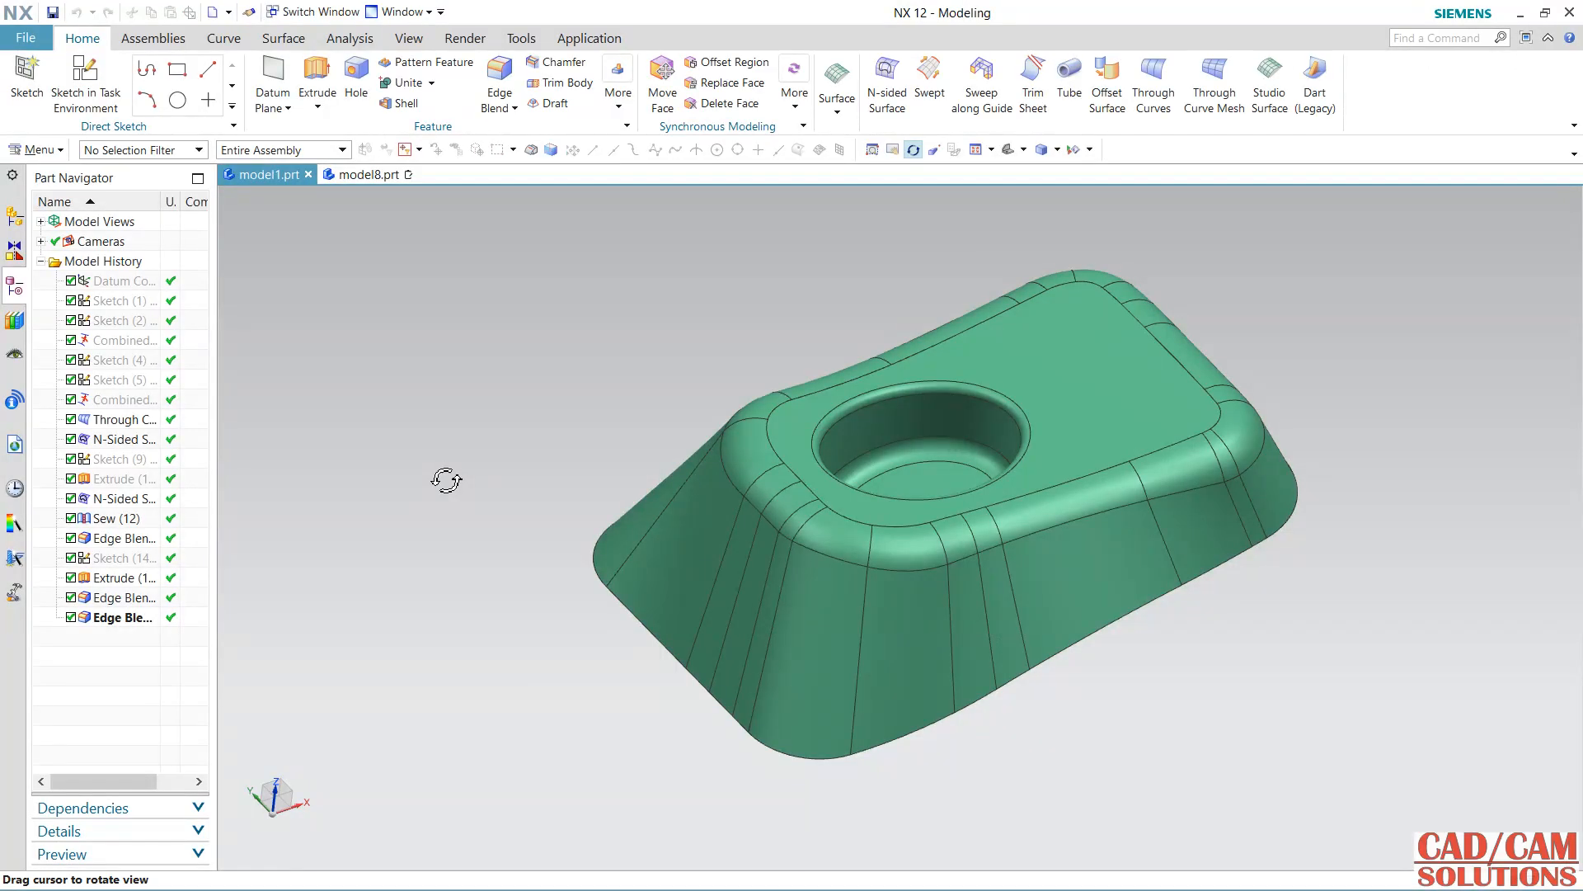
Step: Switch to the model8.prt part
{"action": "left_click_drag", "start_coordinate": [527, 478], "coordinate": [505, 533]}
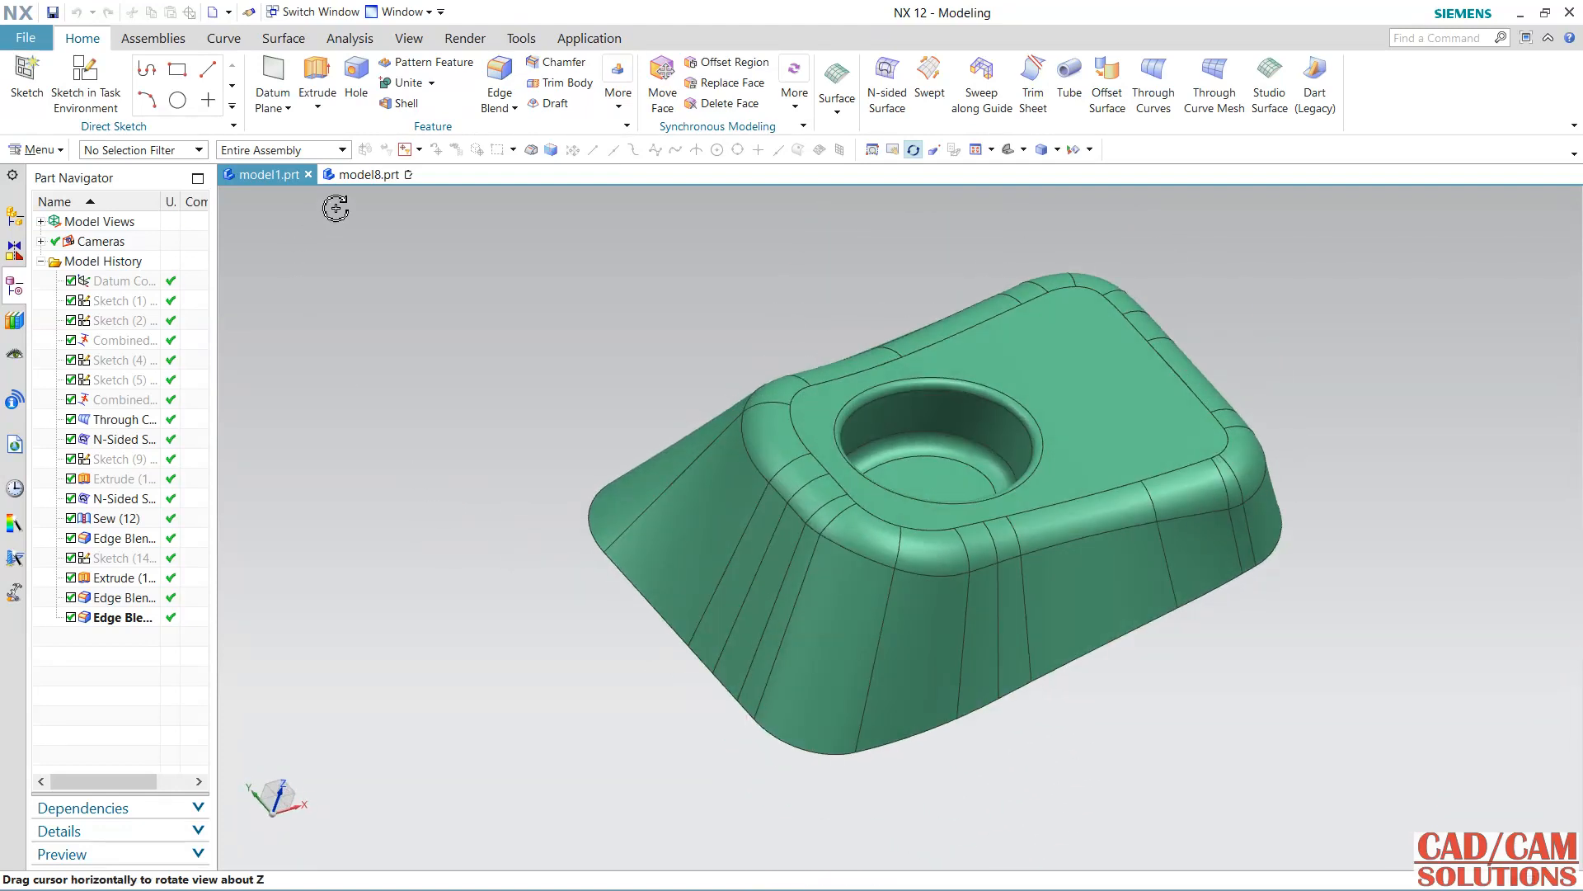
{"action": "left_click", "coordinate": [363, 174]}
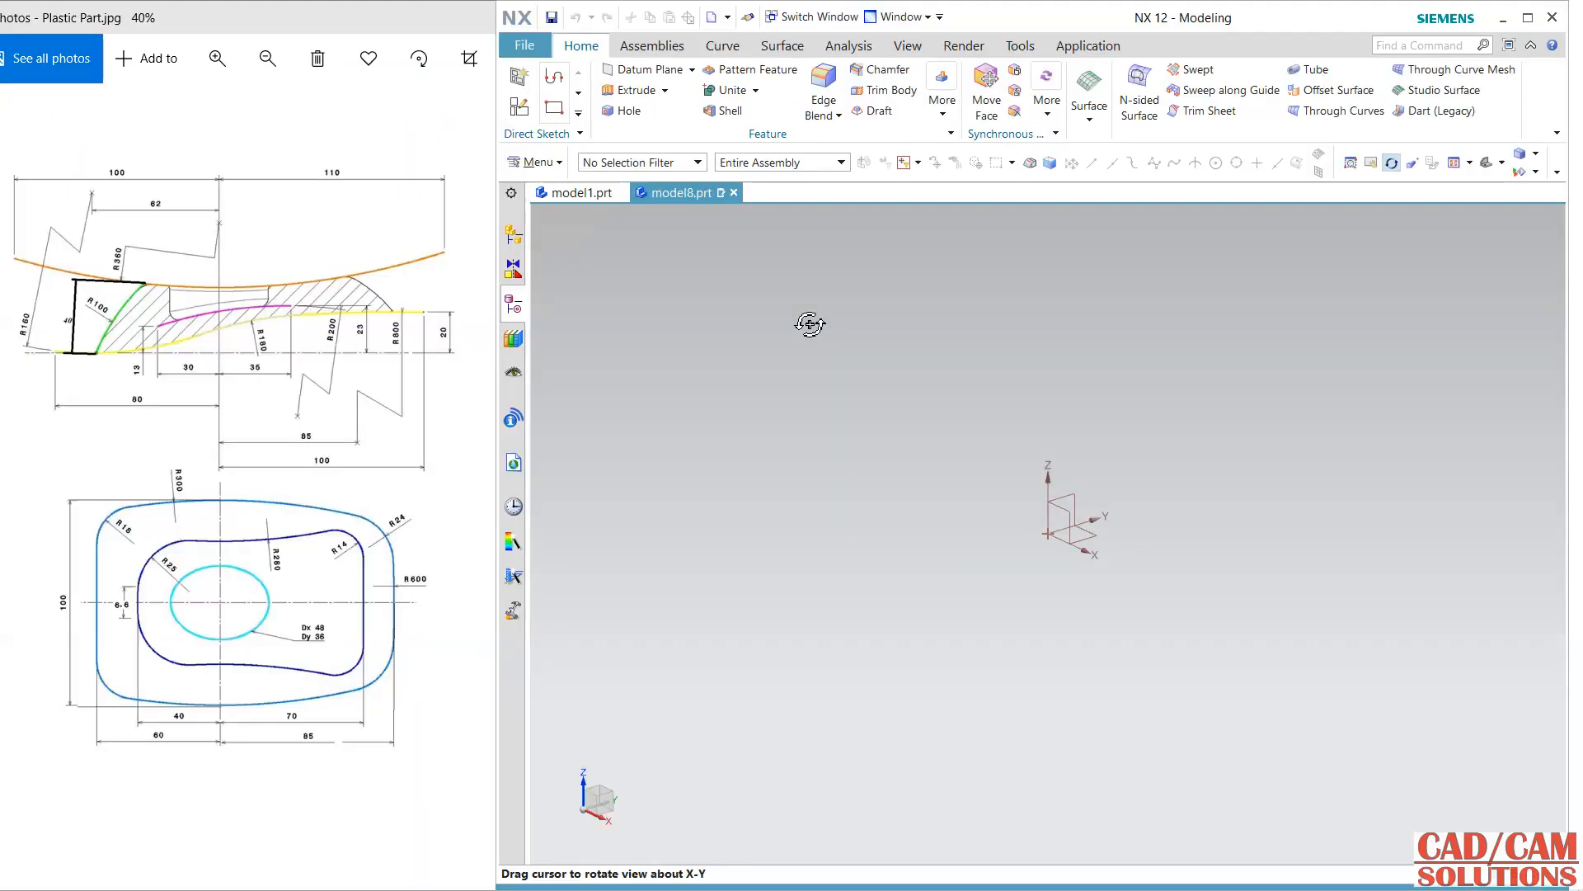
{"action": "middle_click", "coordinate": [808, 325]}
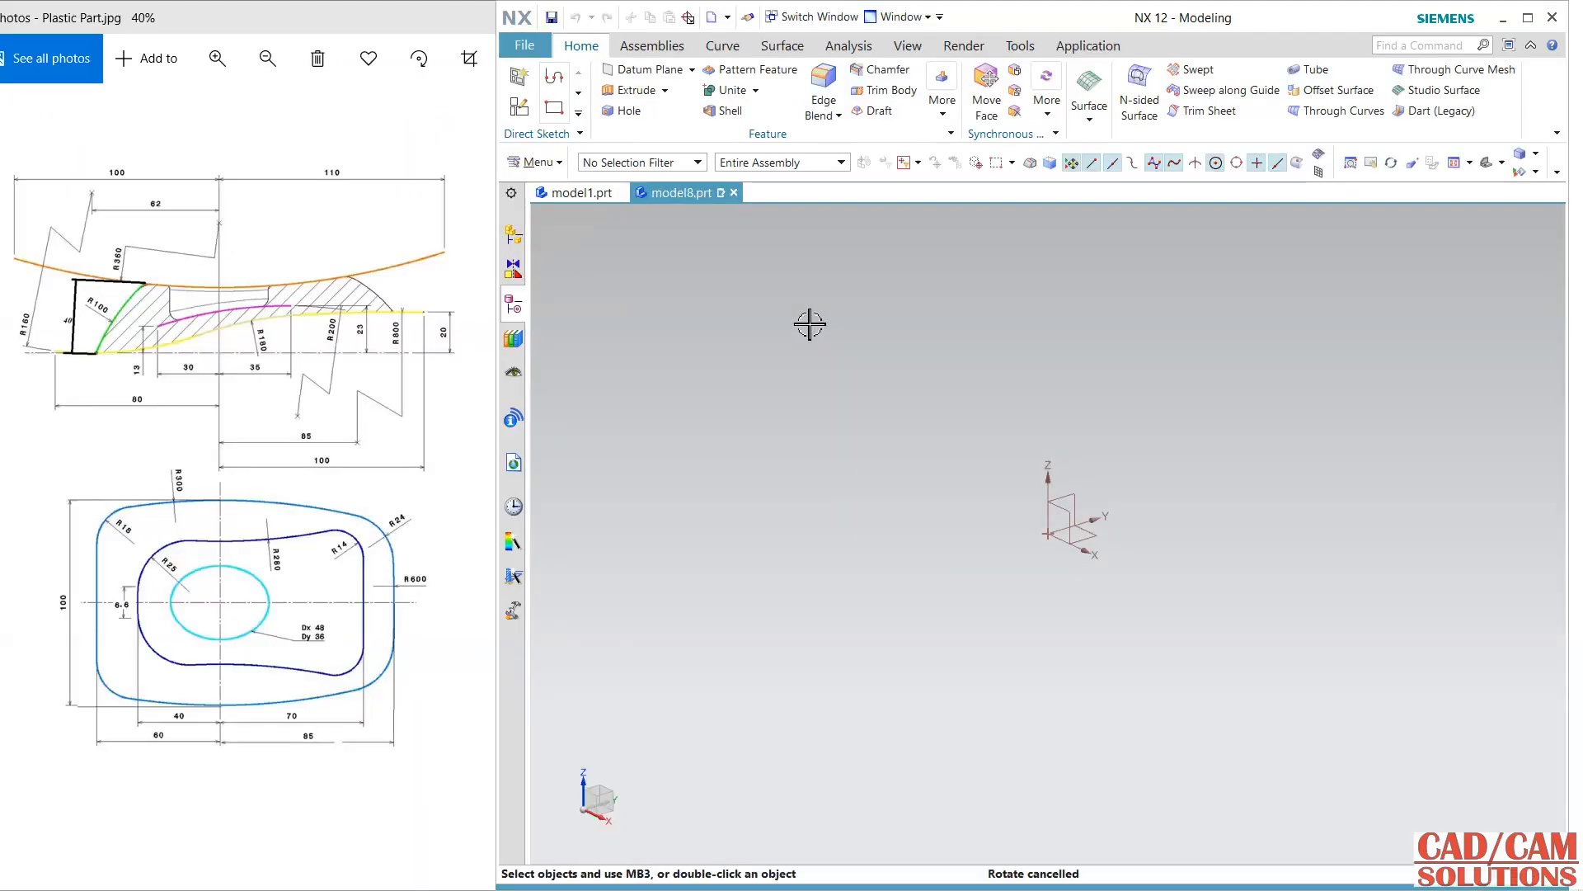
Step: Create a sketch on the XY plane of the datum coordinate system with the default horizontal reference
{"action": "left_click", "coordinate": [518, 106]}
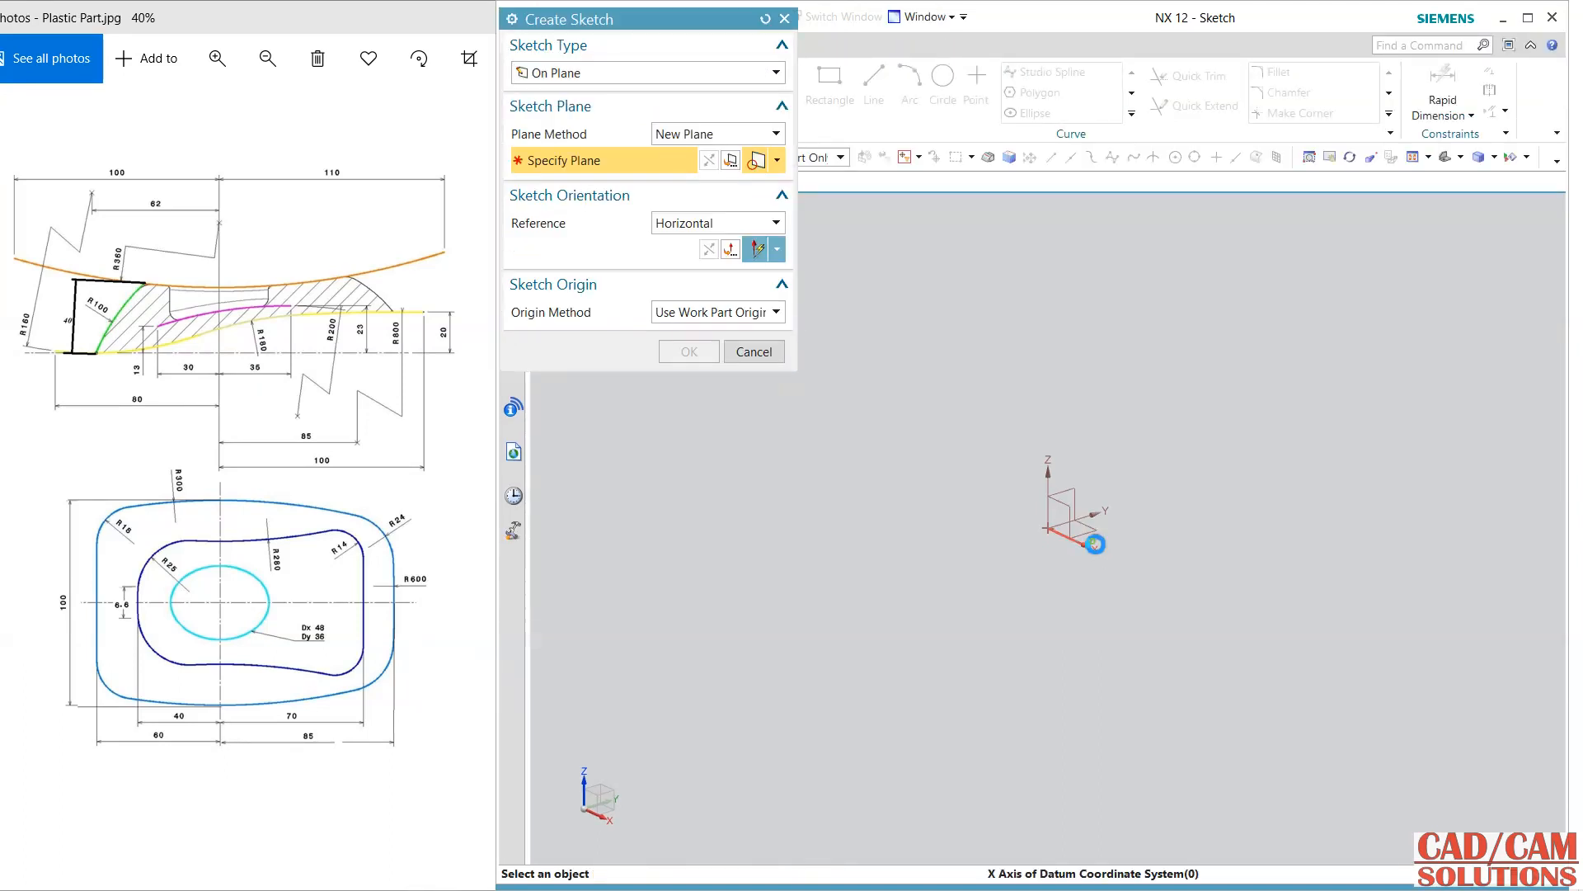
{"action": "left_click", "coordinate": [1097, 540]}
{"action": "left_click", "coordinate": [628, 155]}
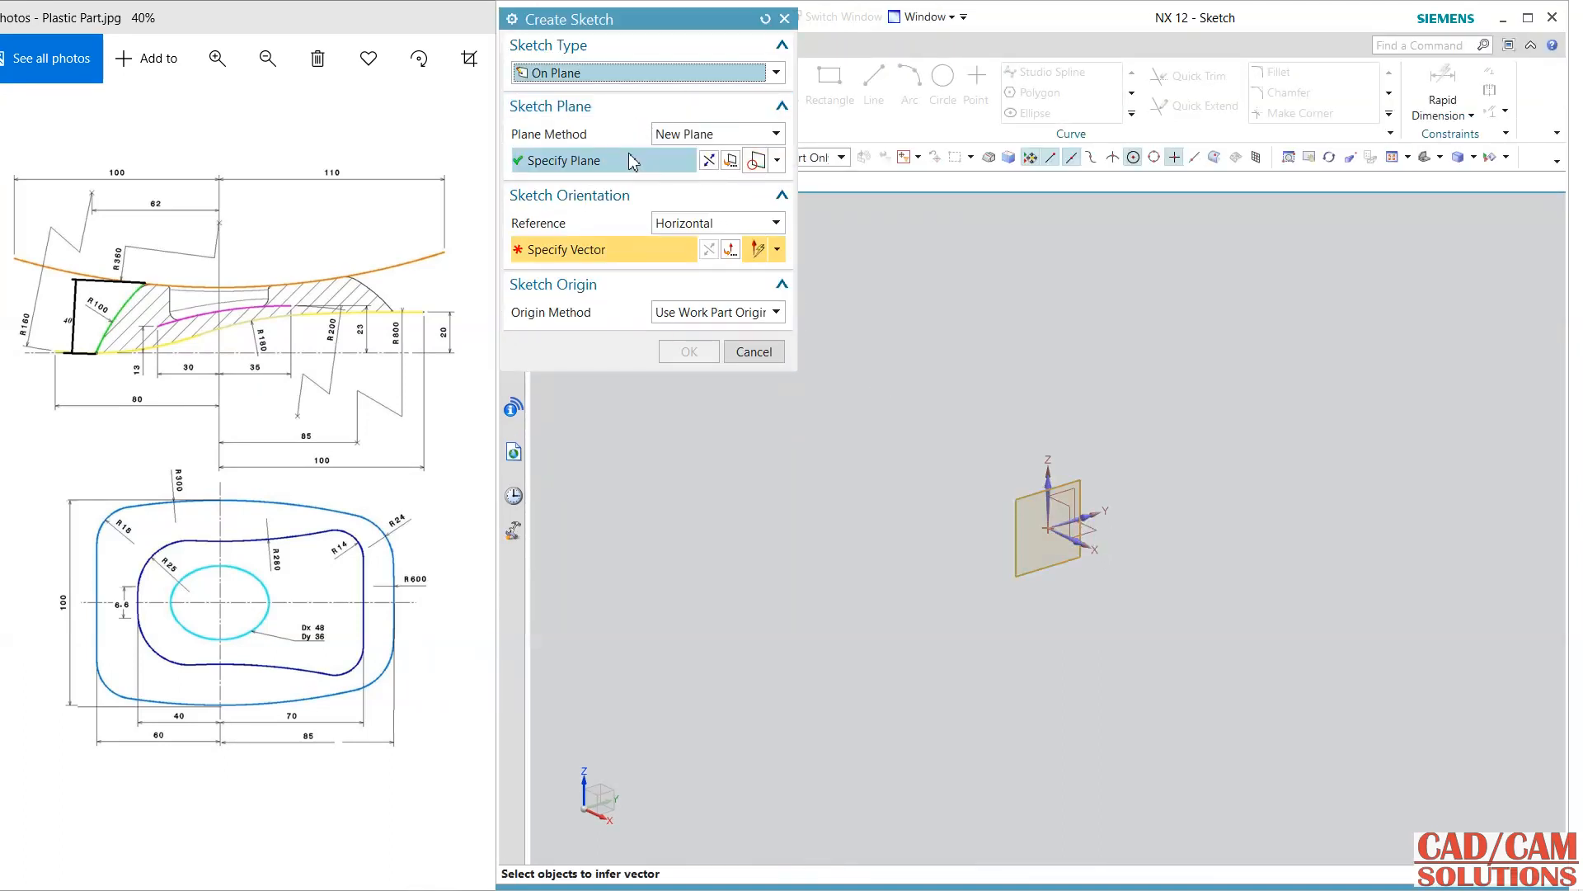
{"action": "left_click", "coordinate": [1106, 531]}
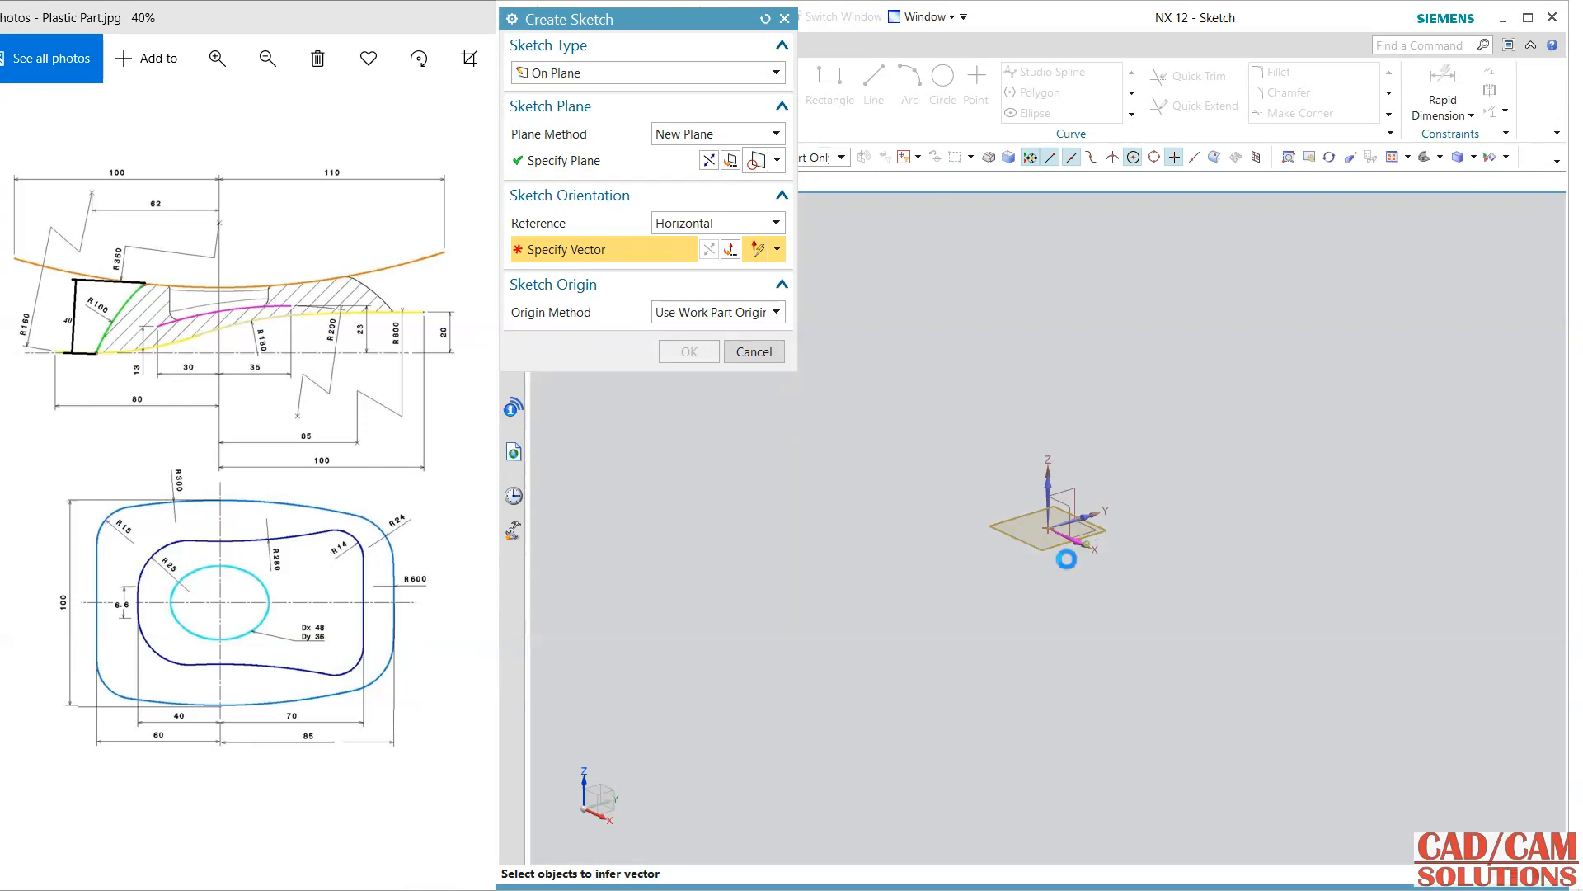
{"action": "left_click", "coordinate": [680, 353]}
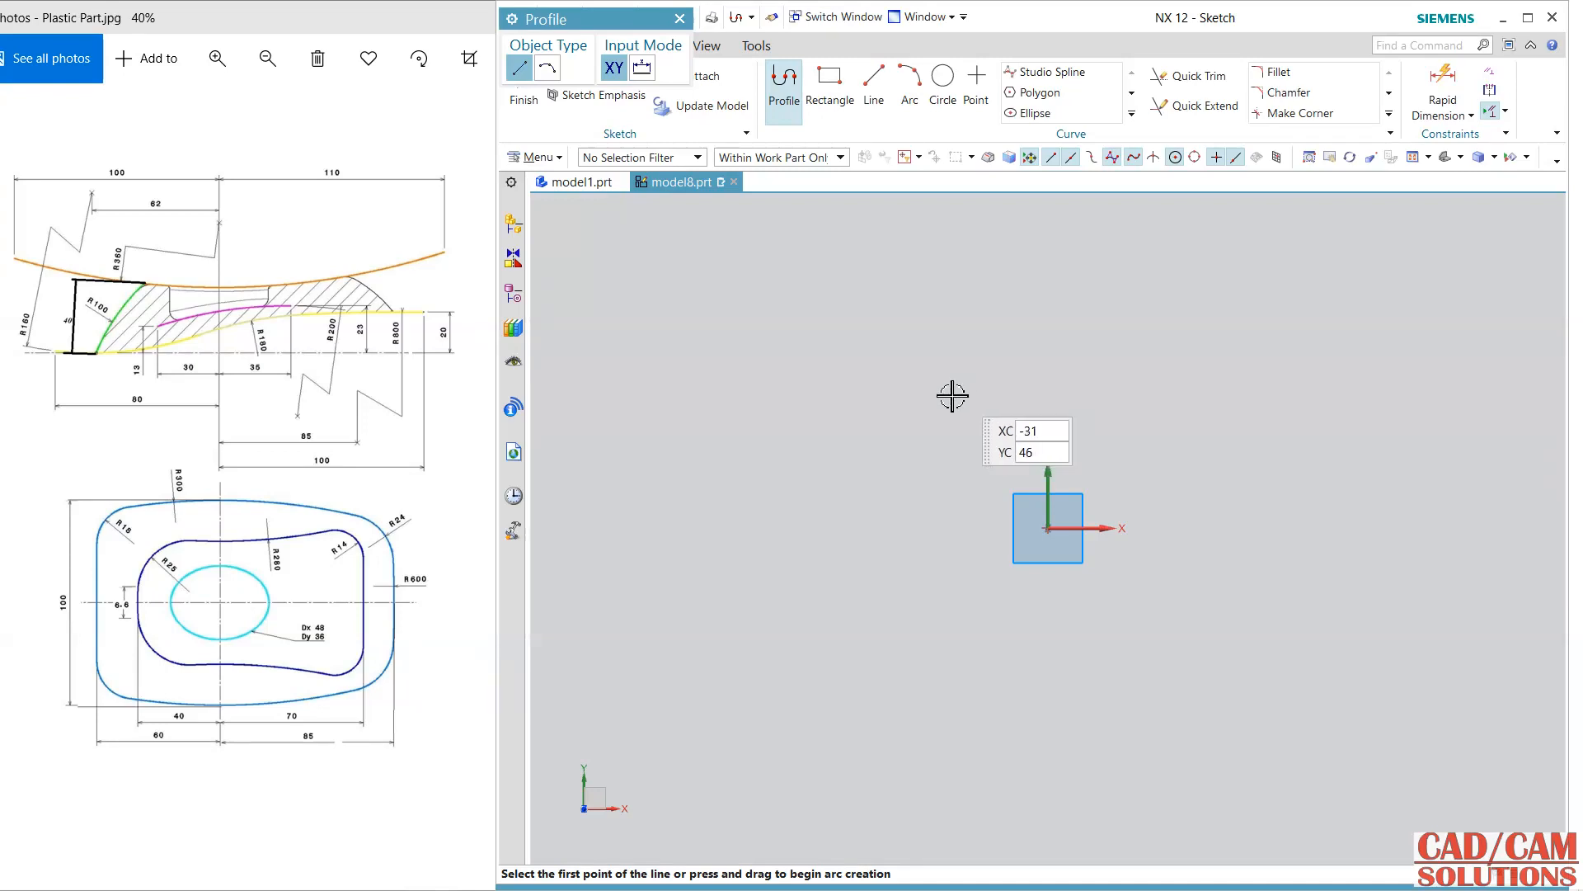
Step: Draw a vertical line about 94 mm long, about 46 mm left of the Y axis, and constrain its midpoint to the X axis
{"action": "left_click", "coordinate": [908, 385]}
{"action": "left_click", "coordinate": [908, 667]}
{"action": "key", "text": "Escape"}
{"action": "key", "text": "Escape"}
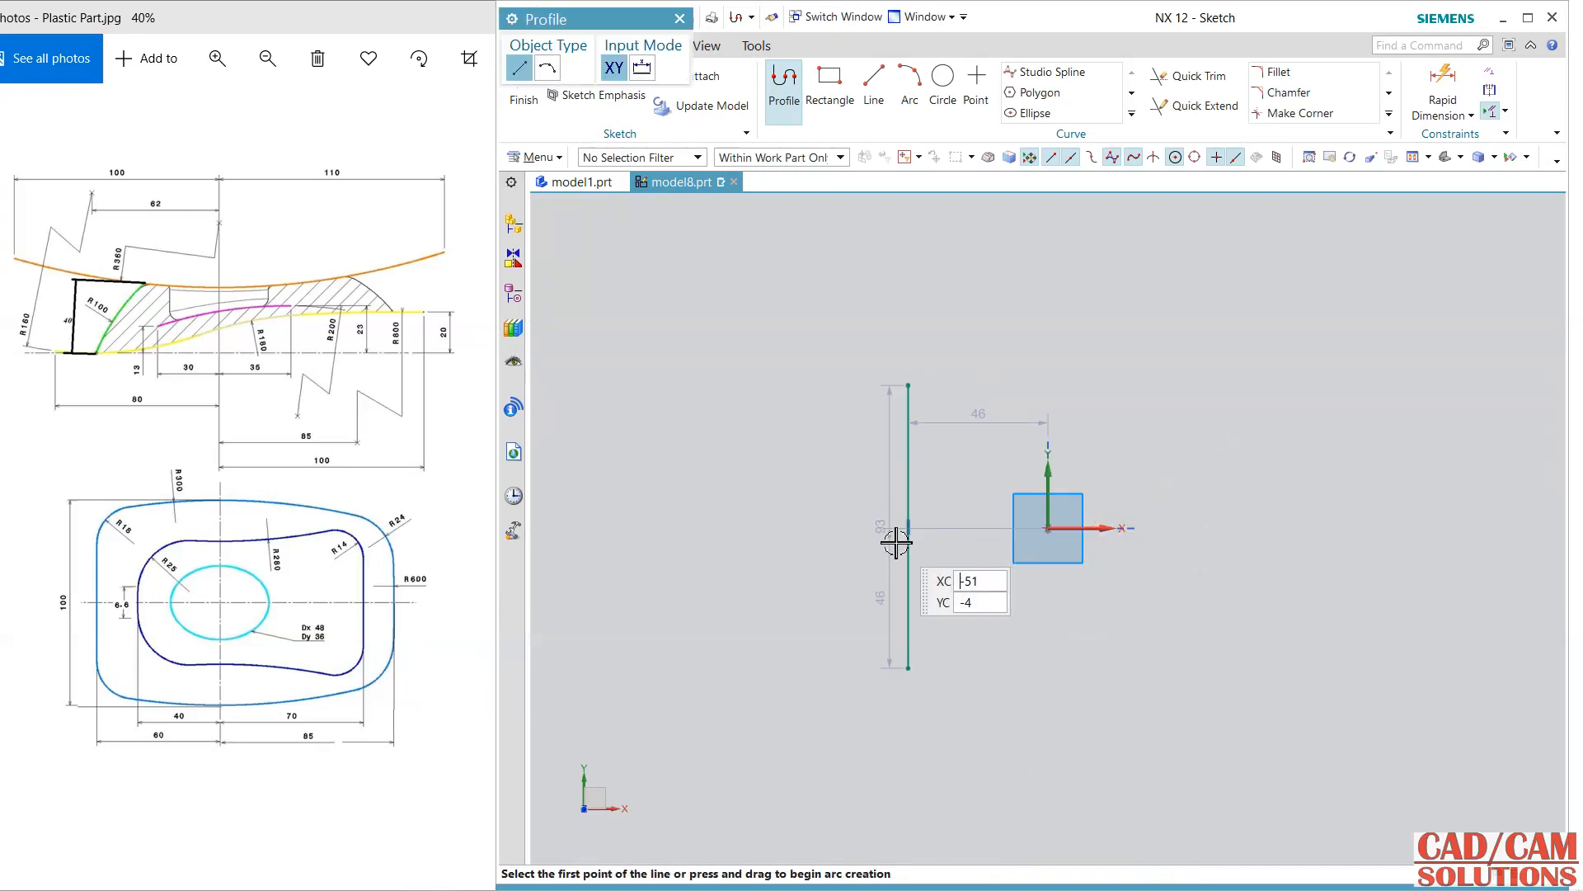
{"action": "left_click", "coordinate": [908, 528]}
{"action": "left_click", "coordinate": [1103, 528]}
{"action": "left_click", "coordinate": [1131, 498]}
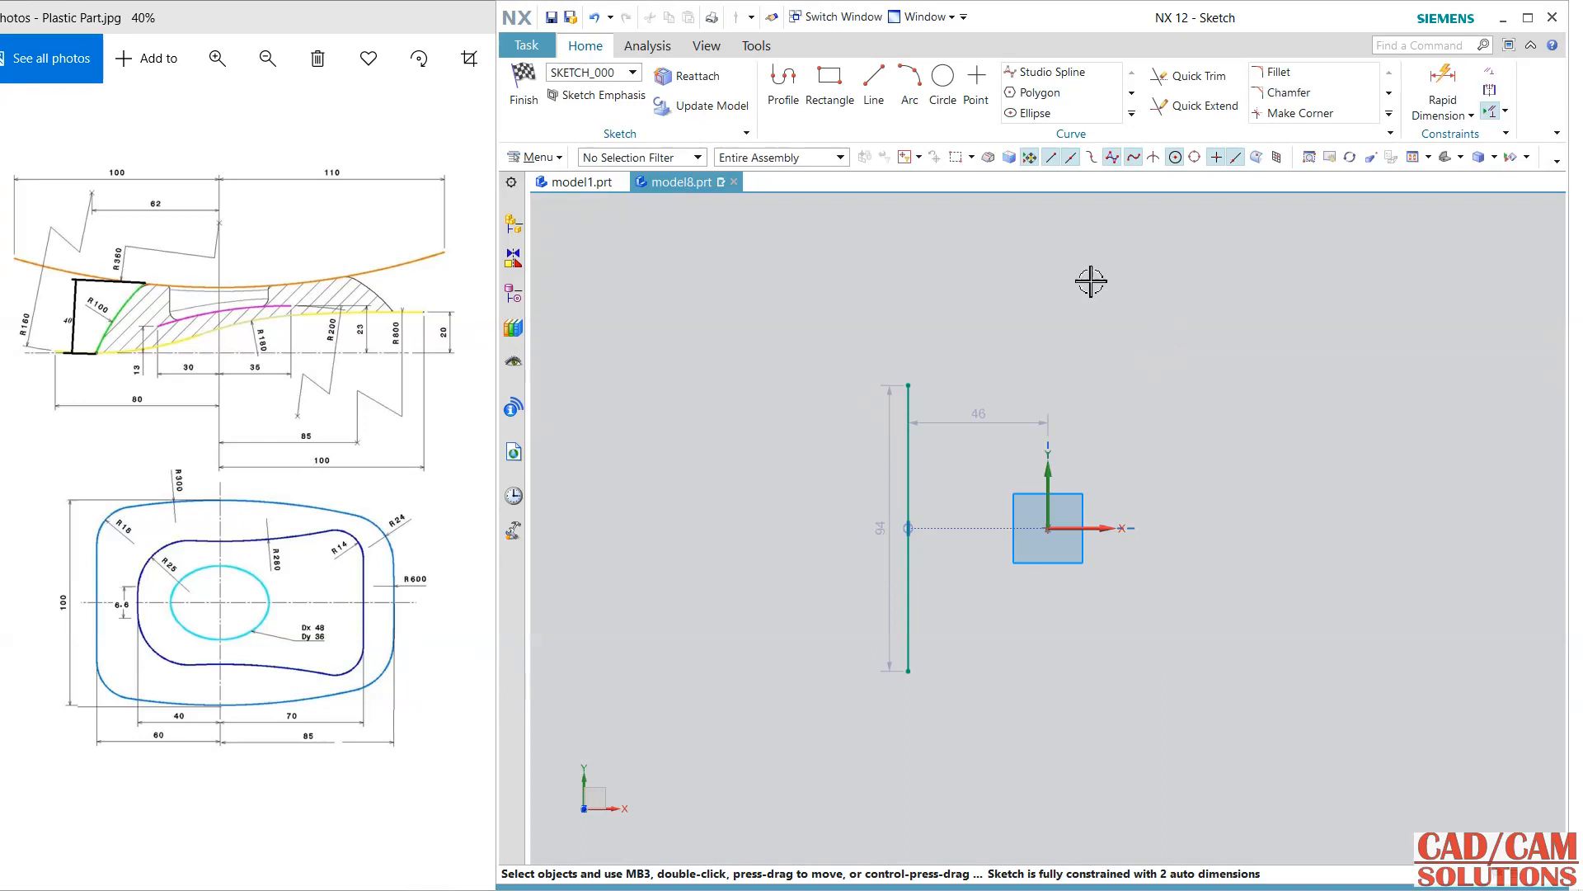
Step: Draw a shallow upper arc of about R192 above the origin and a connected right corner arc of about R27.3 curving down from its end
{"action": "left_click", "coordinate": [908, 79]}
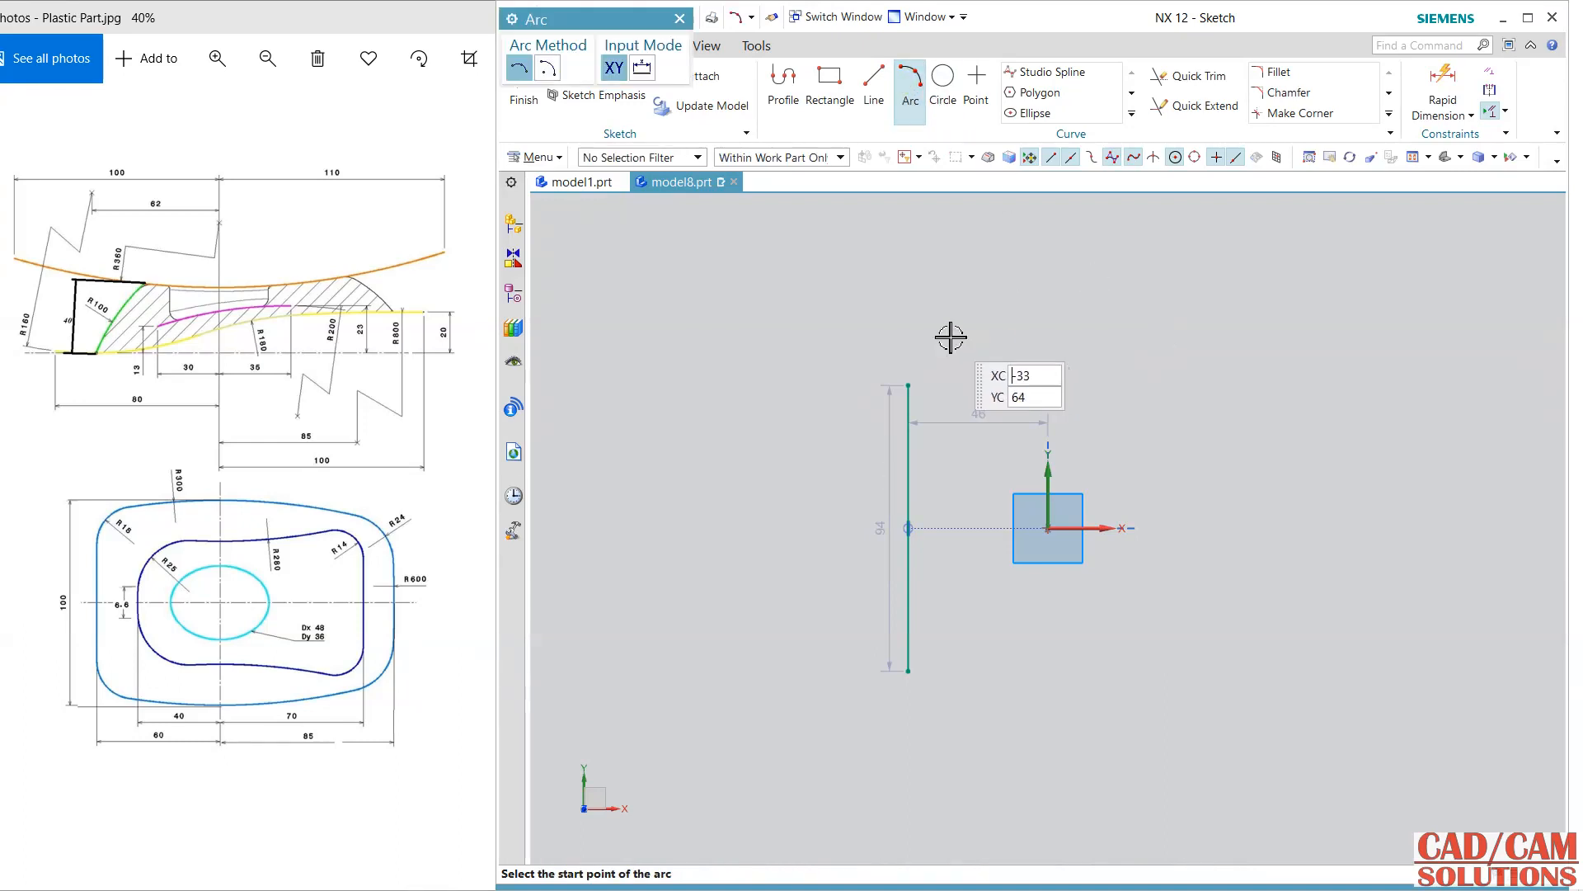
{"action": "left_click", "coordinate": [948, 335]}
{"action": "left_click", "coordinate": [1326, 365]}
{"action": "left_click", "coordinate": [1231, 338]}
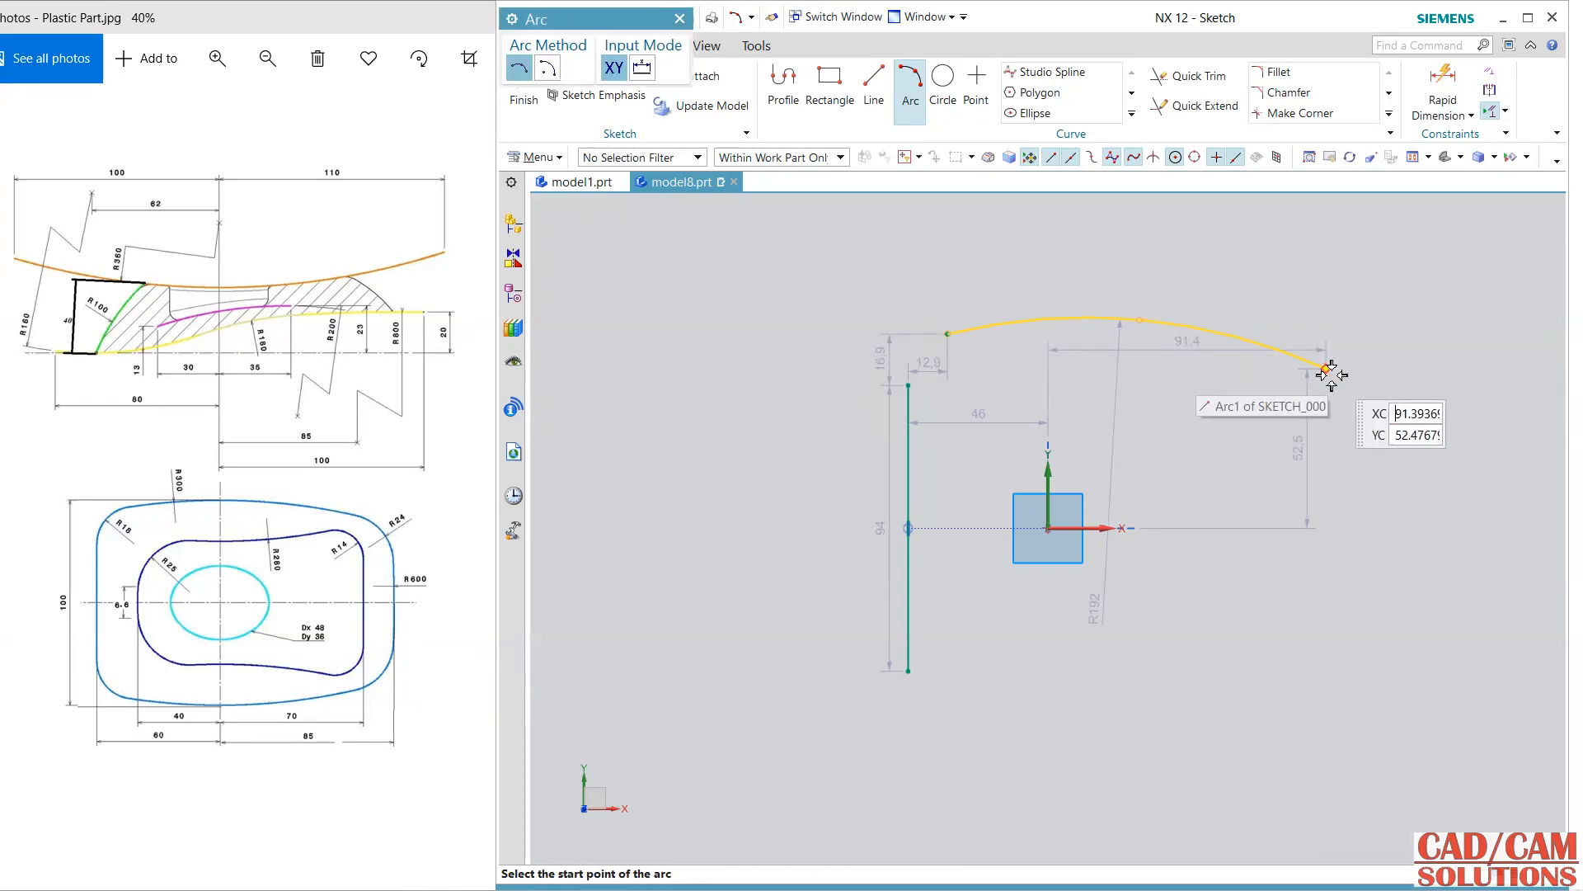
{"action": "left_click", "coordinate": [1377, 439]}
{"action": "left_click", "coordinate": [1373, 399]}
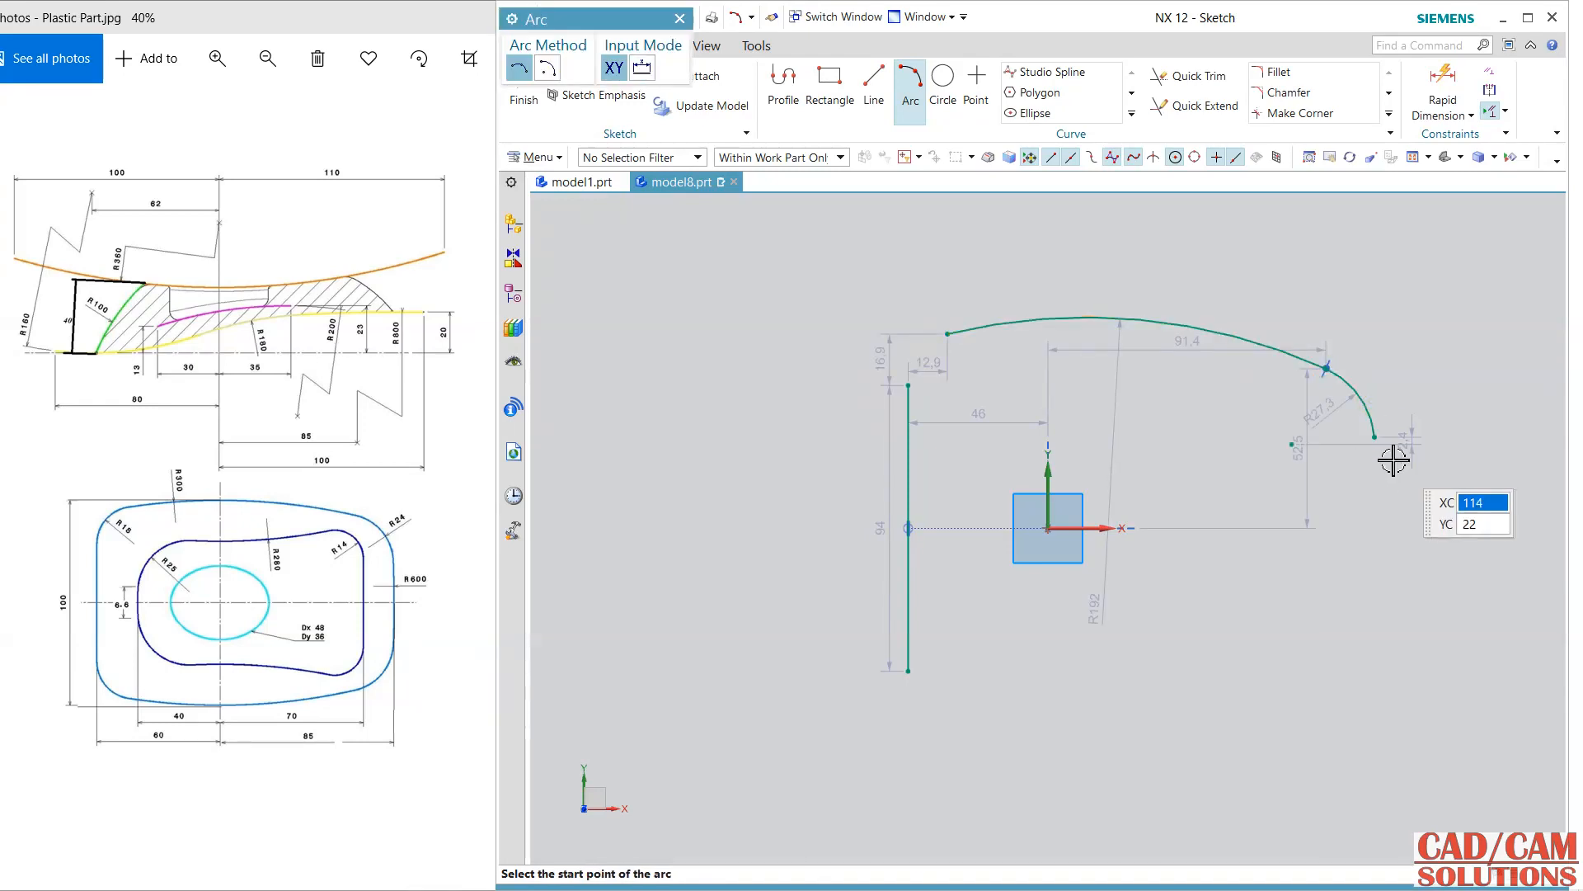
{"action": "key", "text": "Escape"}
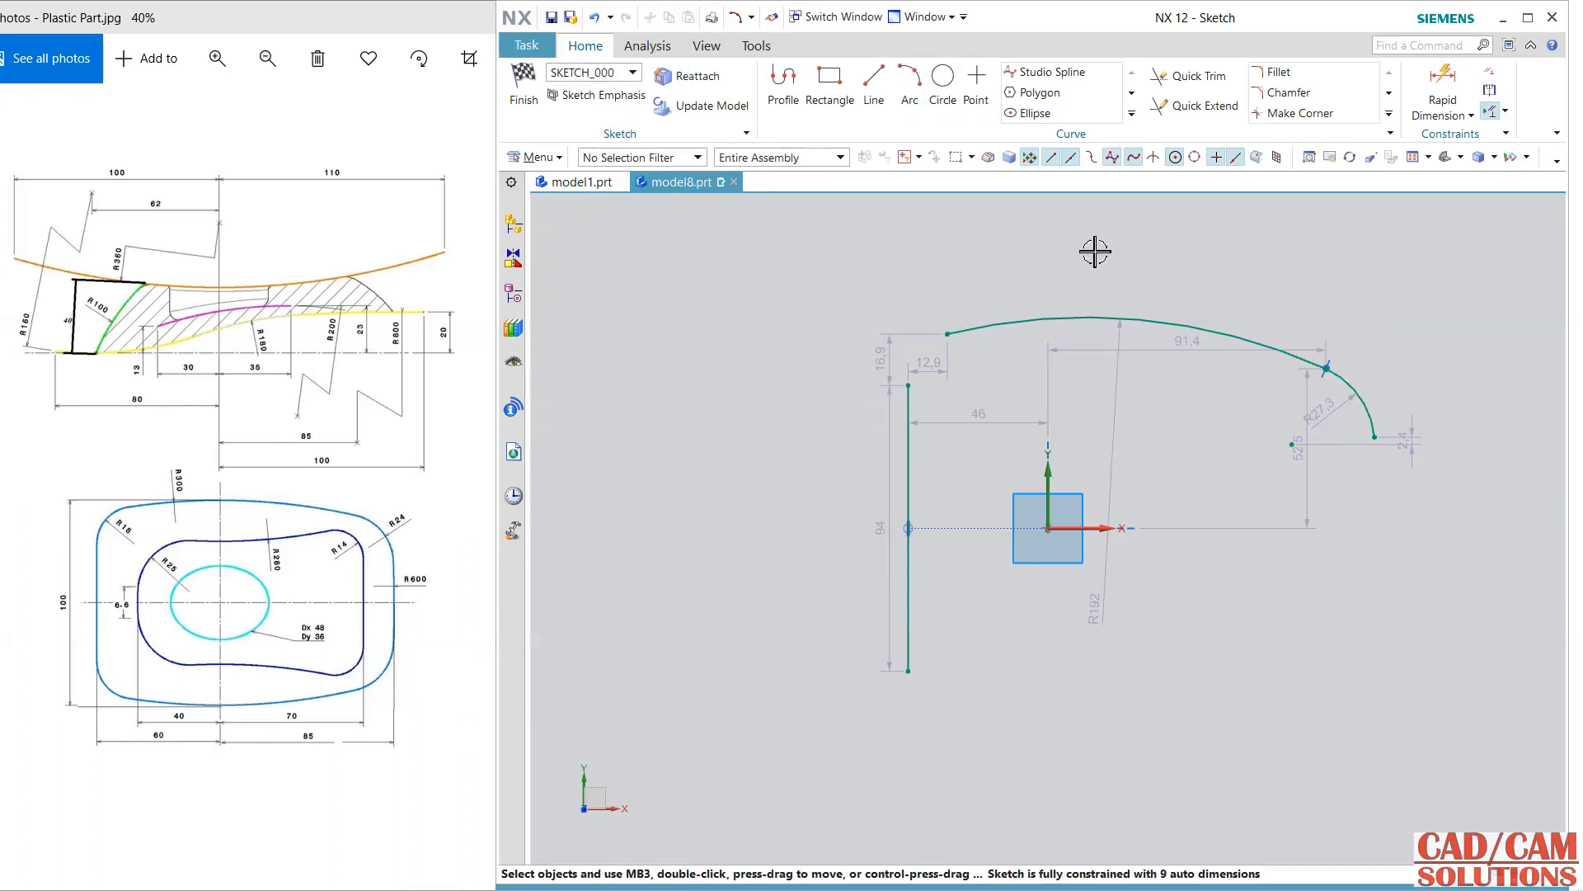
Step: Fillet the corner between the vertical line and the upper arc with an 18 mm radius
{"action": "left_click", "coordinate": [1279, 73]}
{"action": "left_click", "coordinate": [979, 328]}
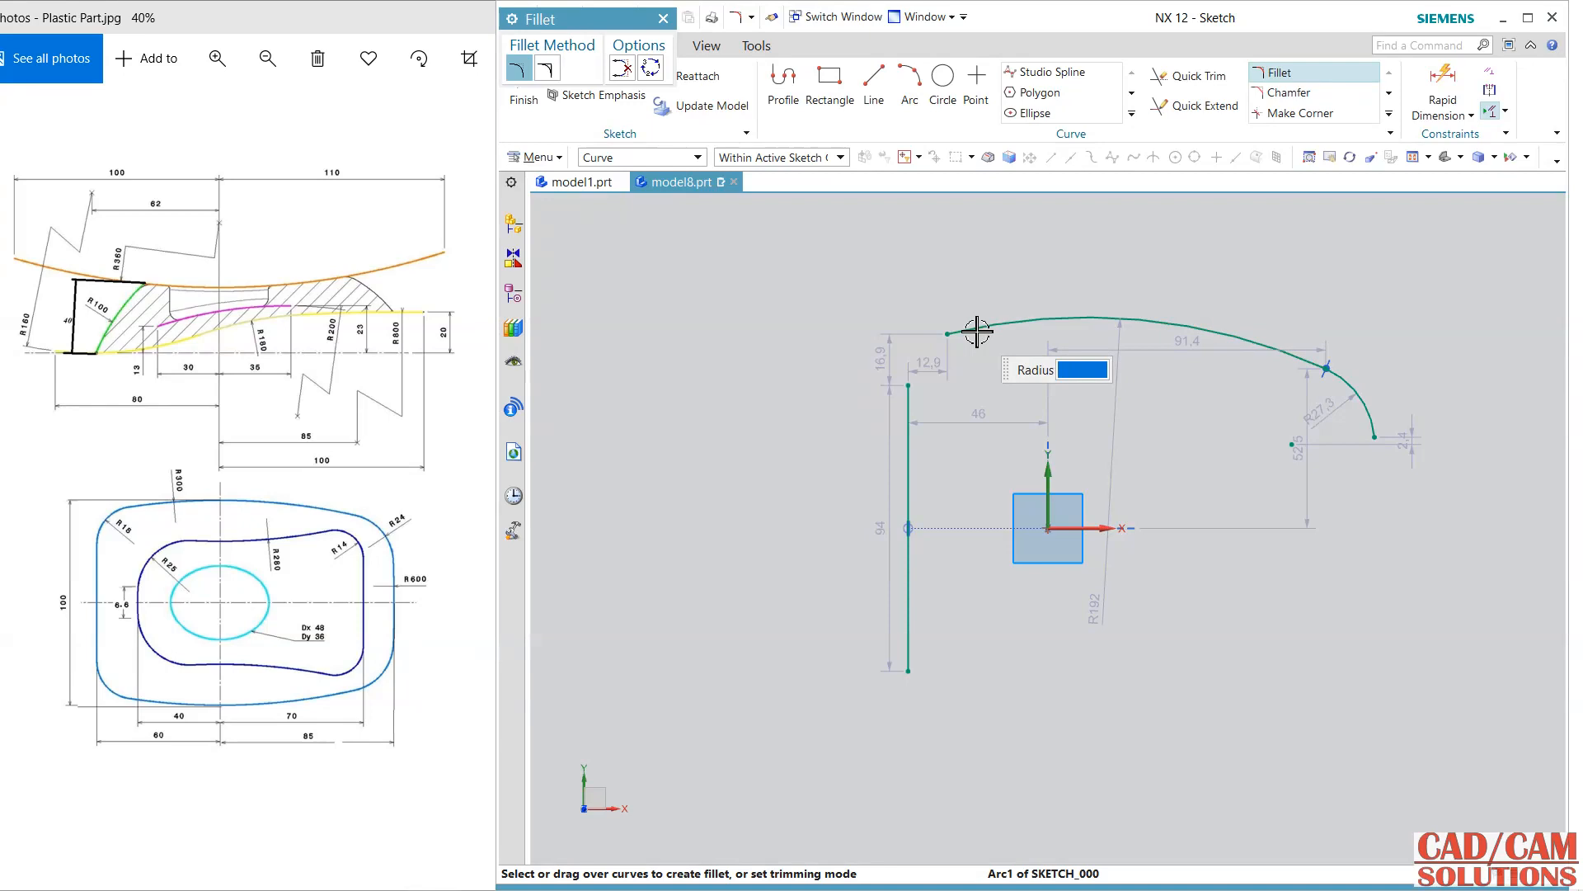
{"action": "left_click", "coordinate": [910, 421]}
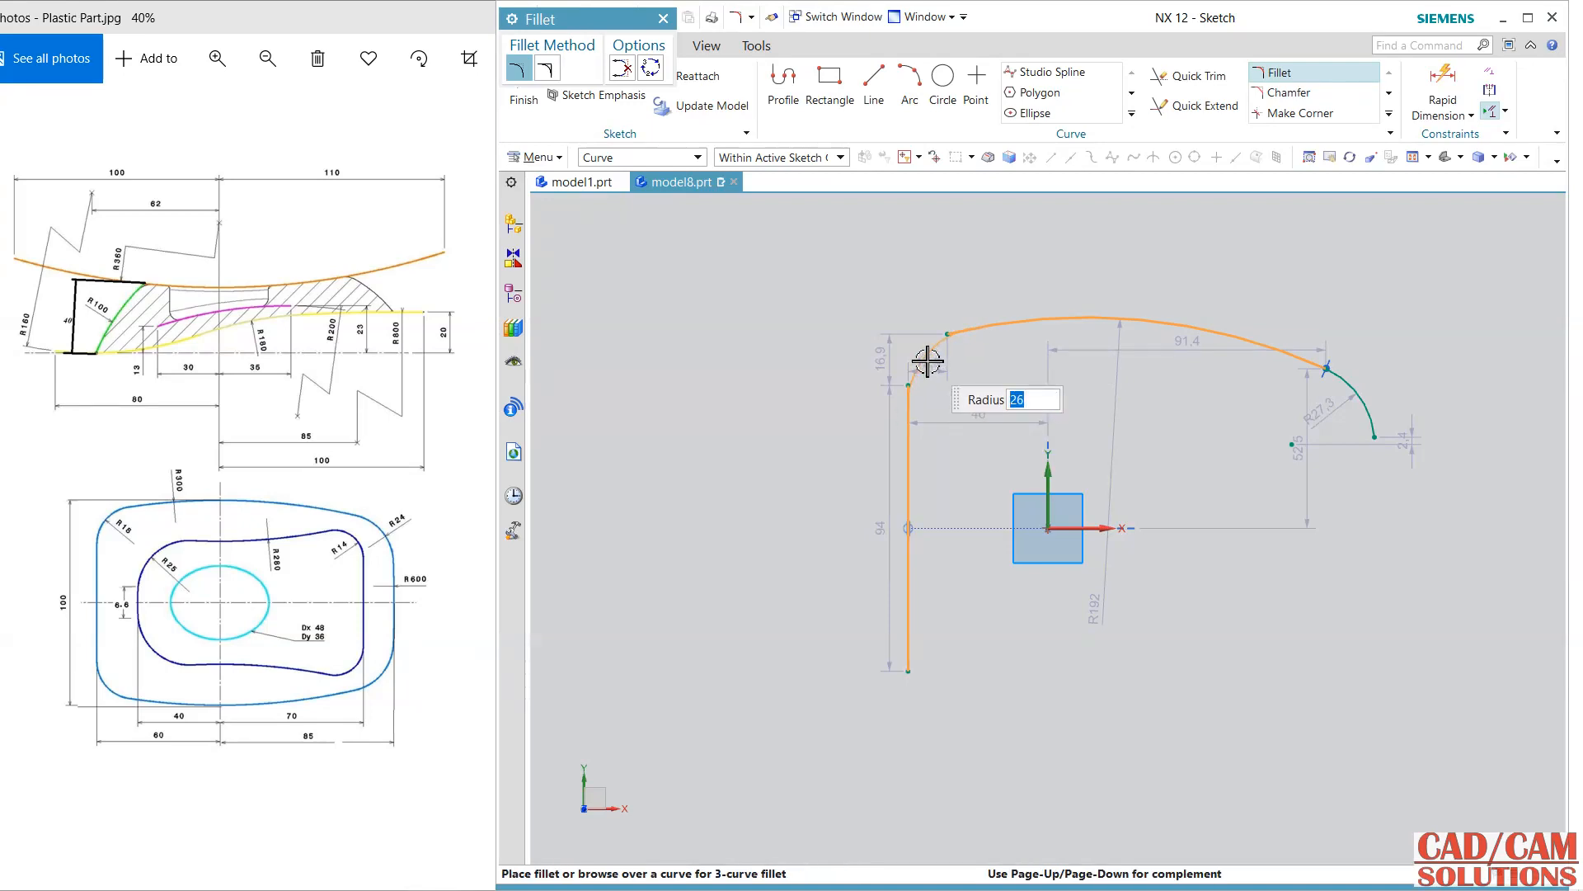
{"action": "type", "text": "18"}
{"action": "left_click", "coordinate": [927, 359]}
{"action": "key", "text": "Escape"}
Step: Delete the leftover points beside both ends of the 18 mm fillet
{"action": "scroll", "coordinate": [973, 326], "scroll_direction": "down", "scroll_amount": 6}
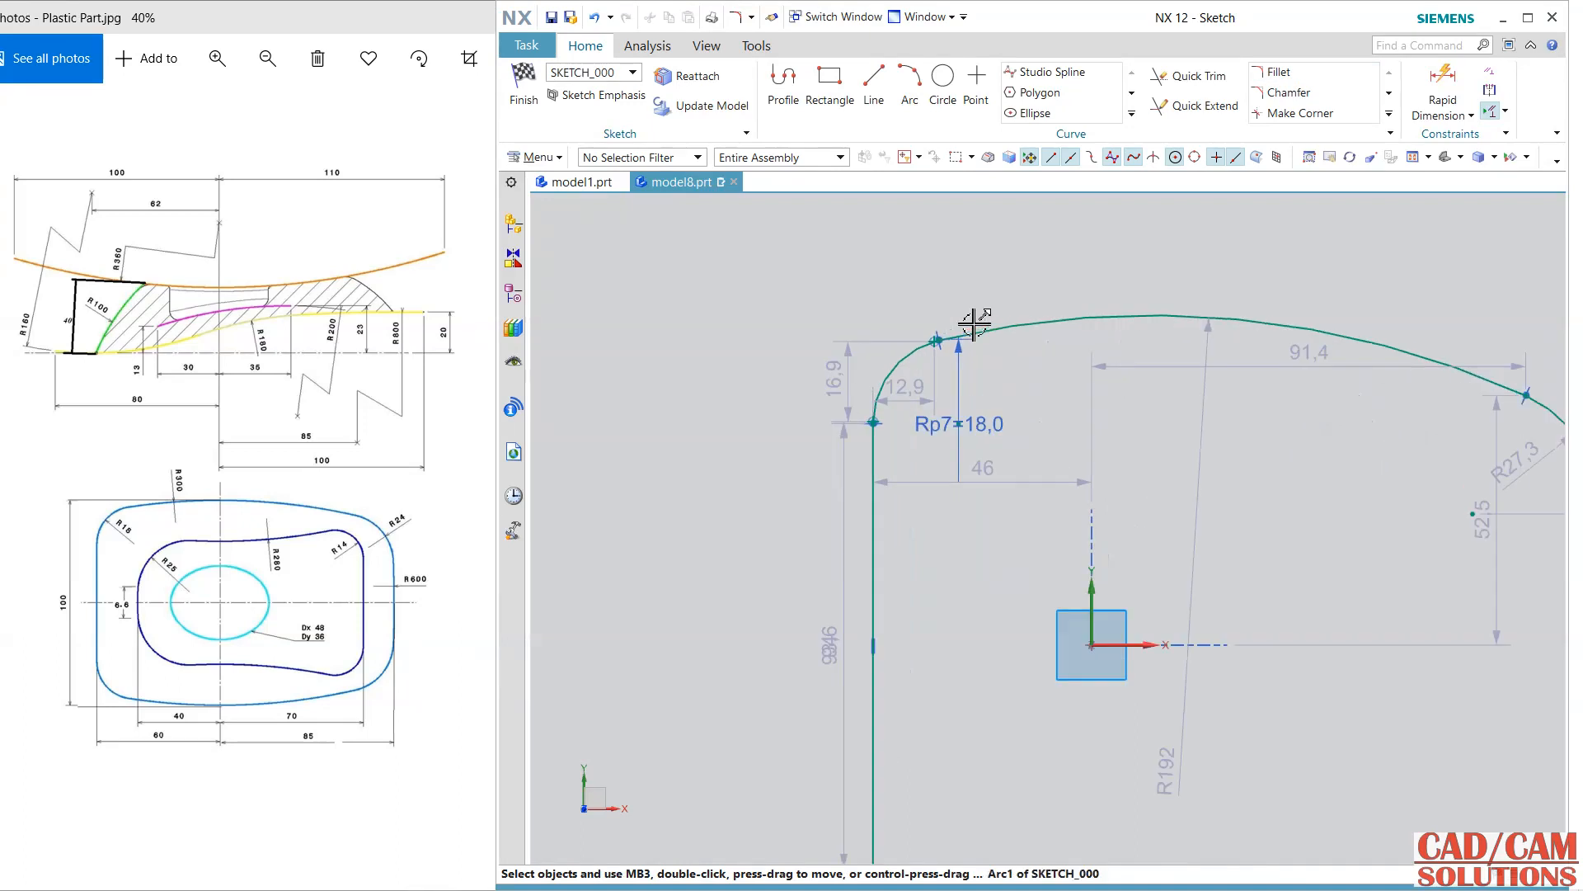
{"action": "scroll", "coordinate": [852, 375], "scroll_direction": "down", "scroll_amount": 4}
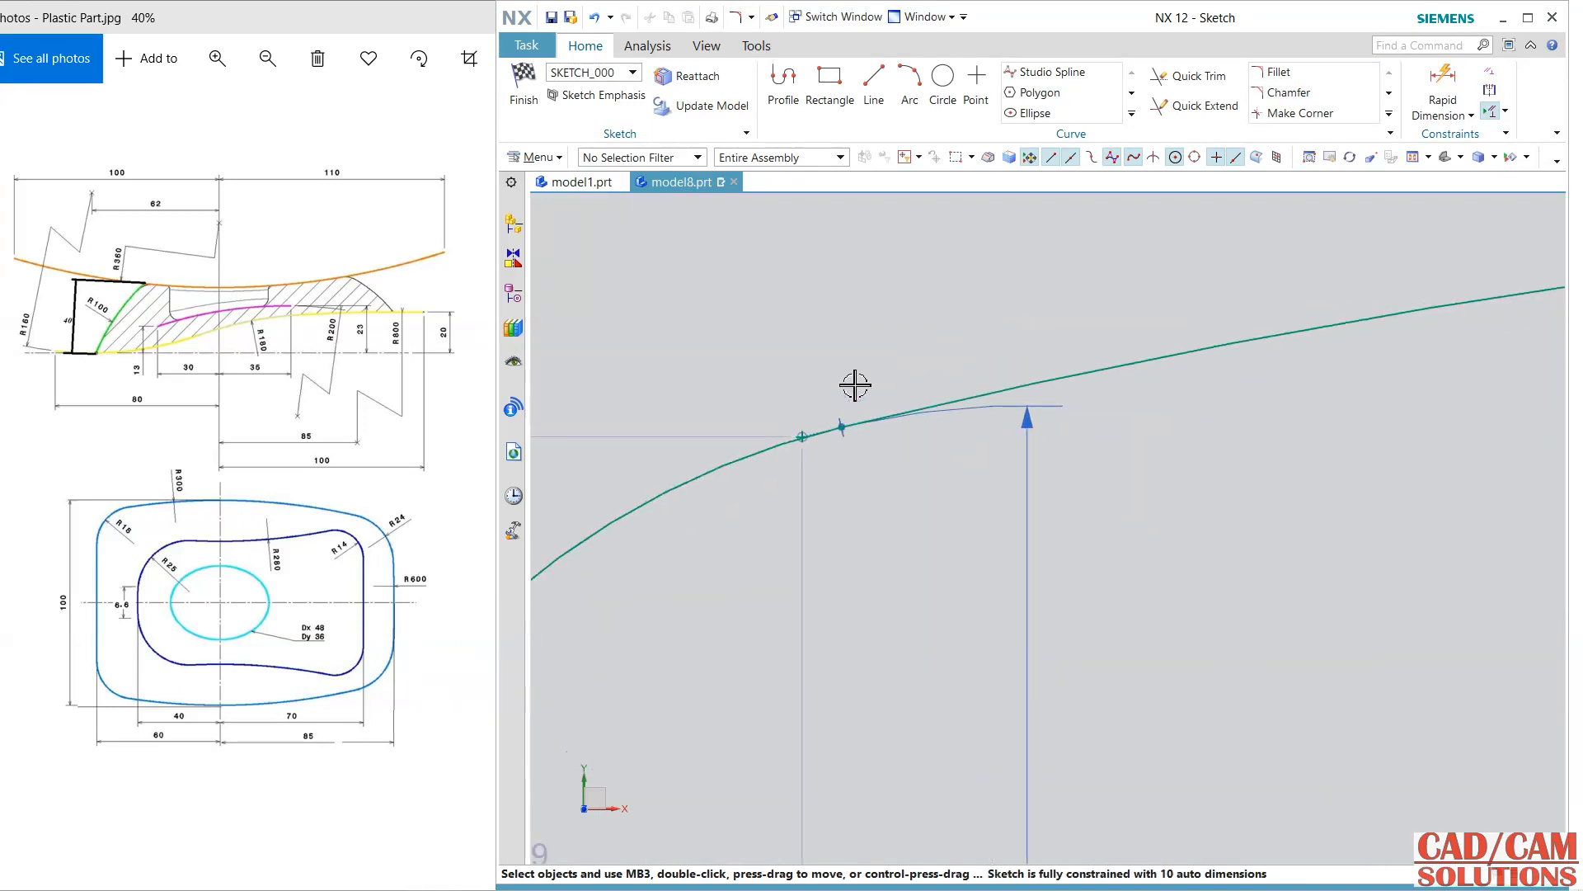
{"action": "scroll", "coordinate": [855, 385], "scroll_direction": "up", "scroll_amount": 6}
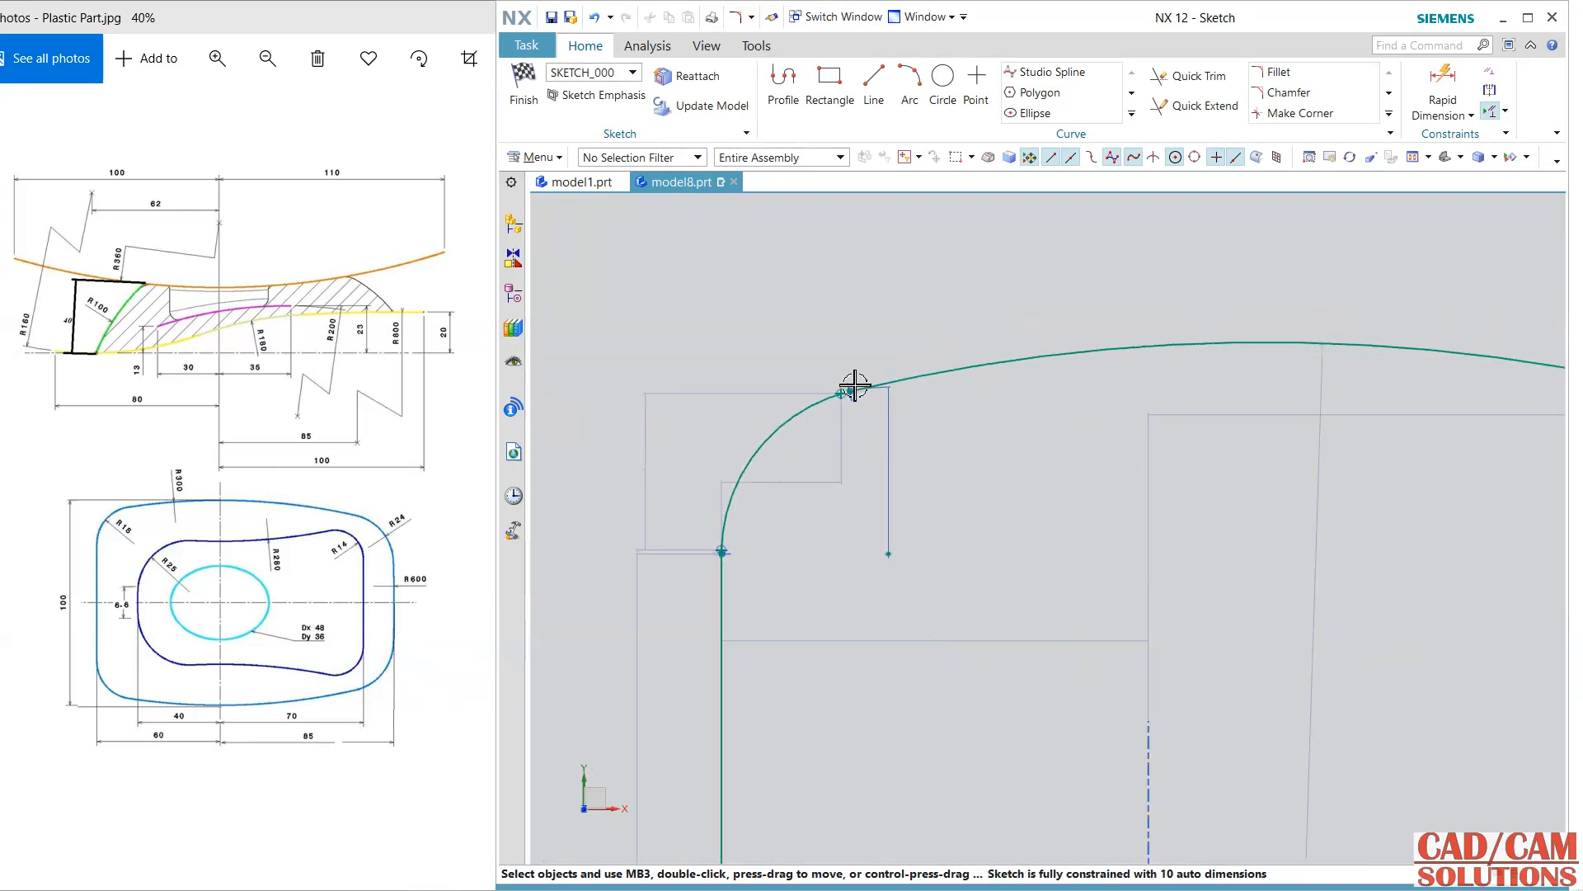
{"action": "scroll", "coordinate": [756, 562], "scroll_direction": "down", "scroll_amount": 2}
{"action": "scroll", "coordinate": [761, 439], "scroll_direction": "down", "scroll_amount": 8}
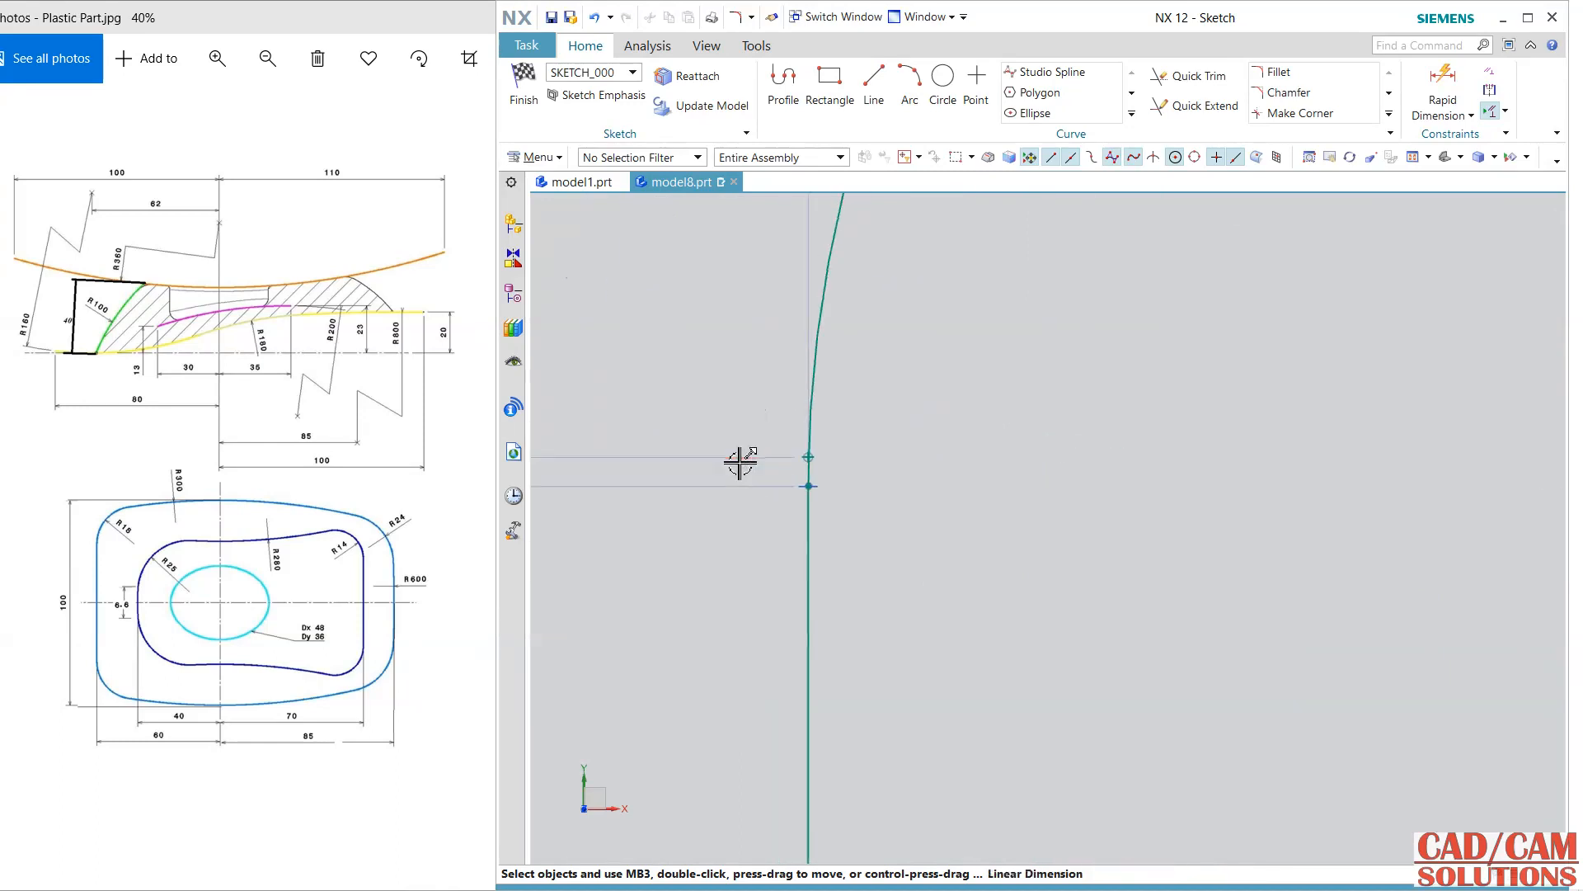
{"action": "left_click", "coordinate": [872, 478]}
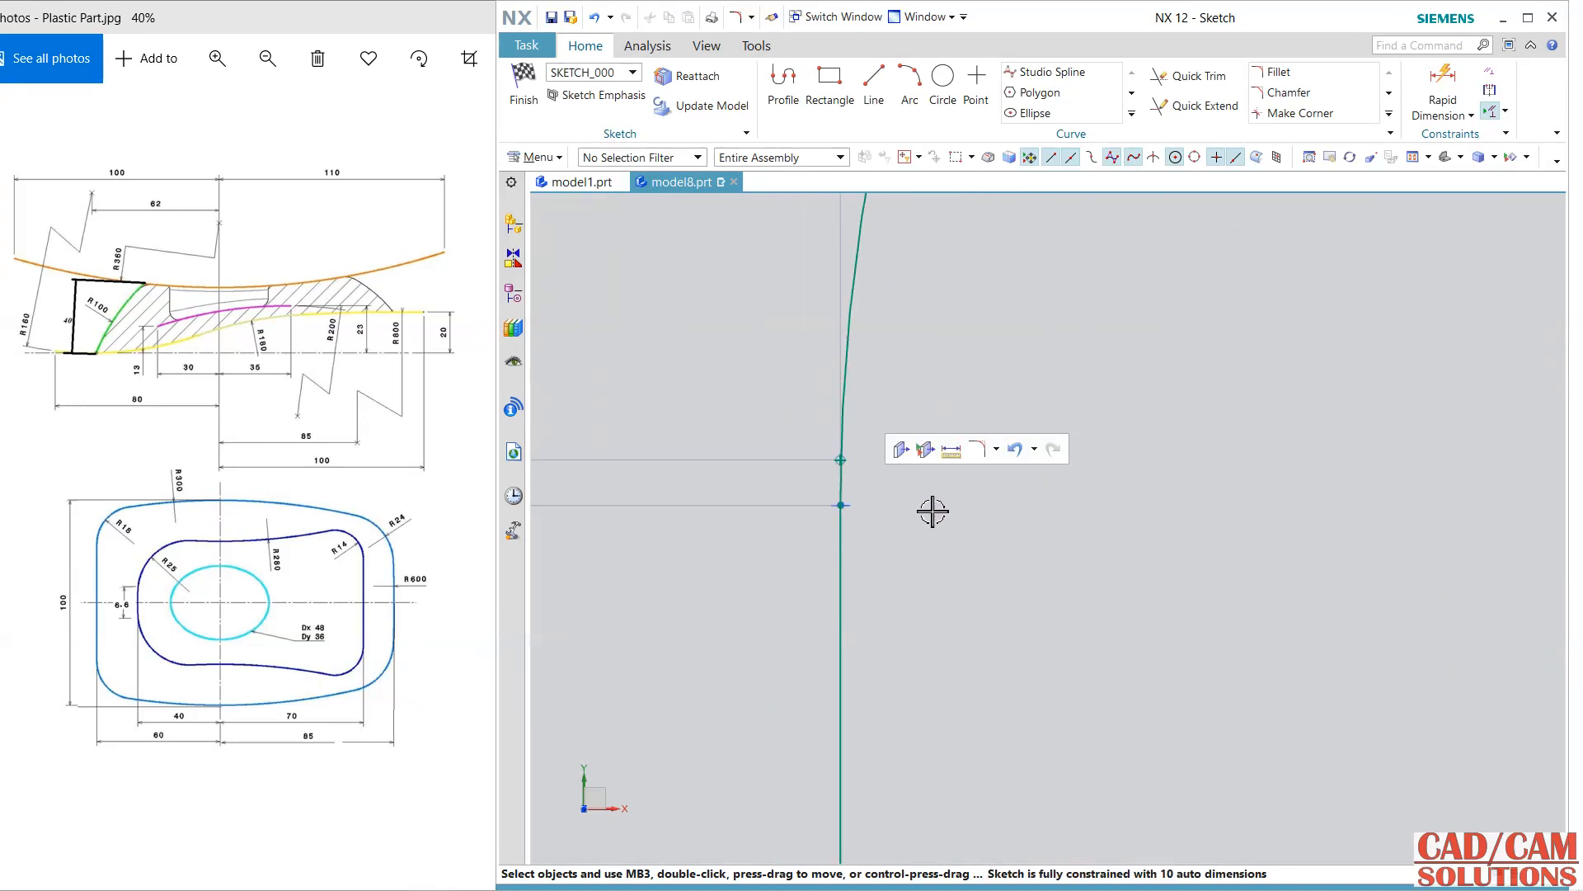
{"action": "left_click_drag", "start_coordinate": [745, 402], "coordinate": [883, 488]}
{"action": "key", "text": "Delete"}
{"action": "scroll", "coordinate": [961, 532], "scroll_direction": "up", "scroll_amount": 10}
{"action": "scroll", "coordinate": [1136, 470], "scroll_direction": "up", "scroll_amount": 2}
{"action": "left_click_drag", "start_coordinate": [1150, 227], "coordinate": [1191, 296]}
{"action": "key", "text": "Delete"}
Step: Mirror the fillet, the upper arc and the right corner arc about the X axis
{"action": "scroll", "coordinate": [1123, 417], "scroll_direction": "up", "scroll_amount": 5}
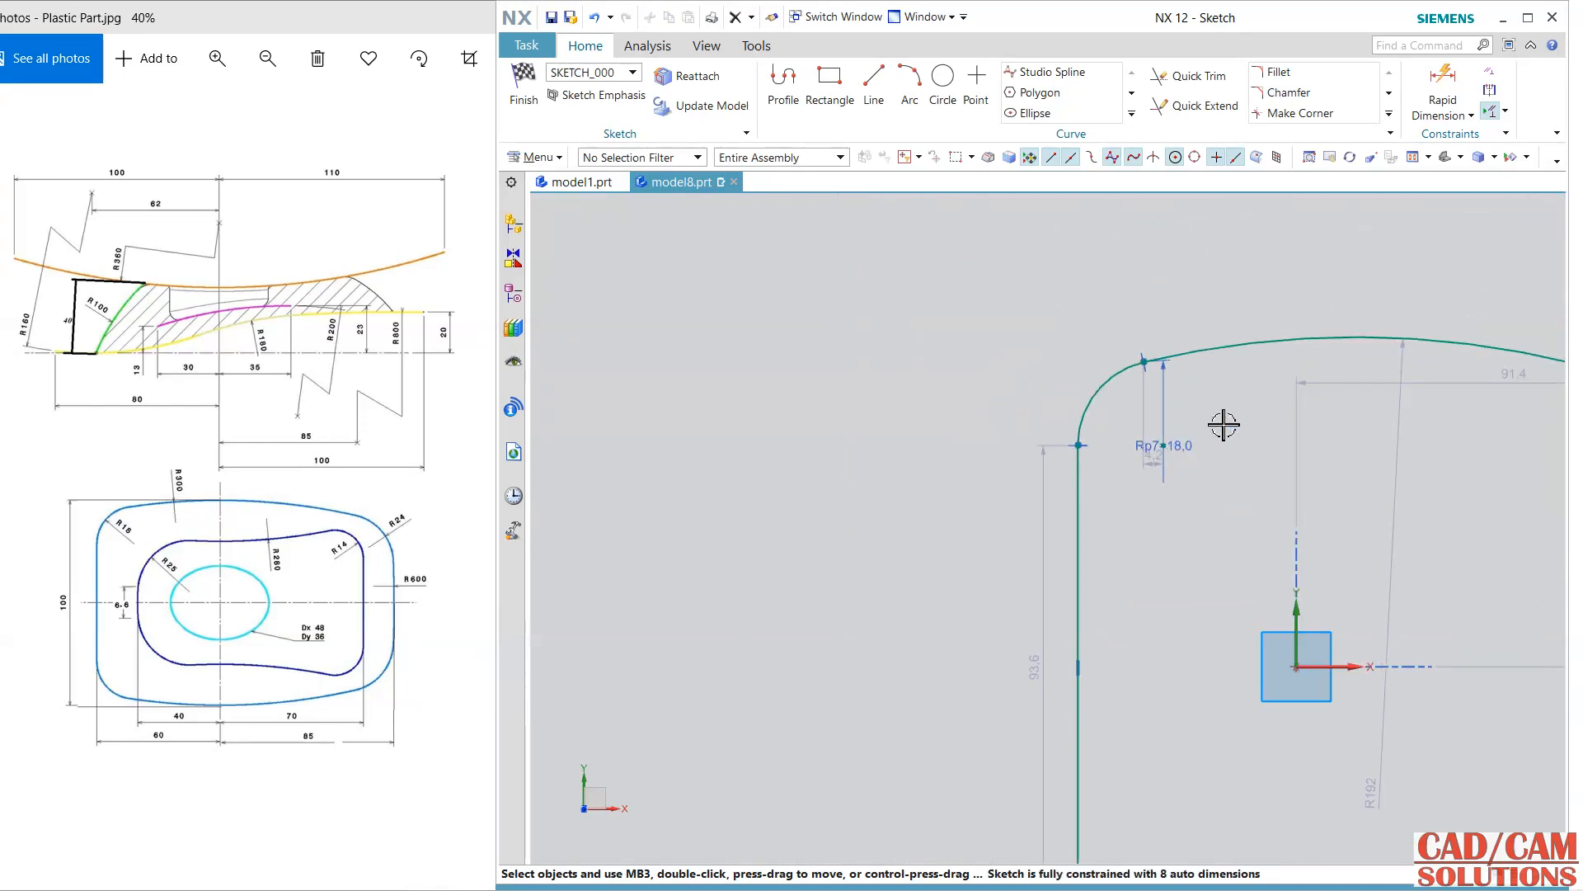
{"action": "scroll", "coordinate": [1240, 426], "scroll_direction": "down", "scroll_amount": 1}
{"action": "middle_click_drag", "start_coordinate": [1241, 428], "coordinate": [891, 335], "text": "shift"}
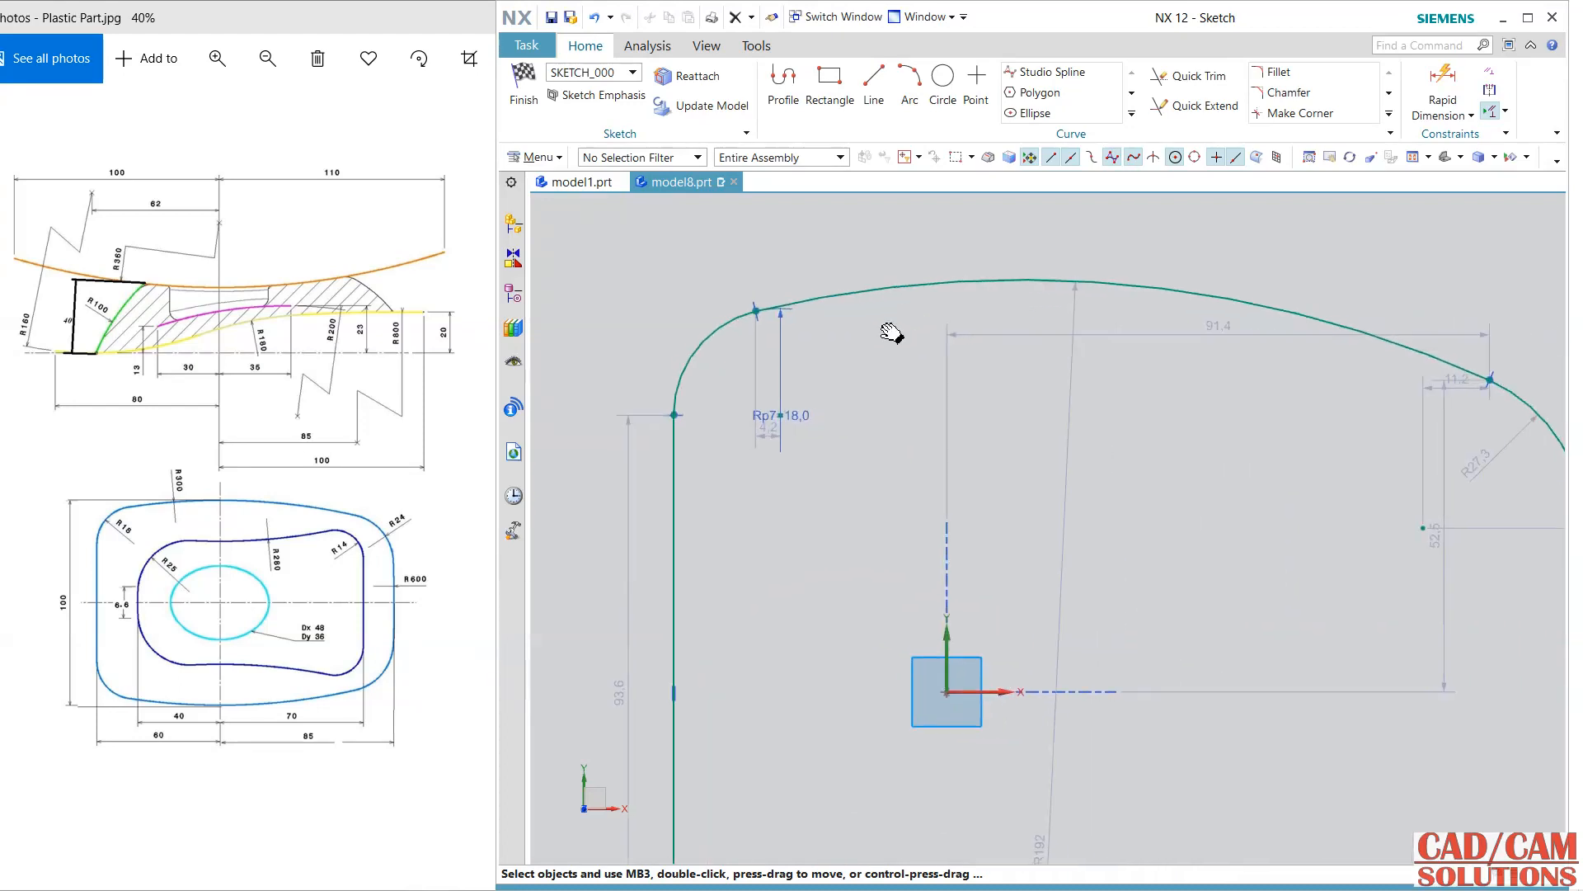
{"action": "scroll", "coordinate": [831, 290], "scroll_direction": "up", "scroll_amount": 4}
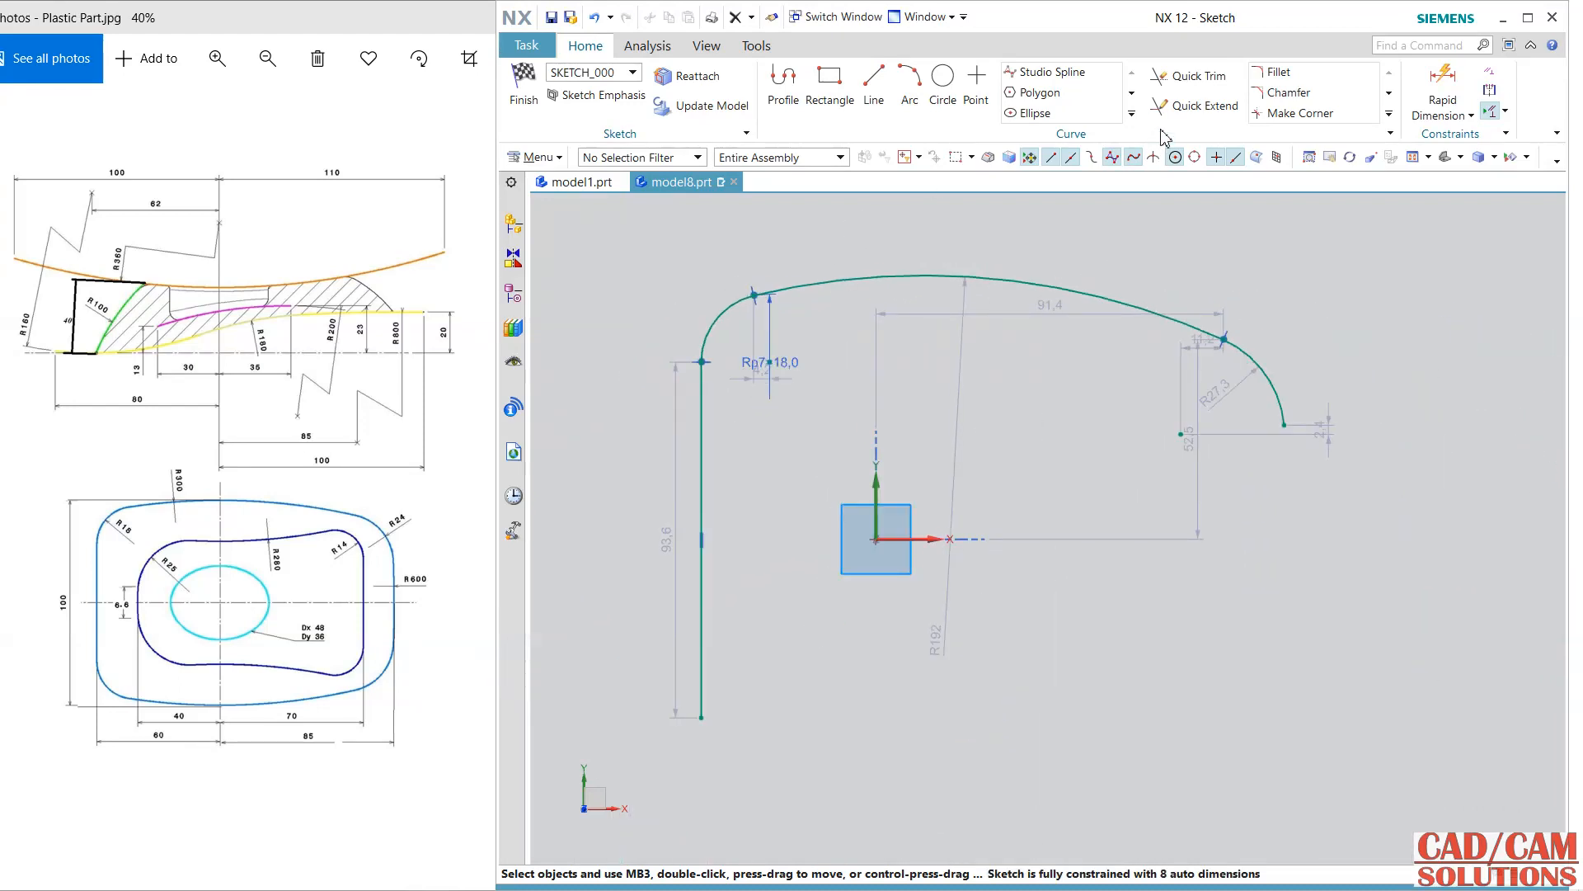
{"action": "left_click", "coordinate": [1132, 113]}
{"action": "left_click", "coordinate": [1030, 132]}
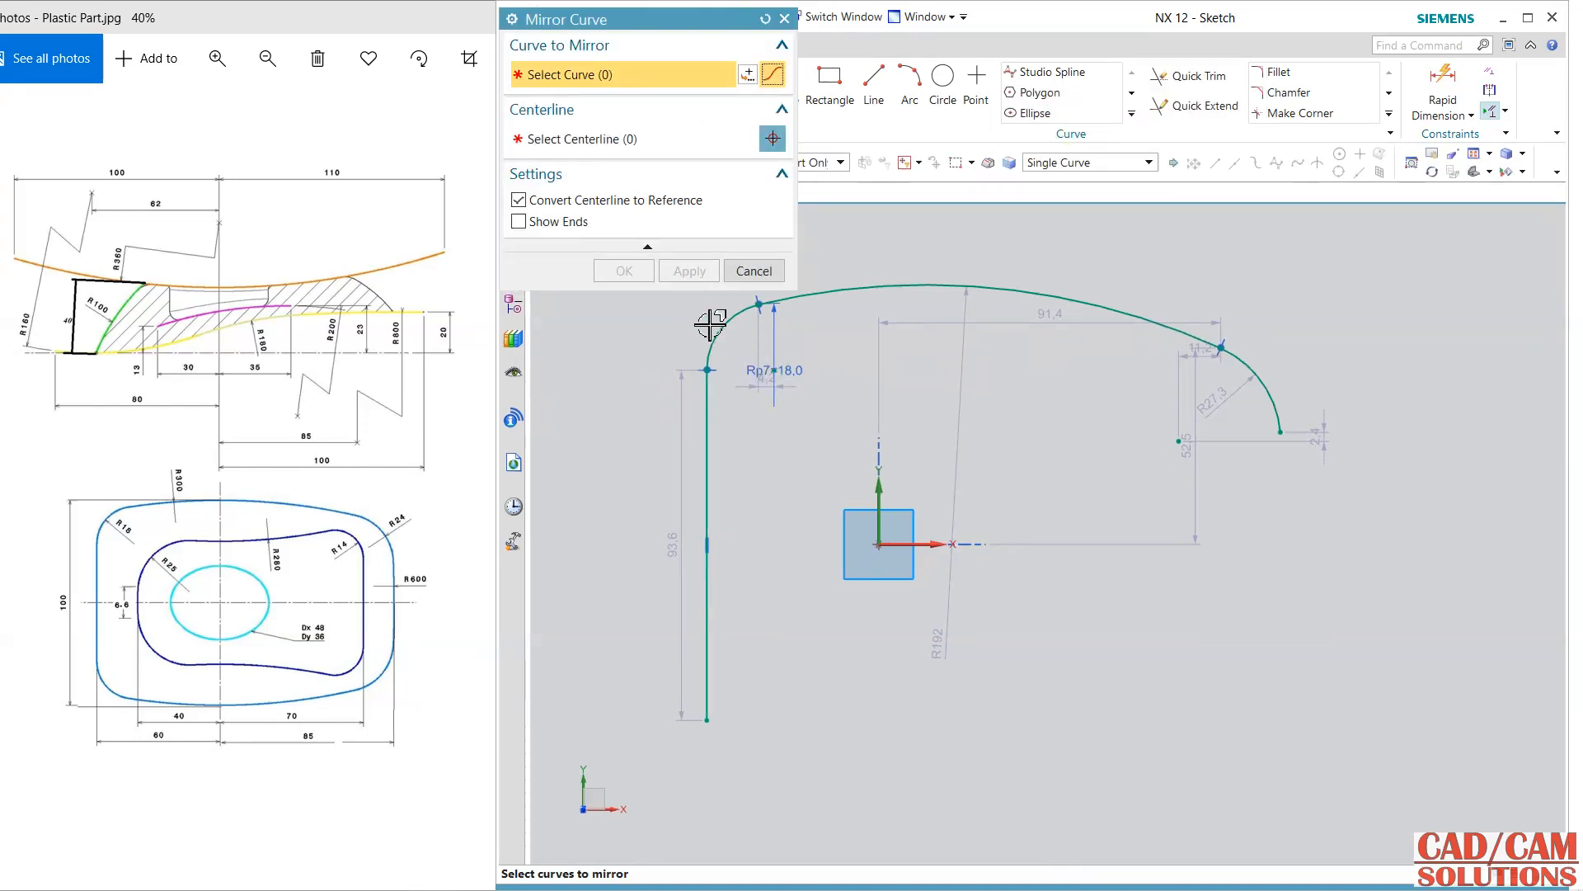
{"action": "left_click", "coordinate": [736, 334]}
{"action": "left_click", "coordinate": [1176, 325]}
{"action": "left_click", "coordinate": [1249, 367]}
{"action": "left_click", "coordinate": [592, 140]}
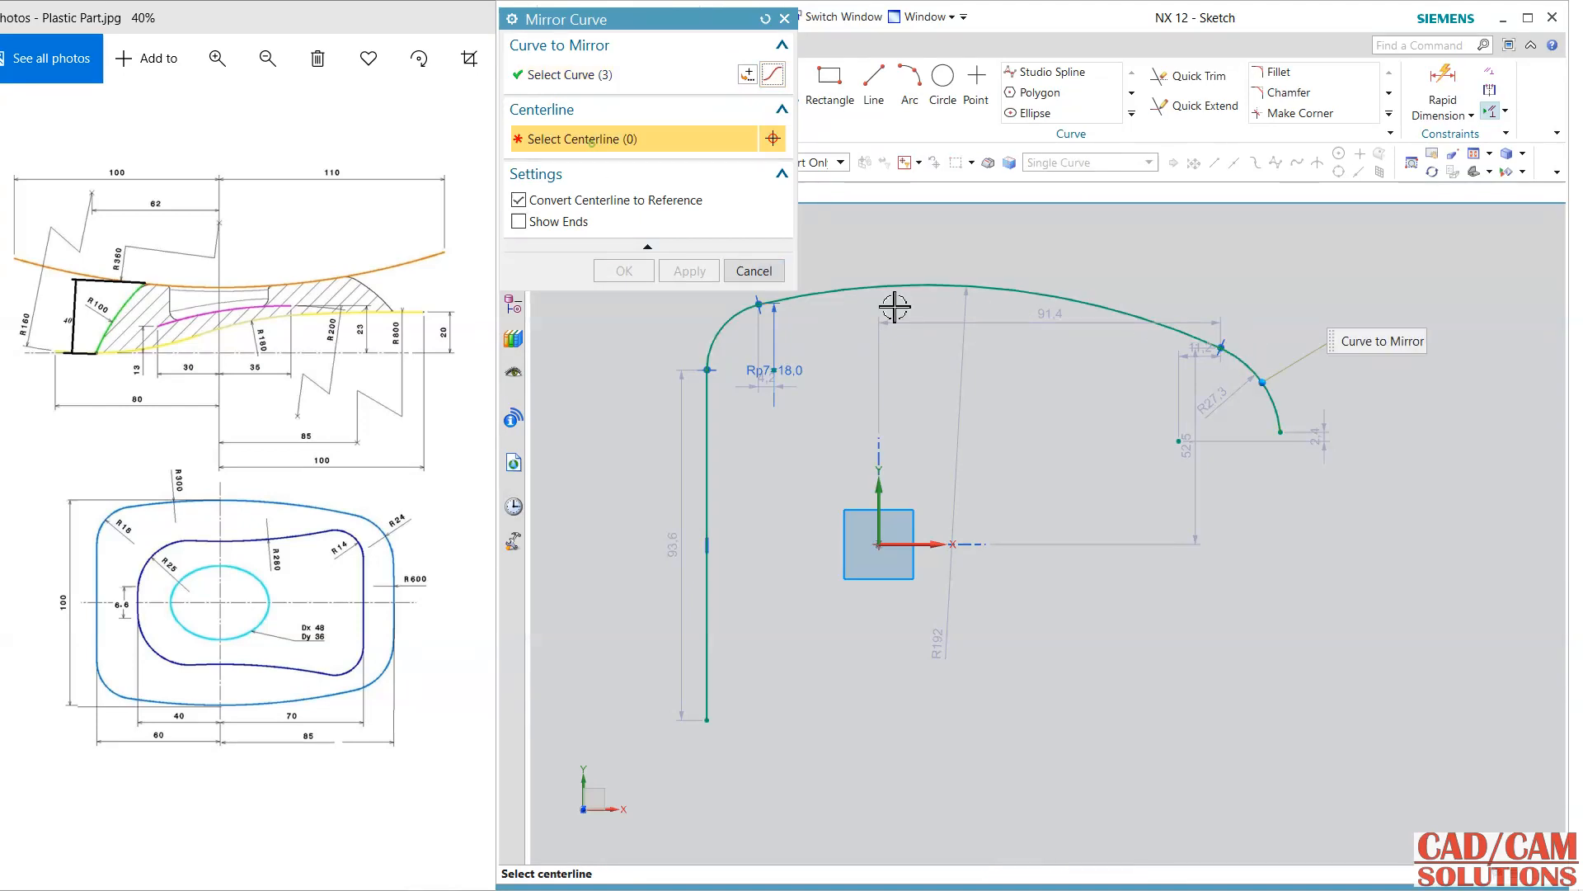
{"action": "left_click", "coordinate": [927, 540]}
{"action": "left_click", "coordinate": [636, 283]}
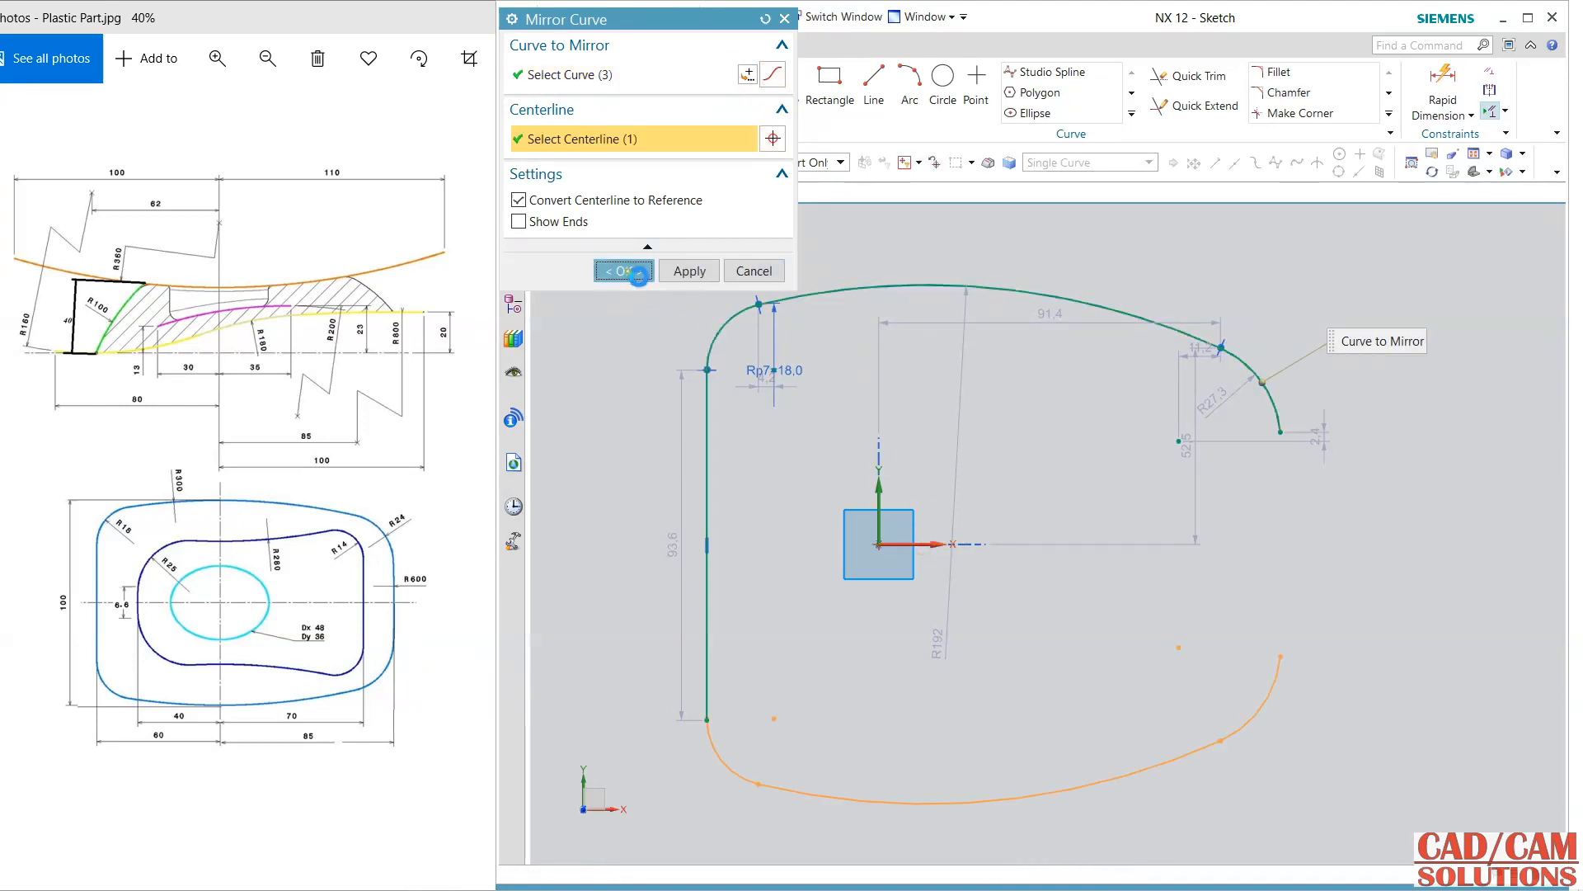
Step: Close the outline's right side with an outward-bulging three-point arc between the free ends of the two corner arcs
{"action": "left_click", "coordinate": [909, 82]}
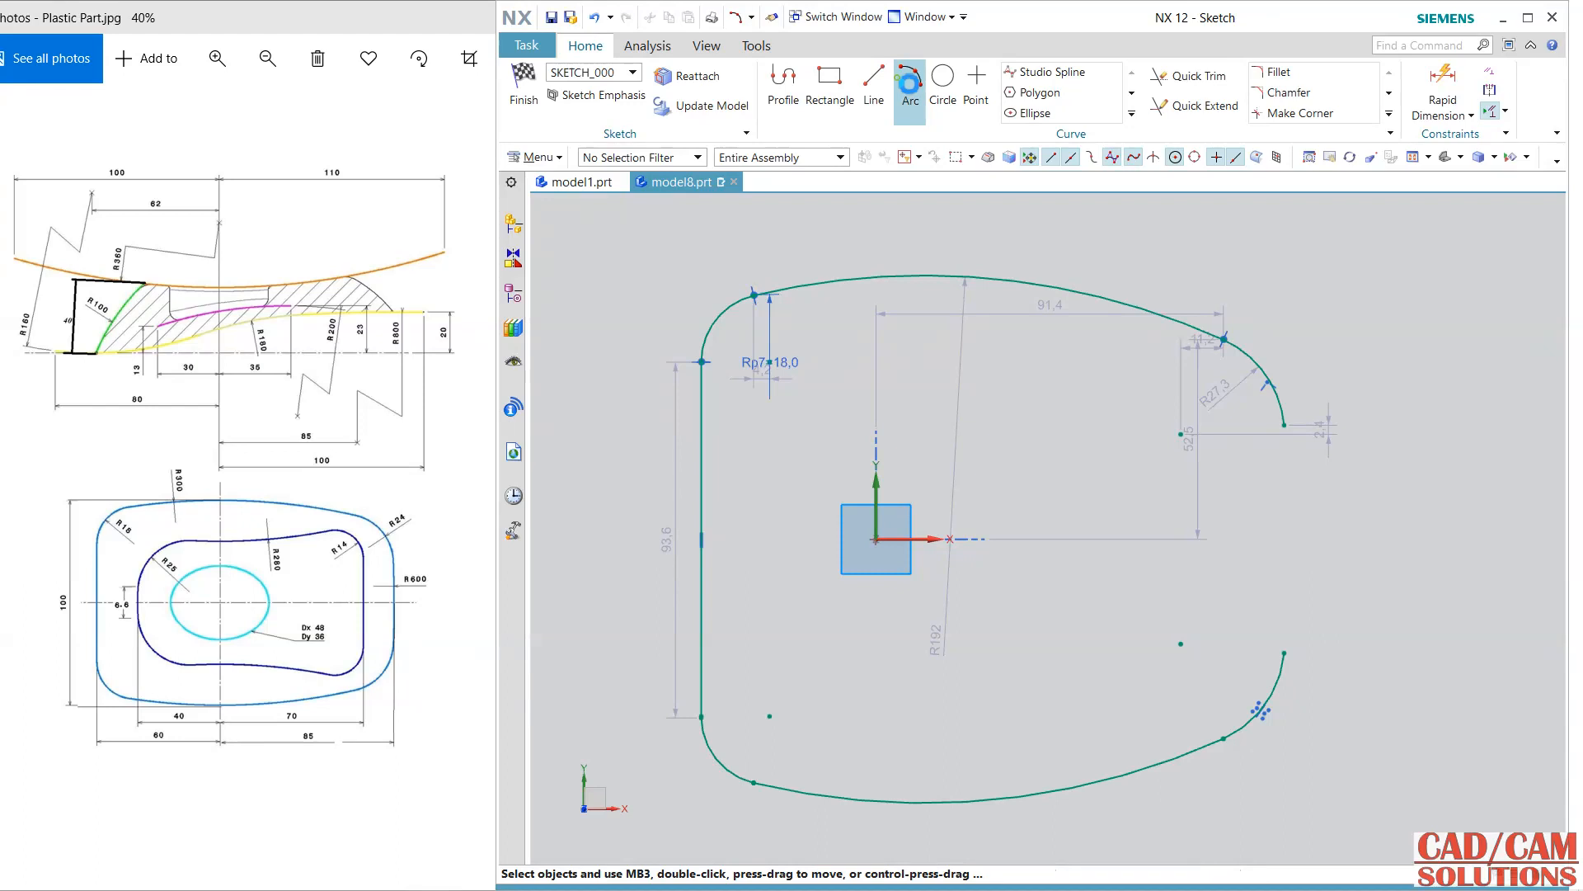
{"action": "left_click", "coordinate": [1284, 425]}
{"action": "left_click", "coordinate": [1284, 653]}
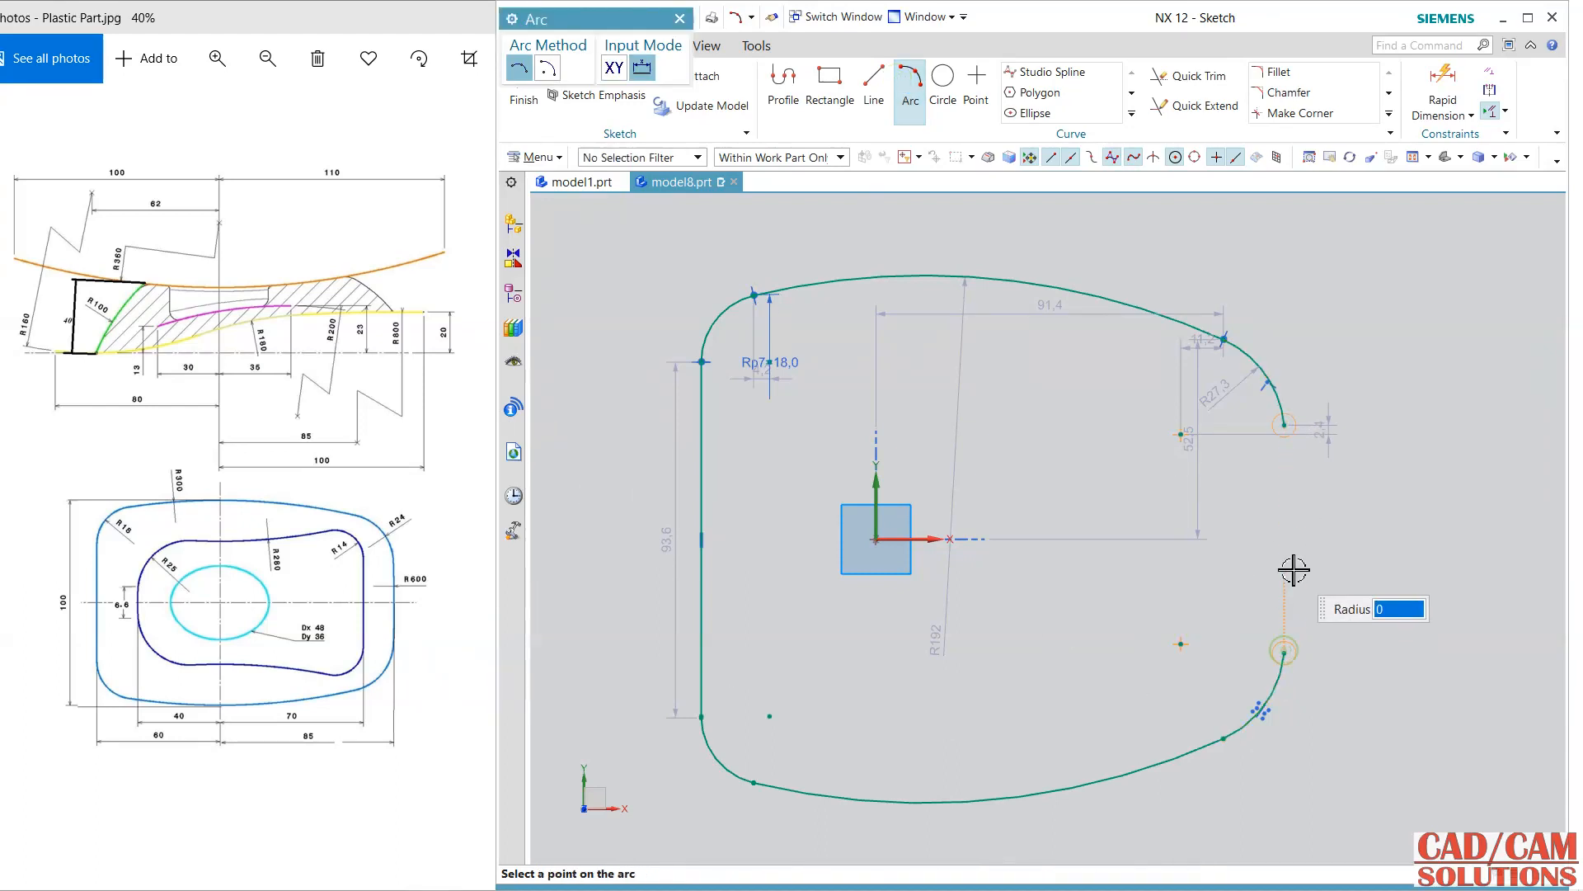
{"action": "left_click", "coordinate": [1312, 493]}
{"action": "key", "text": "Escape"}
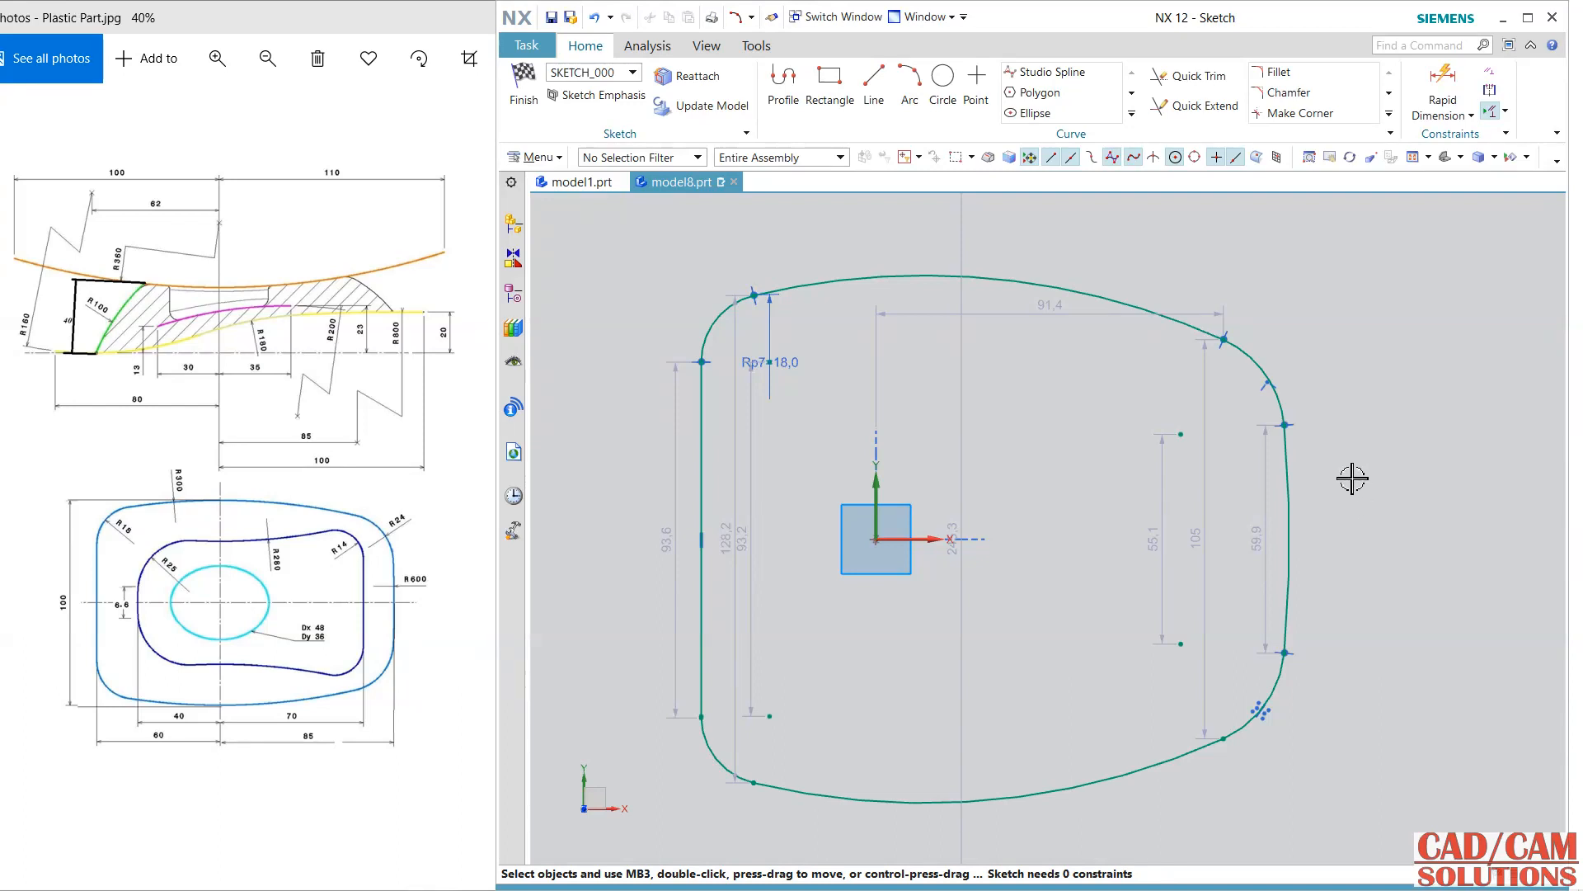
Step: Dimension the distance from the Y axis to the left vertical line and set it to 60 mm
{"action": "left_click", "coordinate": [1443, 91]}
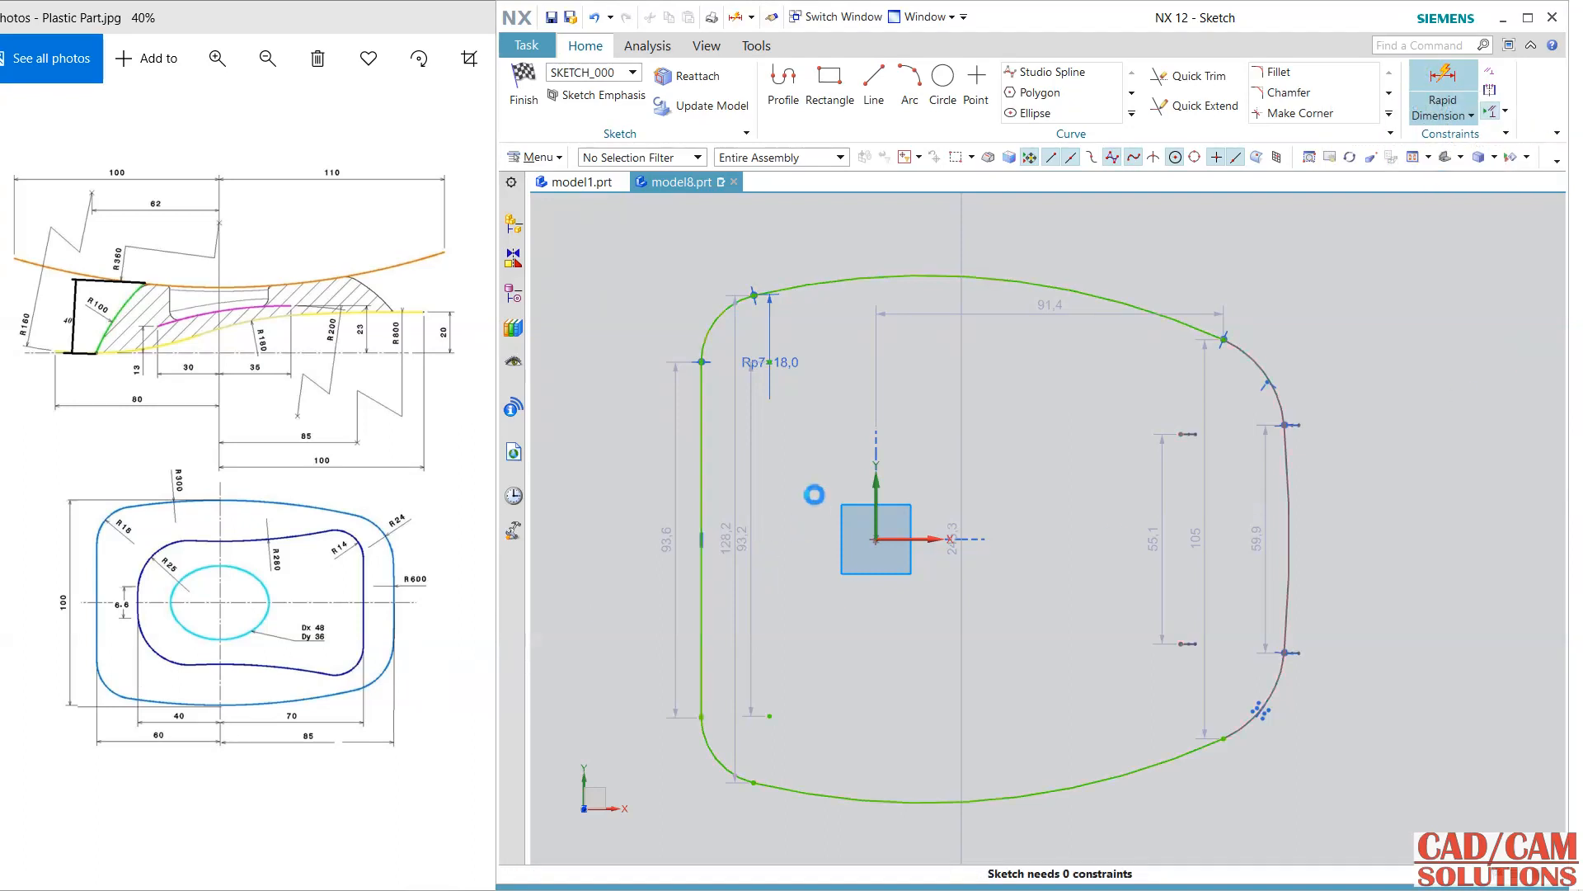
{"action": "left_click", "coordinate": [874, 493]}
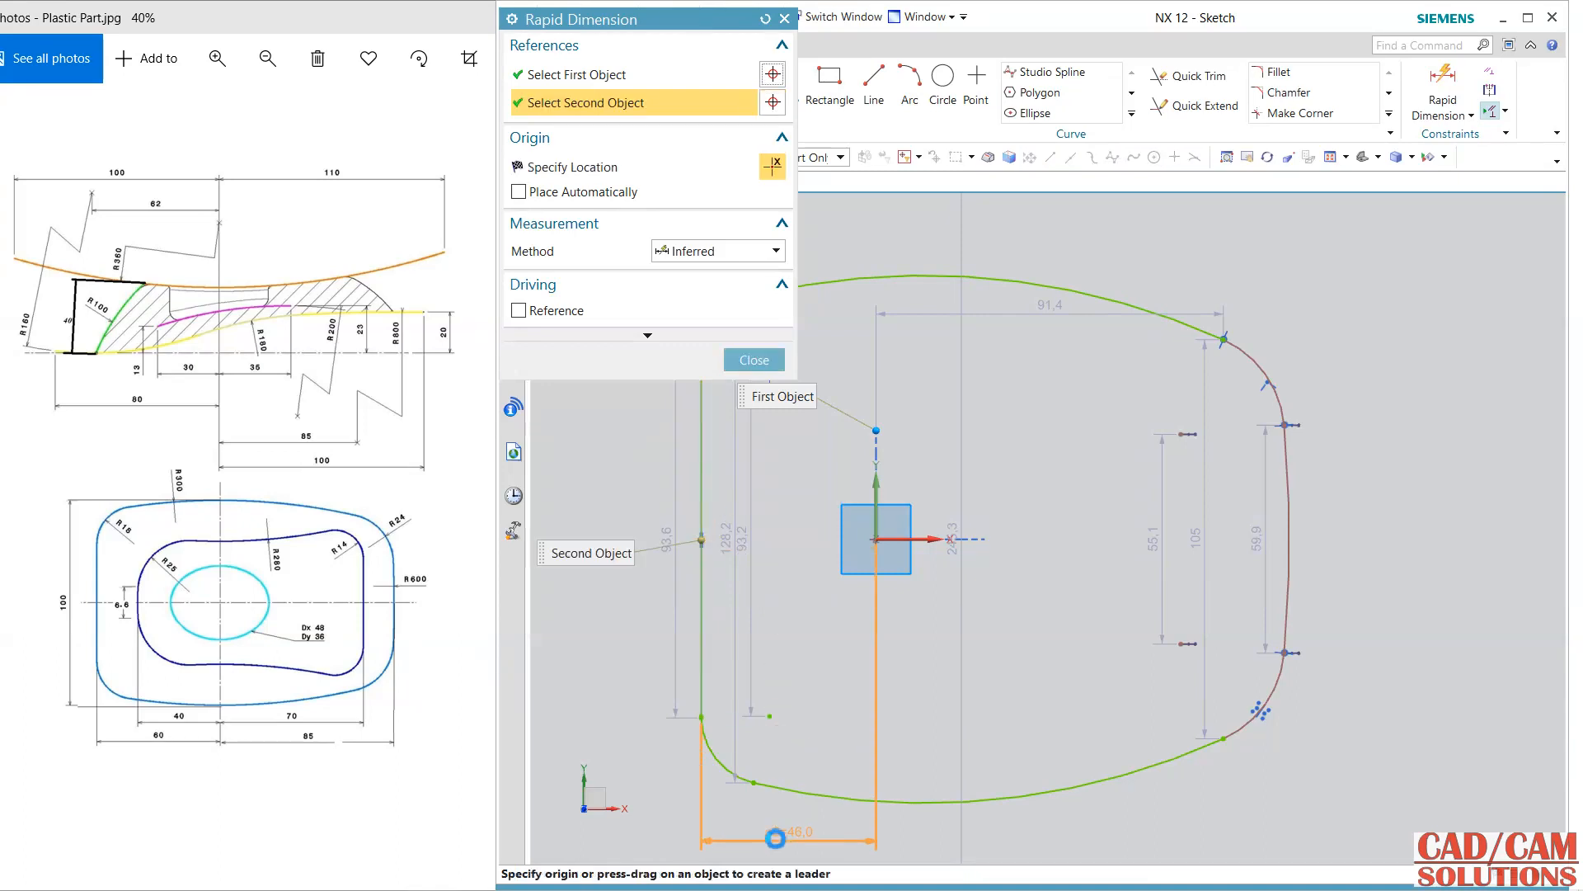
{"action": "left_click", "coordinate": [807, 684]}
{"action": "type", "text": "60"}
{"action": "key", "text": "Return"}
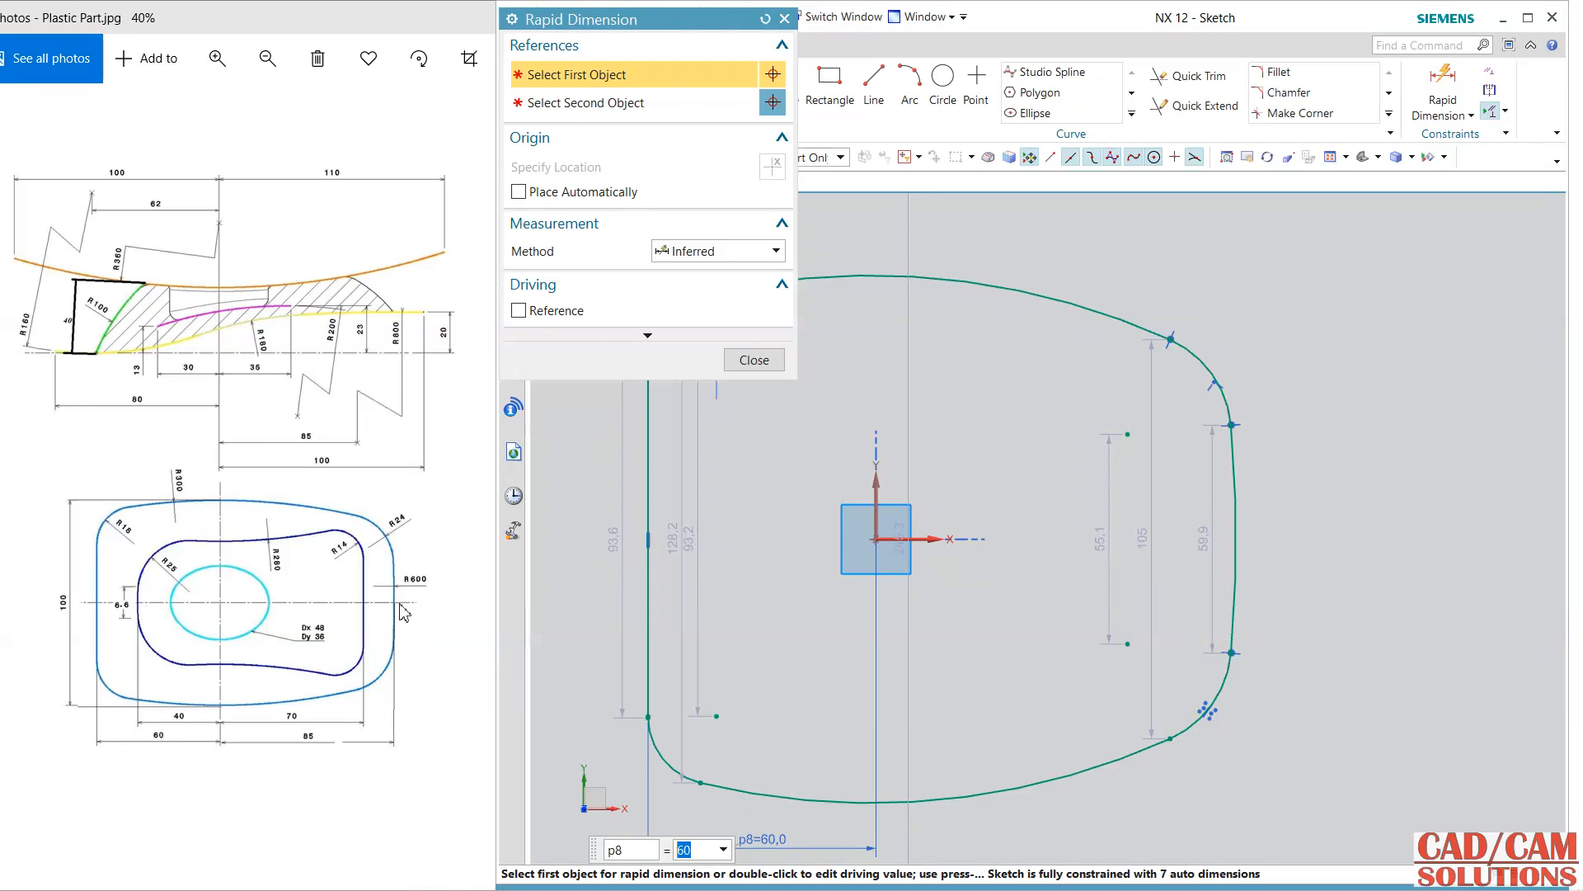
Step: Dimension the distance from the Y axis to the right side arc and set it to 85 mm
{"action": "left_click", "coordinate": [876, 518]}
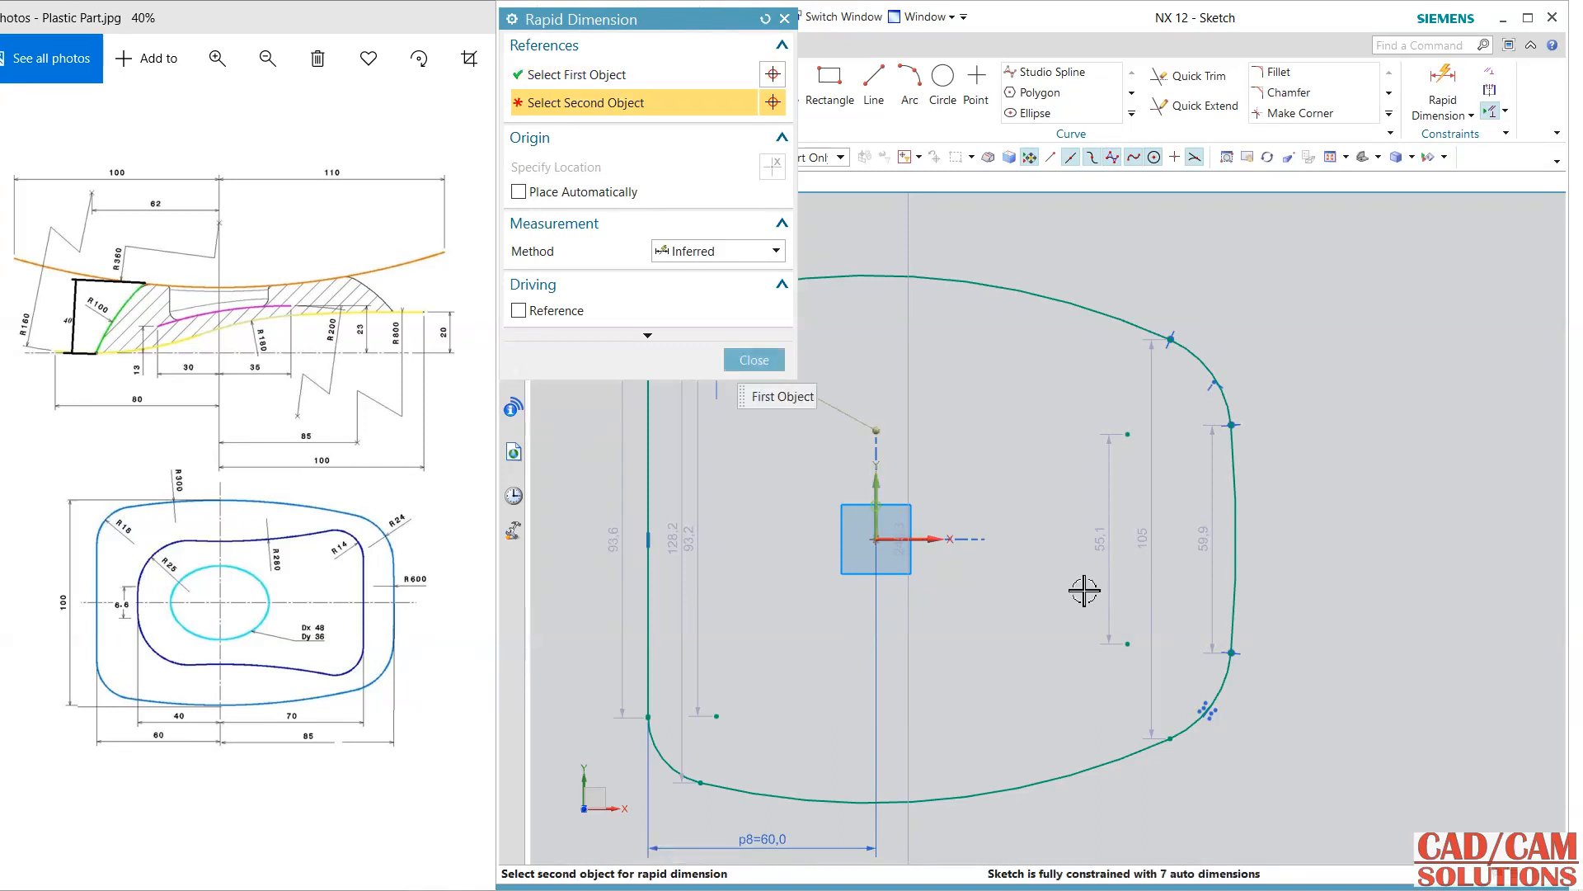
{"action": "left_click", "coordinate": [1237, 542]}
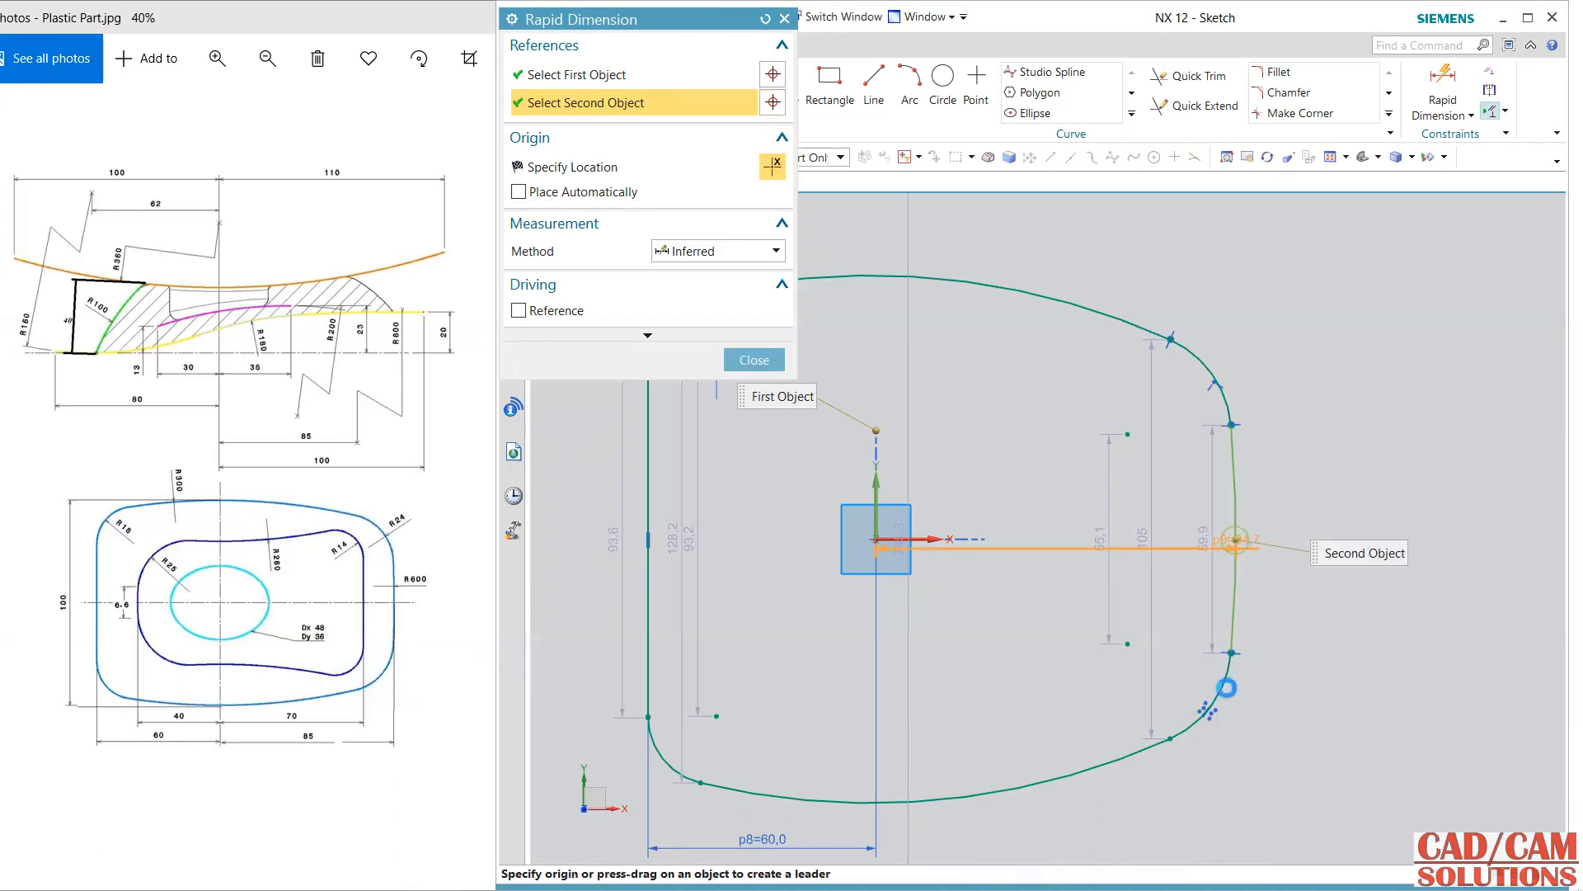
{"action": "left_click", "coordinate": [1086, 689]}
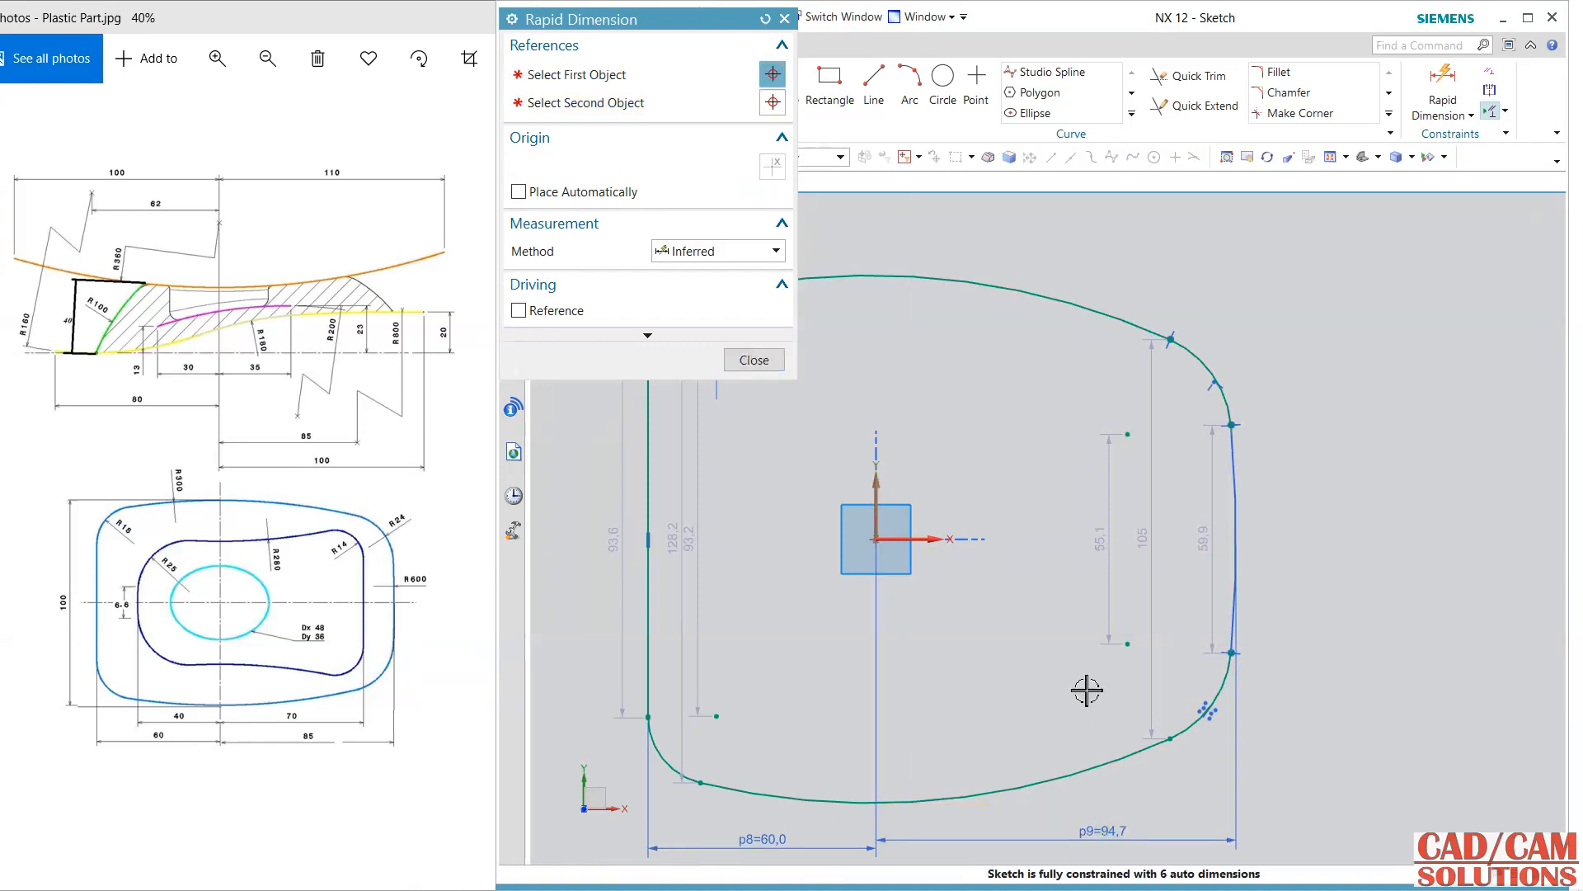
{"action": "type", "text": "85"}
{"action": "key", "text": "Return"}
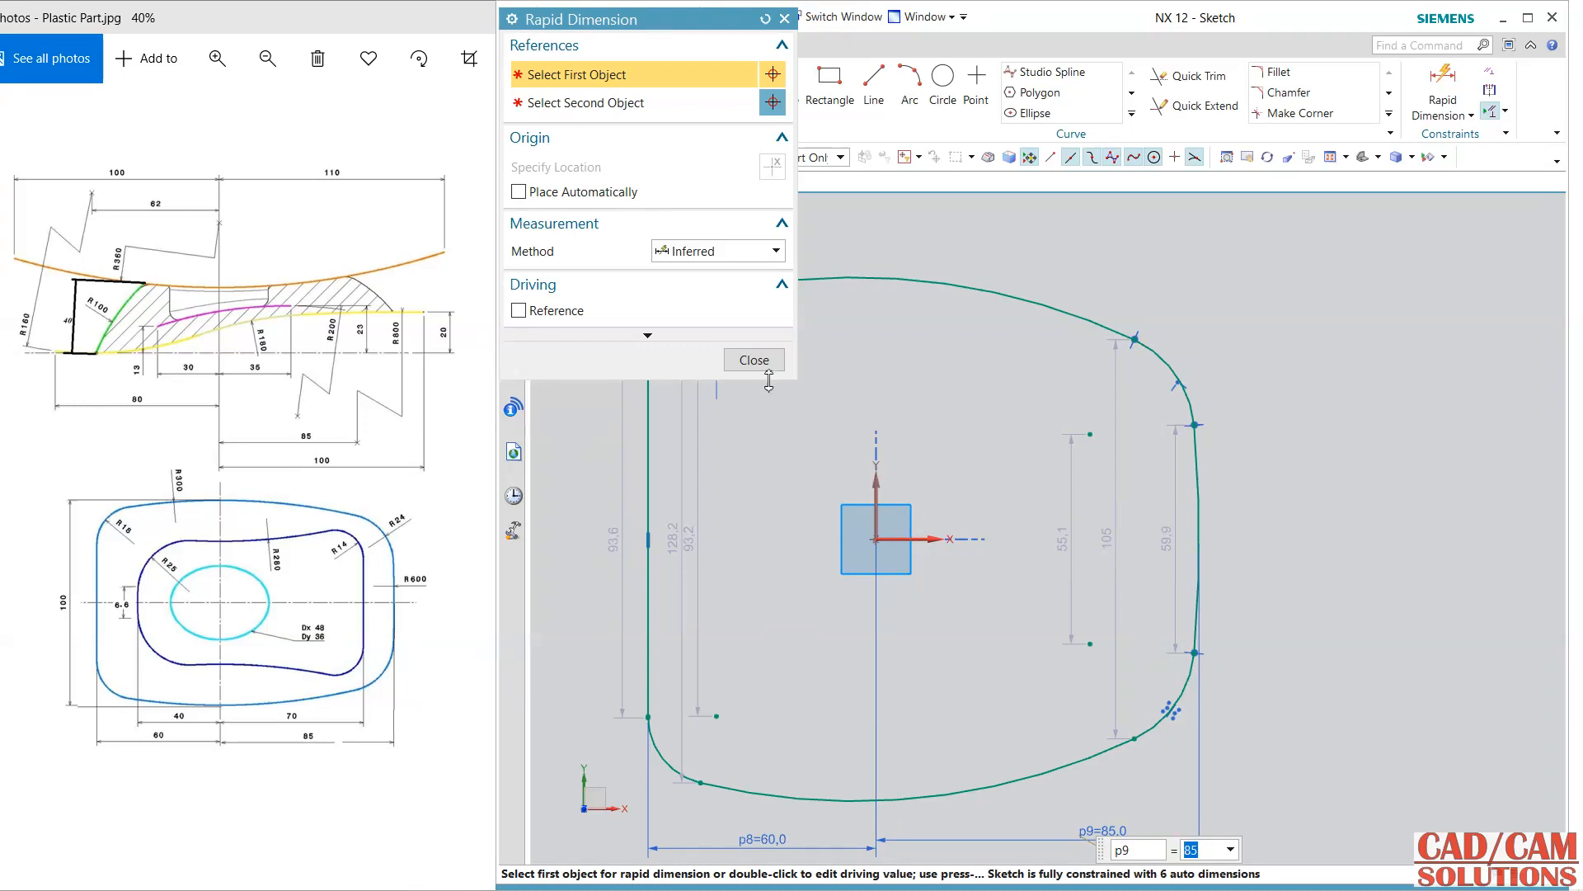
{"action": "left_click", "coordinate": [753, 361]}
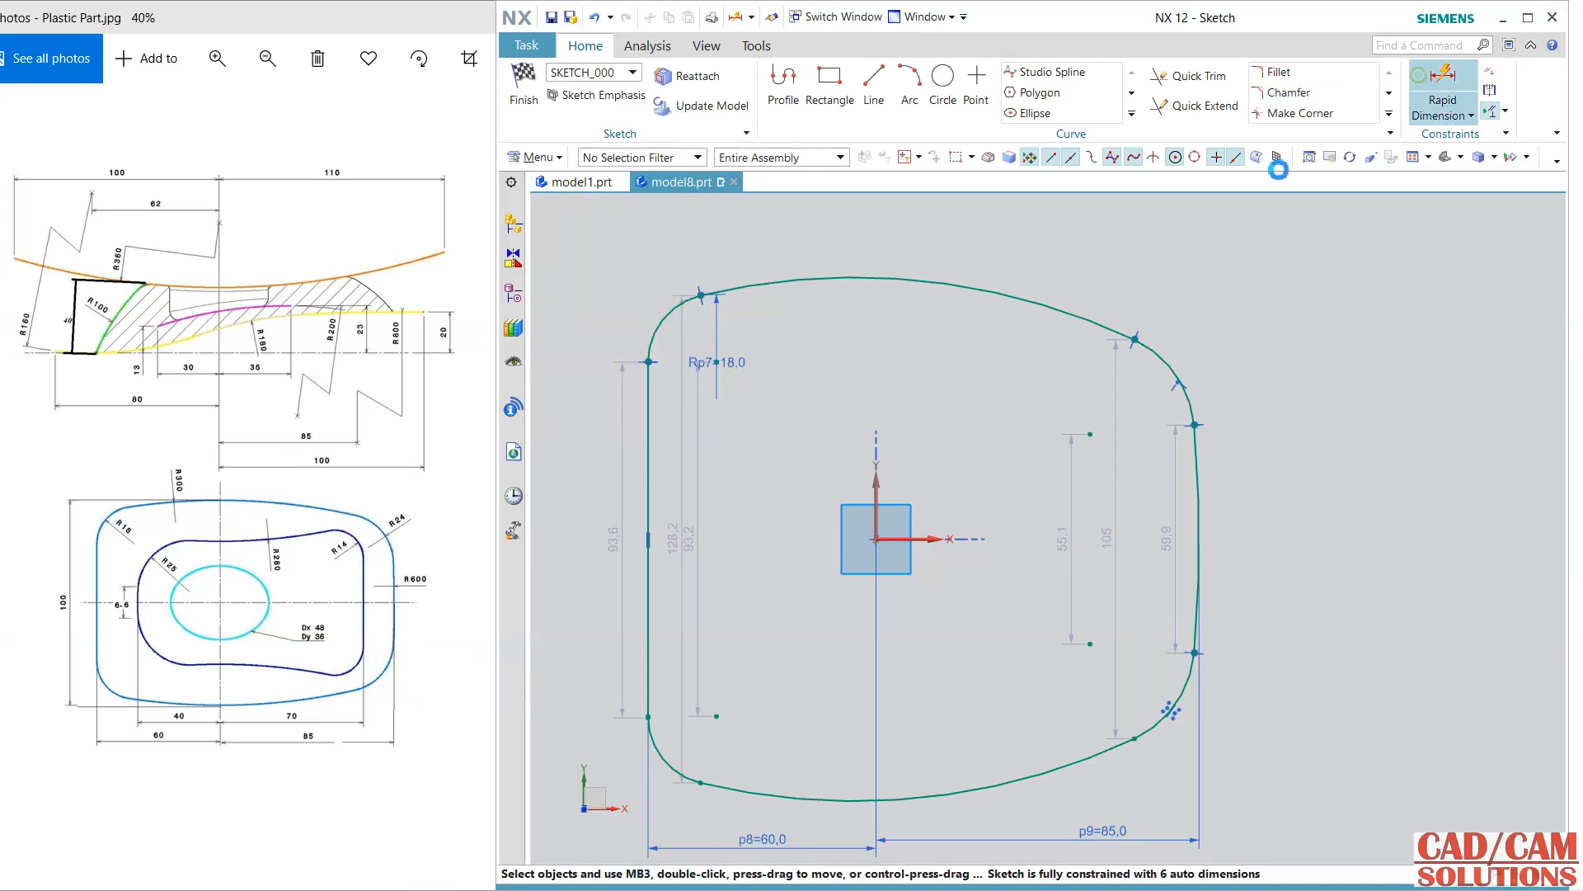
Step: Dimension the vertical distance from the X axis to the upper arc
{"action": "left_click", "coordinate": [1443, 82]}
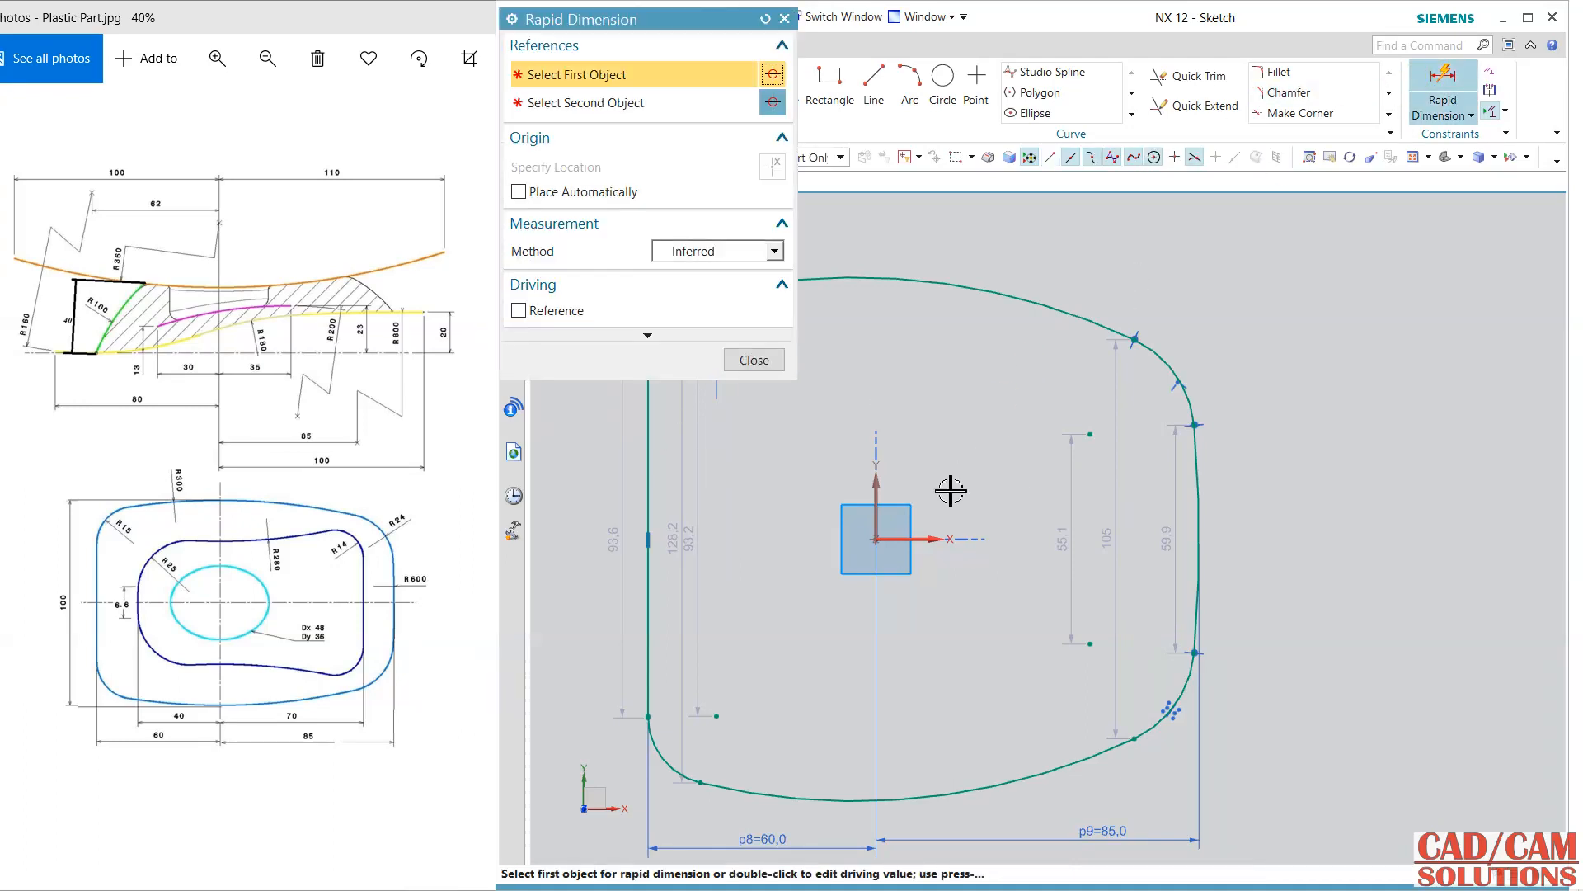
{"action": "left_click", "coordinate": [885, 278]}
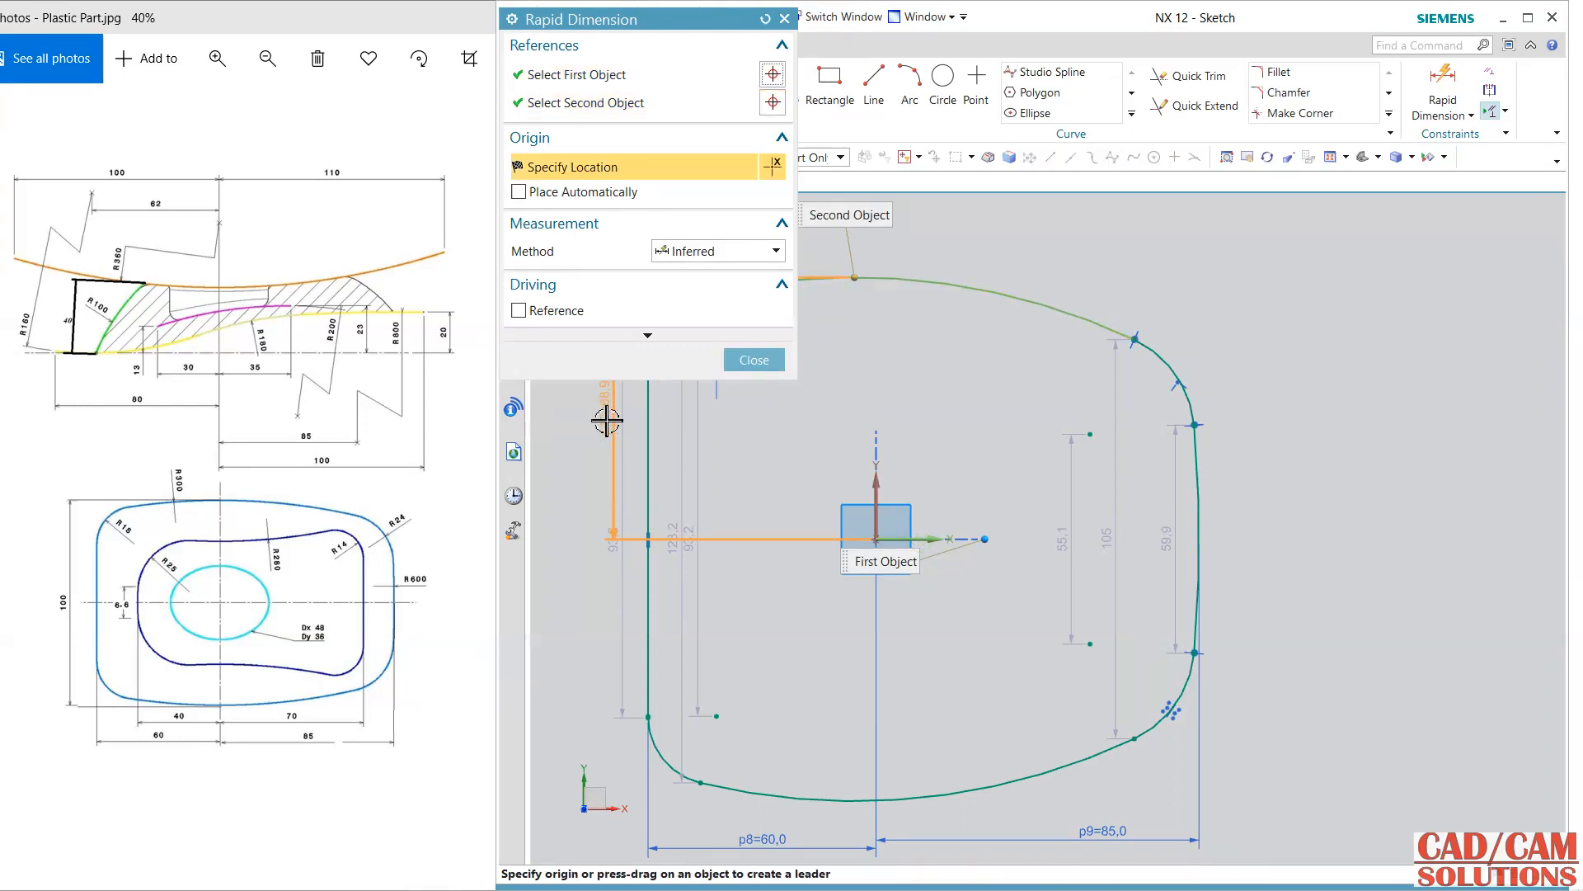
{"action": "left_click", "coordinate": [600, 414]}
Step: Try setting the upper arc's distance from the X axis to 50 mm, and undo the change
{"action": "type", "text": "50"}
{"action": "key", "text": "Return"}
{"action": "left_click", "coordinate": [753, 360]}
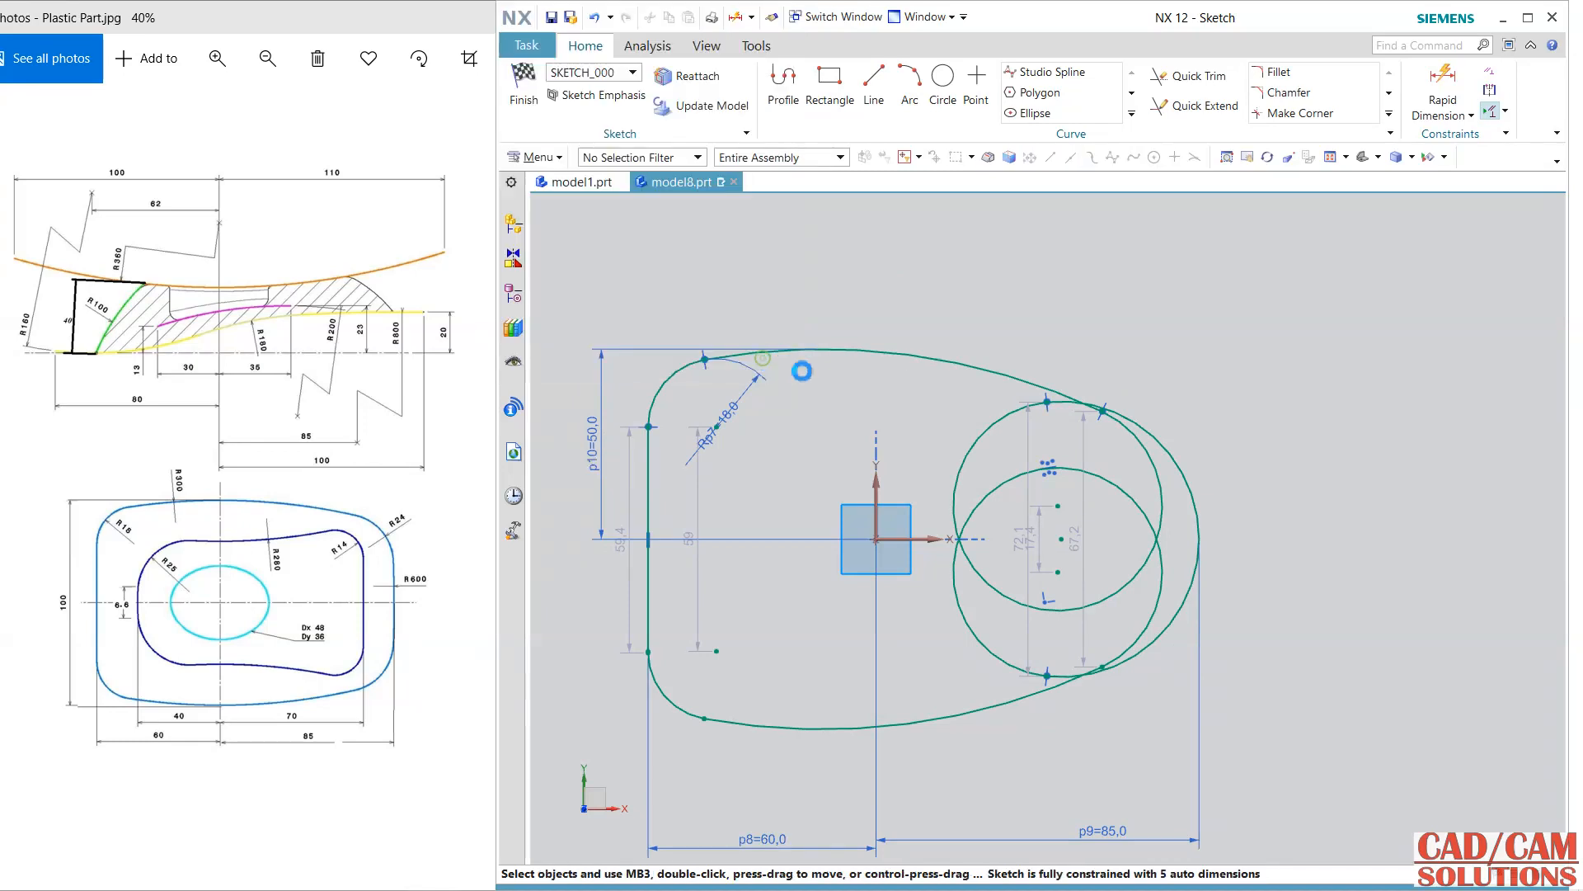
{"action": "key", "text": "ctrl+z"}
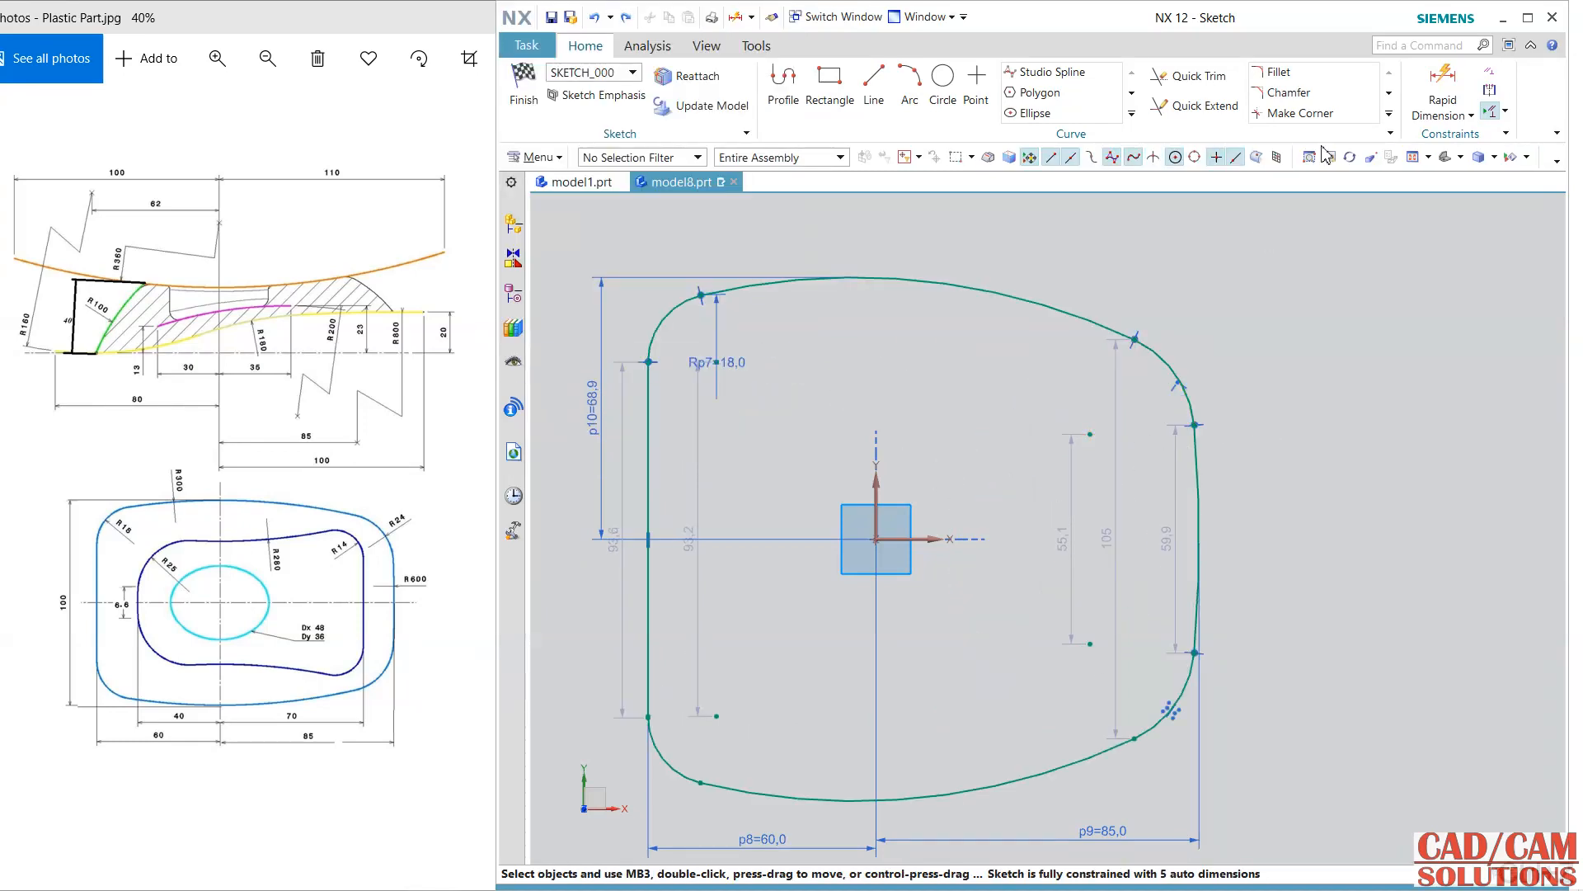
{"action": "left_click", "coordinate": [1453, 71]}
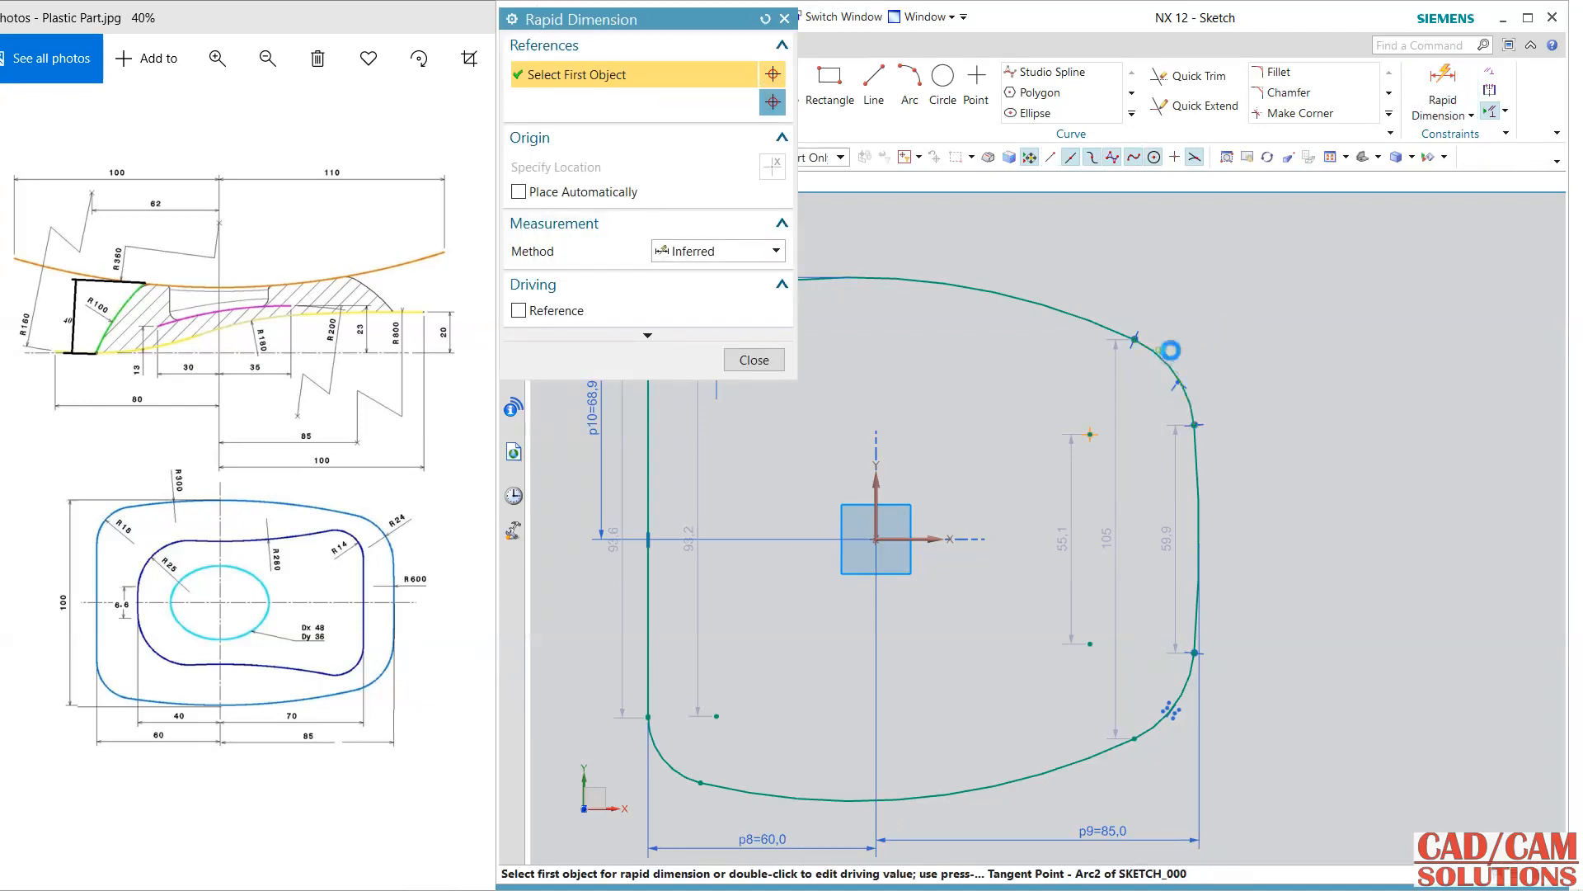
{"action": "left_click", "coordinate": [1198, 328]}
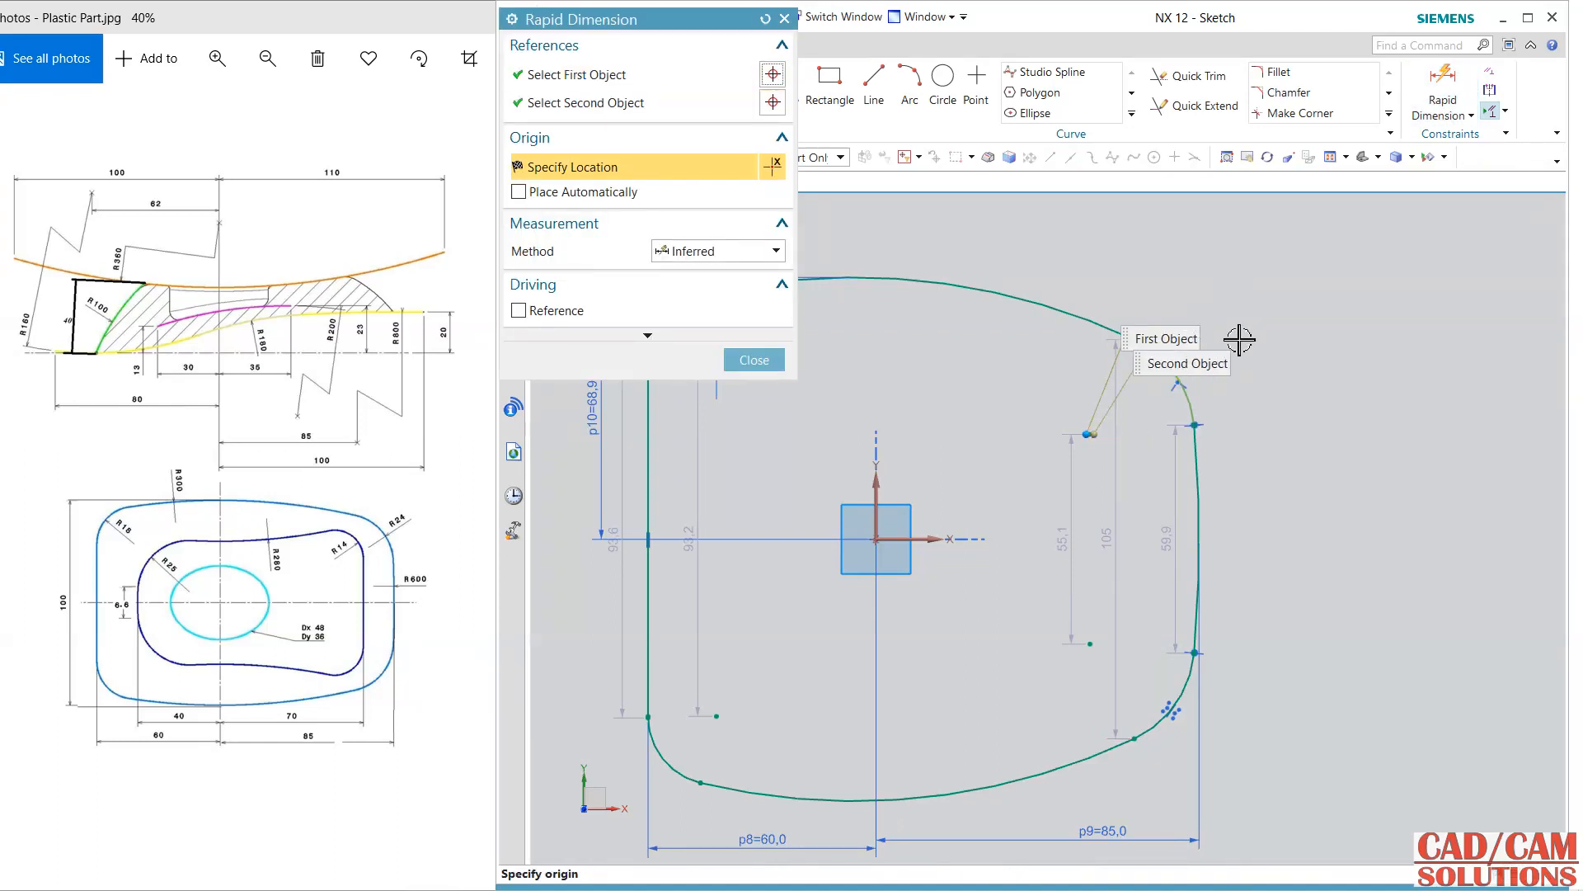
{"action": "left_click", "coordinate": [767, 361]}
{"action": "scroll", "coordinate": [1172, 363], "scroll_direction": "up", "scroll_amount": 2}
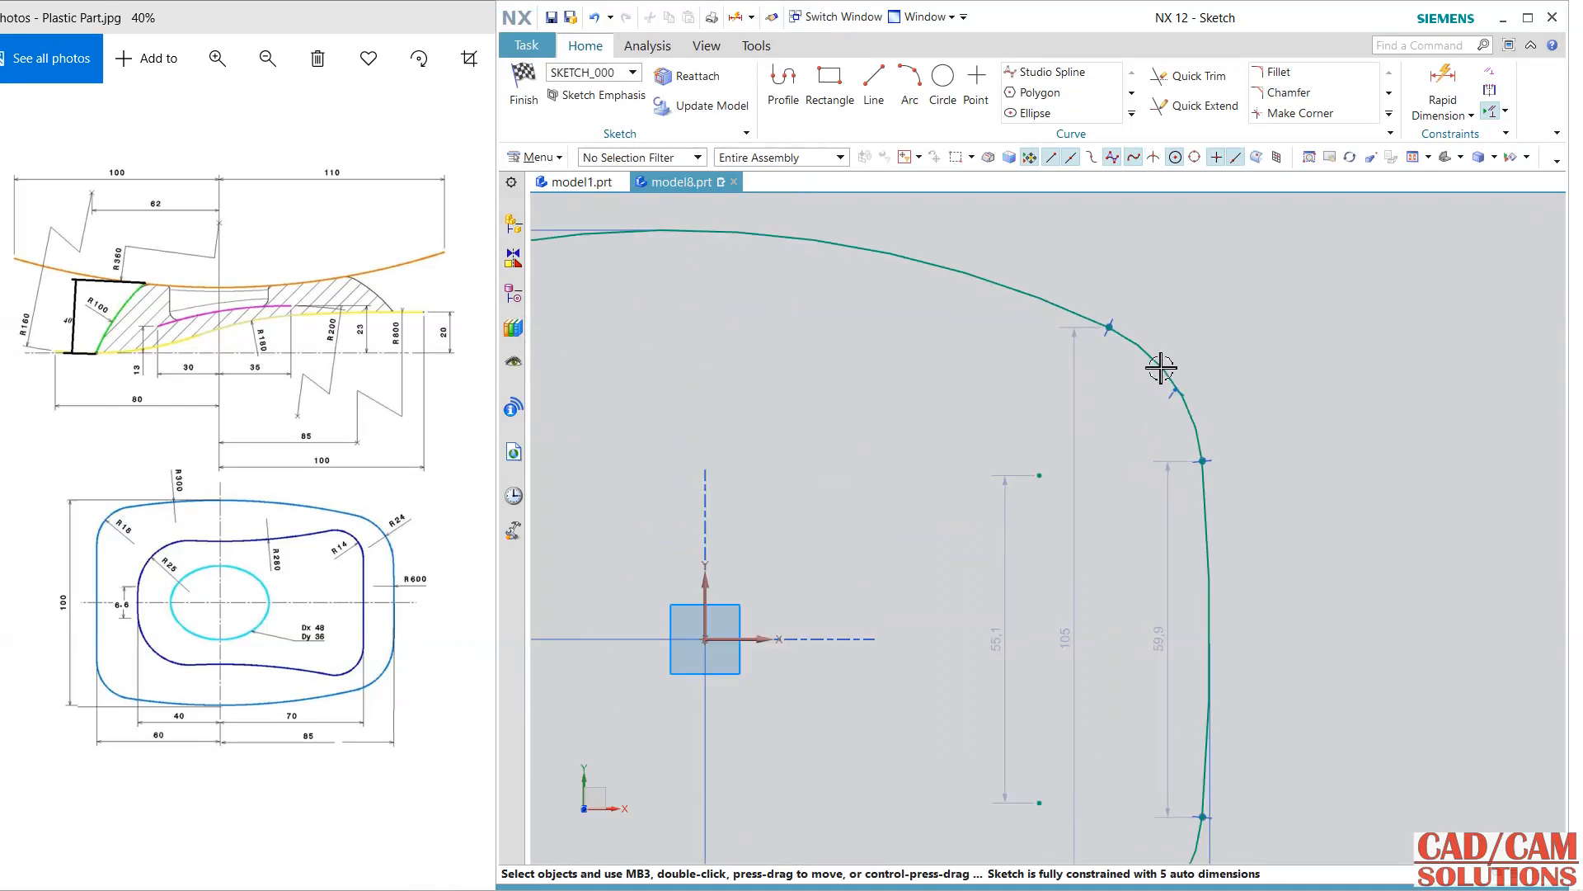
{"action": "scroll", "coordinate": [1283, 247], "scroll_direction": "down", "scroll_amount": 4}
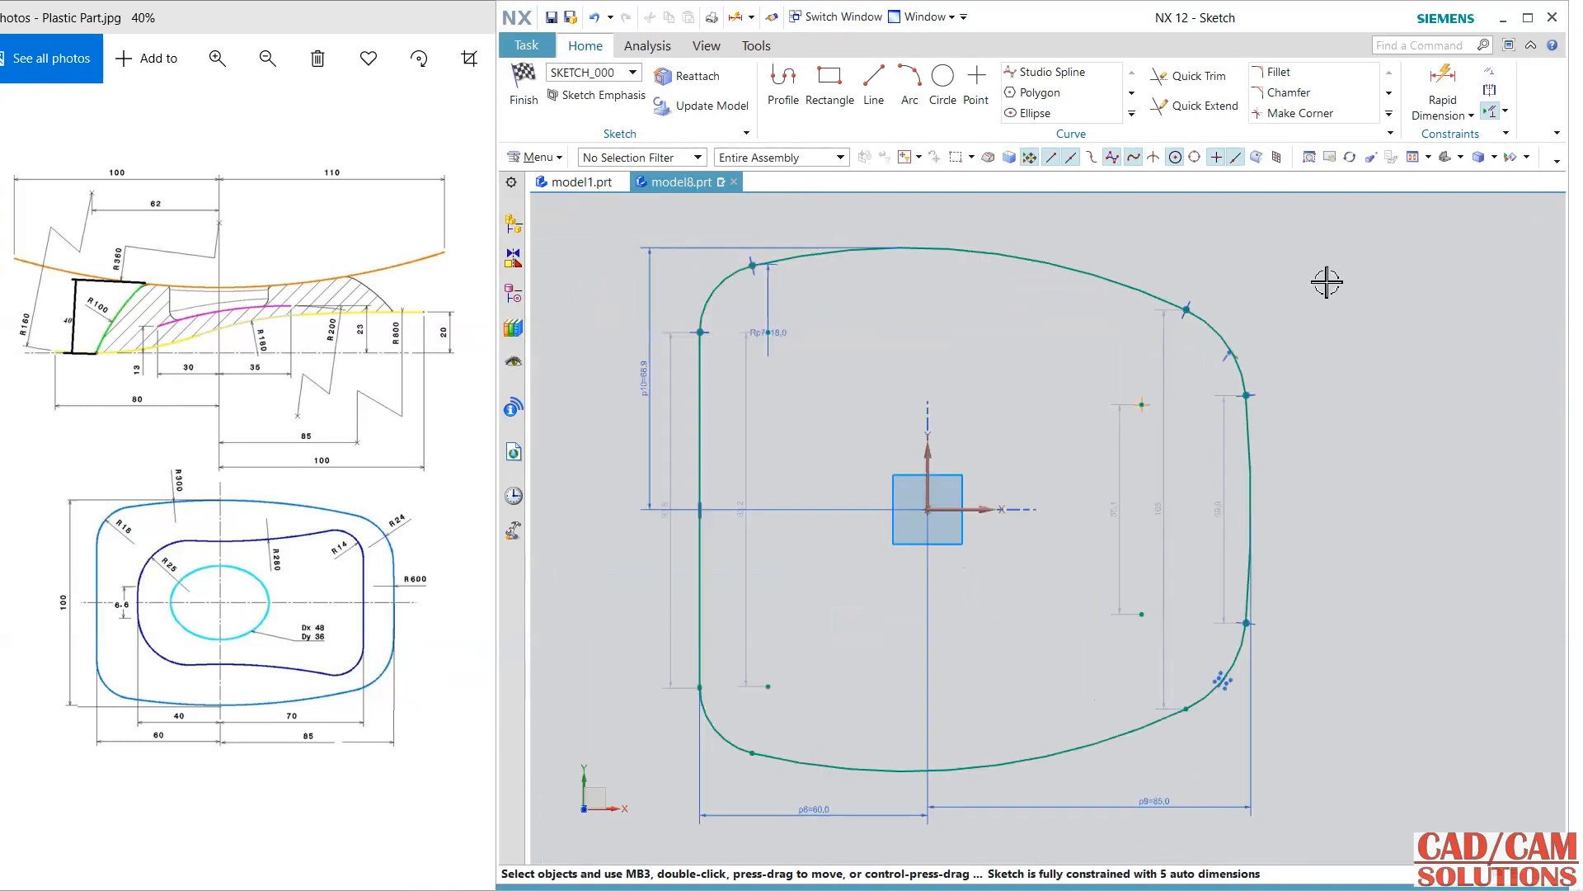
Step: Add a diametral dimension to the upper right corner arc and set it to 48 mm
{"action": "left_click", "coordinate": [1464, 119]}
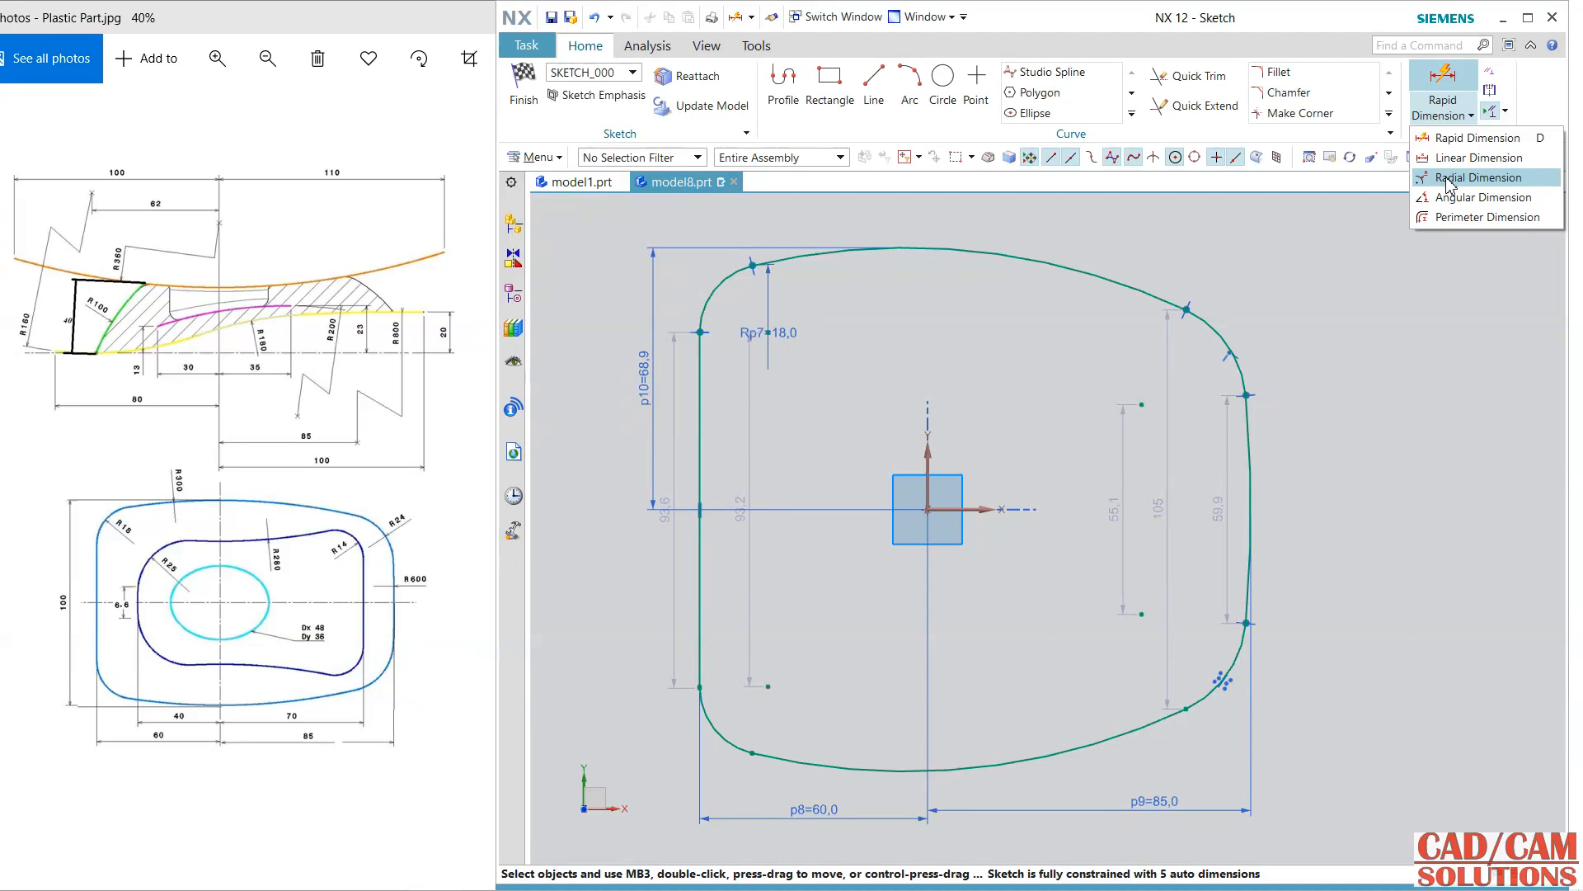
{"action": "left_click", "coordinate": [1476, 157]}
{"action": "left_click", "coordinate": [1223, 331]}
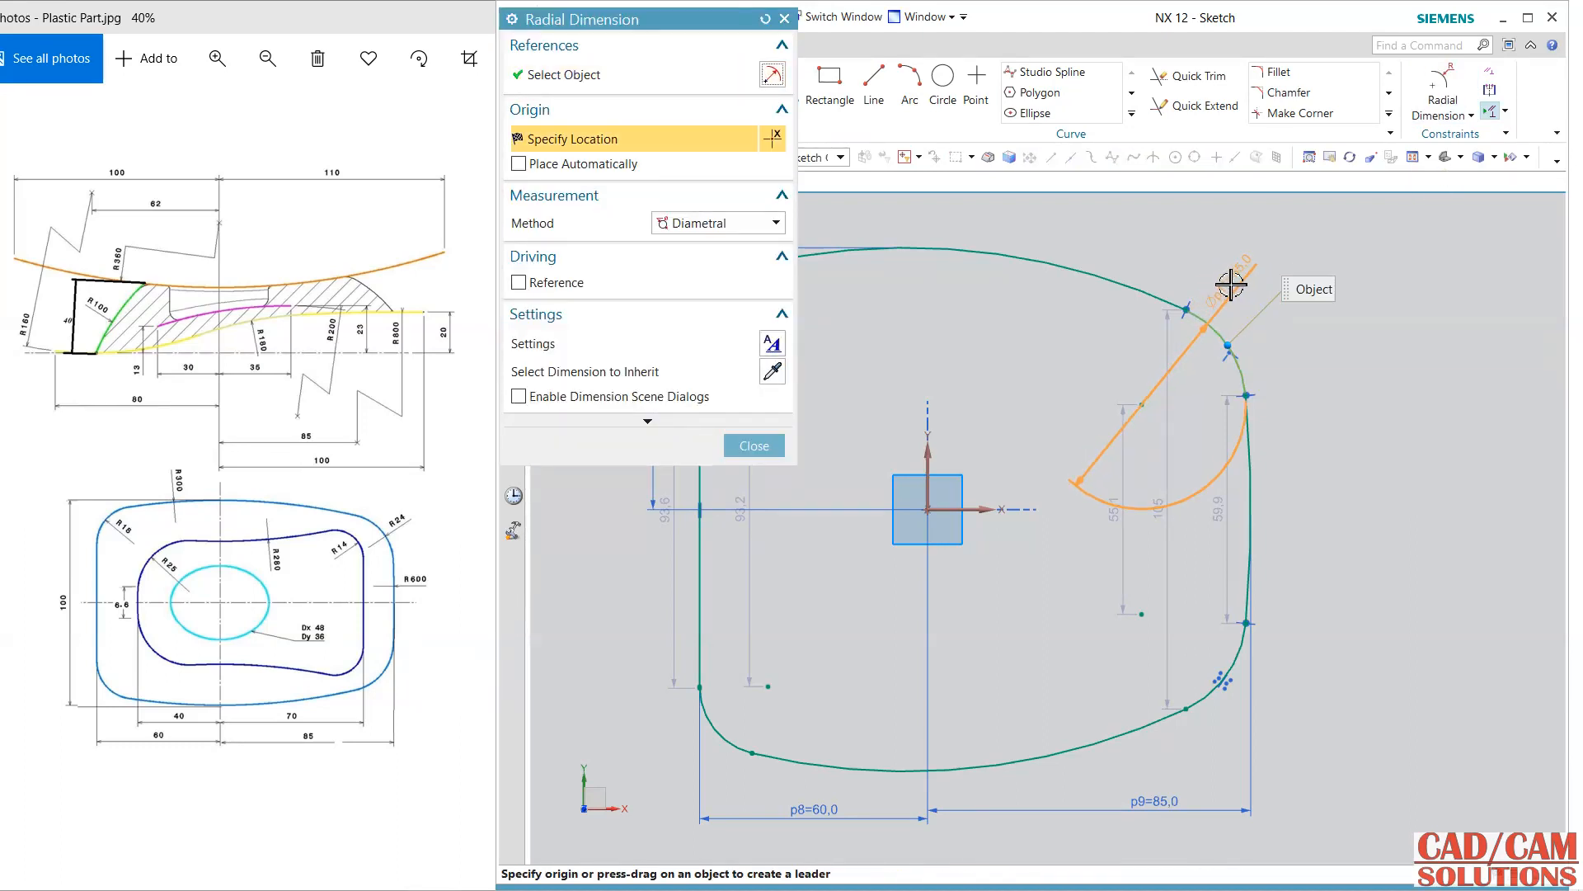
{"action": "left_click", "coordinate": [1325, 237]}
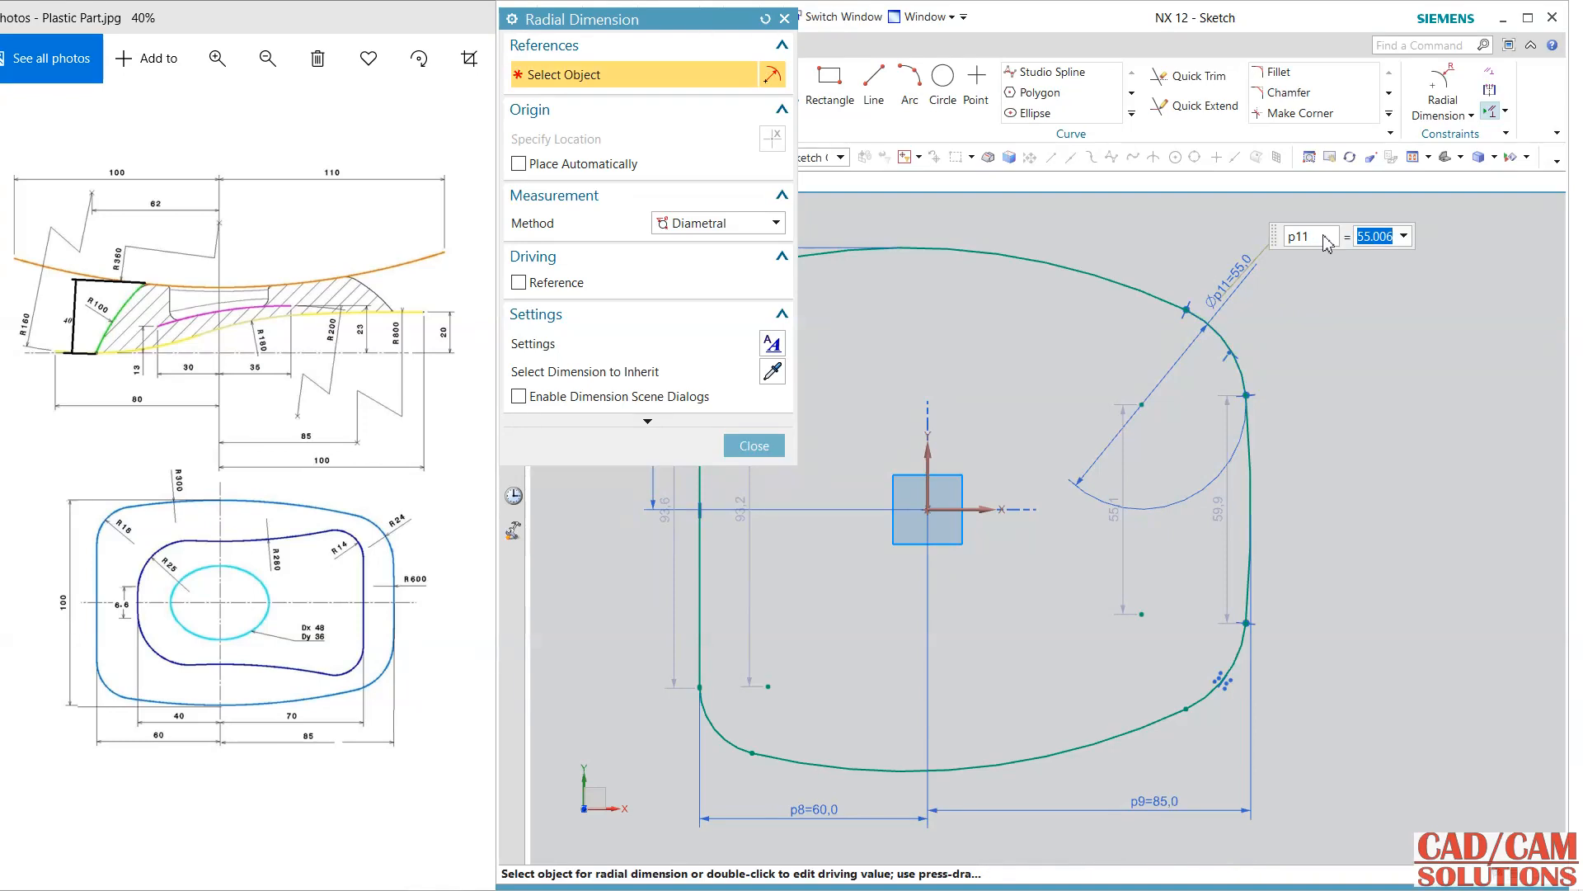
{"action": "key", "text": "Return"}
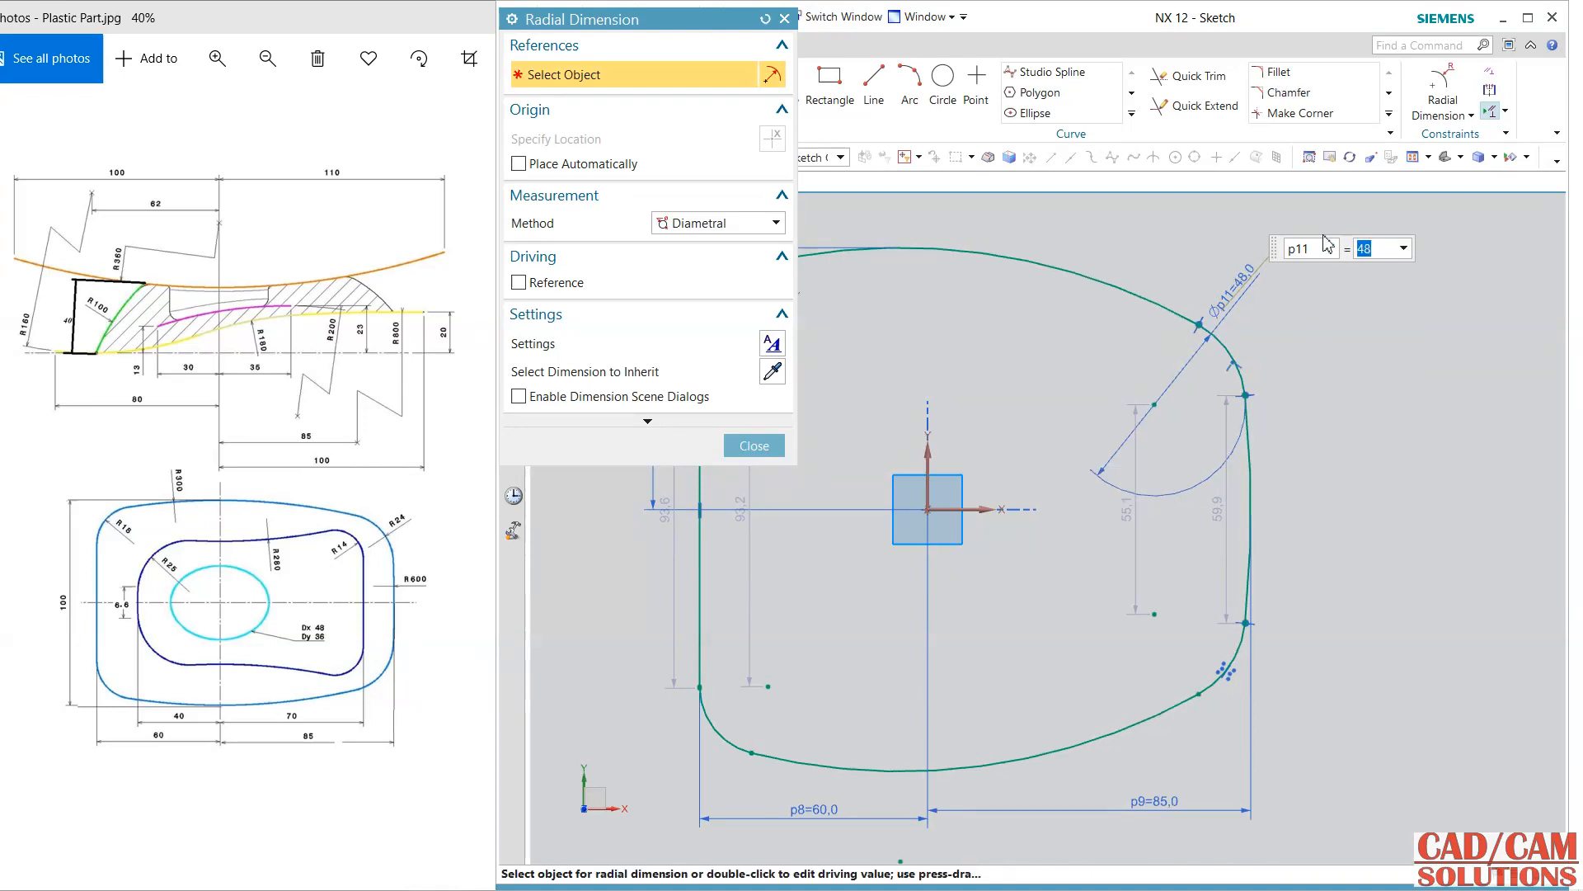
{"action": "left_click", "coordinate": [754, 445]}
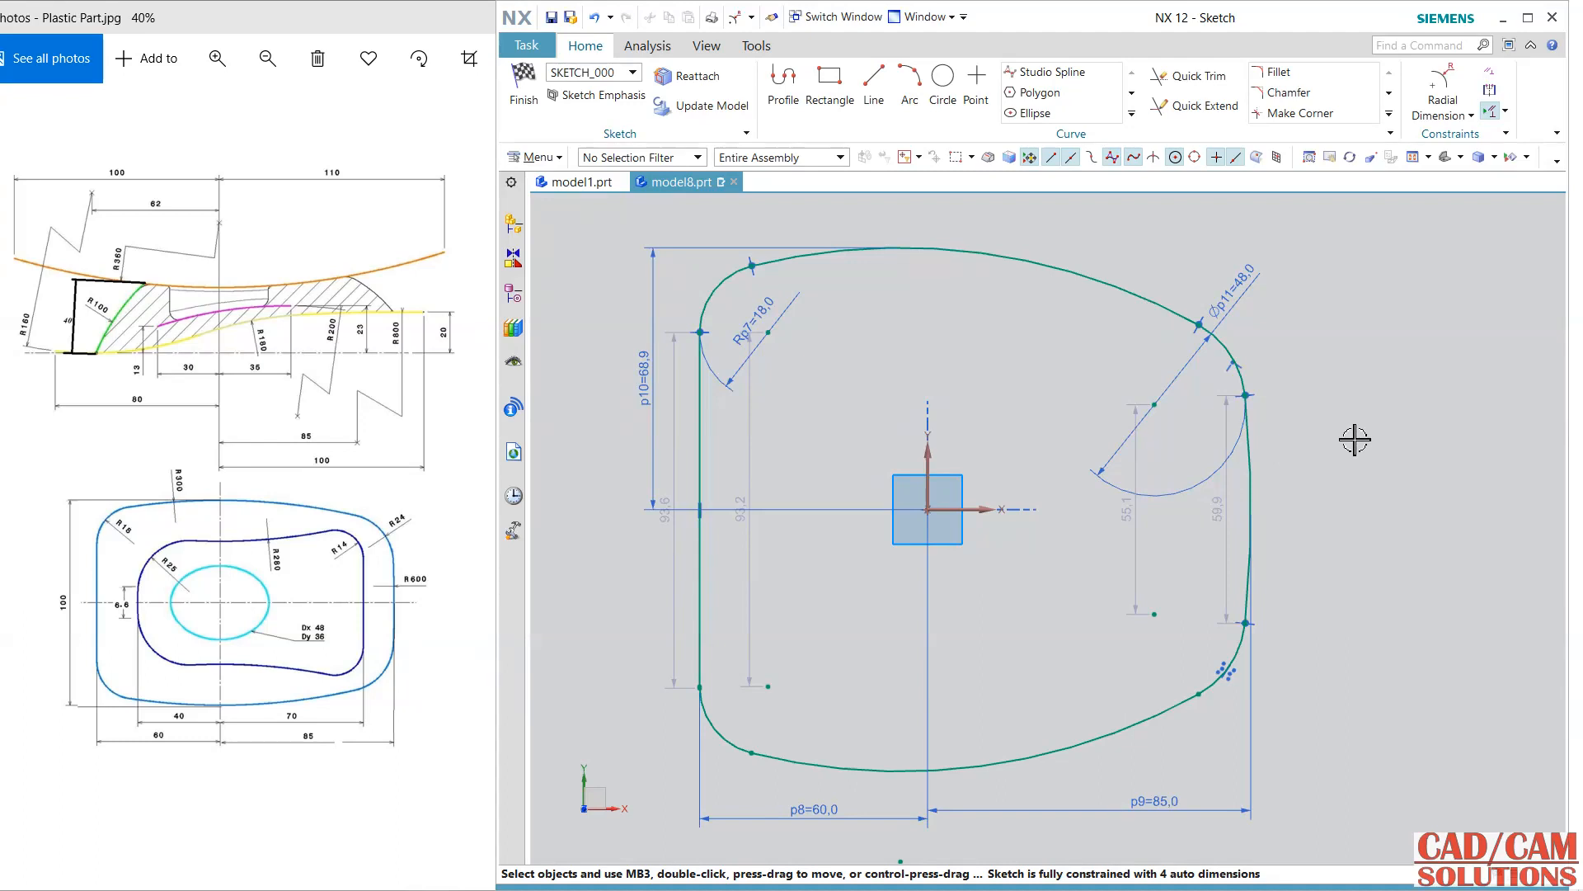
Step: Add a diametral dimension to the upper arc and set it to 300 mm
{"action": "left_click", "coordinate": [1441, 116]}
{"action": "left_click", "coordinate": [1439, 179]}
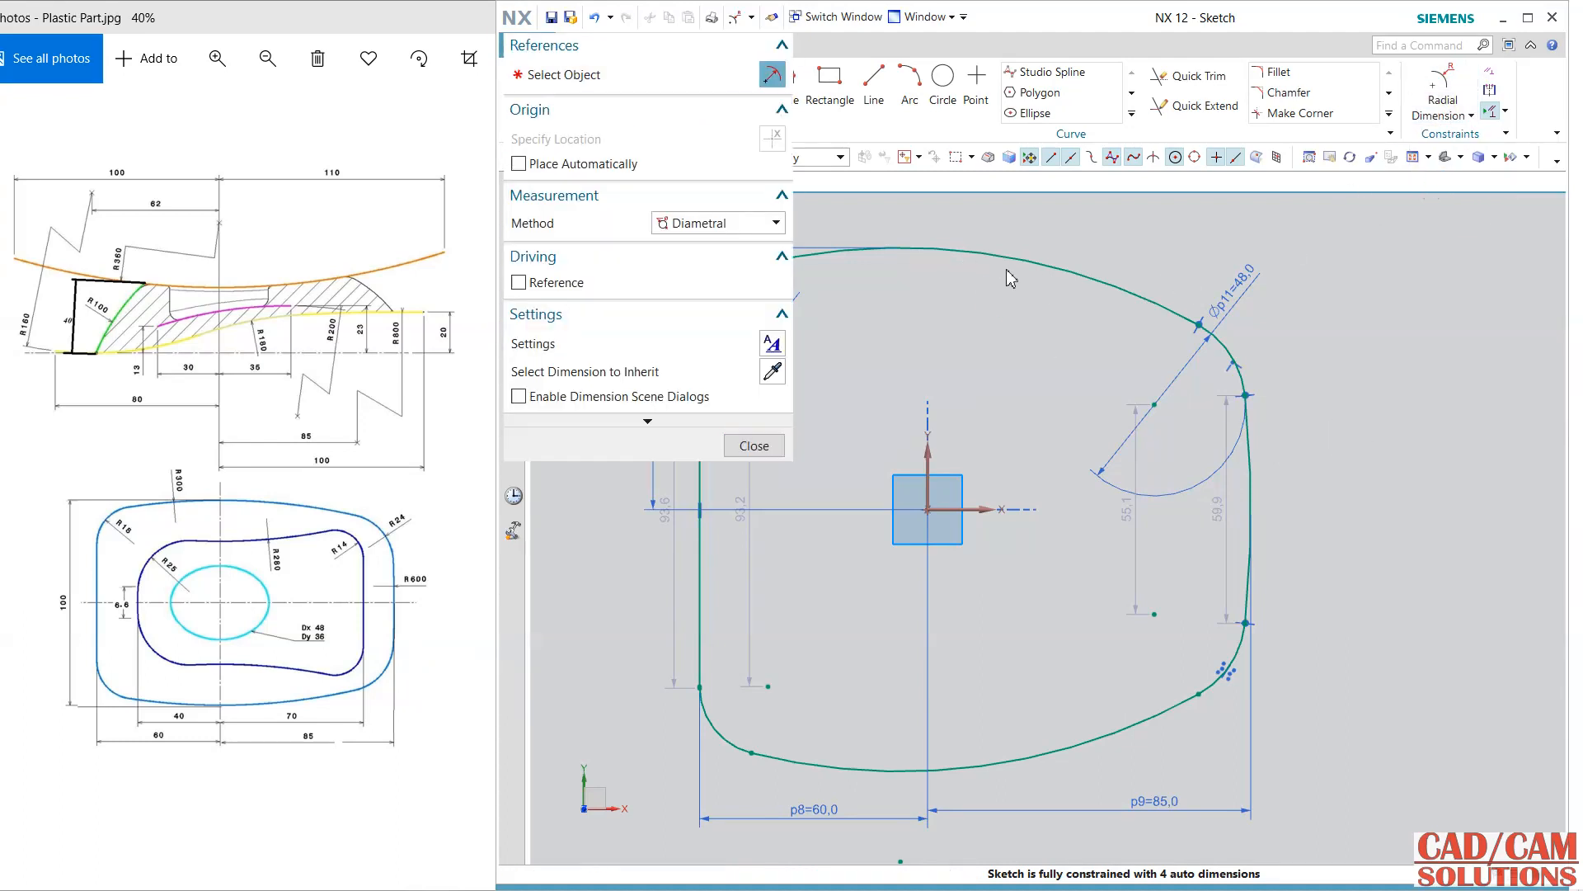
{"action": "left_click", "coordinate": [1014, 257]}
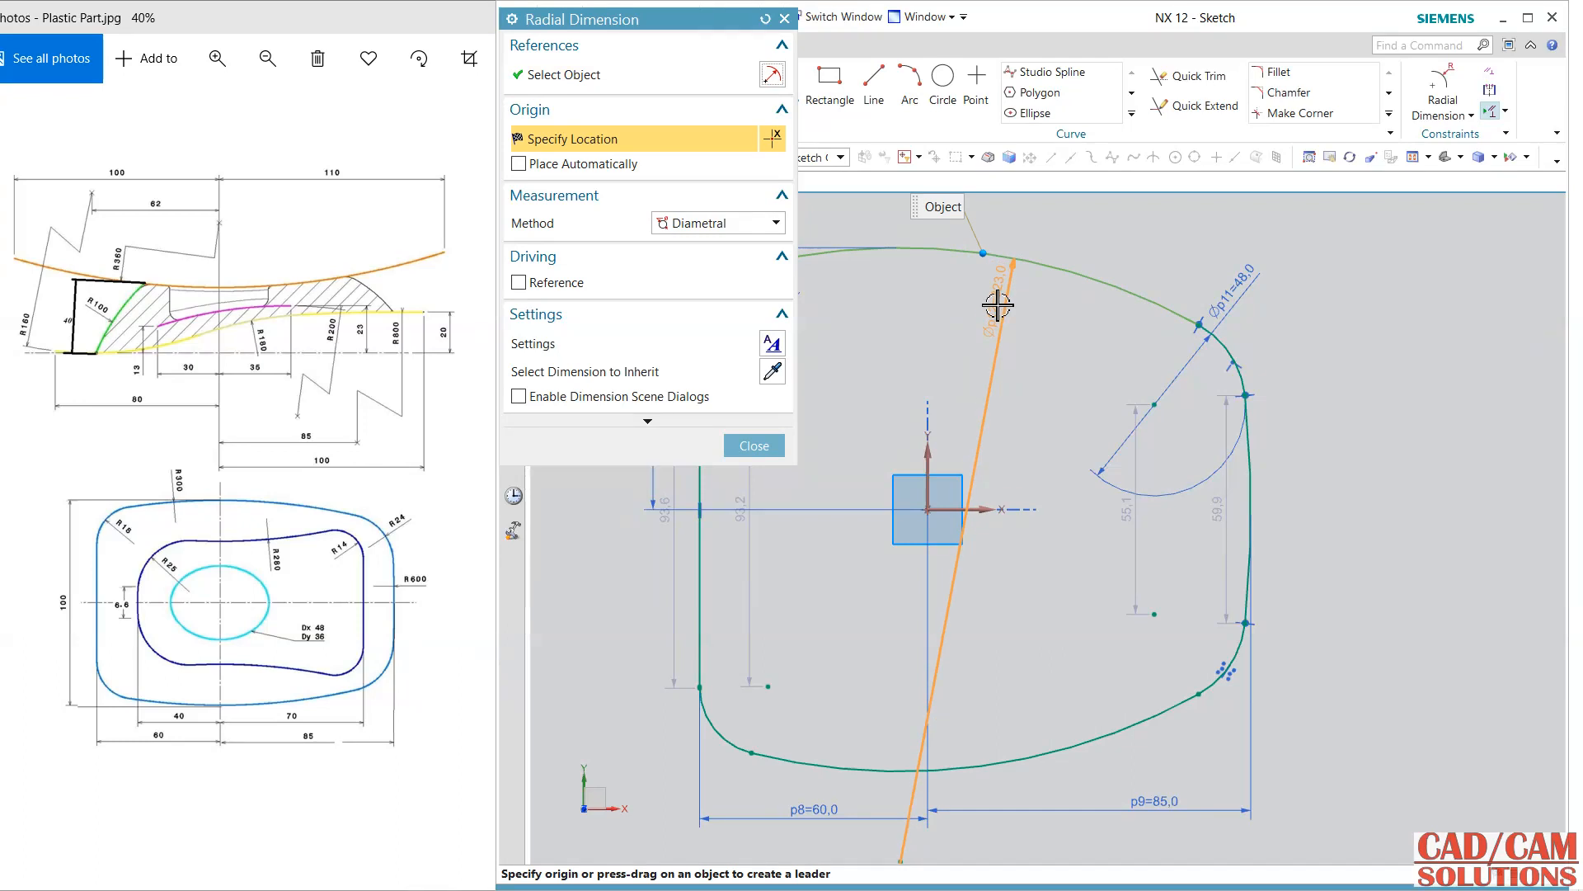
{"action": "left_click", "coordinate": [1002, 304]}
{"action": "type", "text": "300"}
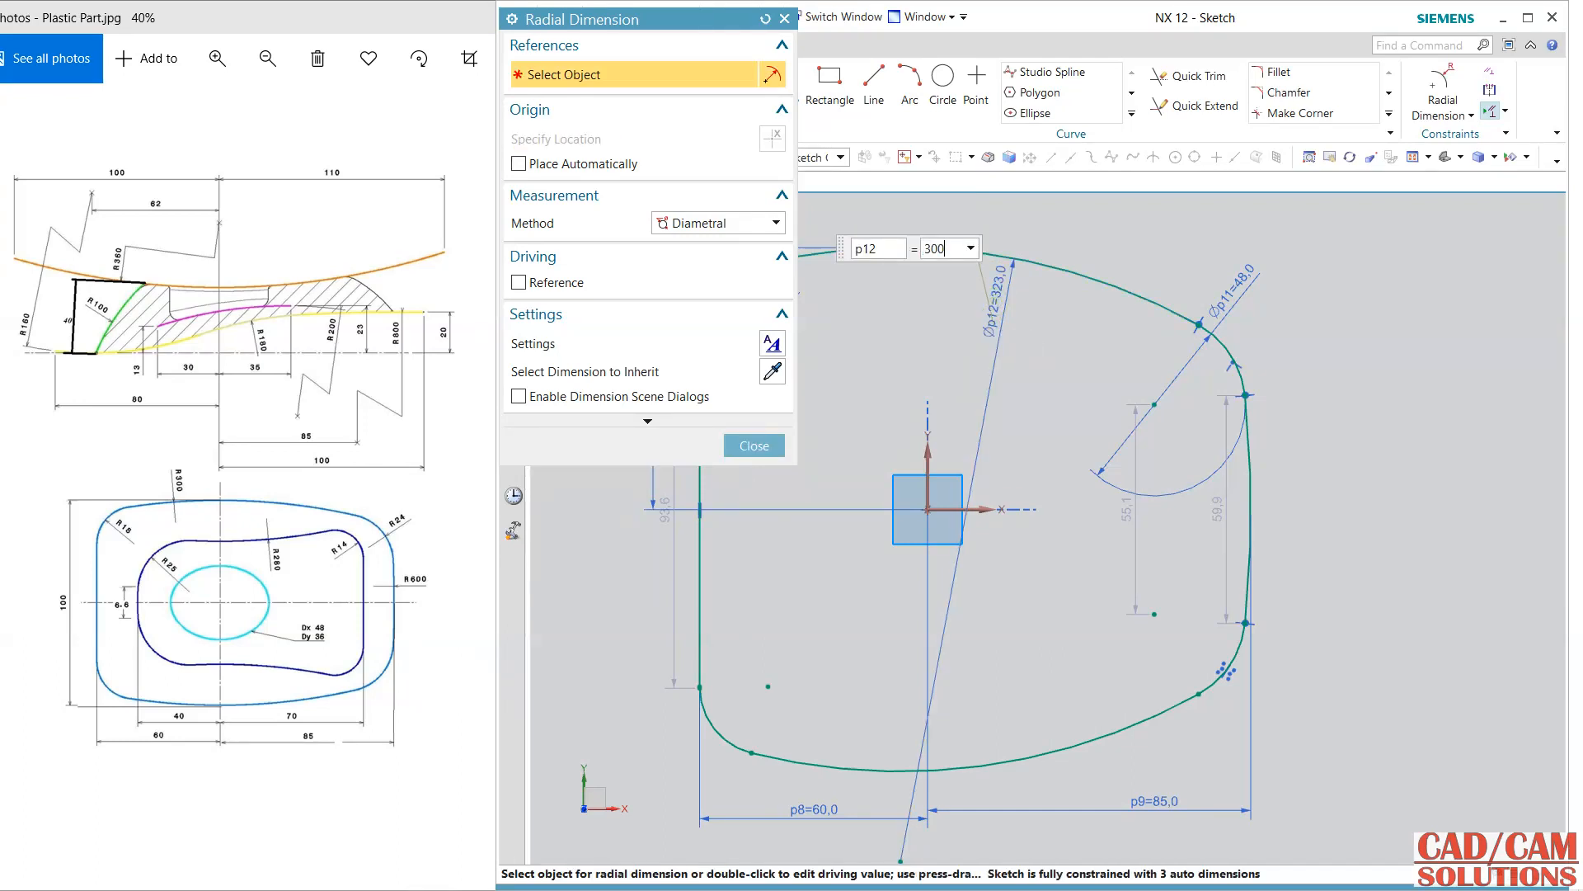
{"action": "key", "text": "Return"}
{"action": "left_click", "coordinate": [769, 444]}
Step: Constrain the upper arc's centre point to lie on the Y axis
{"action": "scroll", "coordinate": [883, 518], "scroll_direction": "down", "scroll_amount": 6}
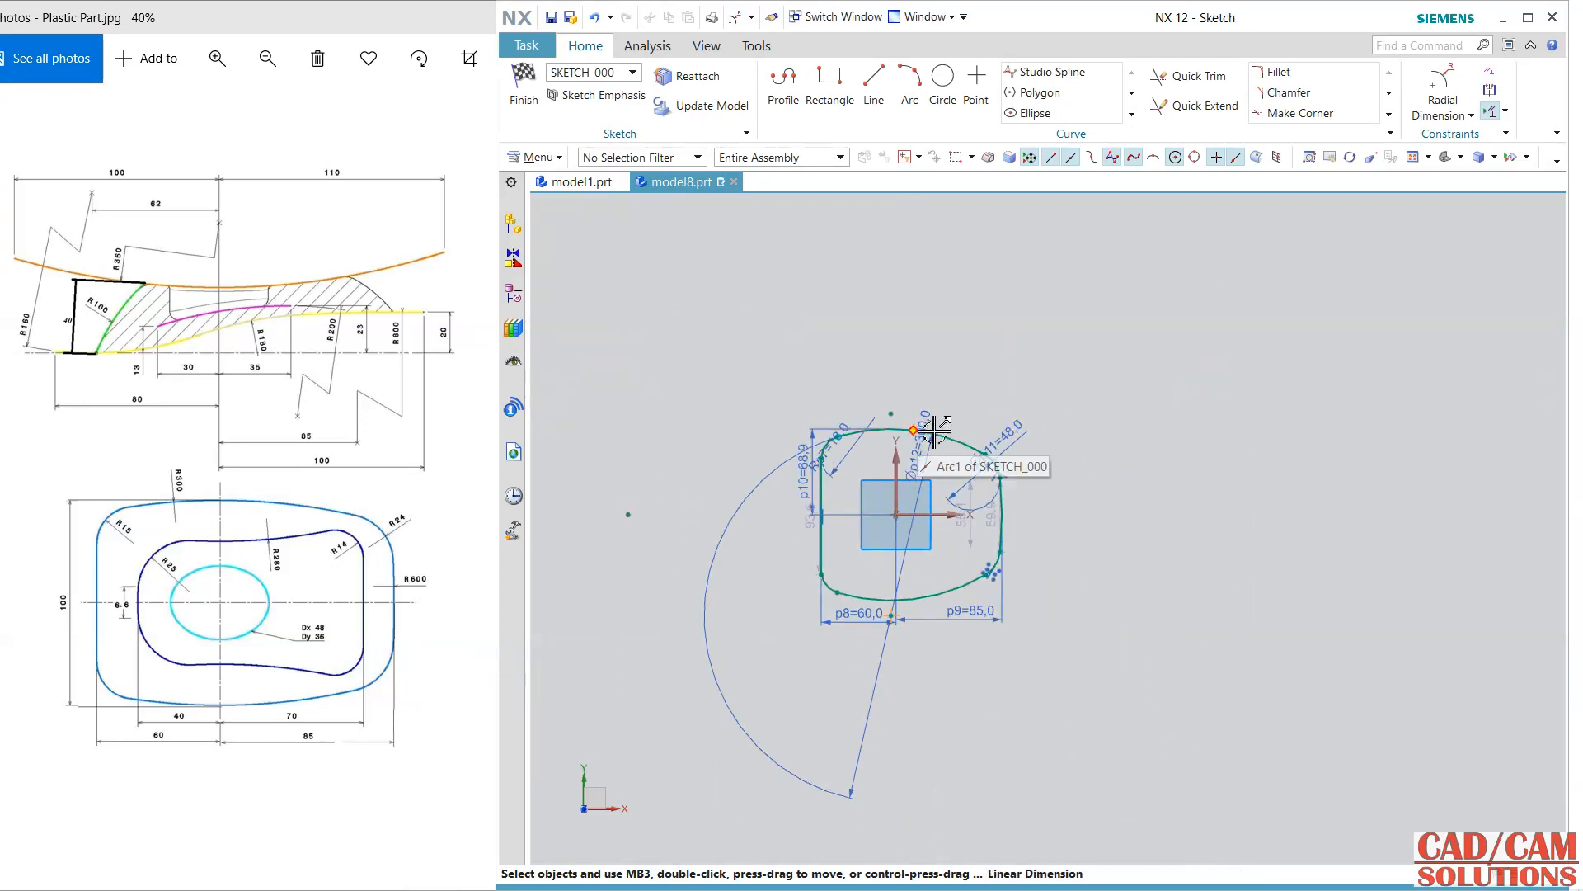
{"action": "left_click", "coordinate": [891, 614]}
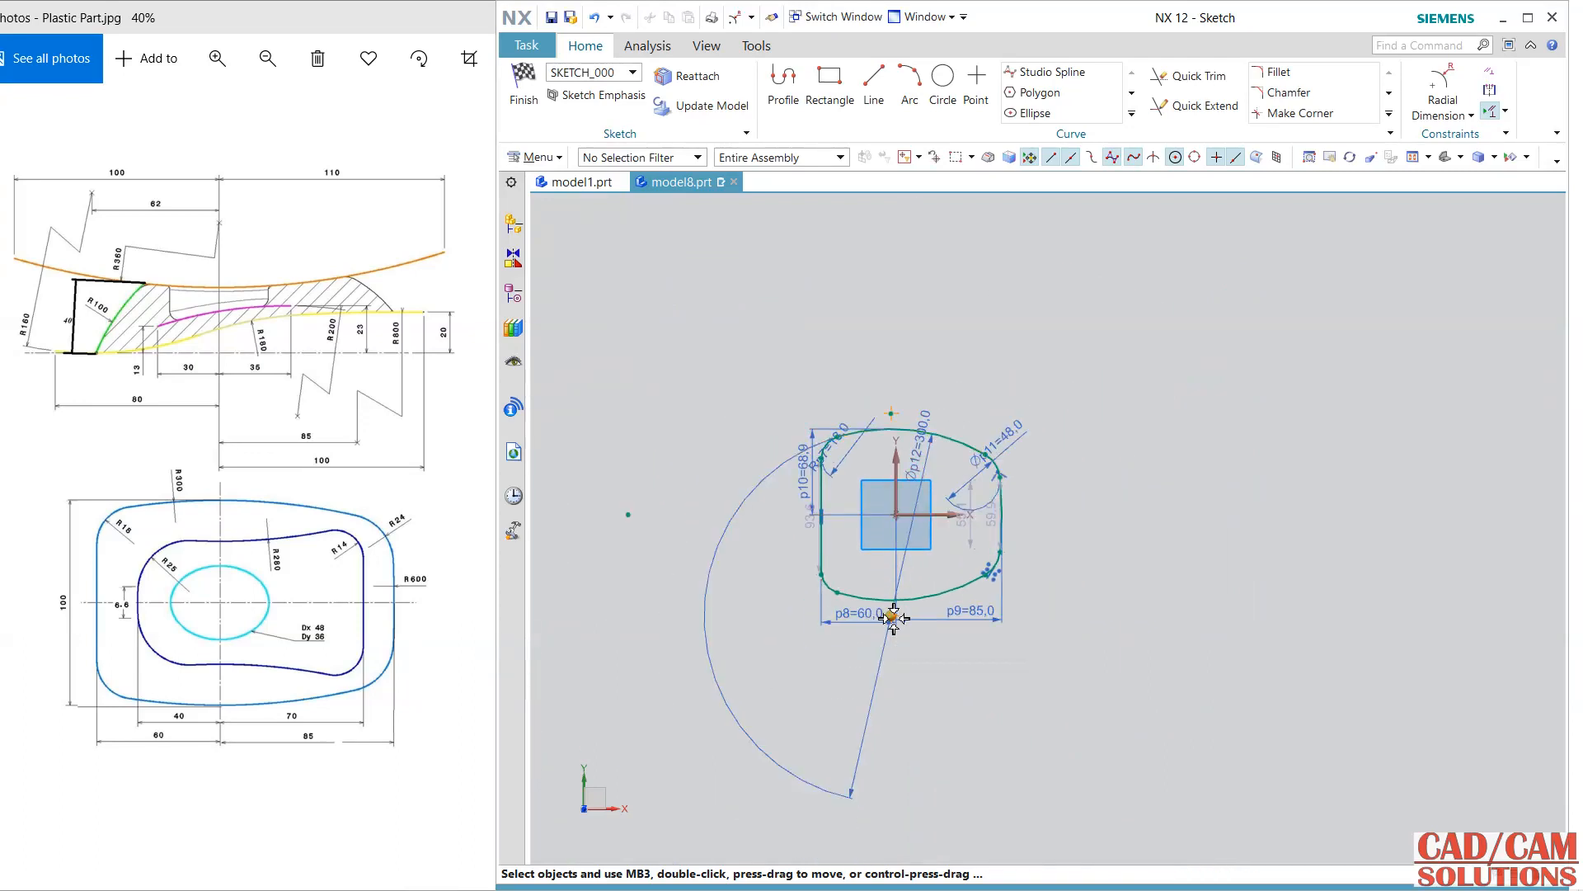
{"action": "left_click", "coordinate": [896, 463]}
{"action": "left_click", "coordinate": [926, 446]}
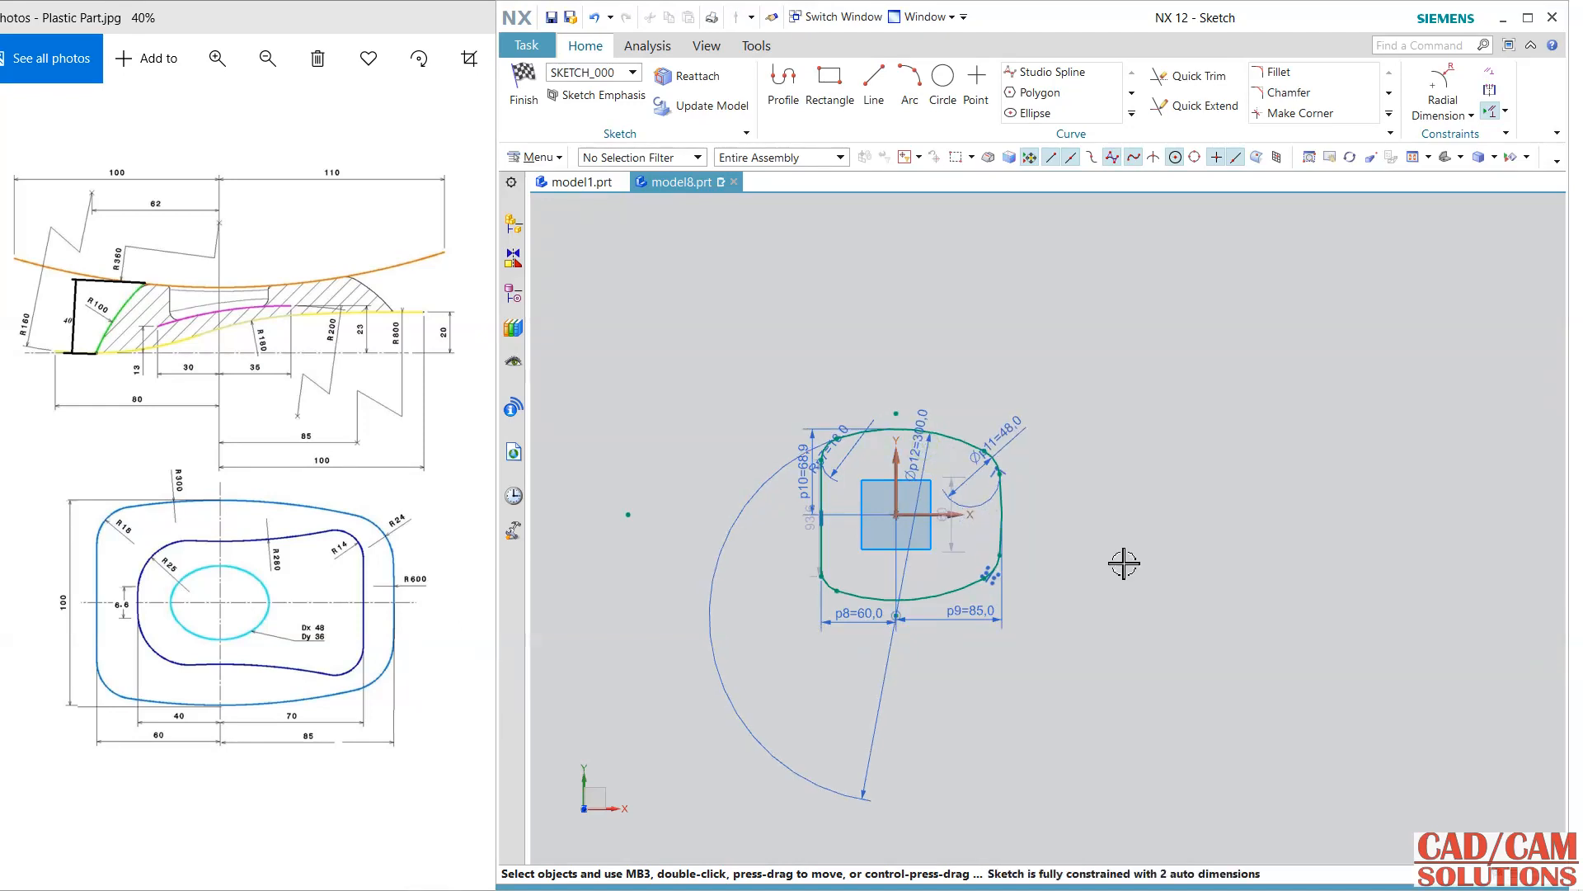
Step: Add a diametral dimension to the right side arc and set it to 1200 mm
{"action": "scroll", "coordinate": [873, 536], "scroll_direction": "up", "scroll_amount": 3}
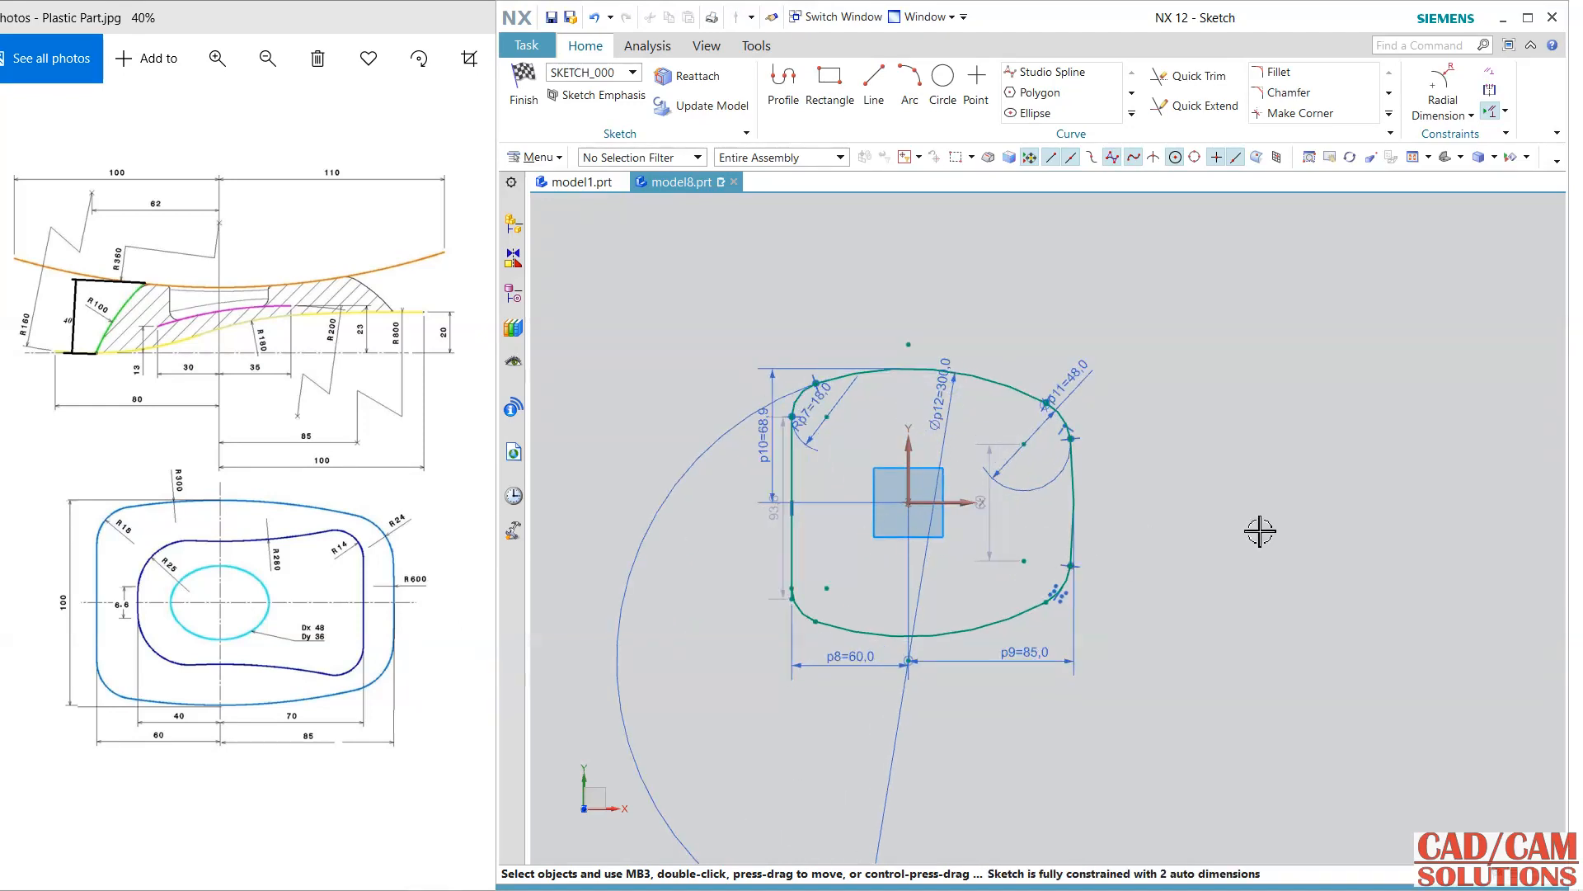
{"action": "scroll", "coordinate": [1096, 489], "scroll_direction": "up", "scroll_amount": 2}
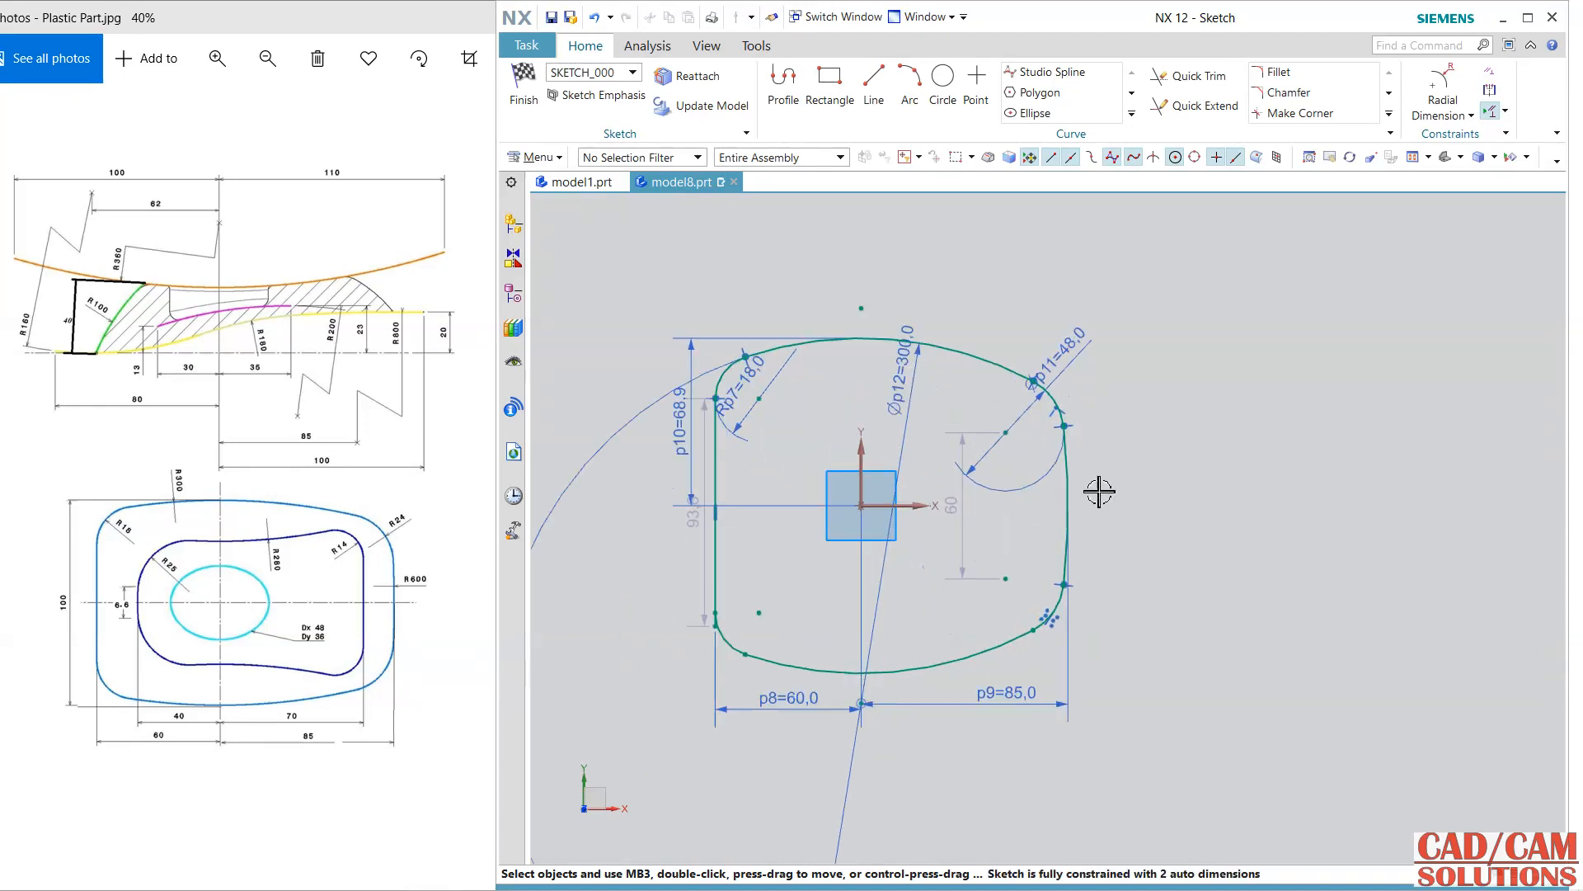
{"action": "left_click", "coordinate": [1436, 83]}
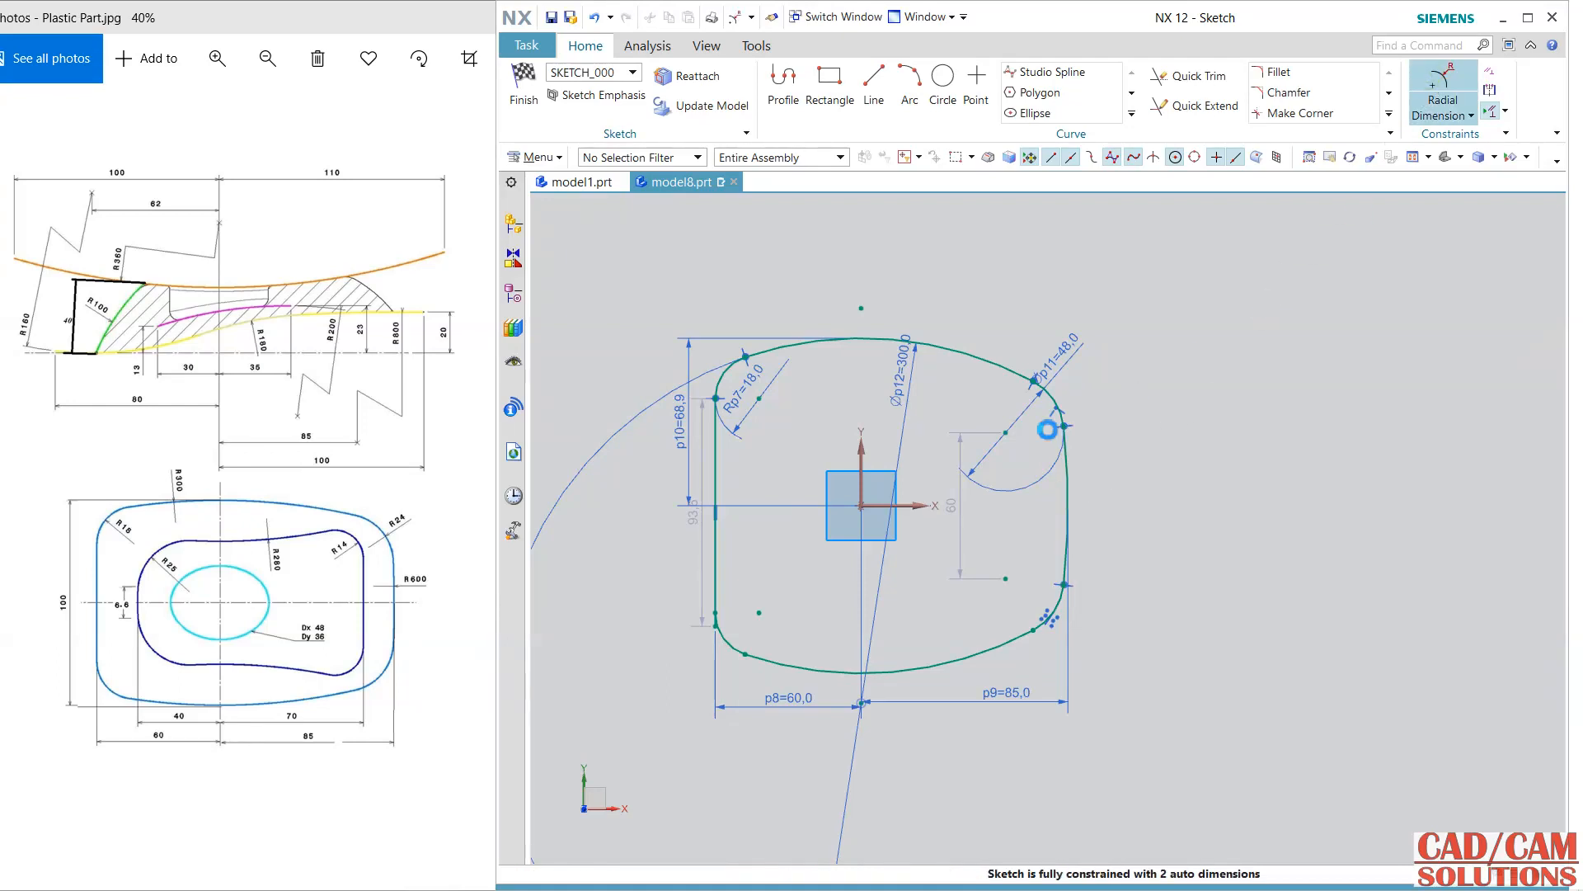
{"action": "left_click", "coordinate": [1062, 477]}
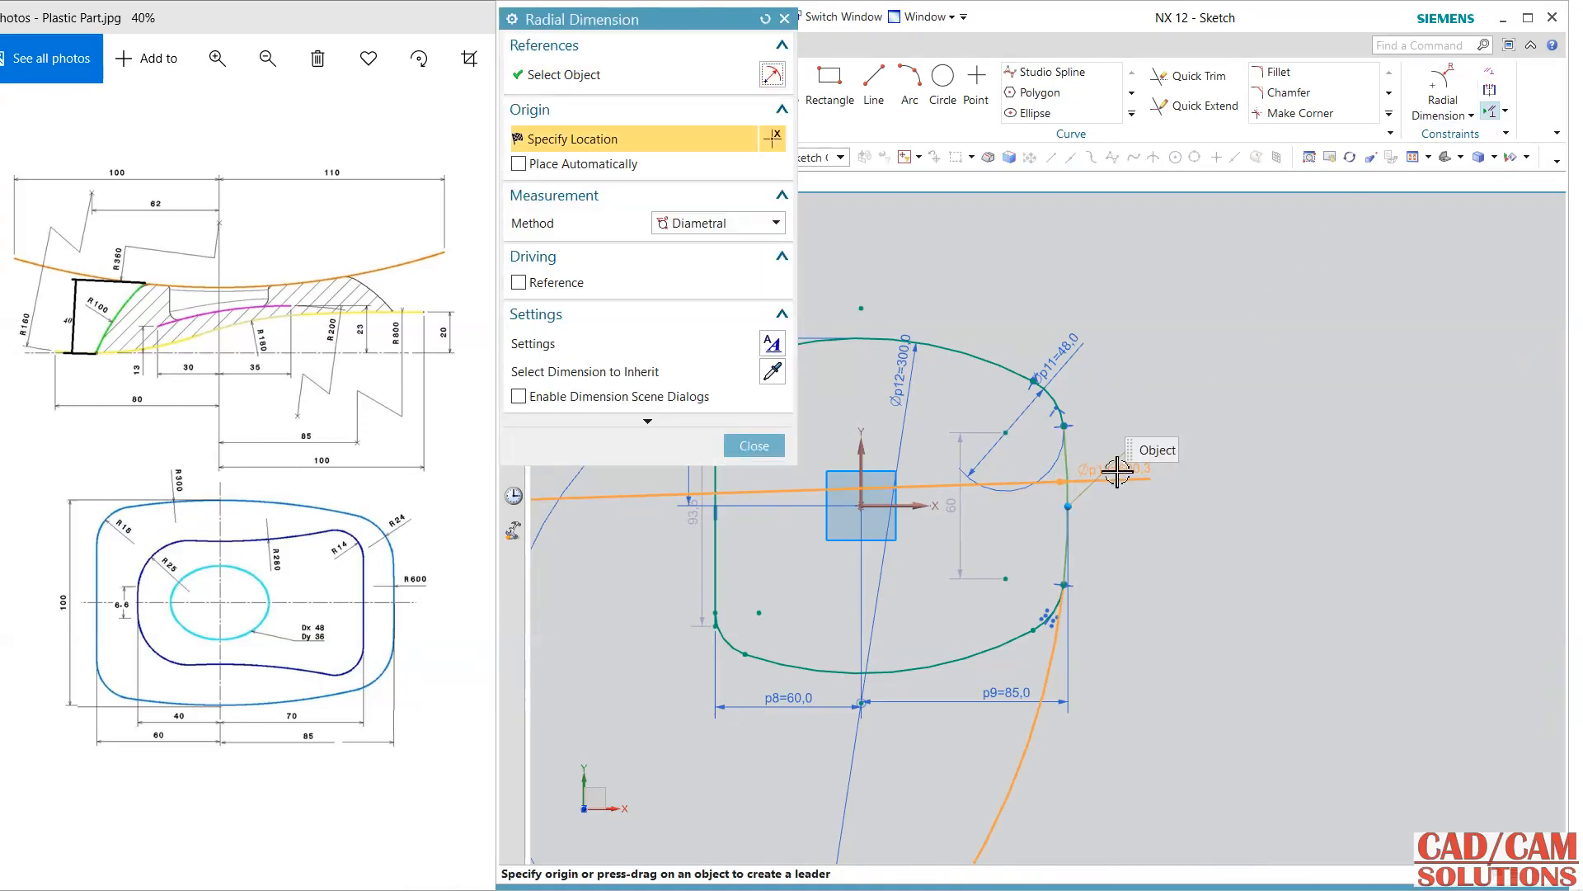
{"action": "left_click", "coordinate": [1116, 465]}
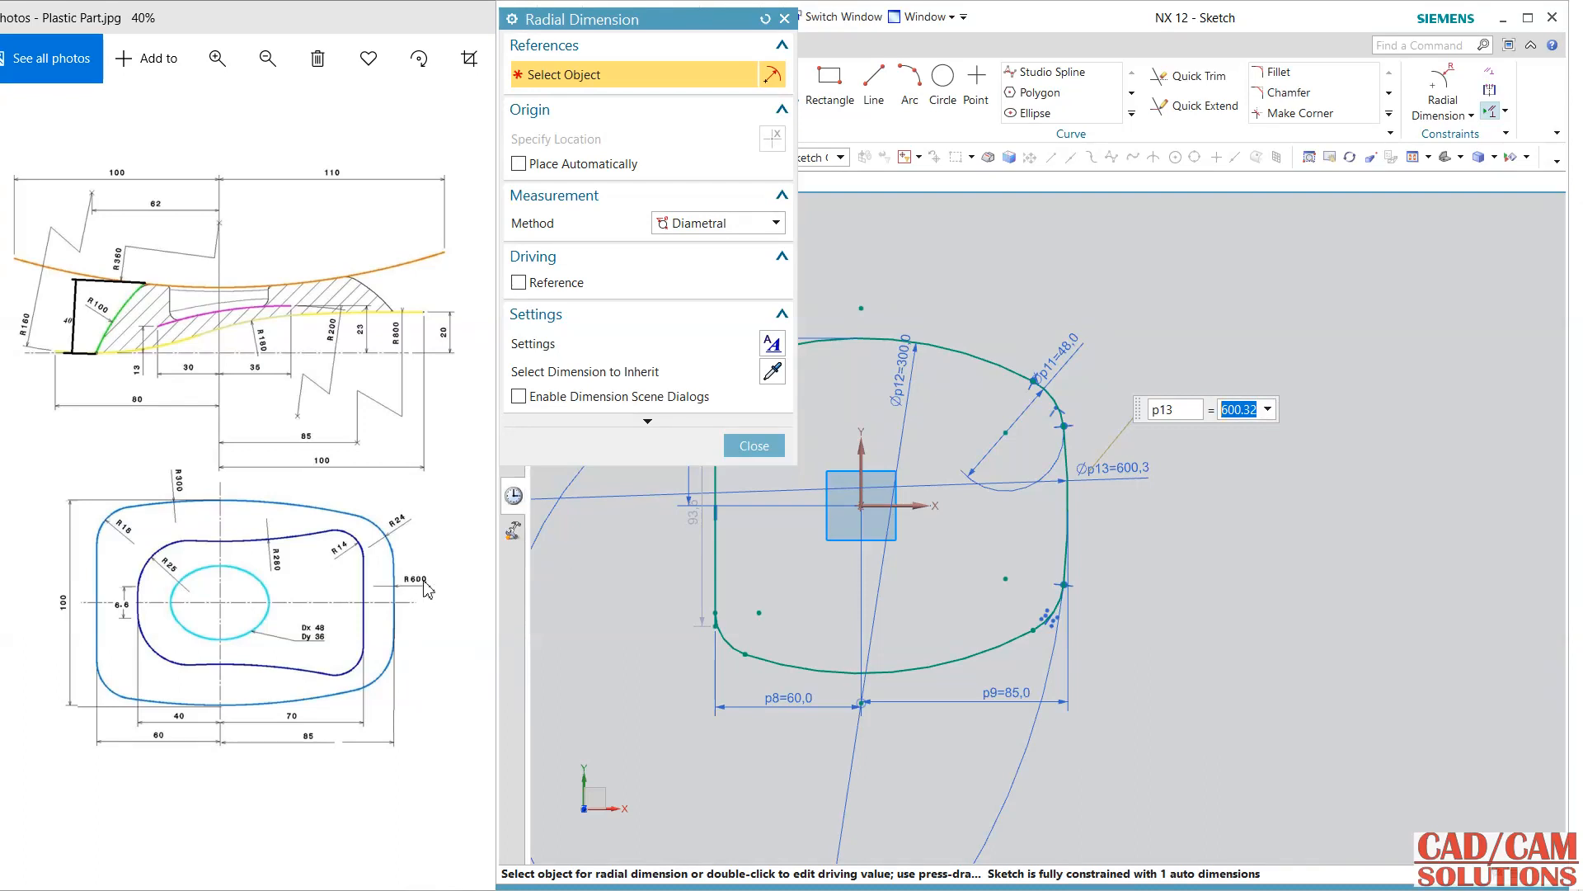
{"action": "type", "text": "1200"}
{"action": "key", "text": "Return"}
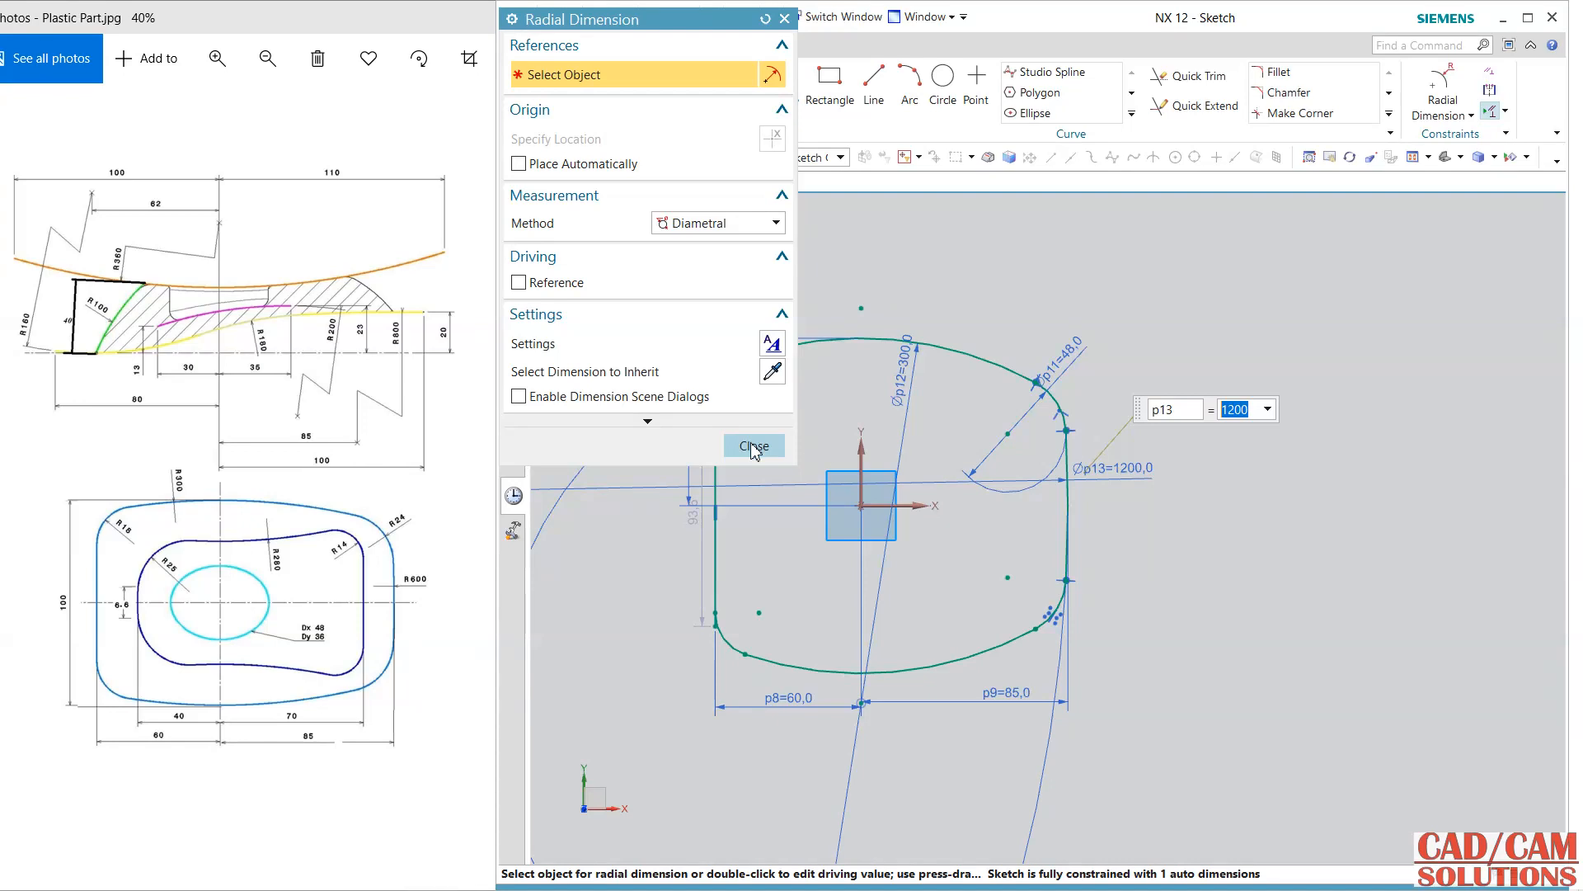
{"action": "left_click", "coordinate": [753, 446]}
Step: Set the upper arc's distance from the X axis to 50 mm
{"action": "double_click", "coordinate": [684, 417]}
{"action": "type", "text": "50"}
{"action": "key", "text": "Return"}
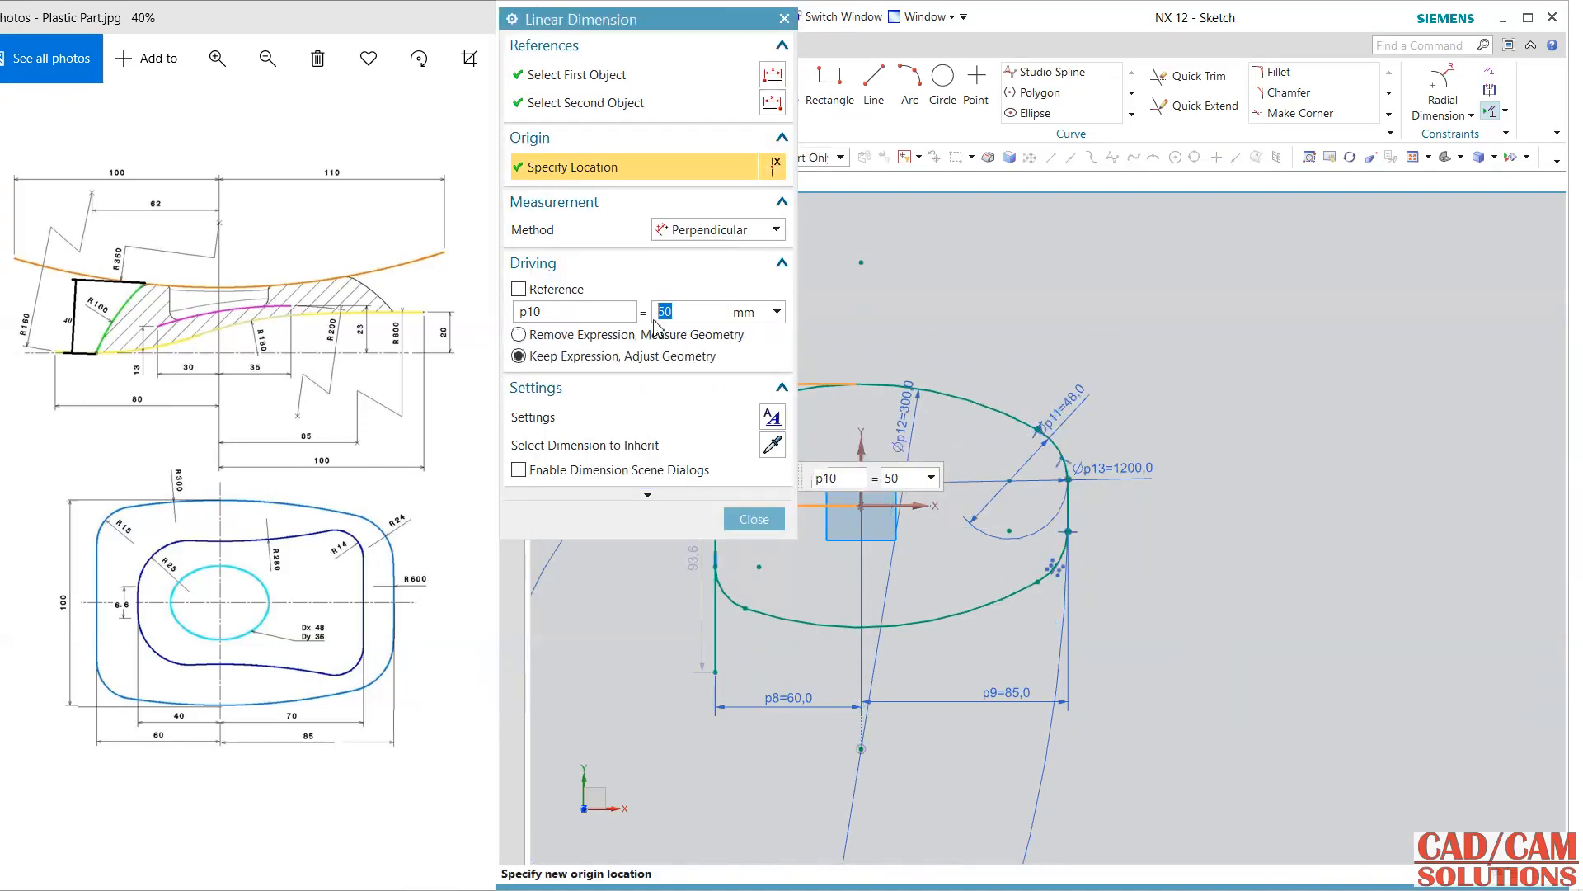
{"action": "left_click", "coordinate": [753, 519]}
Step: Make a corner between the left vertical line and the lower left fillet, trimming the line's overhanging end
{"action": "scroll", "coordinate": [697, 597], "scroll_direction": "up", "scroll_amount": 3}
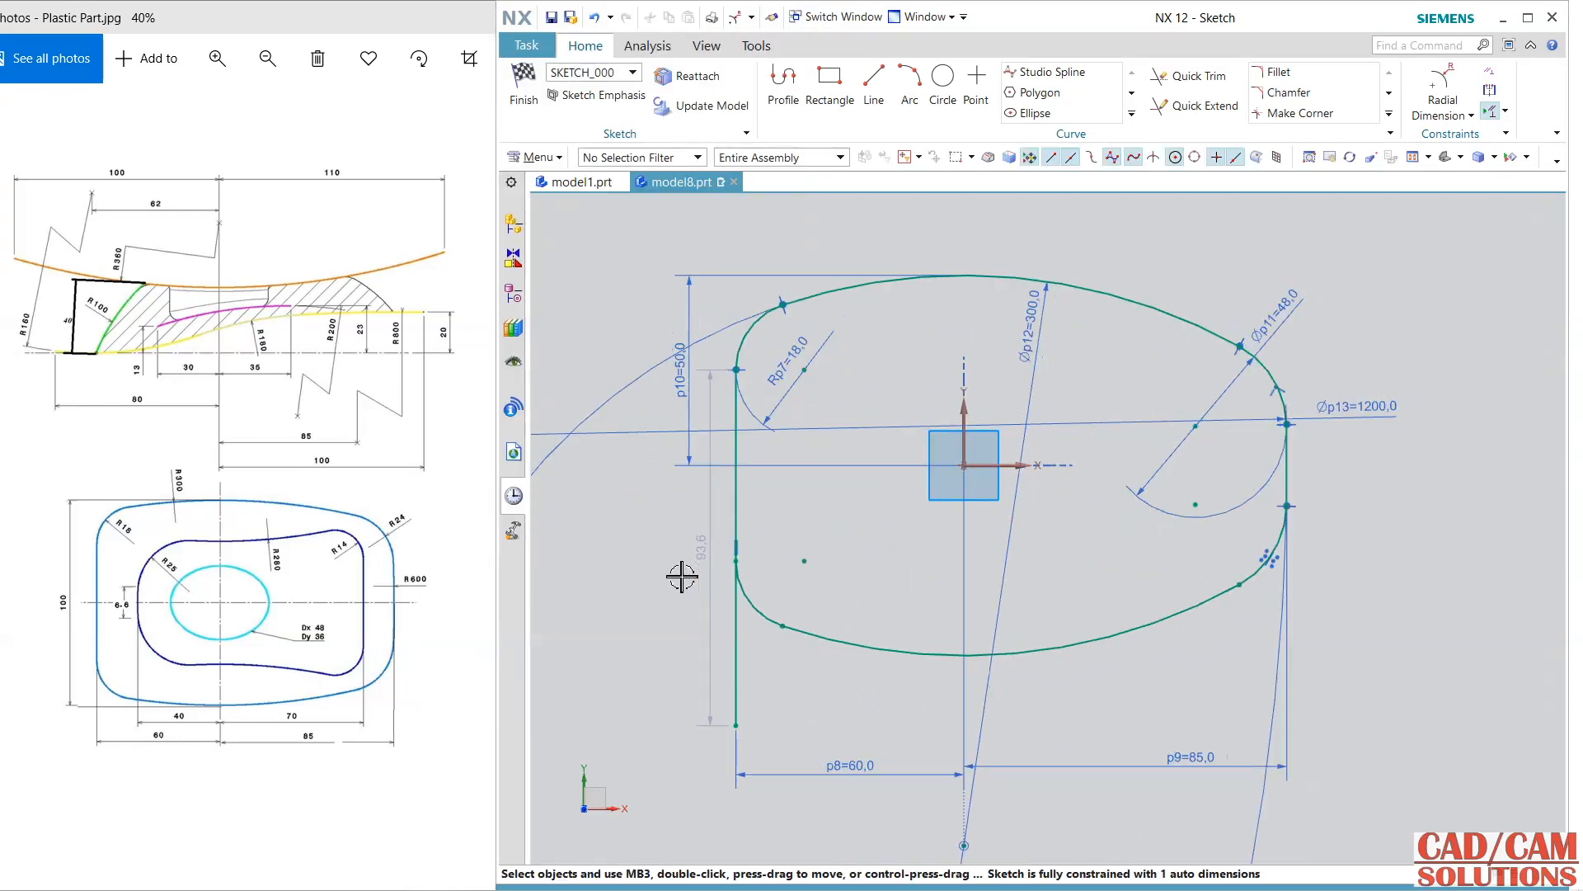
{"action": "left_click", "coordinate": [1274, 116]}
{"action": "left_click", "coordinate": [759, 603]}
{"action": "left_click", "coordinate": [738, 523]}
{"action": "key", "text": "Escape"}
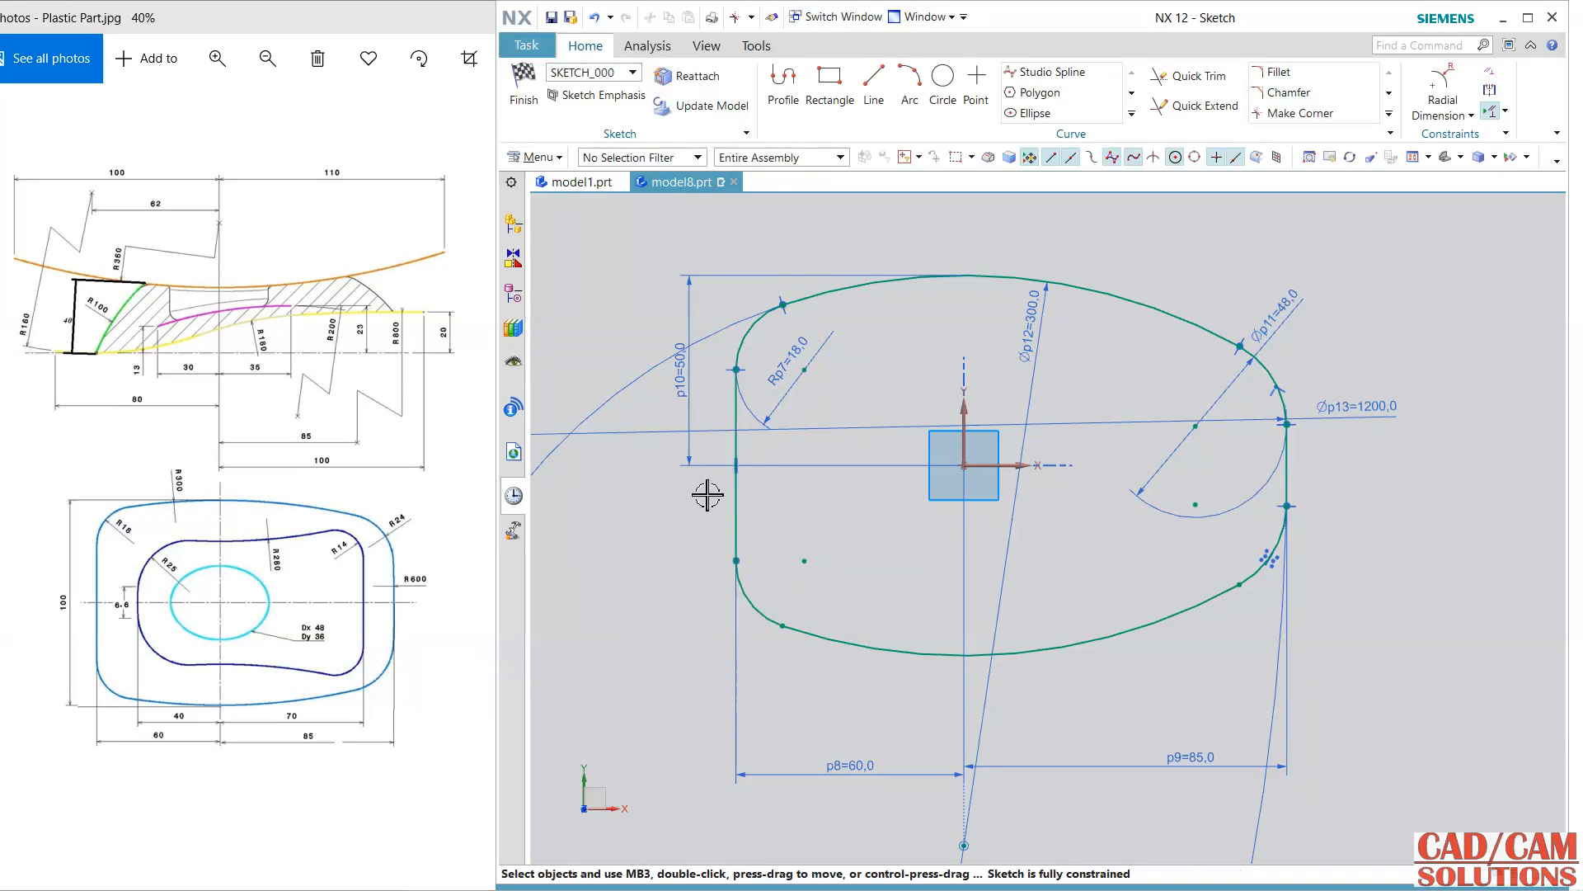
Step: Constrain the midpoint of the left vertical line to the X axis
{"action": "left_click", "coordinate": [739, 468]}
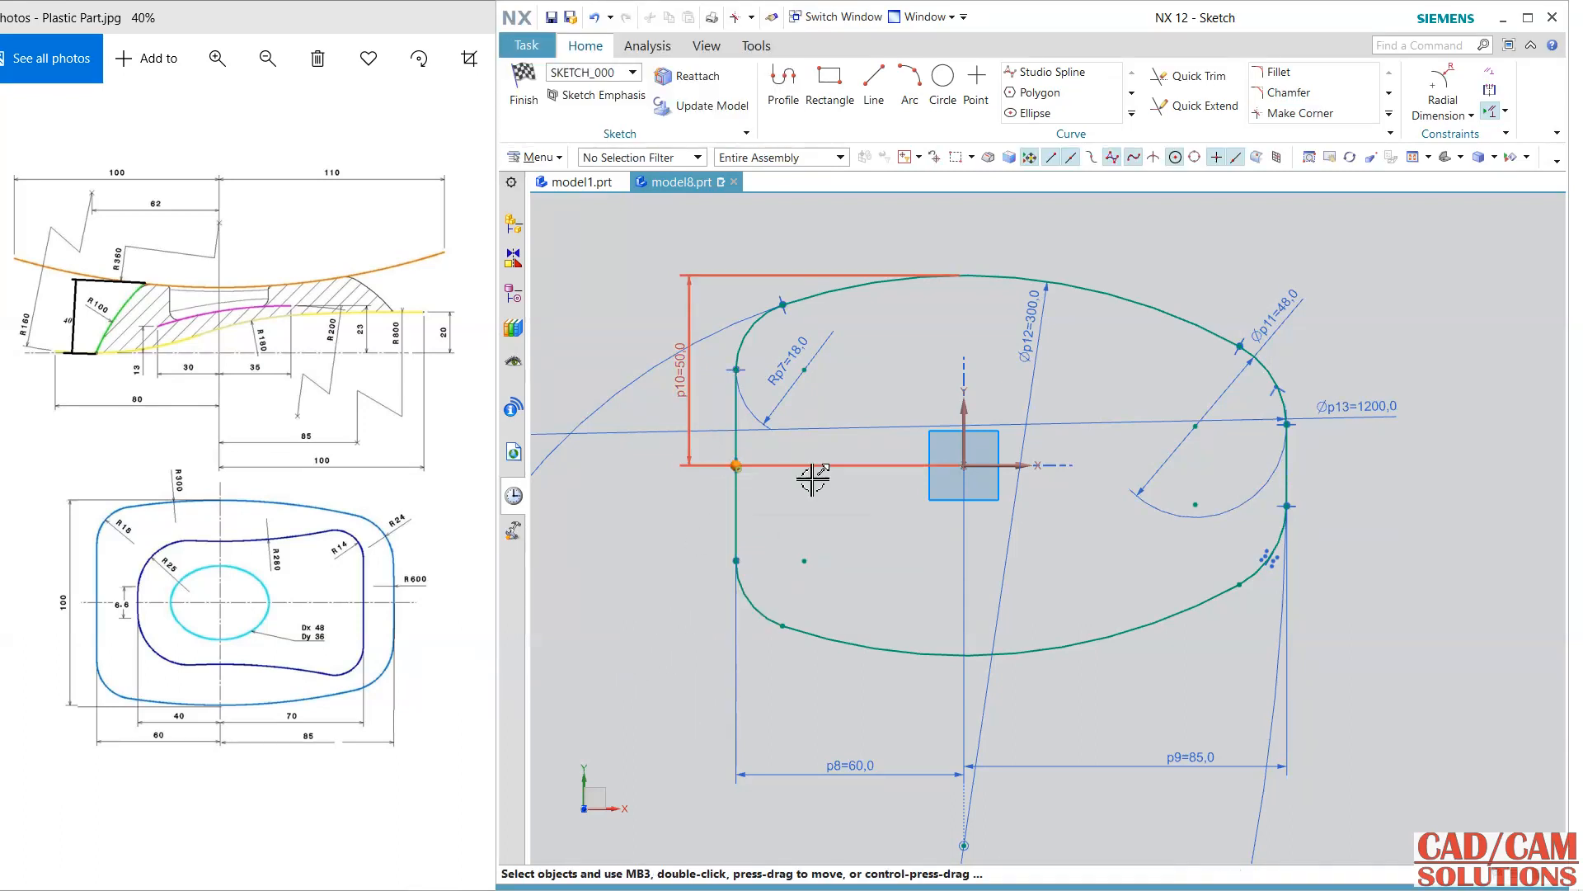
{"action": "left_click", "coordinate": [1012, 465]}
{"action": "left_click", "coordinate": [1050, 441]}
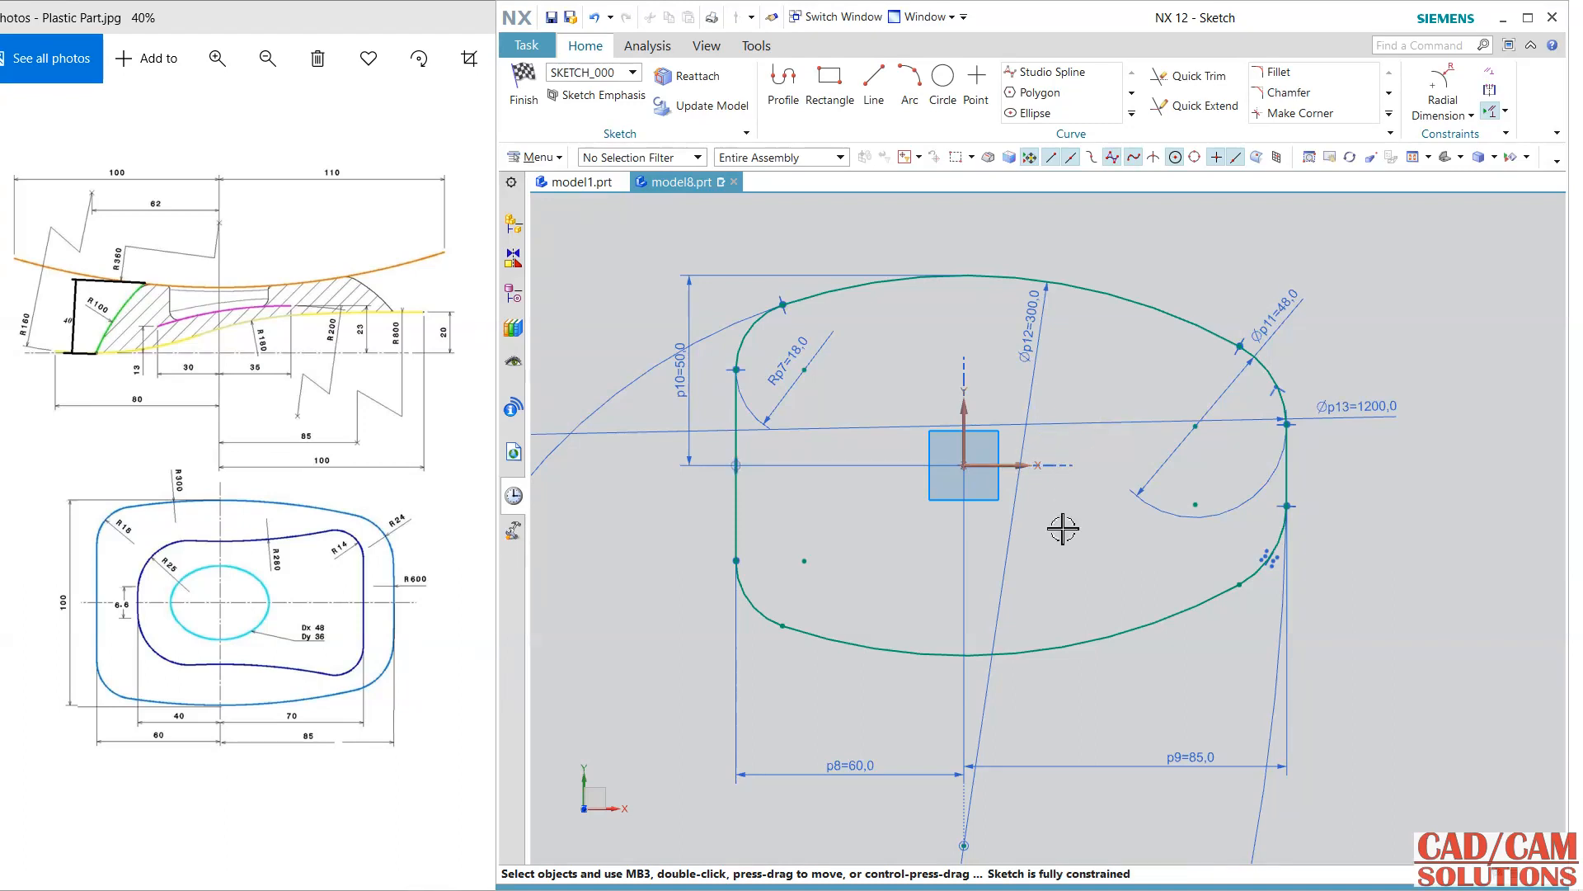
Step: Constrain the midpoint of the right side arc to lie on the X axis
{"action": "left_click", "coordinate": [1013, 465]}
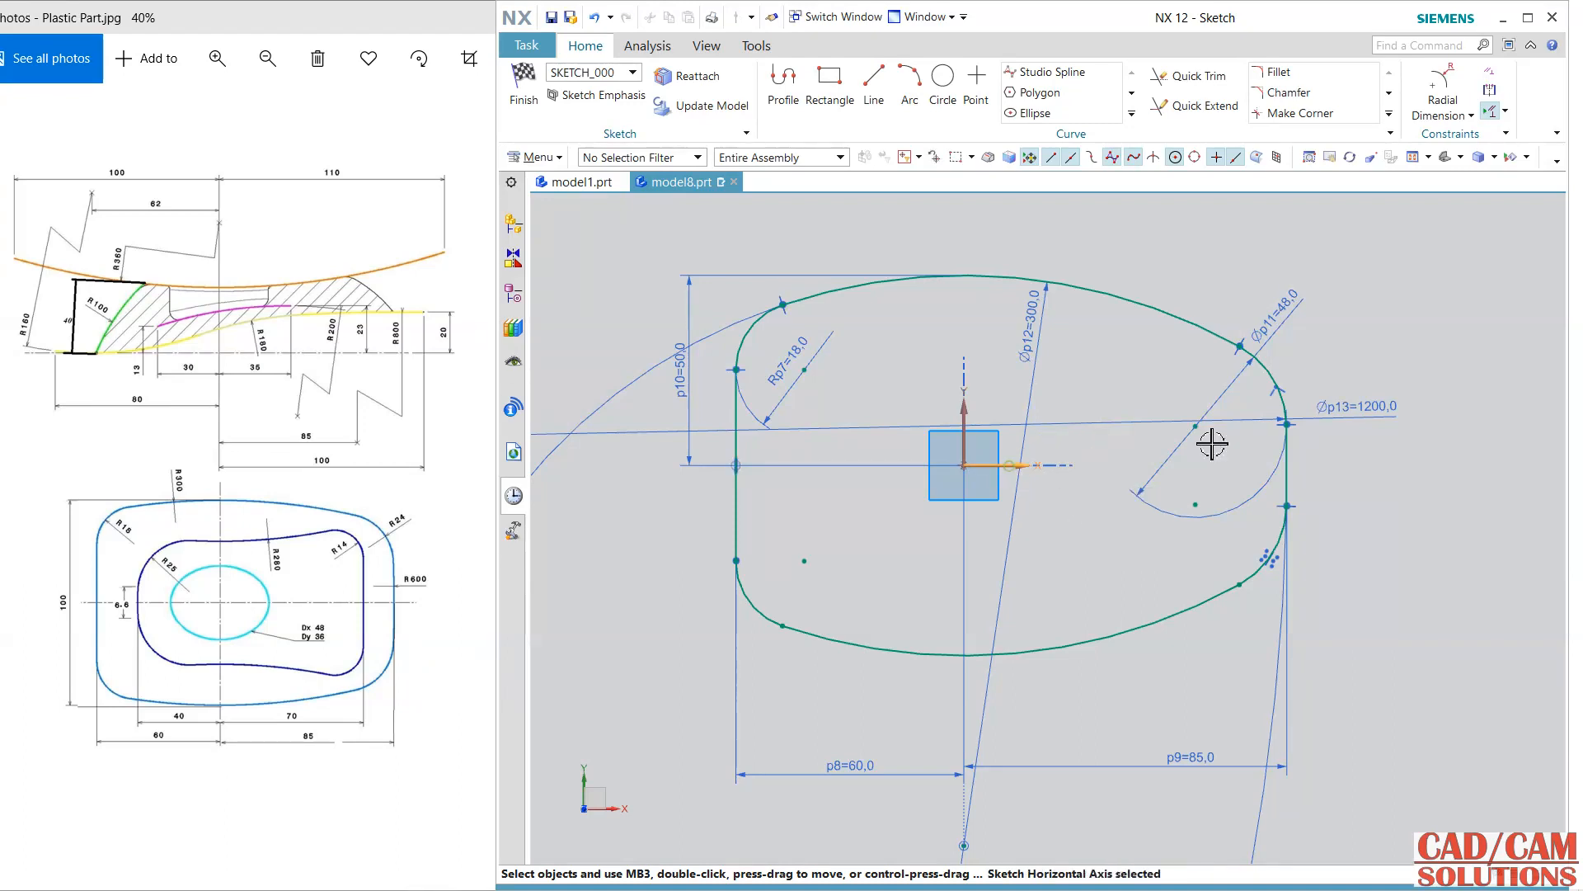
{"action": "left_click", "coordinate": [1292, 463]}
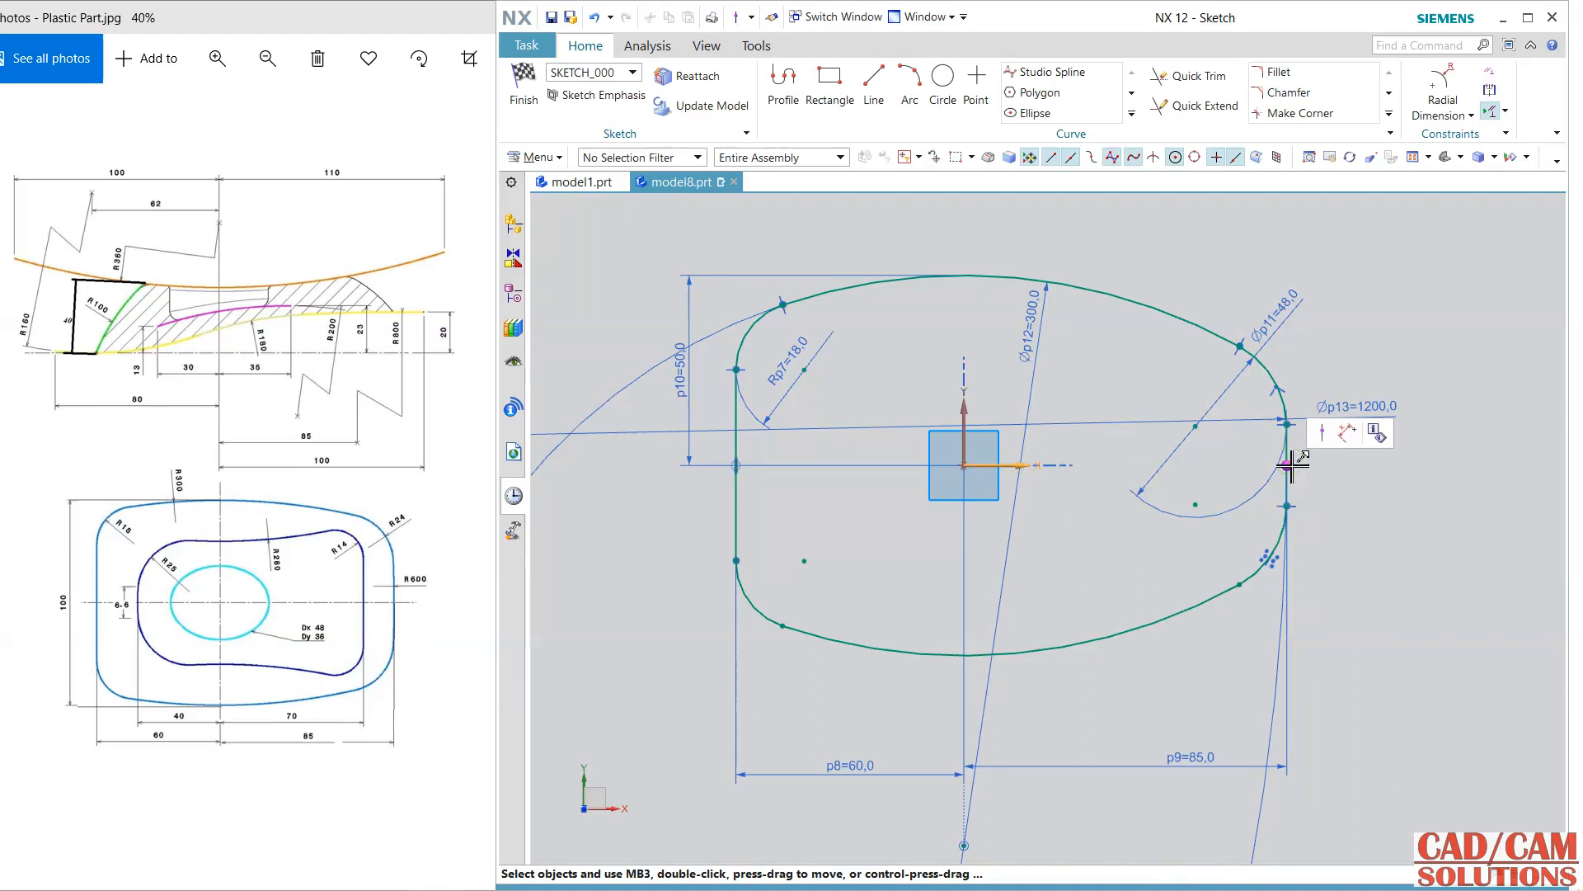
{"action": "left_click", "coordinate": [1317, 434]}
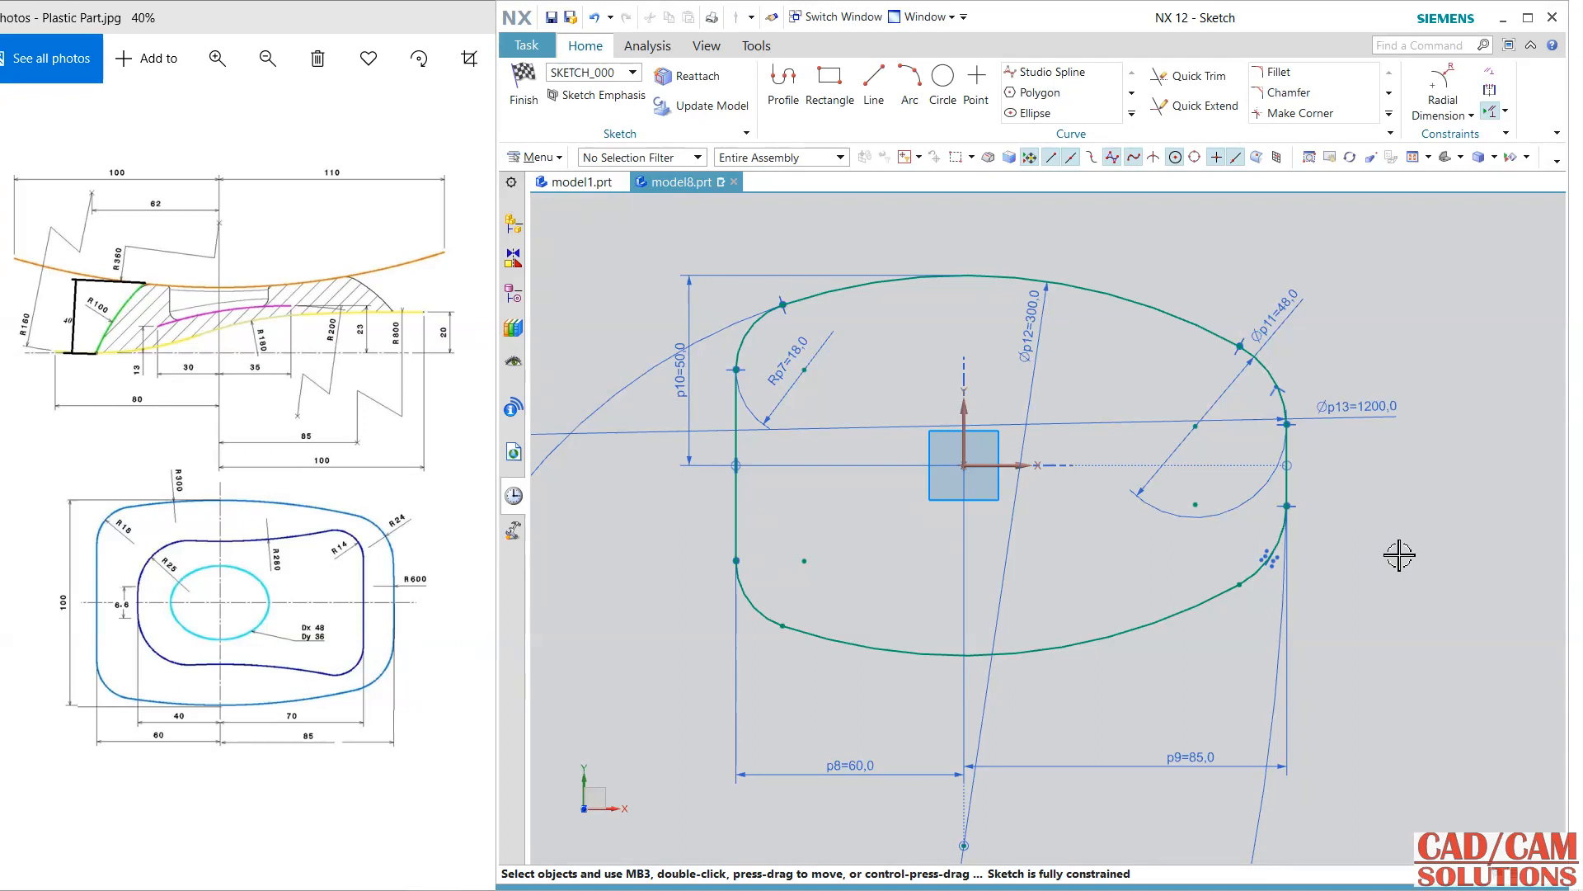
Step: Delete the Point on Curve constraint between the upper arc's centre and the Y axis, and move the centre off the axis
{"action": "middle_click_drag", "start_coordinate": [1399, 555], "coordinate": [1282, 536]}
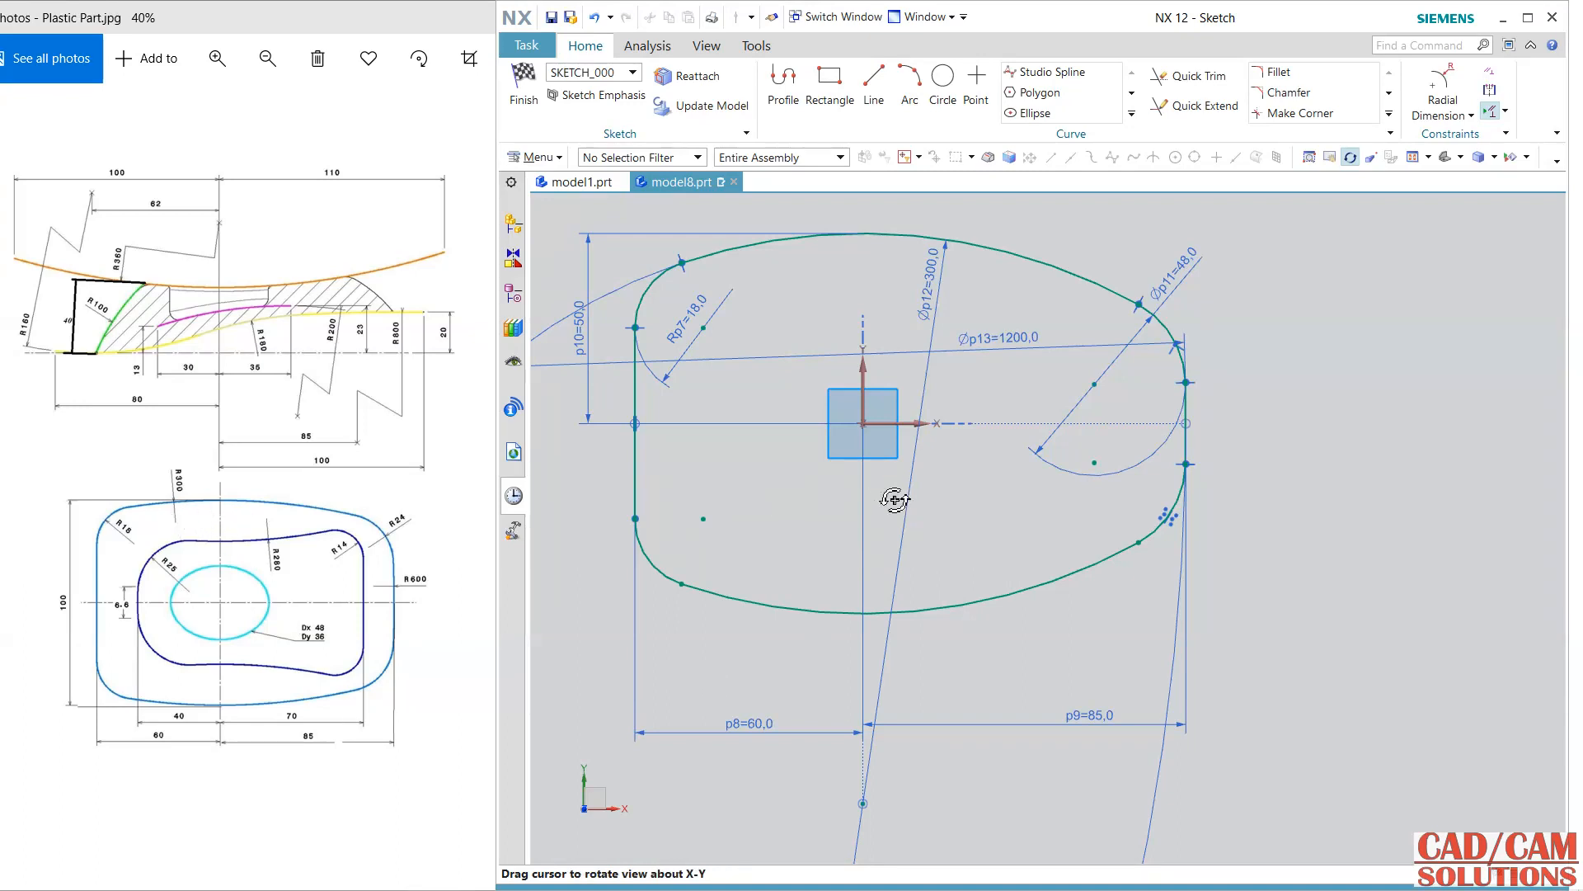
{"action": "key", "text": "Escape"}
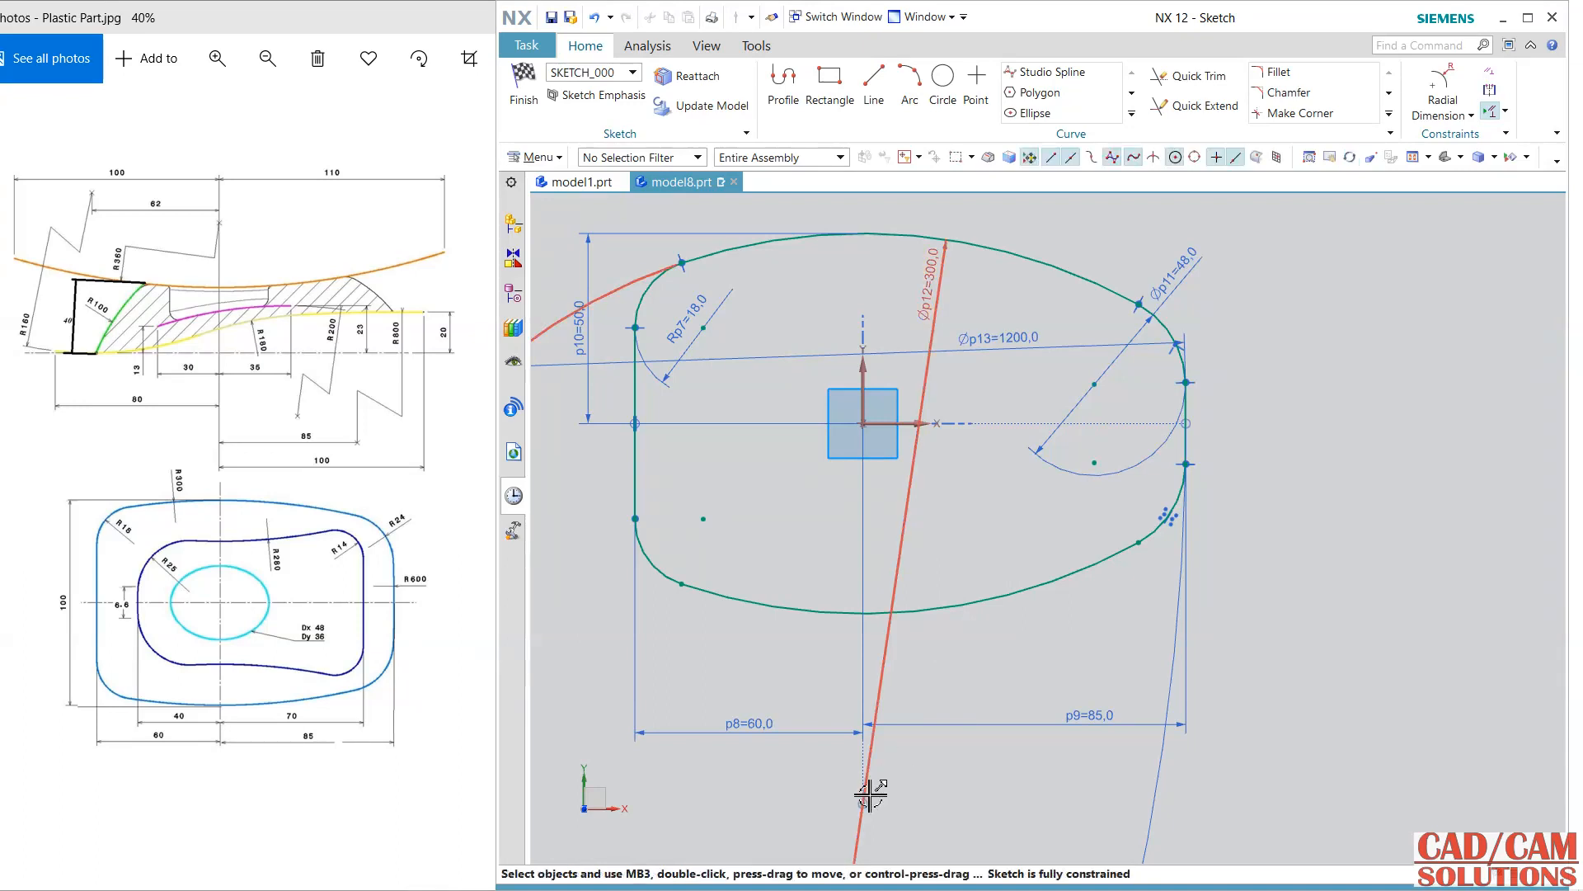
{"action": "left_click", "coordinate": [868, 801]}
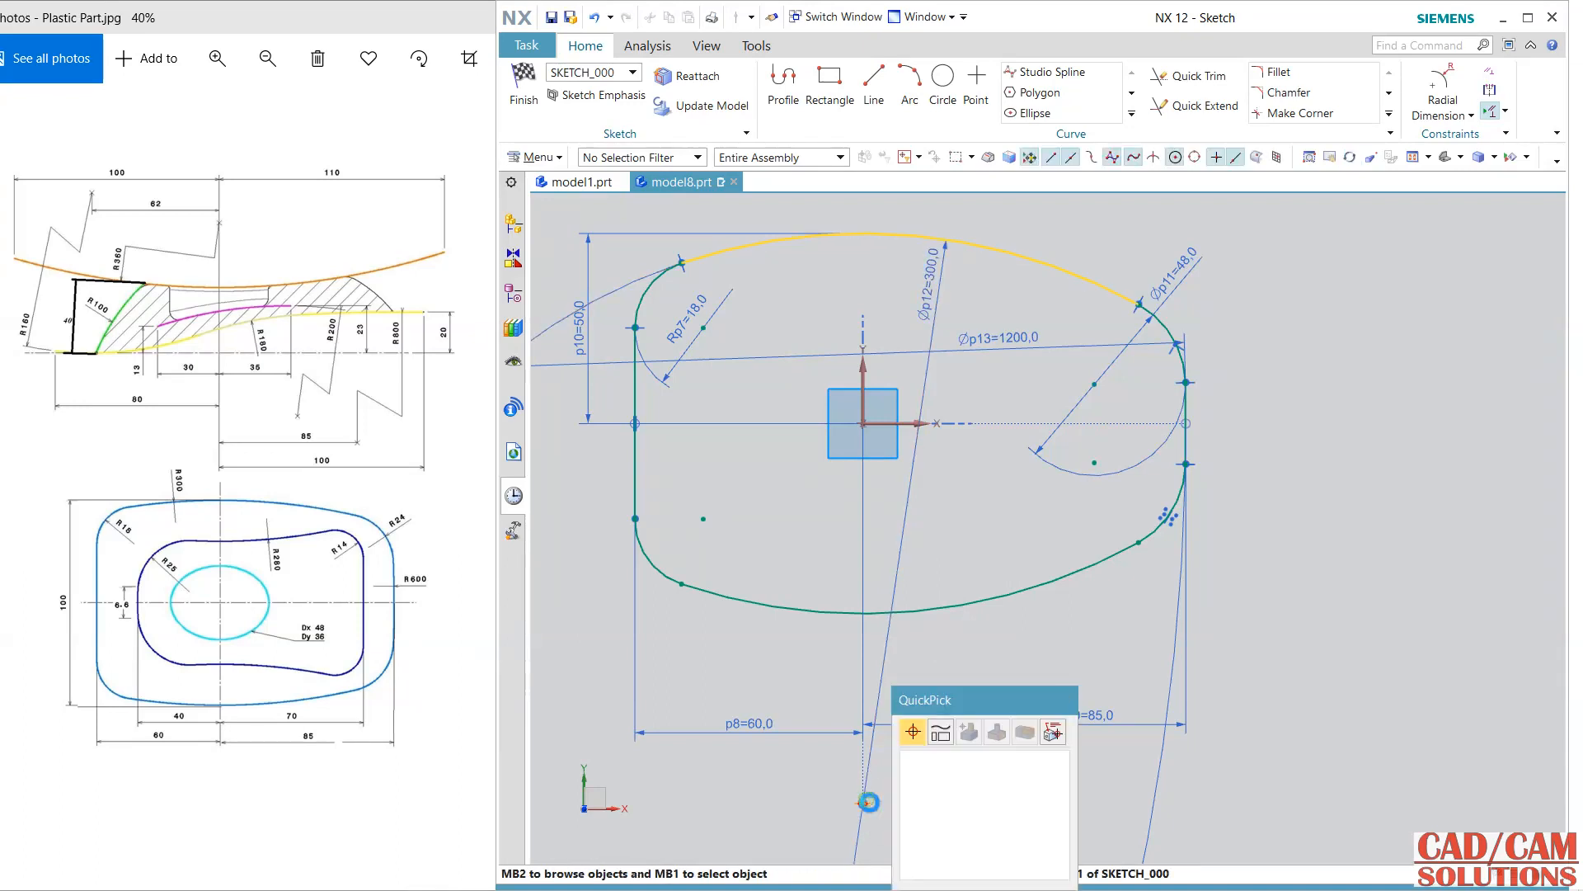
{"action": "left_click", "coordinate": [971, 766]}
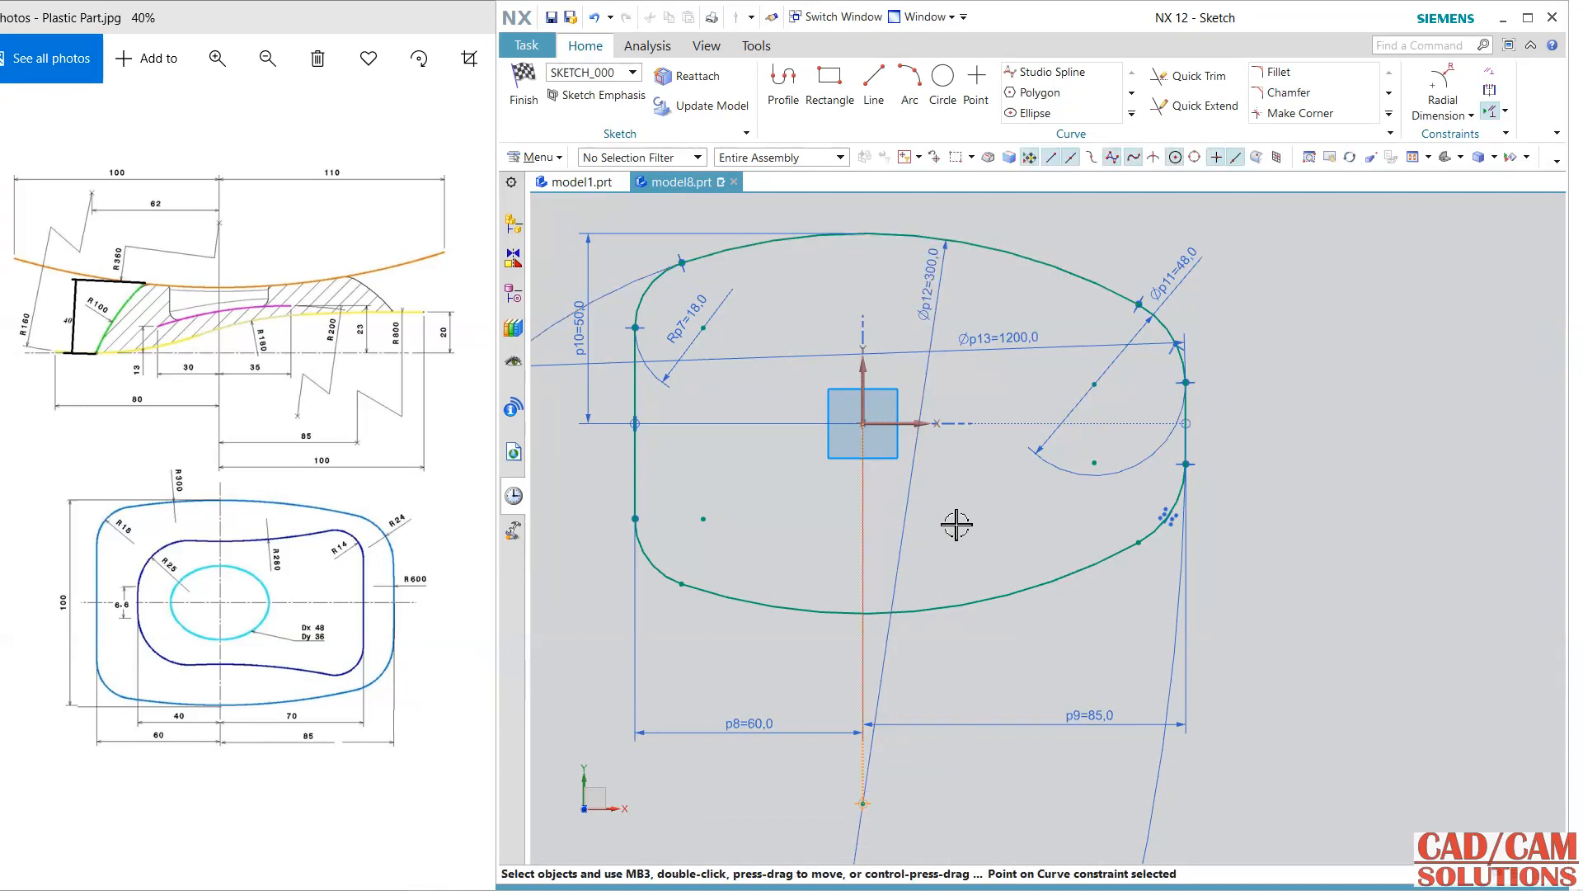
{"action": "key", "text": "Escape"}
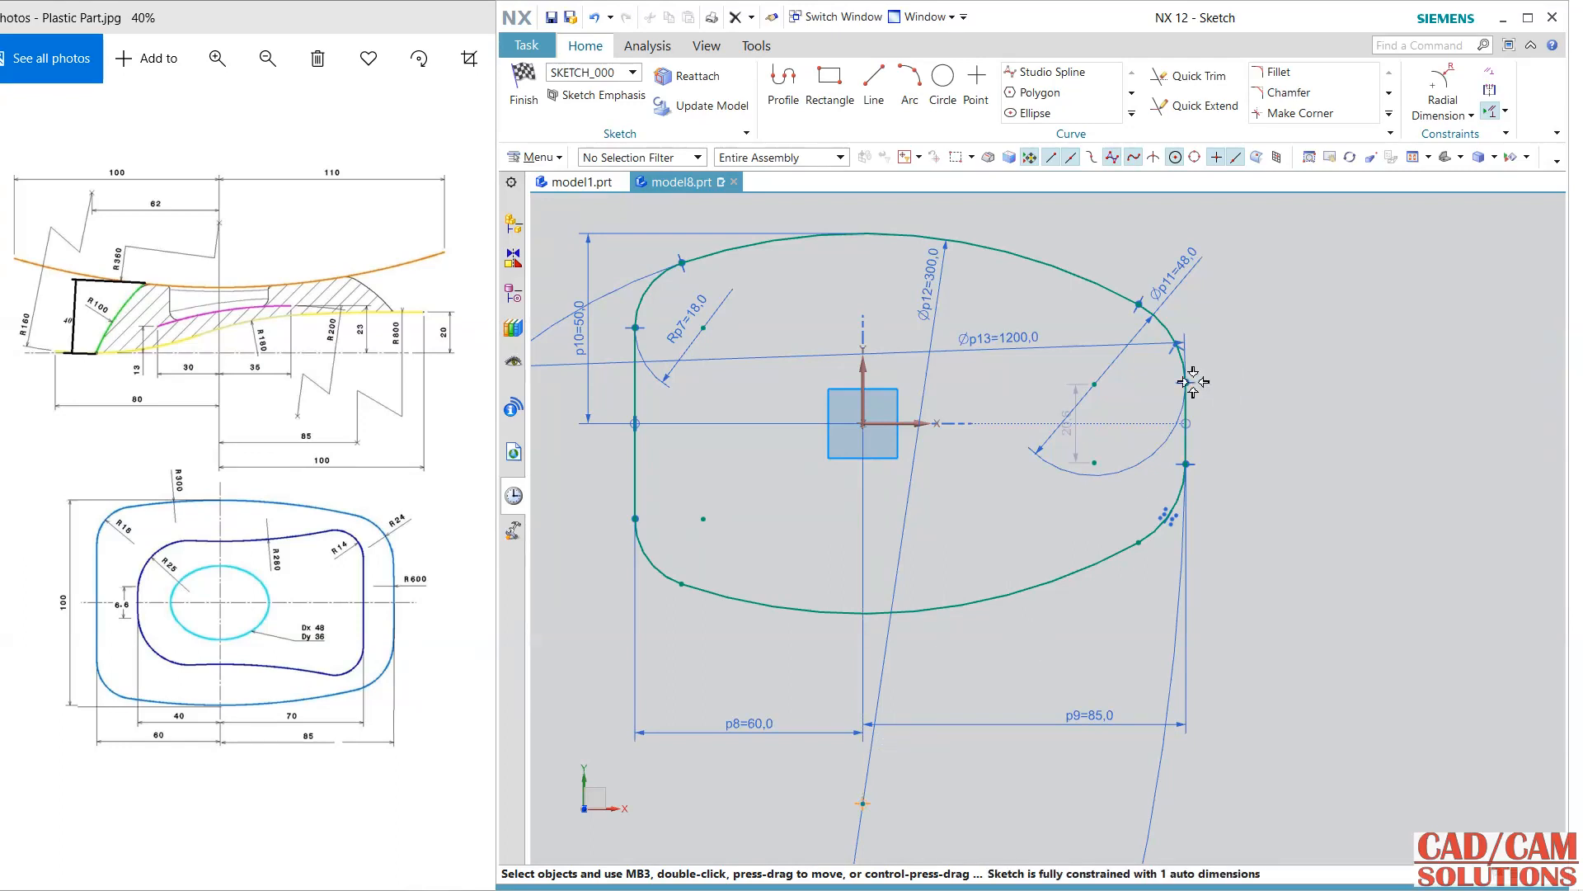
{"action": "left_click_drag", "start_coordinate": [1188, 378], "coordinate": [1195, 366]}
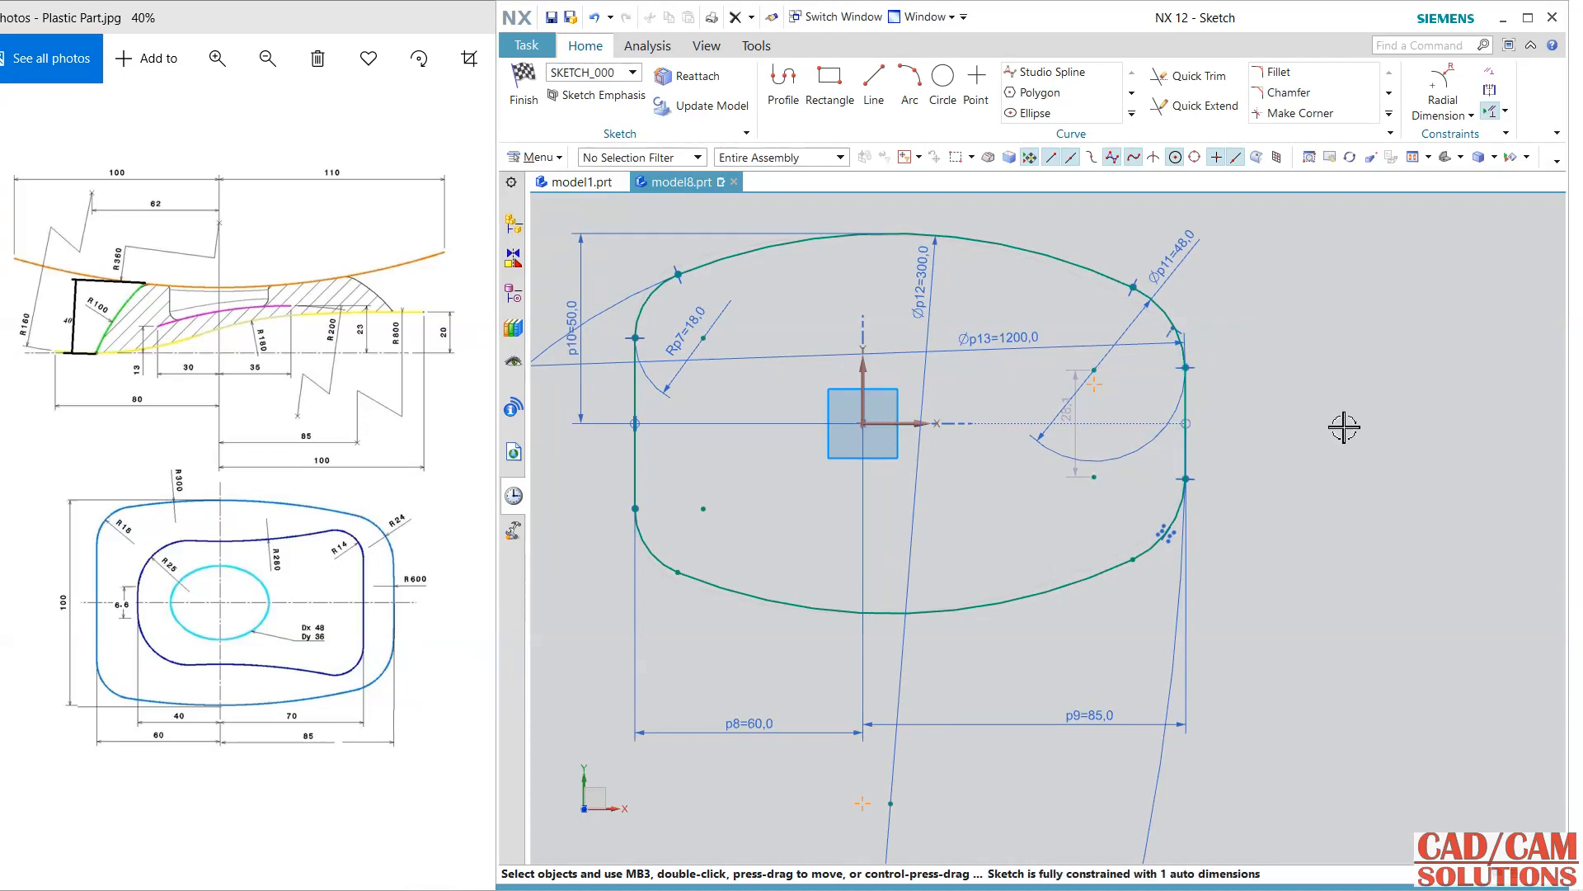
Step: Add a dimension from the Y axis to the upper arc's centre and set it to 6.5 mm
{"action": "left_click", "coordinate": [1471, 116]}
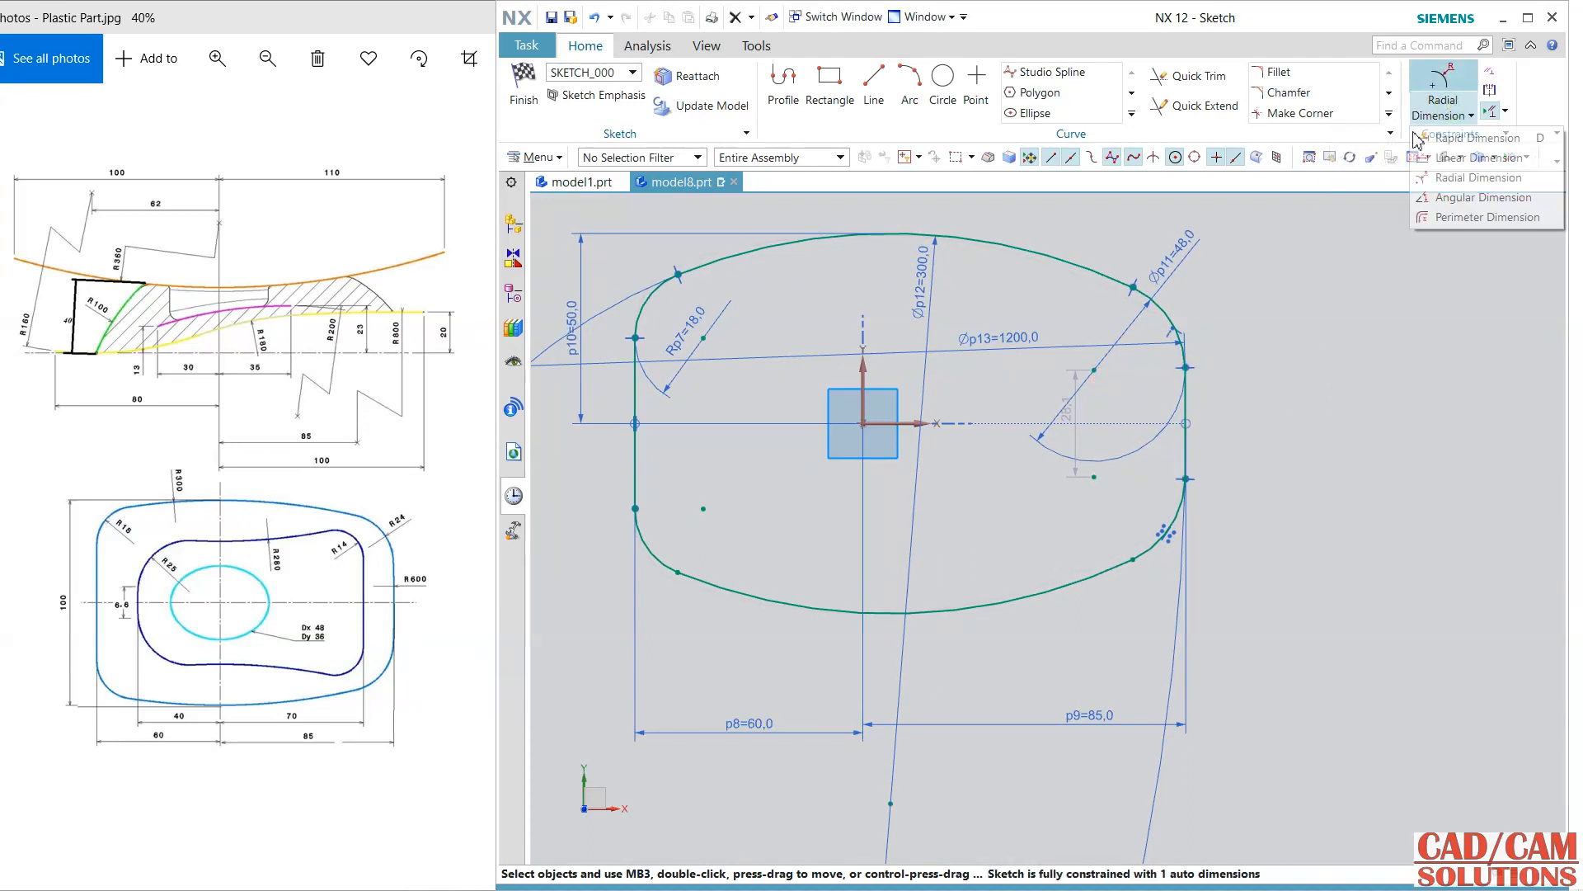
{"action": "left_click", "coordinate": [1433, 145]}
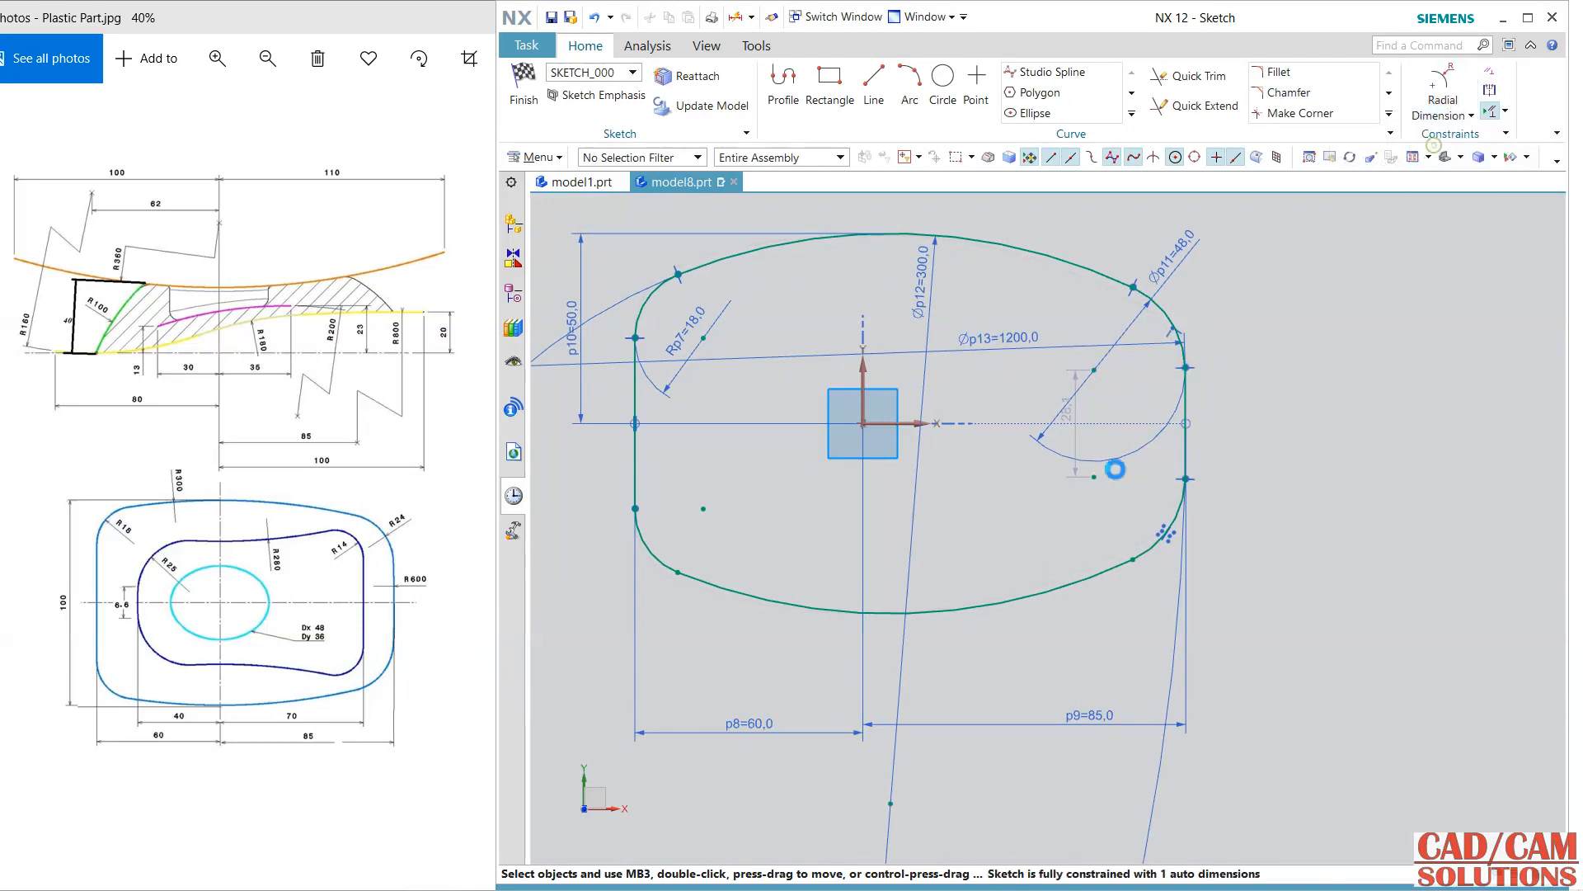
{"action": "left_click", "coordinate": [862, 375]}
{"action": "left_click", "coordinate": [889, 806]}
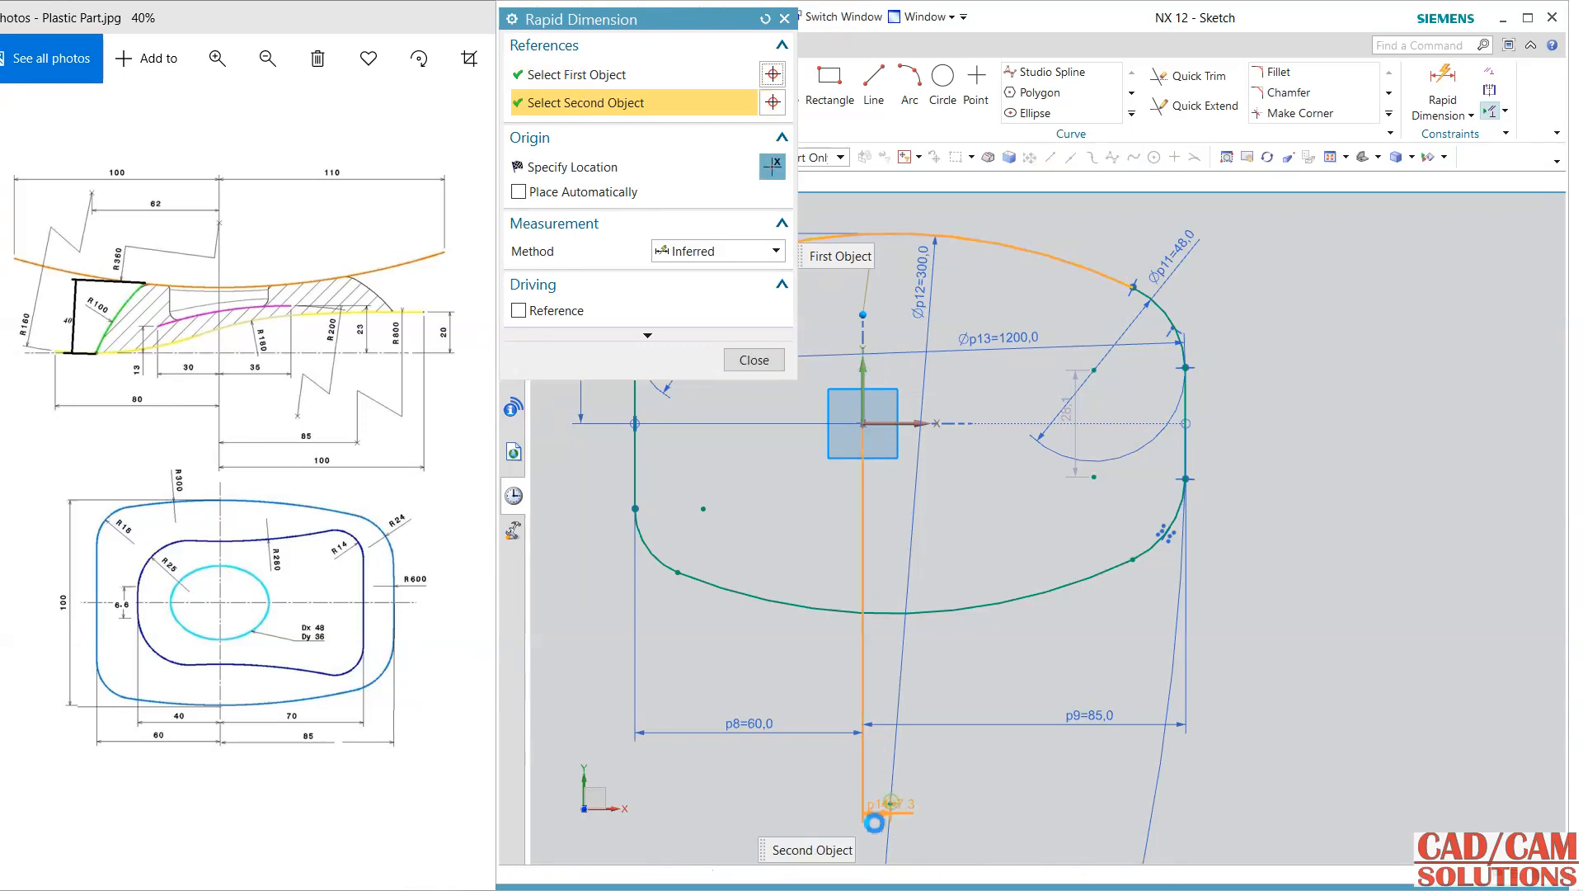
{"action": "left_click", "coordinate": [983, 761]}
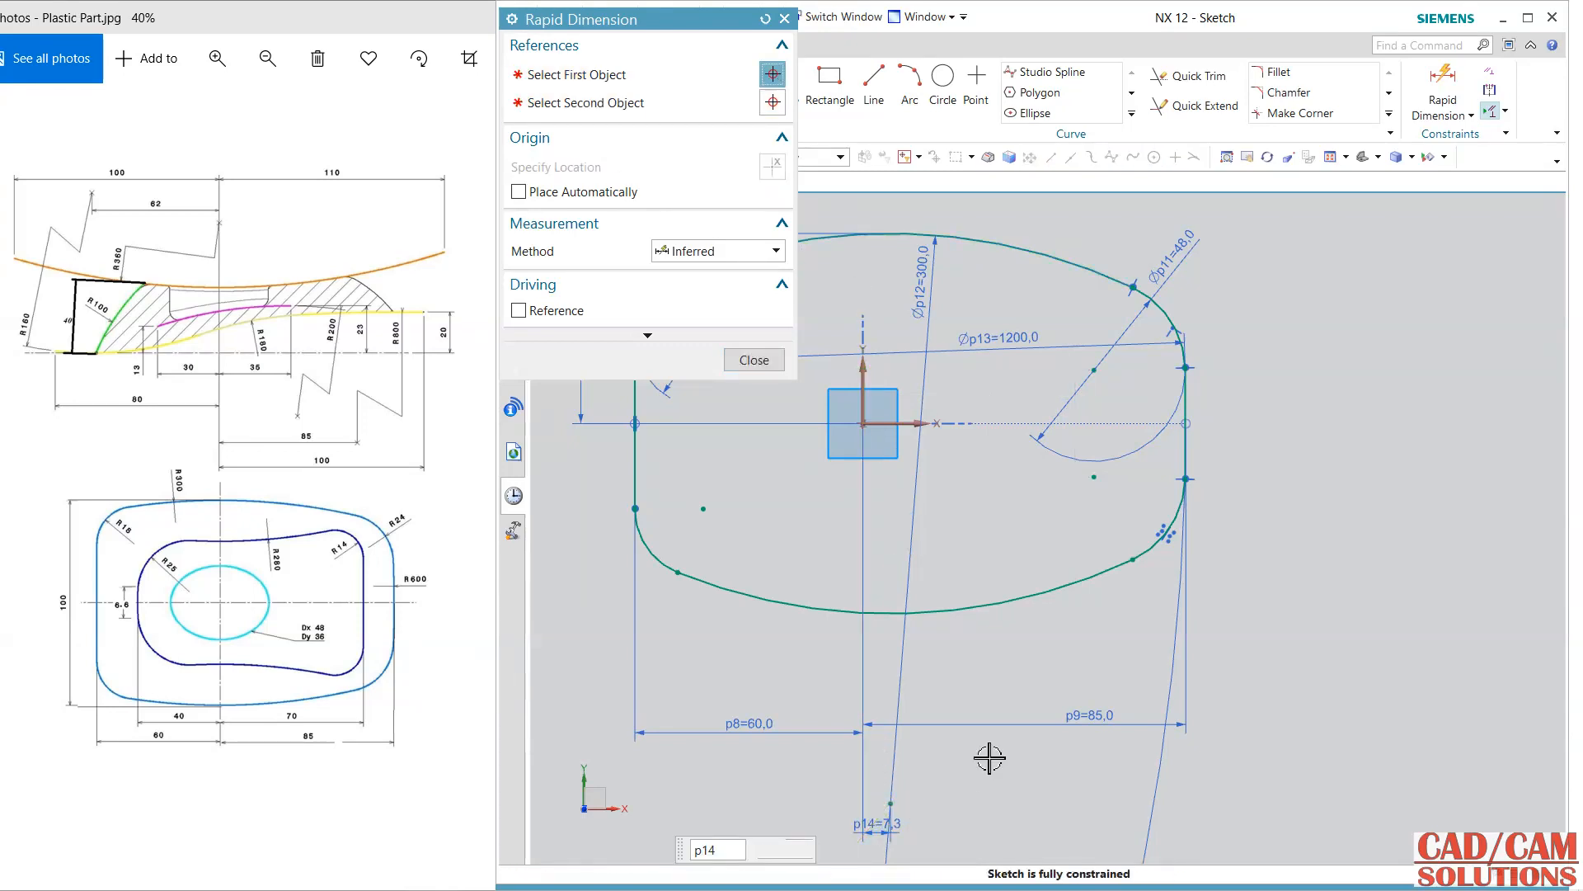
{"action": "type", "text": "6.5"}
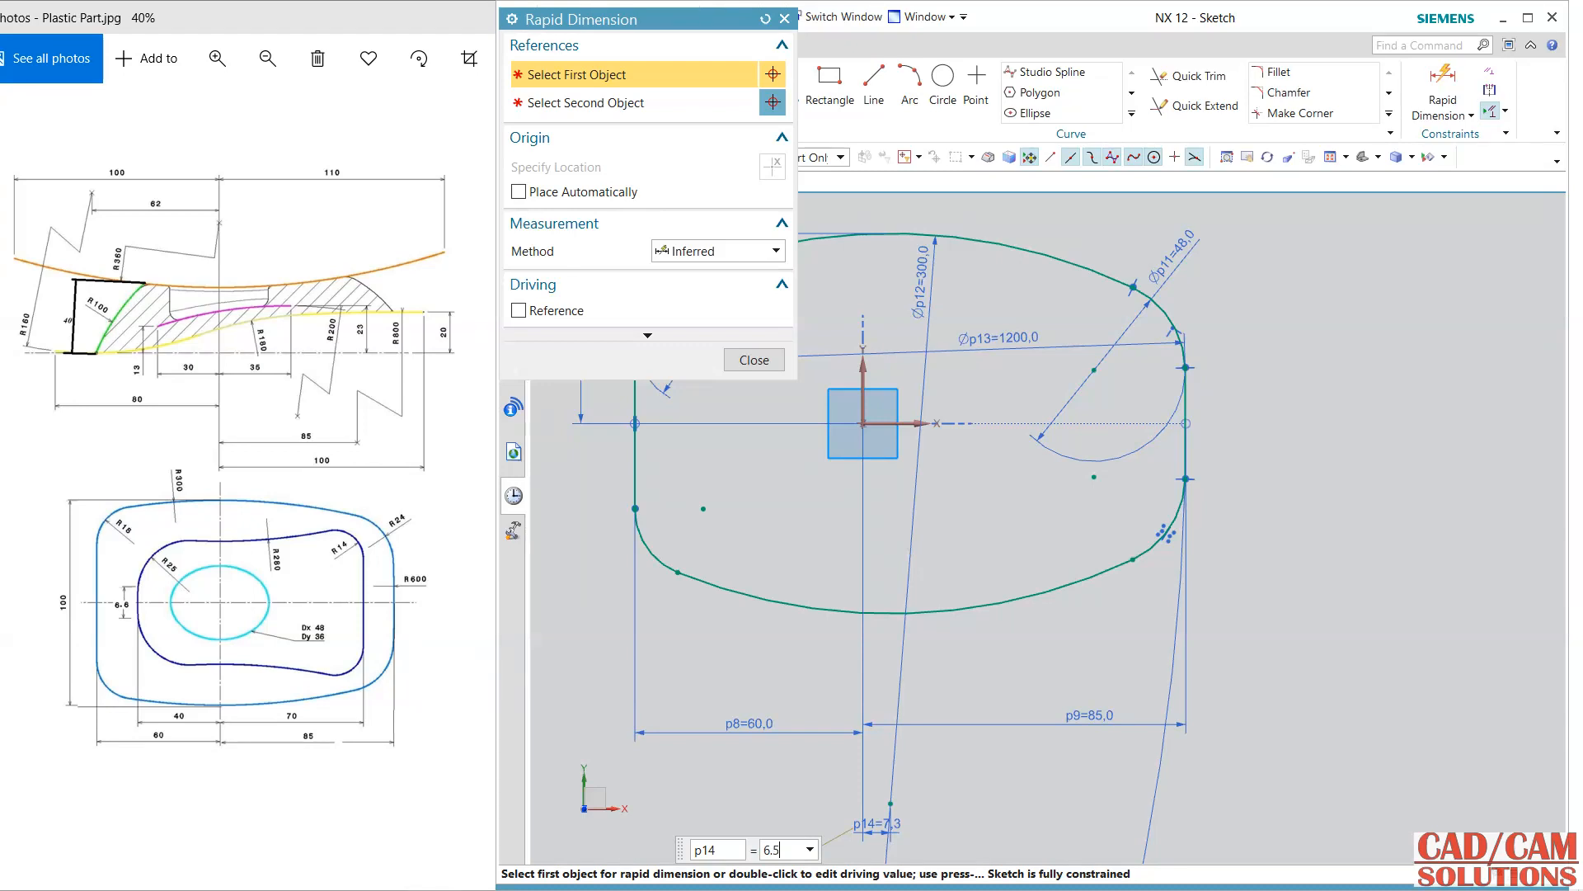
{"action": "key", "text": "Return"}
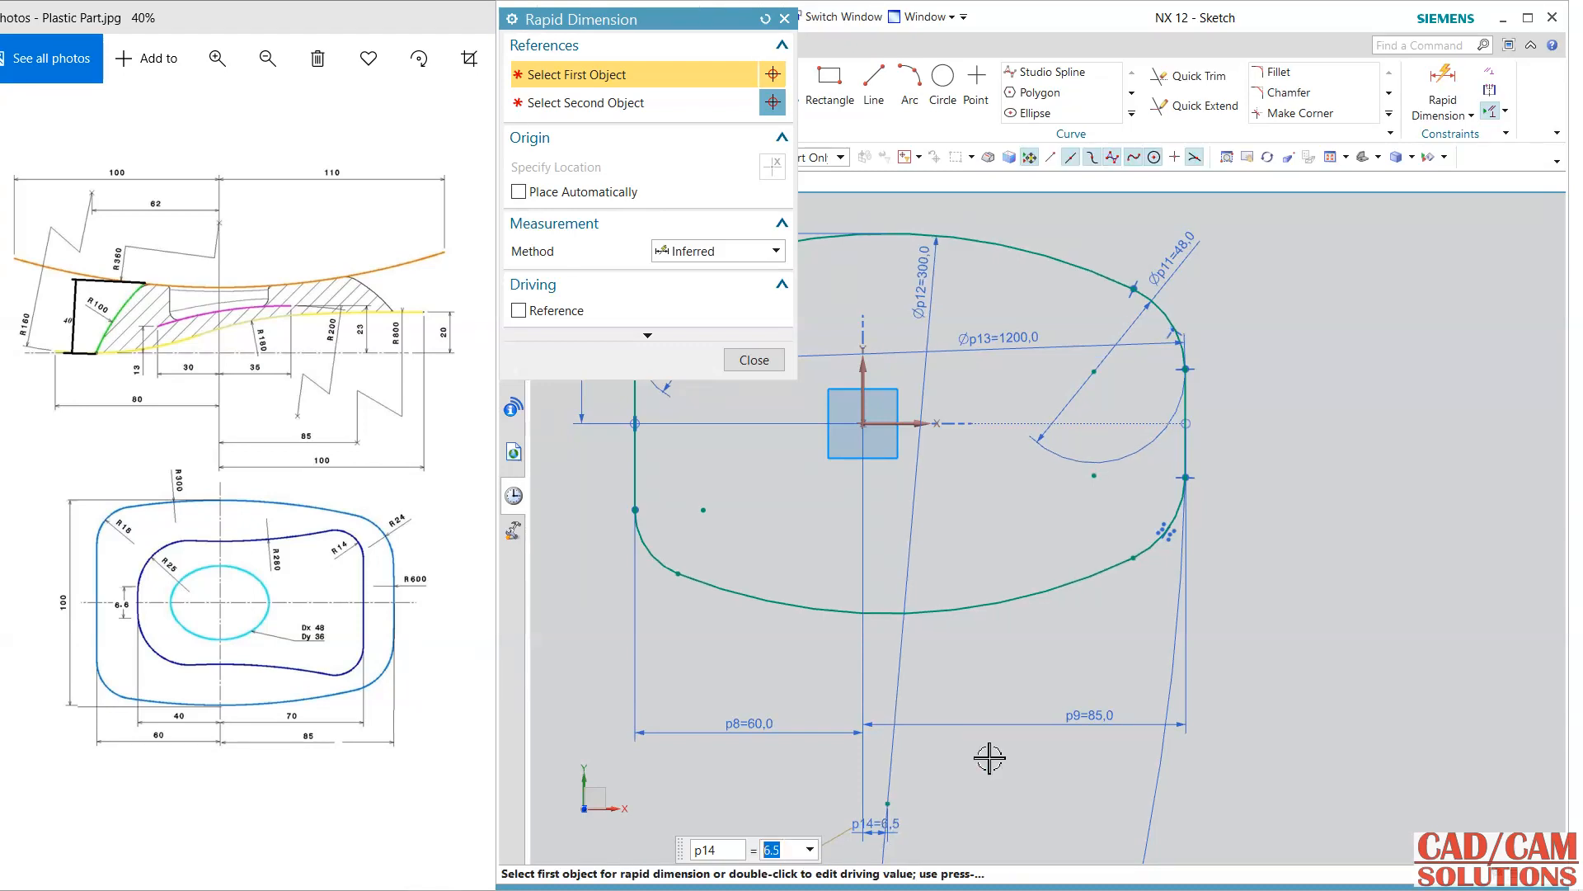
{"action": "left_click", "coordinate": [752, 361]}
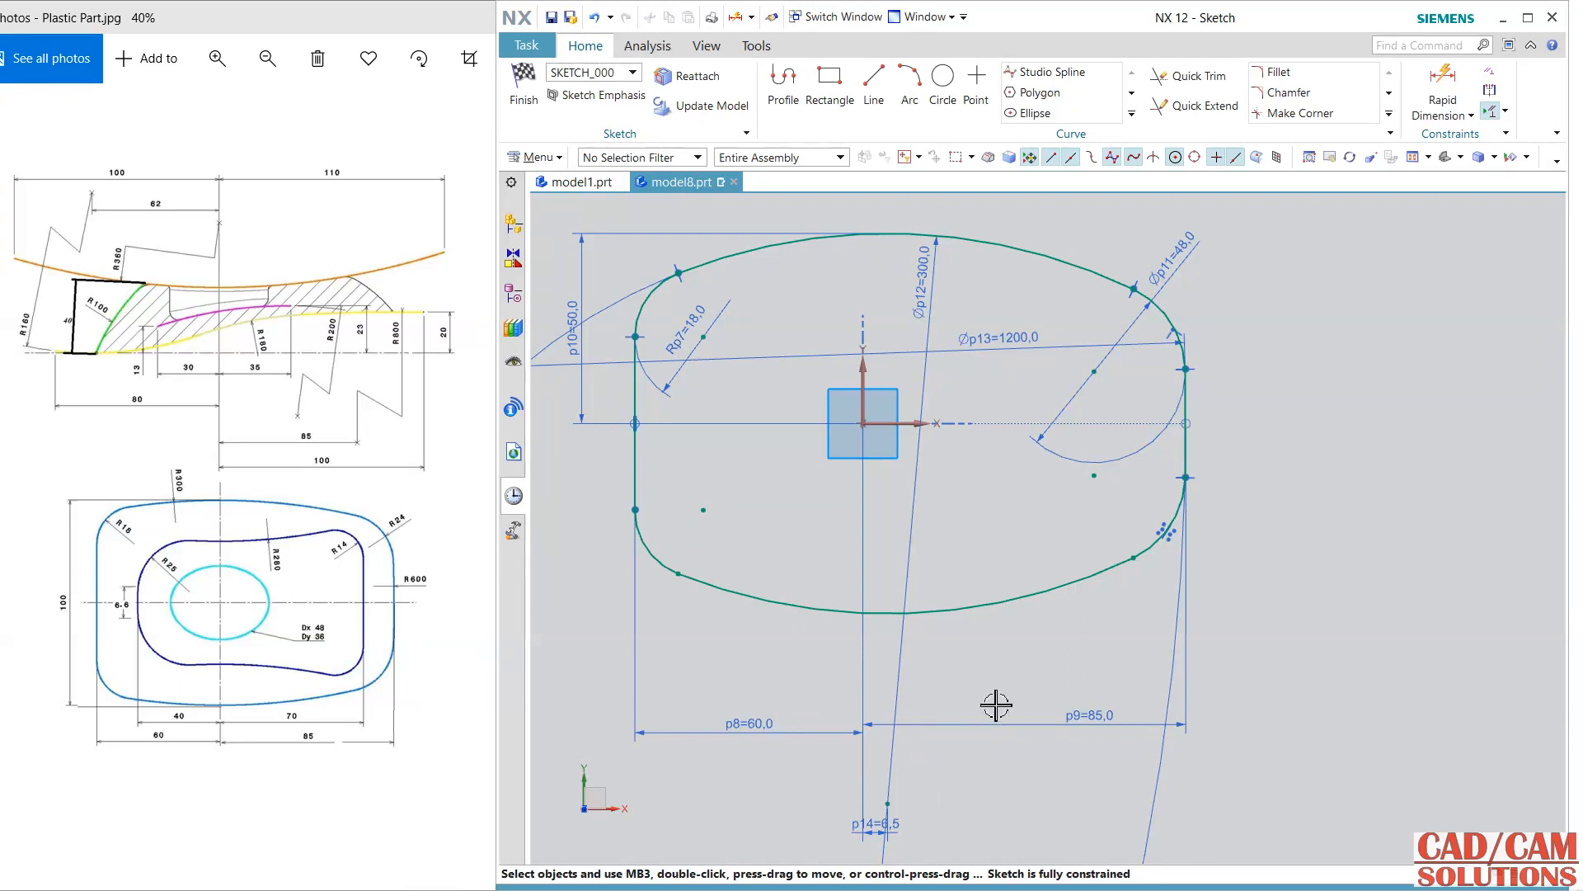
Step: Set the upper arc centre's offset from the Y axis to 5.5 mm and finish the outline sketch
{"action": "left_click", "coordinate": [907, 822]}
{"action": "double_click", "coordinate": [908, 823]}
{"action": "type", "text": "5.5"}
{"action": "key", "text": "Return"}
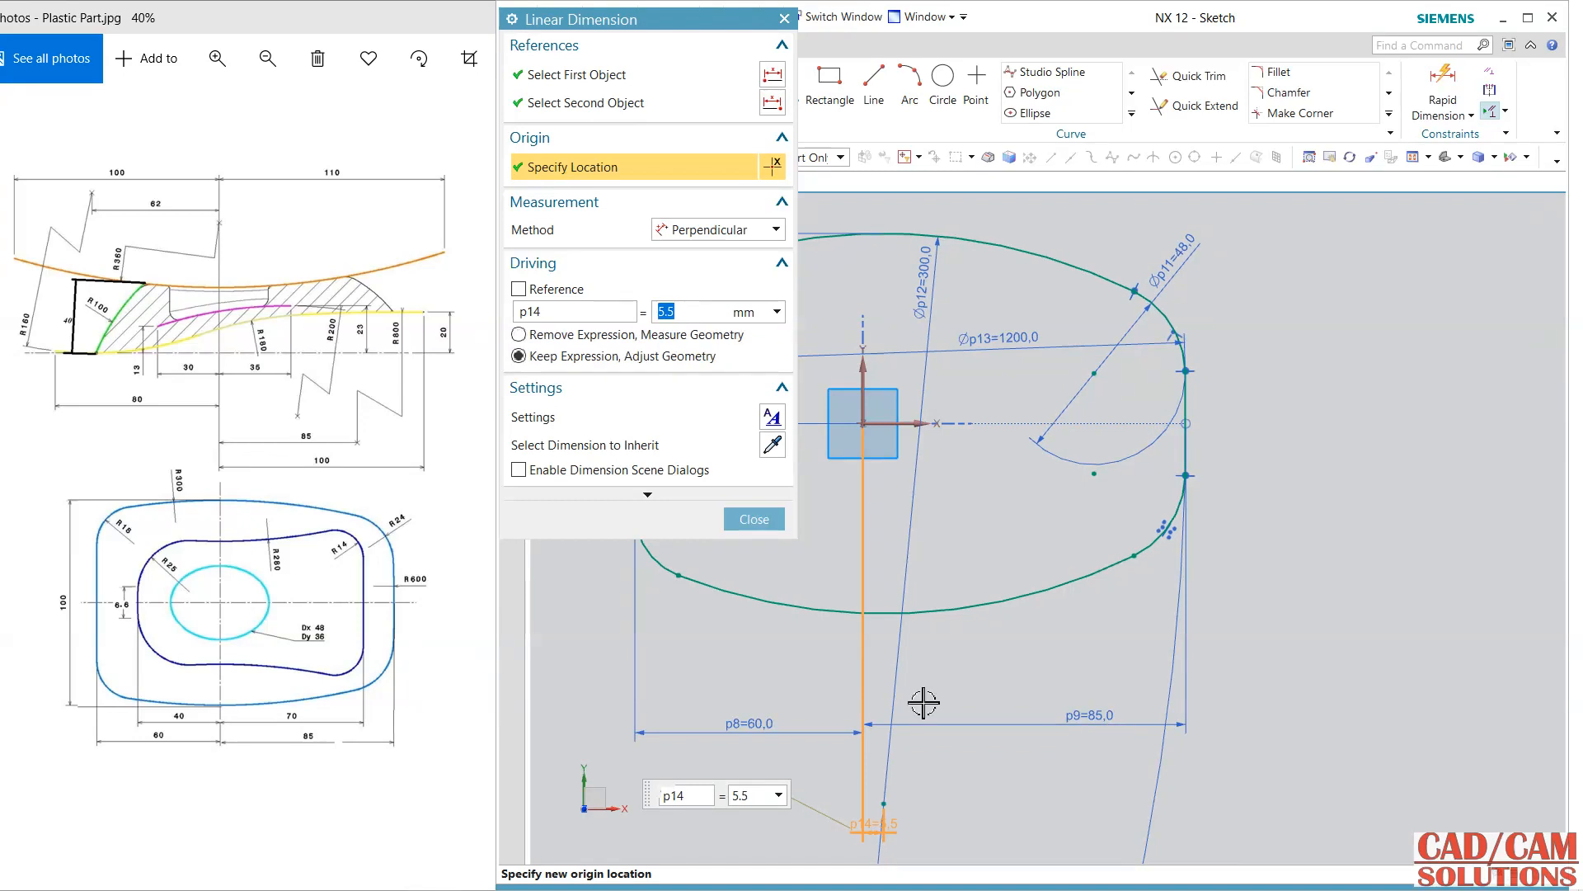
{"action": "left_click", "coordinate": [753, 518]}
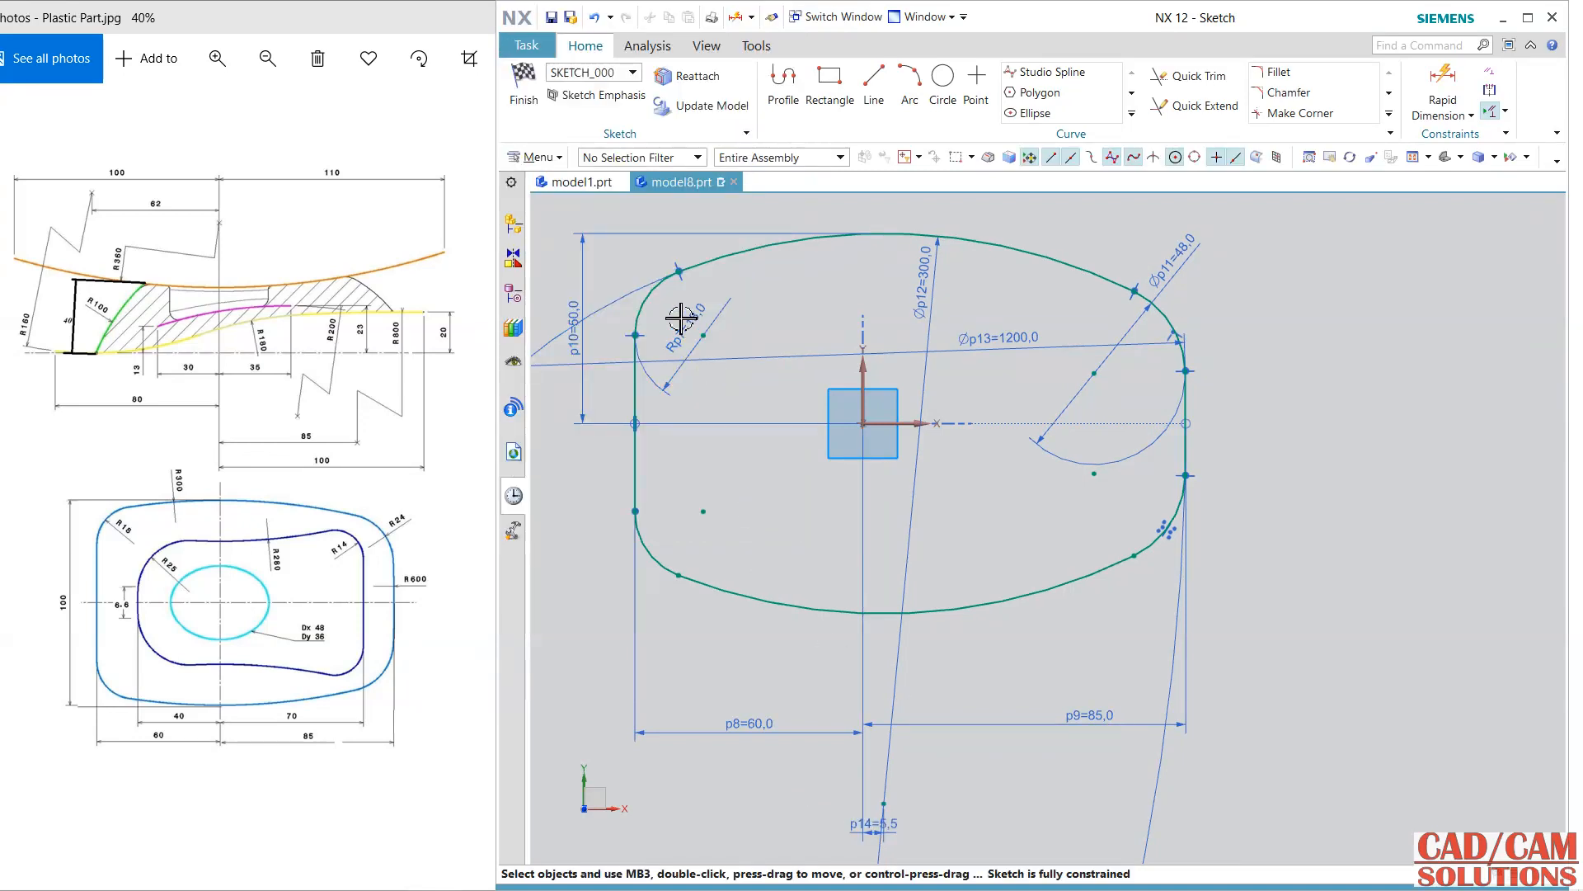
{"action": "left_click", "coordinate": [524, 87]}
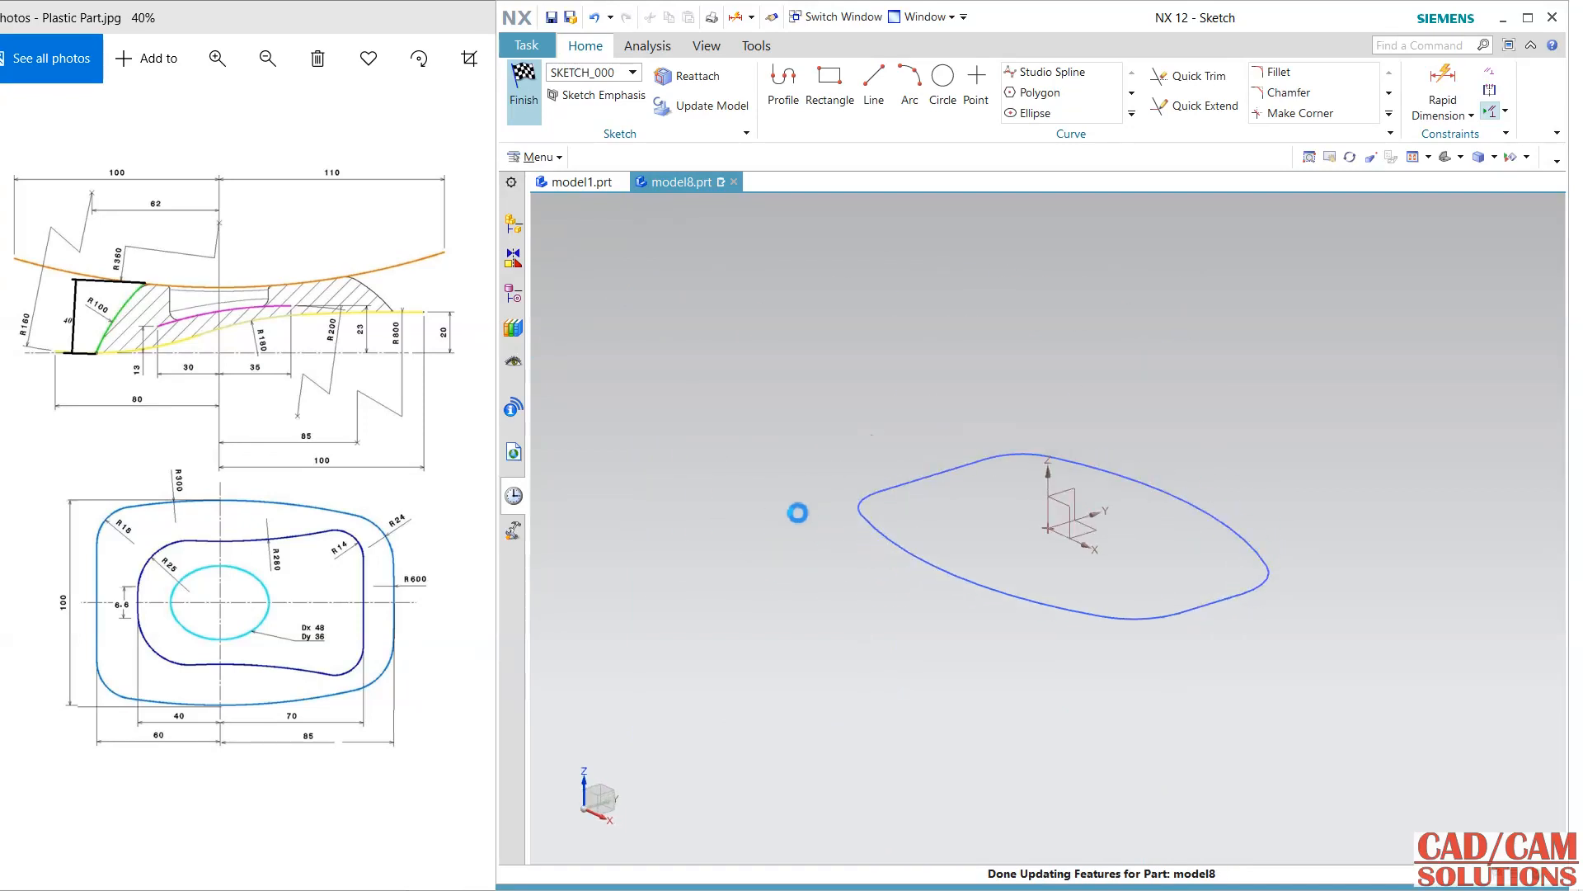
Step: Create a new sketch on the XZ plane with the X axis as horizontal reference and the plane normal reversed
{"action": "mouse_move", "coordinate": [784, 498]}
{"action": "middle_mouse_down"}
{"action": "mouse_move", "coordinate": [845, 450]}
{"action": "mouse_move", "coordinate": [833, 459]}
{"action": "middle_mouse_up"}
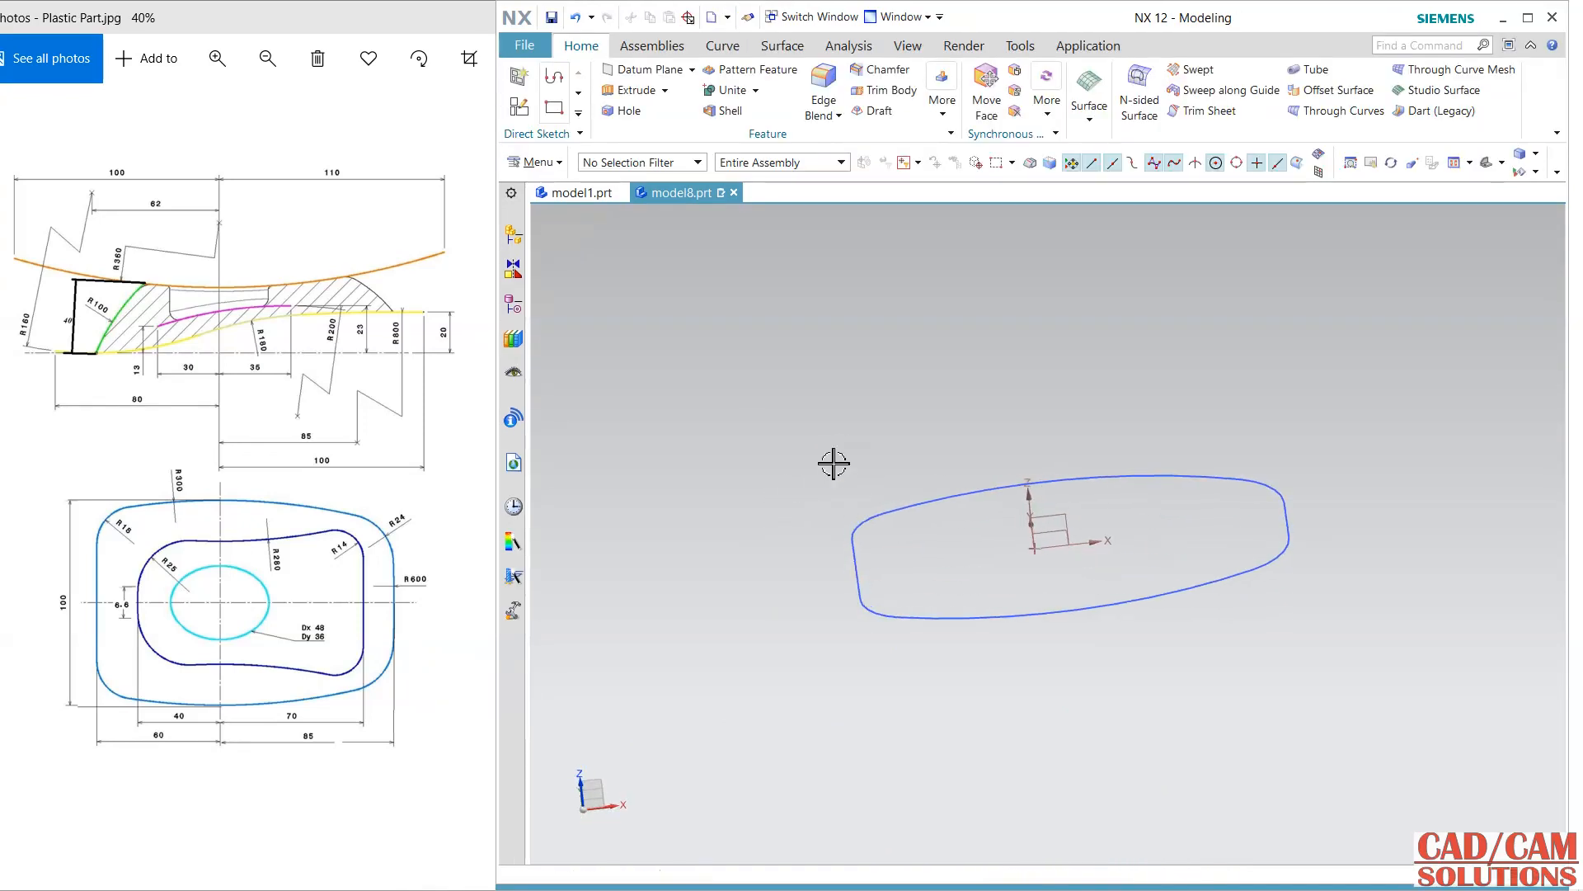
{"action": "left_click", "coordinate": [520, 105]}
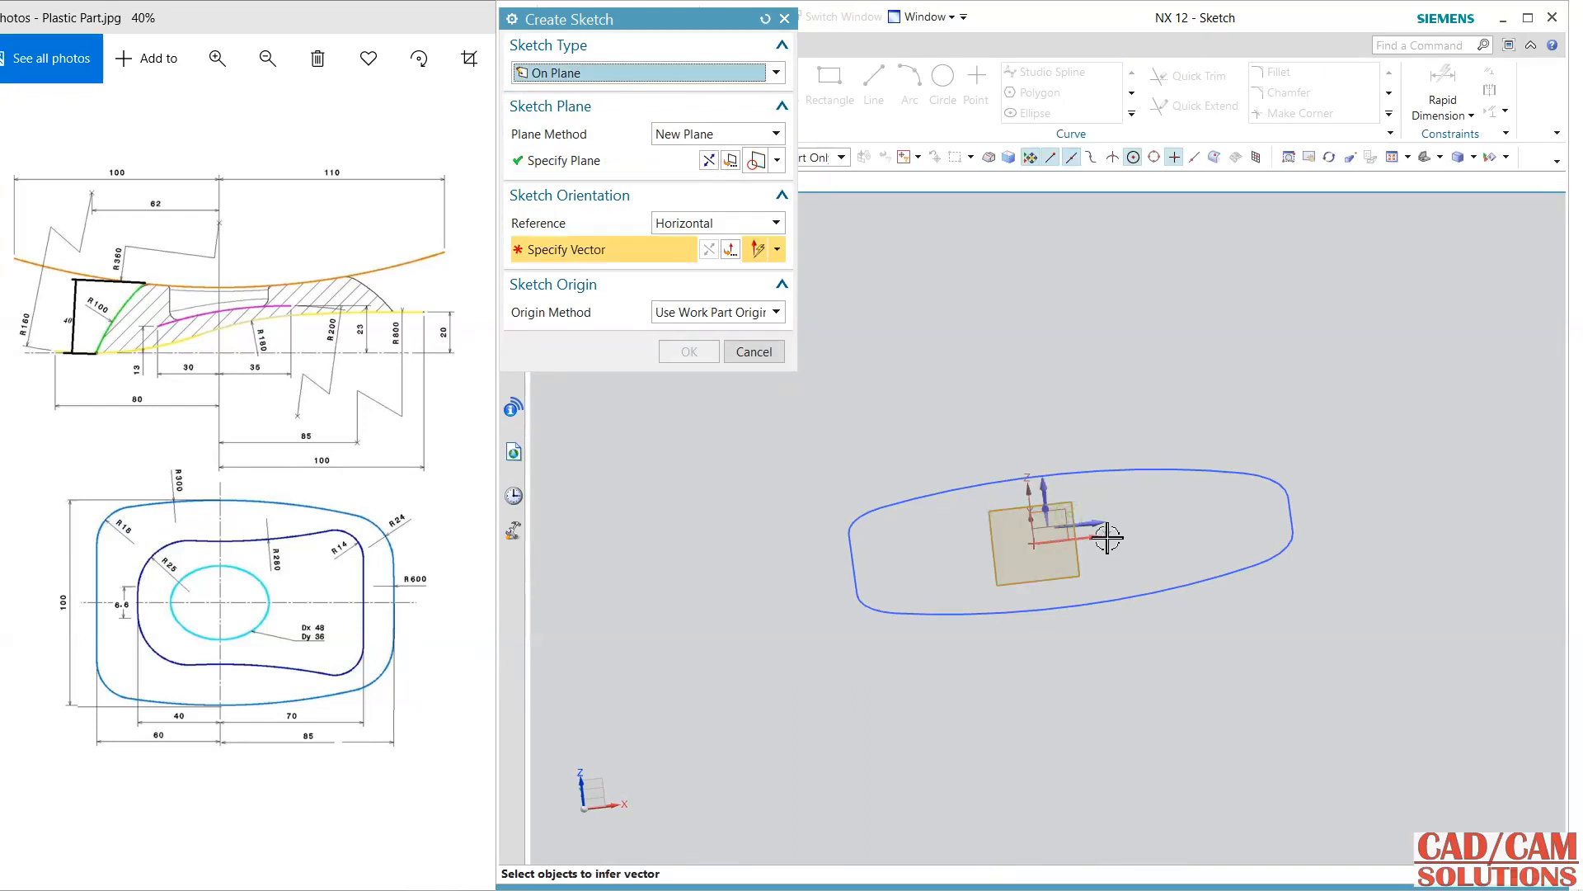
{"action": "left_click", "coordinate": [1108, 536]}
{"action": "left_click", "coordinate": [721, 166]}
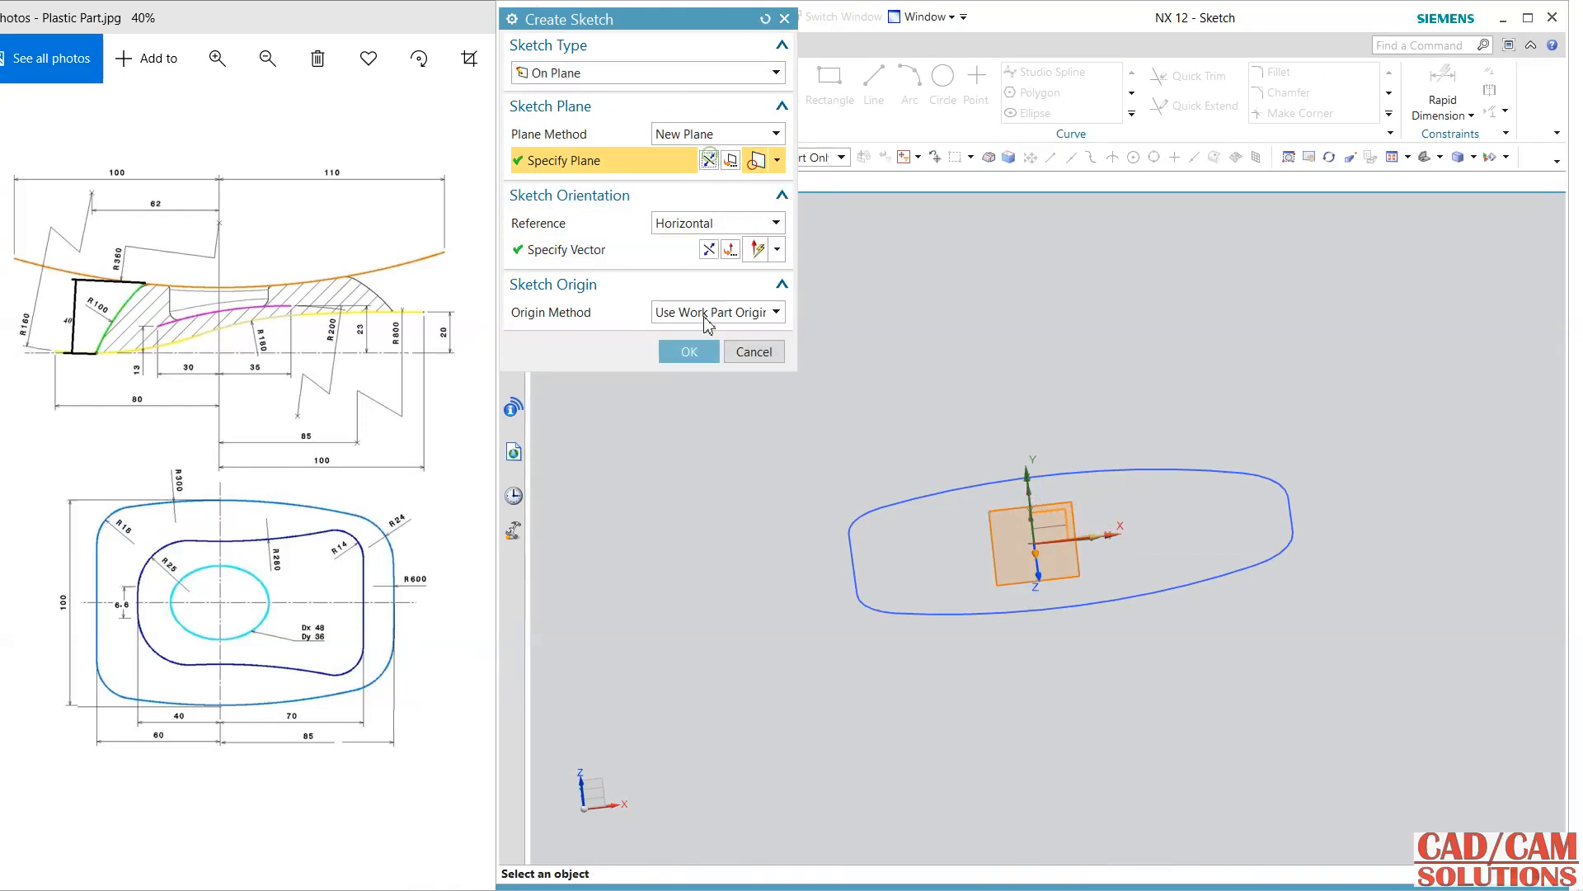
{"action": "left_click", "coordinate": [692, 353]}
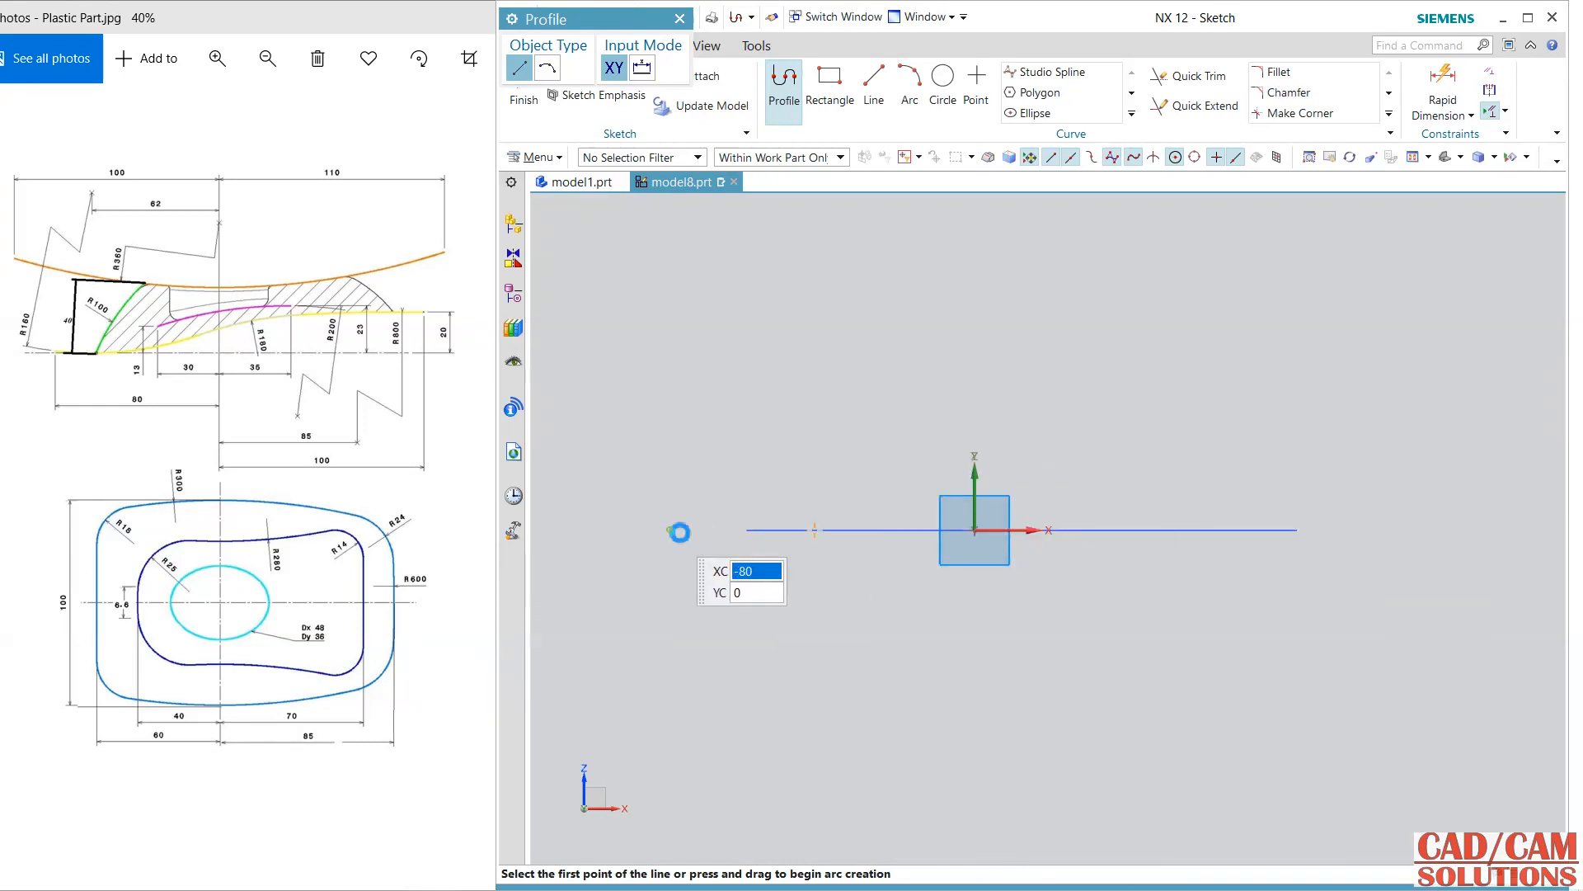
Step: Draw a horizontal line about 15 mm long on the X axis, starting at X -80
{"action": "left_click", "coordinate": [671, 530]}
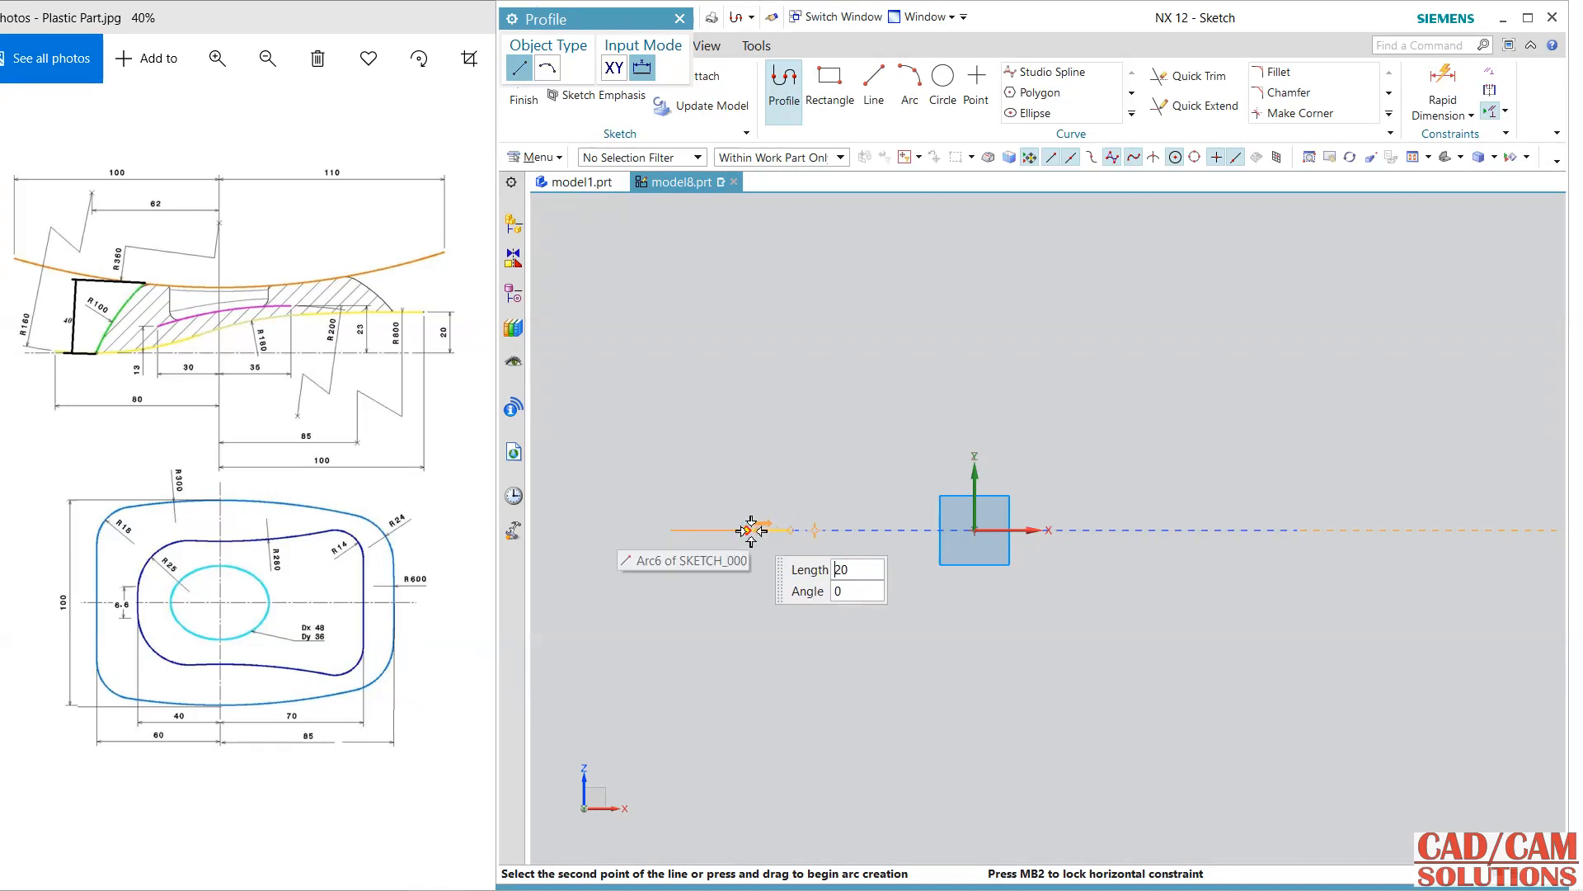
{"action": "left_click", "coordinate": [731, 530]}
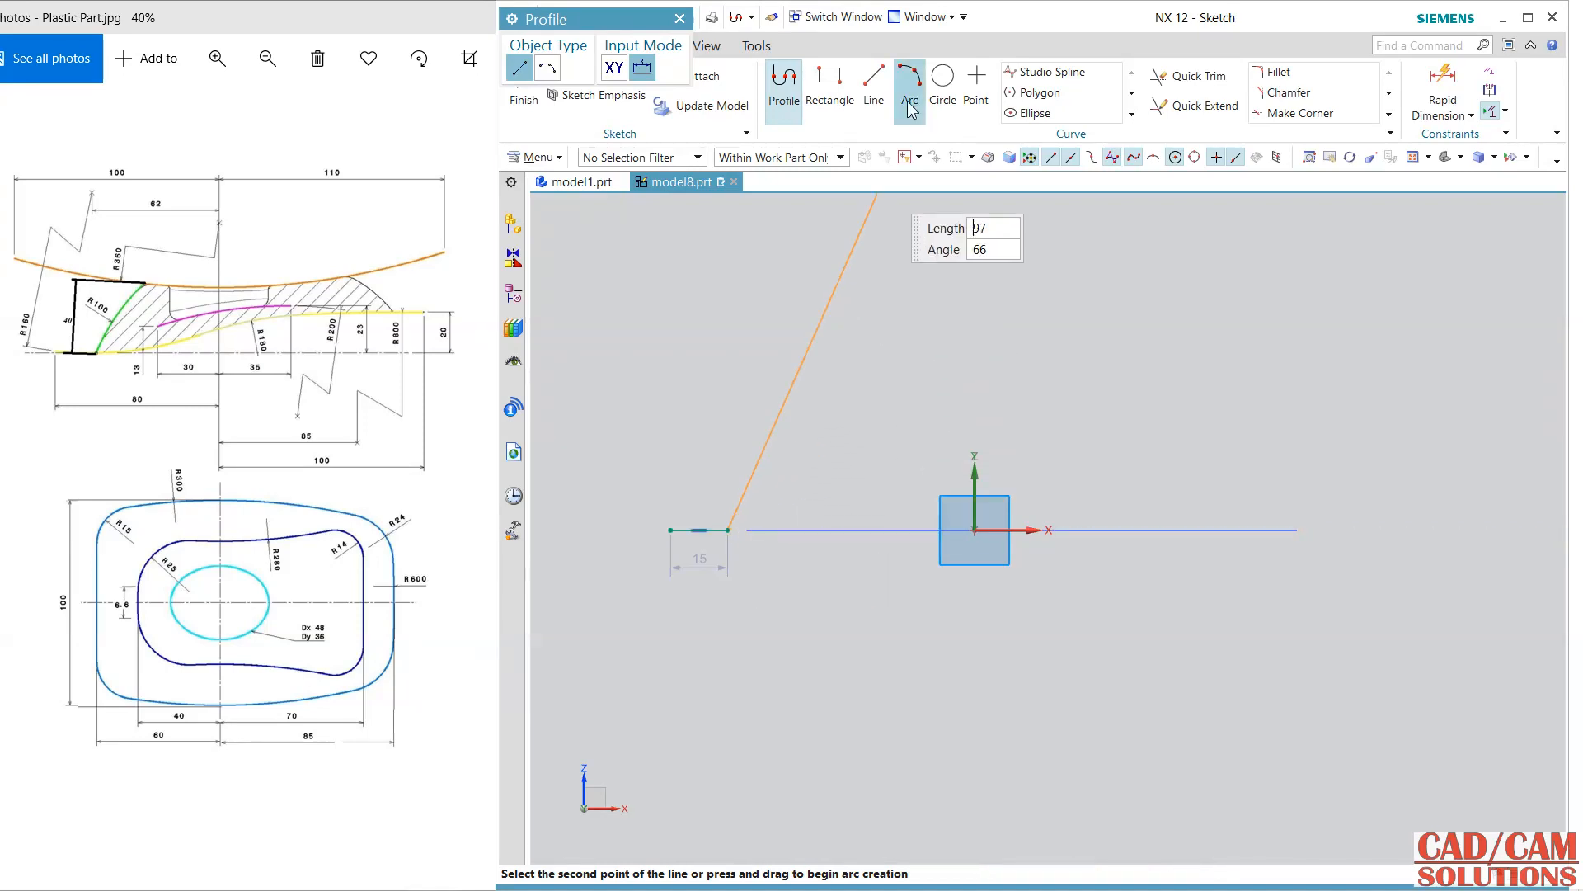
{"action": "key", "text": "Escape"}
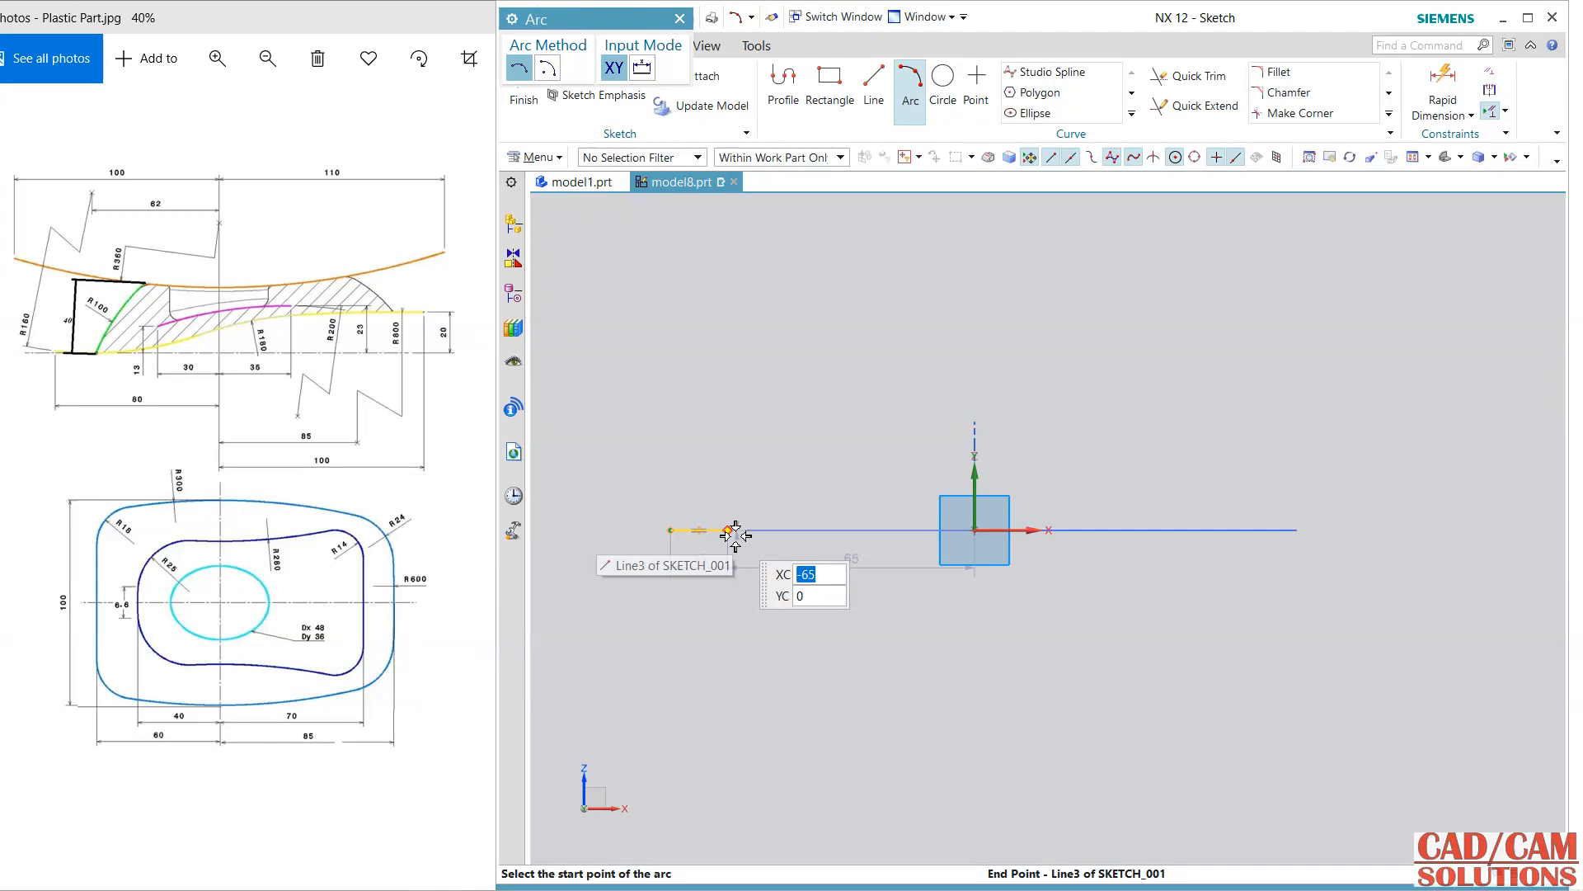
Step: Sketch an upward-curving arc of about 114 mm radius from the line's inner end to about X -5.2, Y 16.9
{"action": "left_click", "coordinate": [732, 534]}
{"action": "left_click", "coordinate": [820, 549]}
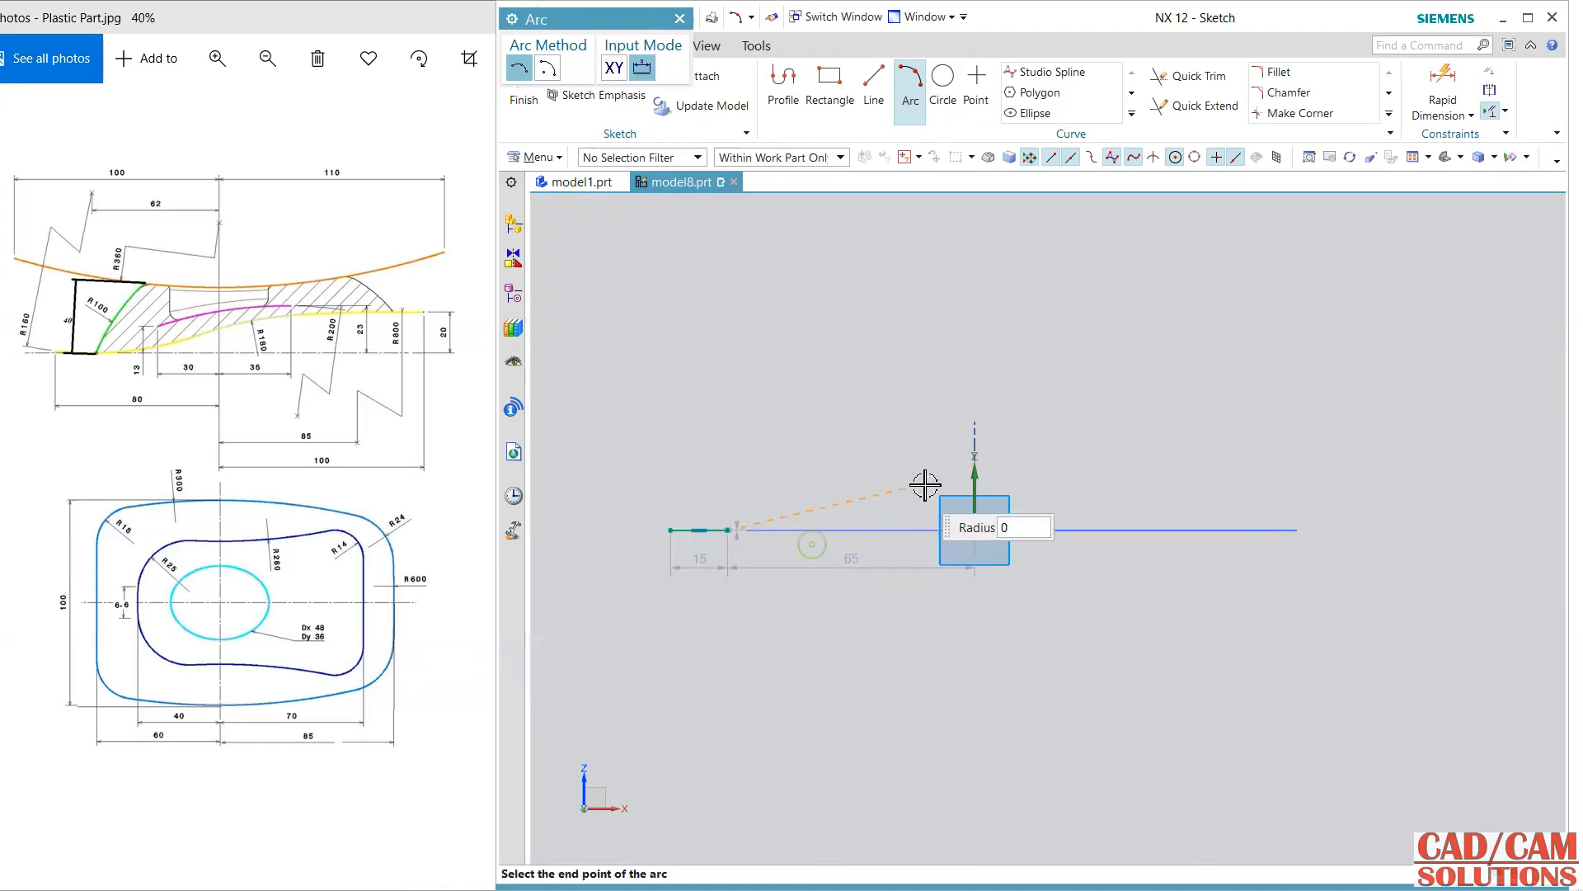
{"action": "left_click", "coordinate": [950, 468]}
{"action": "left_click", "coordinate": [862, 505]}
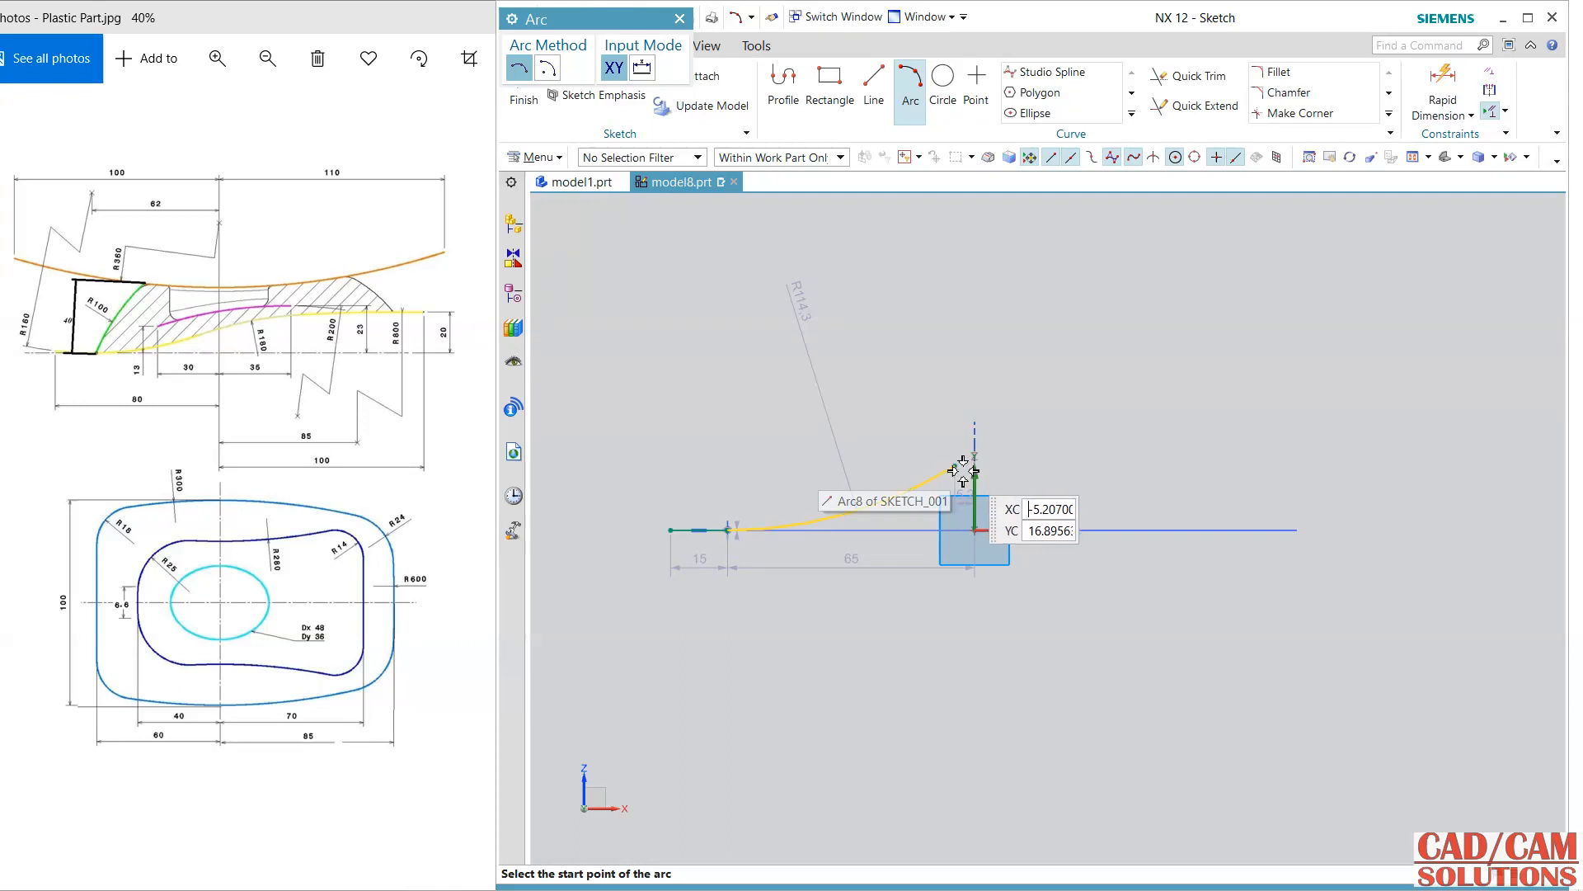
Step: Sketch a second, crowned arc of about 87 mm radius from the first arc's end to about X 54.5, Y 28.6
{"action": "left_click", "coordinate": [957, 467]}
{"action": "left_click", "coordinate": [1183, 423]}
{"action": "left_click", "coordinate": [1185, 418]}
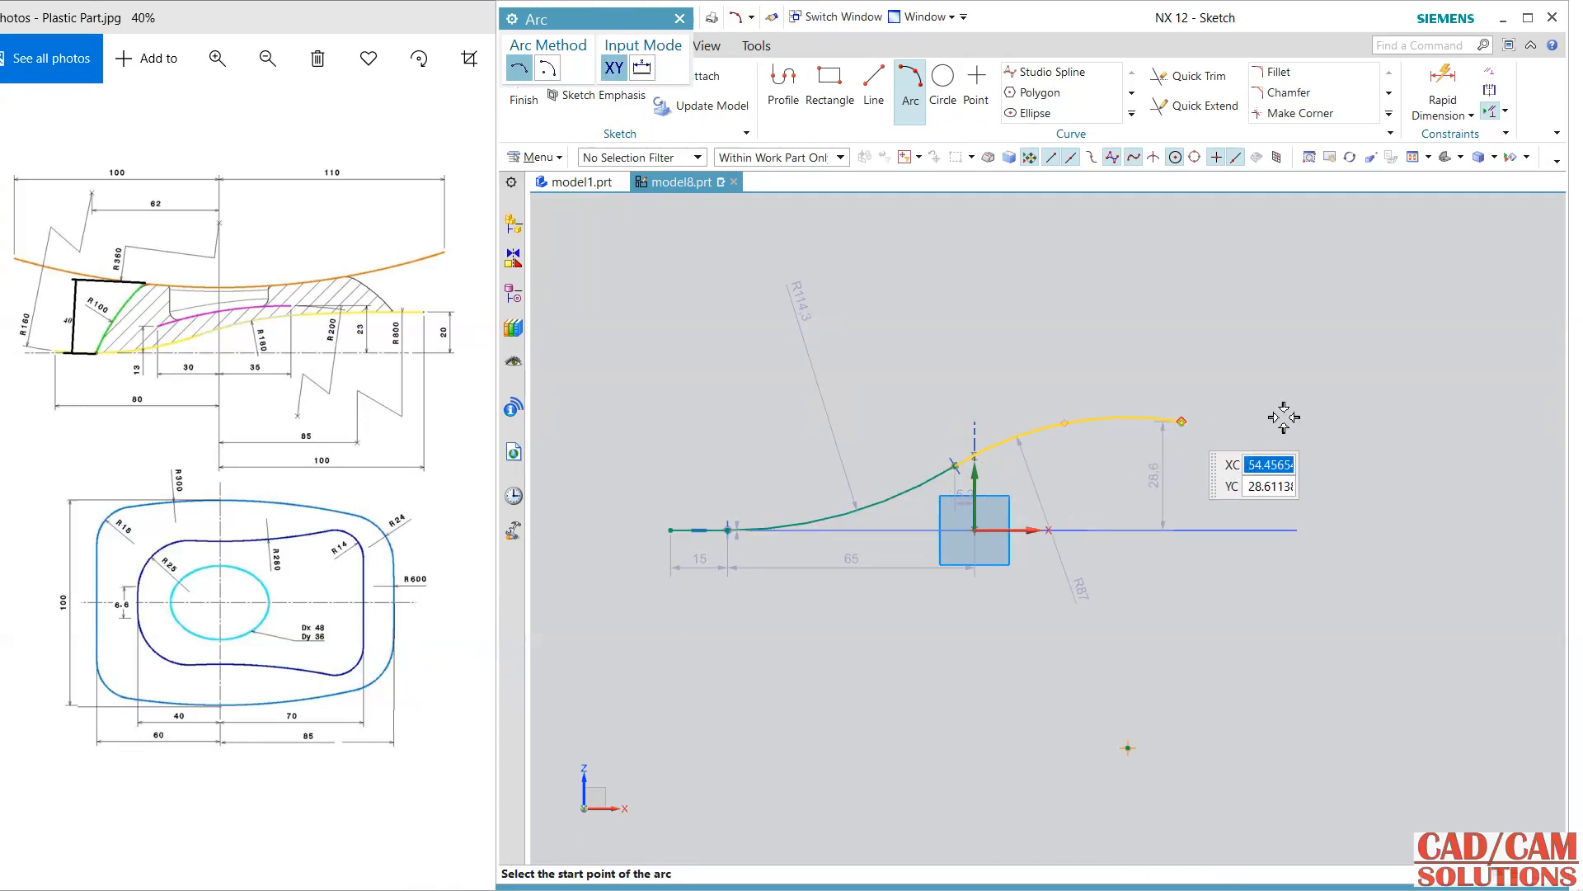
Step: Sketch a shallow, descending third arc of about 777 mm radius from the second arc's end, and delete it
{"action": "left_click", "coordinate": [1322, 447]}
{"action": "left_click", "coordinate": [1181, 421]}
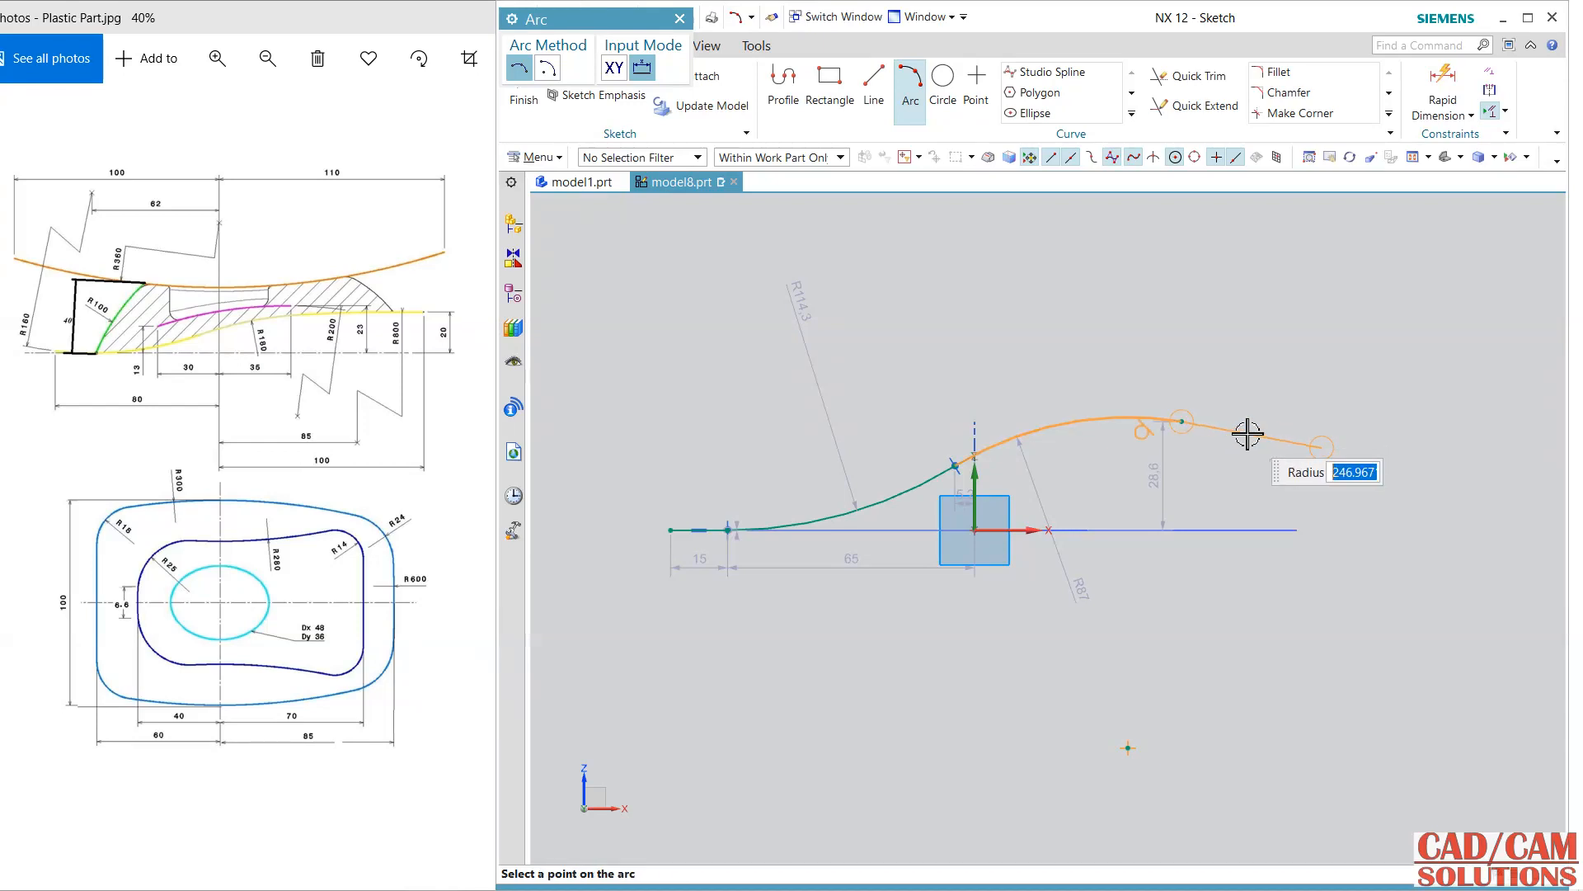
{"action": "left_click", "coordinate": [1251, 436]}
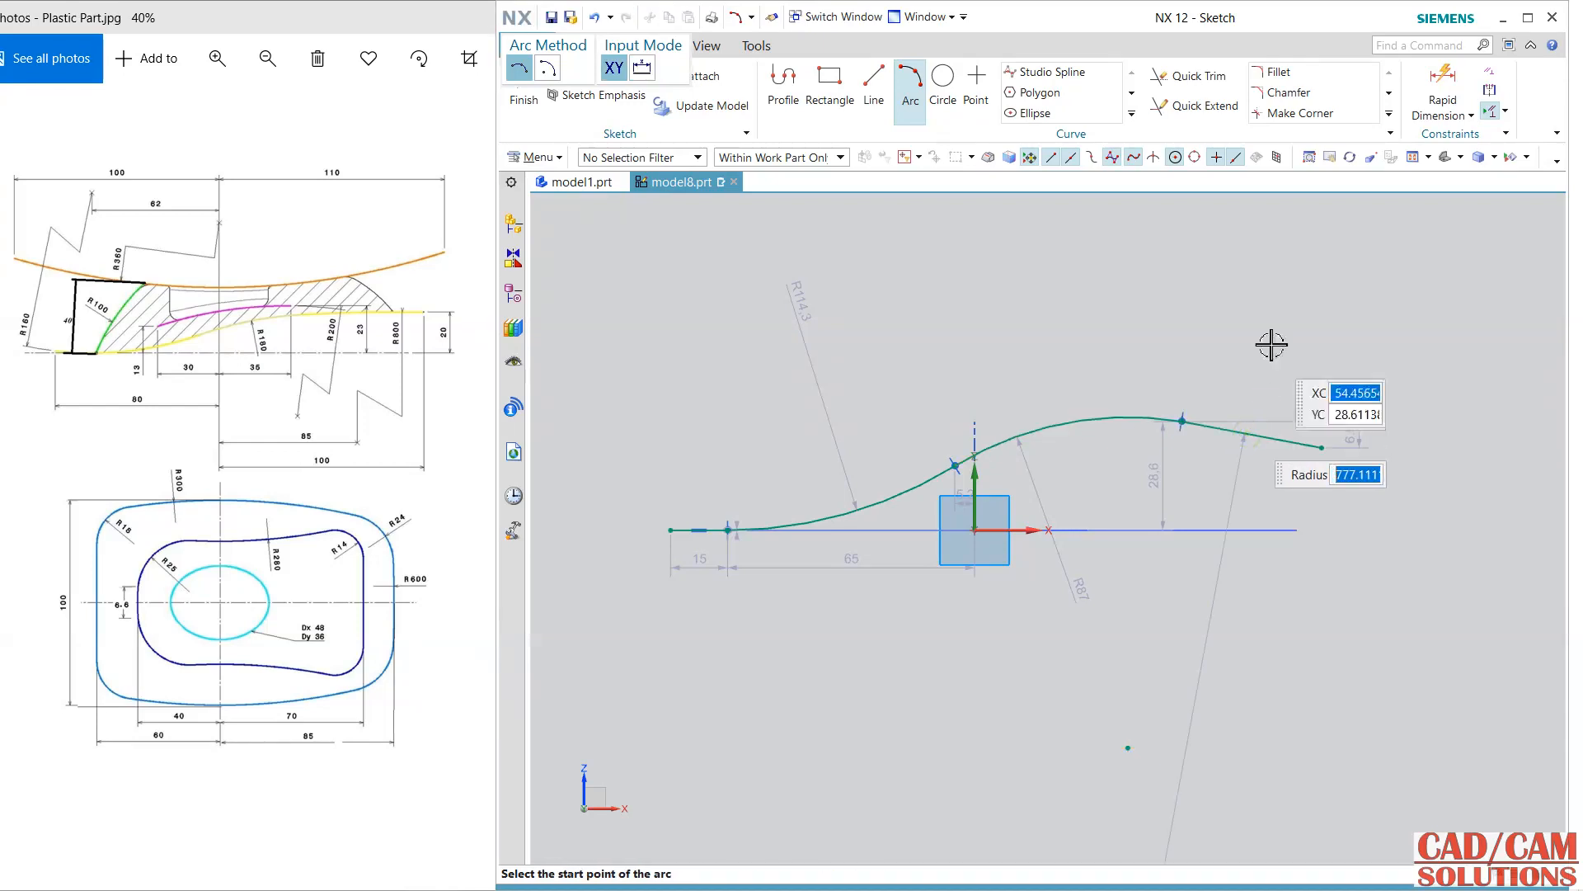
{"action": "key", "text": "Escape"}
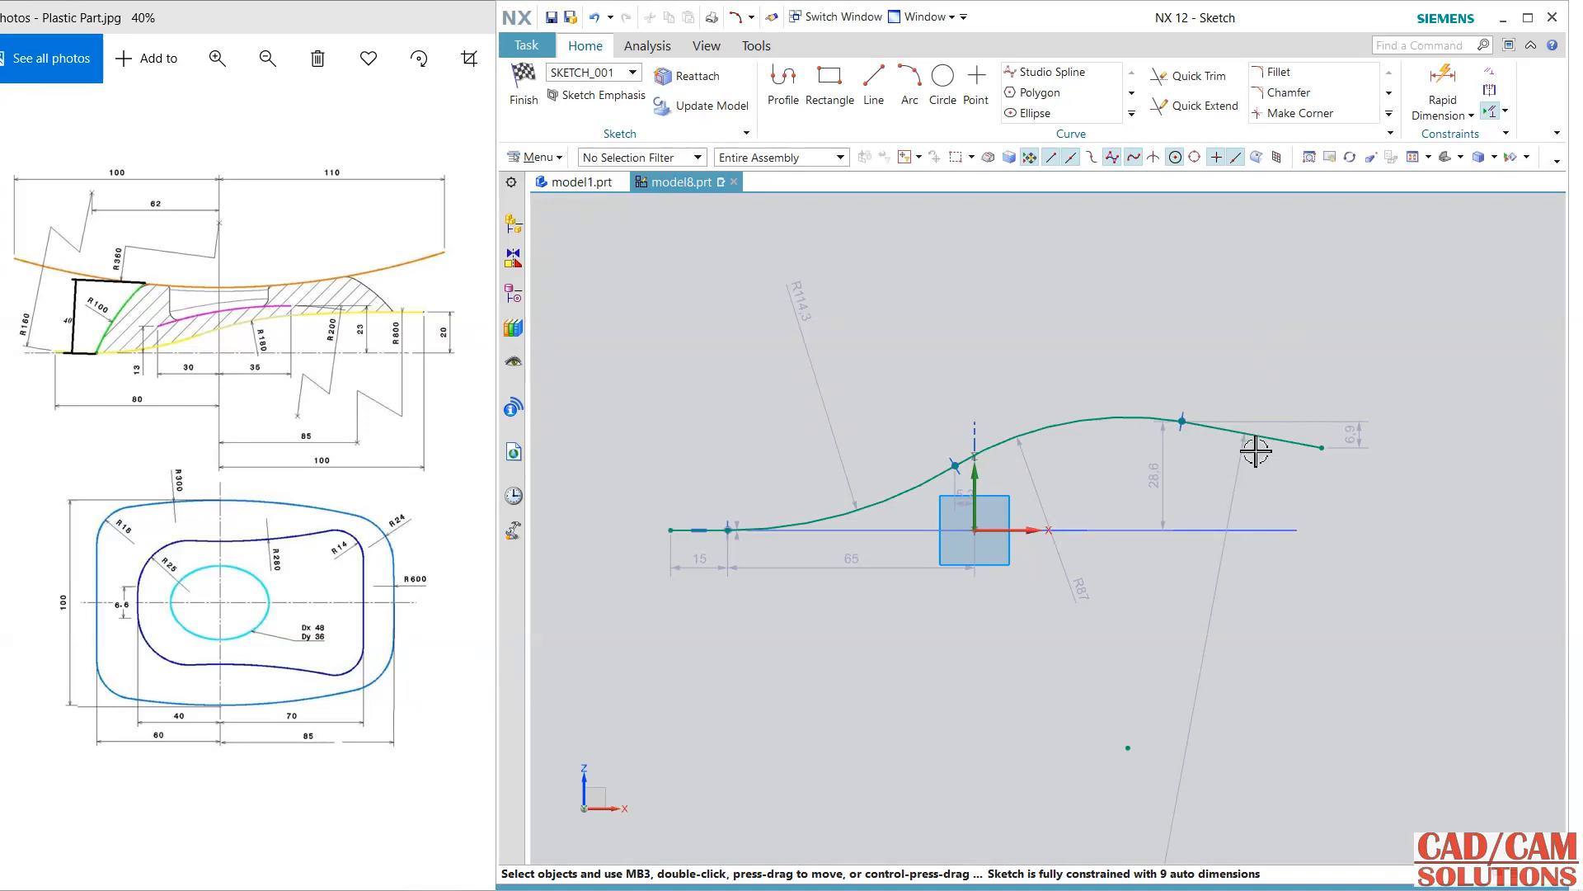
{"action": "left_click", "coordinate": [1271, 443]}
{"action": "left_click", "coordinate": [1254, 442]}
Step: Move the second arc's end to about X 37.8, Y 27.5, and sketch a third arc of about 74 mm radius from it
{"action": "left_click_drag", "start_coordinate": [1183, 421], "coordinate": [1118, 426]}
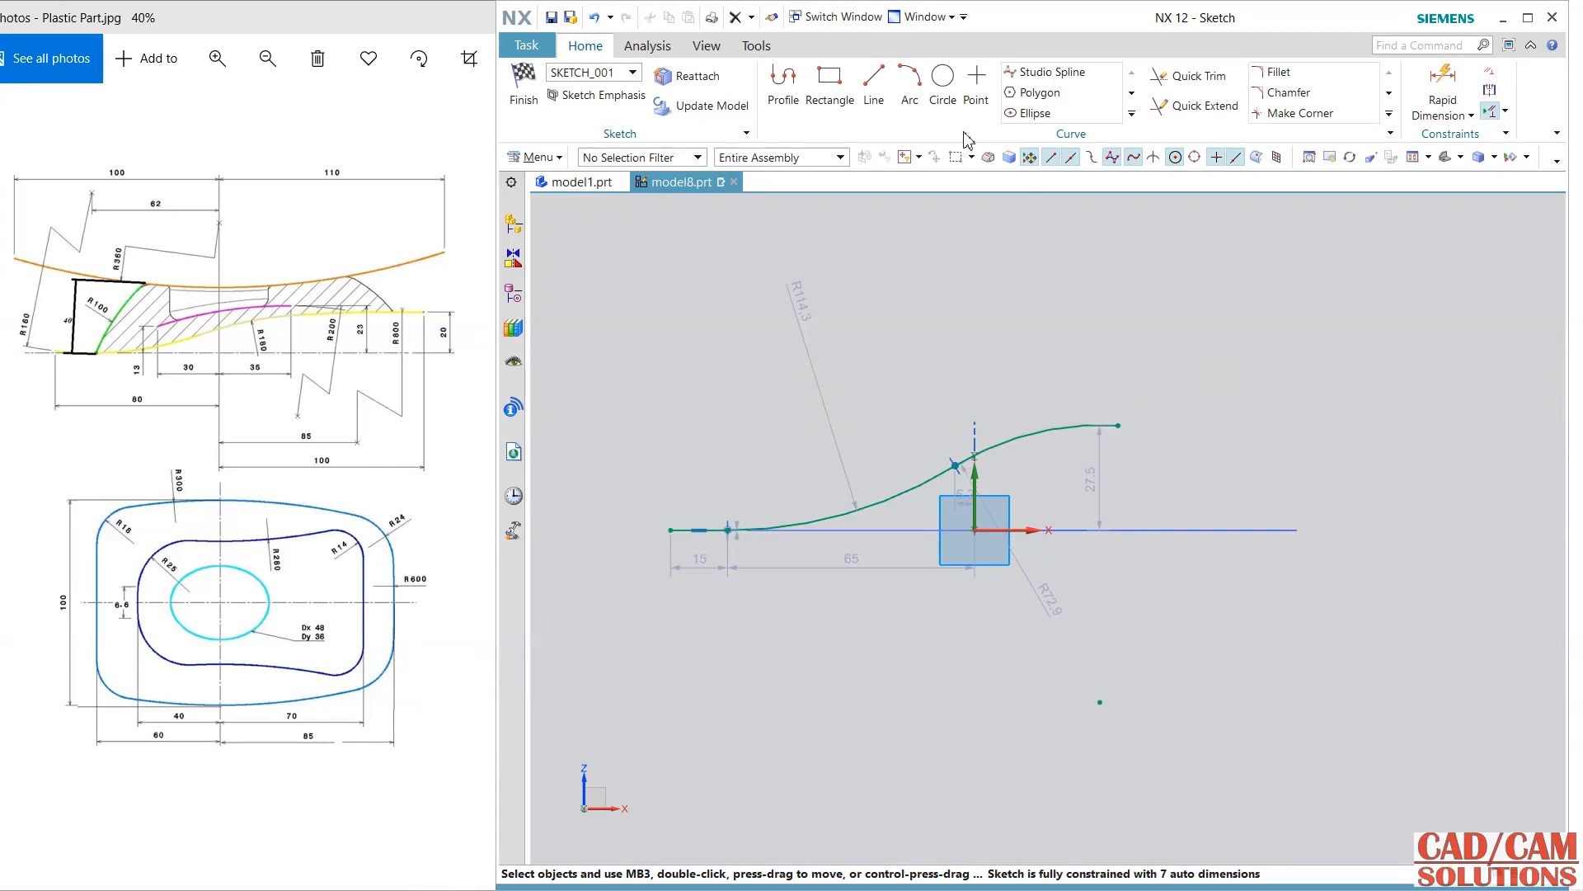
{"action": "left_click", "coordinate": [909, 83]}
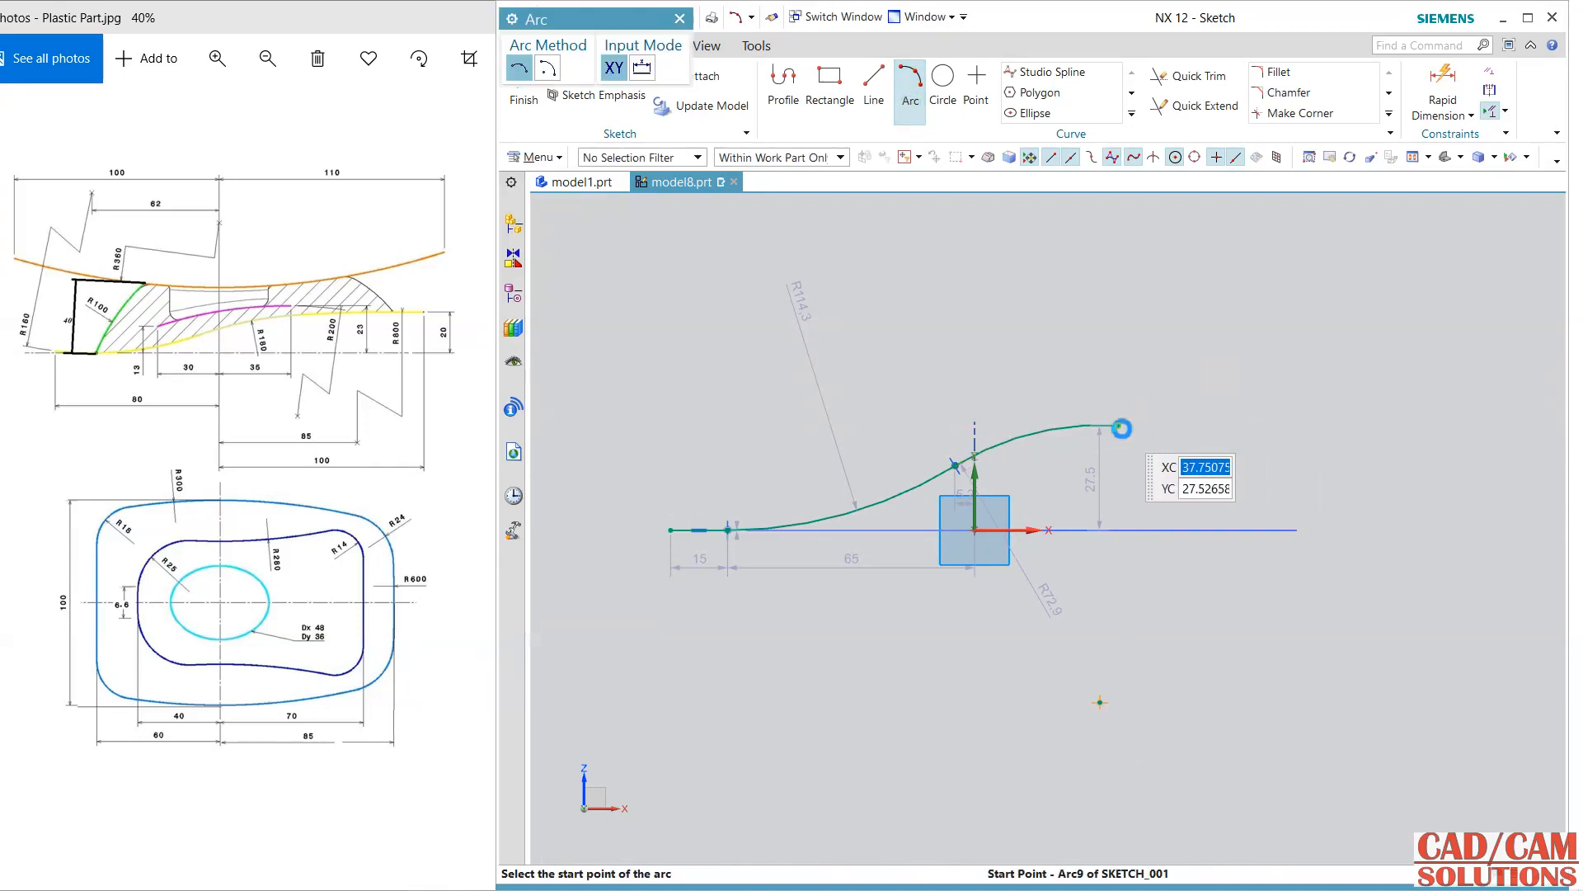
{"action": "left_click", "coordinate": [1120, 427]}
{"action": "left_click", "coordinate": [1351, 447]}
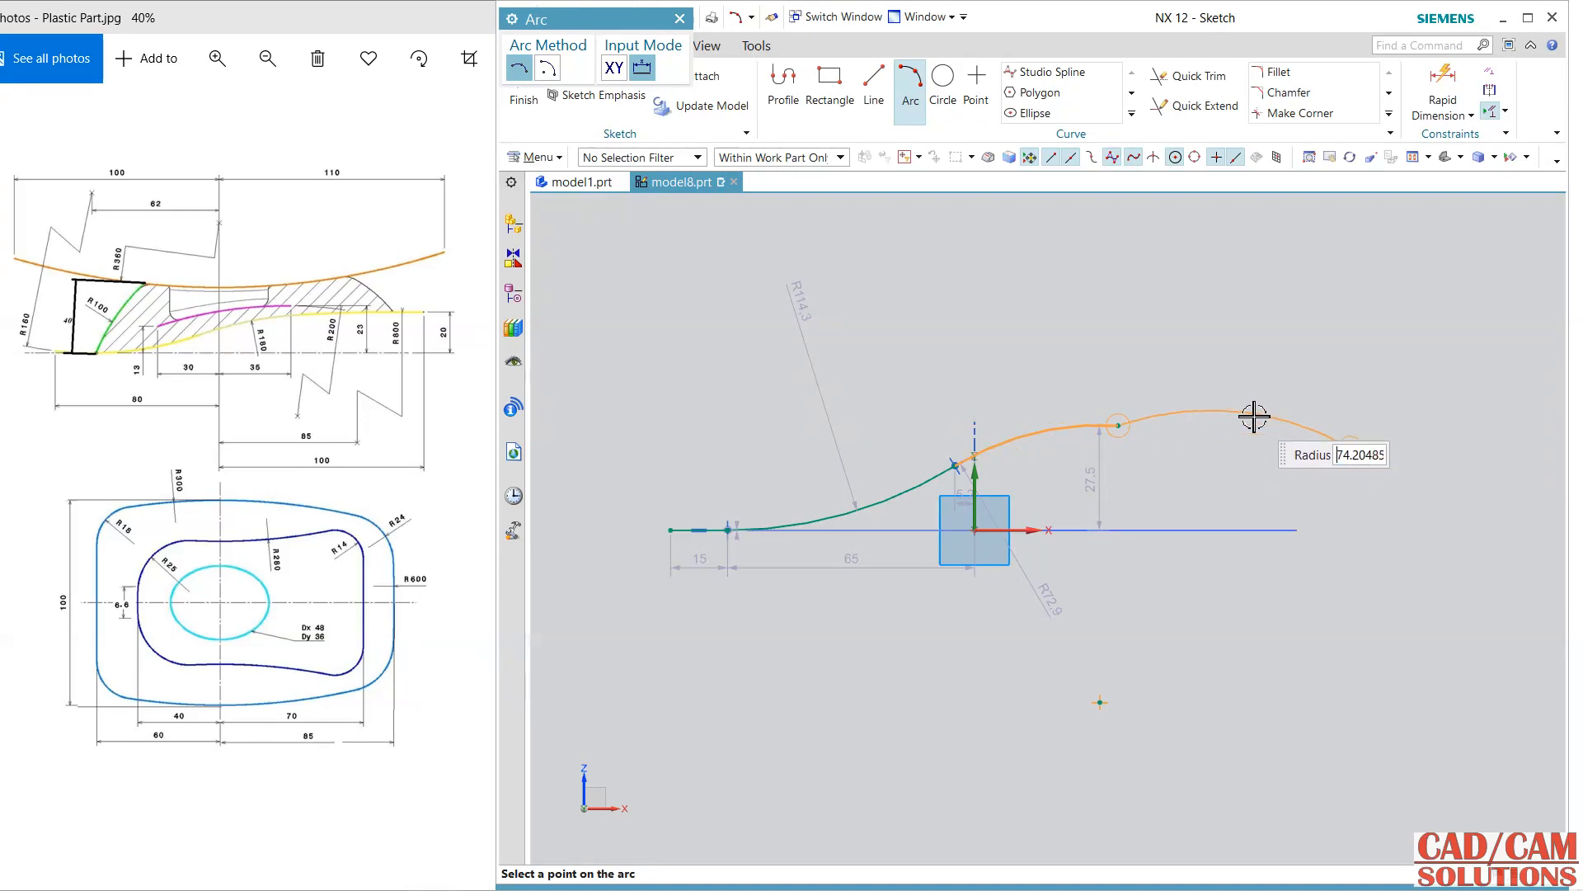
{"action": "left_click", "coordinate": [1253, 416]}
{"action": "key", "text": "Escape"}
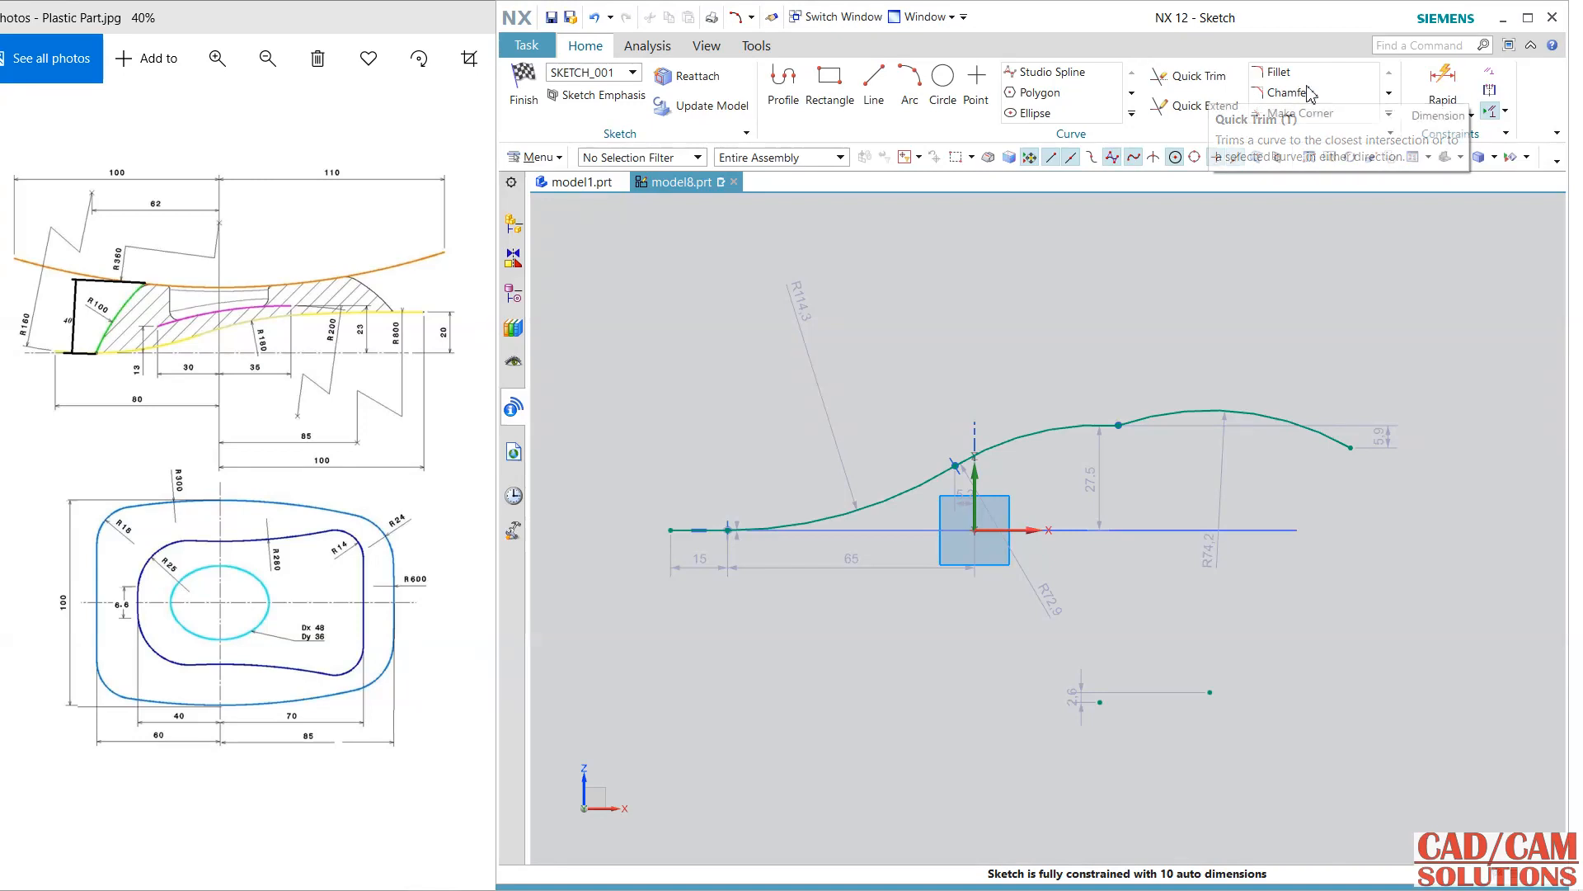
Step: Dimension the height of the third arc's free end above the horizontal axis as 20 mm
{"action": "left_click", "coordinate": [1452, 108]}
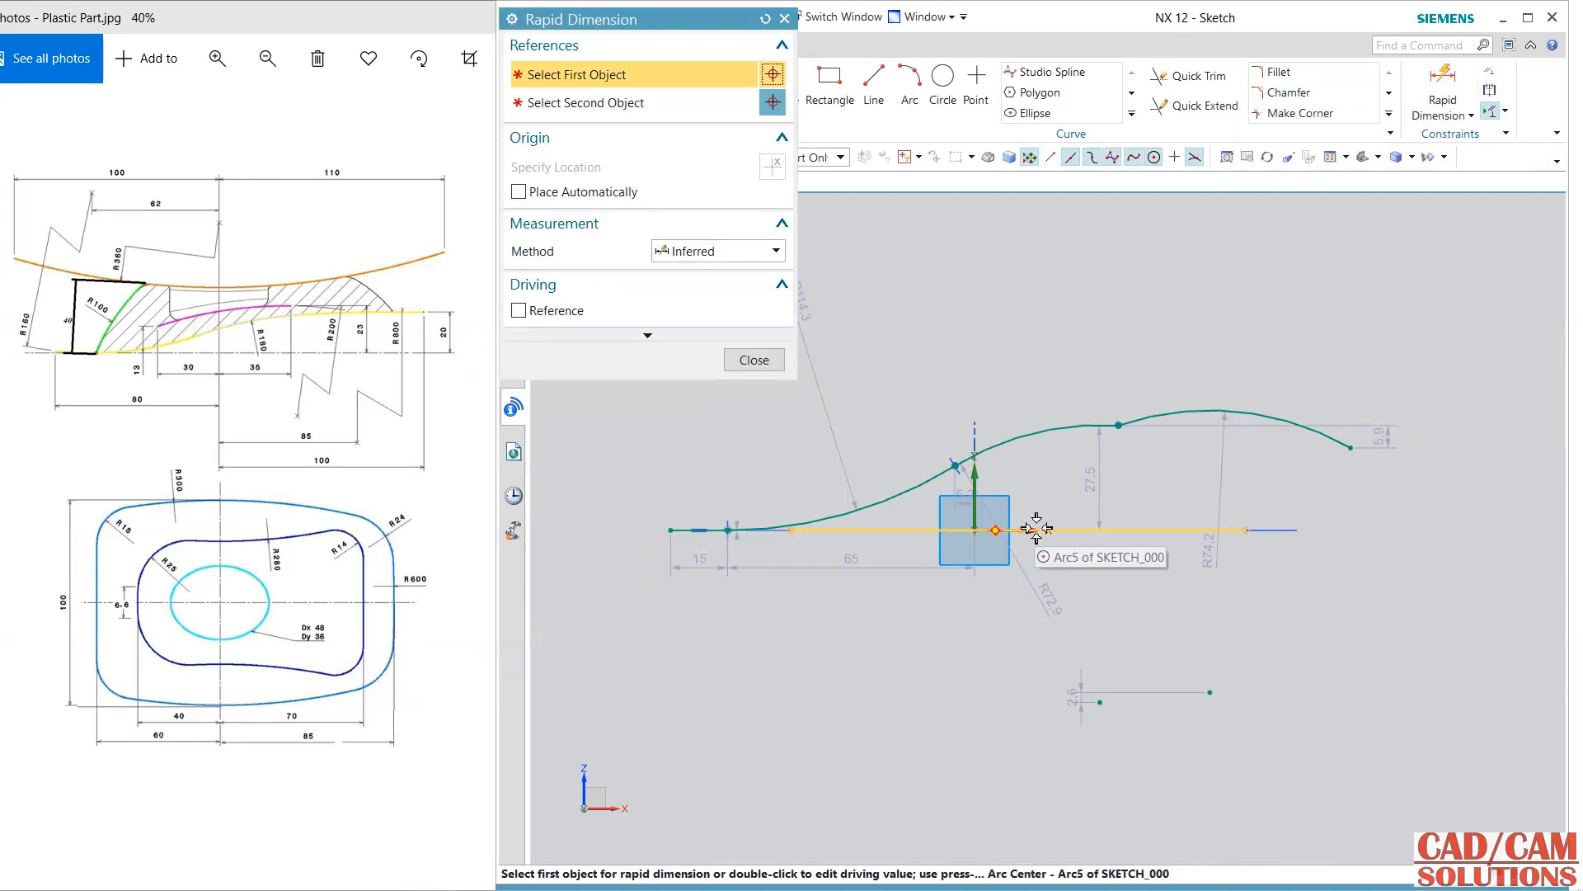
{"action": "left_click", "coordinate": [983, 528]}
{"action": "left_click", "coordinate": [1353, 451]}
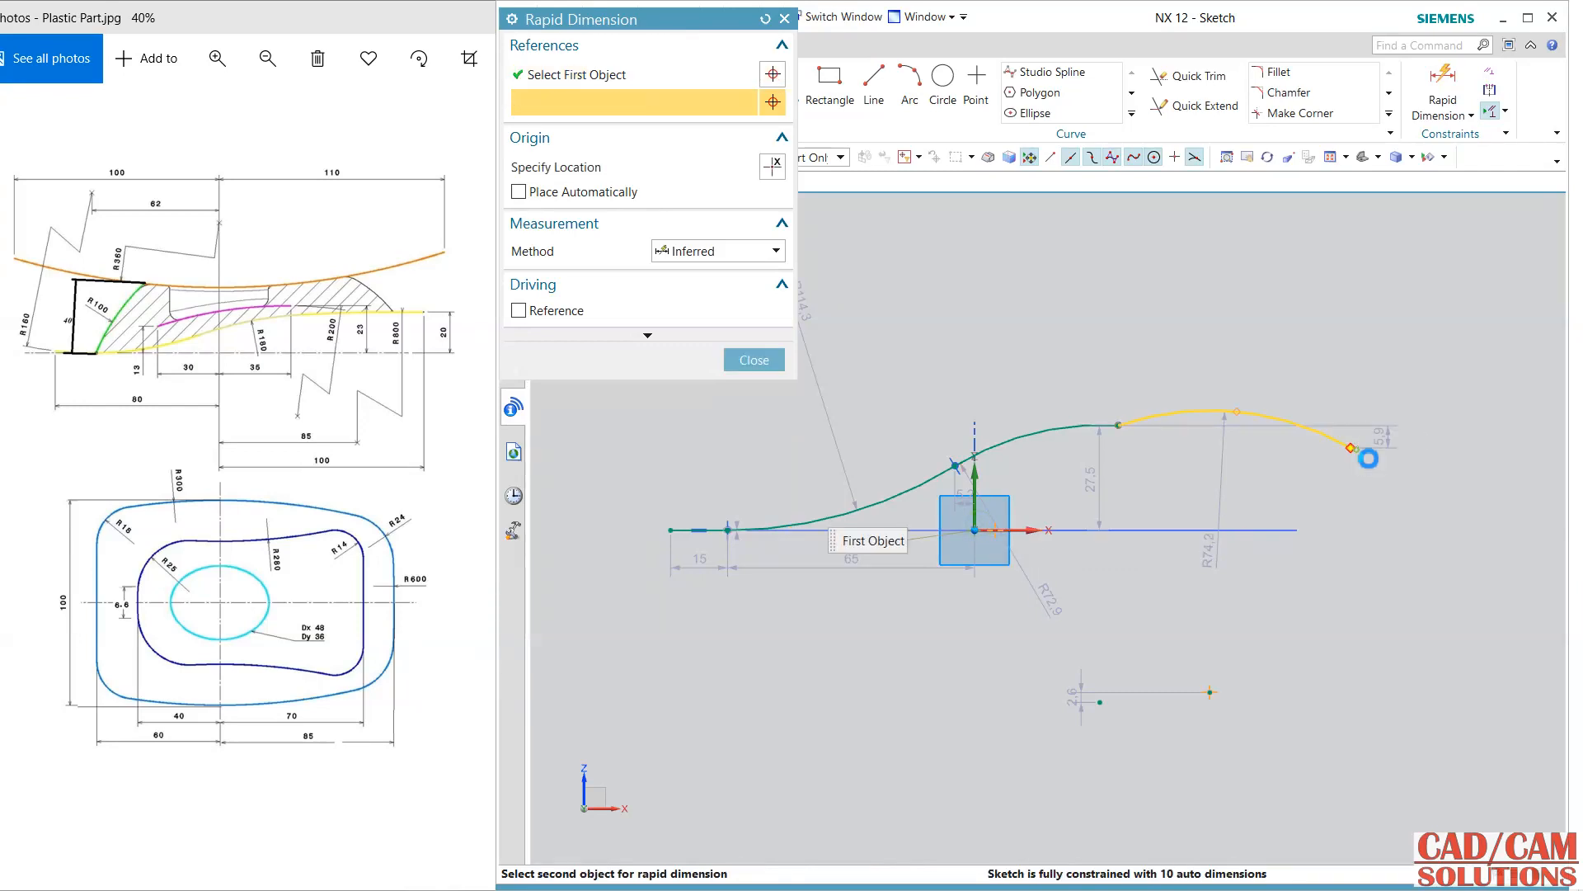
{"action": "left_click", "coordinate": [1476, 487]}
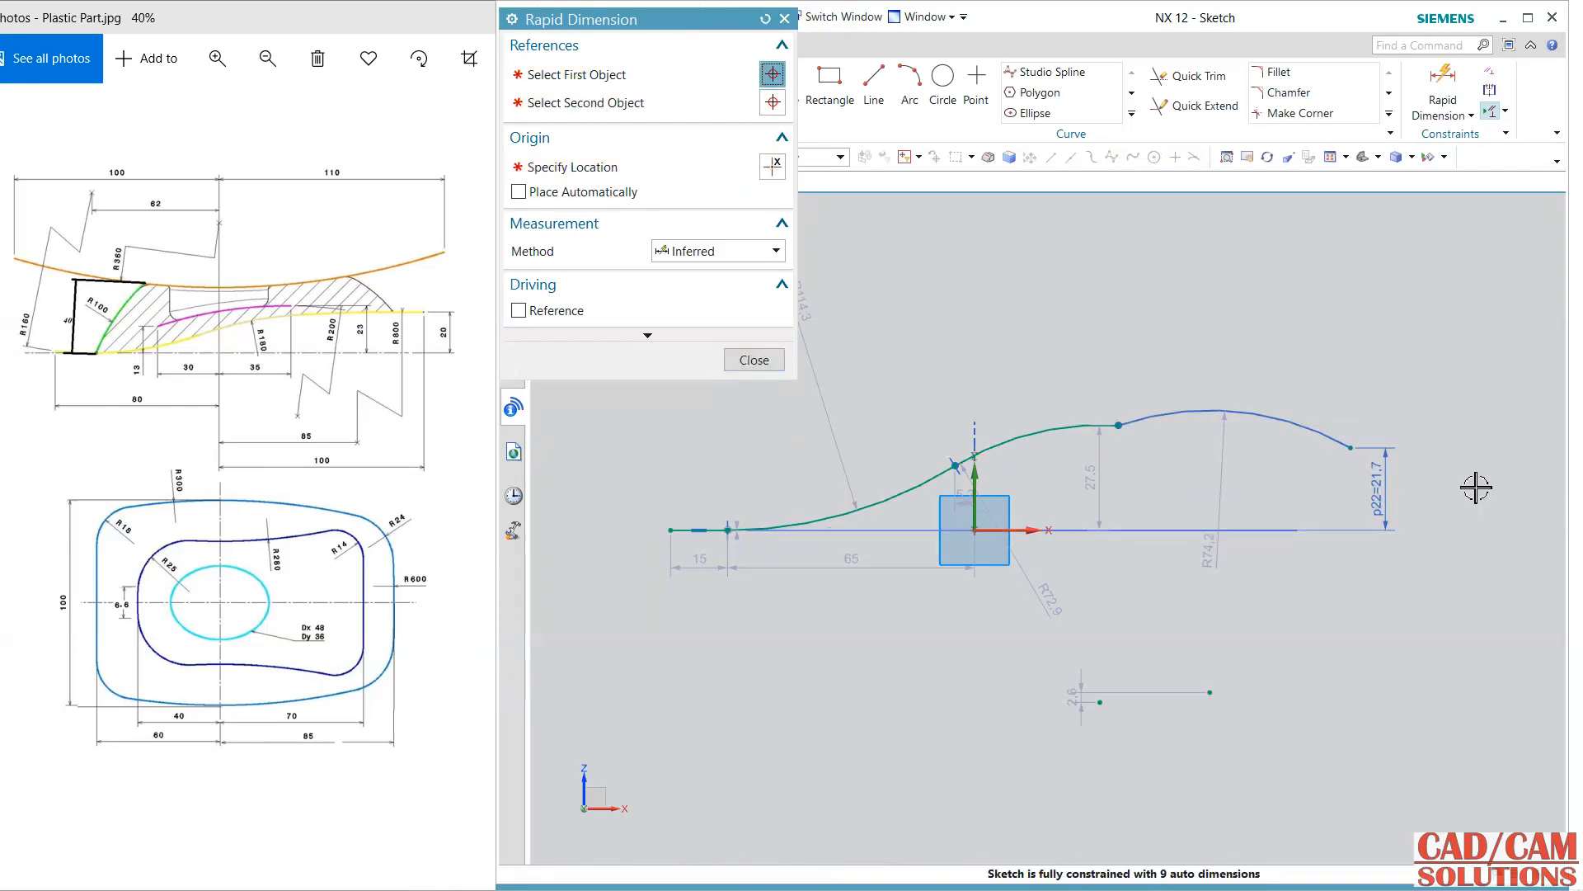
{"action": "type", "text": "20"}
{"action": "key", "text": "Return"}
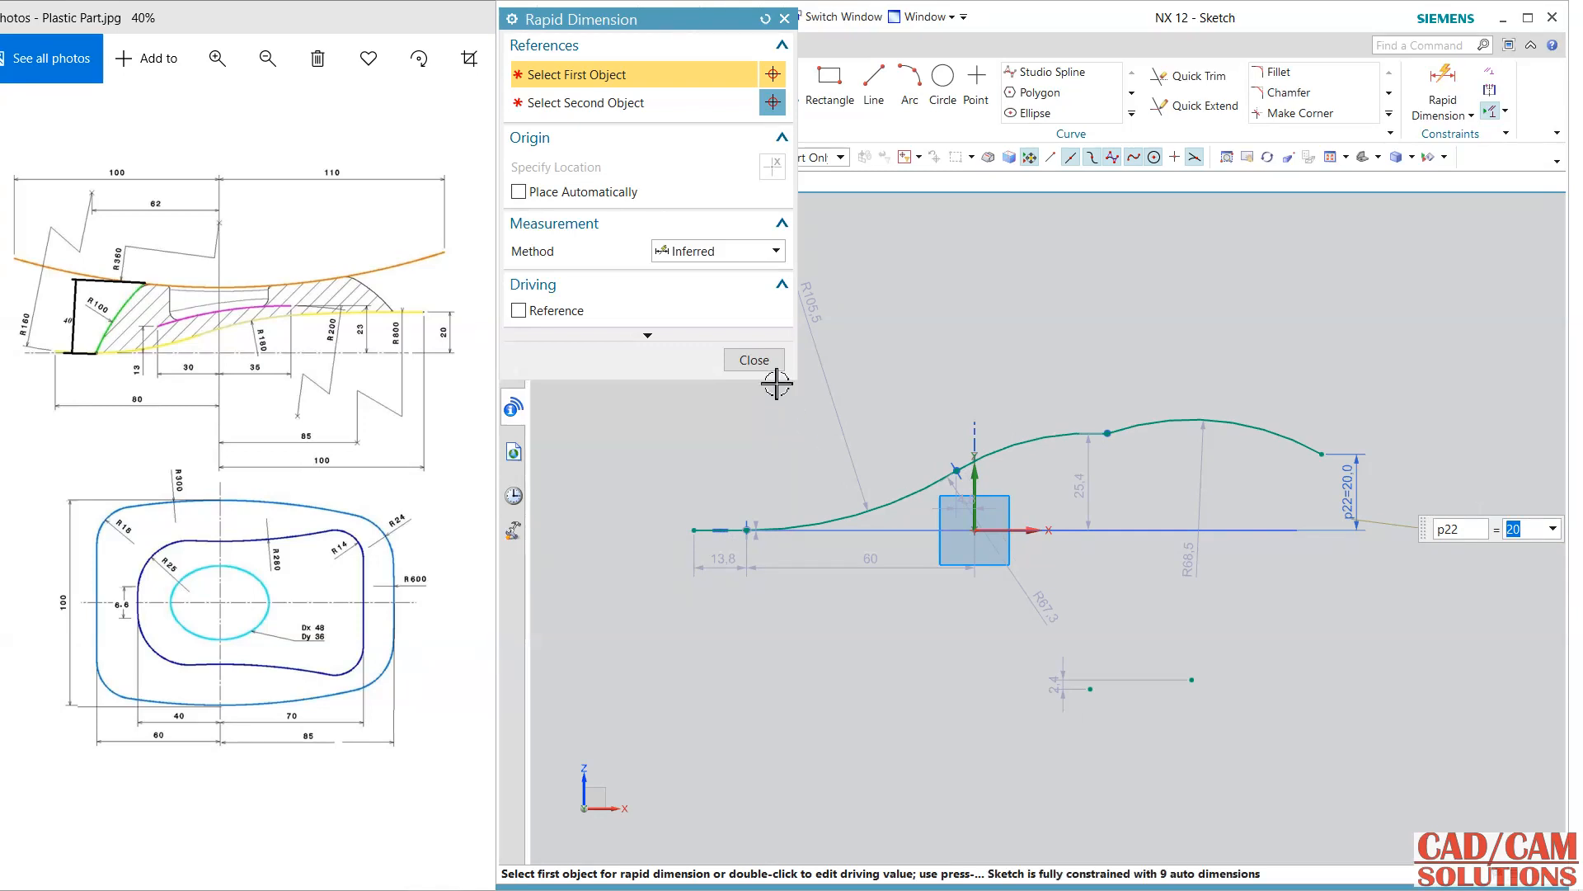
Step: Dimension the horizontal distance from the vertical axis to the straight line's outer end as 80 mm
{"action": "left_click", "coordinate": [975, 499]}
{"action": "left_click", "coordinate": [696, 530]}
{"action": "left_click", "coordinate": [819, 616]}
{"action": "type", "text": "80"}
{"action": "key", "text": "Return"}
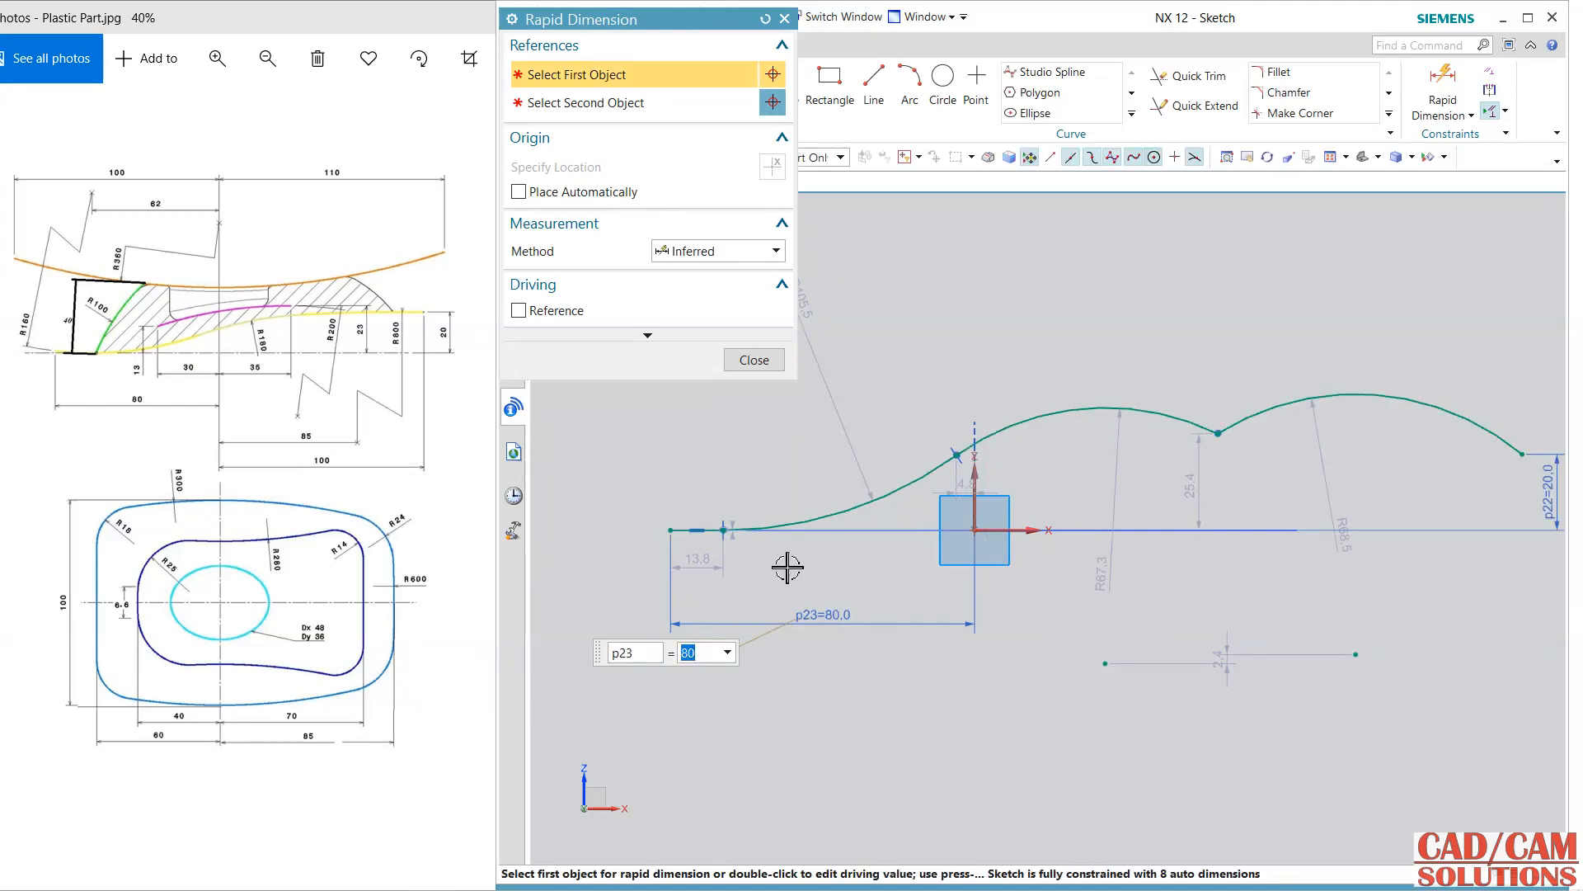
Step: Dimension the horizontal distance from the vertical axis to the third arc's free end as 100 mm
{"action": "left_click", "coordinate": [975, 436]}
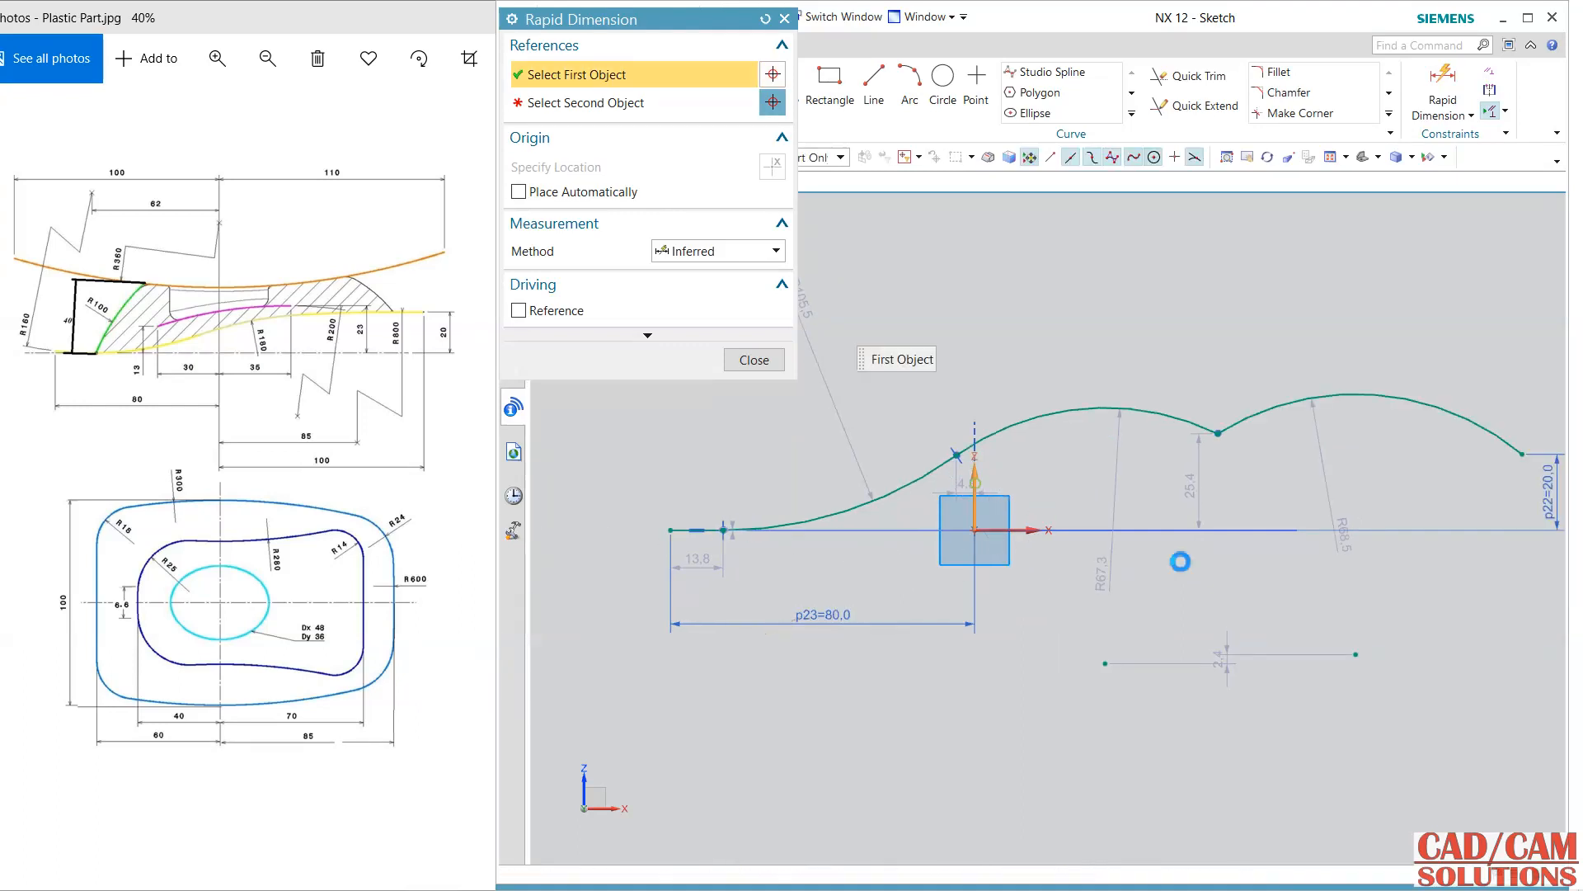
{"action": "left_click", "coordinate": [1522, 456]}
{"action": "left_click", "coordinate": [1338, 619]}
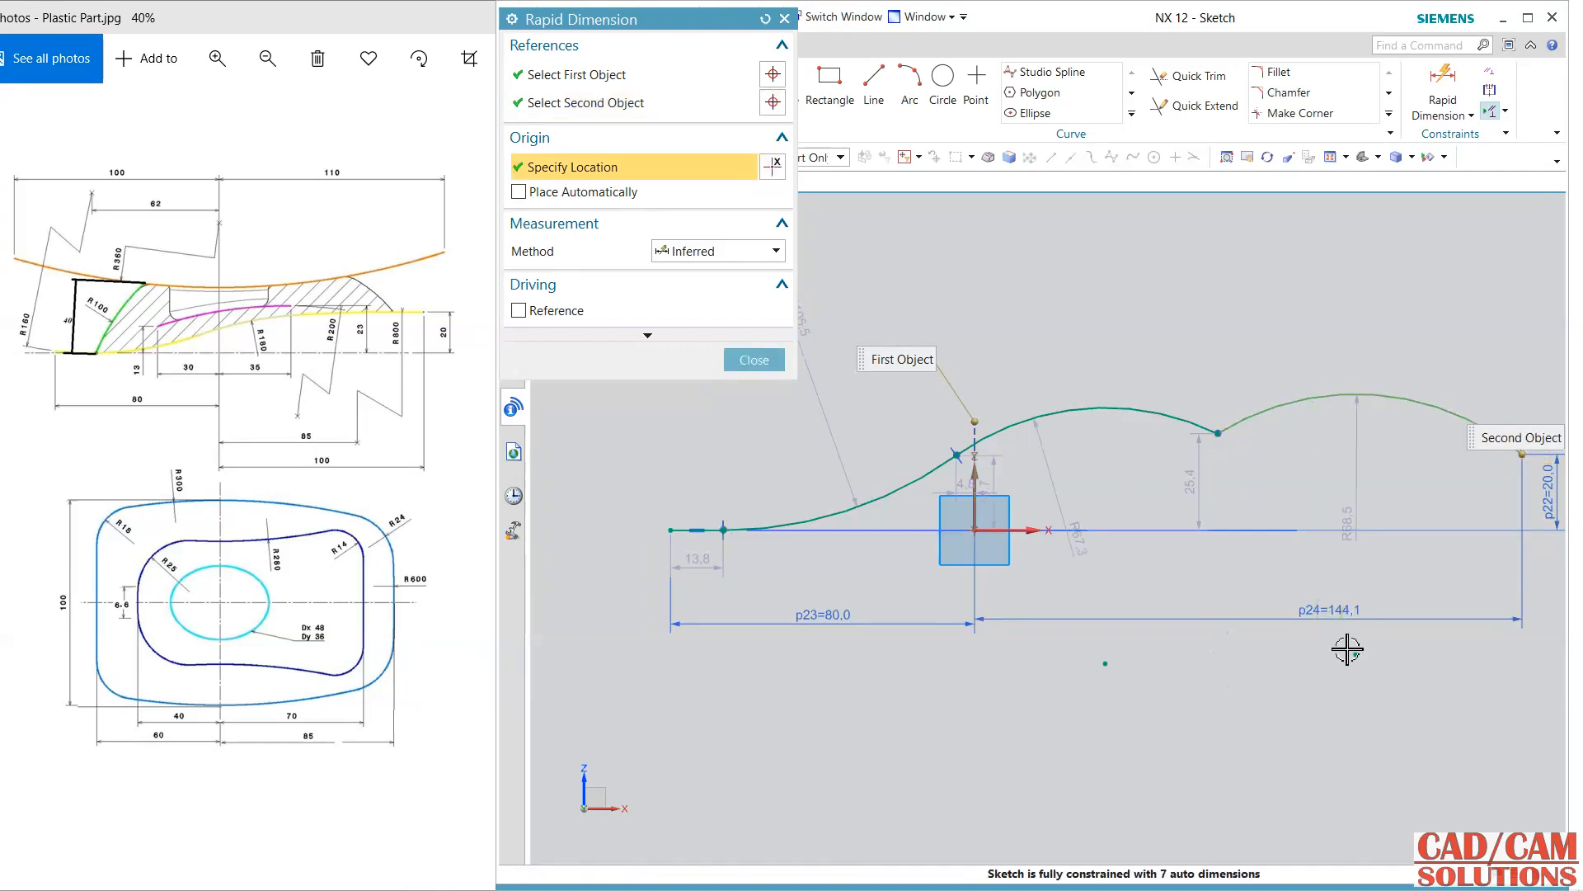
{"action": "type", "text": "100"}
{"action": "key", "text": "Return"}
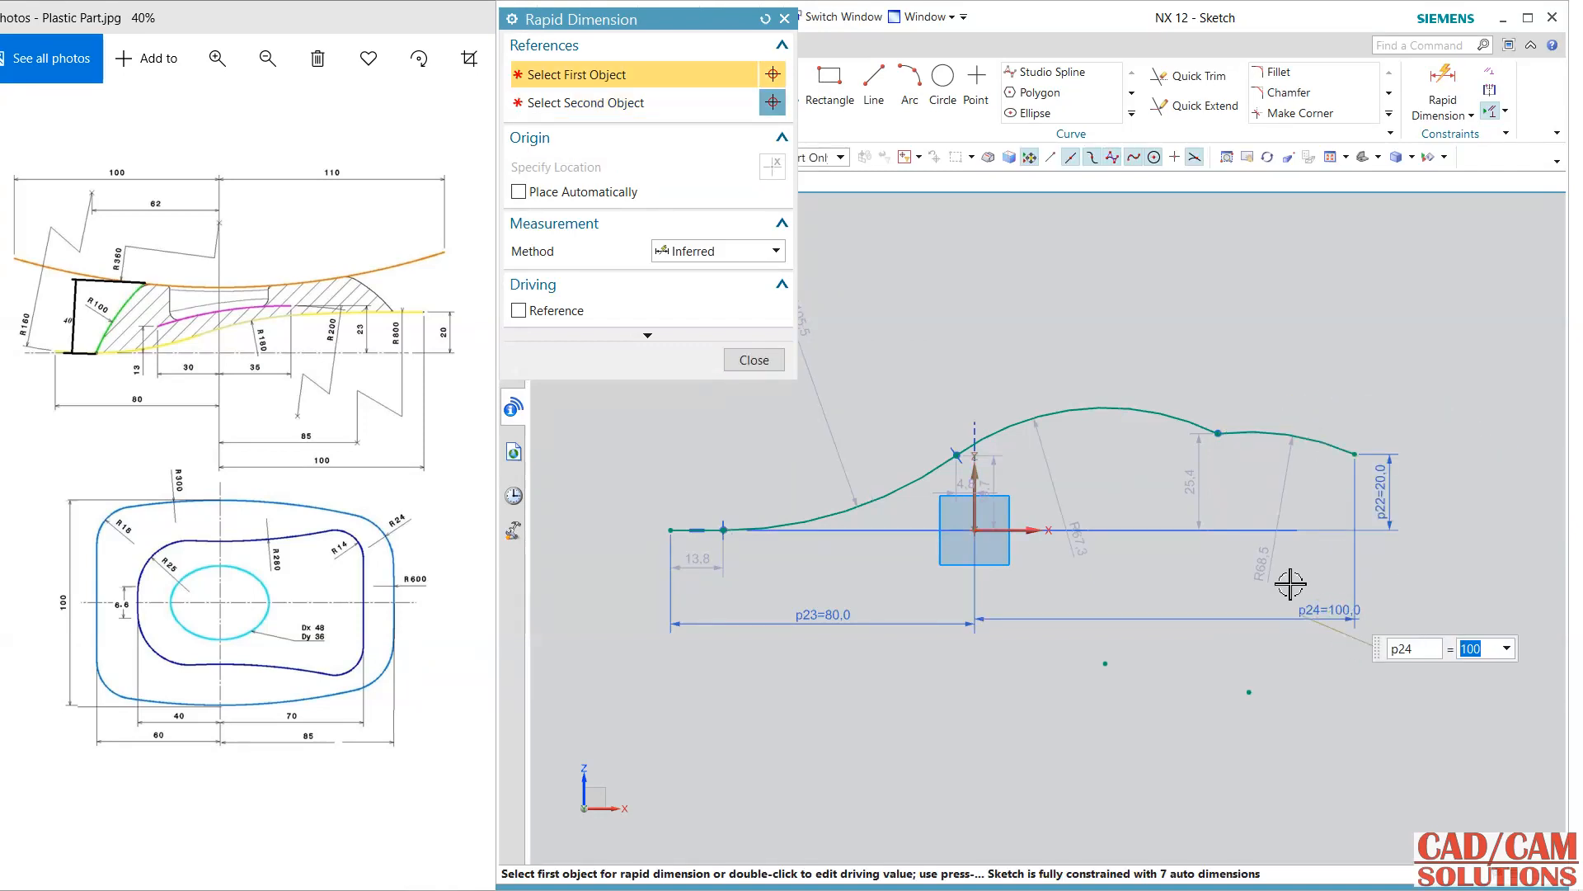
{"action": "left_click", "coordinate": [754, 360]}
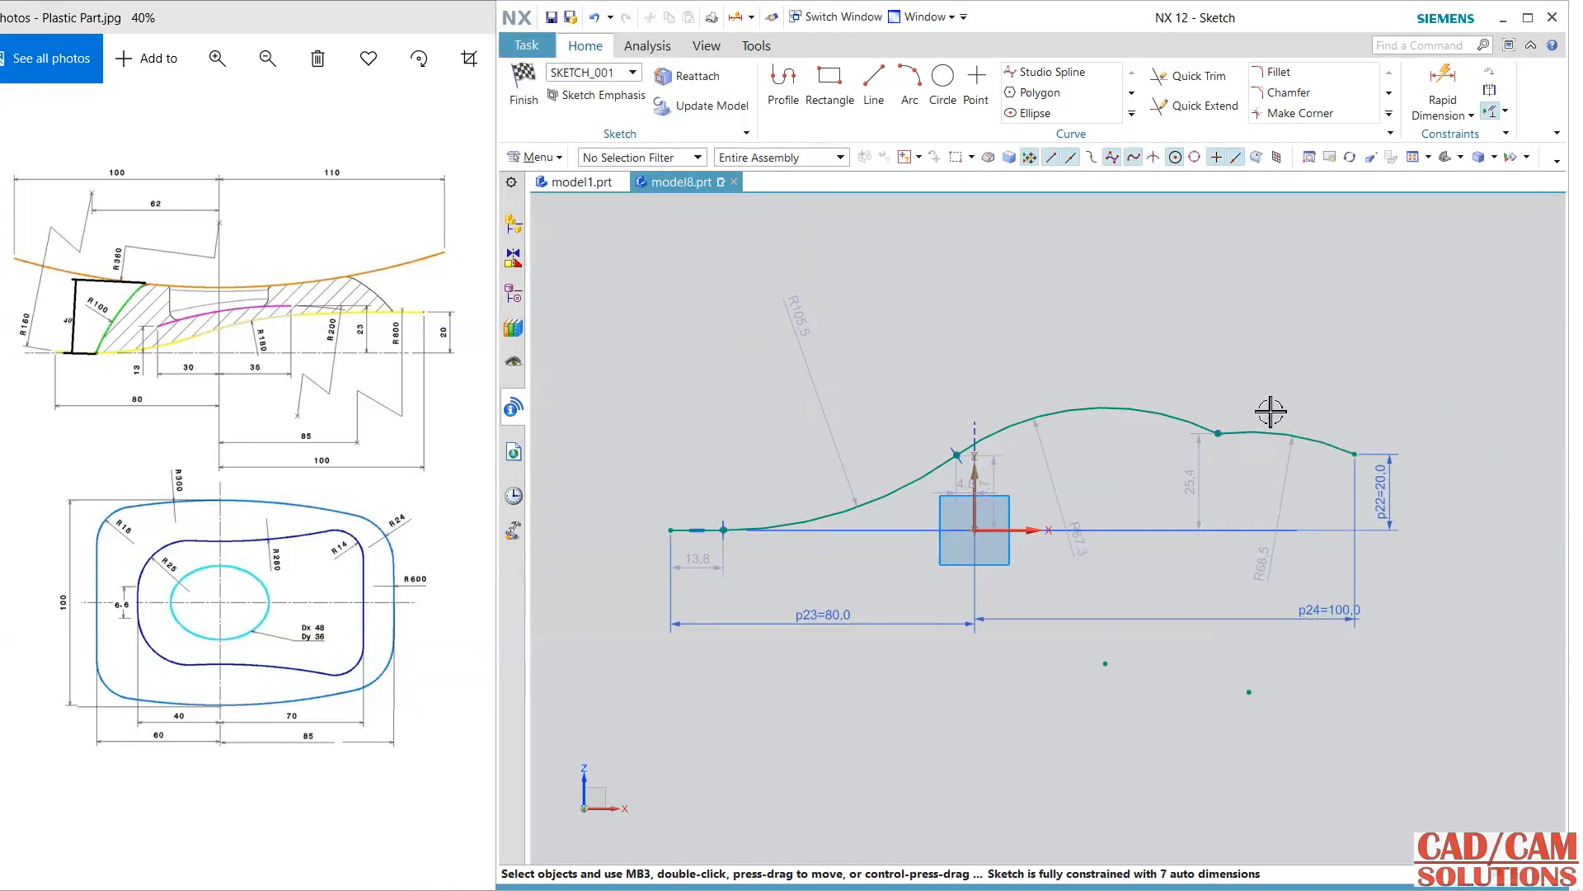
Step: Try to make the second and third arcs tangent, and undo the constraint
{"action": "left_click", "coordinate": [1254, 431]}
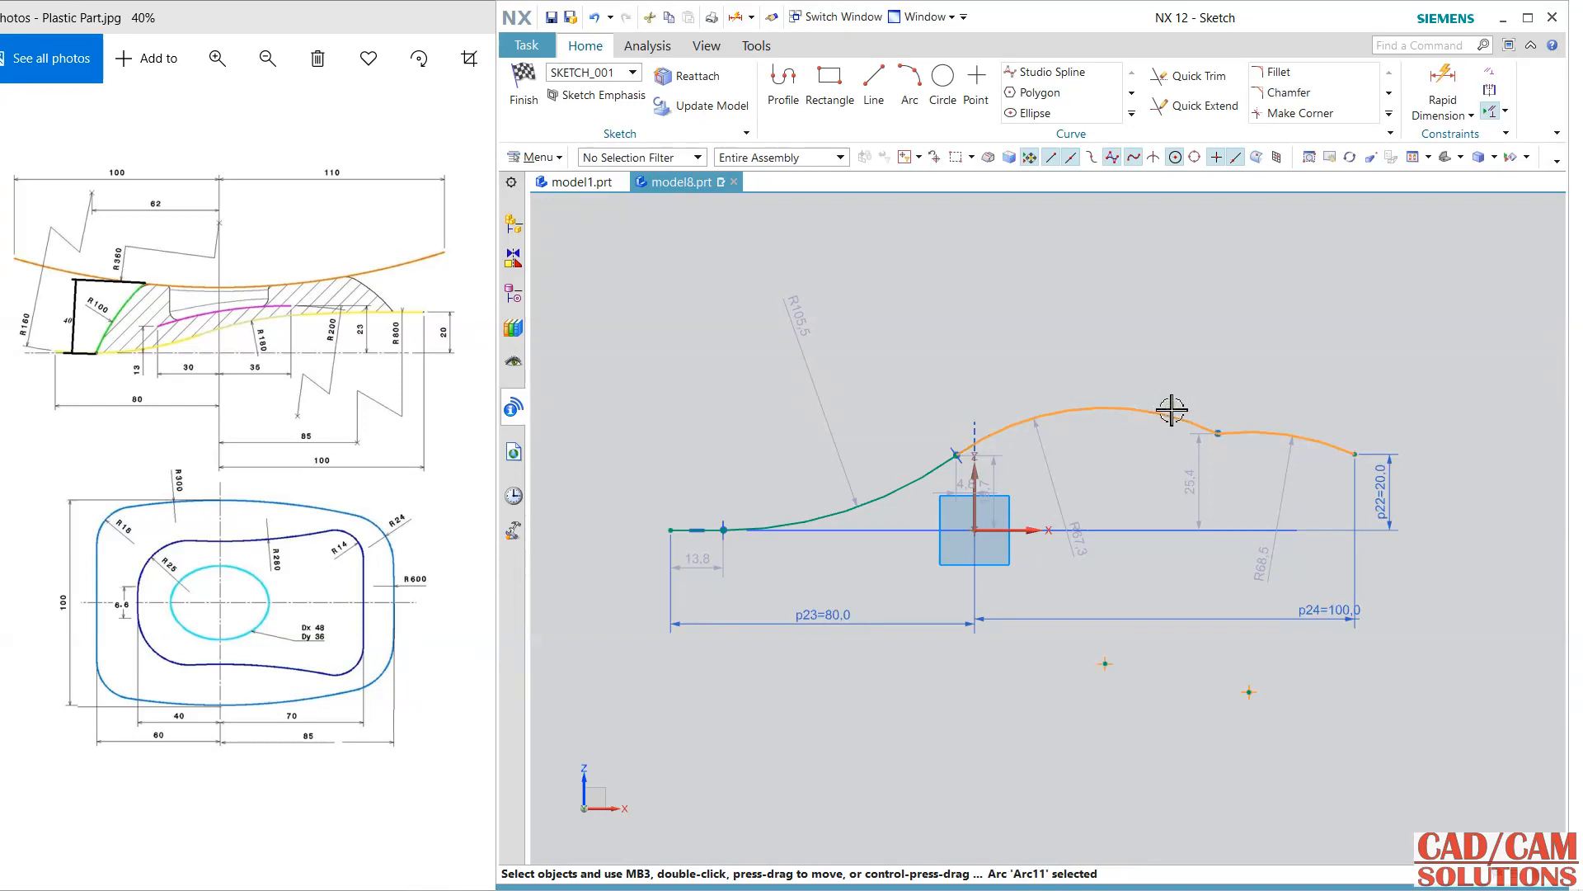
{"action": "left_click", "coordinate": [1172, 414]}
{"action": "left_click", "coordinate": [1334, 354]}
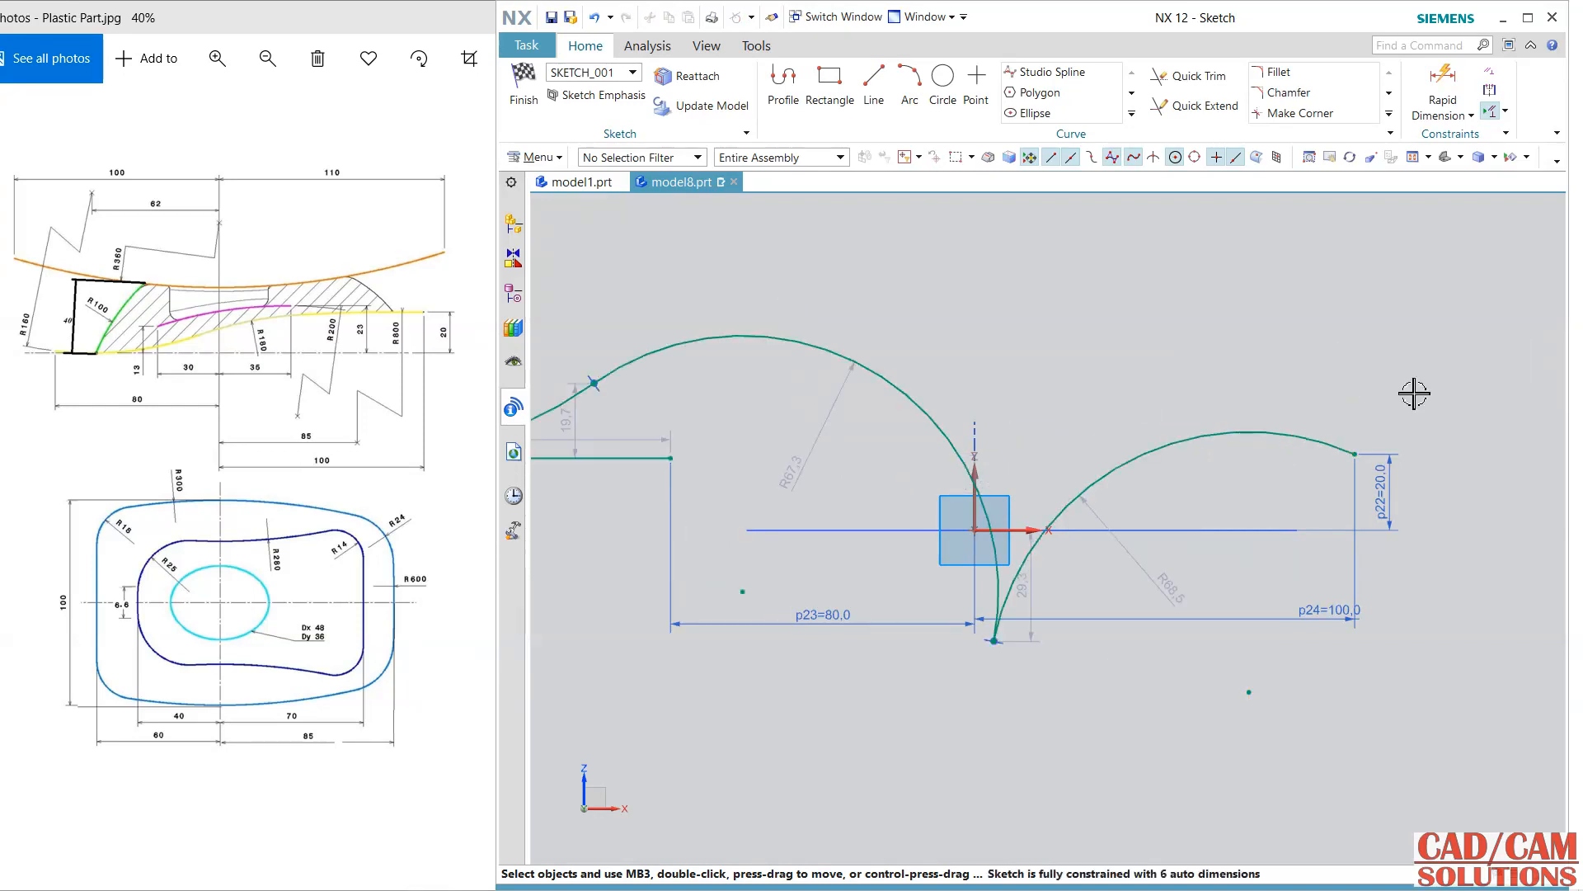
{"action": "left_click", "coordinate": [594, 18]}
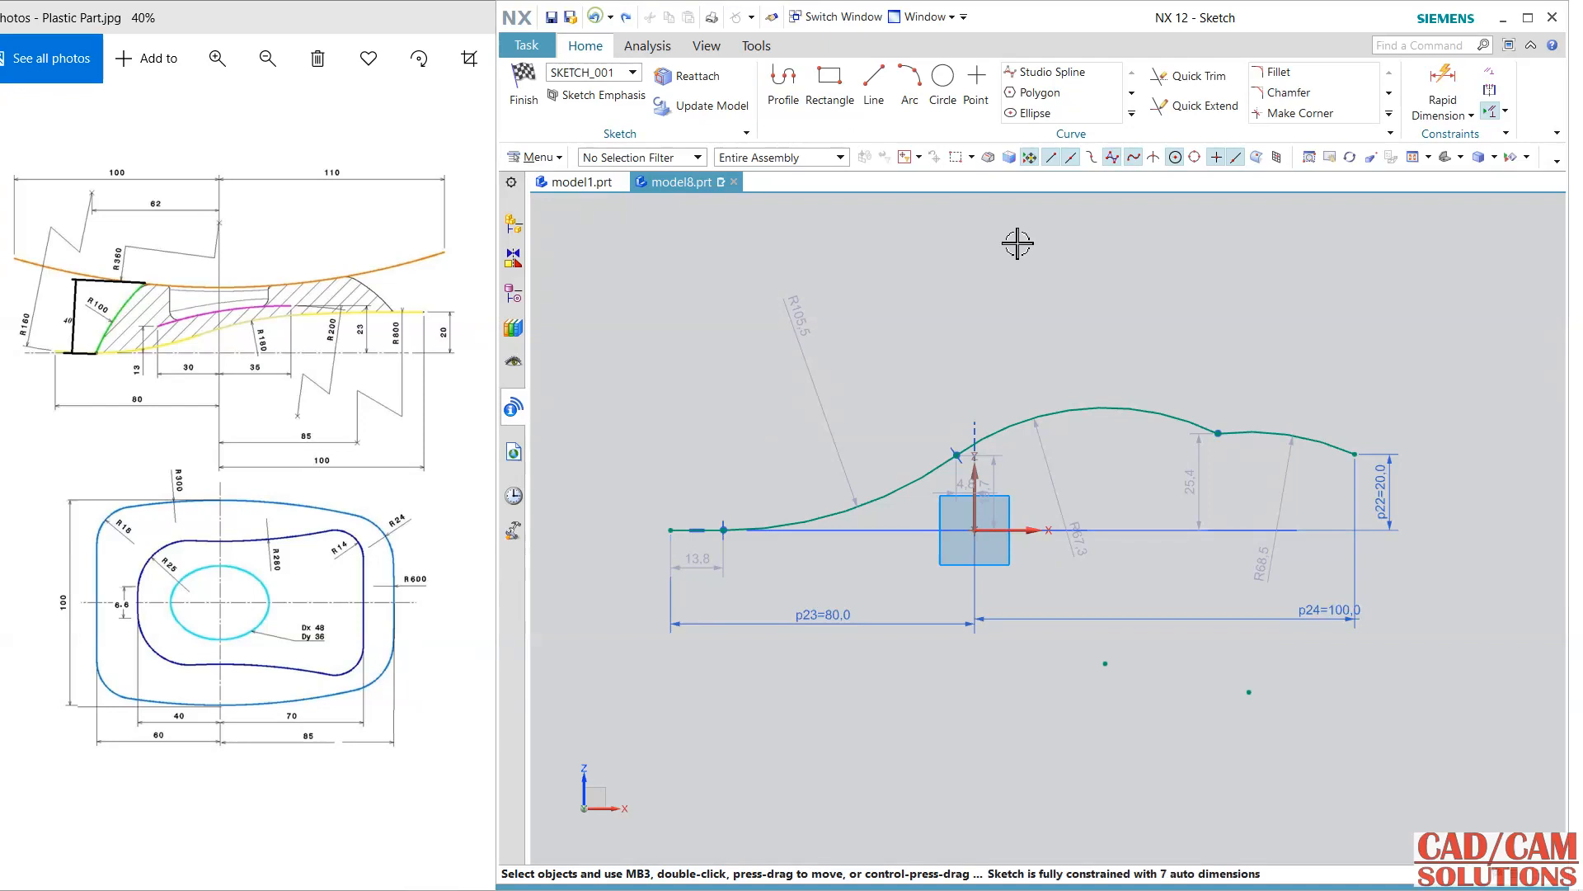
Step: Lower the junction of the first two arcs to flatten them to about 155 and 203 mm radius, and make the second and third arcs tangent
{"action": "left_click_drag", "start_coordinate": [981, 453], "coordinate": [921, 499]}
{"action": "left_click", "coordinate": [1230, 400]}
{"action": "left_click", "coordinate": [1152, 438]}
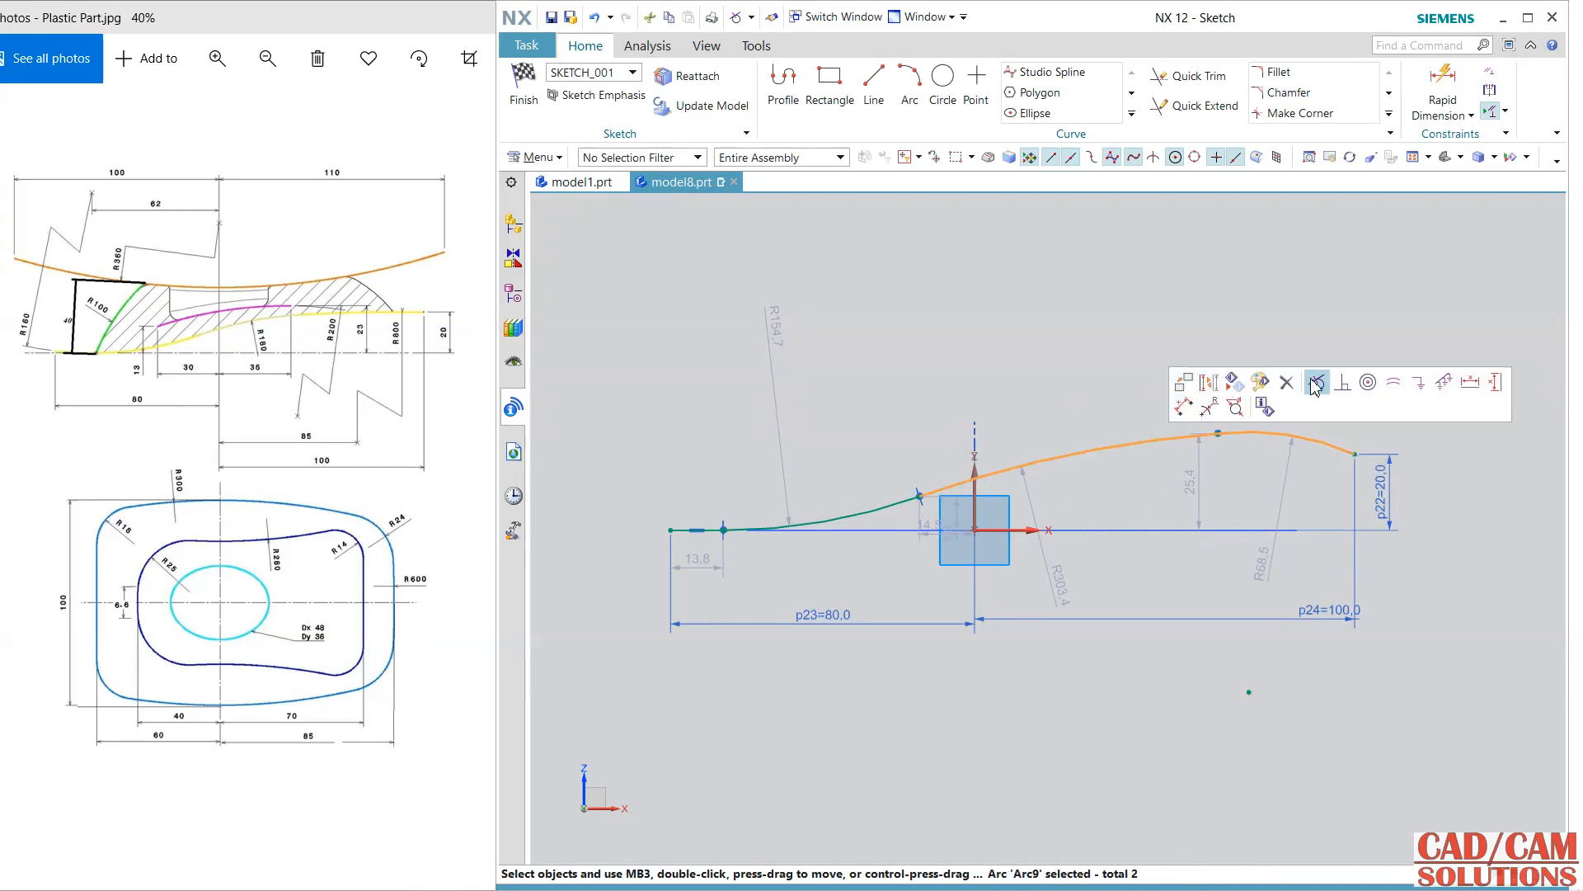
{"action": "left_click", "coordinate": [1316, 382]}
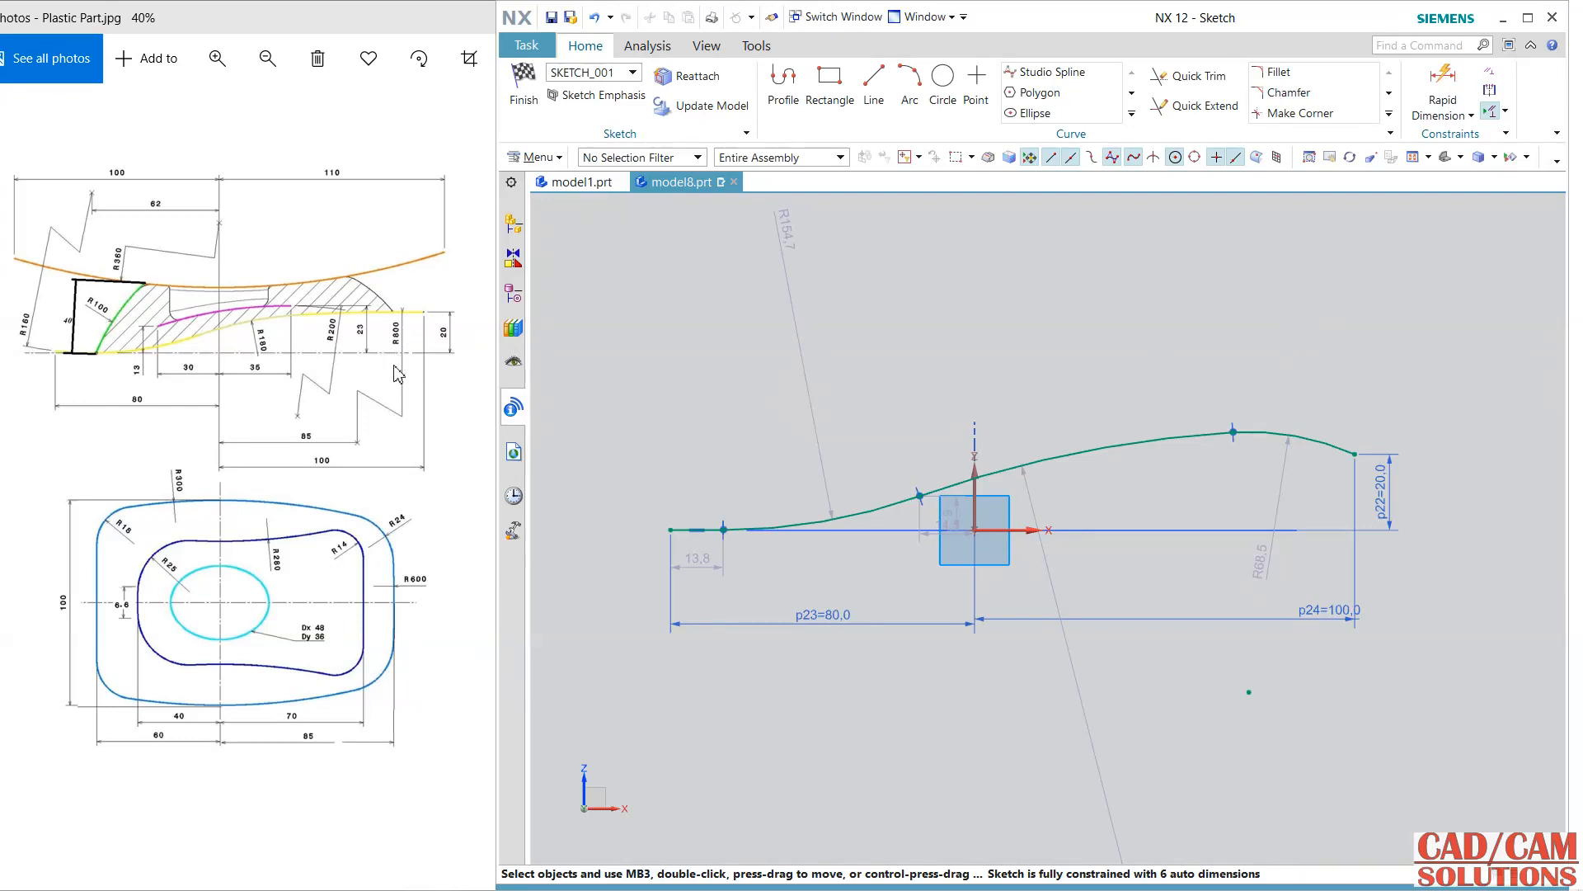
Step: Try to set the third arc's radius to 800 mm, and undo the change
{"action": "double_click", "coordinate": [1266, 558]}
{"action": "type", "text": "800"}
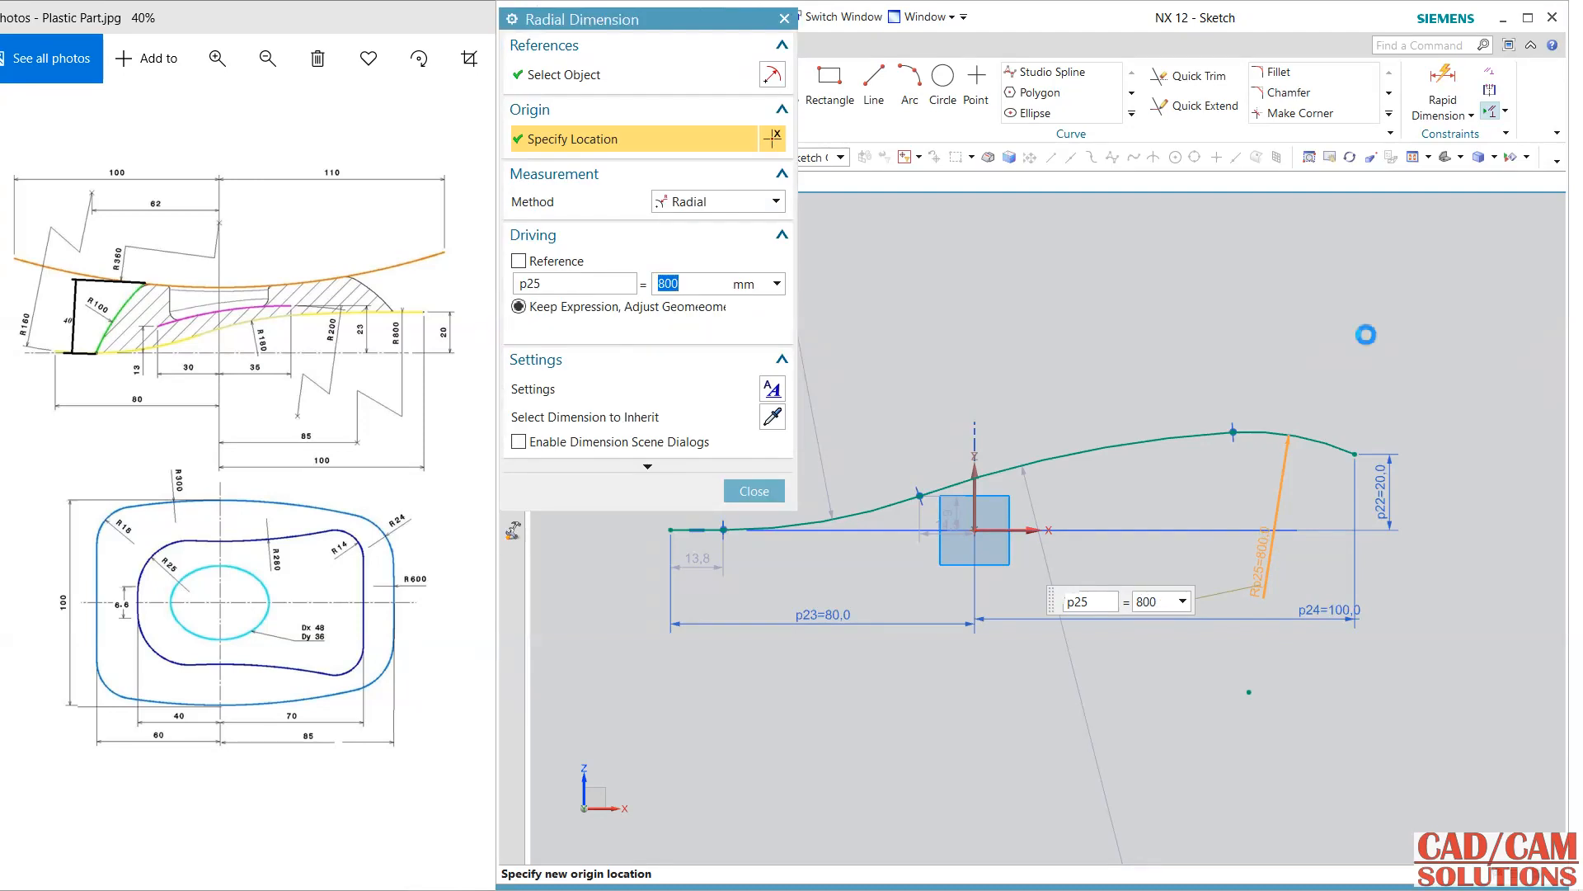
{"action": "key", "text": "Return"}
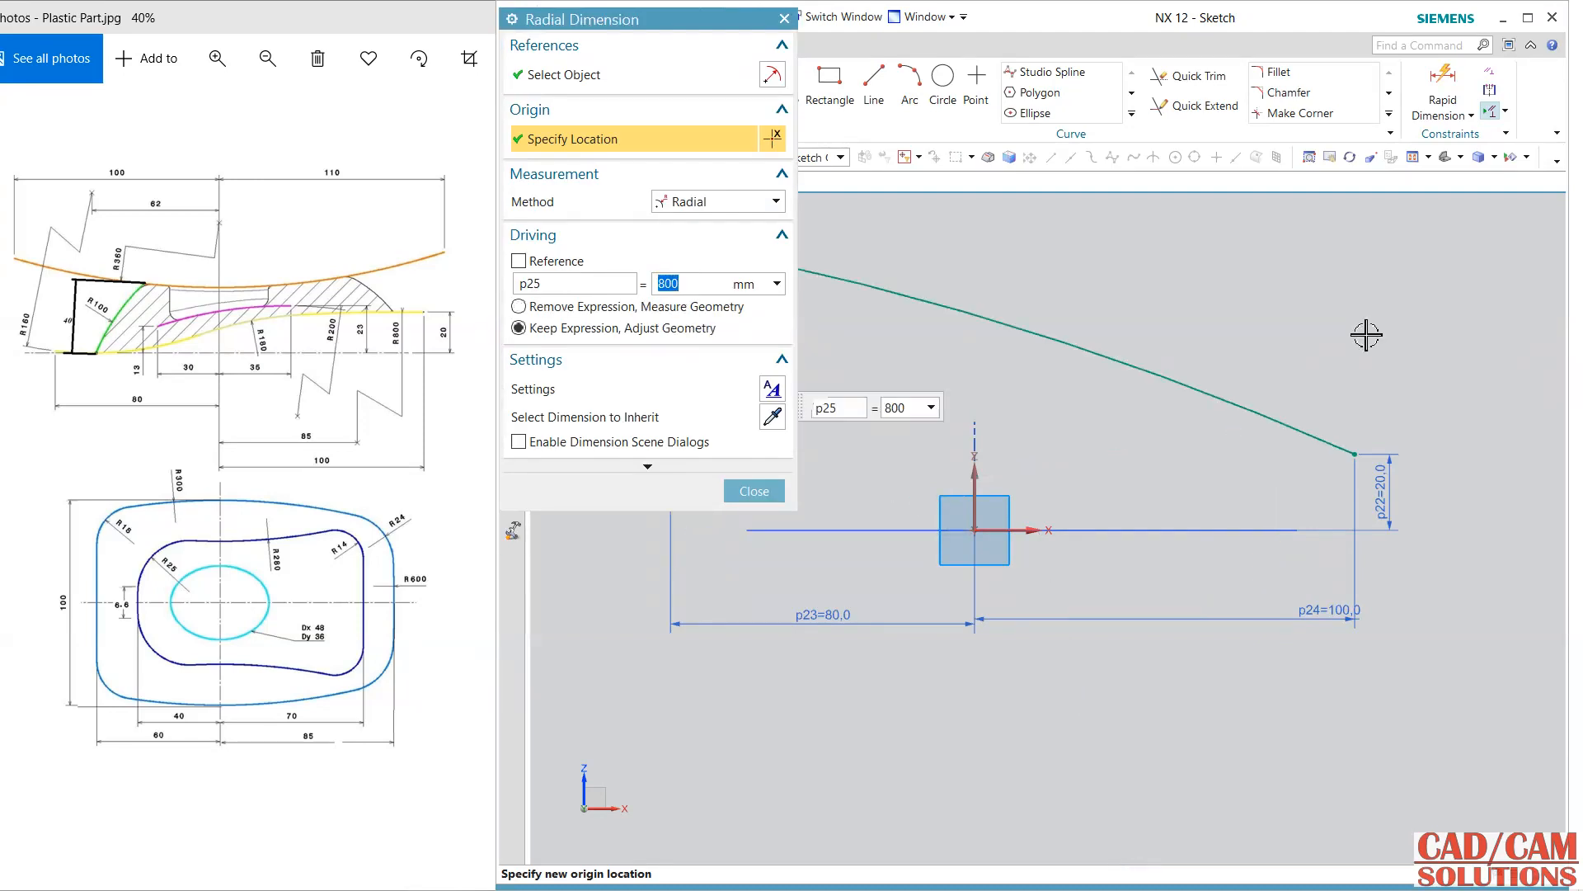
{"action": "left_click", "coordinate": [755, 491]}
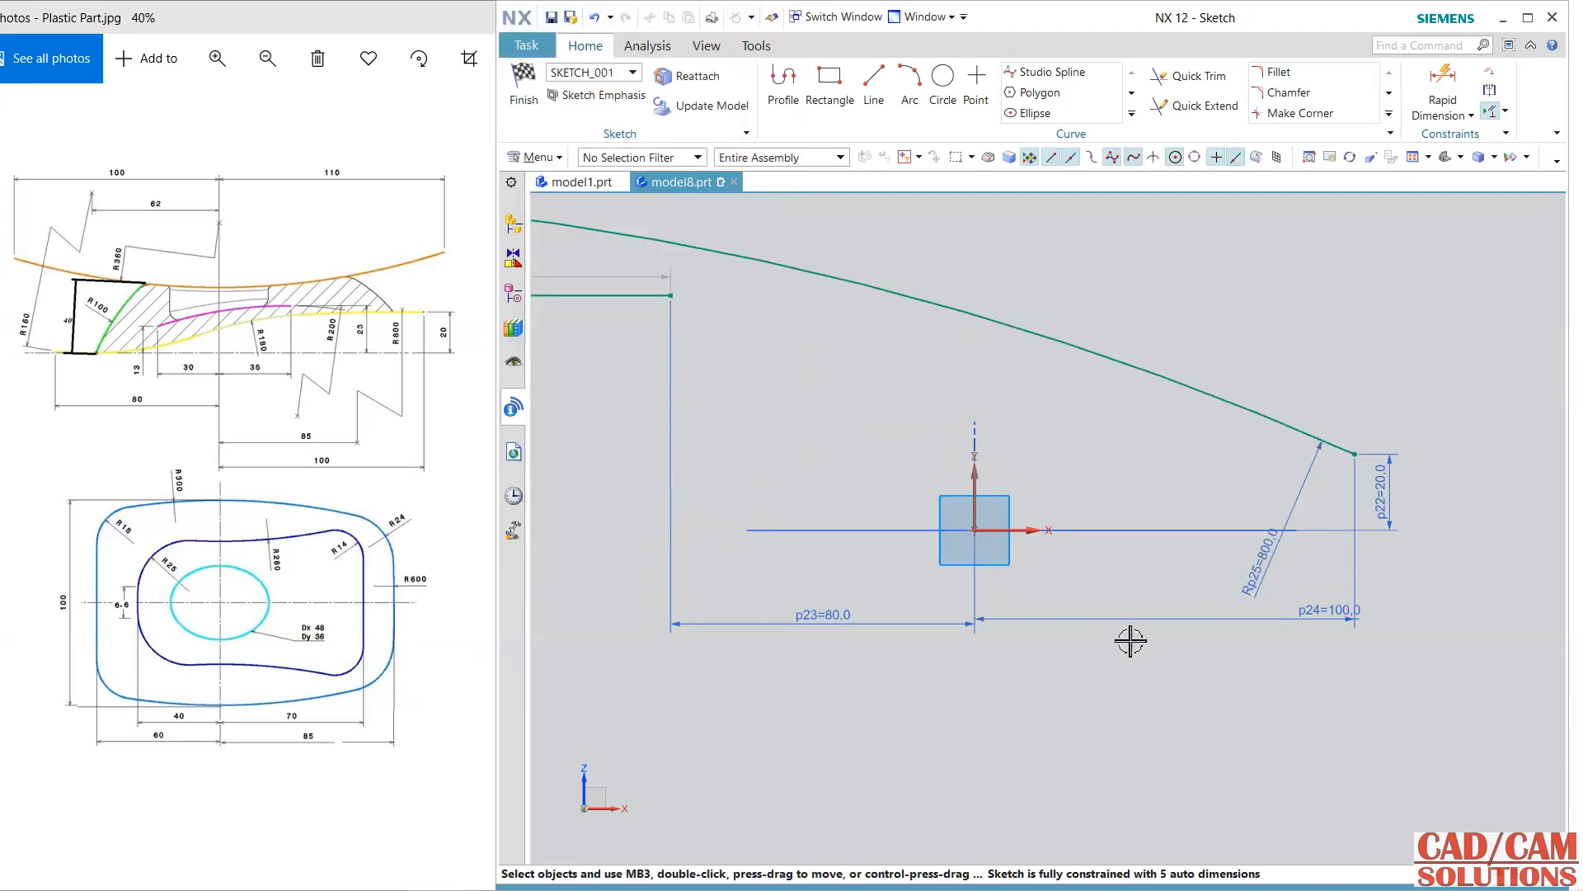
{"action": "left_click", "coordinate": [596, 18]}
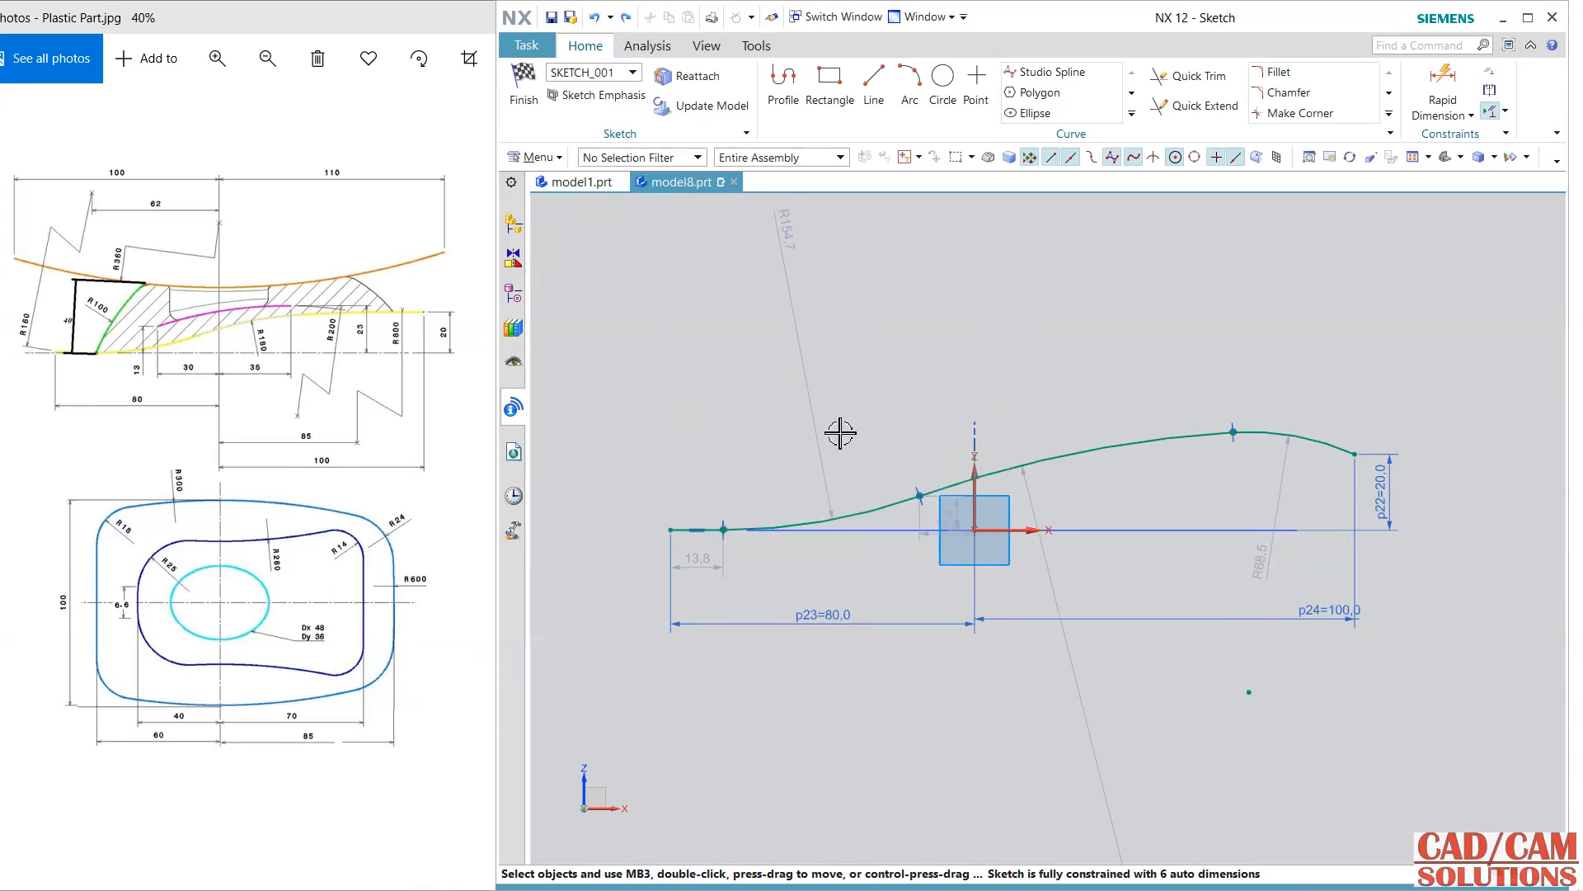
Step: Set the radius of the first arc, next to the straight line, to 160 mm
{"action": "double_click", "coordinate": [818, 421]}
{"action": "type", "text": "160"}
{"action": "key", "text": "Return"}
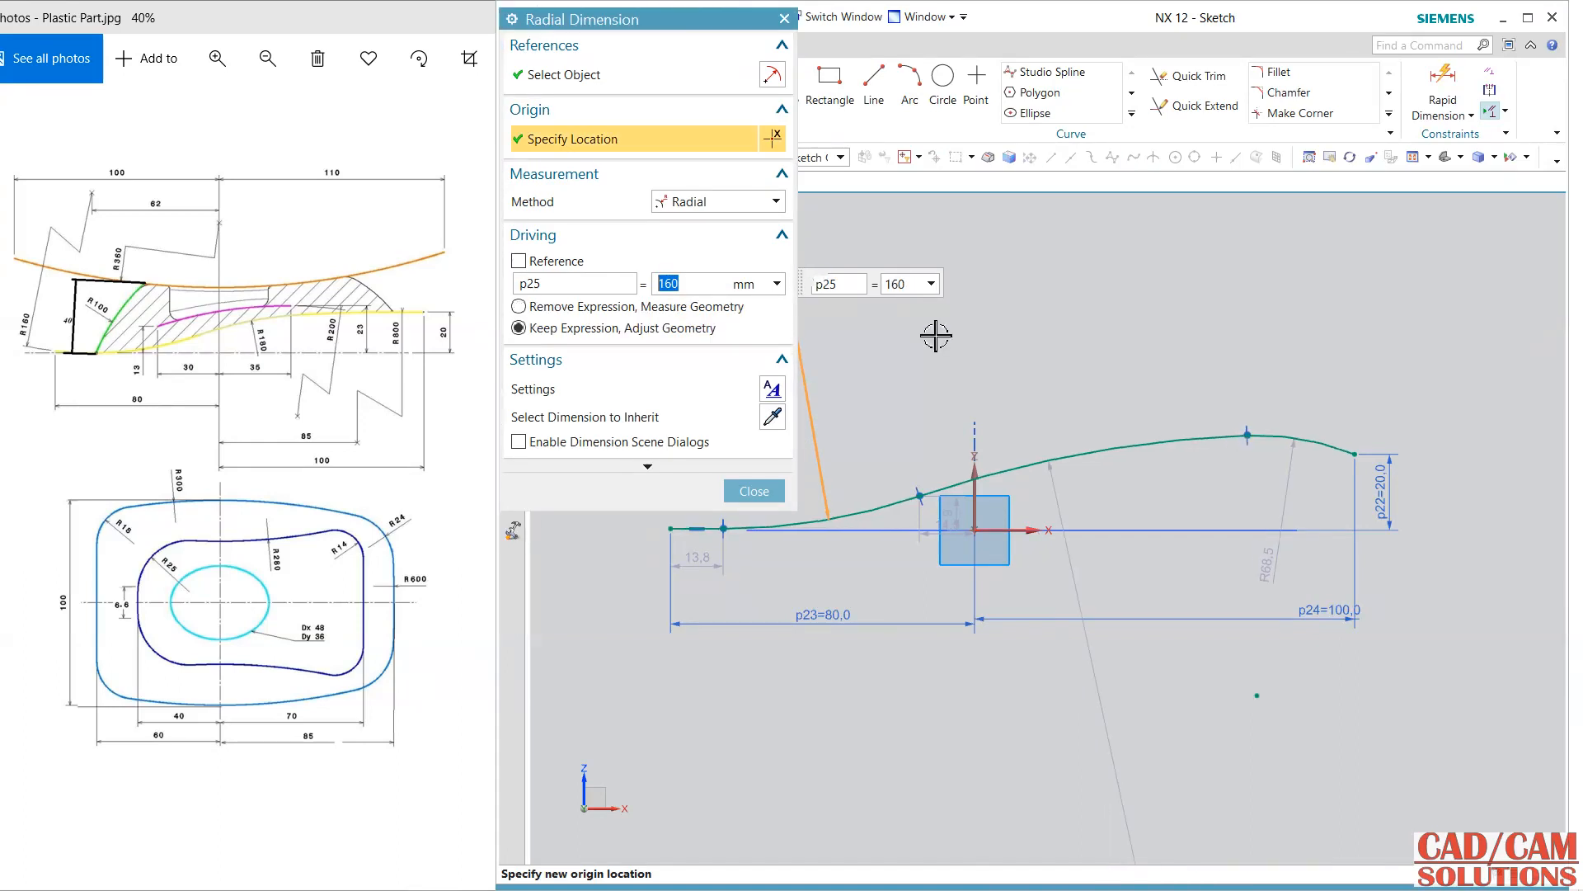
{"action": "left_click", "coordinate": [753, 491]}
Step: Dimension the horizontal distance from the first arc's center to the vertical axis as 62 mm
{"action": "scroll", "coordinate": [932, 363], "scroll_direction": "down", "scroll_amount": 1}
{"action": "middle_click_drag", "start_coordinate": [927, 343], "coordinate": [905, 577], "text": "shift"}
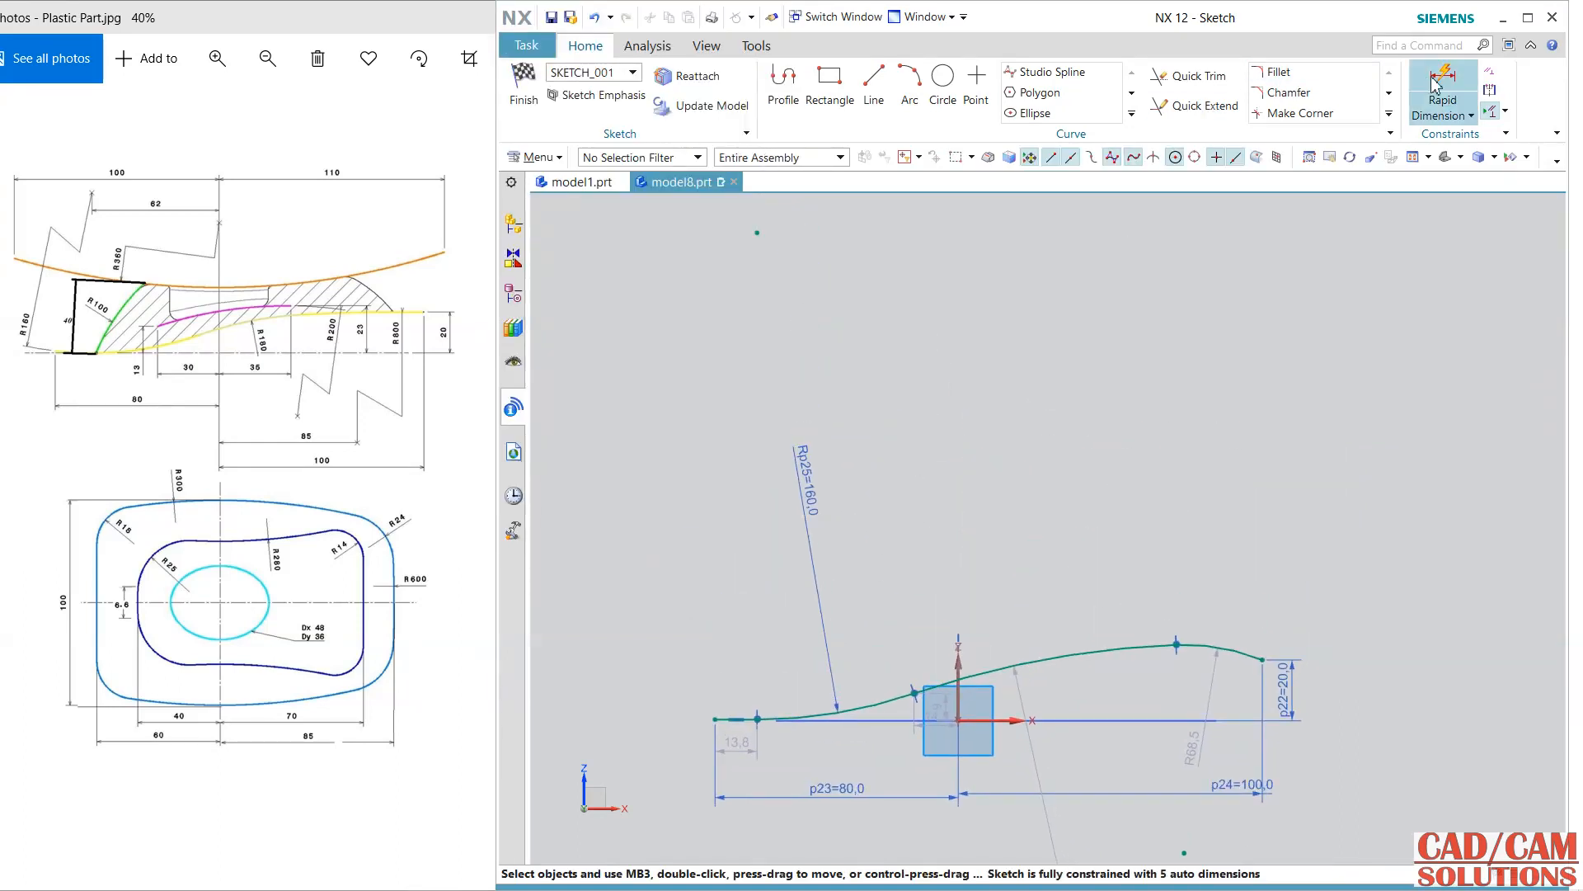
{"action": "mouse_move", "coordinate": [978, 401]}
{"action": "middle_mouse_down", "text": "shift"}
{"action": "mouse_move", "coordinate": [1082, 362]}
{"action": "mouse_move", "coordinate": [1112, 363]}
{"action": "mouse_move", "coordinate": [1113, 394]}
{"action": "middle_mouse_up", "text": "shift"}
{"action": "left_click", "coordinate": [894, 223]}
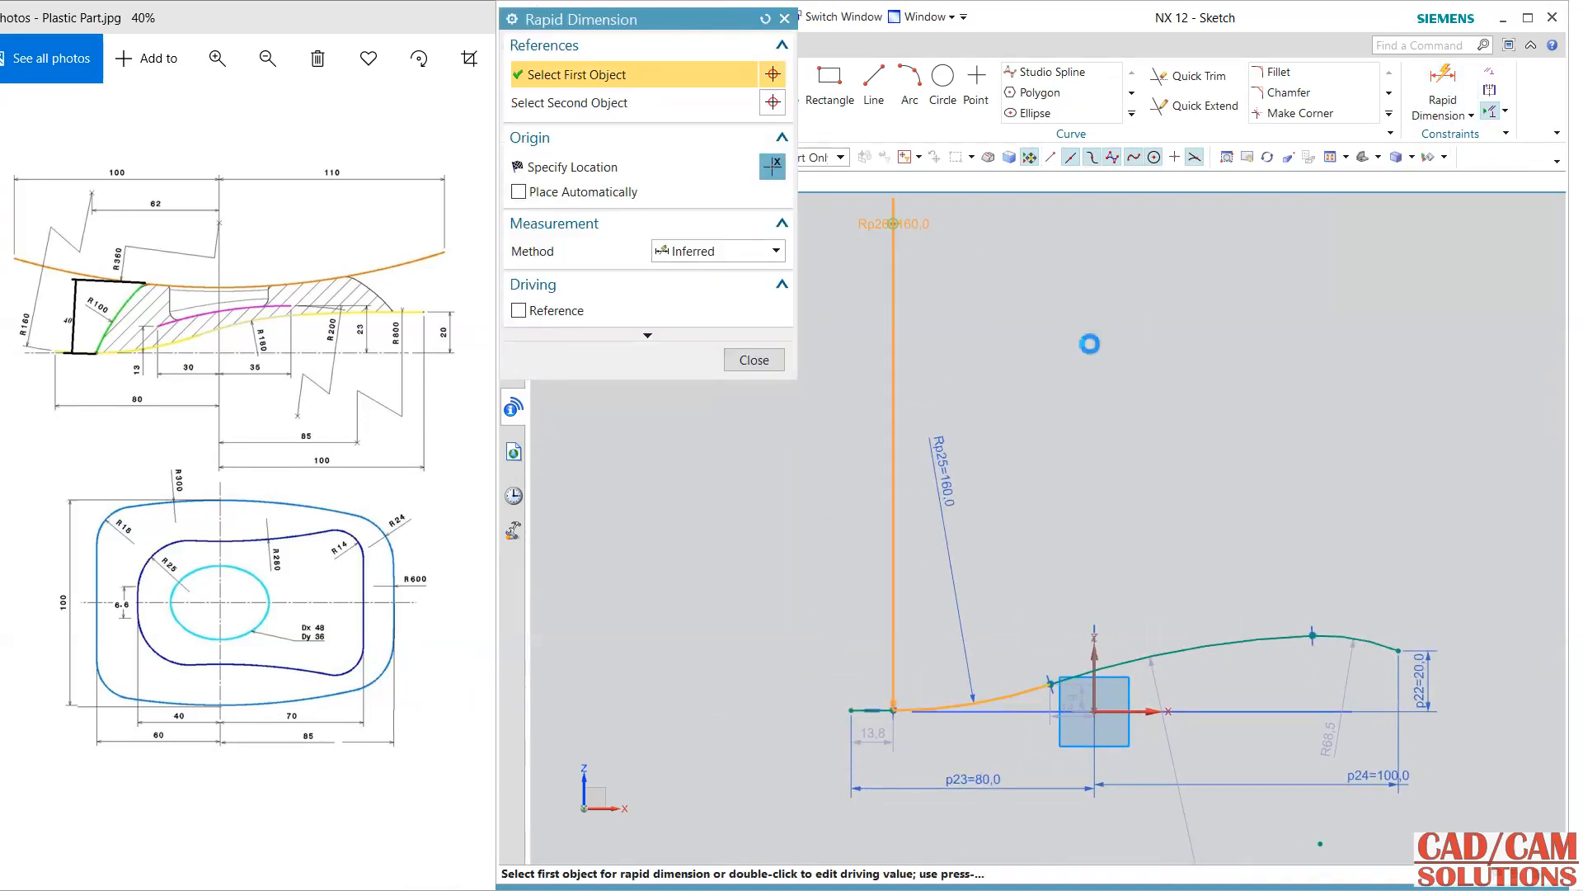
{"action": "left_click", "coordinate": [1096, 653]}
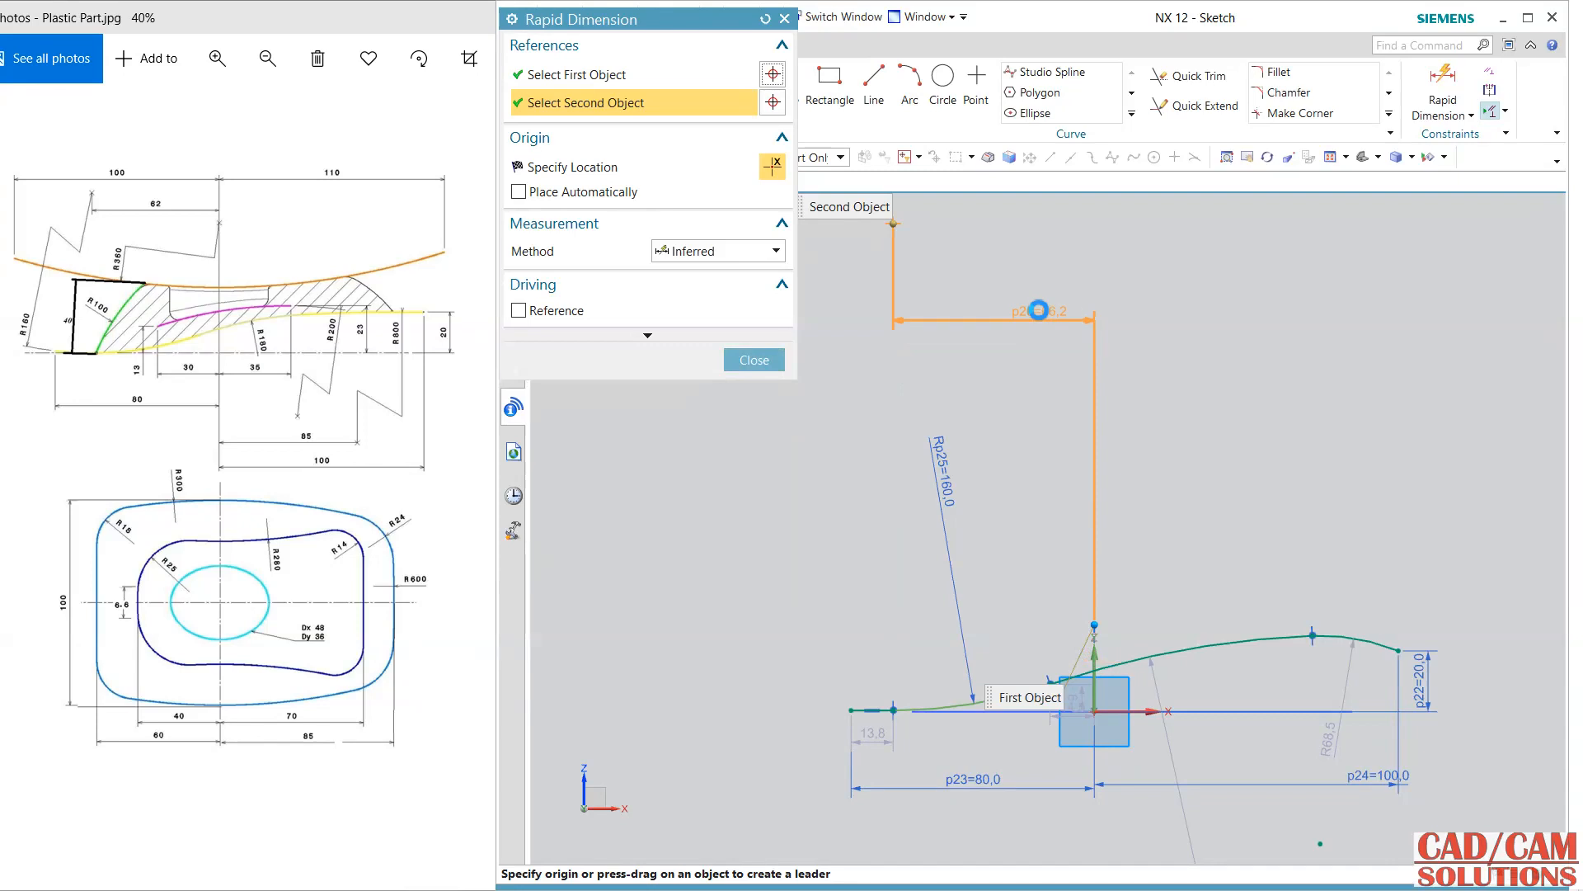
{"action": "left_click", "coordinate": [1039, 318]}
{"action": "type", "text": "8"}
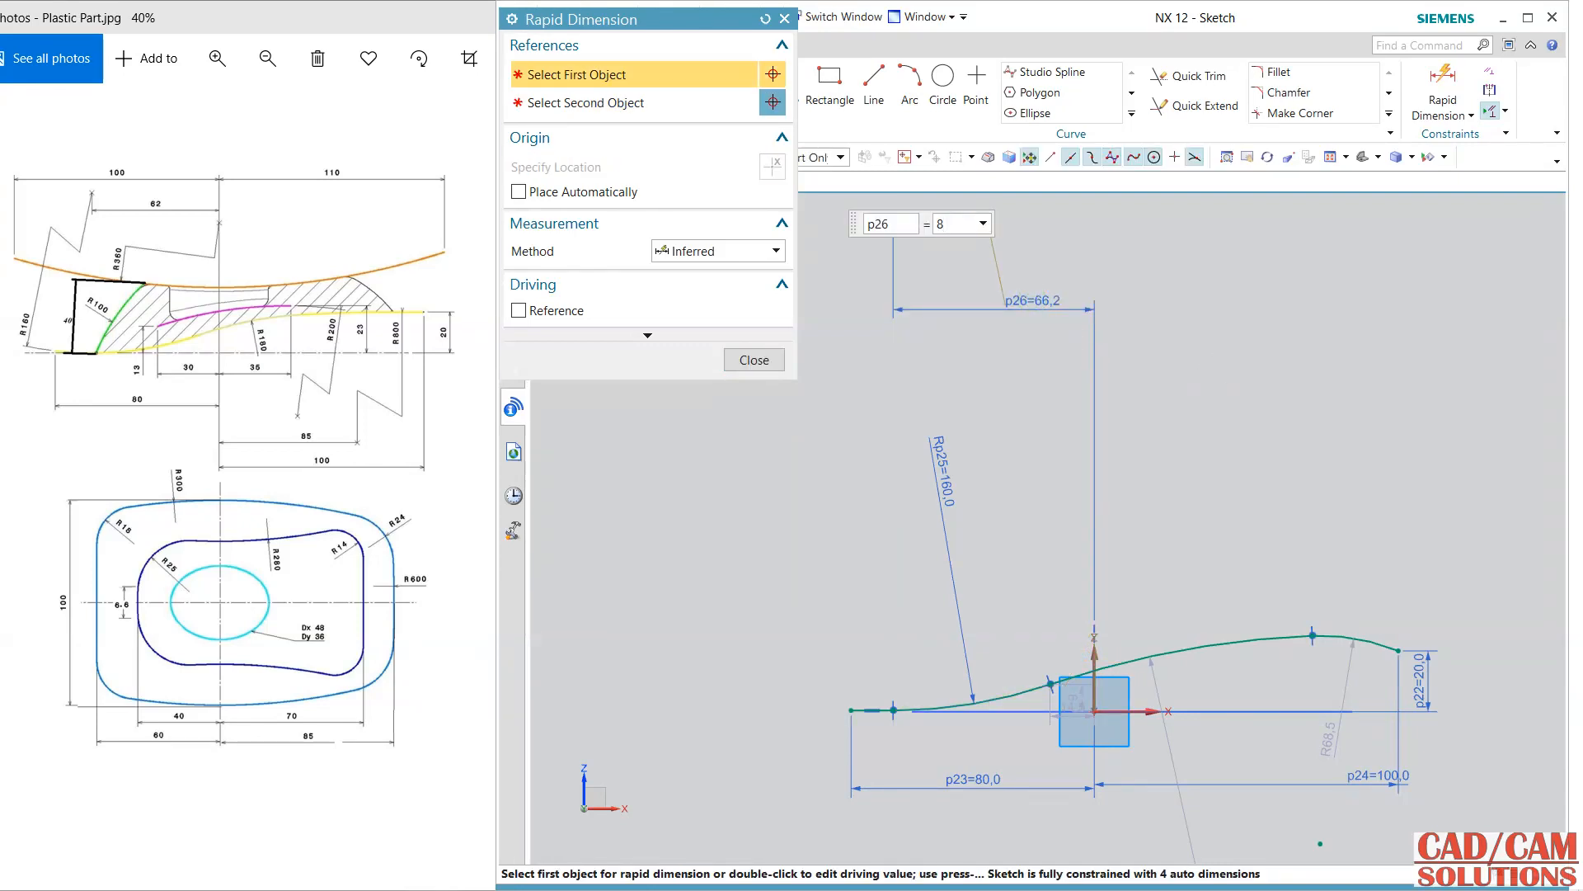
{"action": "key", "text": "Return"}
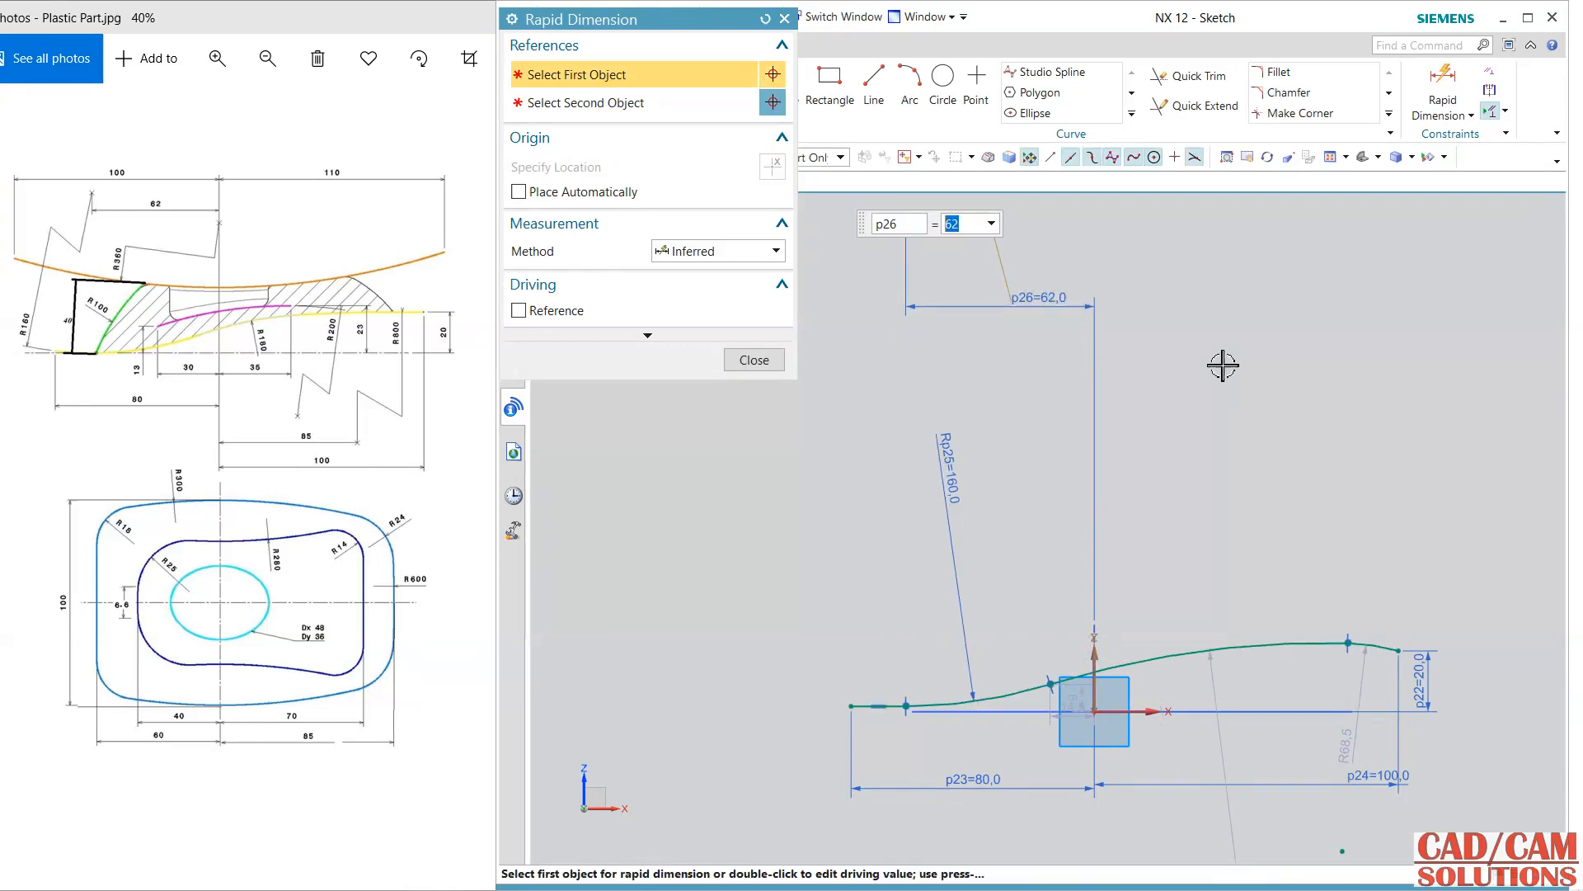
{"action": "middle_click_drag", "start_coordinate": [1248, 469], "coordinate": [1132, 388], "text": "shift"}
{"action": "left_click", "coordinate": [754, 359]}
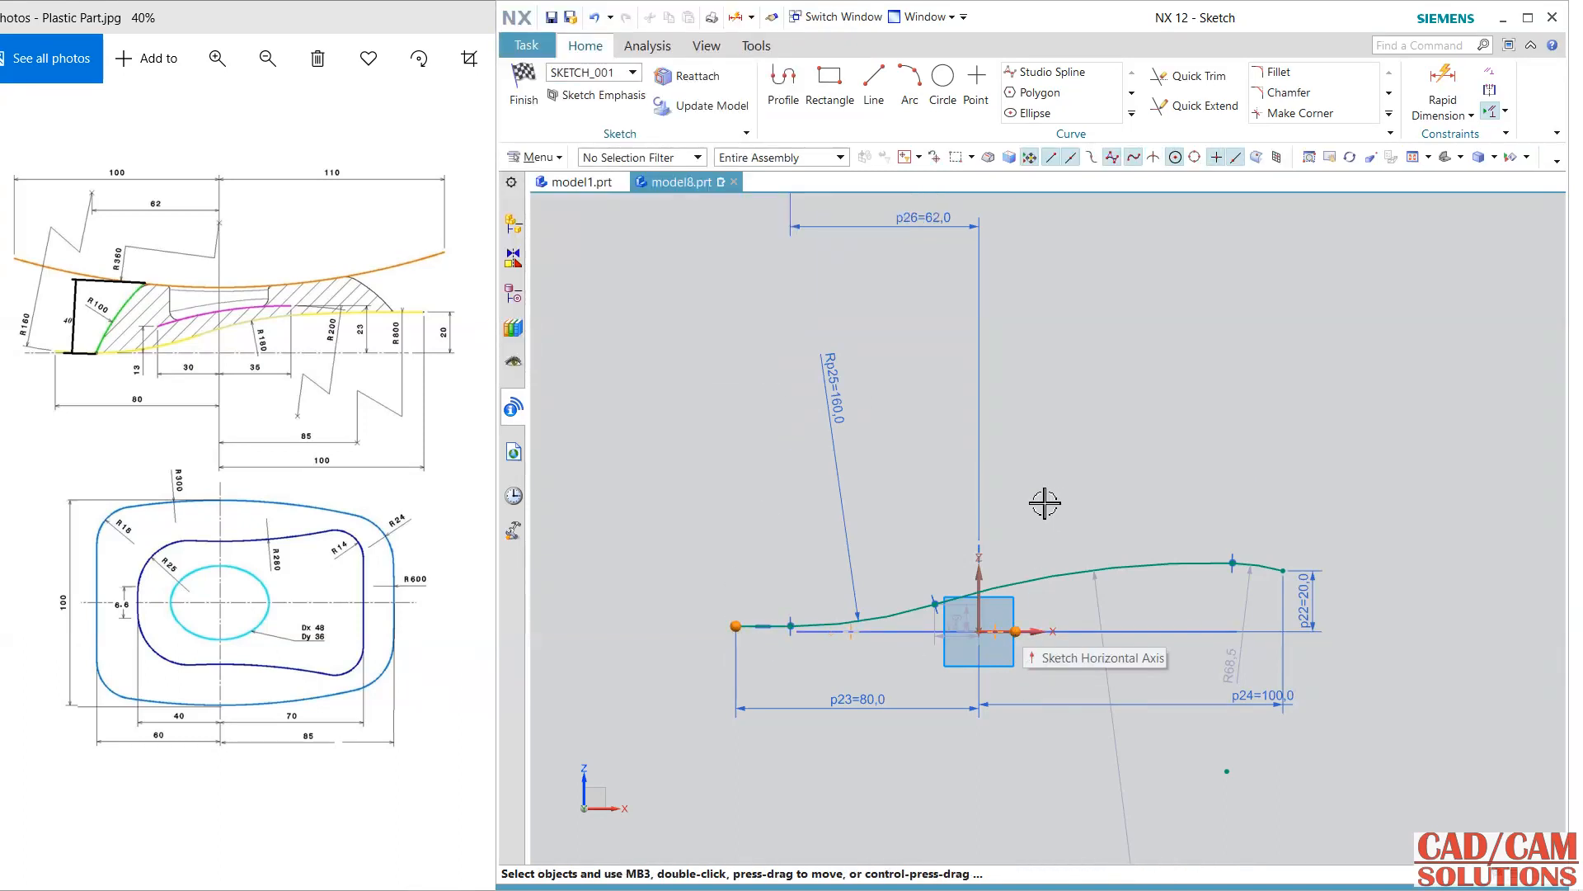
Step: Add a vertical dimension between the straight line's outer end and the horizontal axis
{"action": "left_click", "coordinate": [1442, 83]}
{"action": "left_click", "coordinate": [735, 626]}
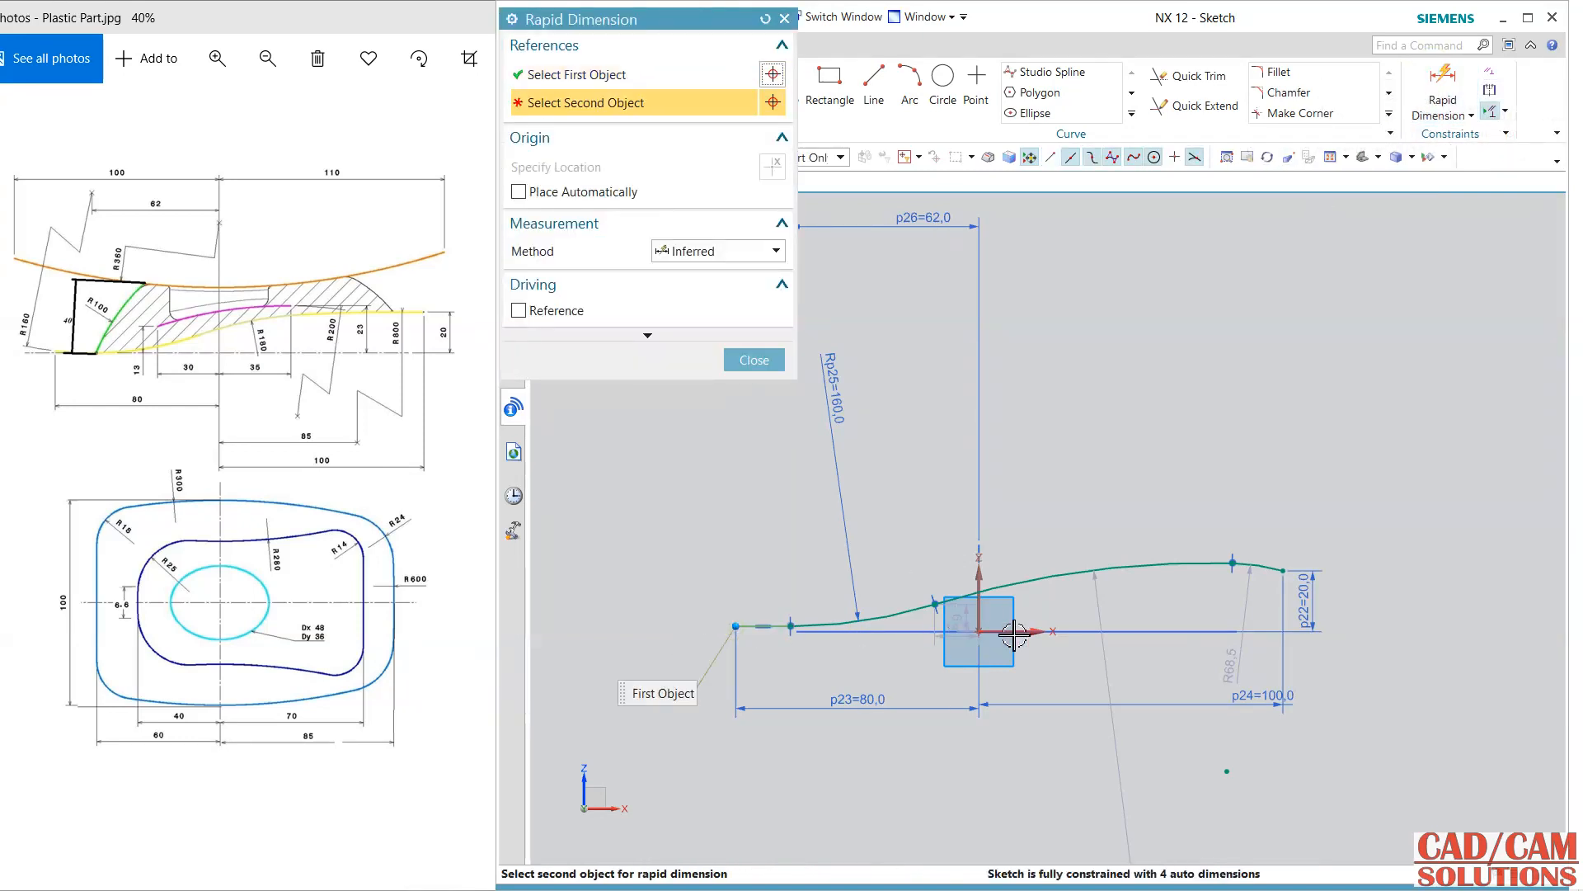
{"action": "left_click", "coordinate": [831, 631]}
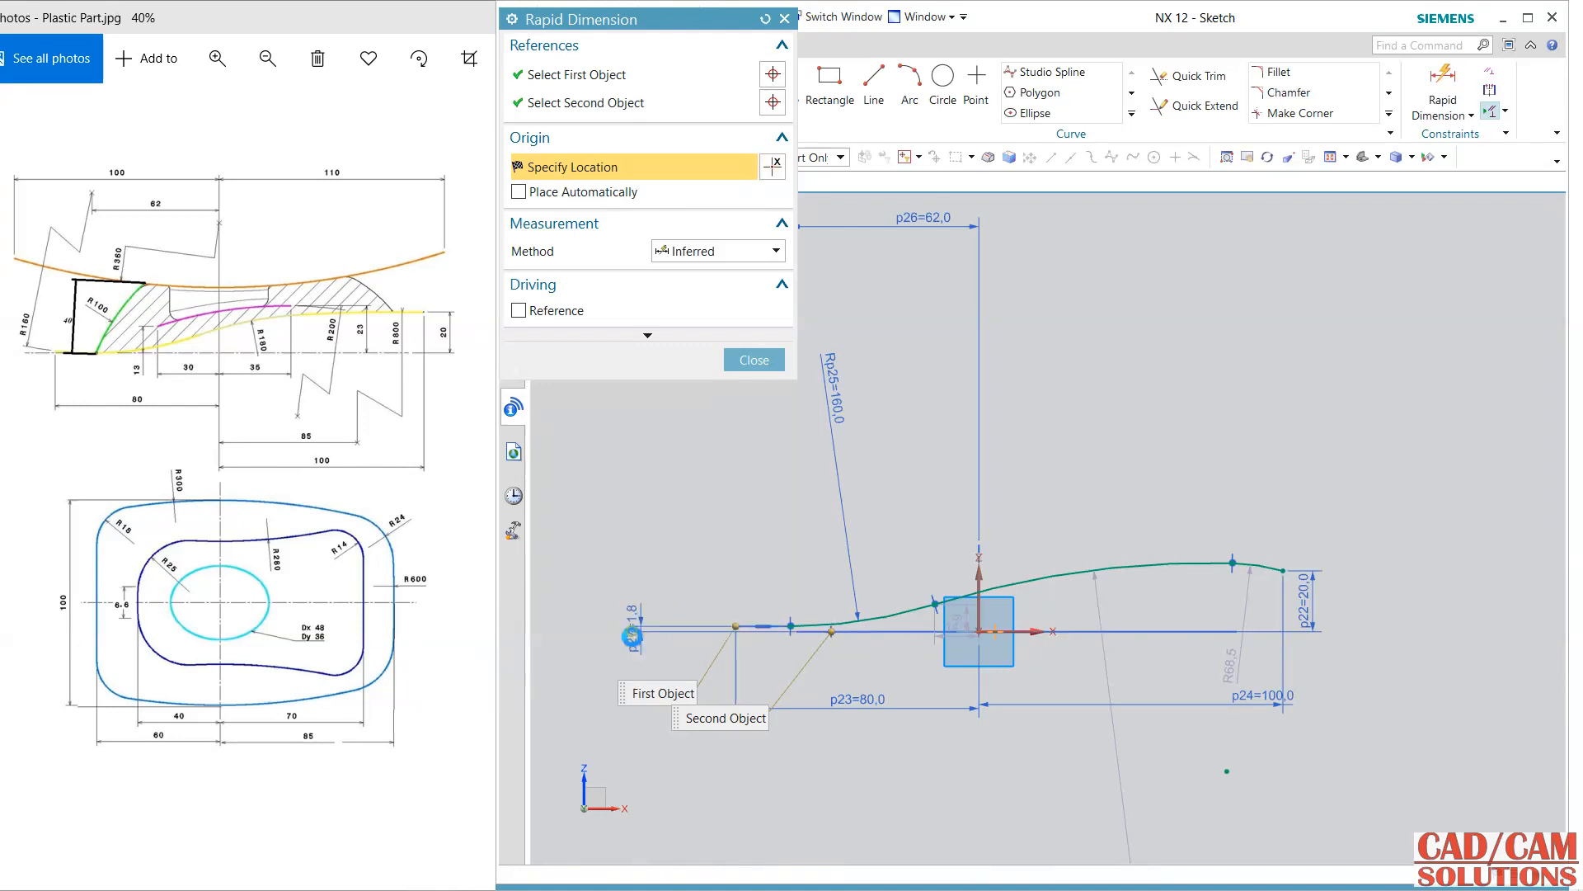
{"action": "left_click", "coordinate": [632, 636]}
Step: Try to set the line's height above the horizontal axis to 0 mm, and undo the change
{"action": "type", "text": "0"}
{"action": "key", "text": "Return"}
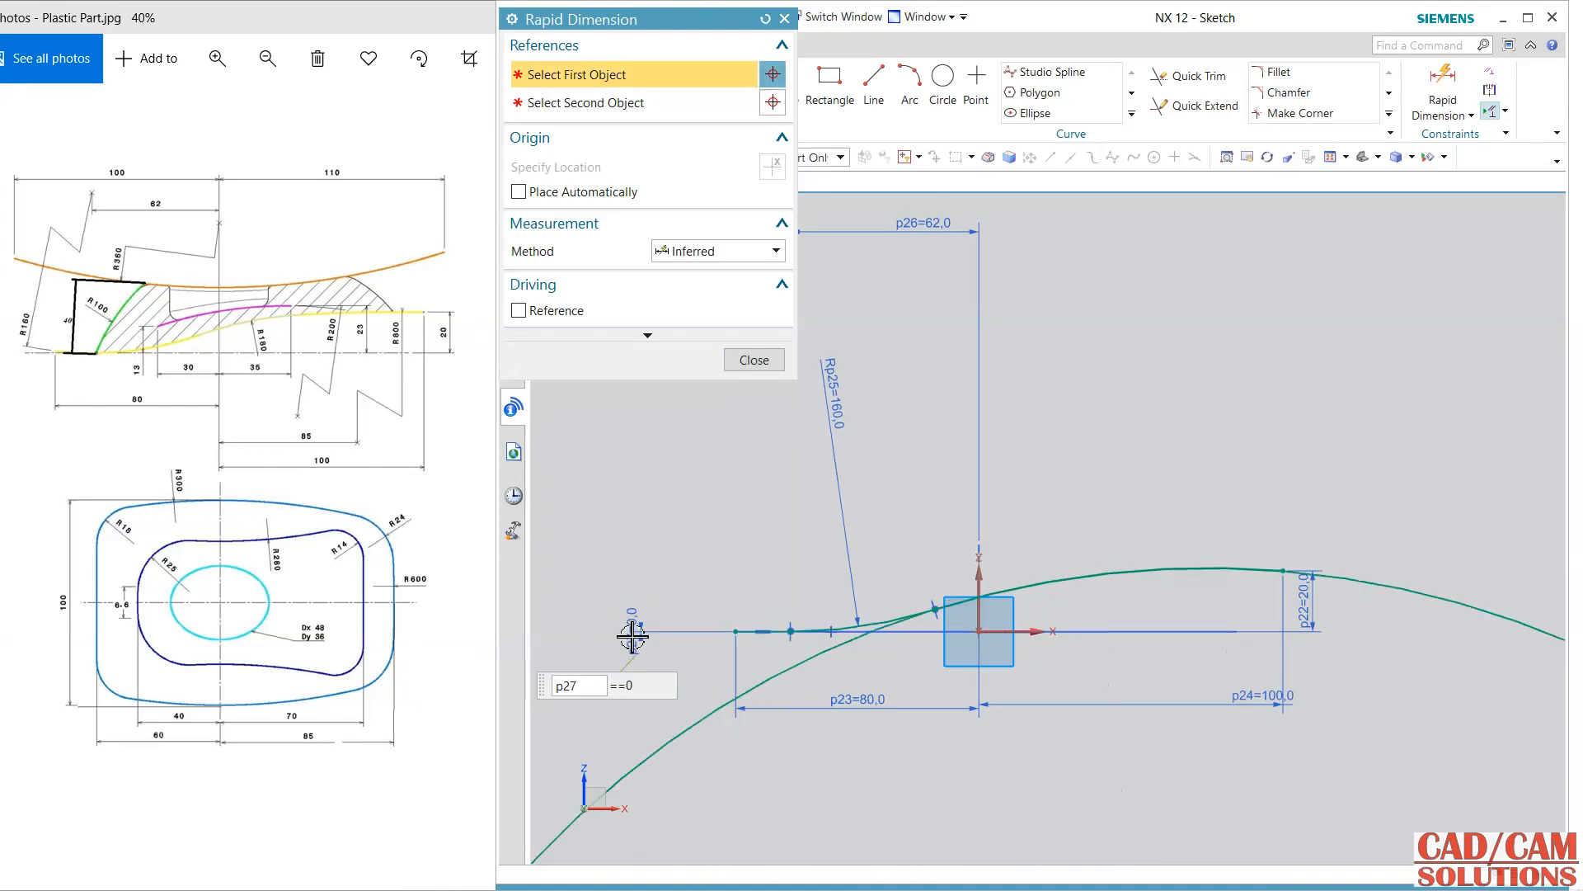
{"action": "key", "text": "Escape"}
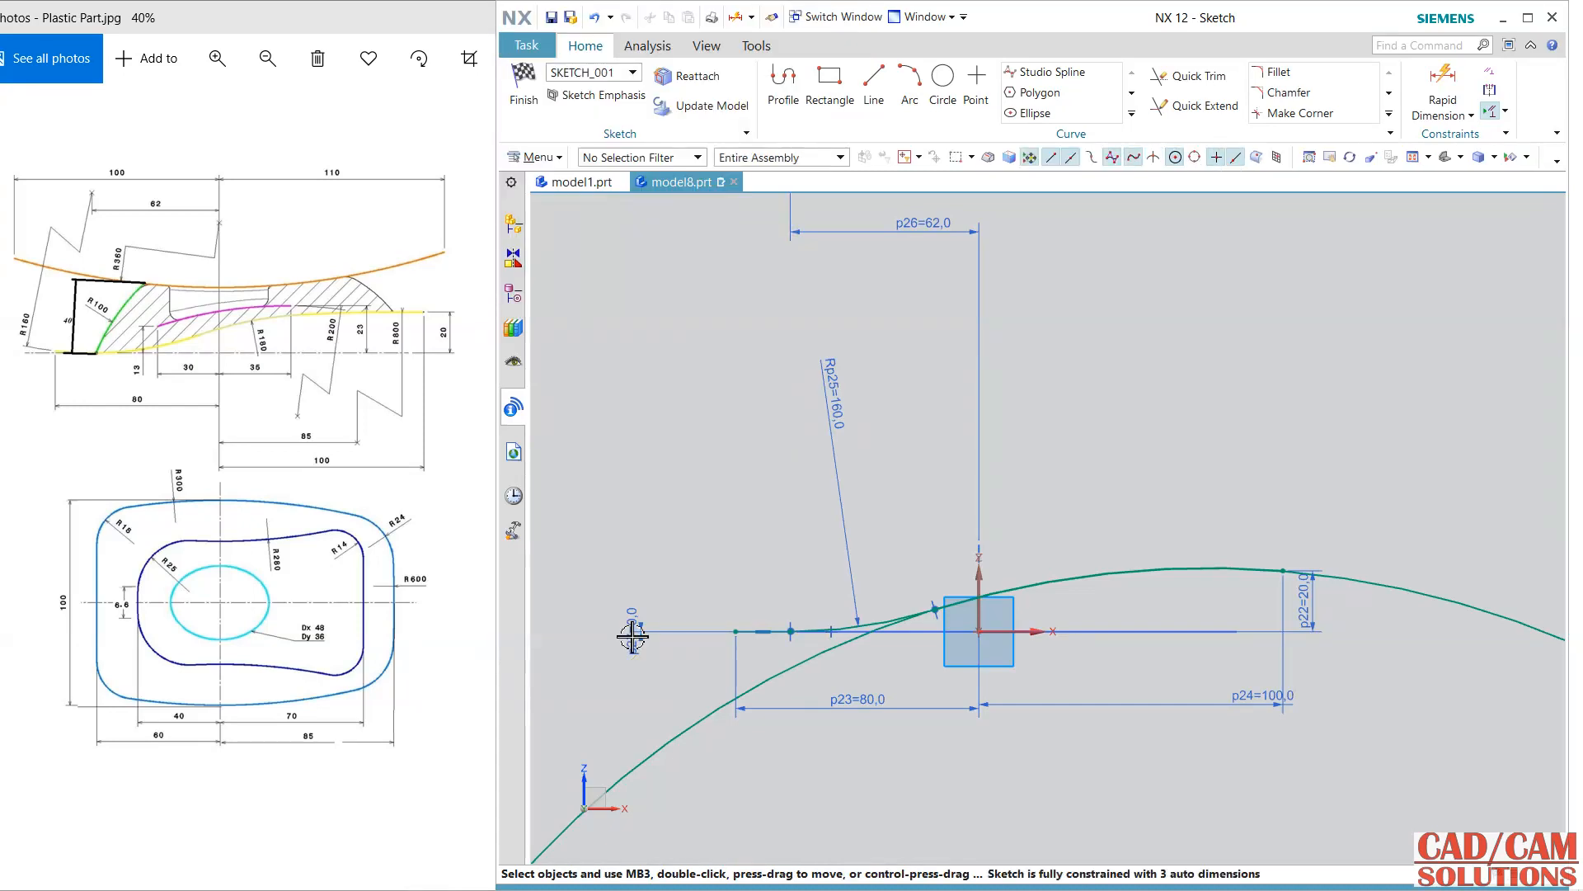
{"action": "key", "text": "ctrl+z"}
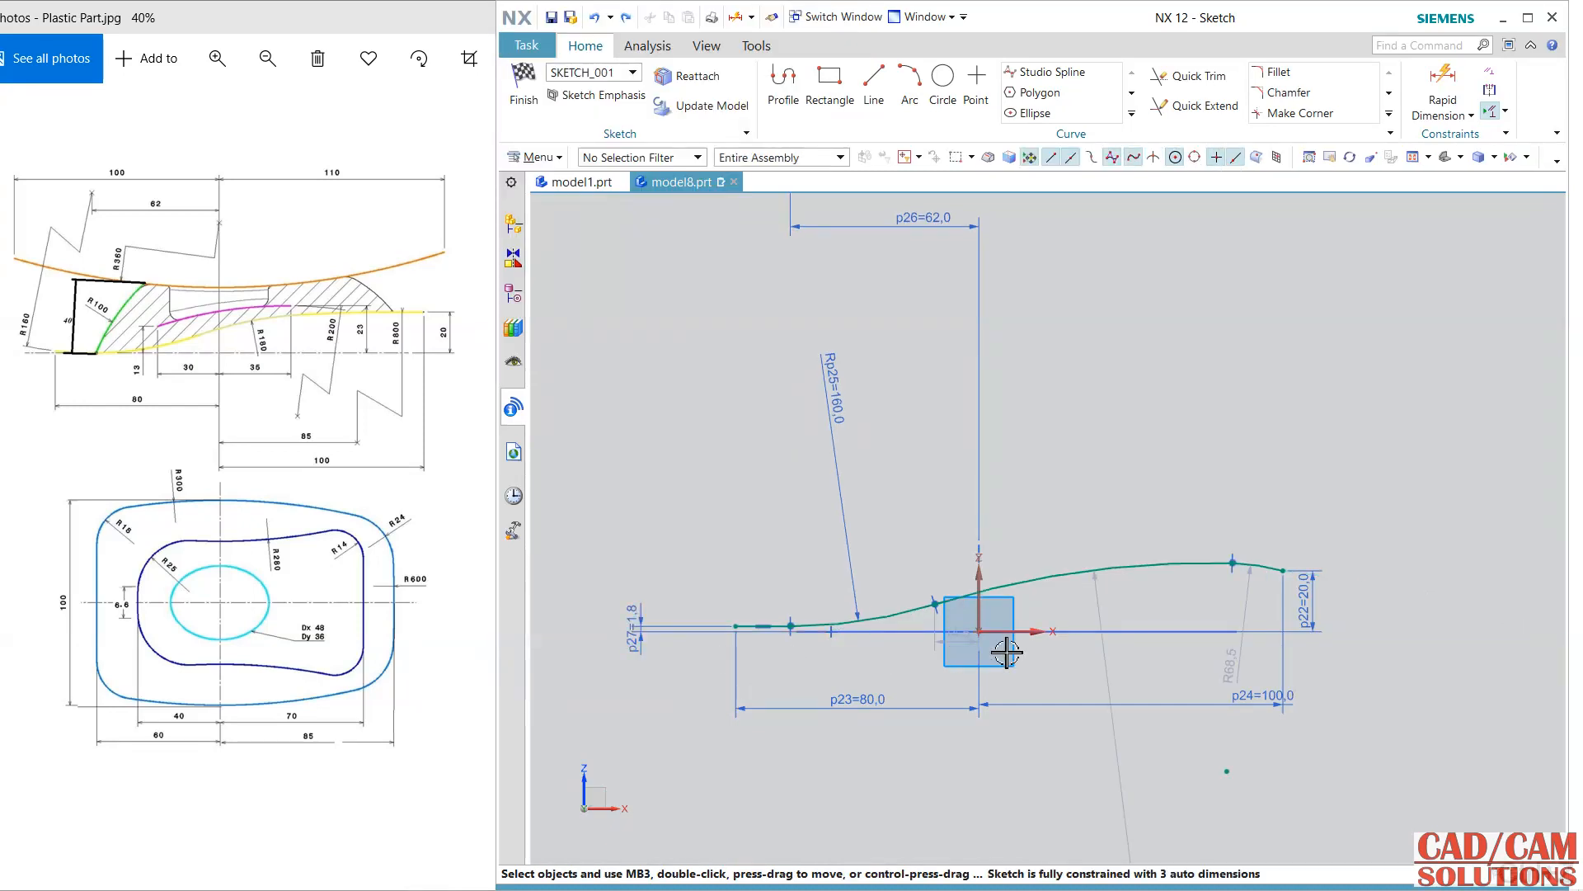
{"action": "middle_click_drag", "start_coordinate": [1081, 520], "coordinate": [1066, 458], "text": "shift"}
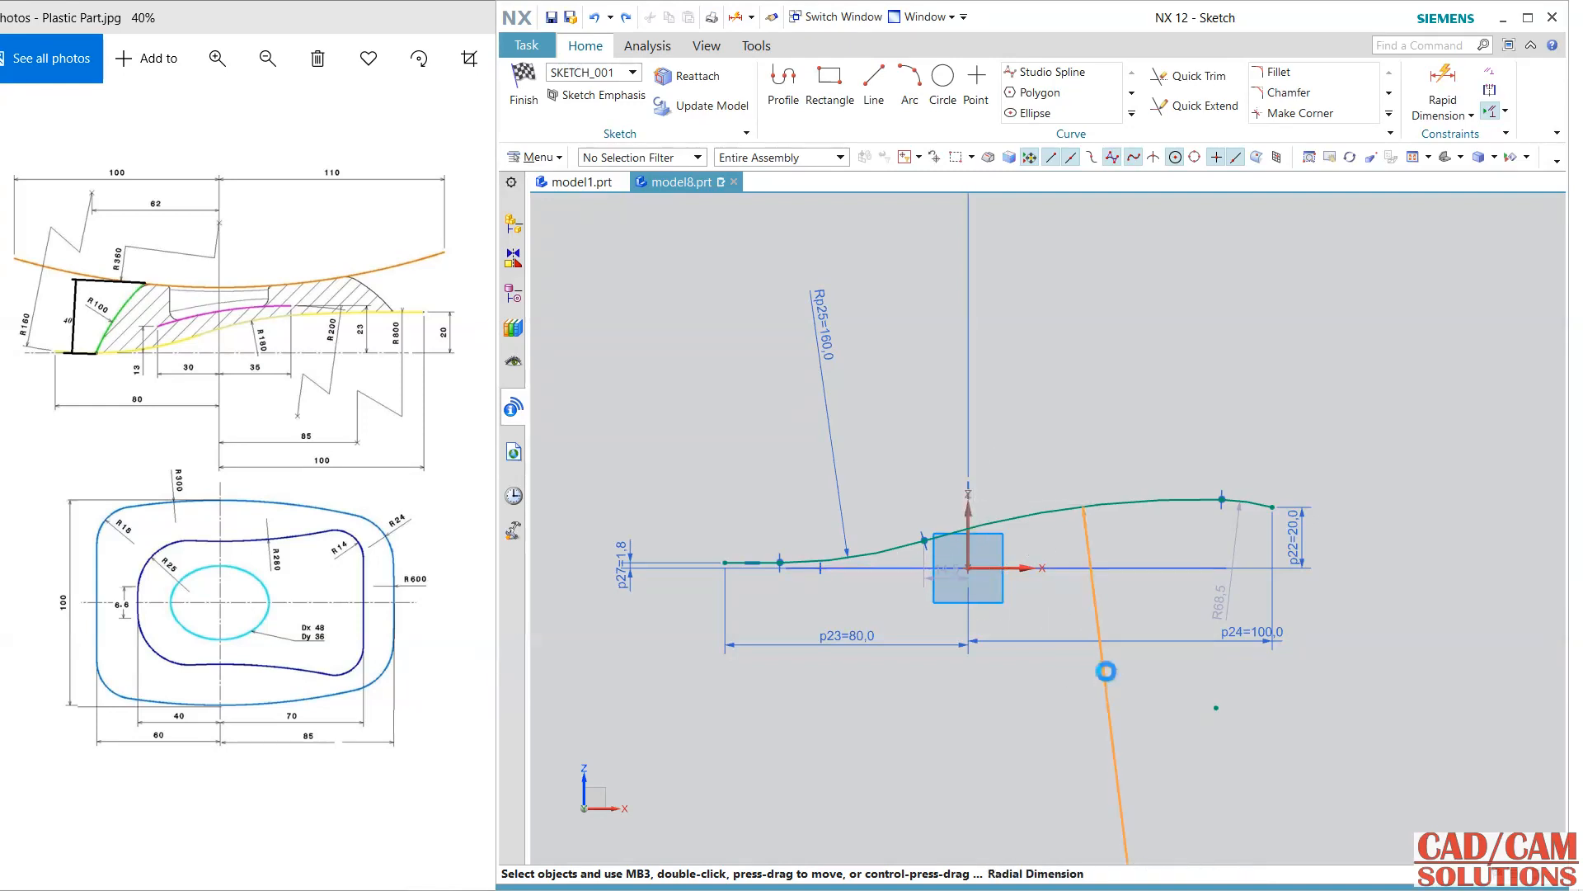
Step: Try to set the radius of the middle arc to 180 mm
{"action": "double_click", "coordinate": [1194, 592]}
{"action": "type", "text": "180"}
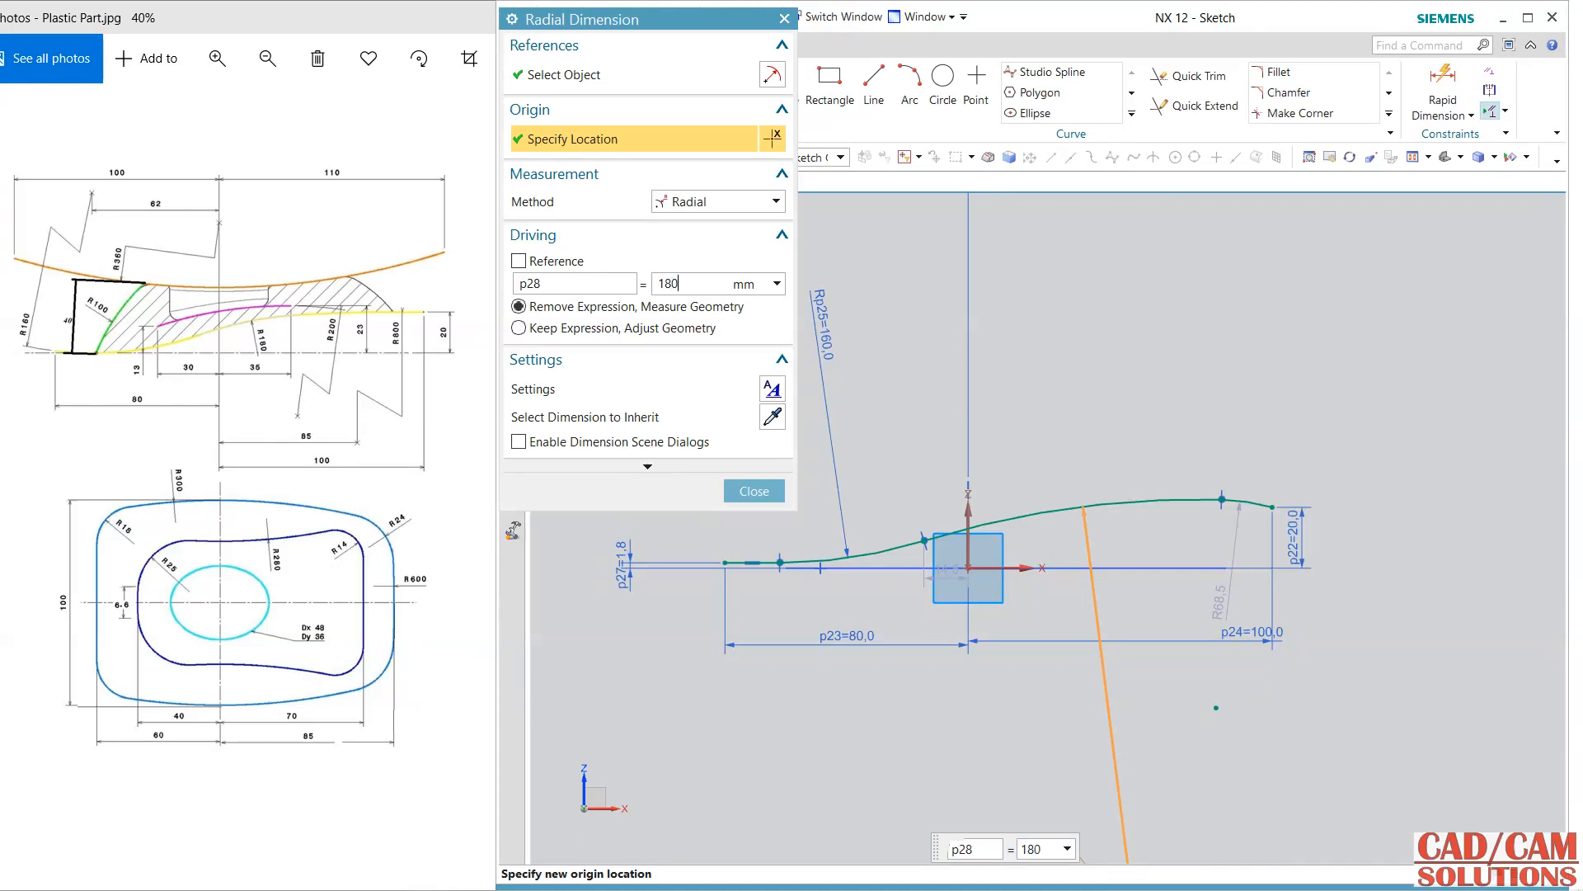
{"action": "key", "text": "Return"}
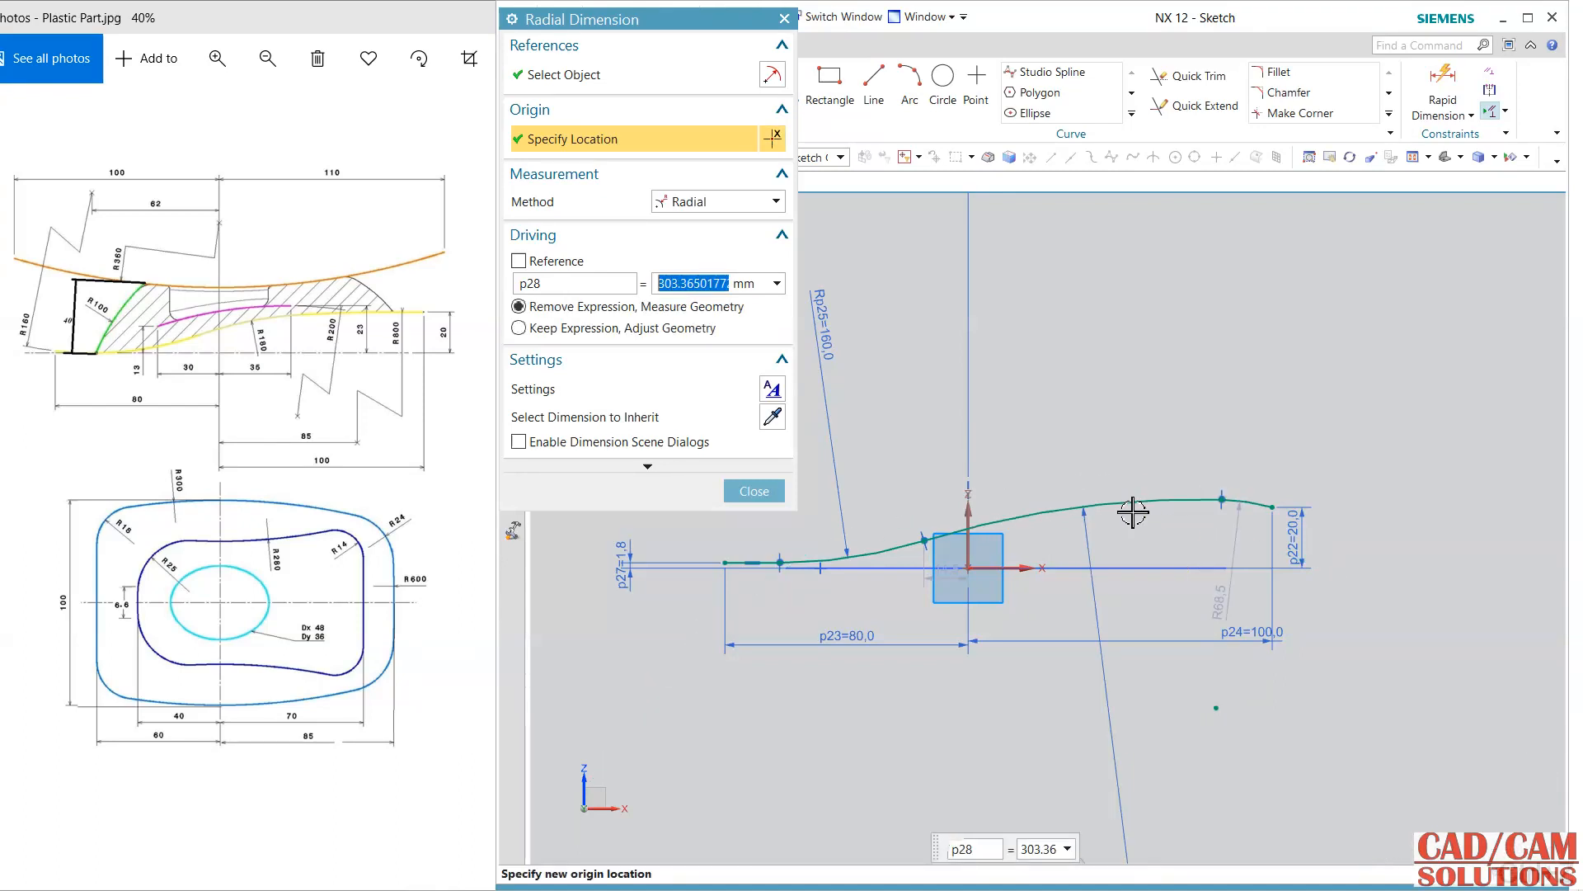
{"action": "left_click", "coordinate": [753, 490]}
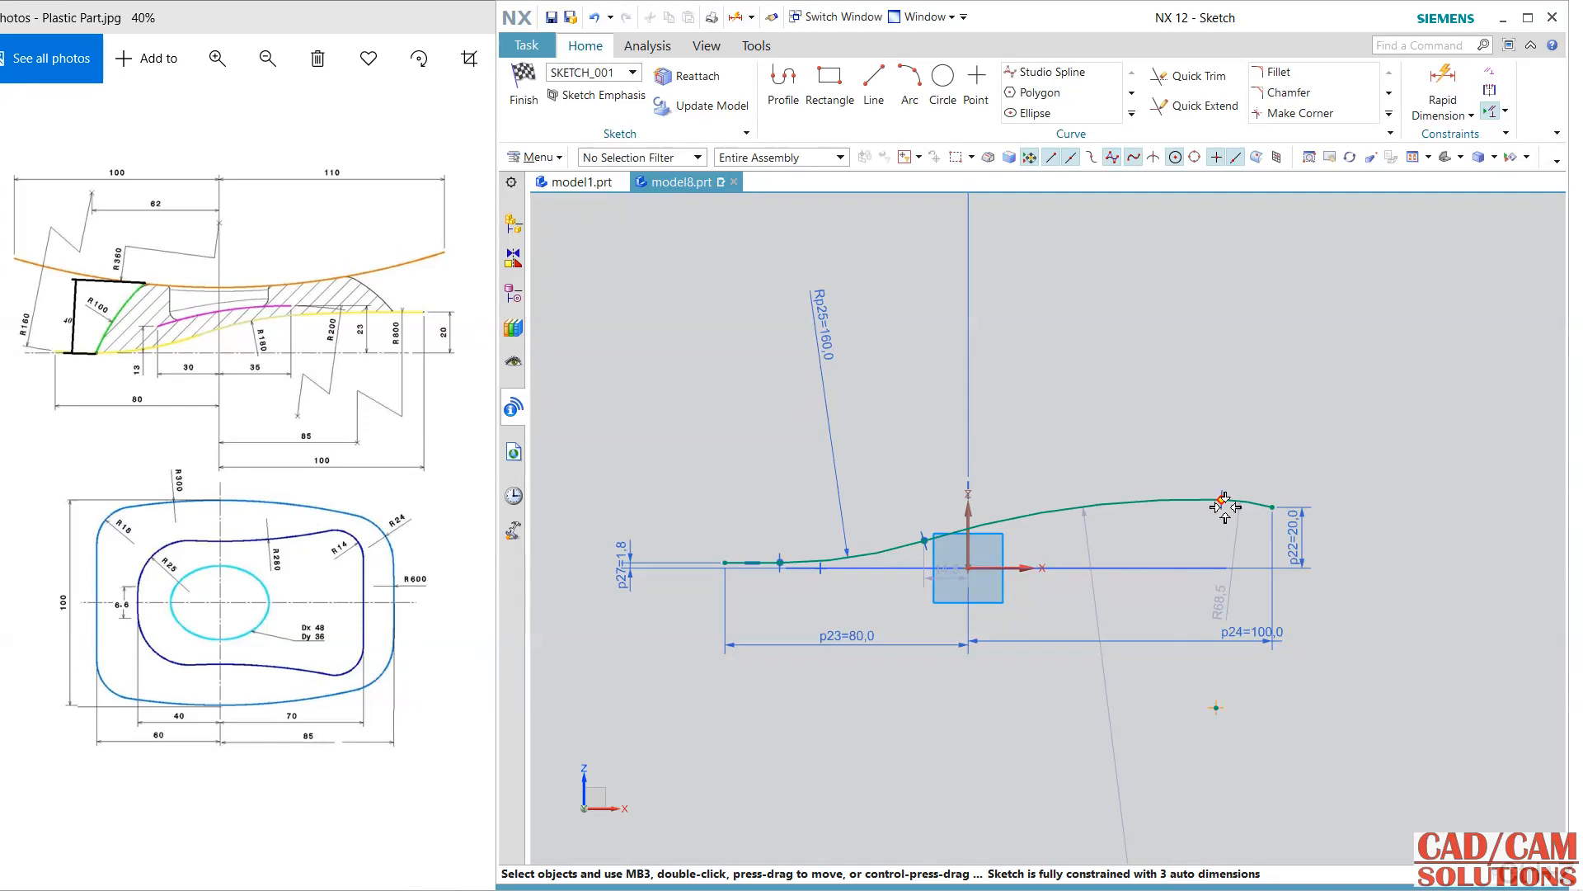
{"action": "mouse_move", "coordinate": [1229, 505]}
{"action": "left_mouse_down"}
{"action": "mouse_move", "coordinate": [1049, 505]}
{"action": "mouse_move", "coordinate": [1034, 526]}
{"action": "left_mouse_up"}
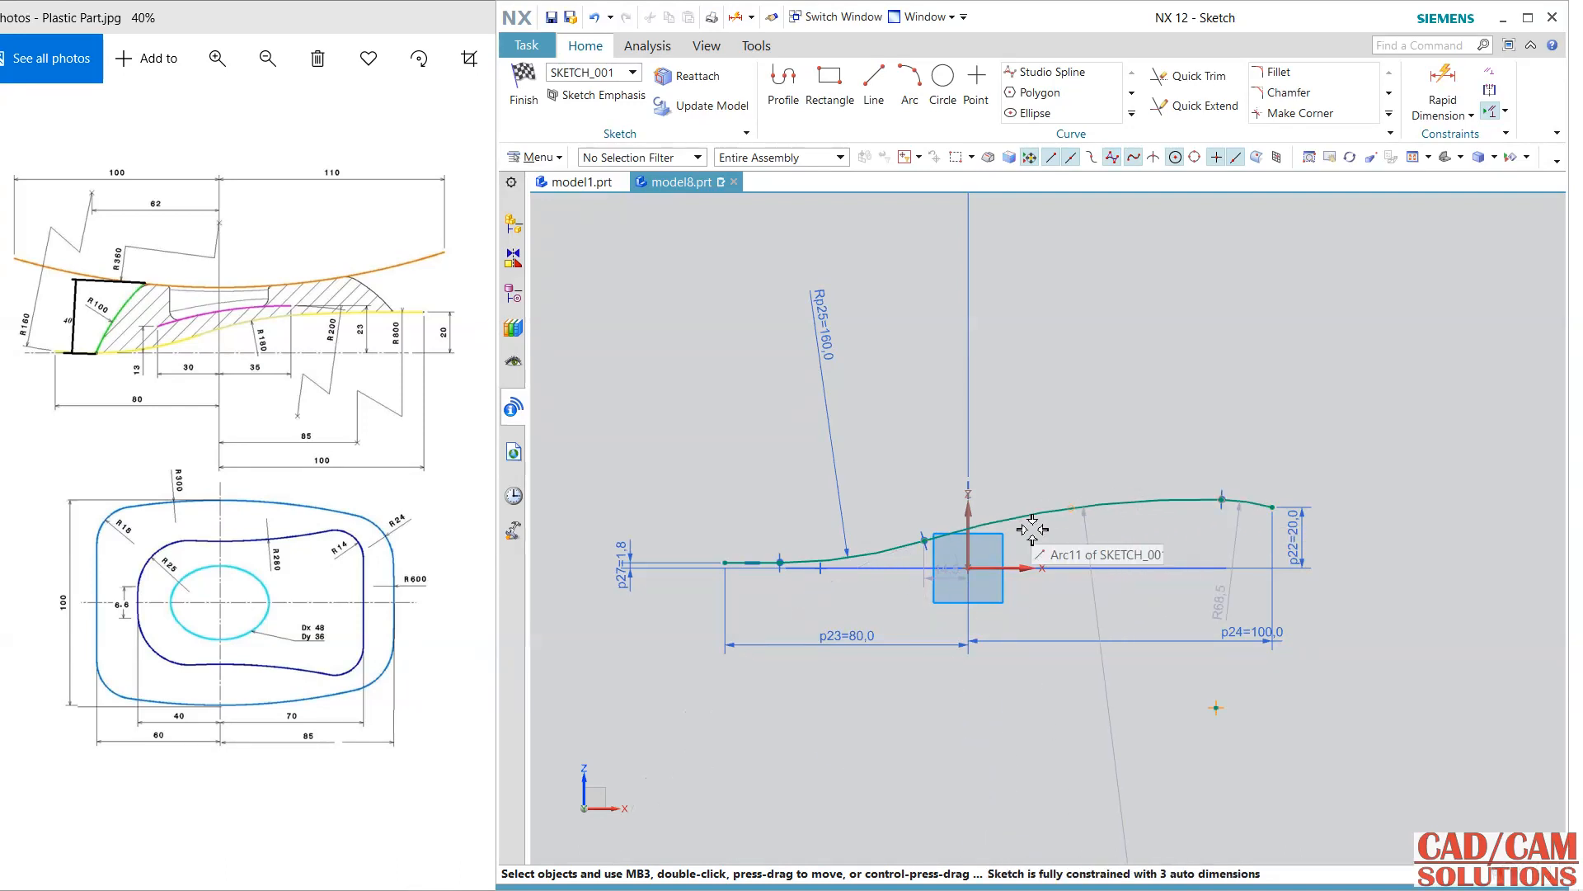
Step: Dimension the horizontal distance from the last arc's center to the vertical axis as 85 mm
{"action": "middle_click_drag", "start_coordinate": [1050, 710], "coordinate": [1035, 614], "text": "shift"}
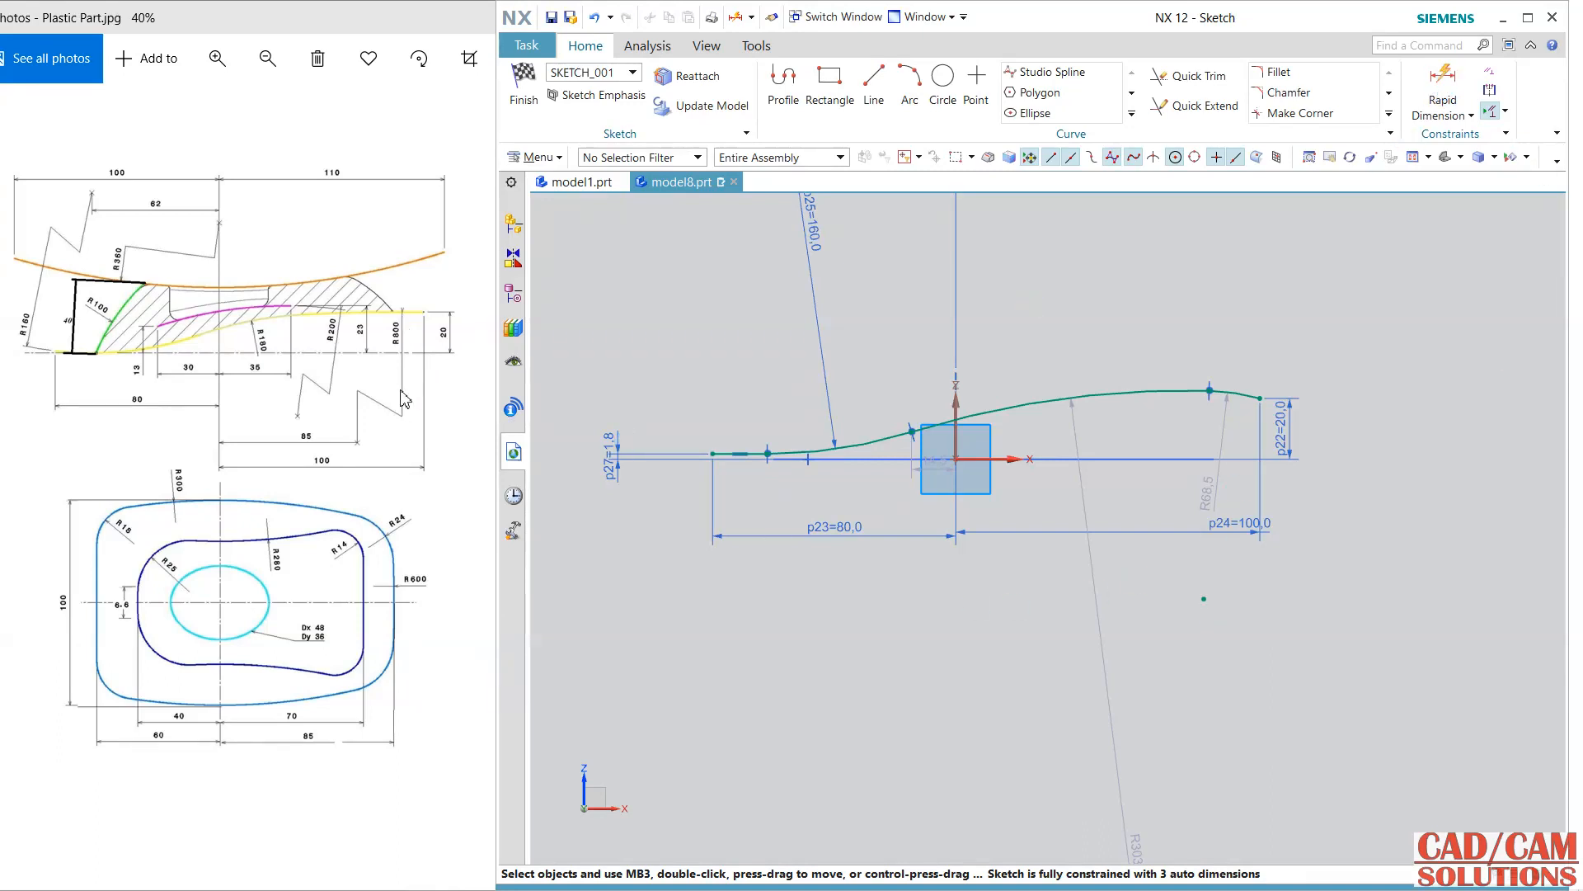
{"action": "left_click", "coordinate": [1206, 599]}
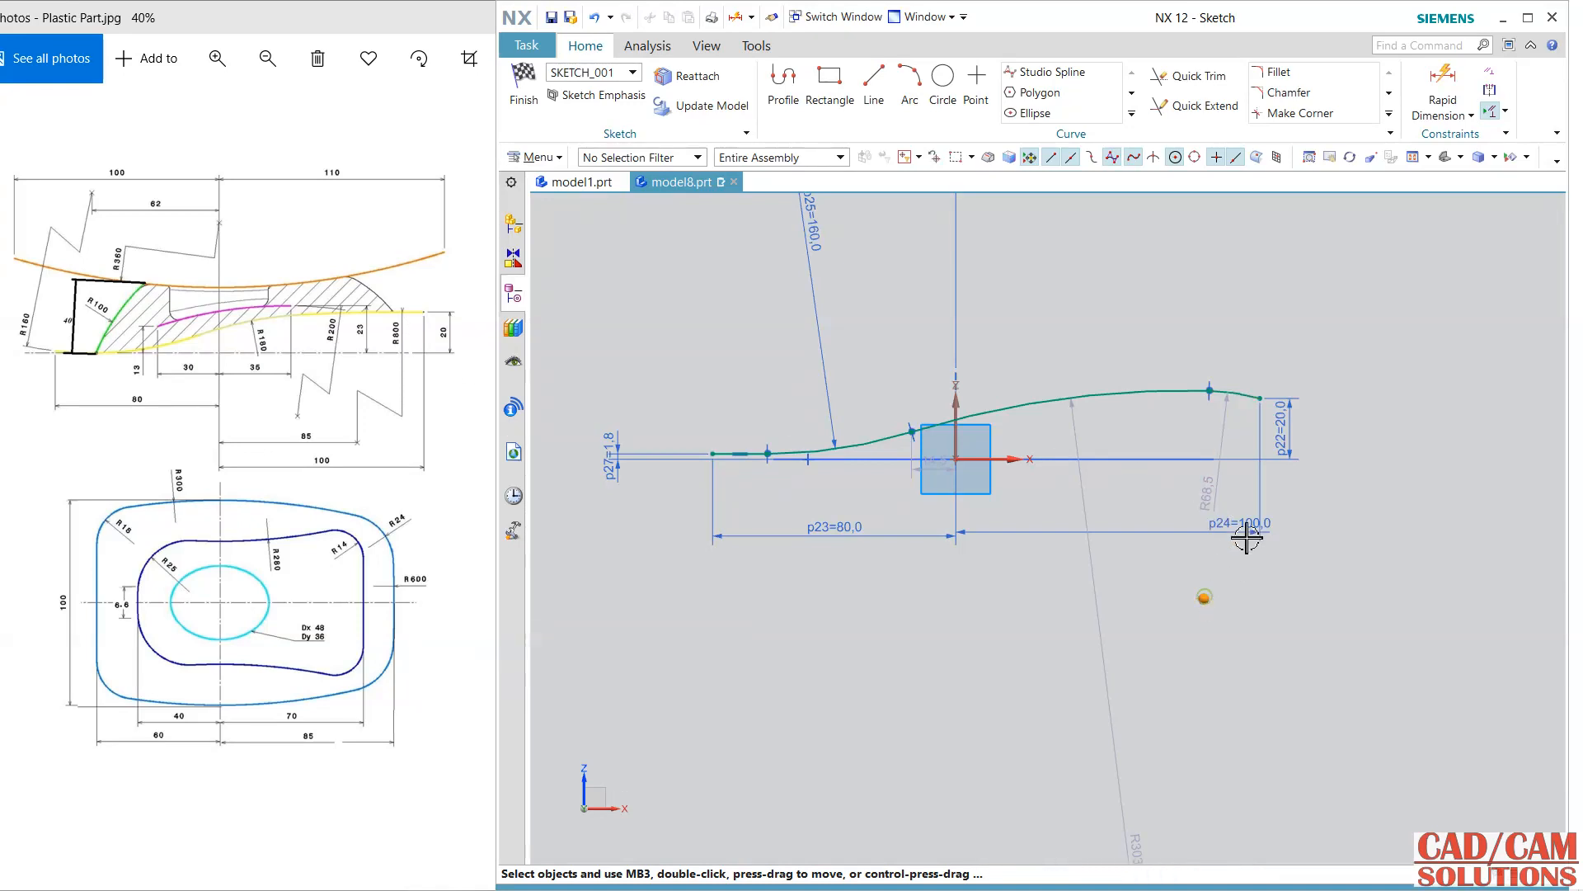
{"action": "left_click", "coordinate": [1443, 91]}
{"action": "left_click", "coordinate": [957, 405]}
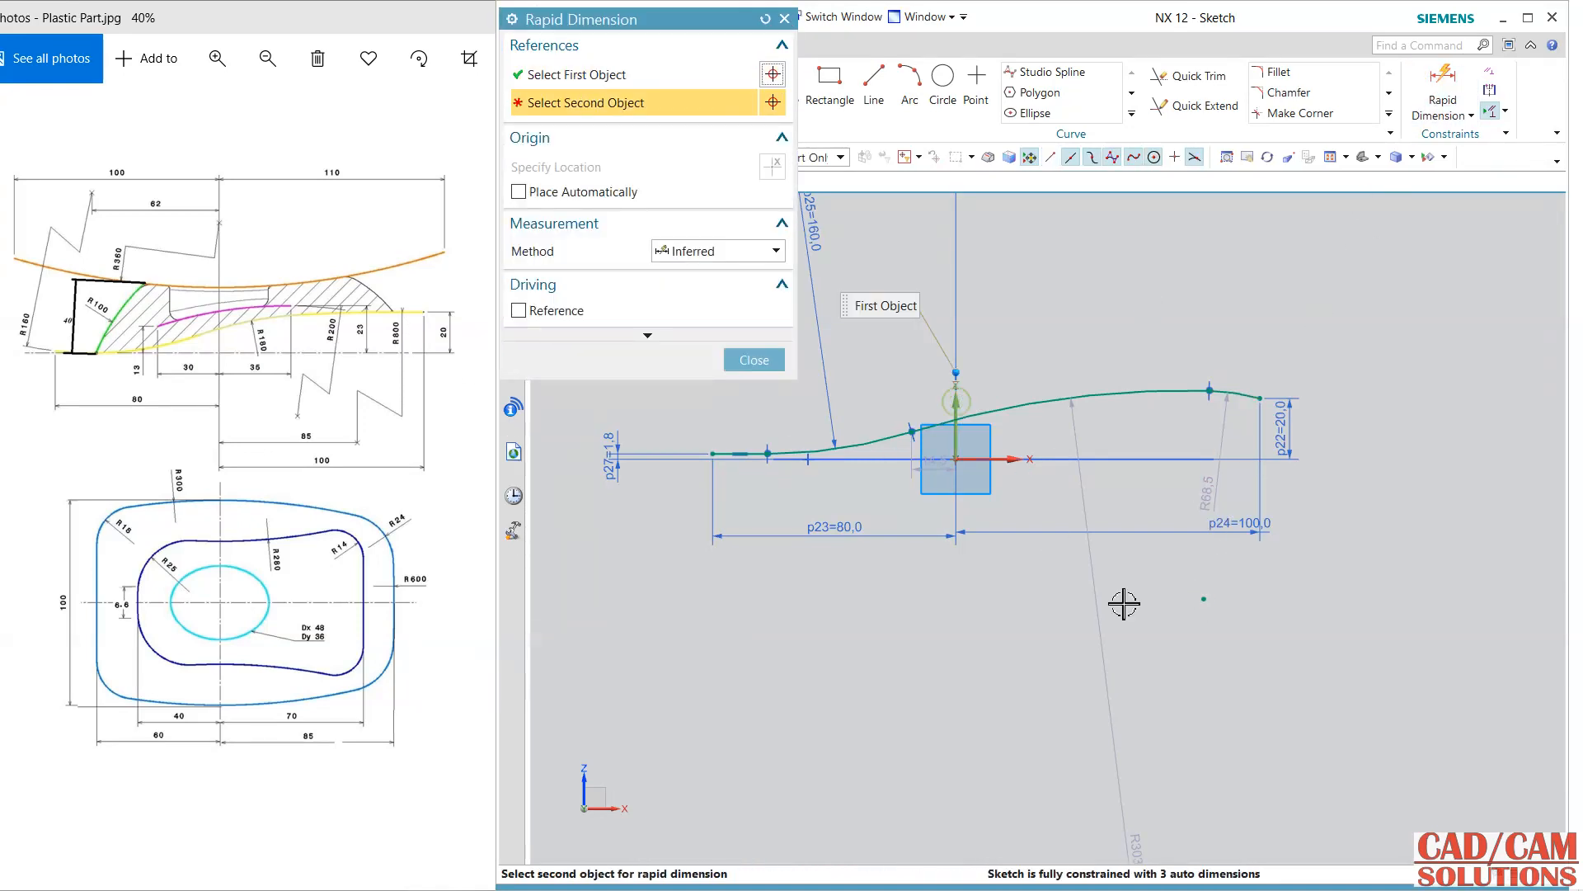
{"action": "left_click", "coordinate": [1207, 599]}
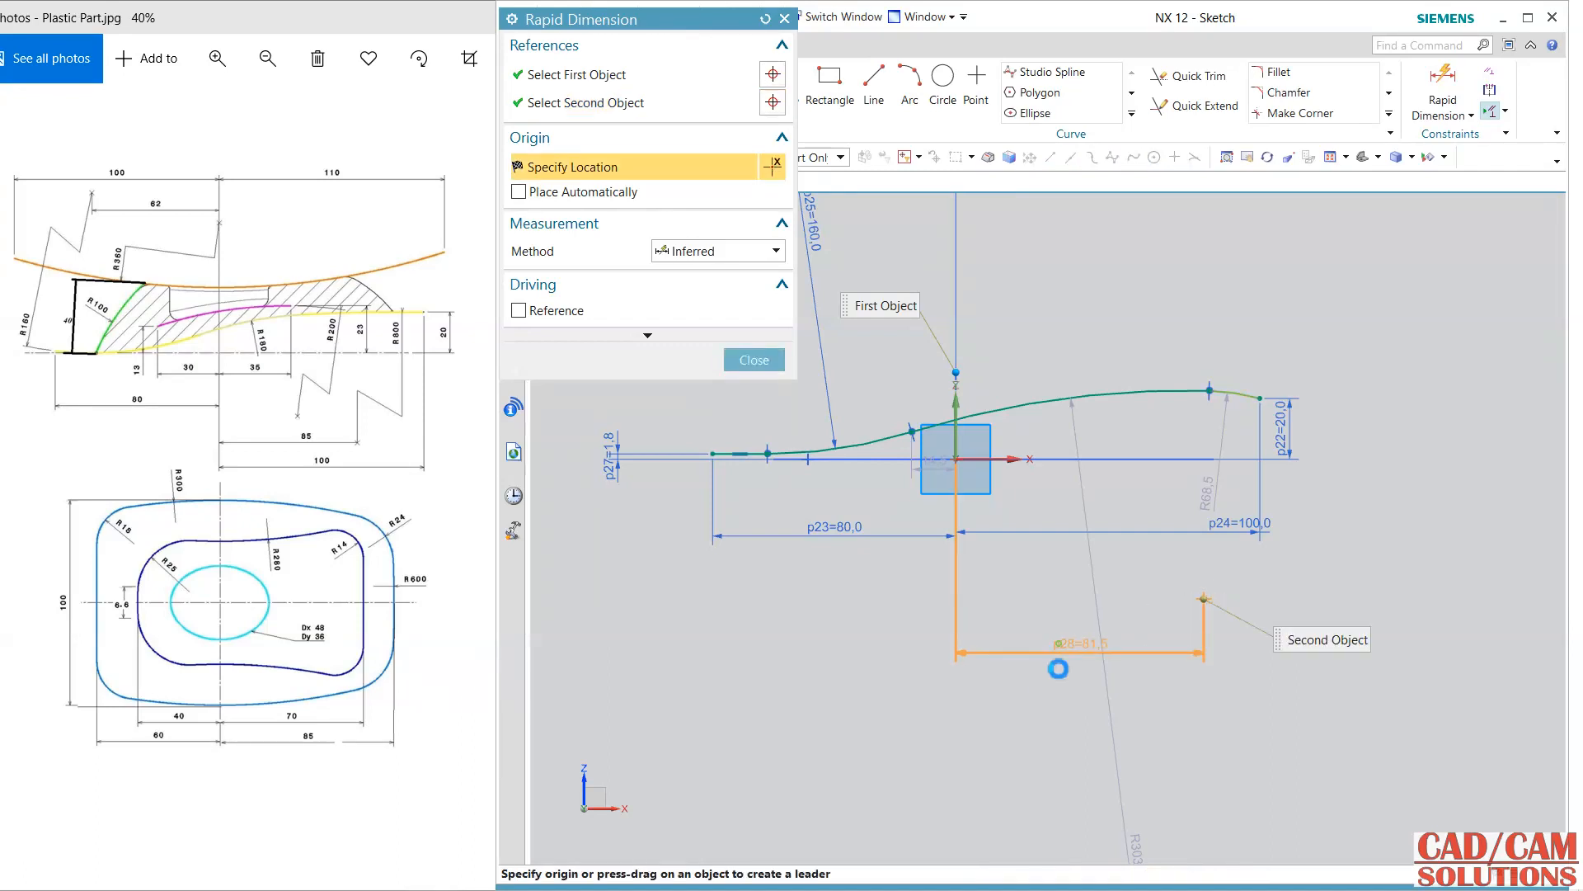
{"action": "left_click", "coordinate": [1060, 643]}
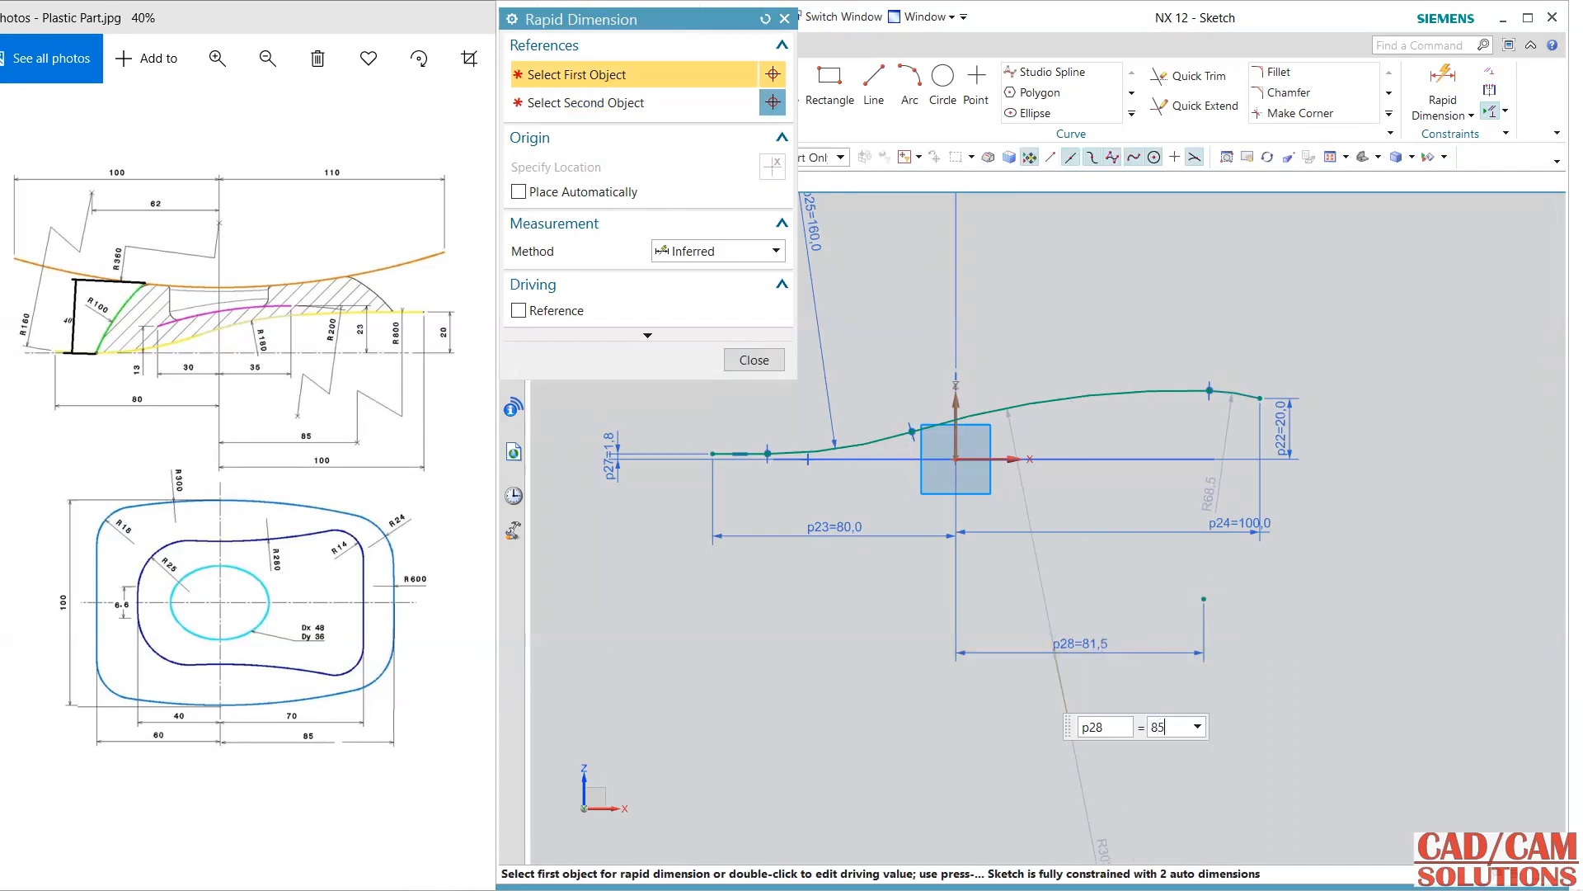
{"action": "type", "text": "85"}
{"action": "key", "text": "Return"}
{"action": "left_click", "coordinate": [772, 363]}
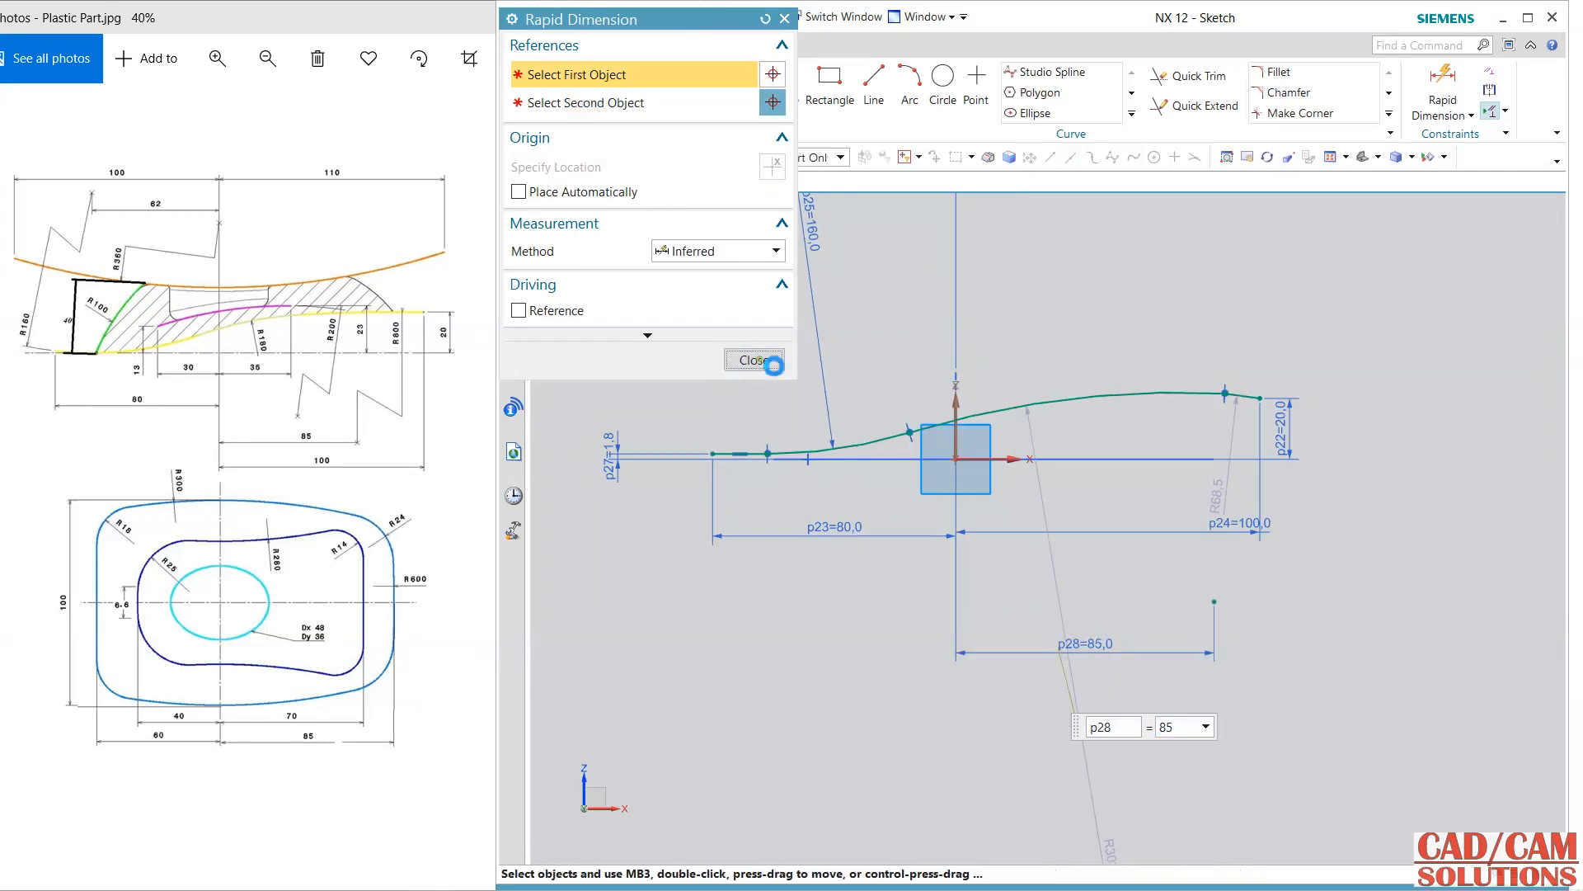
Step: Set the radius of the last arc, at the curve's raised end, to 800 mm
{"action": "double_click", "coordinate": [1225, 491]}
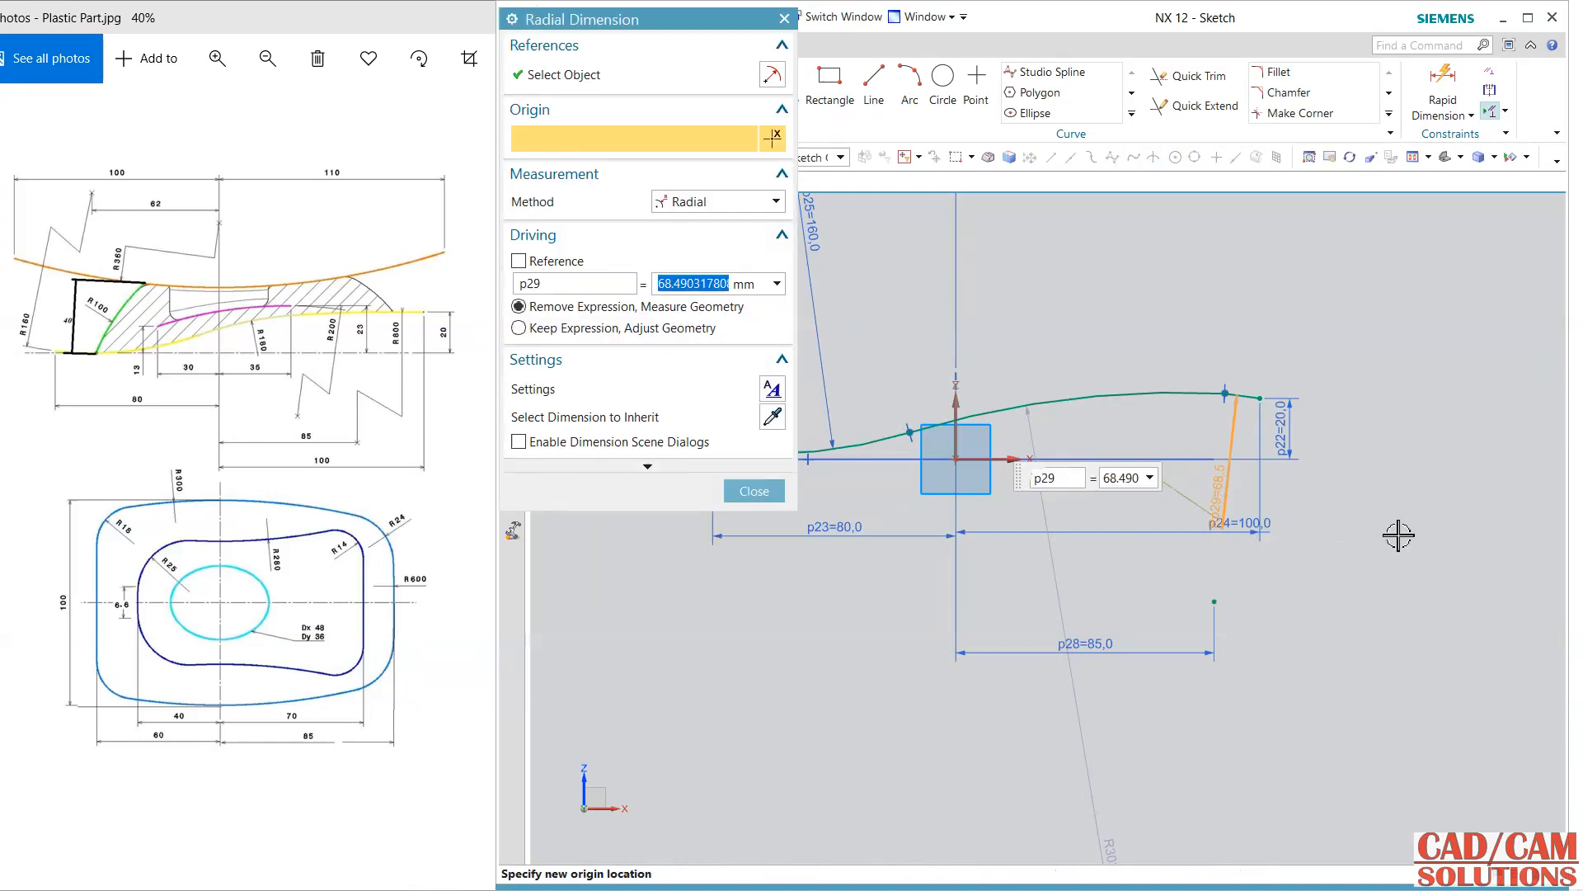
{"action": "type", "text": "8"}
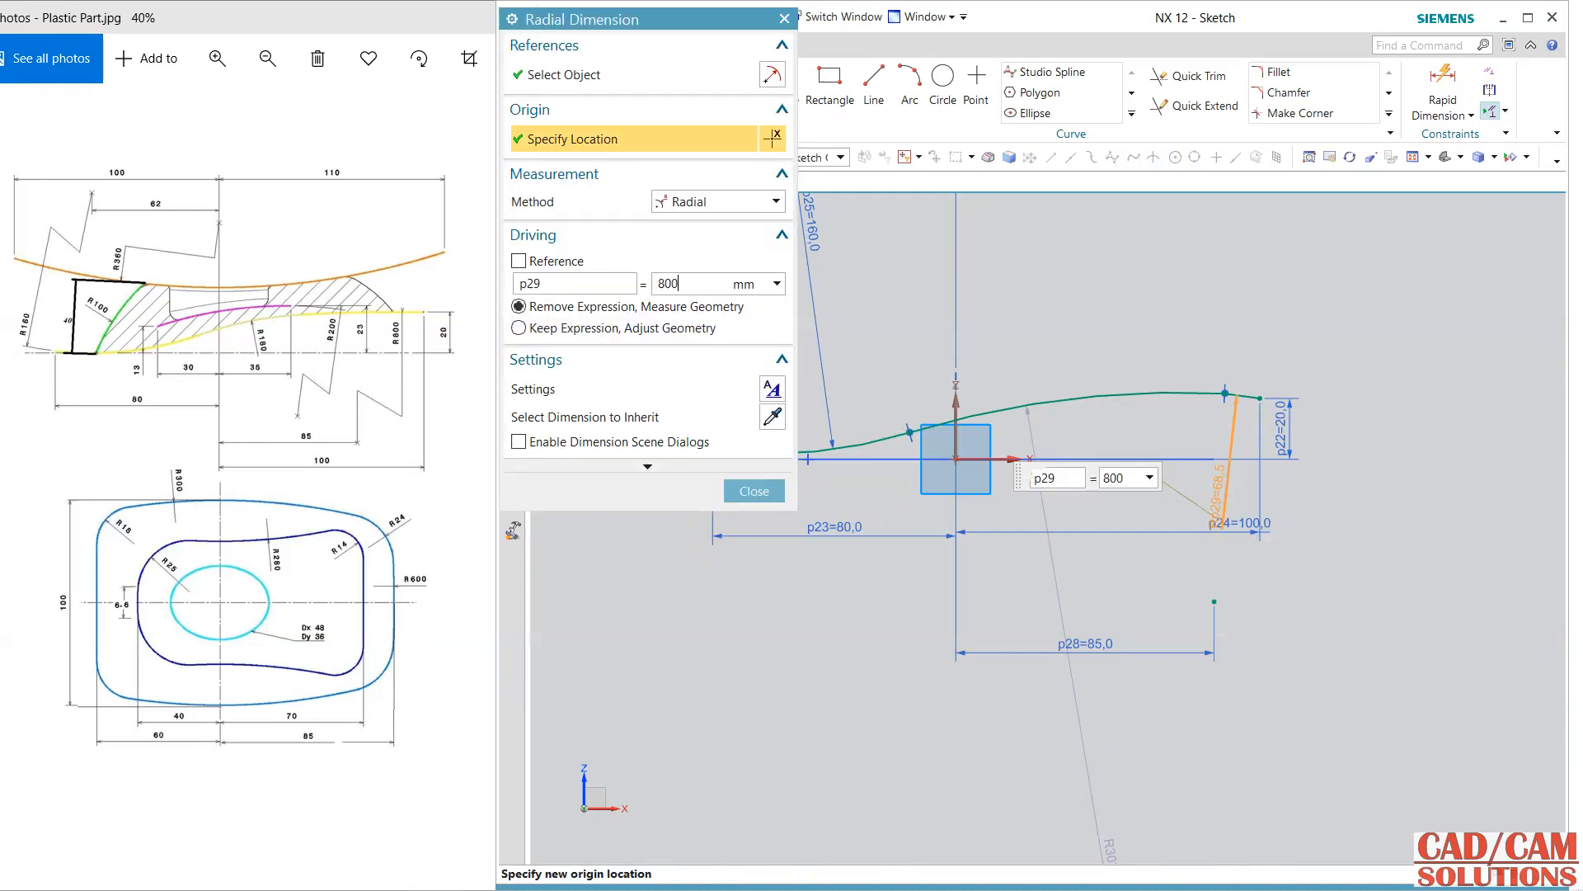
{"action": "type", "text": "00"}
{"action": "key", "text": "Return"}
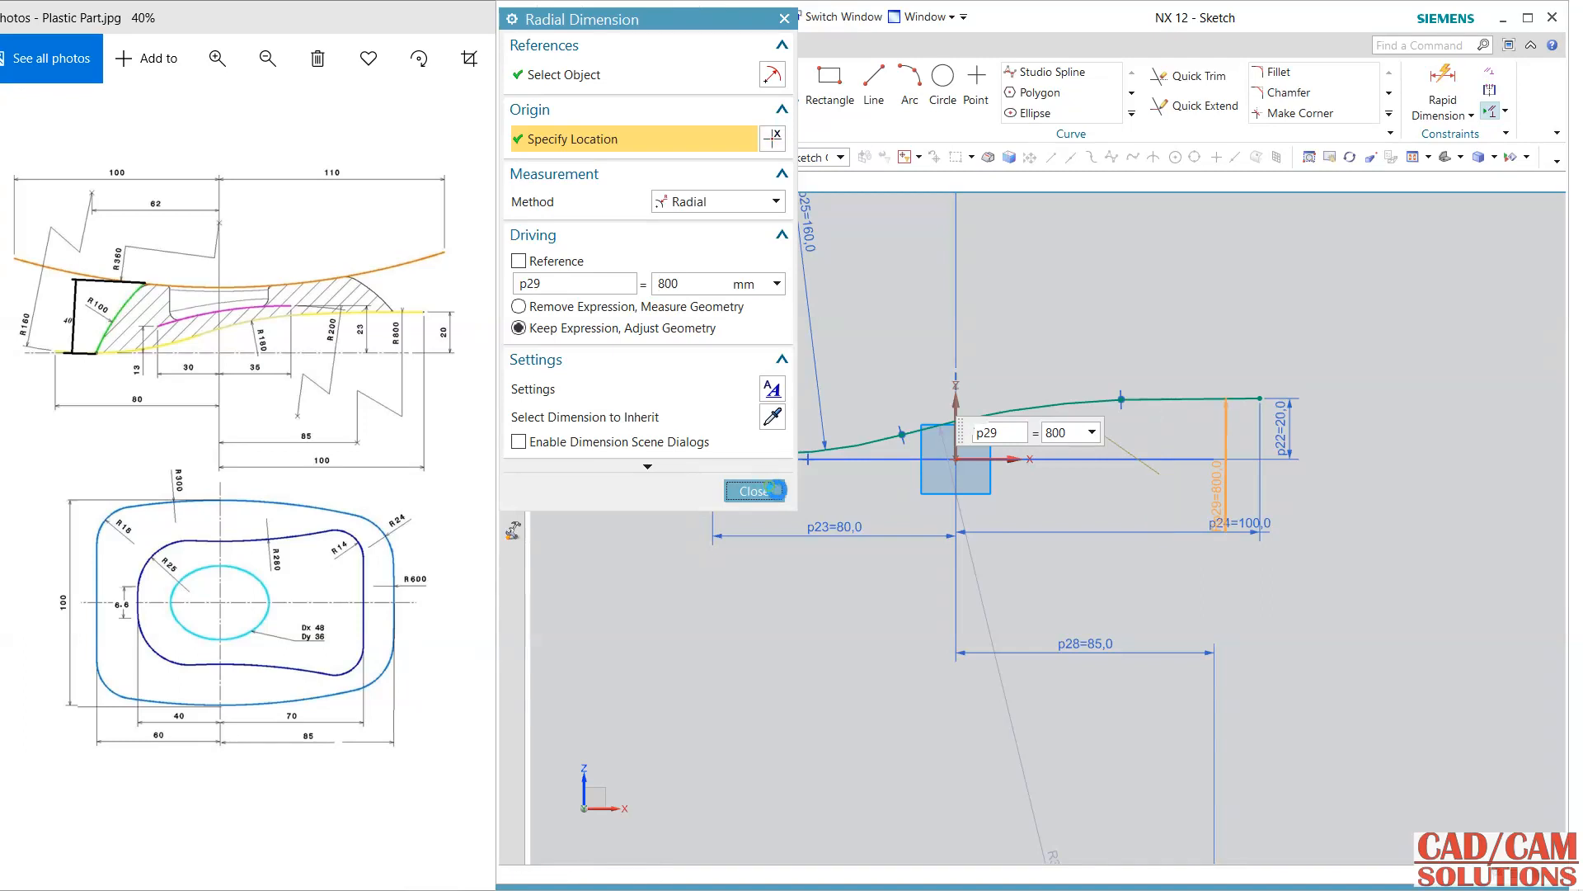
{"action": "left_click", "coordinate": [753, 491]}
Step: Set the radius of the middle arc, between the 160 mm and 800 mm arcs, to 180 mm
{"action": "double_click", "coordinate": [996, 617]}
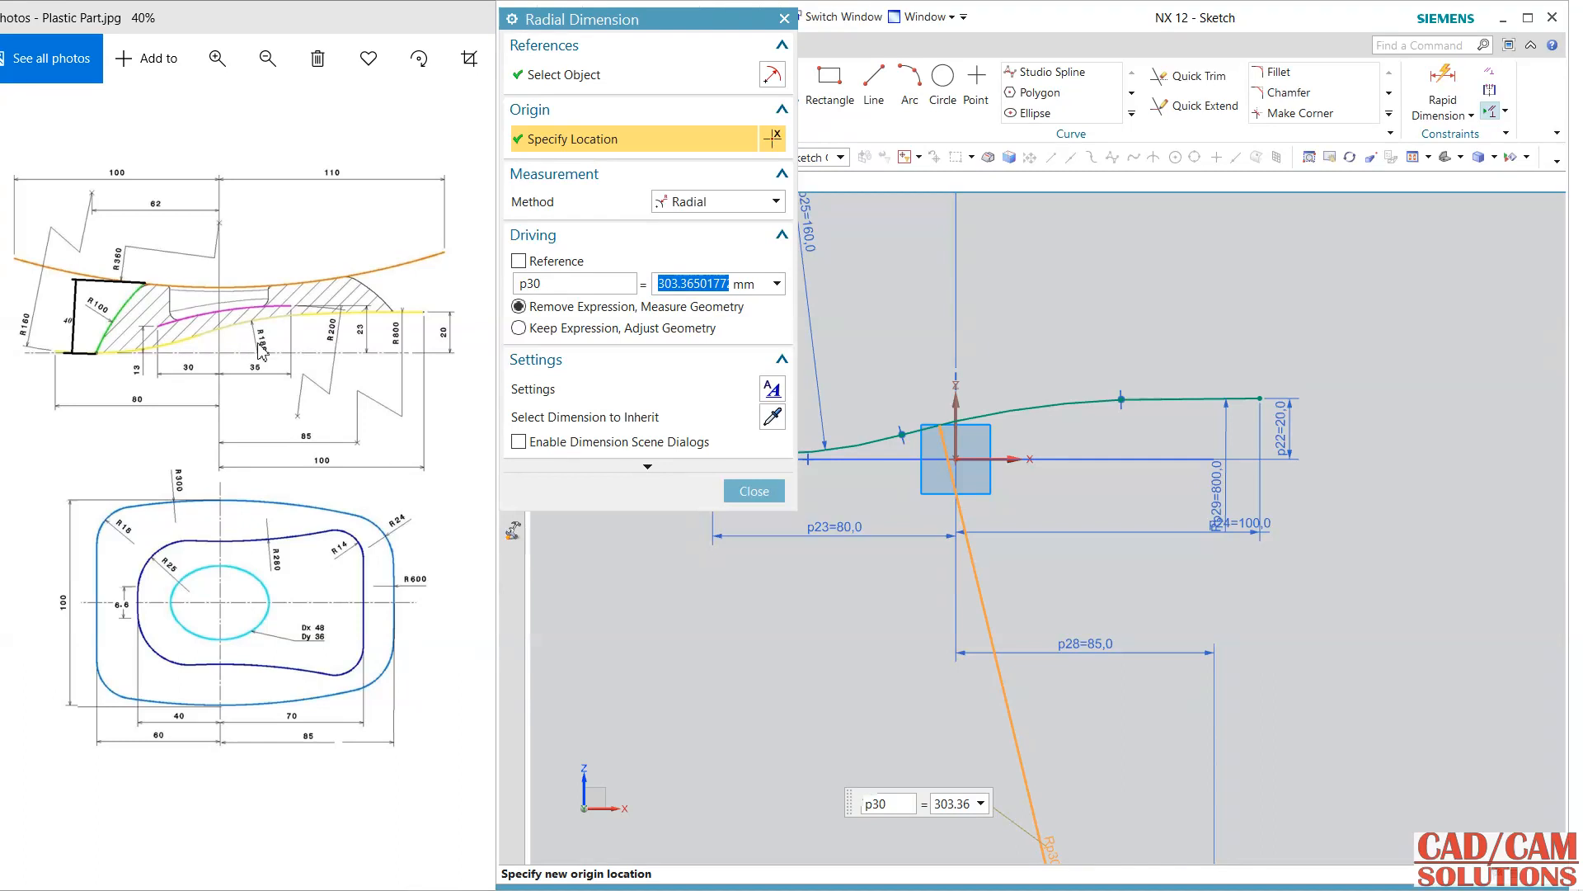
{"action": "type", "text": "180"}
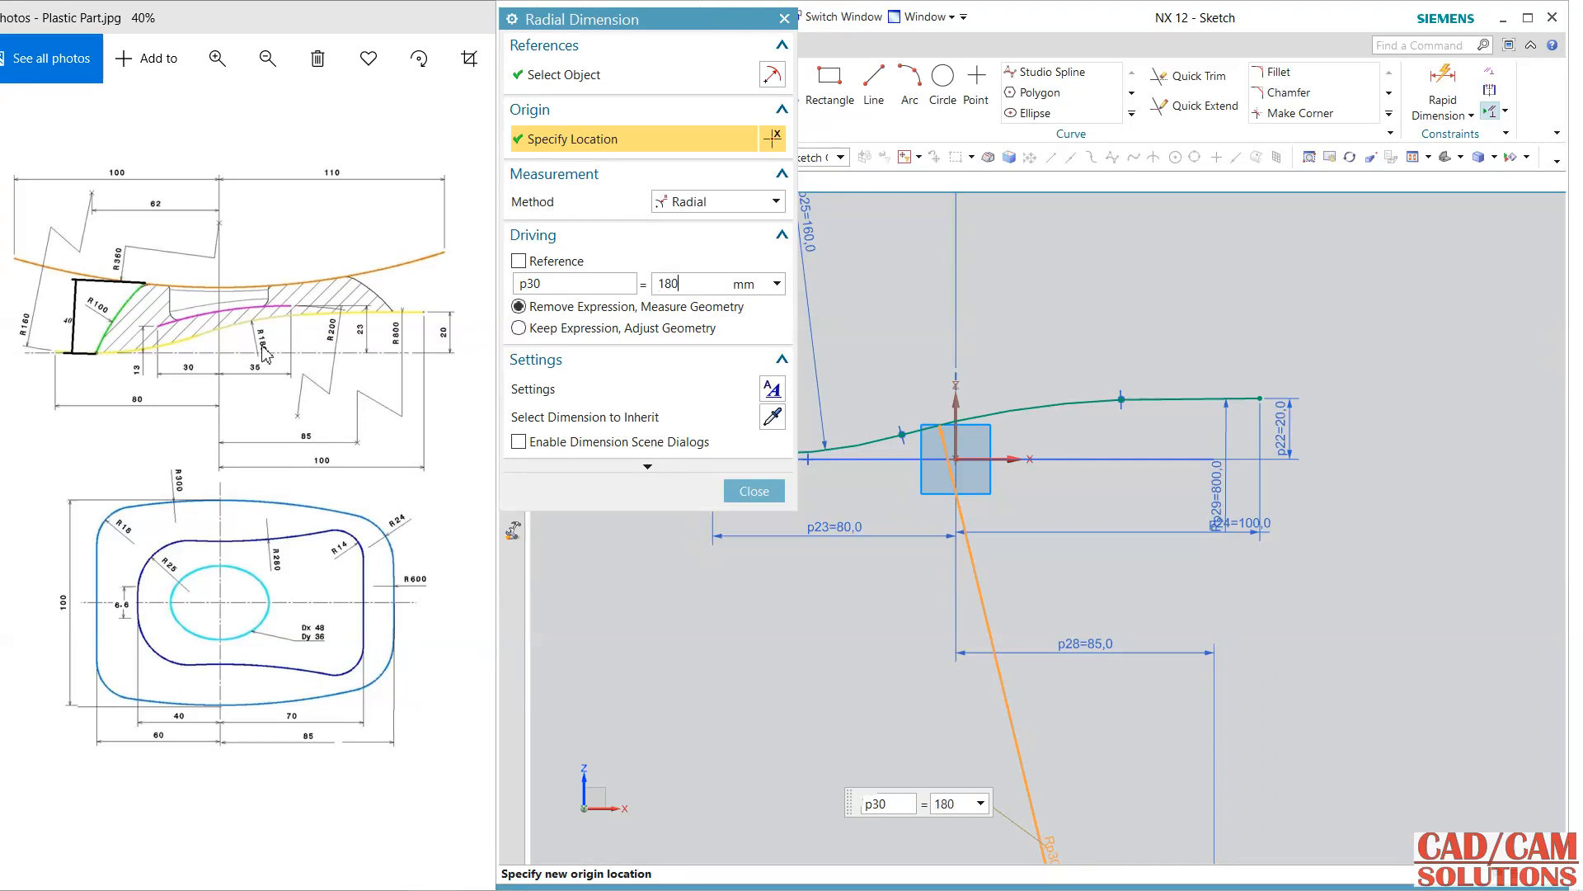
{"action": "key", "text": "Return"}
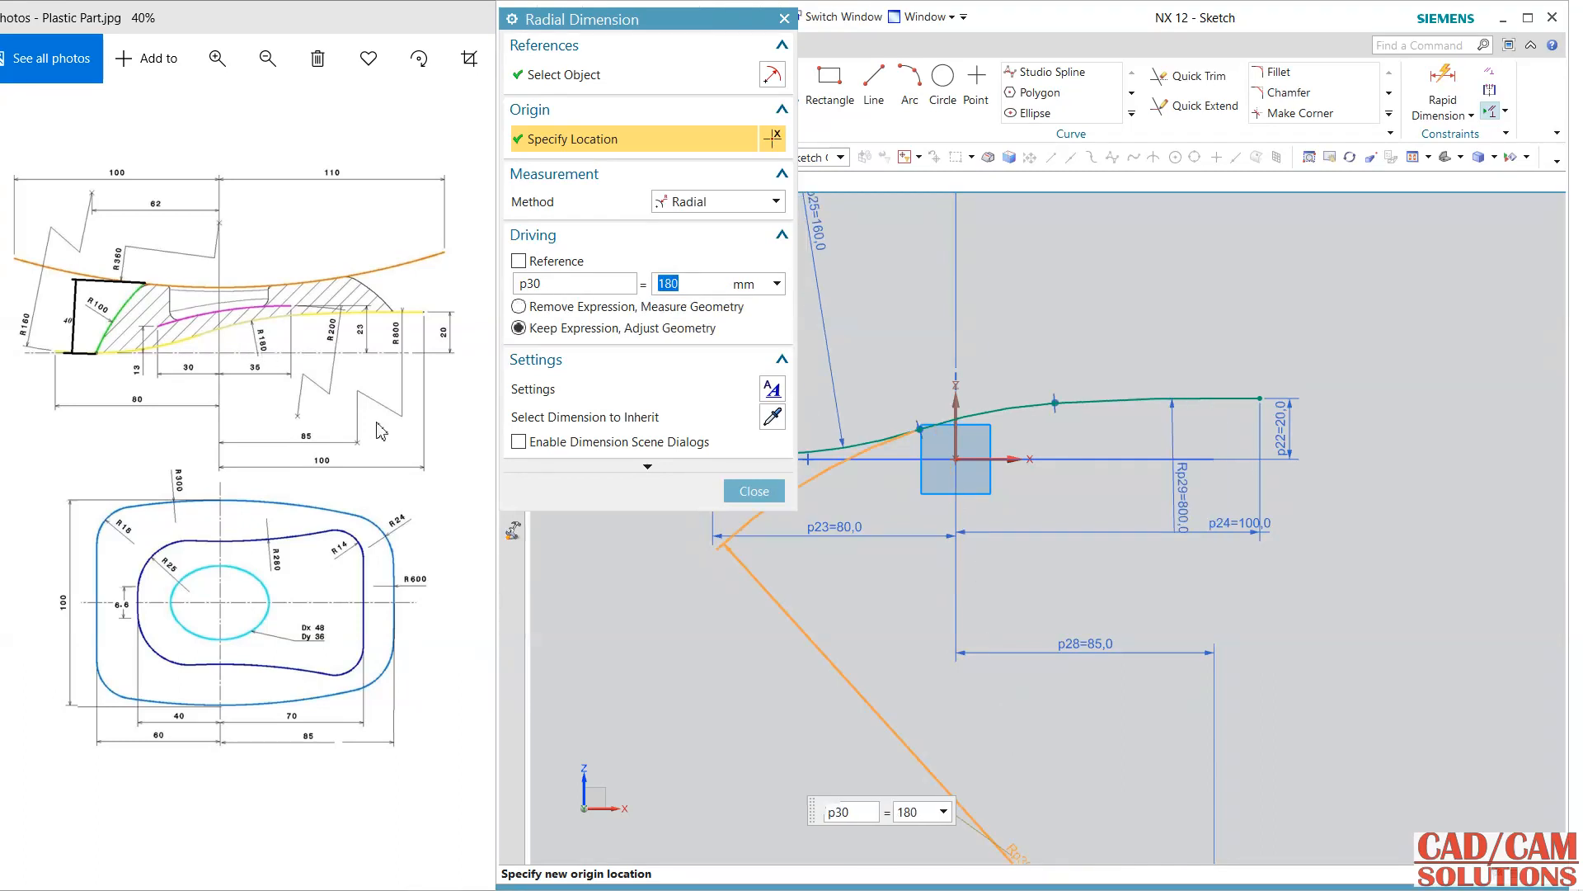
{"action": "left_click", "coordinate": [754, 491]}
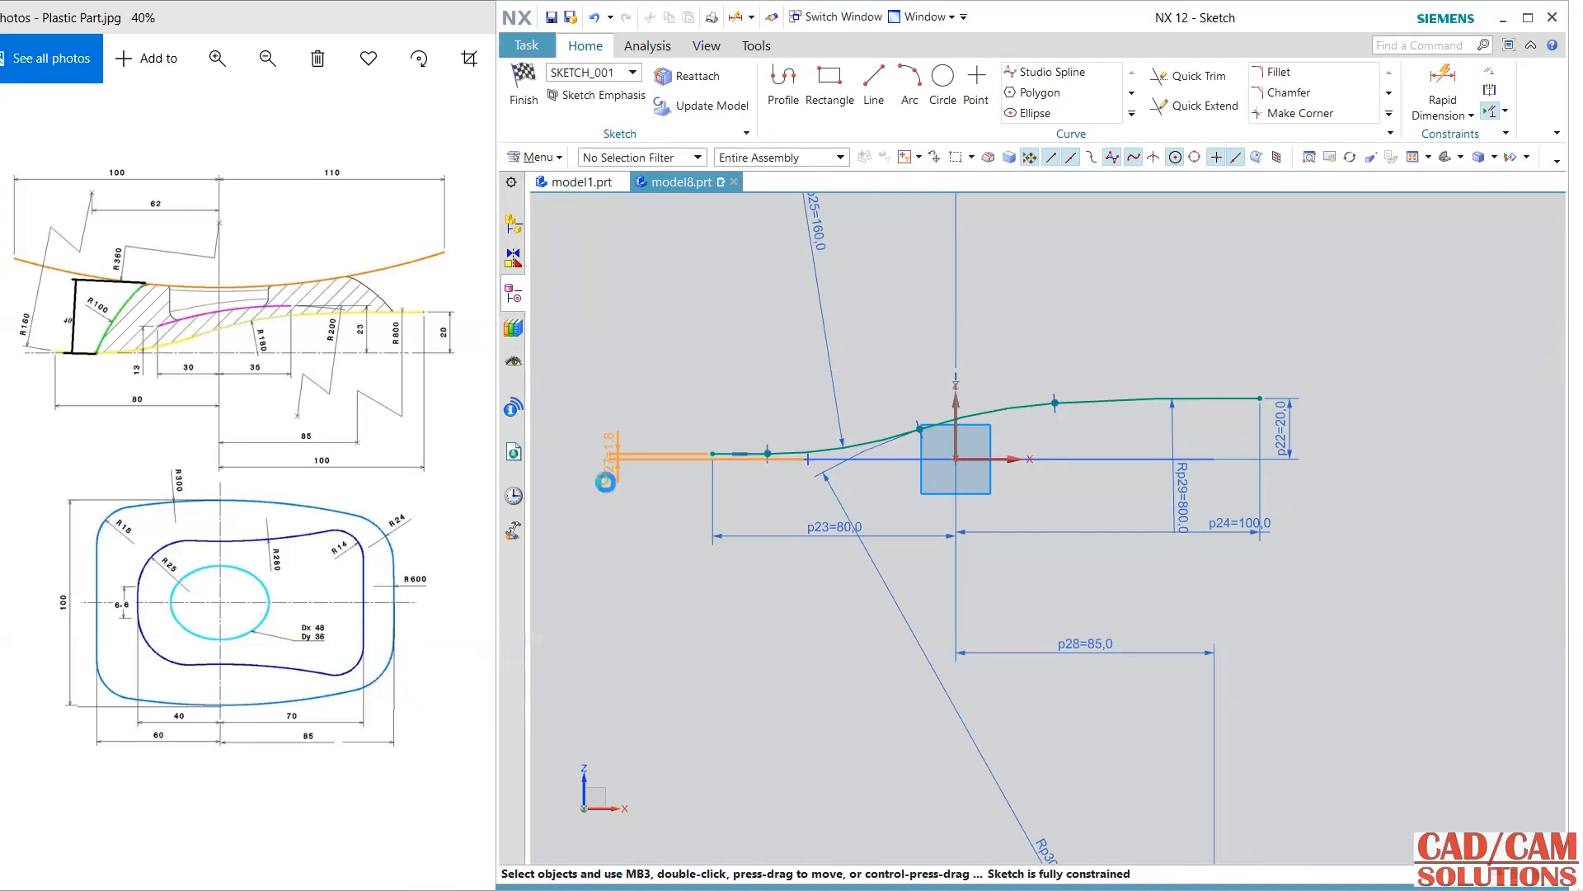
Step: Set the straight line's height above the horizontal axis to 0 mm and finish the side-profile sketch
{"action": "double_click", "coordinate": [608, 449]}
{"action": "type", "text": "0"}
{"action": "key", "text": "Return"}
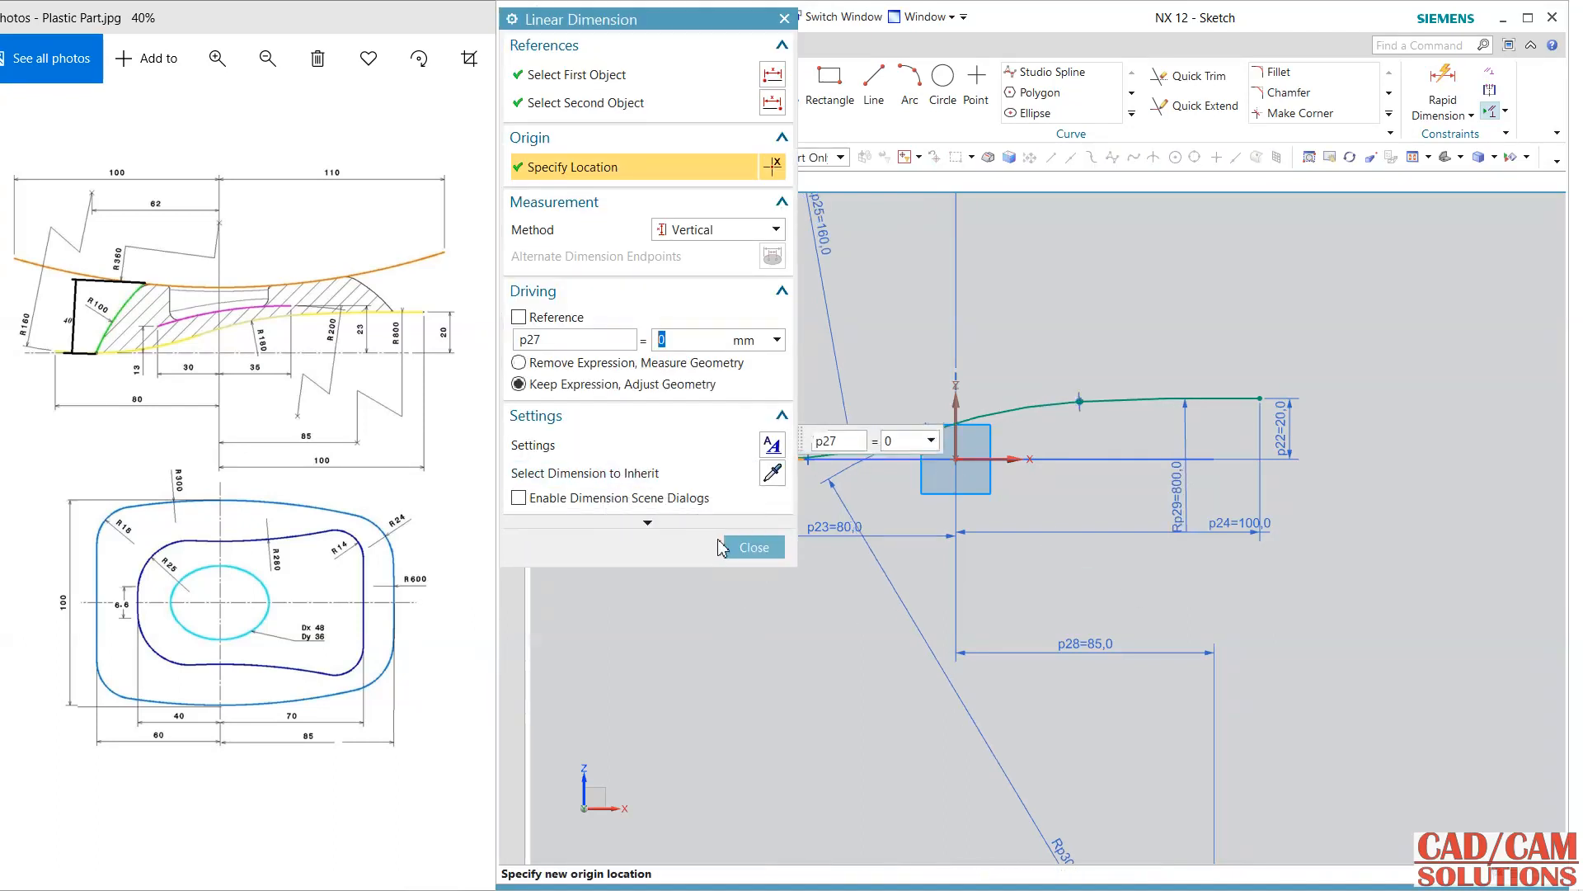
{"action": "left_click", "coordinate": [755, 547]}
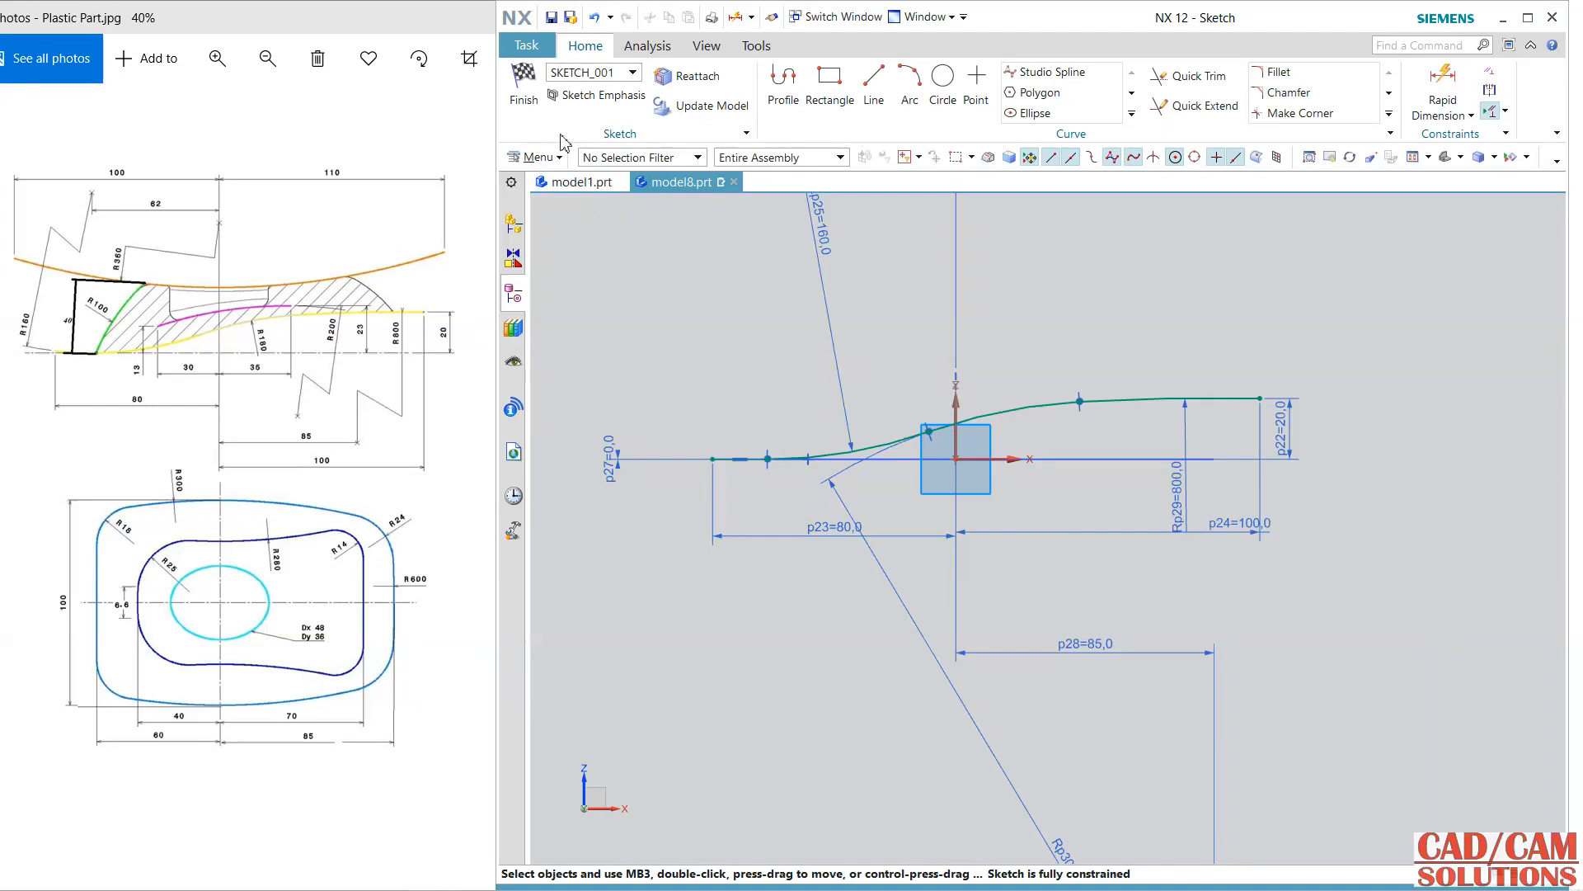
{"action": "left_click", "coordinate": [523, 87]}
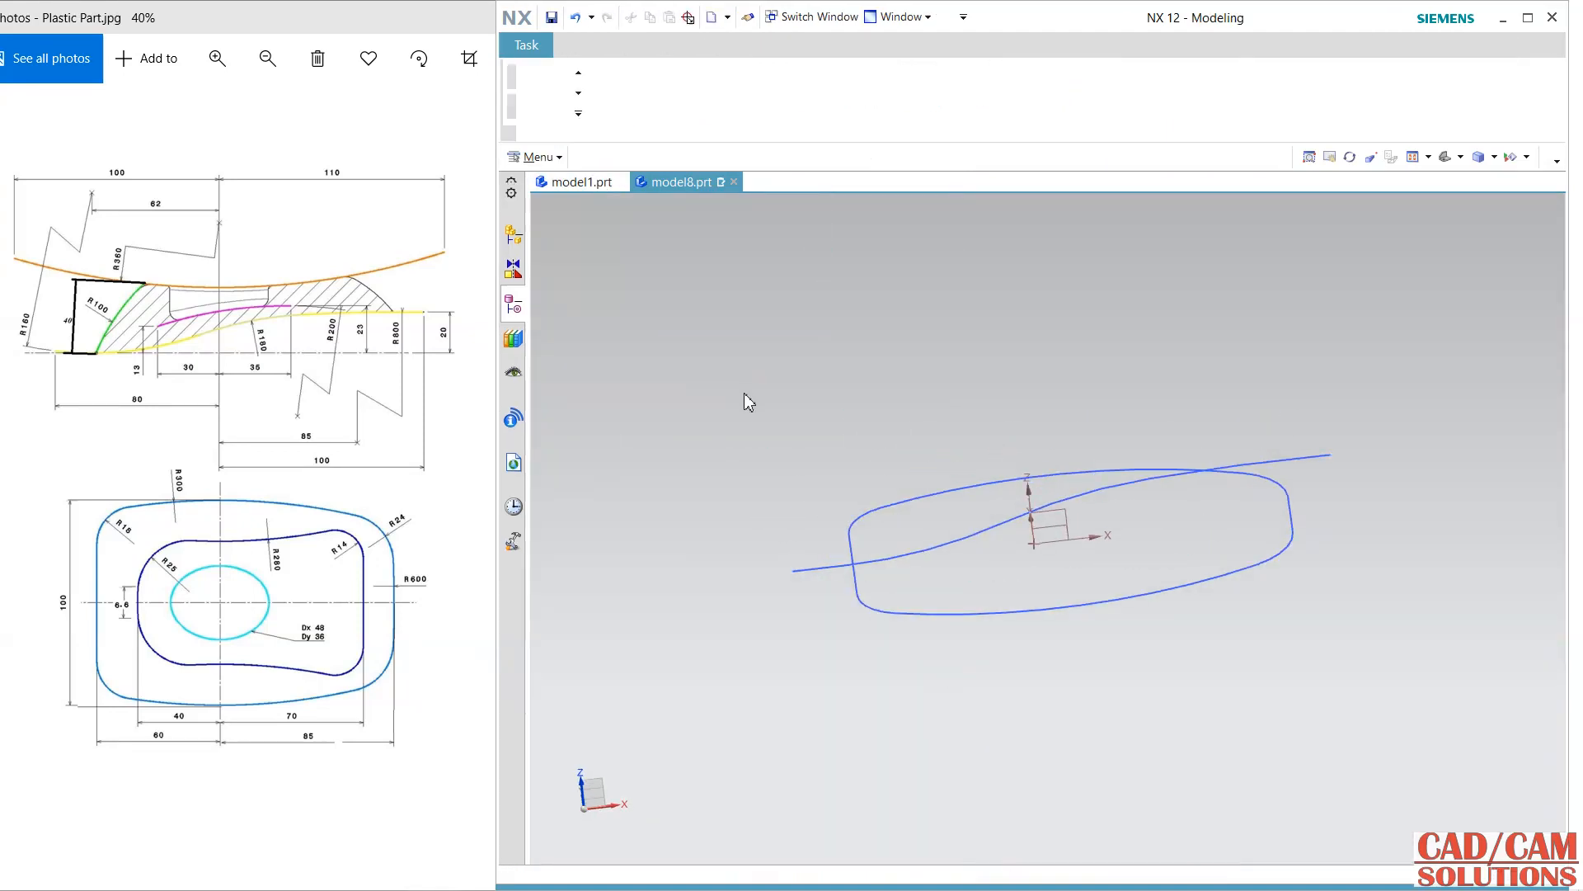
Step: Create a combined projection of the side-profile curve and the closed outer outline, with both projection directions normal to the curve plane
{"action": "left_click", "coordinate": [540, 163]}
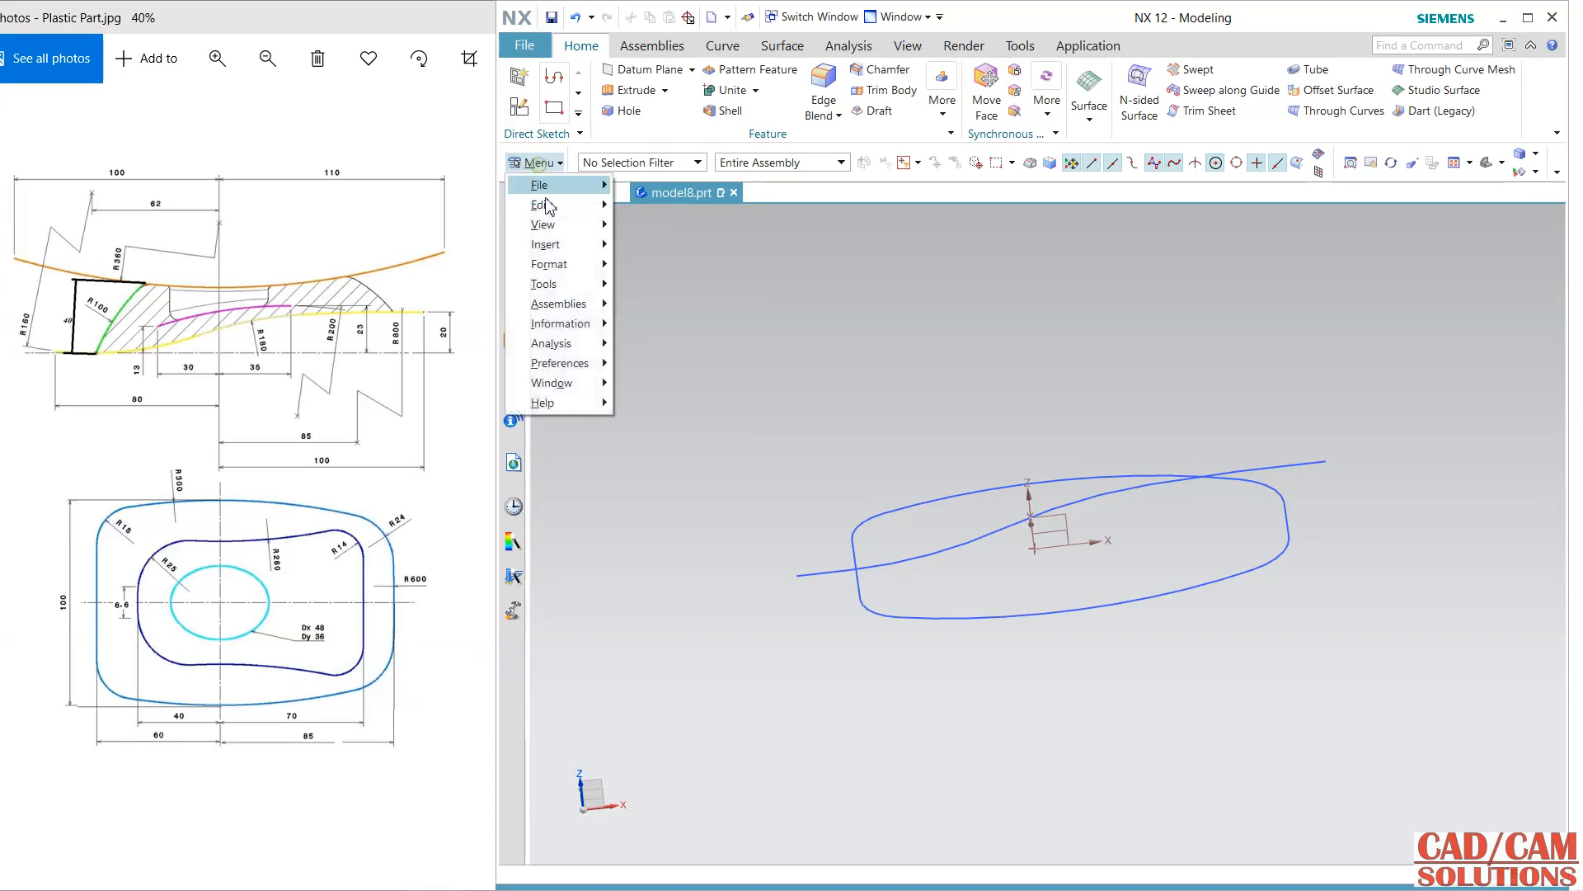
{"action": "mouse_move", "coordinate": [548, 245]}
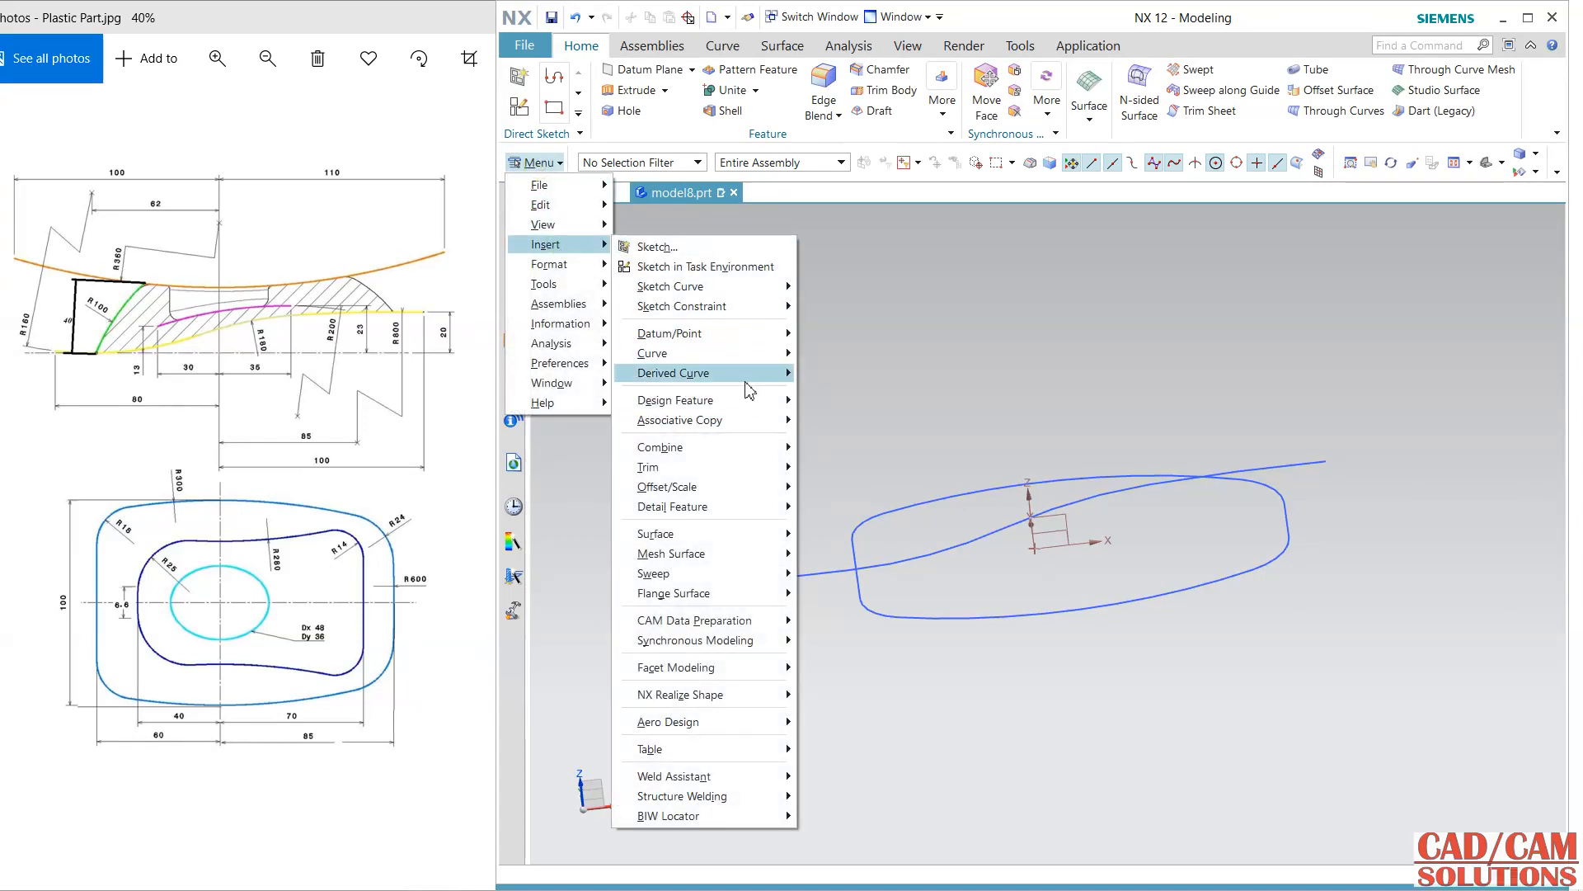
{"action": "mouse_move", "coordinate": [738, 375]}
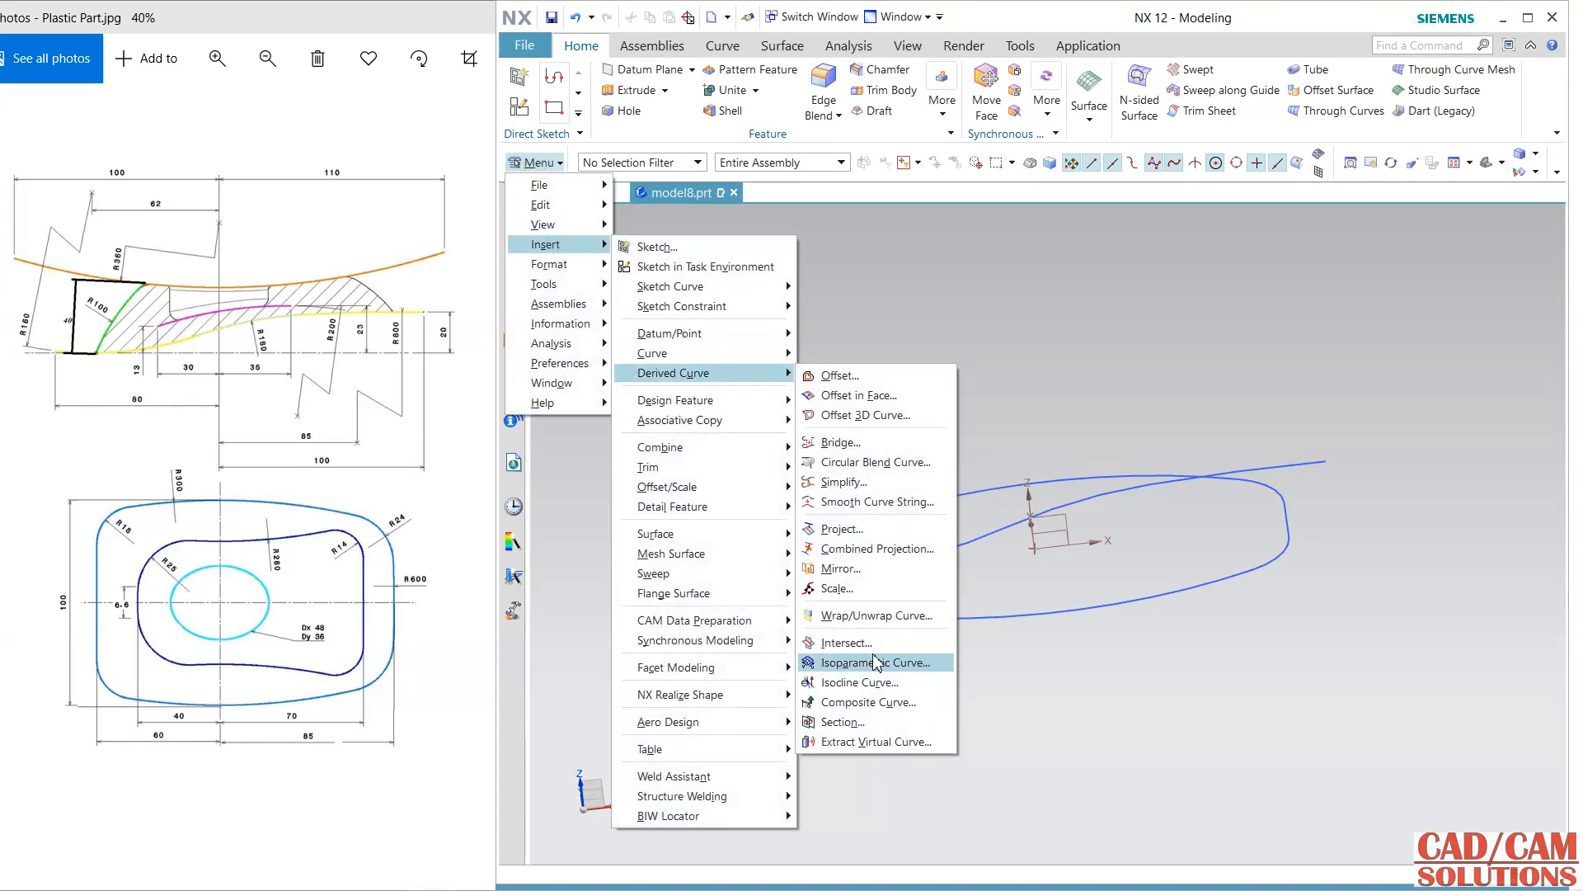
{"action": "left_click", "coordinate": [872, 549]}
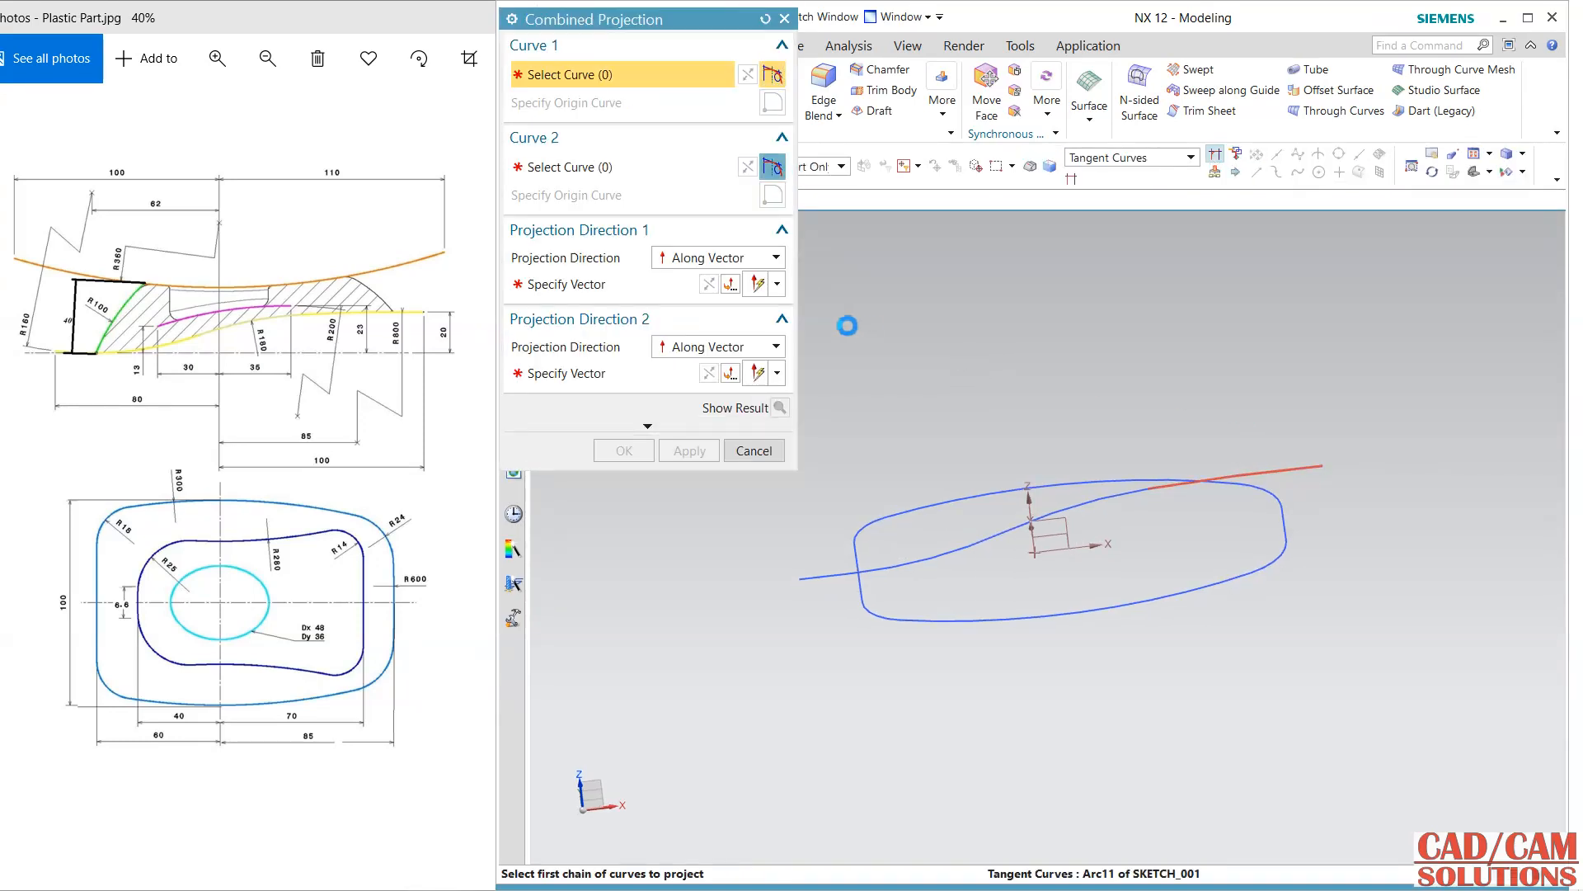
{"action": "left_click", "coordinate": [1032, 368]}
{"action": "left_click", "coordinate": [1102, 475]}
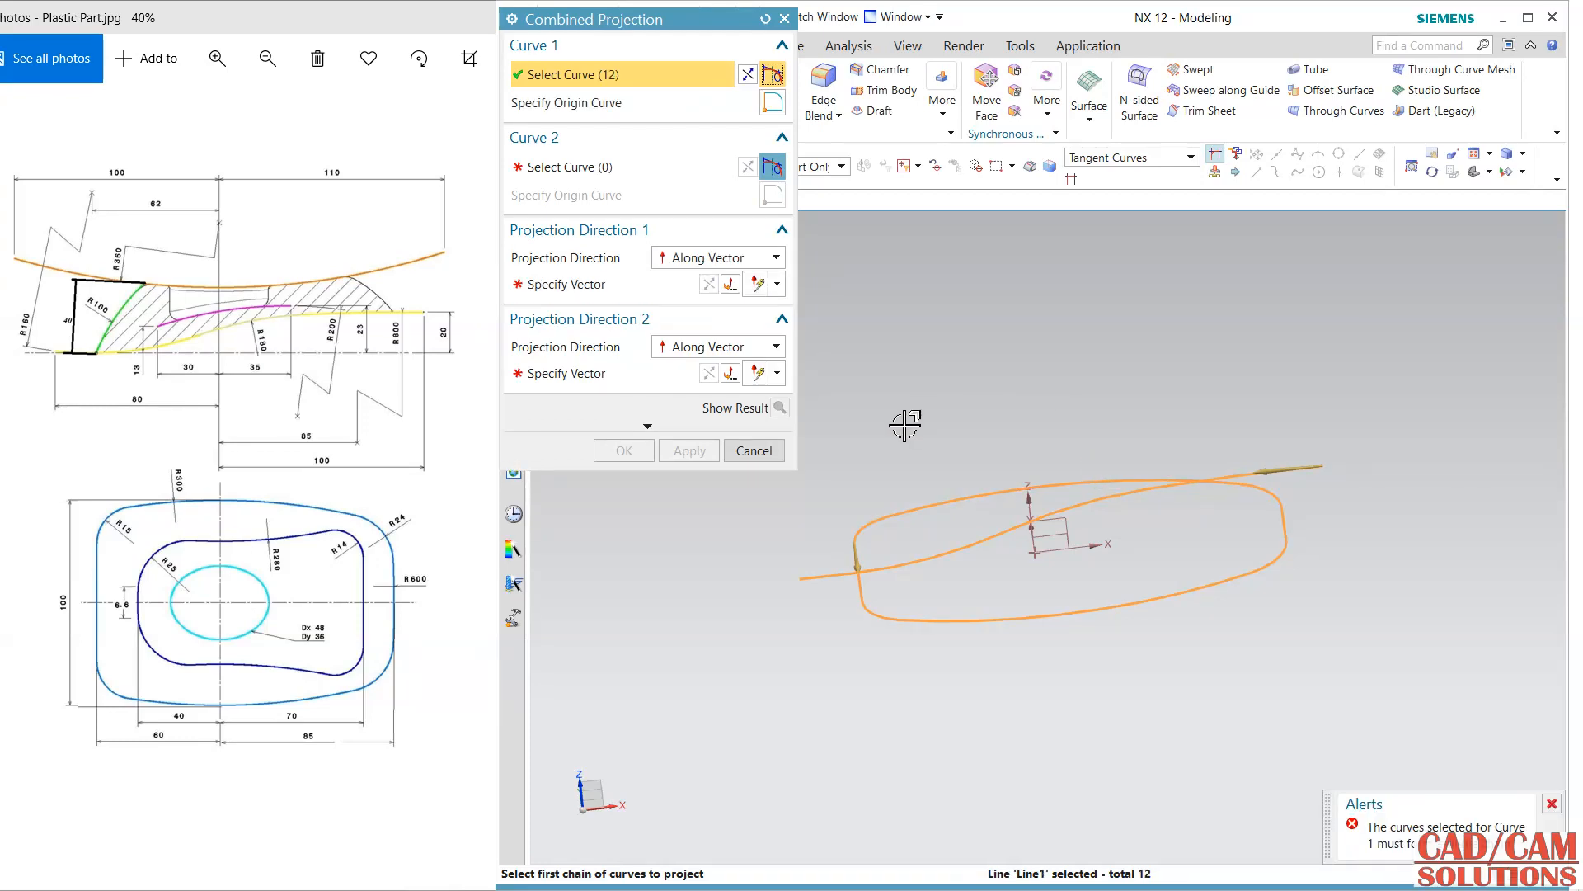
{"action": "left_click", "coordinate": [1001, 491], "text": "shift"}
{"action": "left_click", "coordinate": [626, 168]}
{"action": "left_click", "coordinate": [918, 511]}
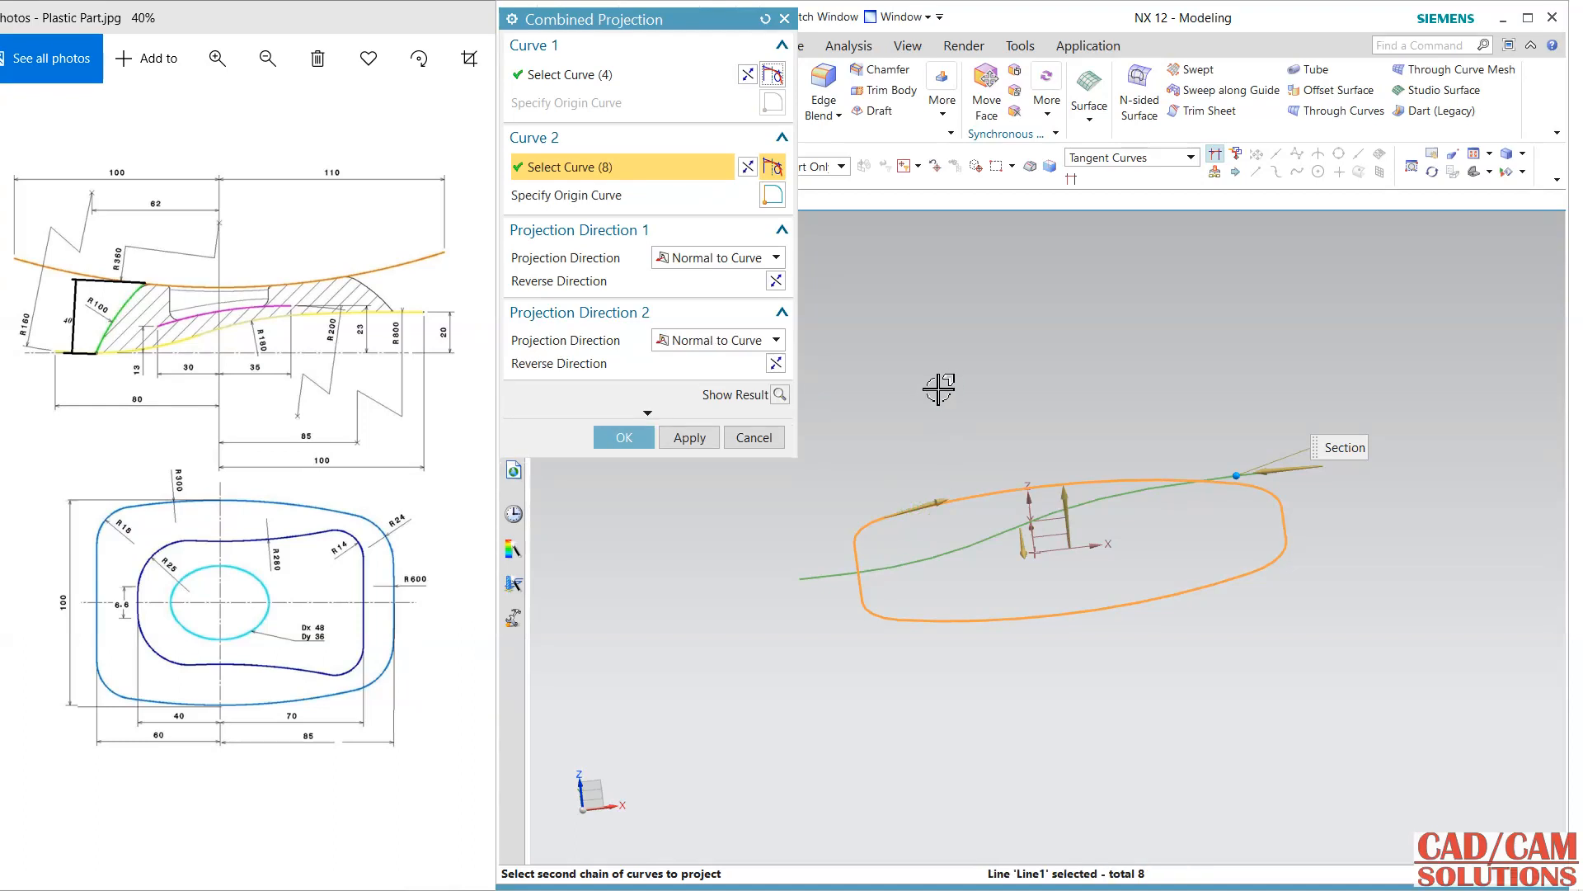
{"action": "left_click", "coordinate": [642, 438]}
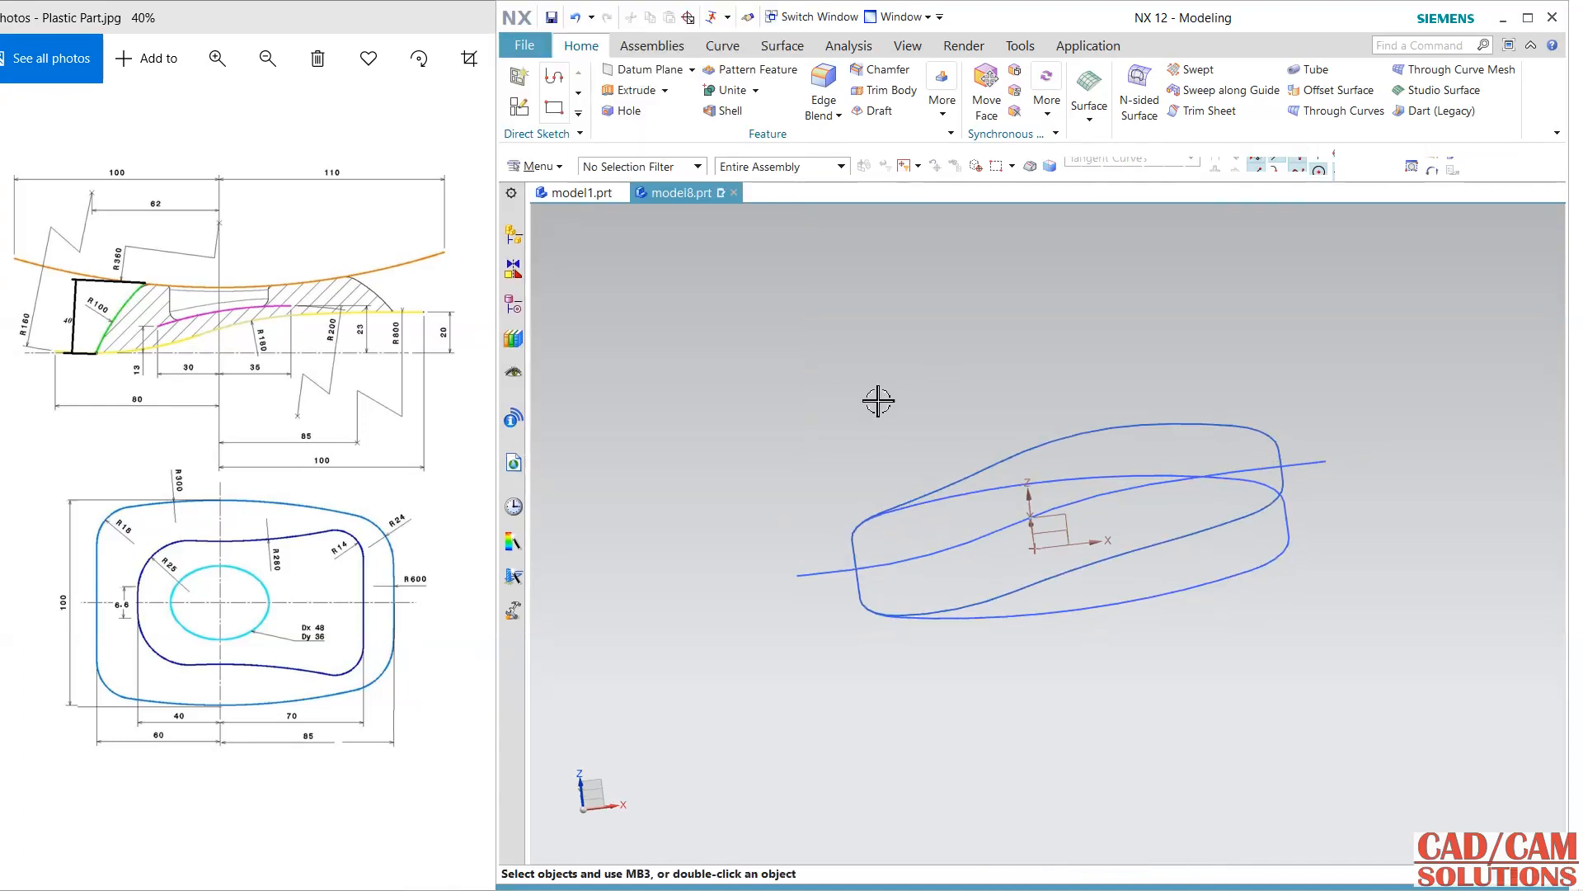
Step: Hide the side-profile and flat outline sketches, keeping the combined projection curve displayed
{"action": "left_click", "coordinate": [1312, 470]}
{"action": "key", "text": "ctrl+b"}
{"action": "middle_click_drag", "start_coordinate": [1329, 629], "coordinate": [1328, 682]}
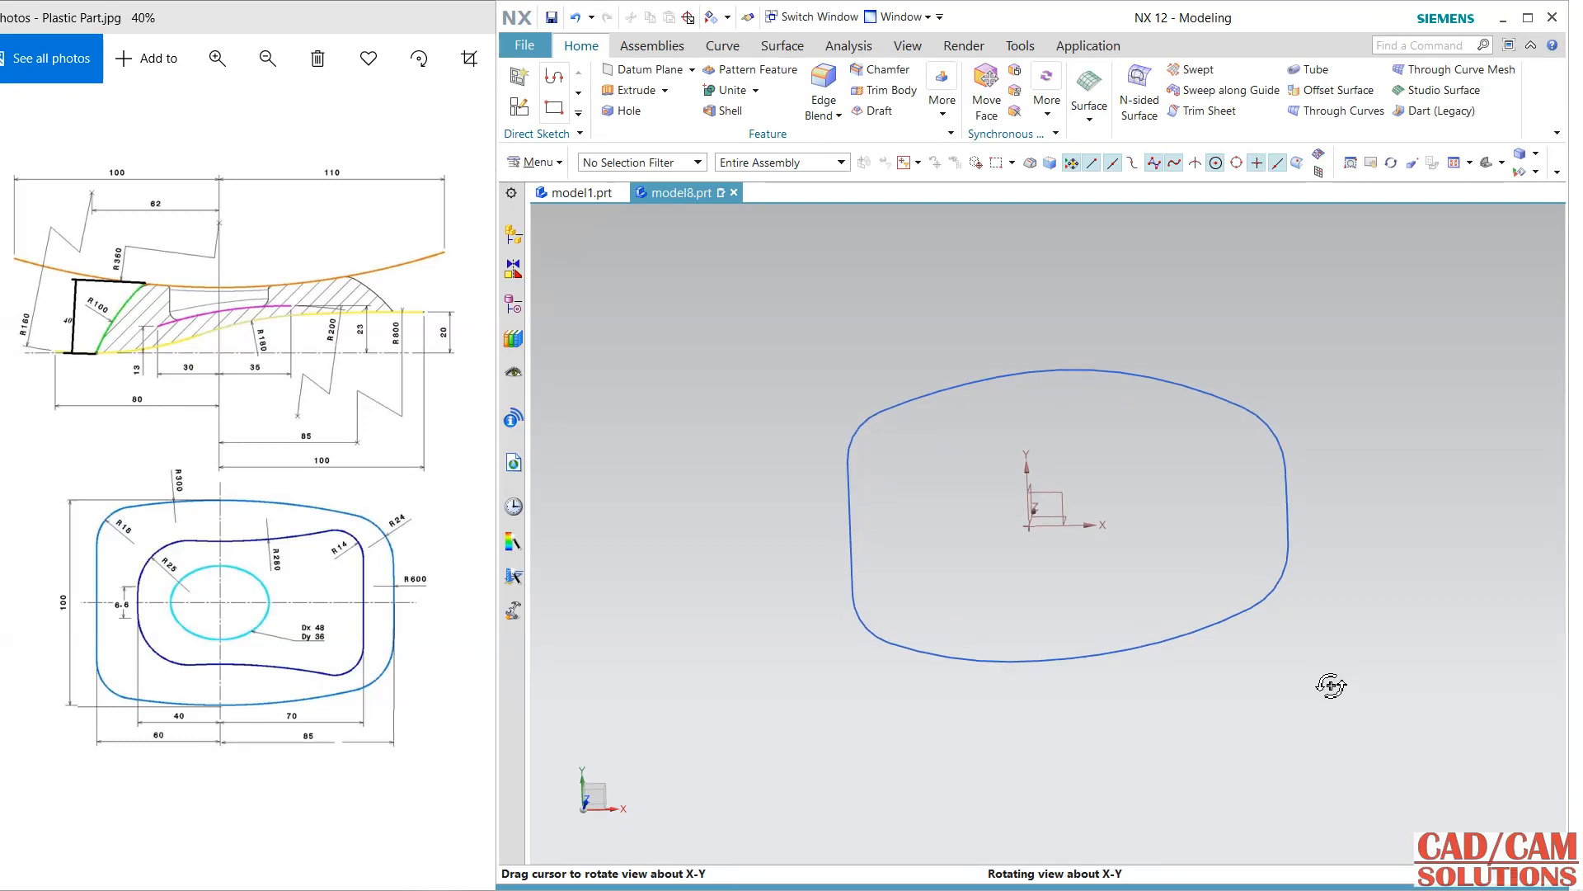
Step: Create a new sketch on the XY plane of the datum coordinate system
{"action": "left_click", "coordinate": [518, 110]}
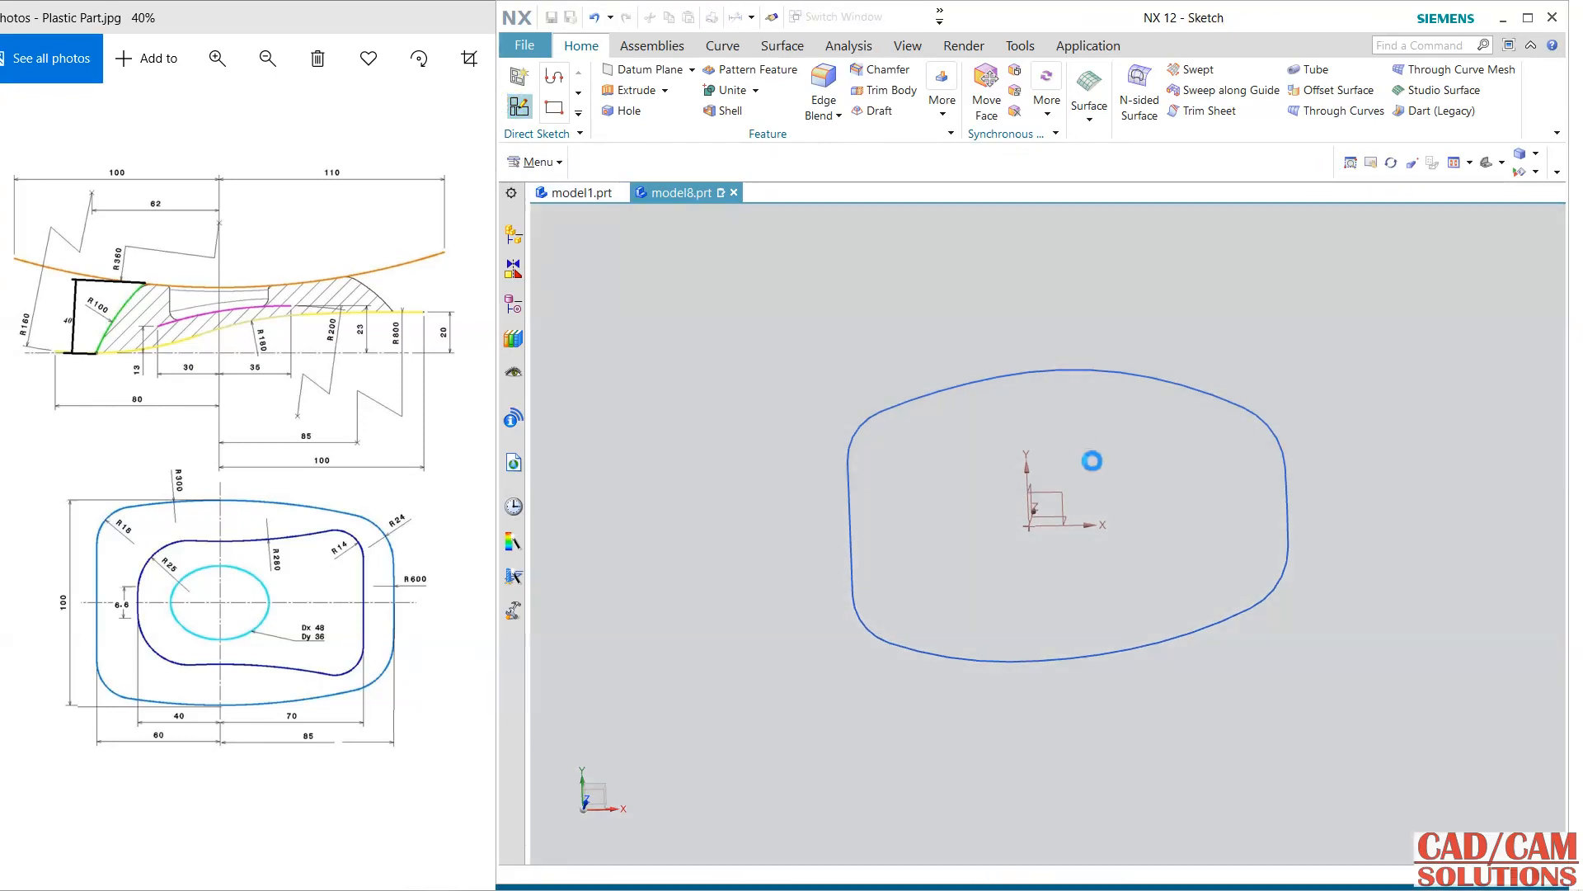
{"action": "middle_click_drag", "start_coordinate": [1071, 290], "coordinate": [1078, 314]}
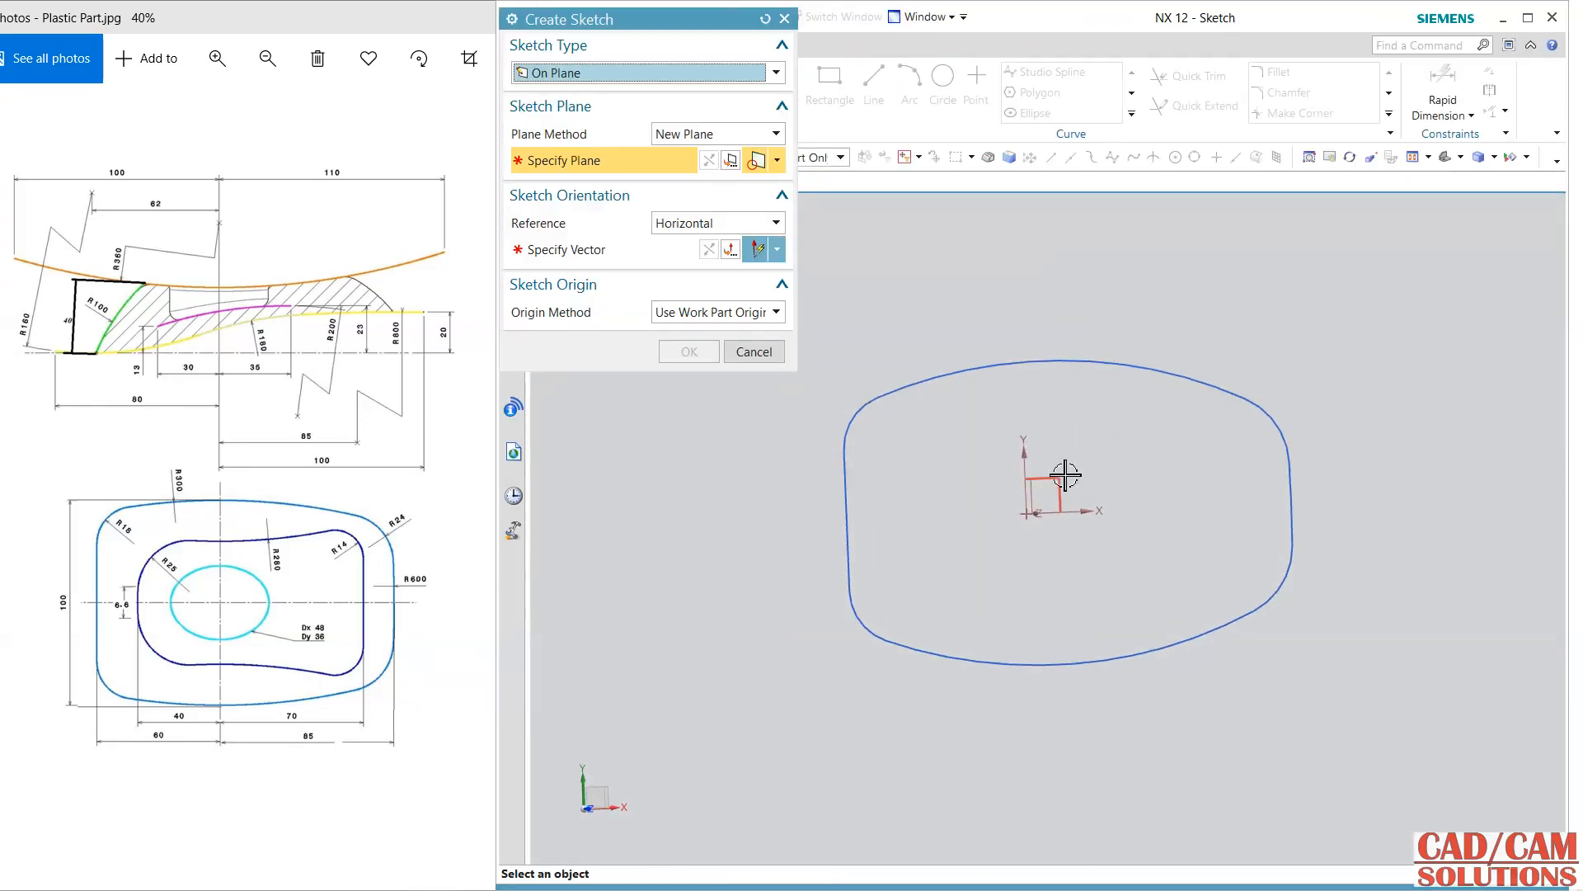
{"action": "left_click", "coordinate": [1087, 497]}
{"action": "middle_click", "coordinate": [1134, 490]}
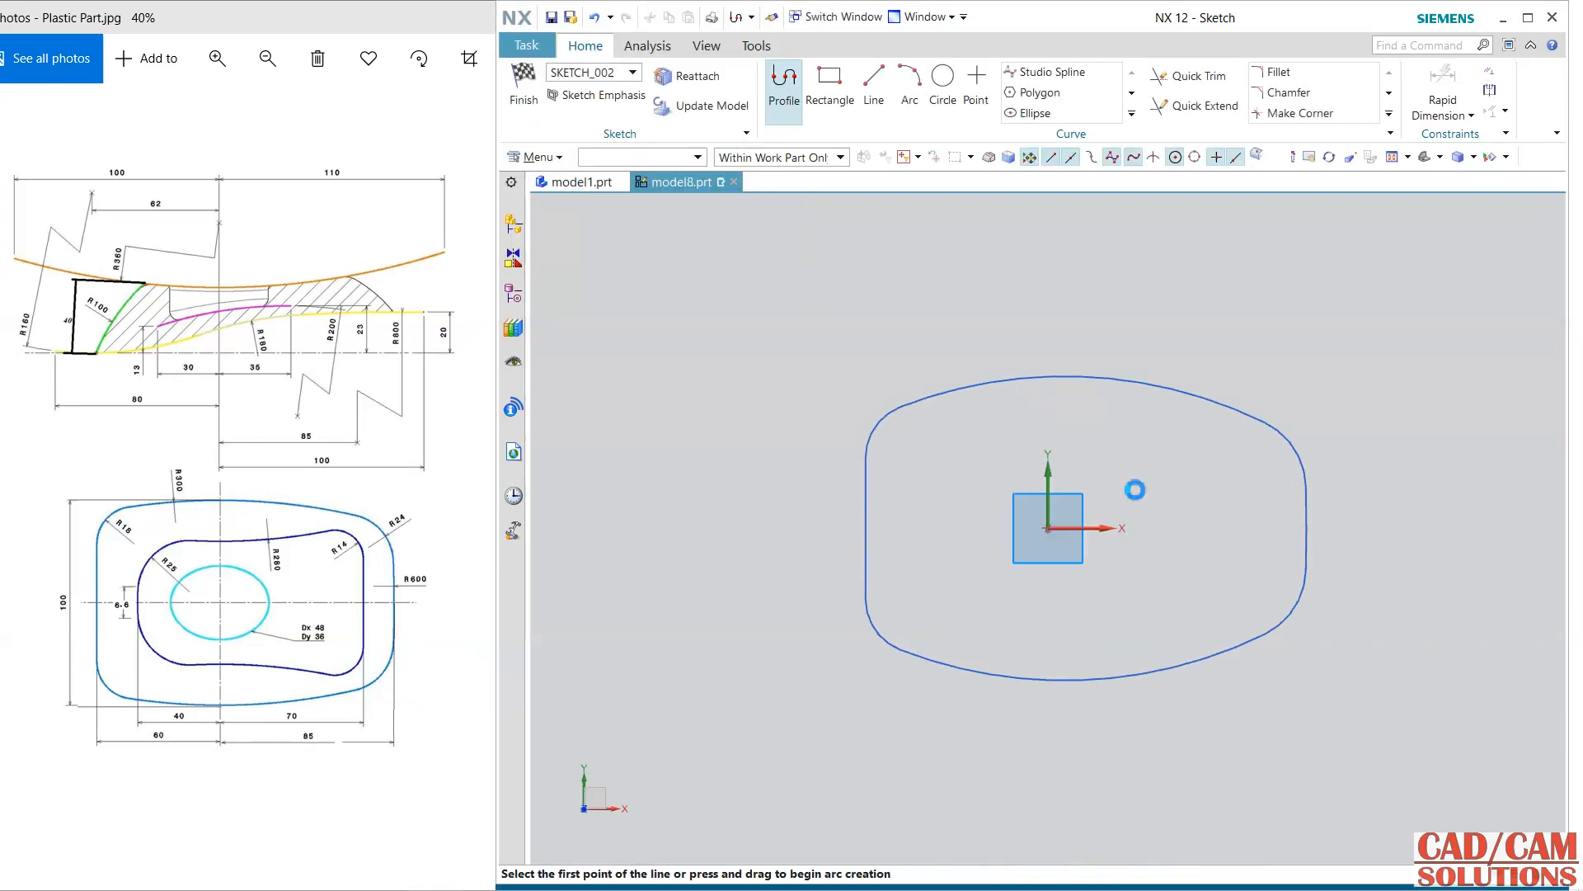
Step: Draw a vertical line about 20 mm long inside the outline, about 32 mm from the Y axis on its negative X side
{"action": "scroll", "coordinate": [1244, 537], "scroll_direction": "up", "scroll_amount": 1}
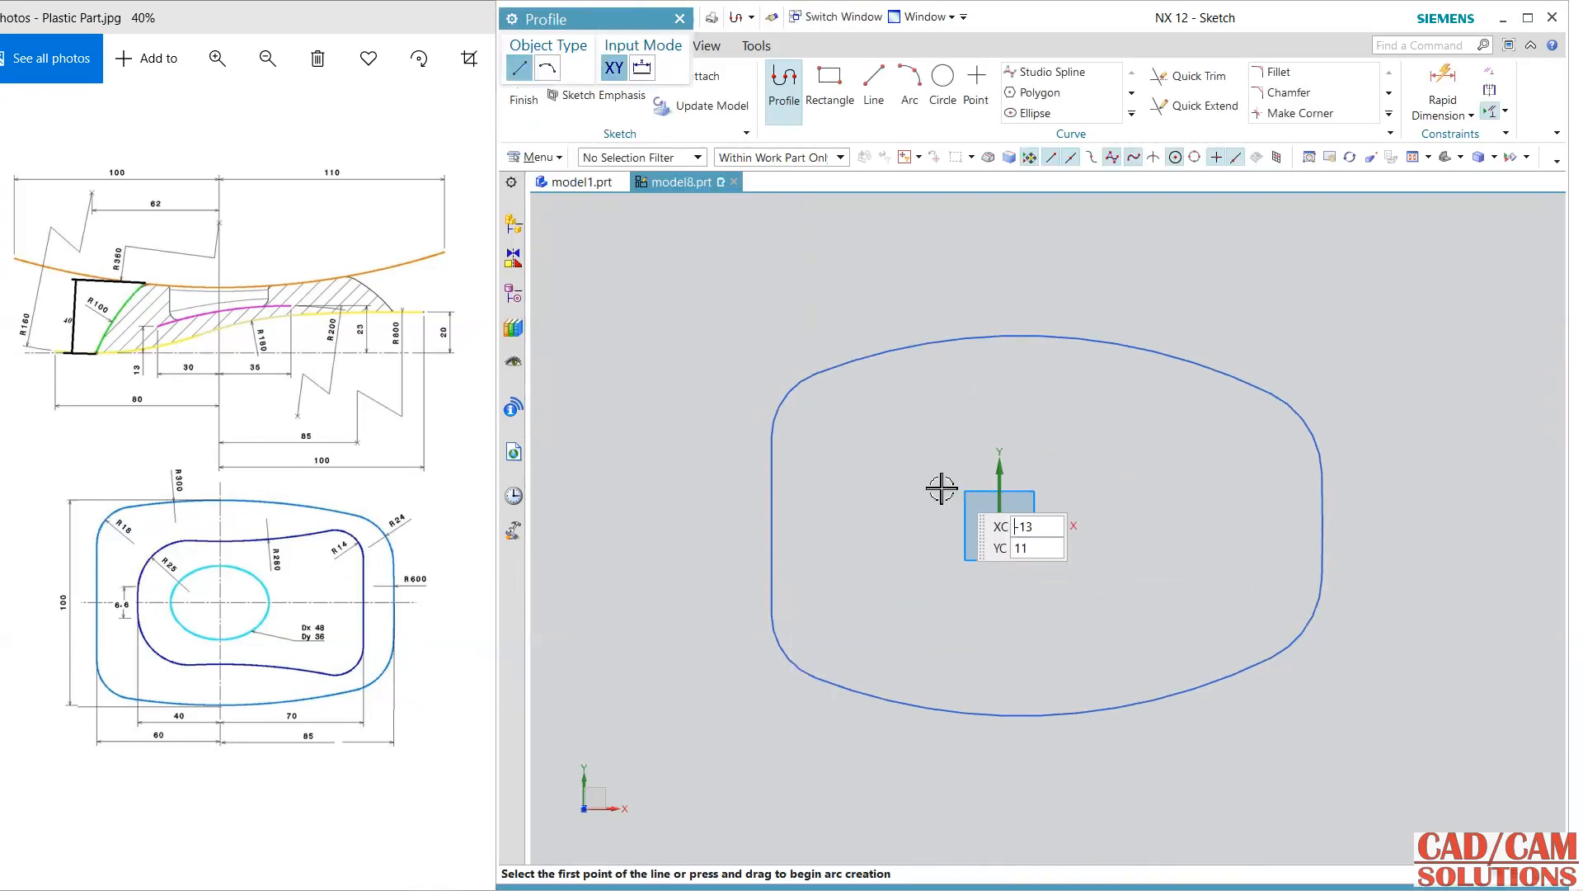
{"action": "left_click", "coordinate": [879, 479]}
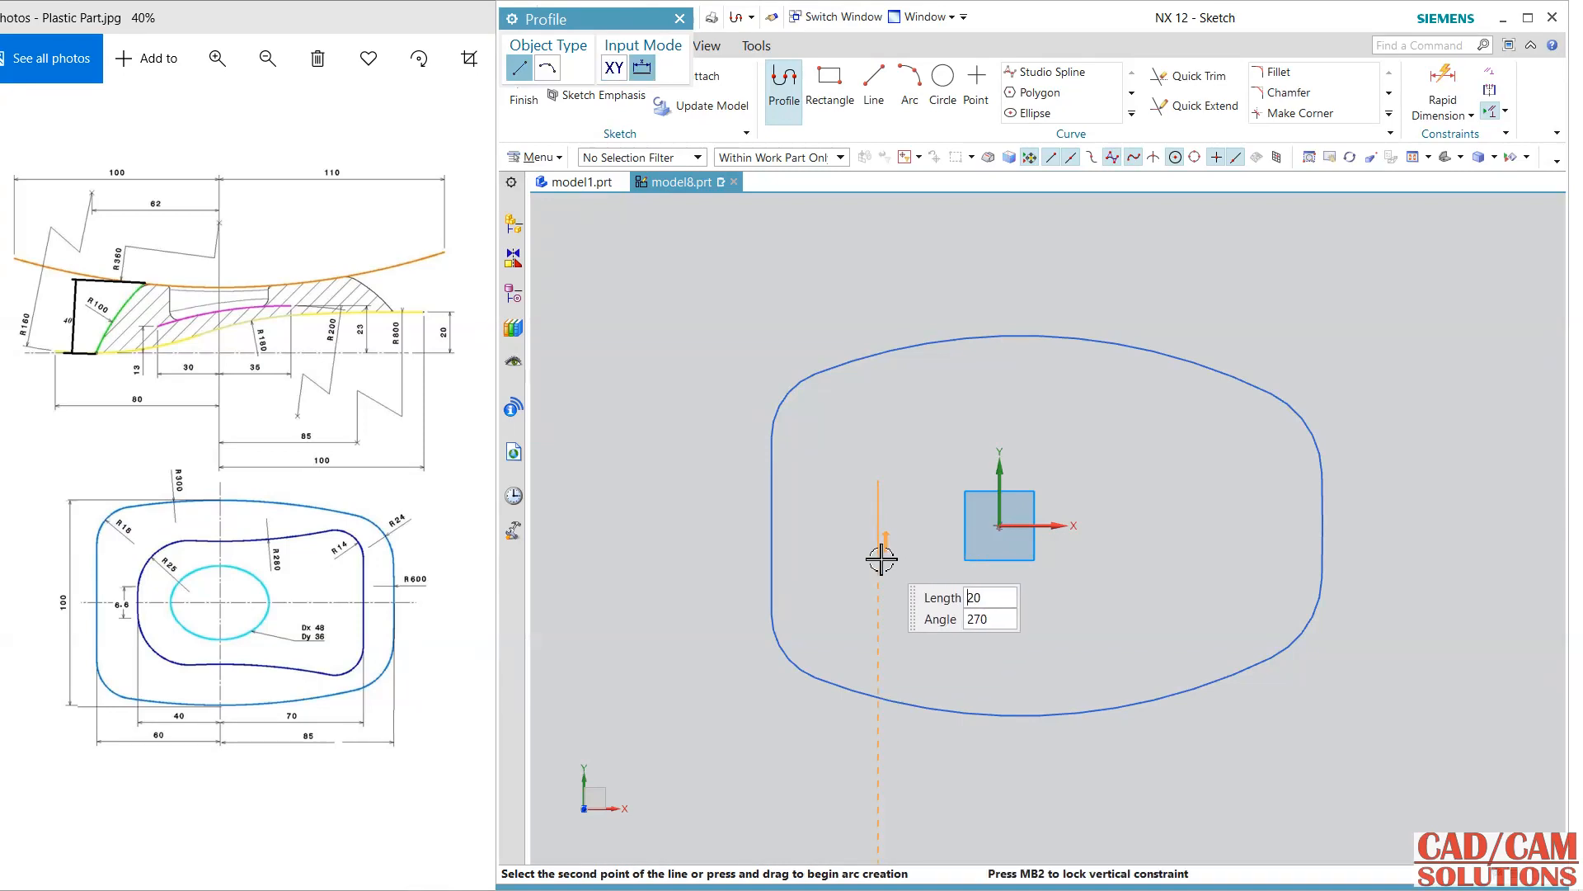
{"action": "left_click", "coordinate": [879, 556]}
{"action": "key", "text": "Escape"}
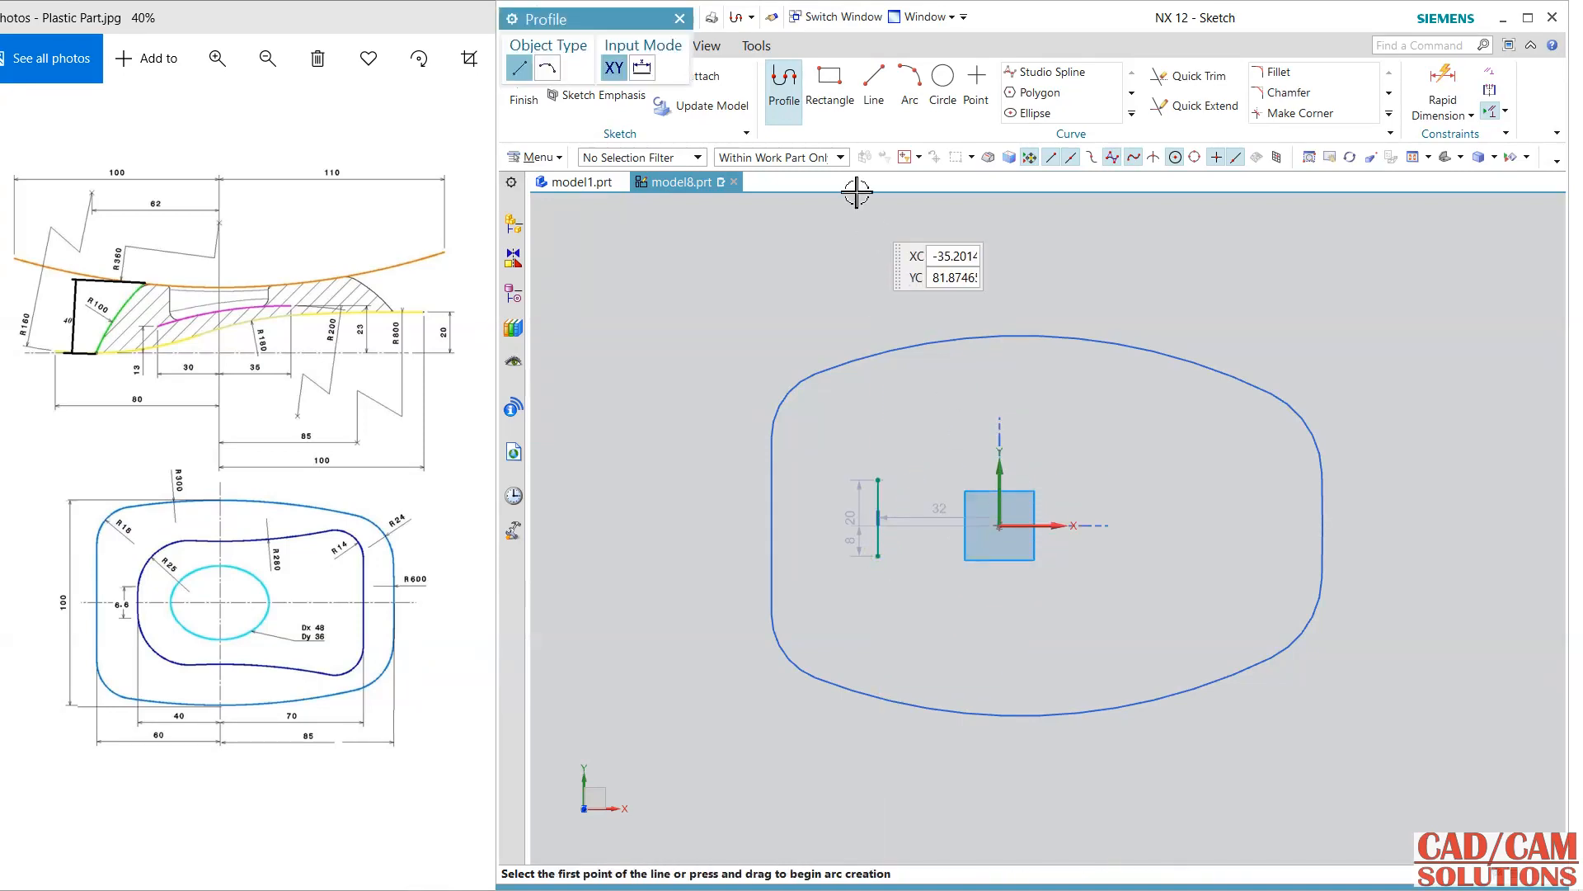
Step: Draw a vertical line about 39 mm long inside the outline, about 60 mm from the Y axis on its positive X side
{"action": "left_click", "coordinate": [921, 104]}
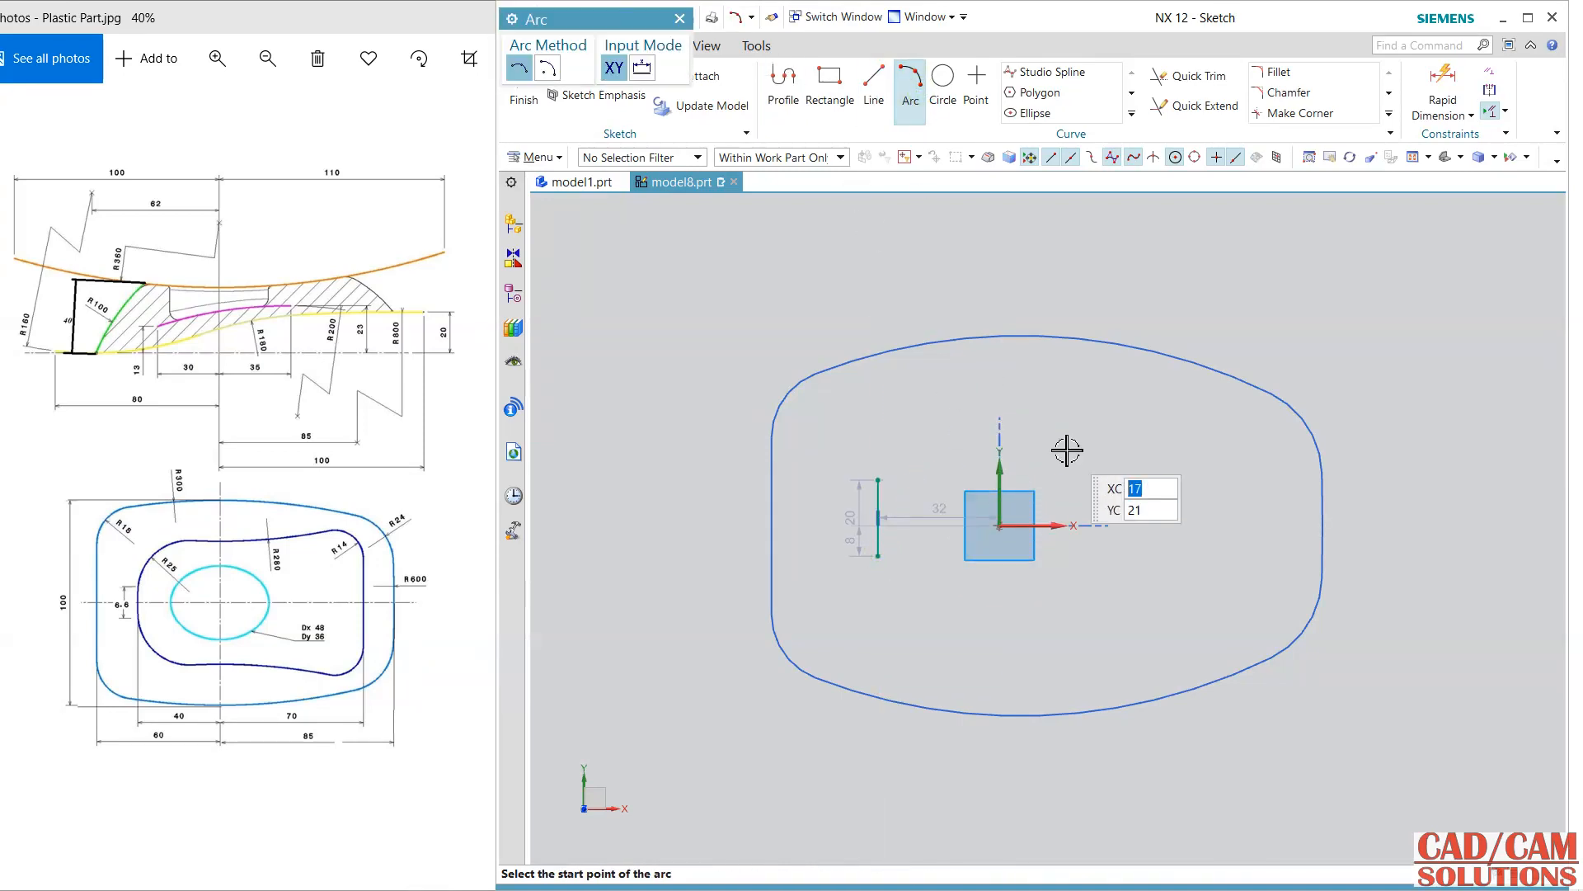
{"action": "left_click", "coordinate": [874, 87]}
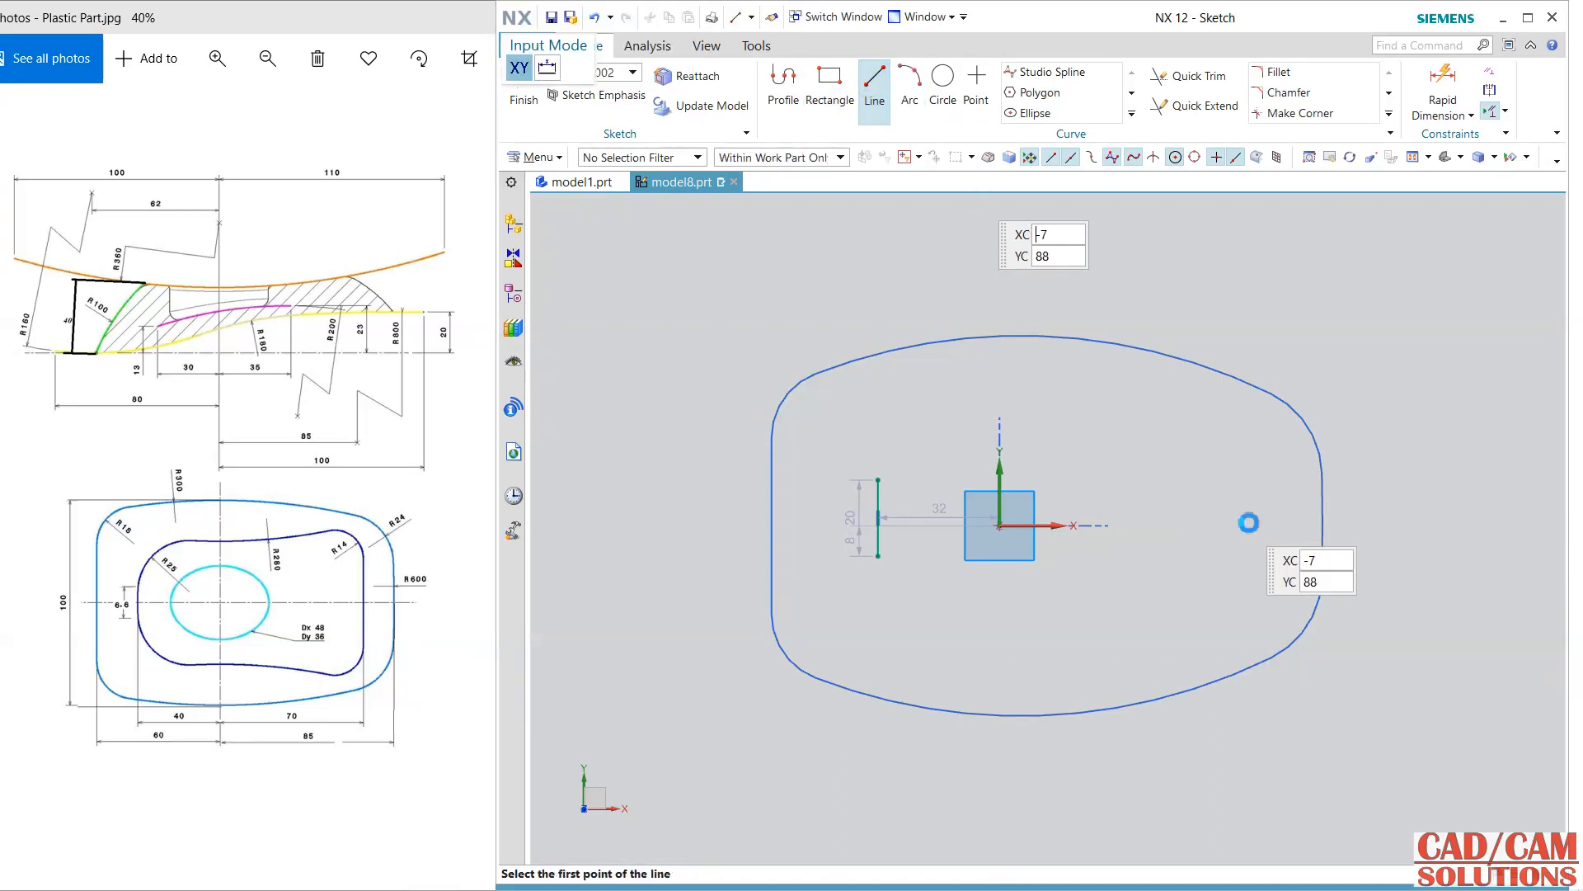
{"action": "left_click", "coordinate": [1230, 461]}
{"action": "left_click", "coordinate": [1229, 609]}
{"action": "key", "text": "Escape"}
Step: Constrain the midpoints of both vertical lines to lie on the sketch's horizontal axis
{"action": "left_click", "coordinate": [1229, 536]}
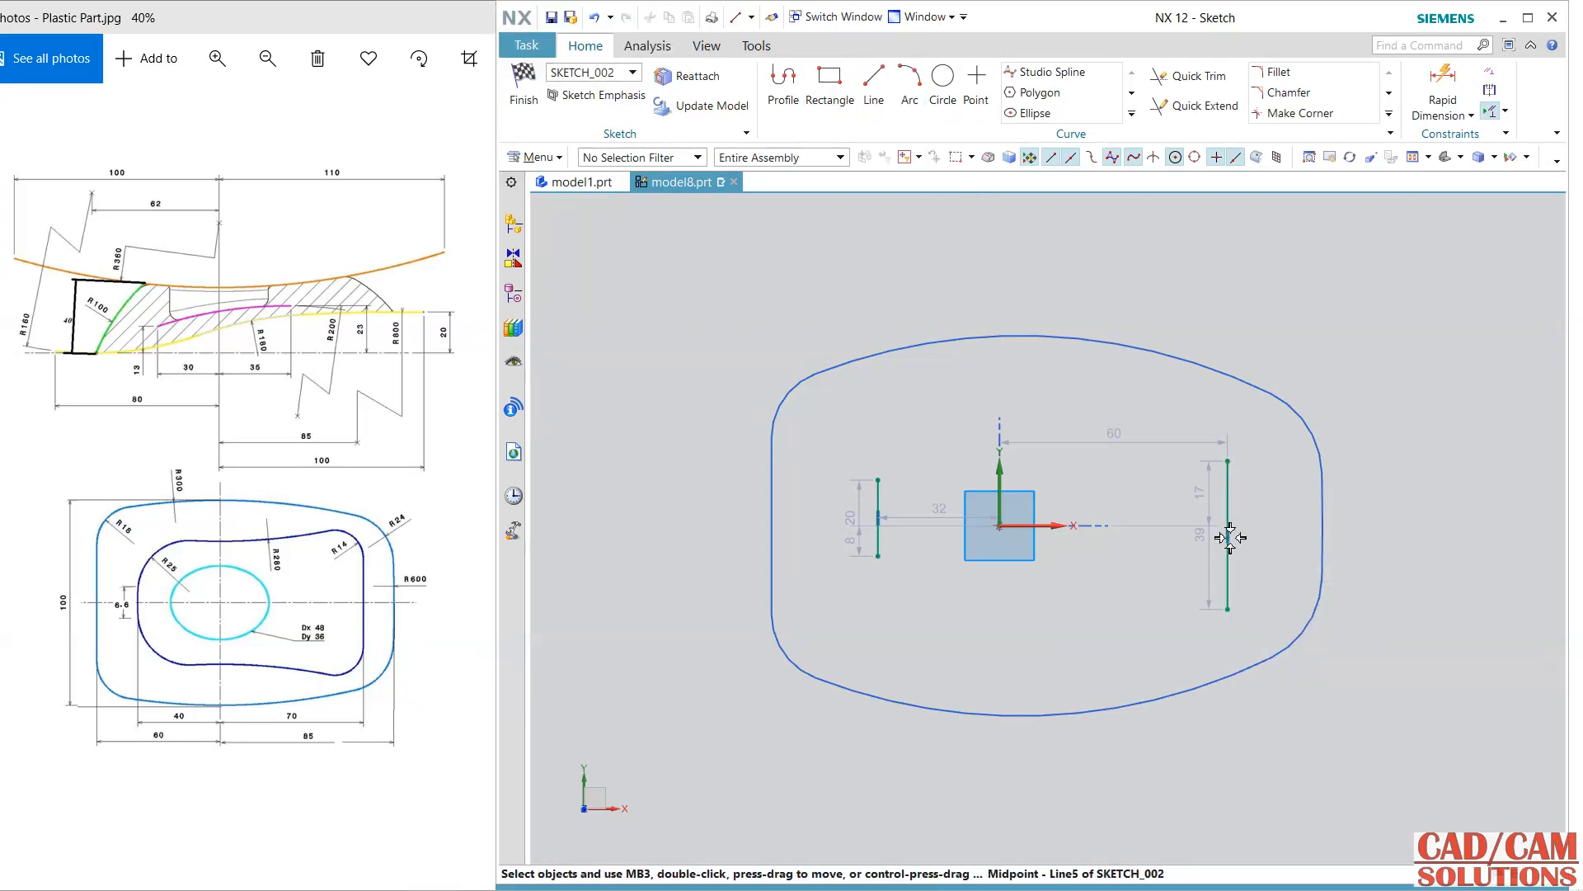
{"action": "left_click", "coordinate": [1056, 526]}
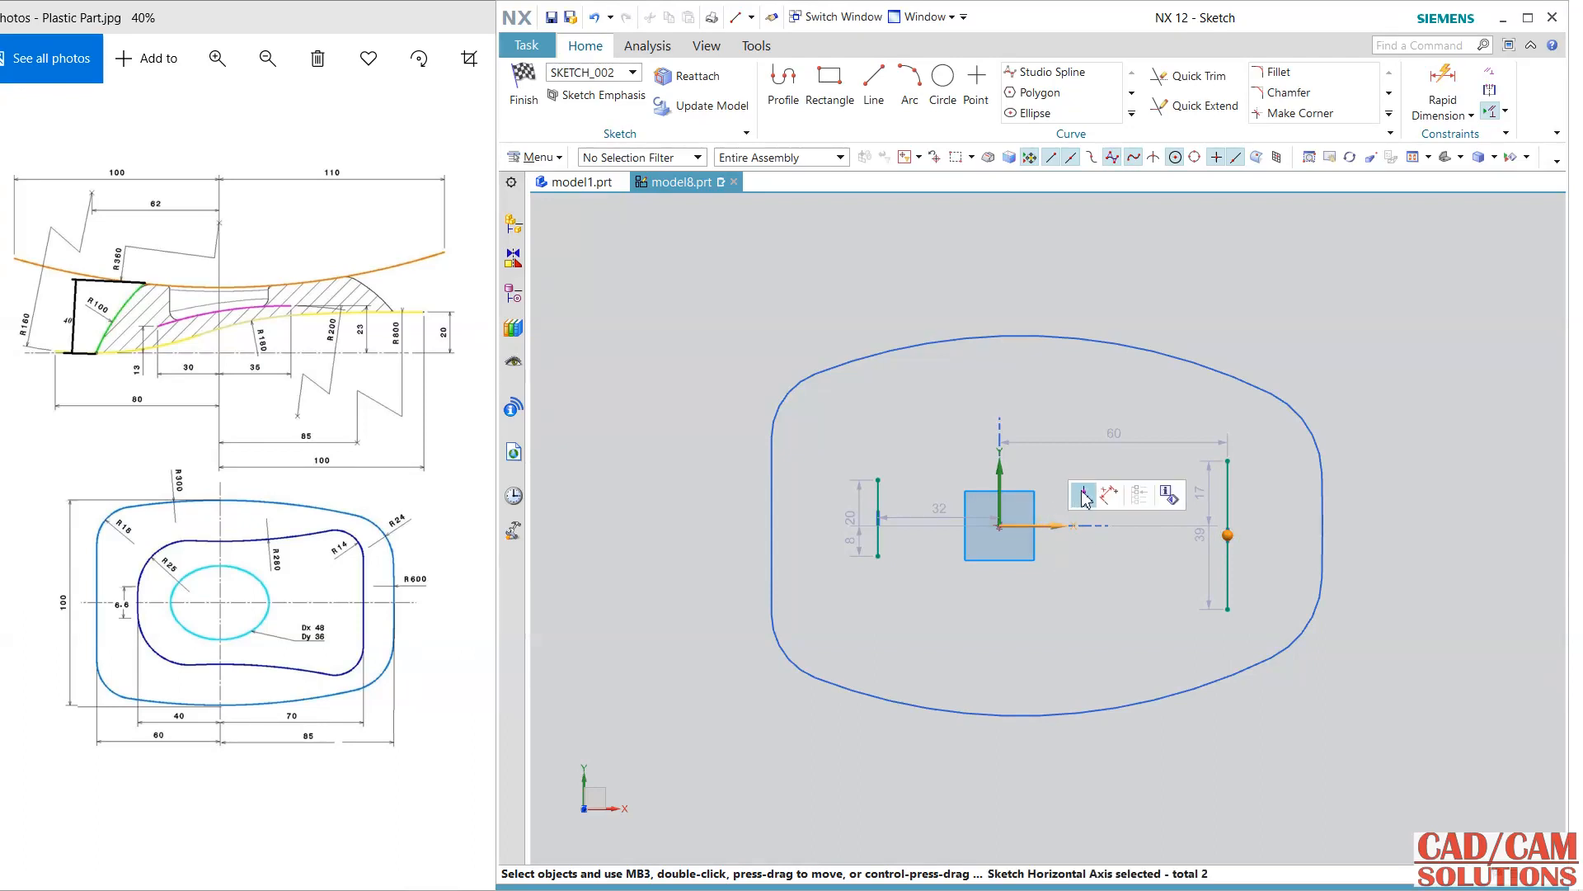
{"action": "left_click", "coordinate": [1084, 496]}
{"action": "left_click", "coordinate": [878, 518]}
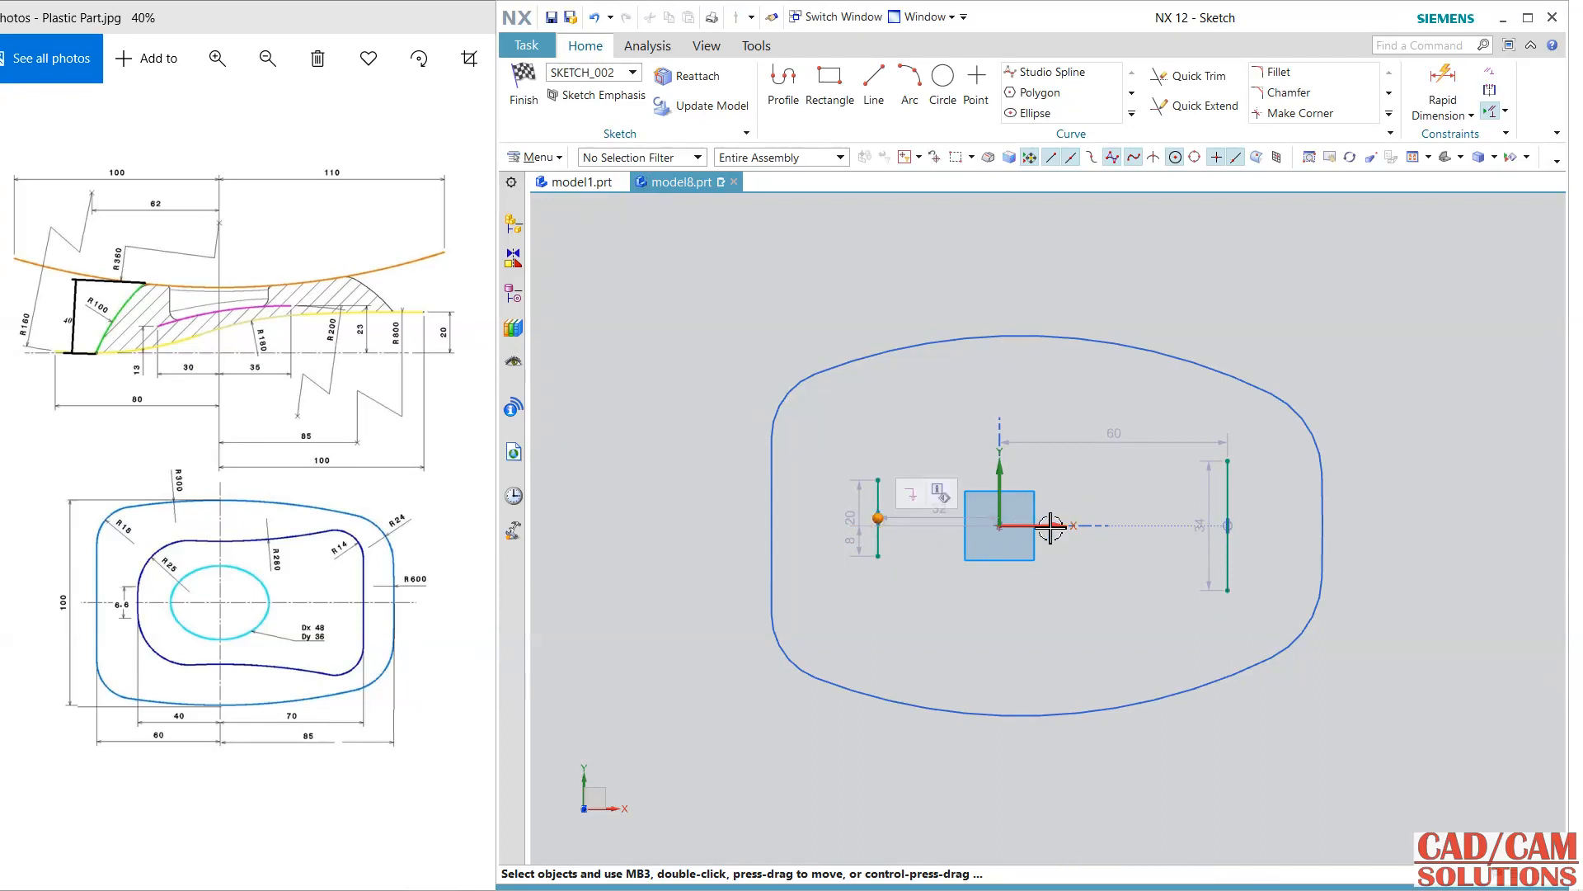
{"action": "left_click", "coordinate": [1059, 525]}
{"action": "left_click", "coordinate": [1079, 496]}
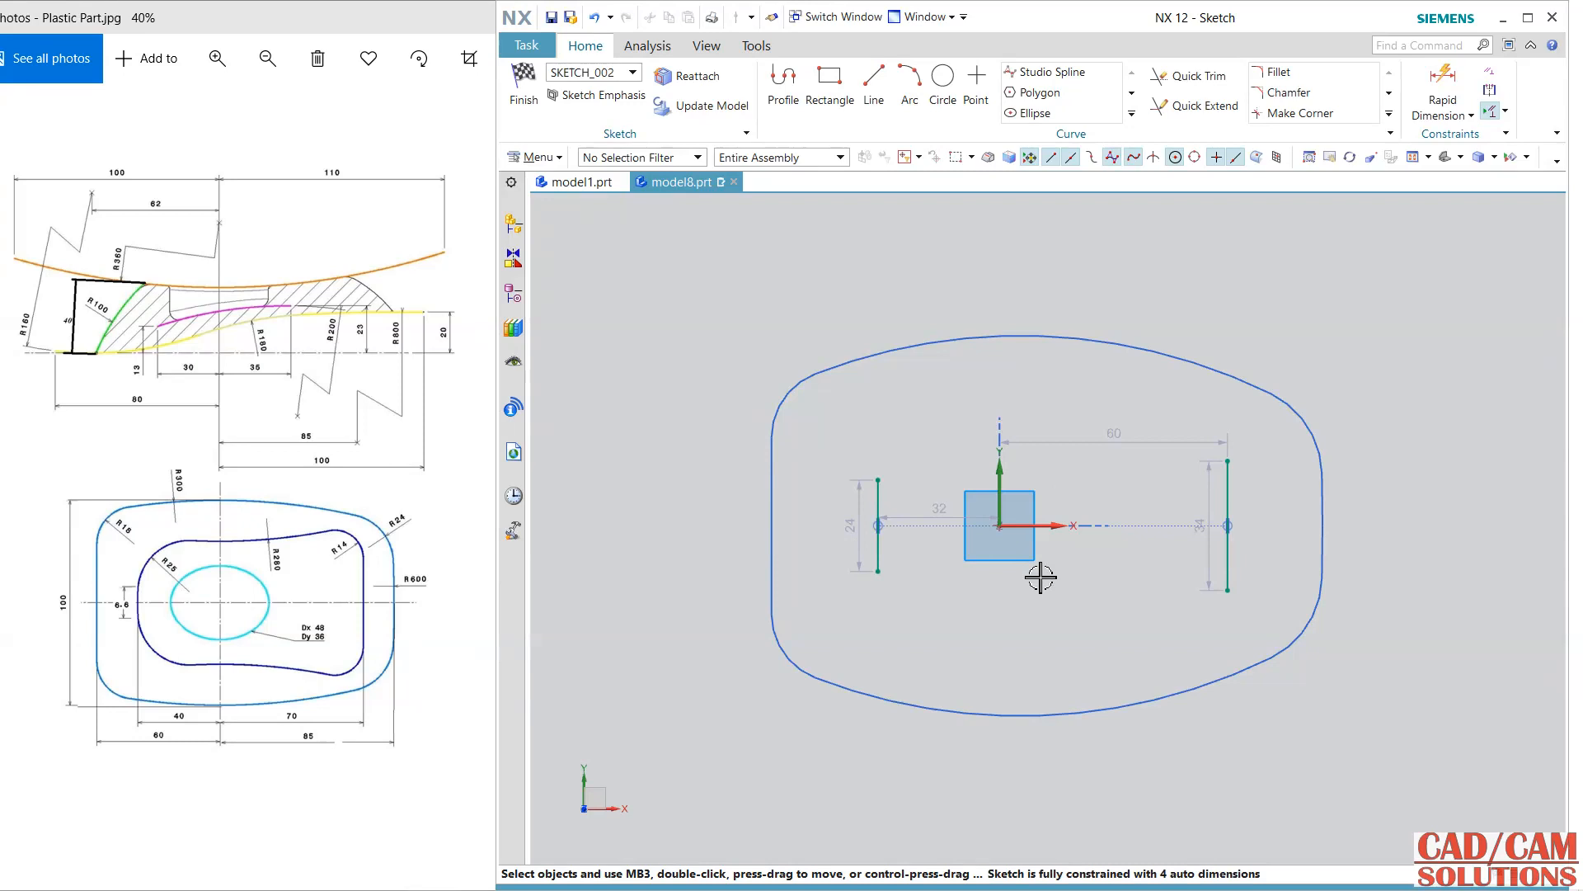
Step: Set the negative-X vertical line's length to 6.6 mm and the positive-X line's distance from the Y axis to 70 mm
{"action": "double_click", "coordinate": [851, 525]}
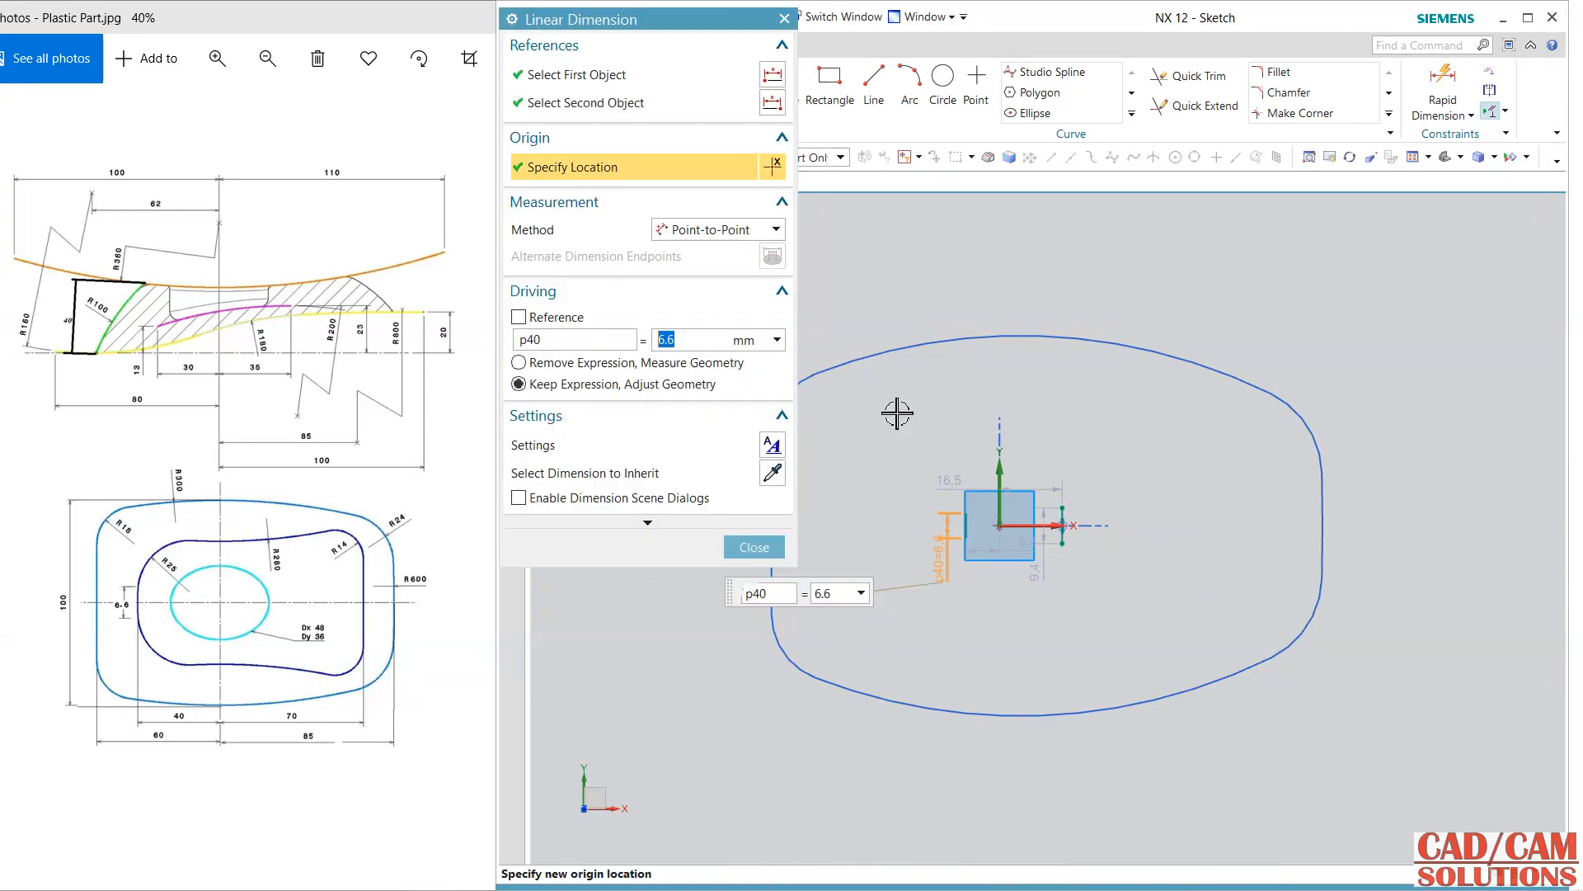
{"action": "scroll", "coordinate": [1034, 559], "scroll_direction": "up", "scroll_amount": 3}
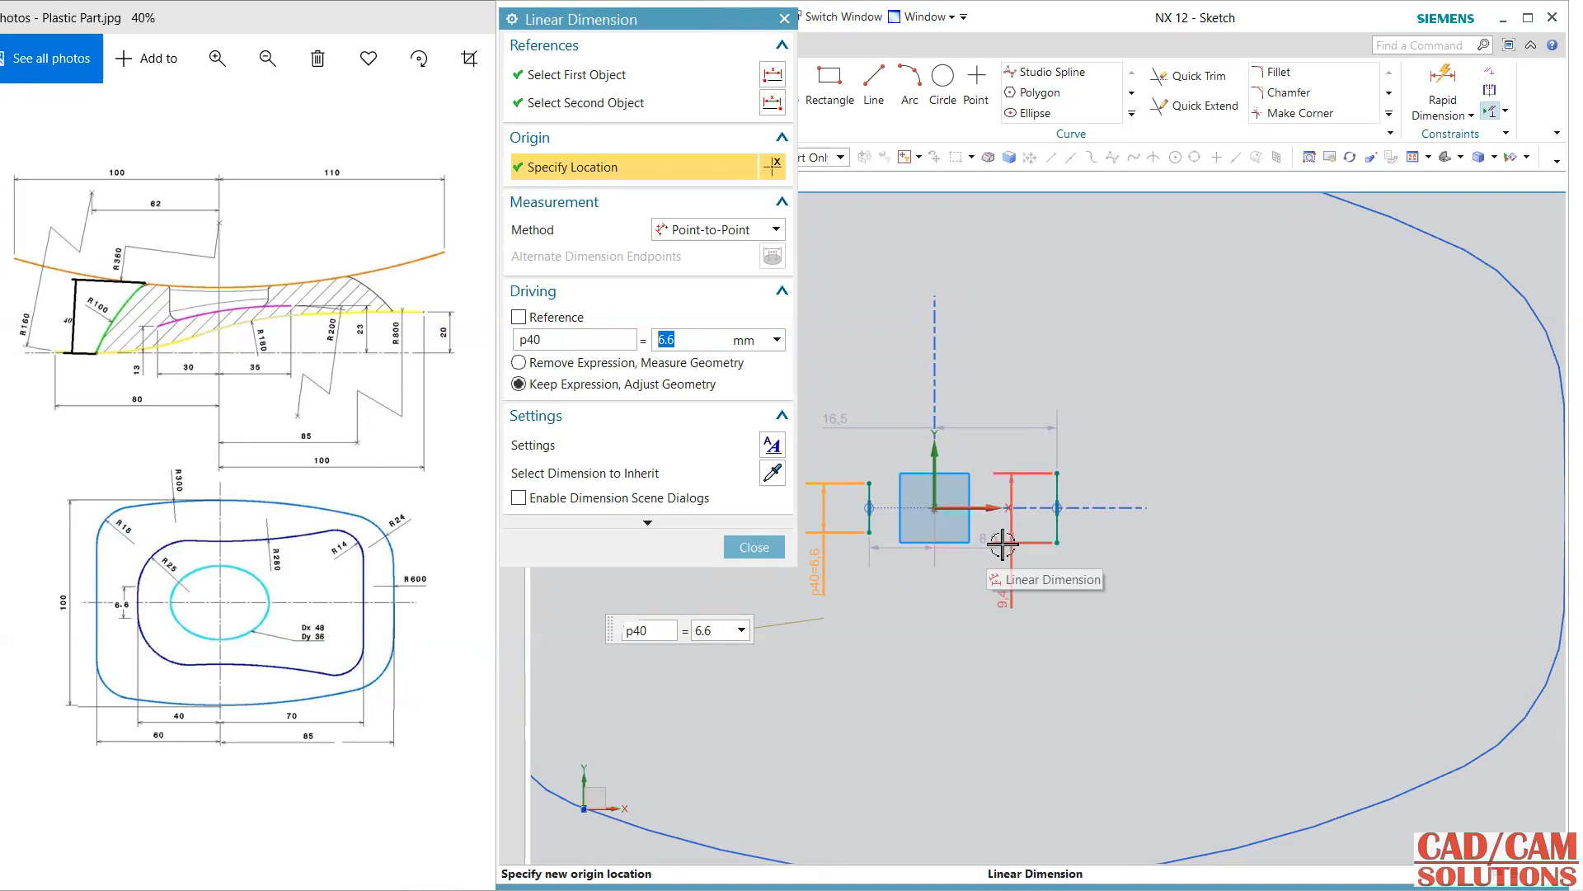
{"action": "double_click", "coordinate": [987, 428]}
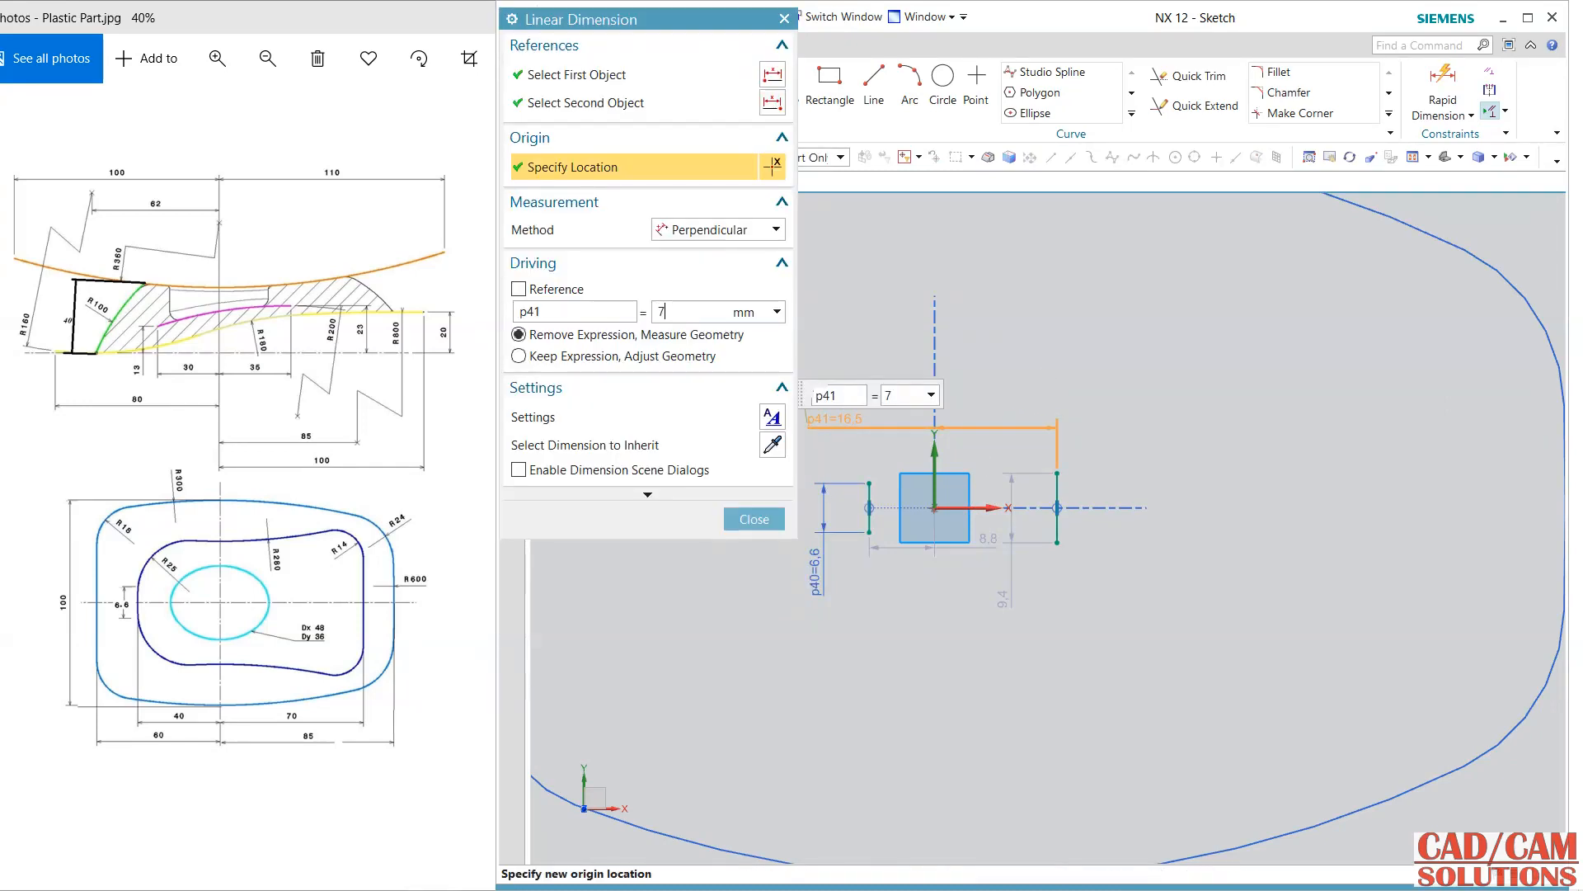
{"action": "key", "text": "Return"}
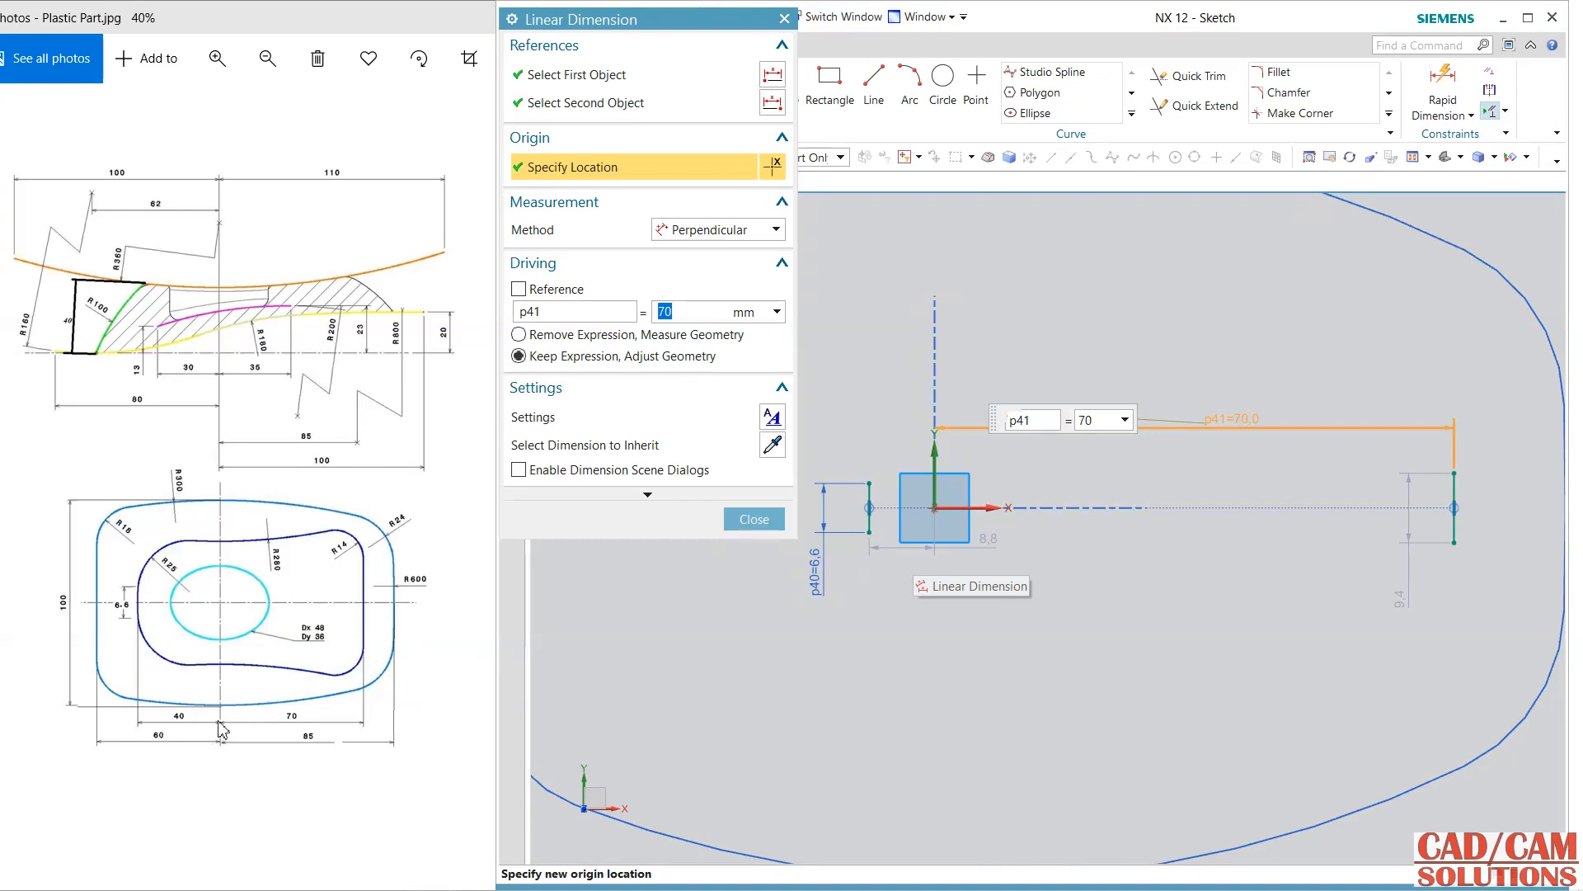
Step: Set the negative-X line's distance from the Y axis to 40 mm and stretch the positive-X line to about 38 mm long
{"action": "double_click", "coordinate": [898, 551]}
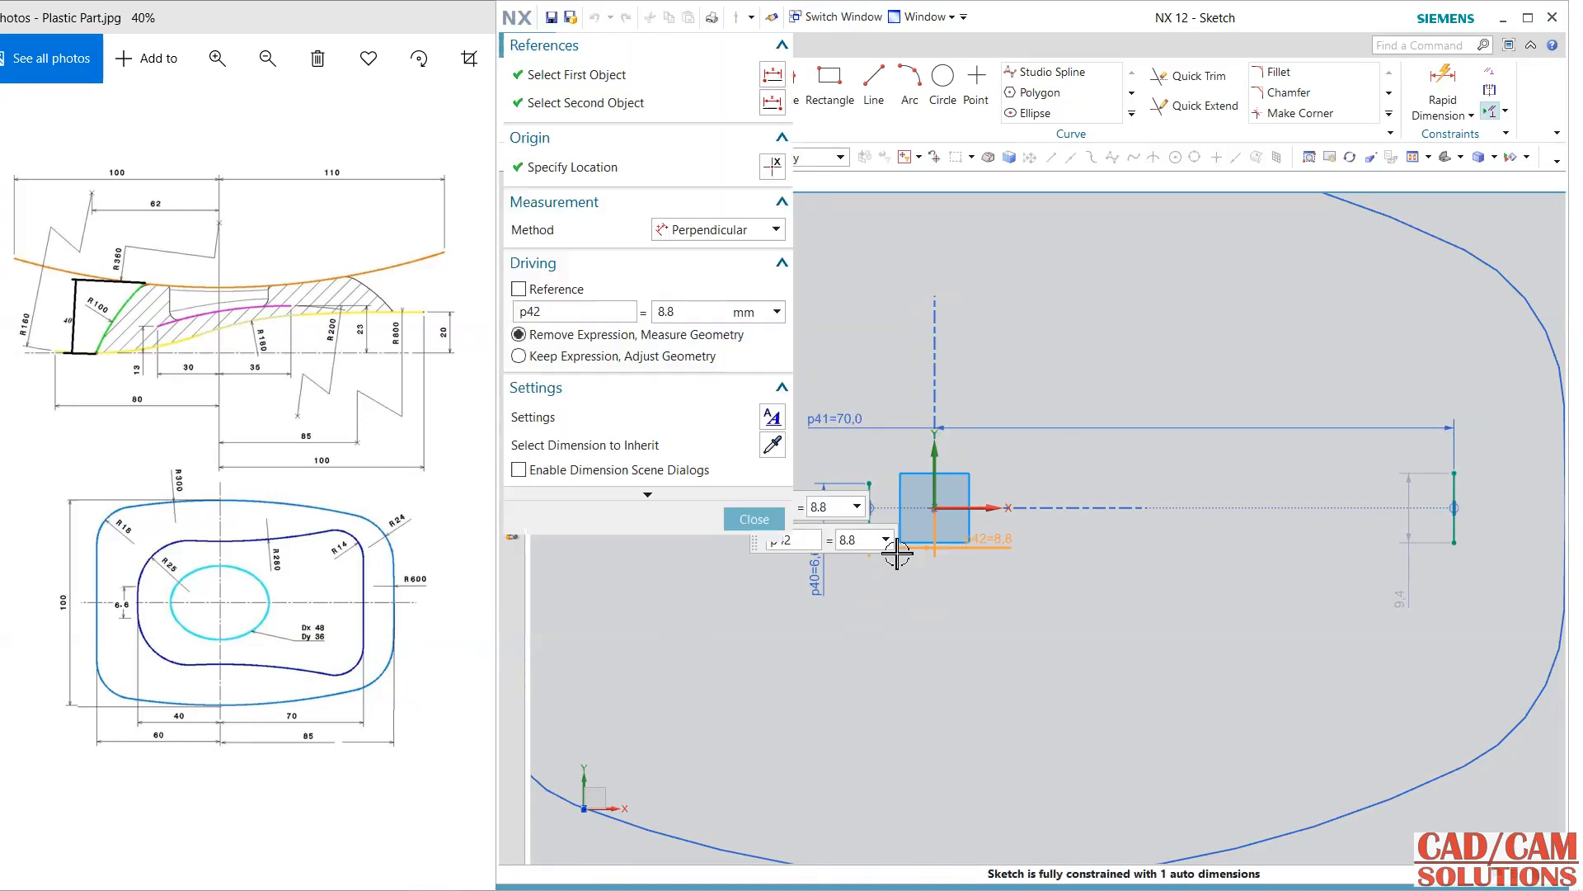
{"action": "key", "text": "Return"}
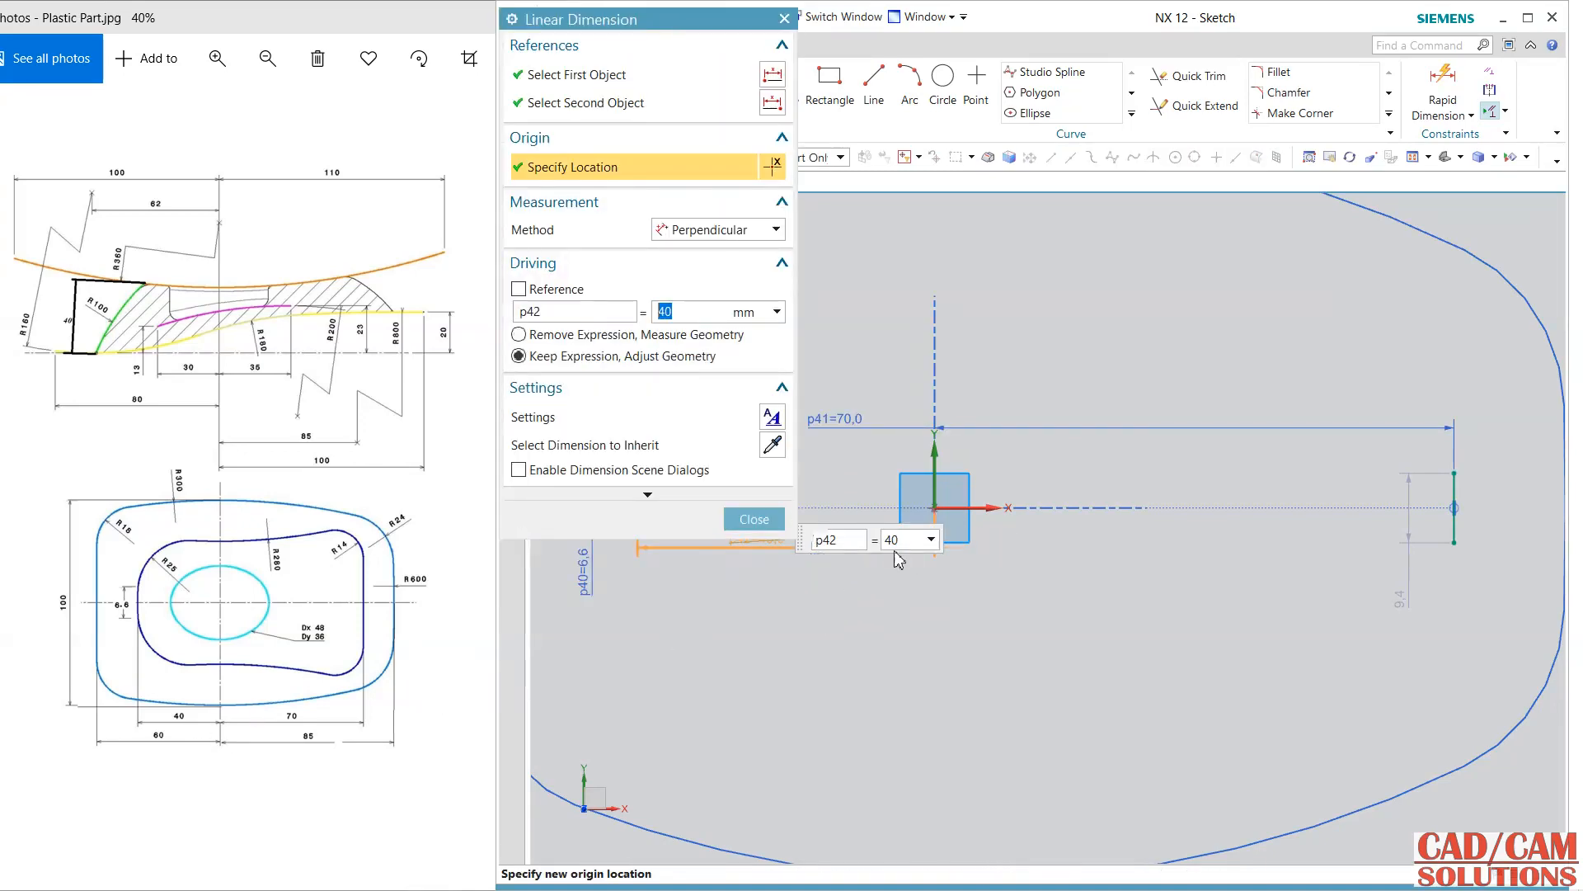
{"action": "left_click", "coordinate": [754, 518]}
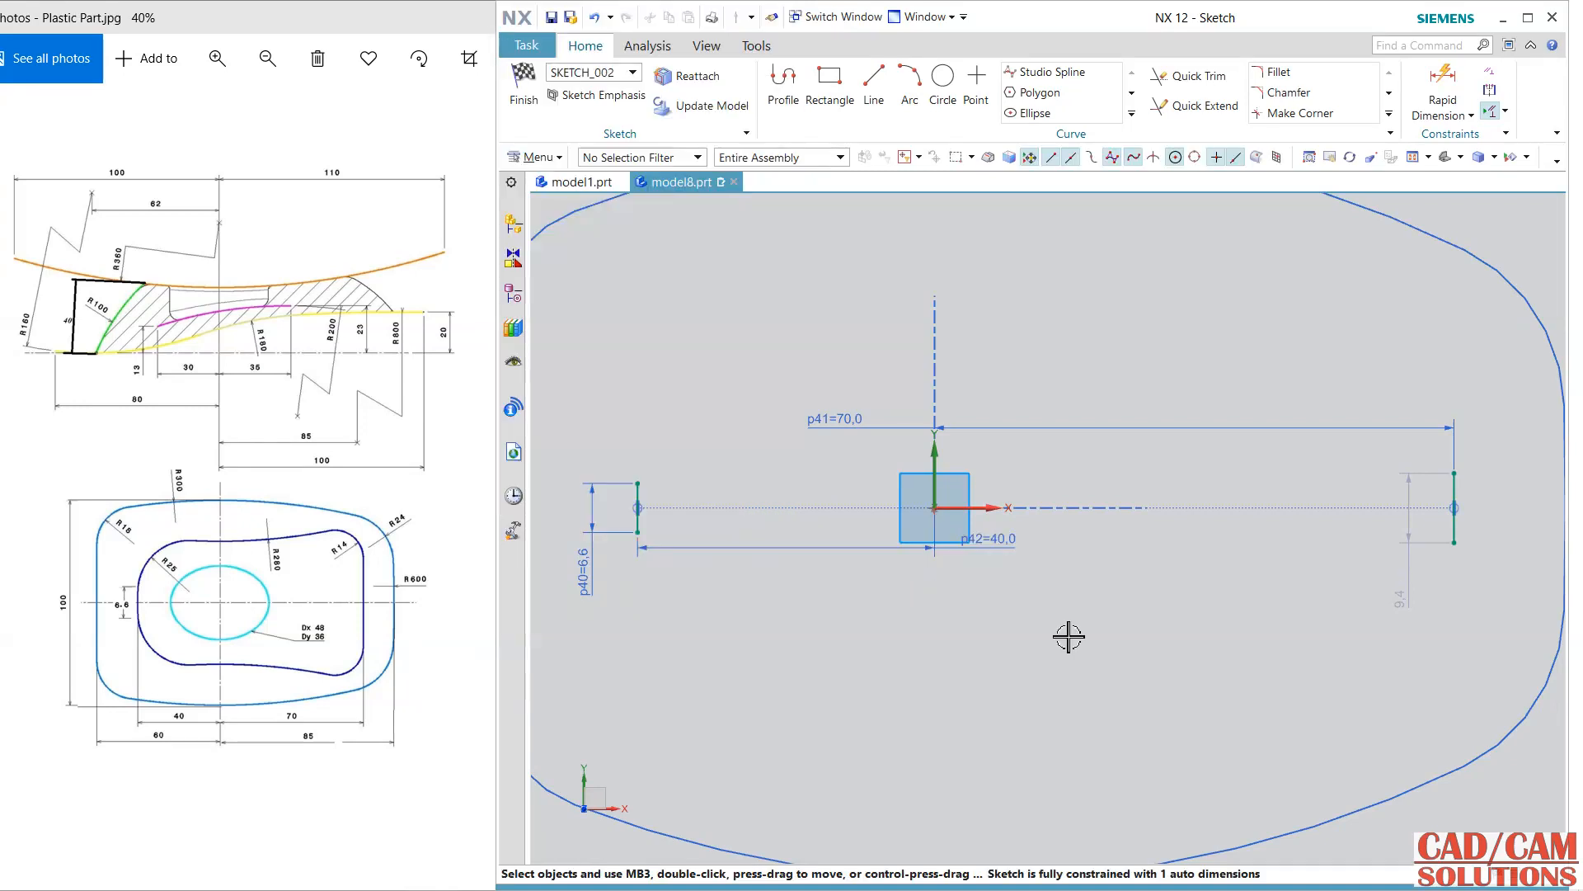
{"action": "scroll", "coordinate": [1067, 636], "scroll_direction": "up", "scroll_amount": 2}
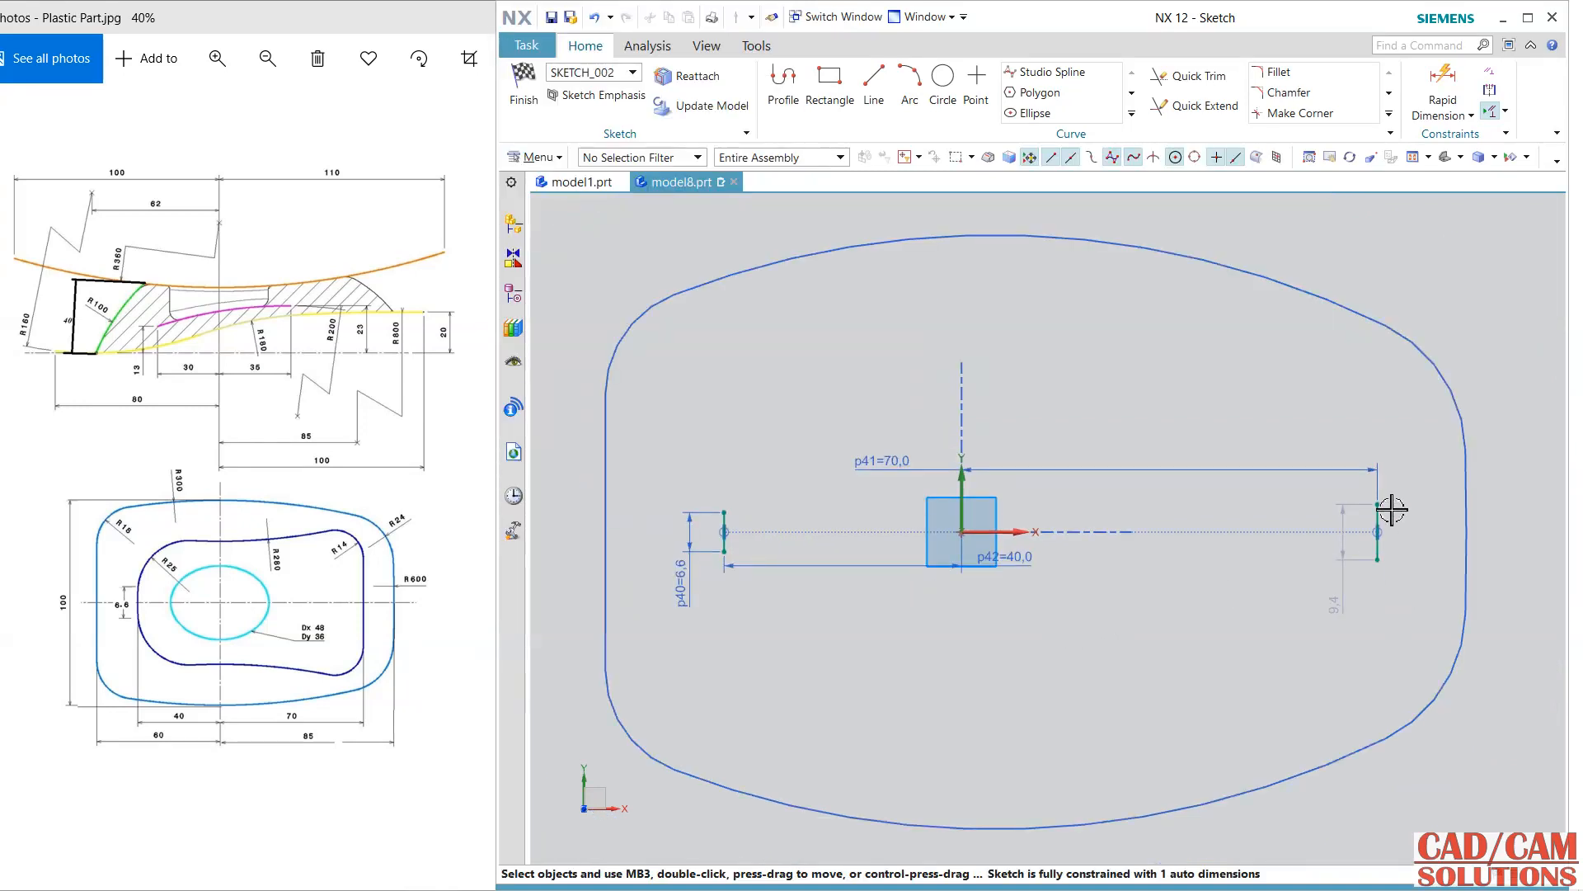
{"action": "left_click_drag", "start_coordinate": [1377, 504], "coordinate": [1377, 421]}
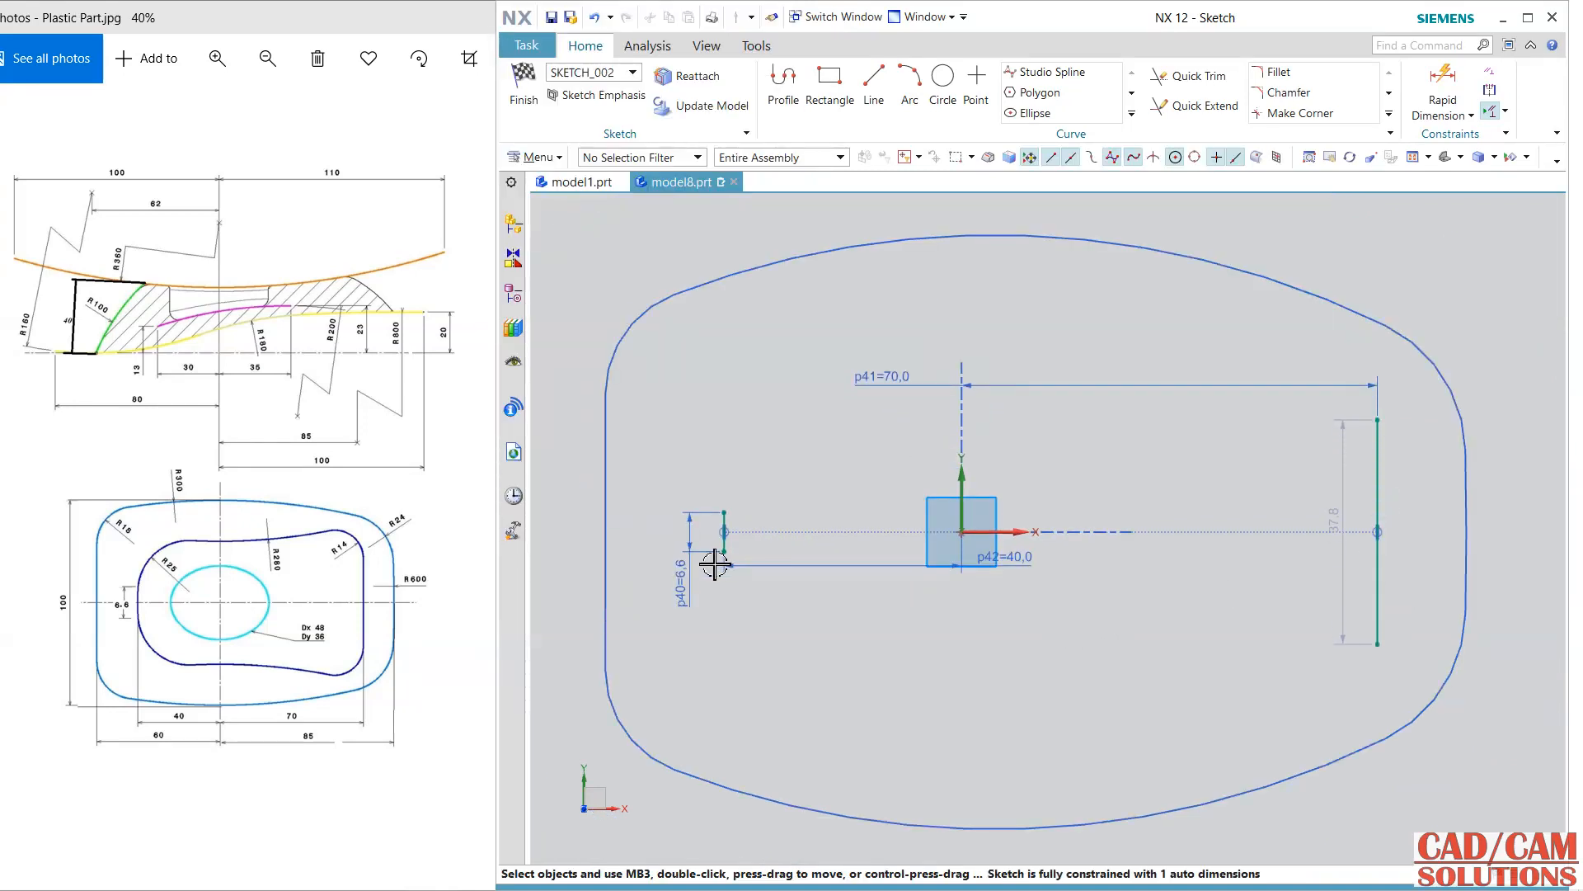
Step: Draw a corner arc with a radius of about 17.5 mm starting at the upper end of the short vertical line
{"action": "left_click", "coordinate": [910, 82]}
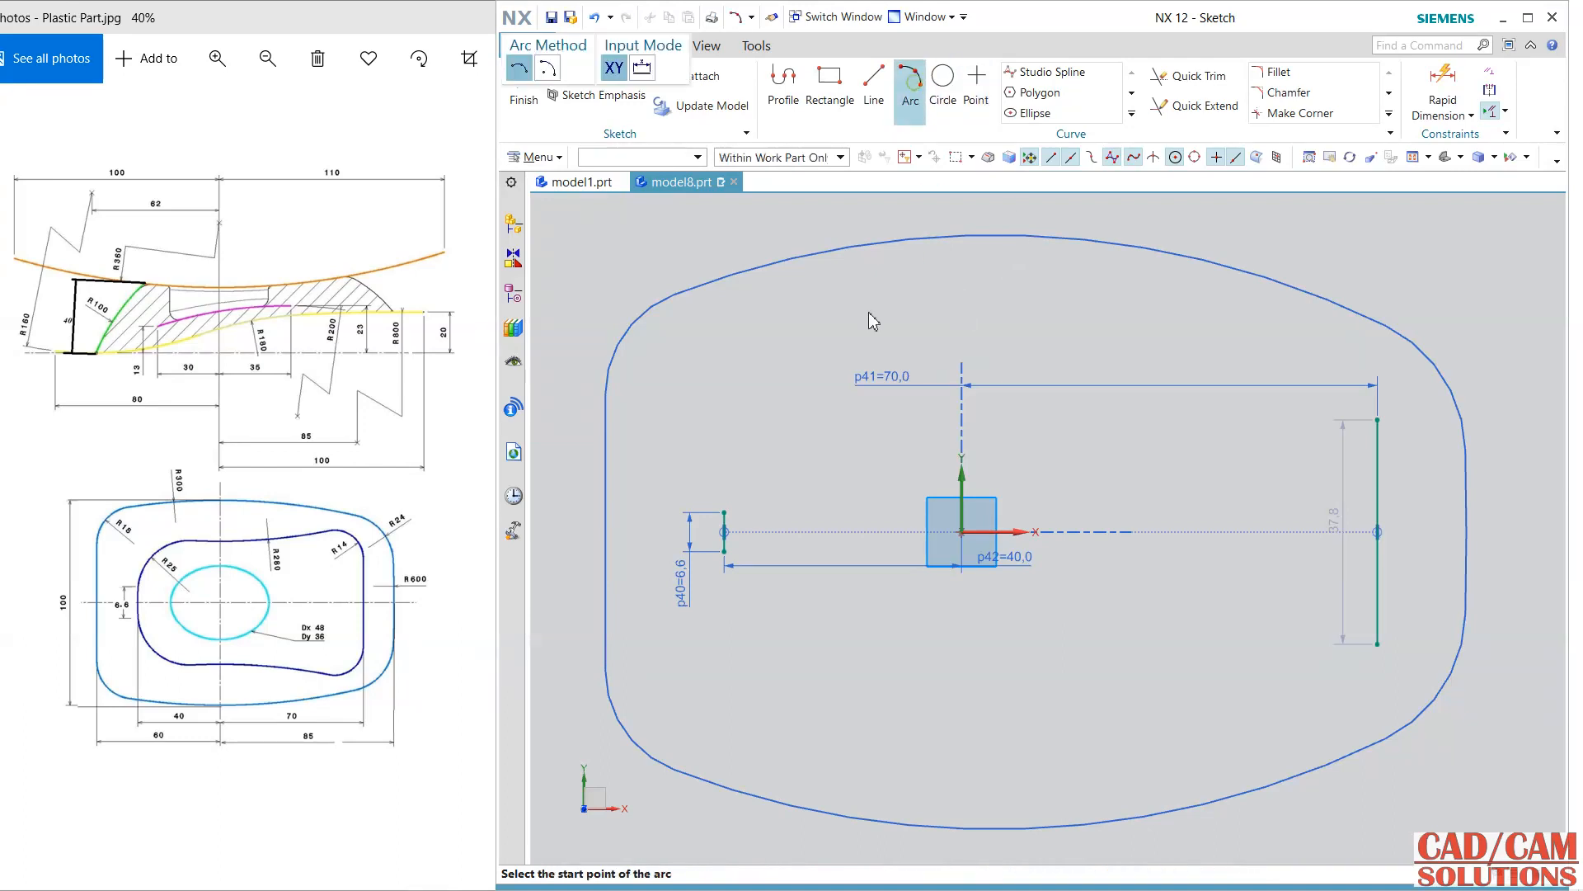
{"action": "left_click", "coordinate": [731, 513]}
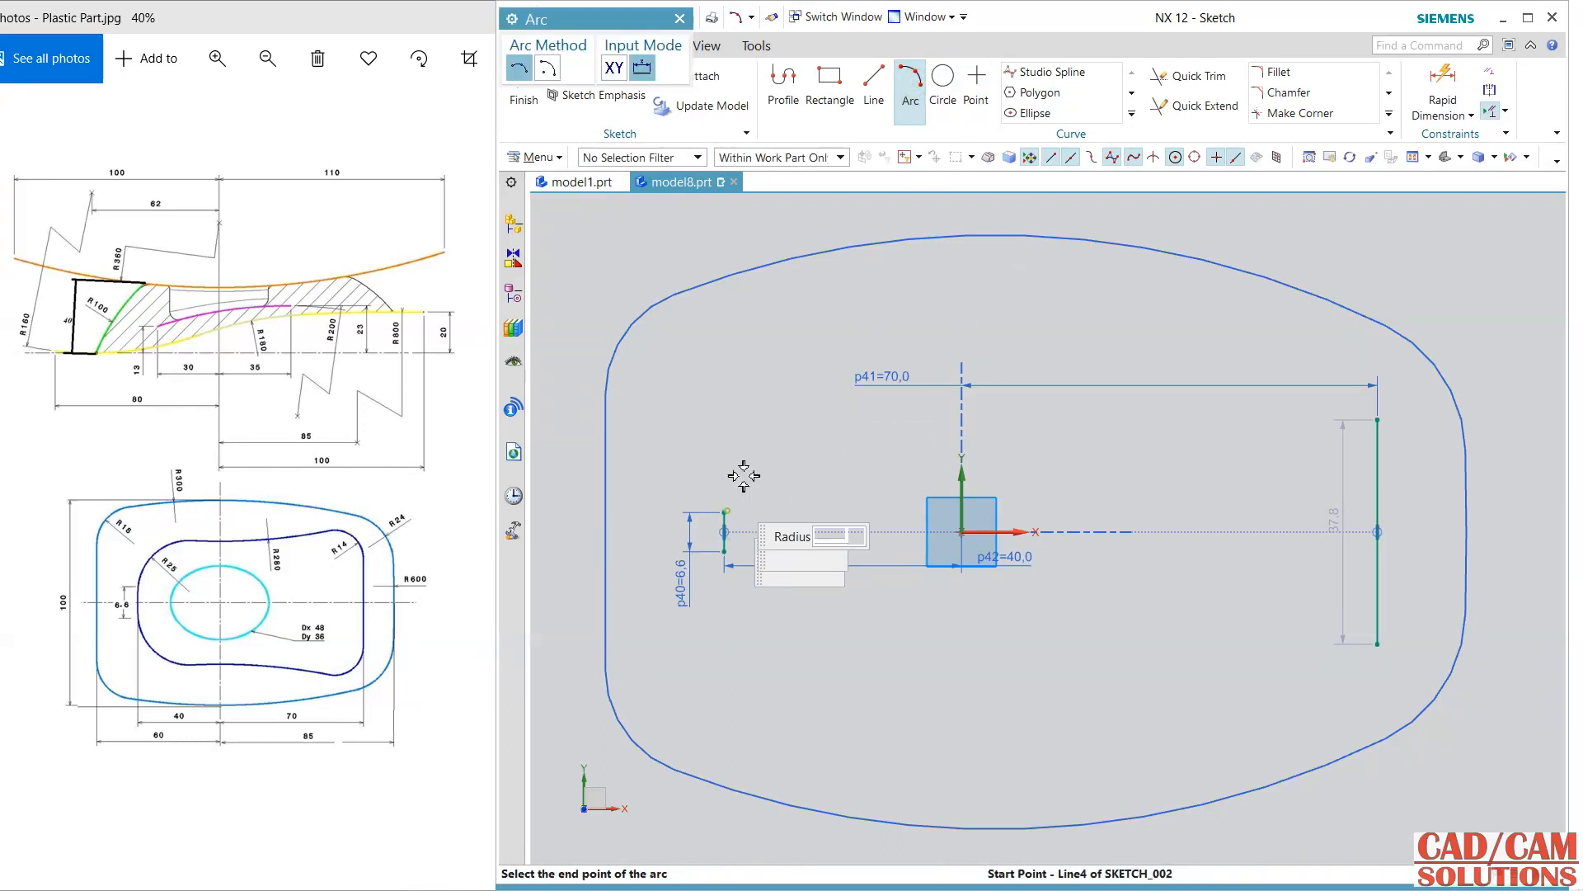
{"action": "left_click", "coordinate": [798, 412]}
{"action": "left_click", "coordinate": [760, 445]}
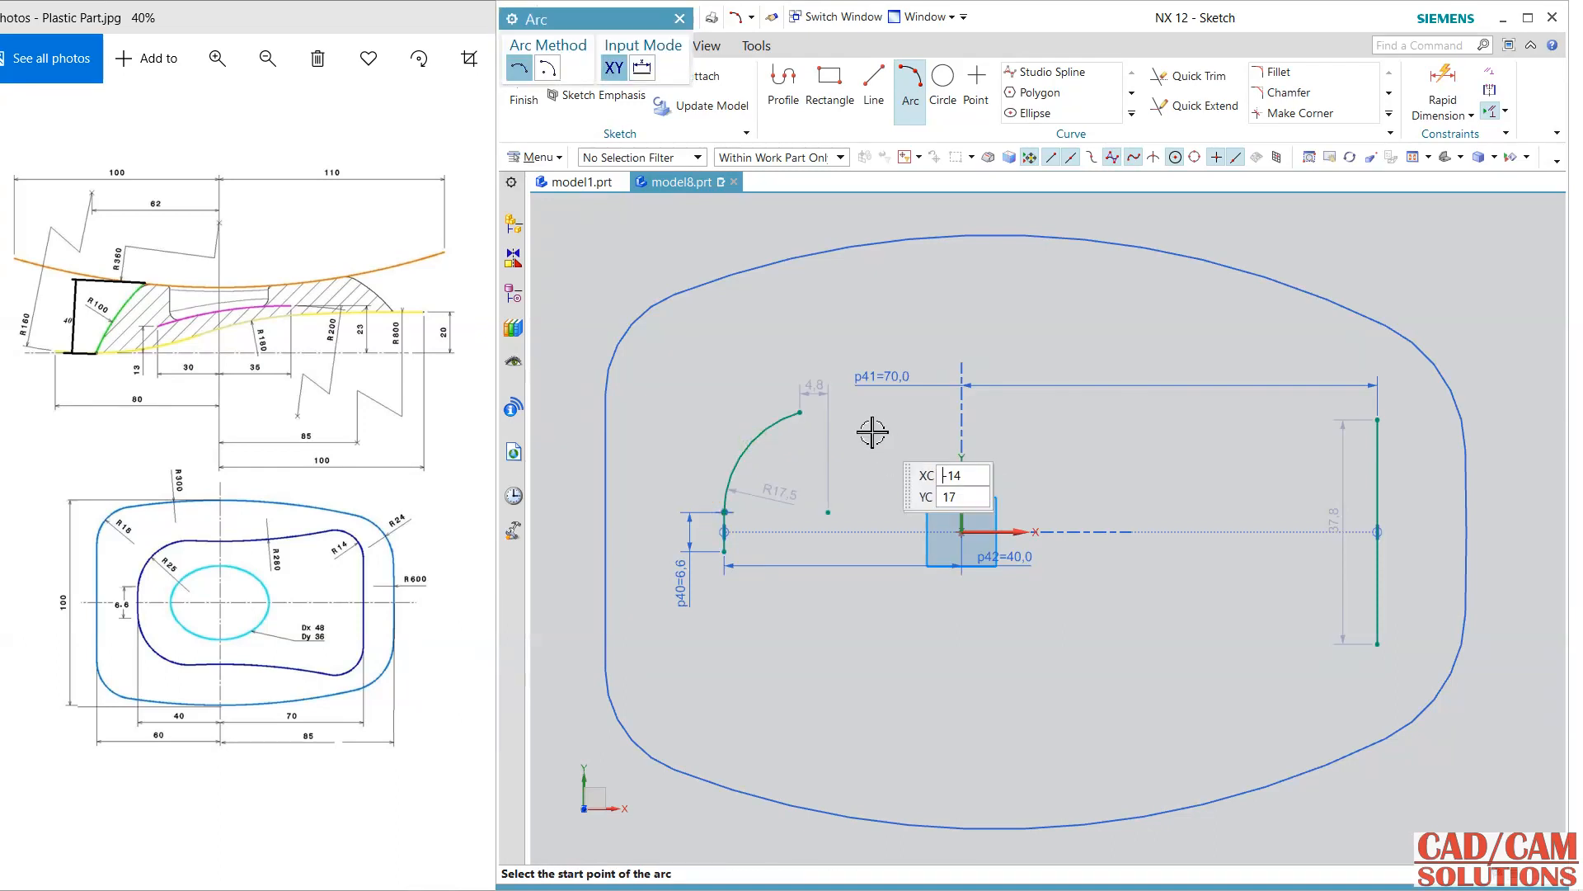
Step: Continue the profile with a shallow concave arc and a corner arc of about 21.6 mm radius ending on the longer vertical line's upper end
{"action": "left_click", "coordinate": [804, 413]}
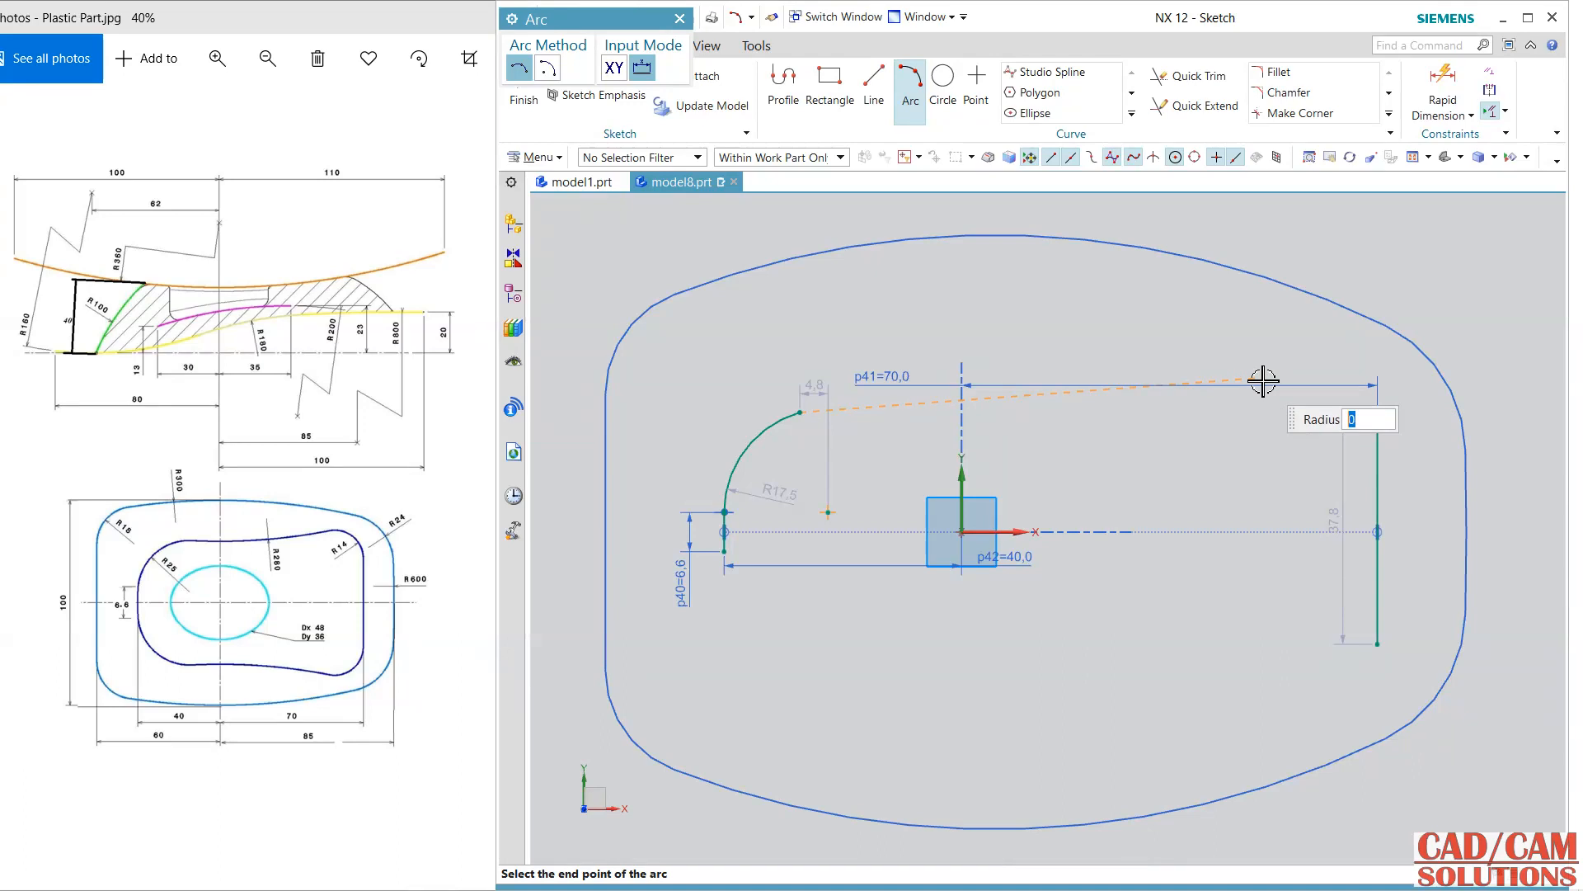
{"action": "left_click", "coordinate": [1238, 371]}
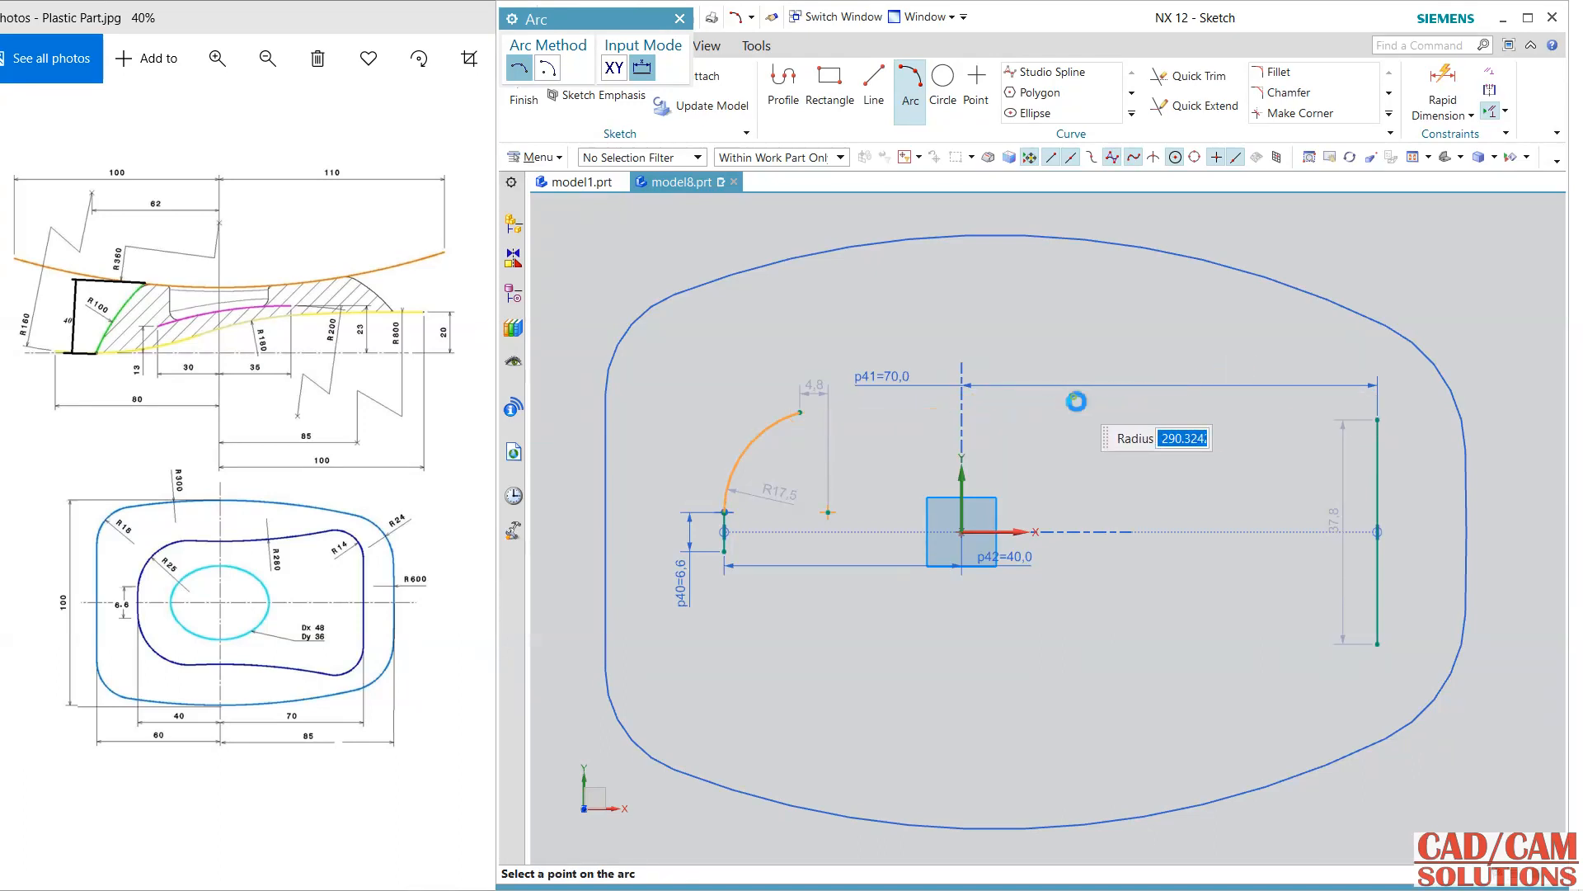
{"action": "left_click", "coordinate": [1076, 402]}
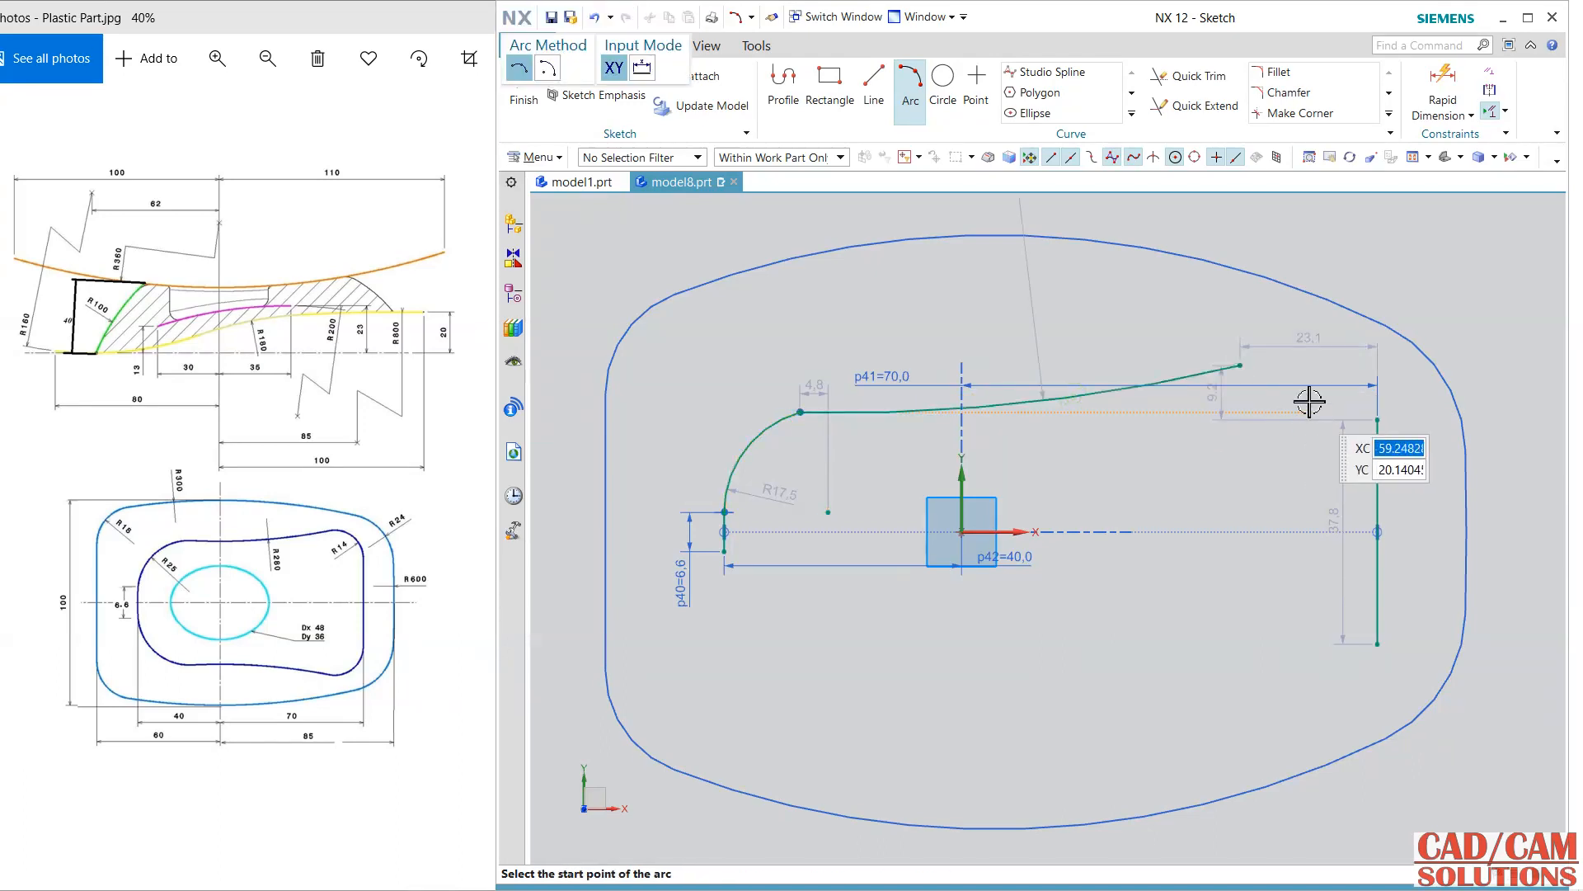
{"action": "left_click", "coordinate": [1376, 419]}
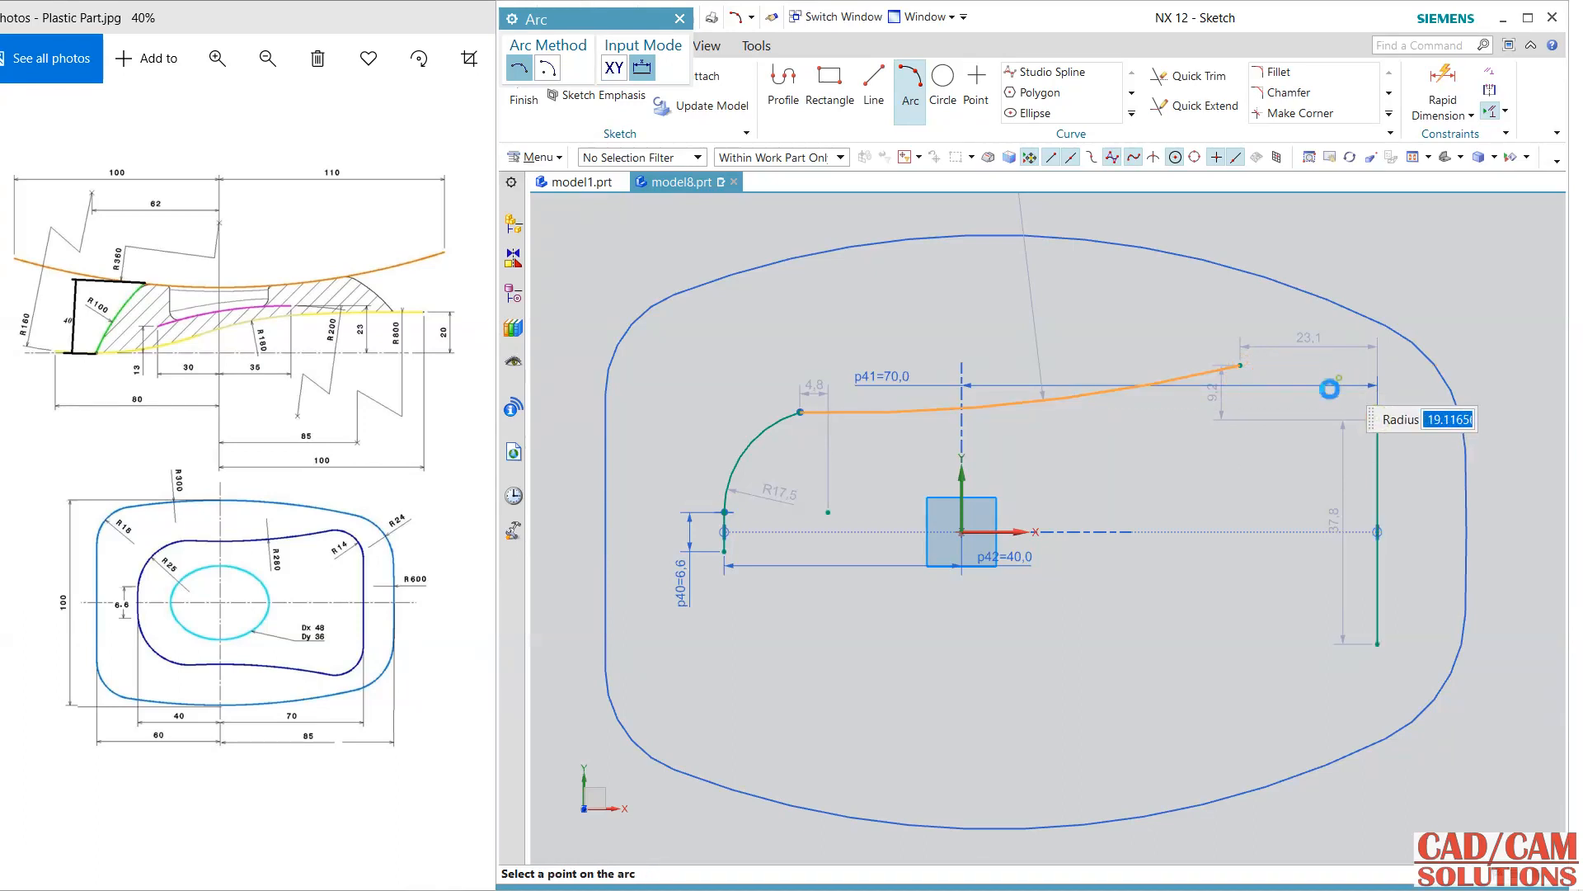
{"action": "left_click", "coordinate": [1329, 388]}
{"action": "key", "text": "Escape"}
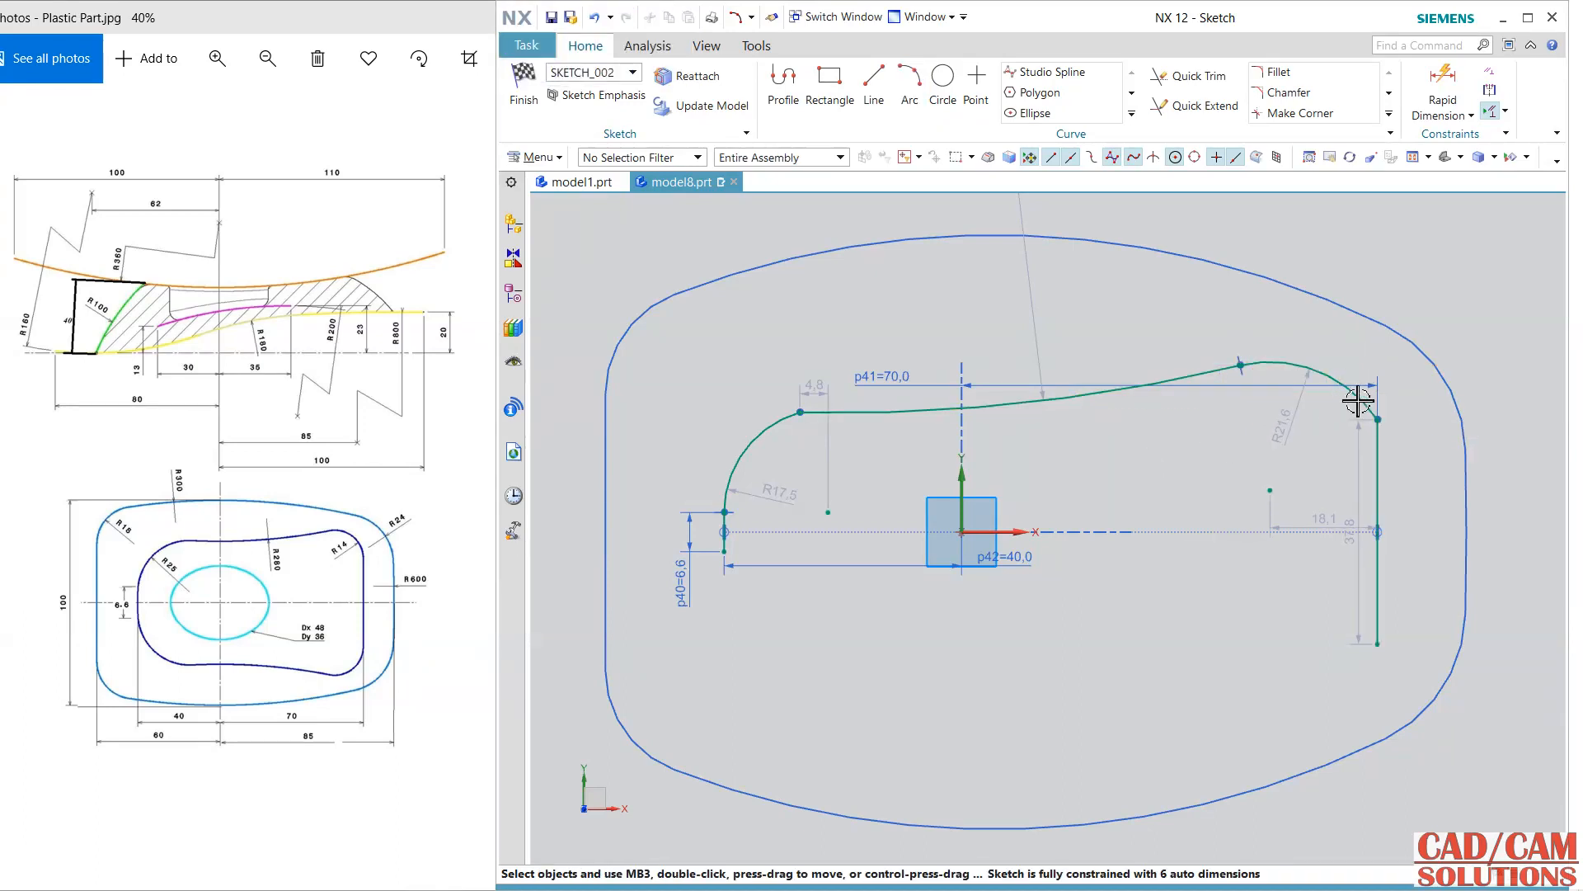
Step: Make the corner arcs tangent to their adjoining curves and reshape the profile so the positive-X line is about 30 mm long
{"action": "left_click", "coordinate": [1378, 442]}
{"action": "left_click", "coordinate": [1436, 412]}
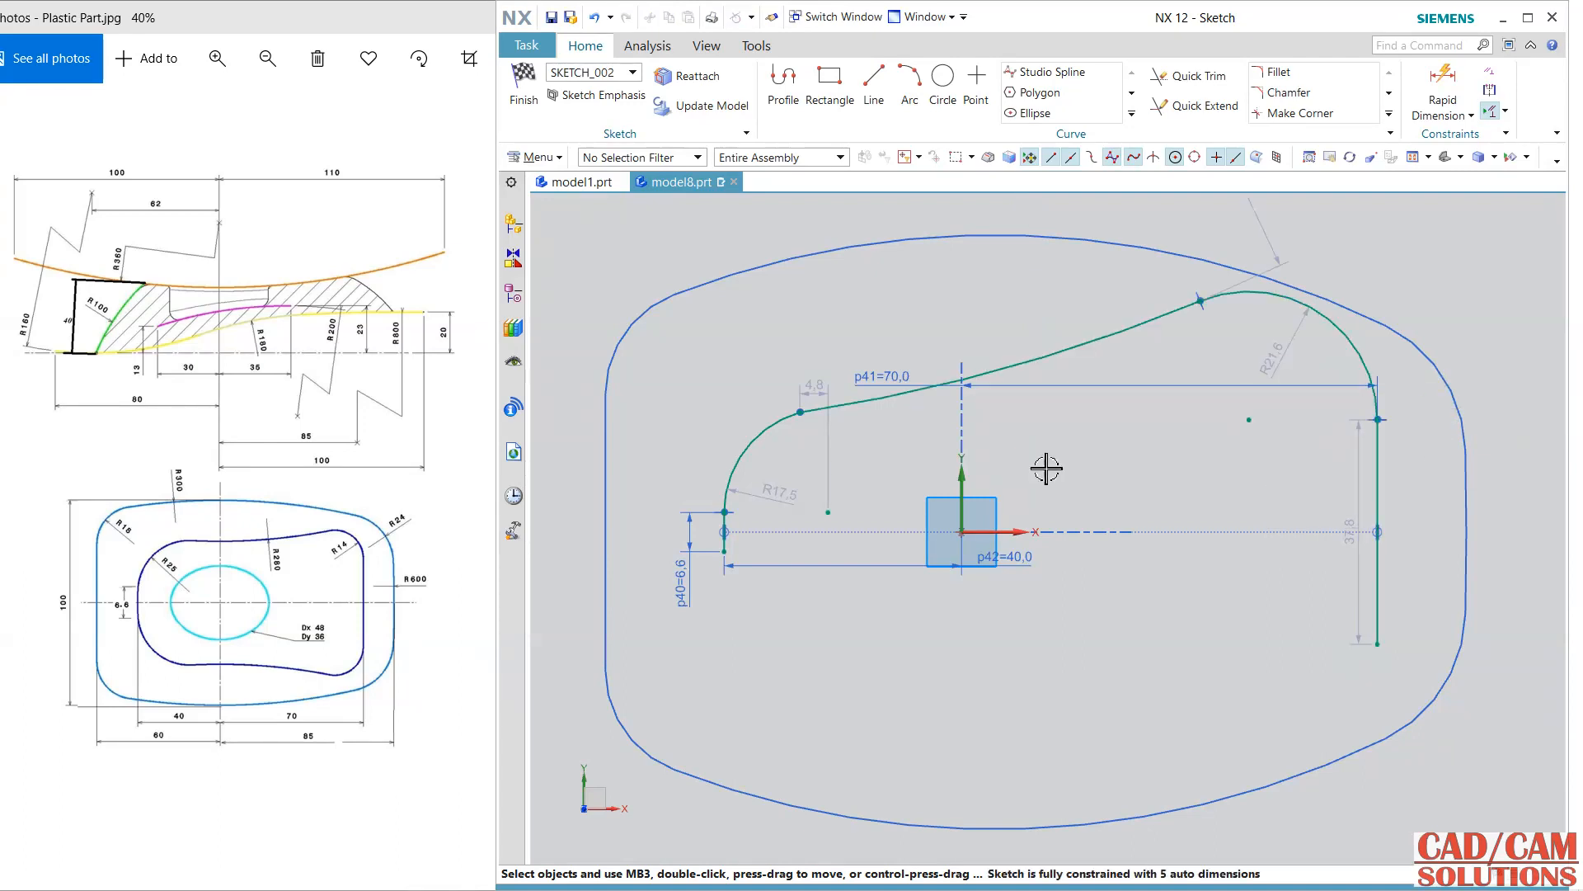
{"action": "left_click", "coordinate": [870, 404]}
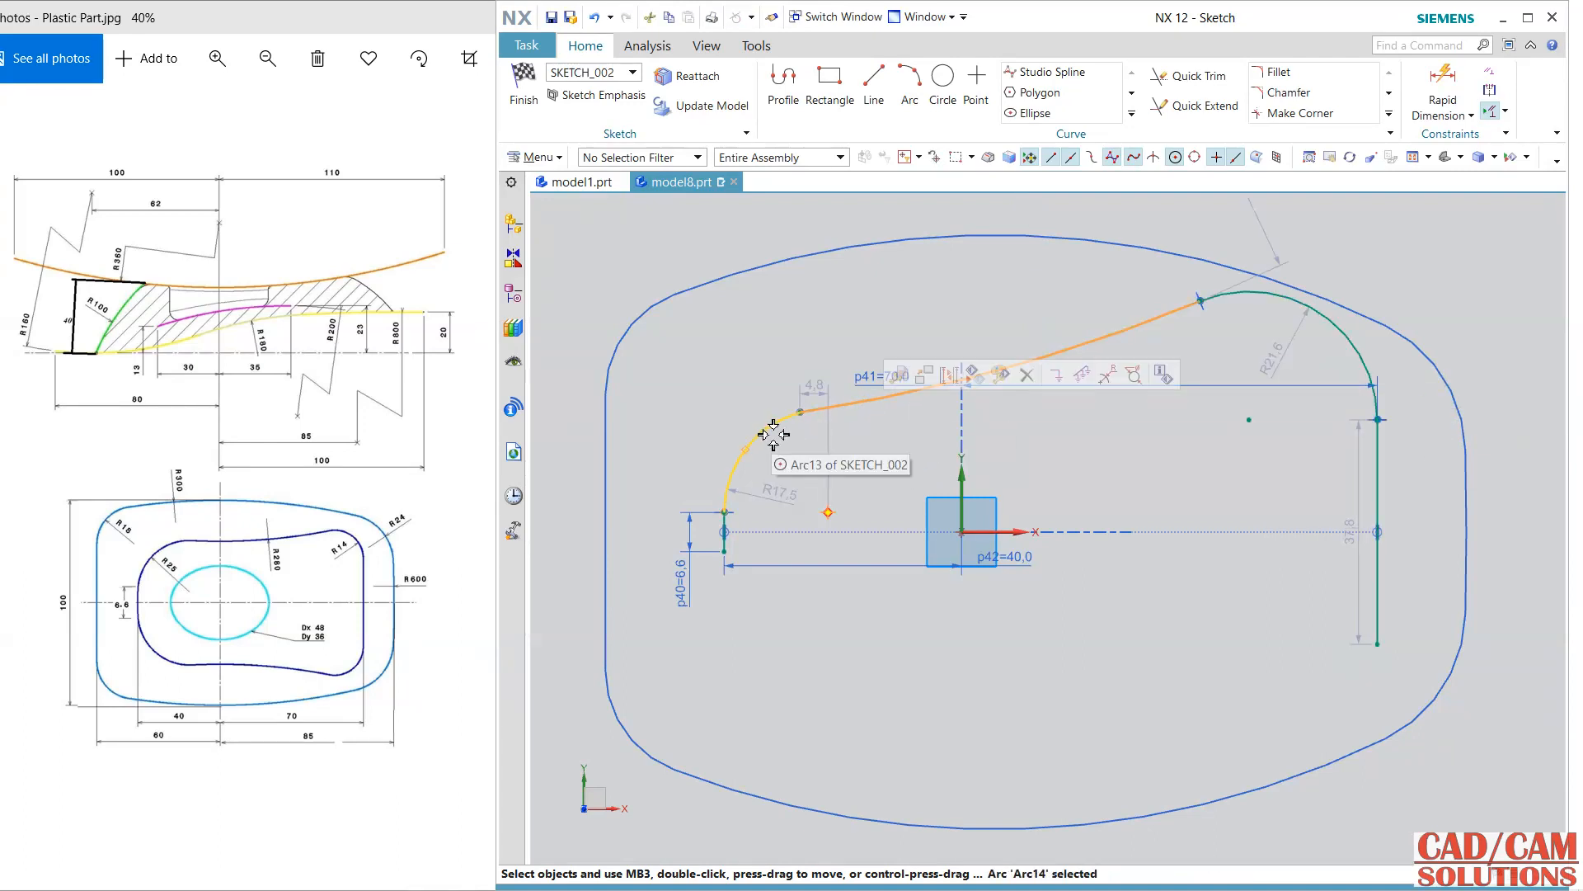
{"action": "left_click", "coordinate": [771, 426]}
{"action": "left_click", "coordinate": [931, 375]}
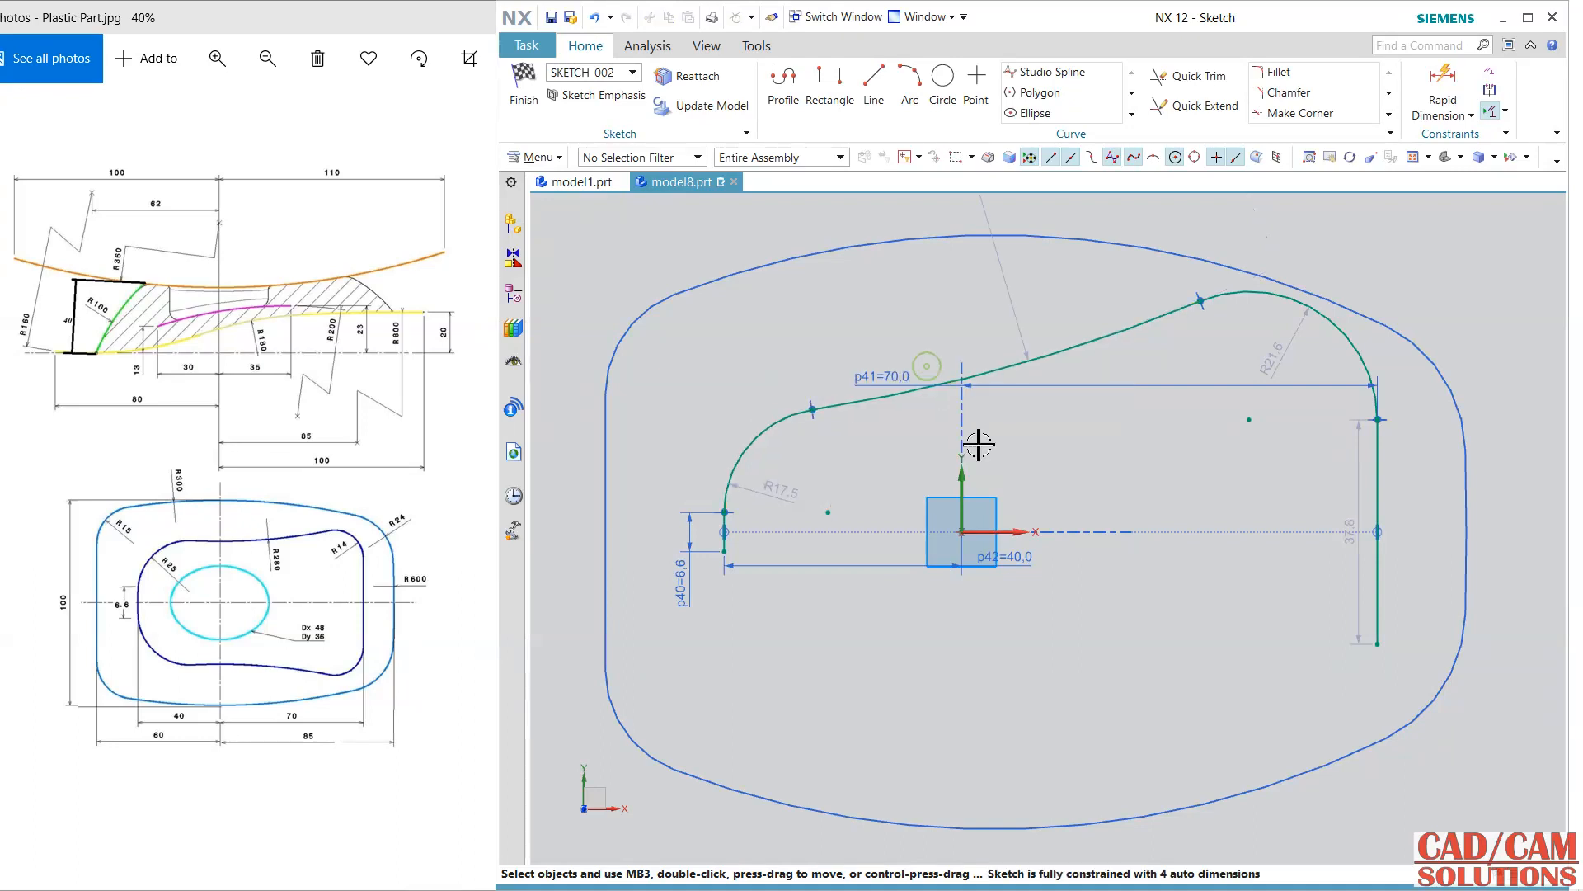
{"action": "left_click_drag", "start_coordinate": [1378, 415], "coordinate": [1376, 442]}
{"action": "left_click_drag", "start_coordinate": [1184, 311], "coordinate": [1241, 366]}
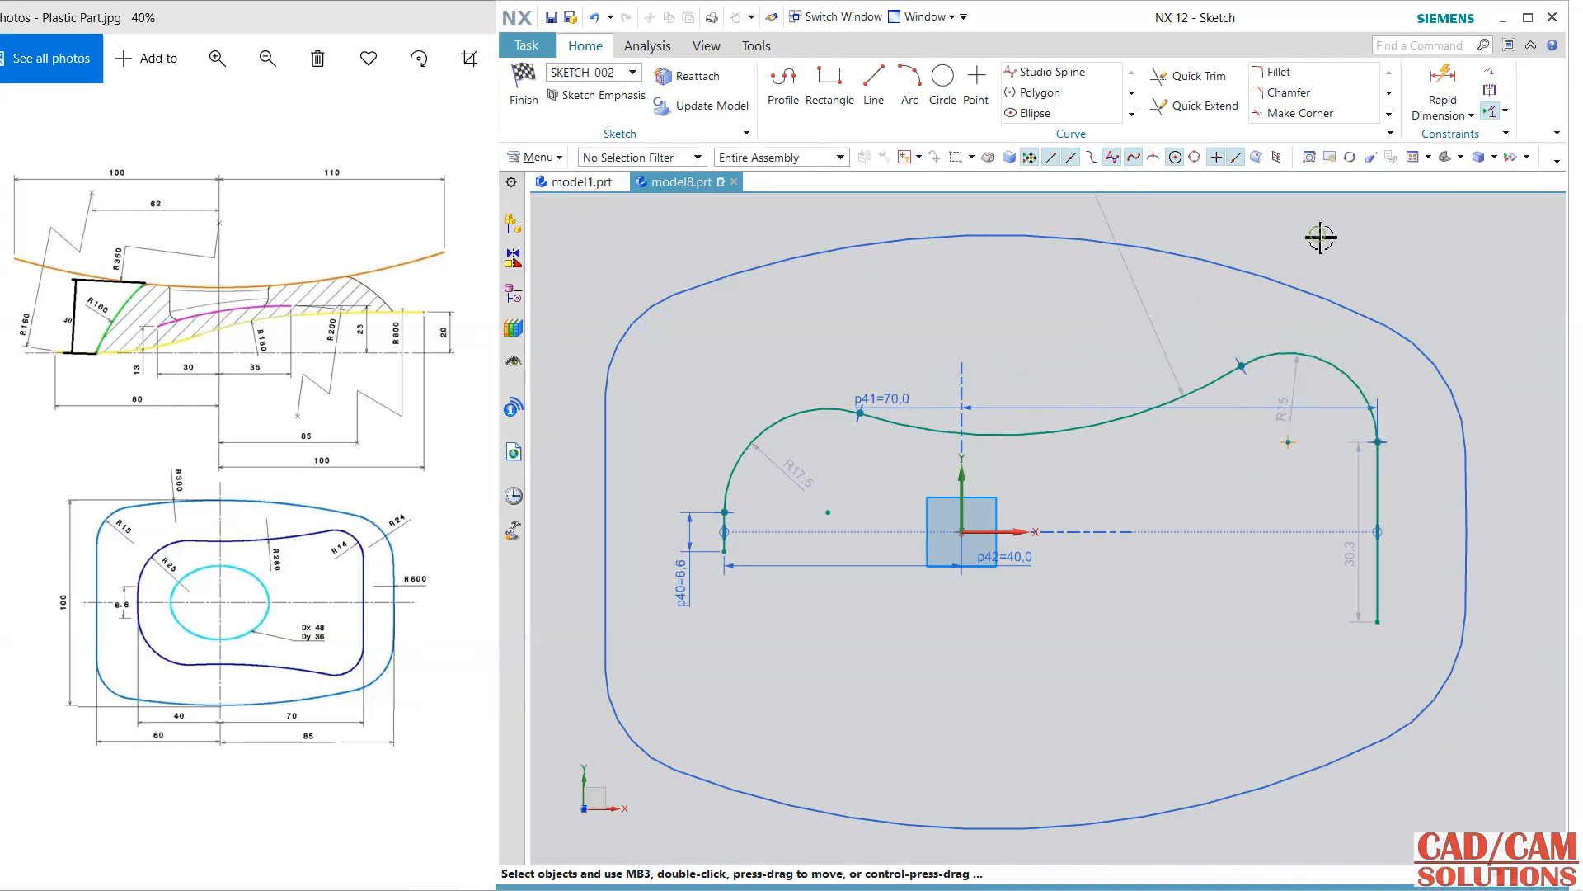
Step: Set the negative-X corner arc's radius to 25 mm and the positive-X corner arc's radius to 14 mm
{"action": "double_click", "coordinate": [801, 472]}
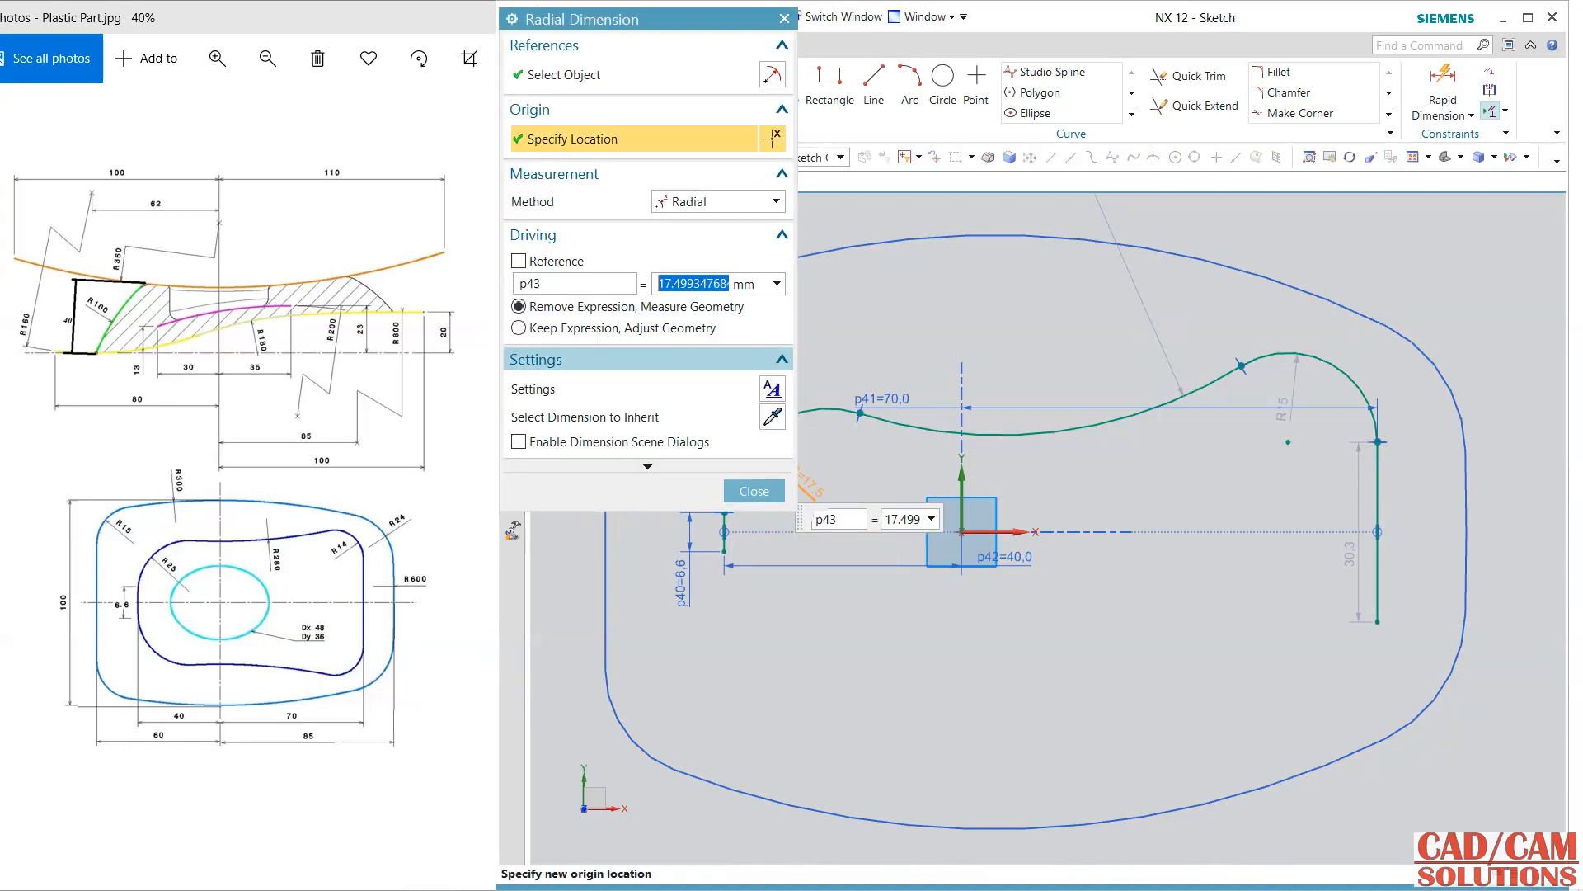
{"action": "type", "text": "25"}
{"action": "key", "text": "Return"}
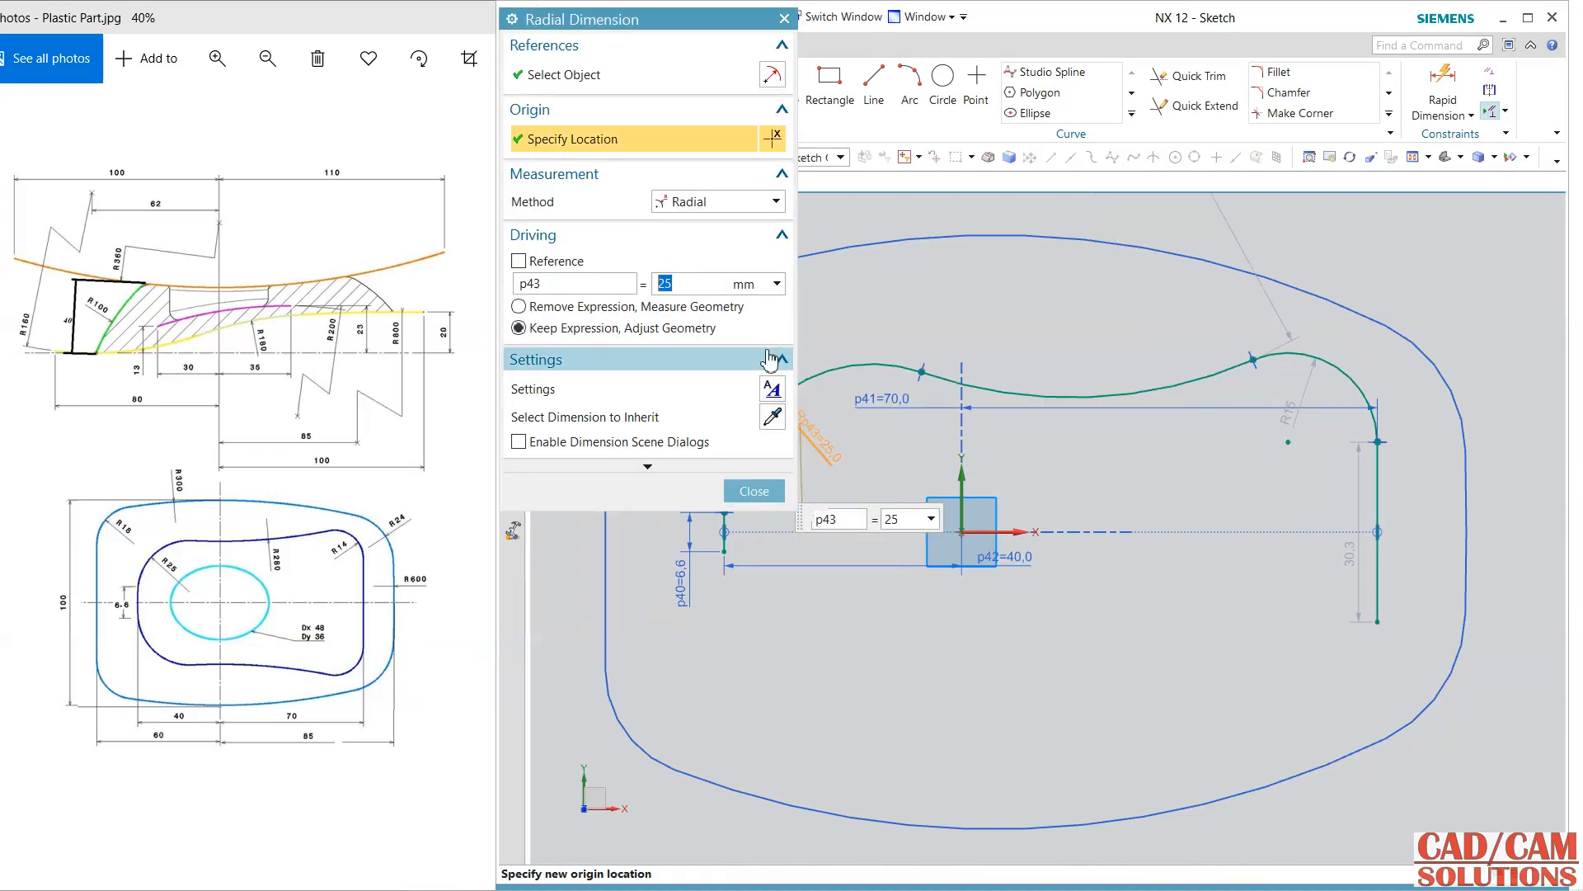
{"action": "double_click", "coordinate": [1291, 419]}
{"action": "type", "text": "14"}
{"action": "key", "text": "Return"}
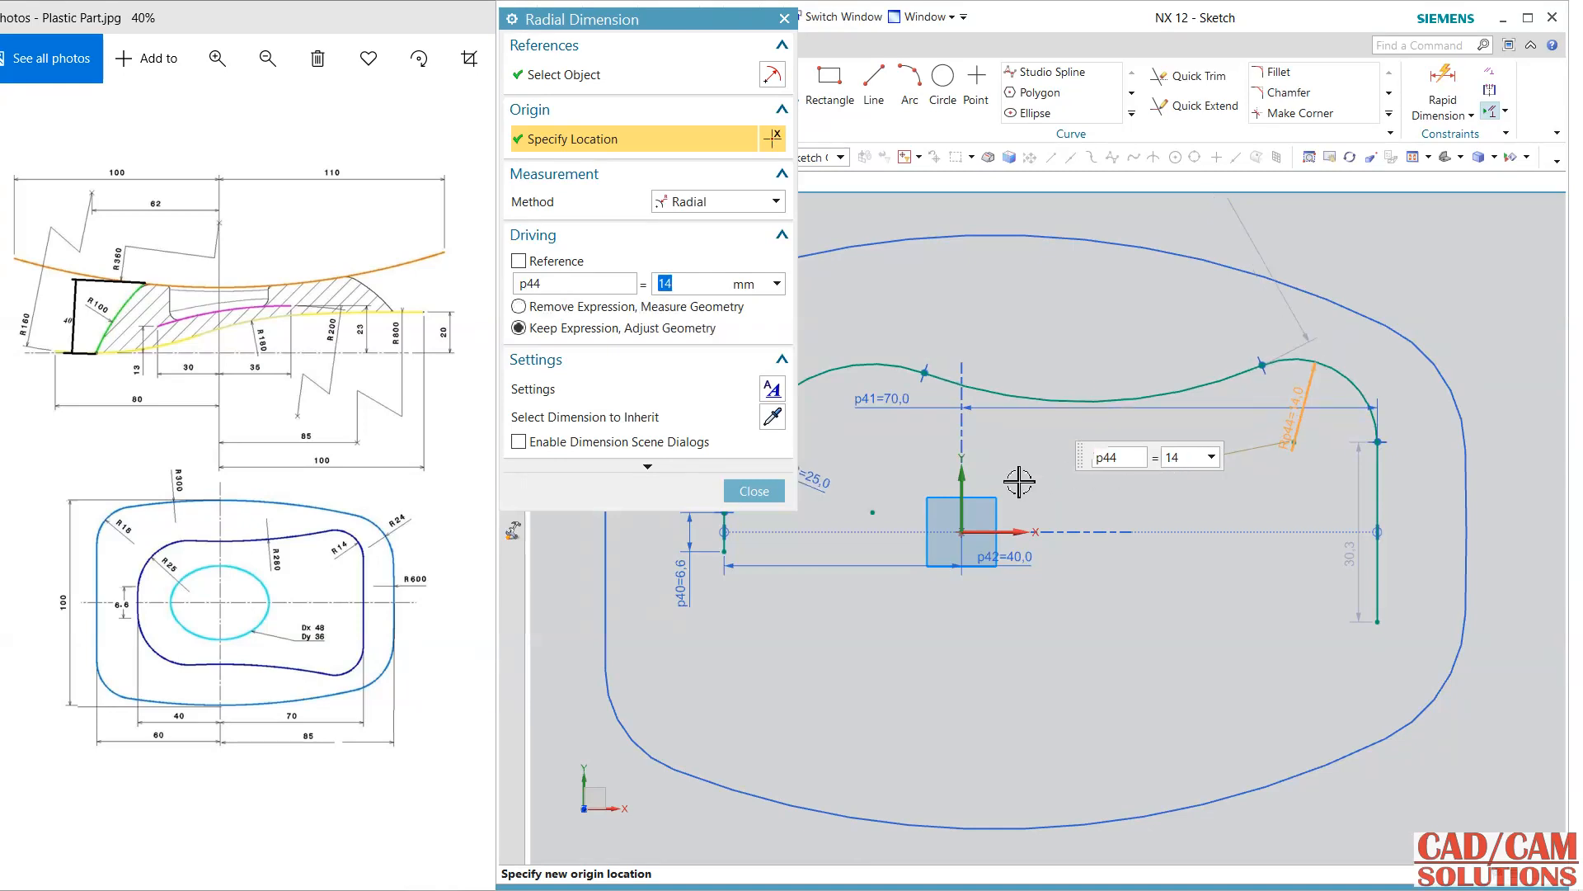
{"action": "left_click", "coordinate": [766, 492]}
Step: Shift the junction between the 25 mm arc and the concave arc, and set the concave arc's radius to 280 mm
{"action": "mouse_move", "coordinate": [927, 374]}
{"action": "left_mouse_down"}
{"action": "mouse_move", "coordinate": [848, 378]}
{"action": "mouse_move", "coordinate": [944, 391]}
{"action": "mouse_move", "coordinate": [897, 391]}
{"action": "left_mouse_up"}
{"action": "scroll", "coordinate": [1153, 525], "scroll_direction": "down", "scroll_amount": 4}
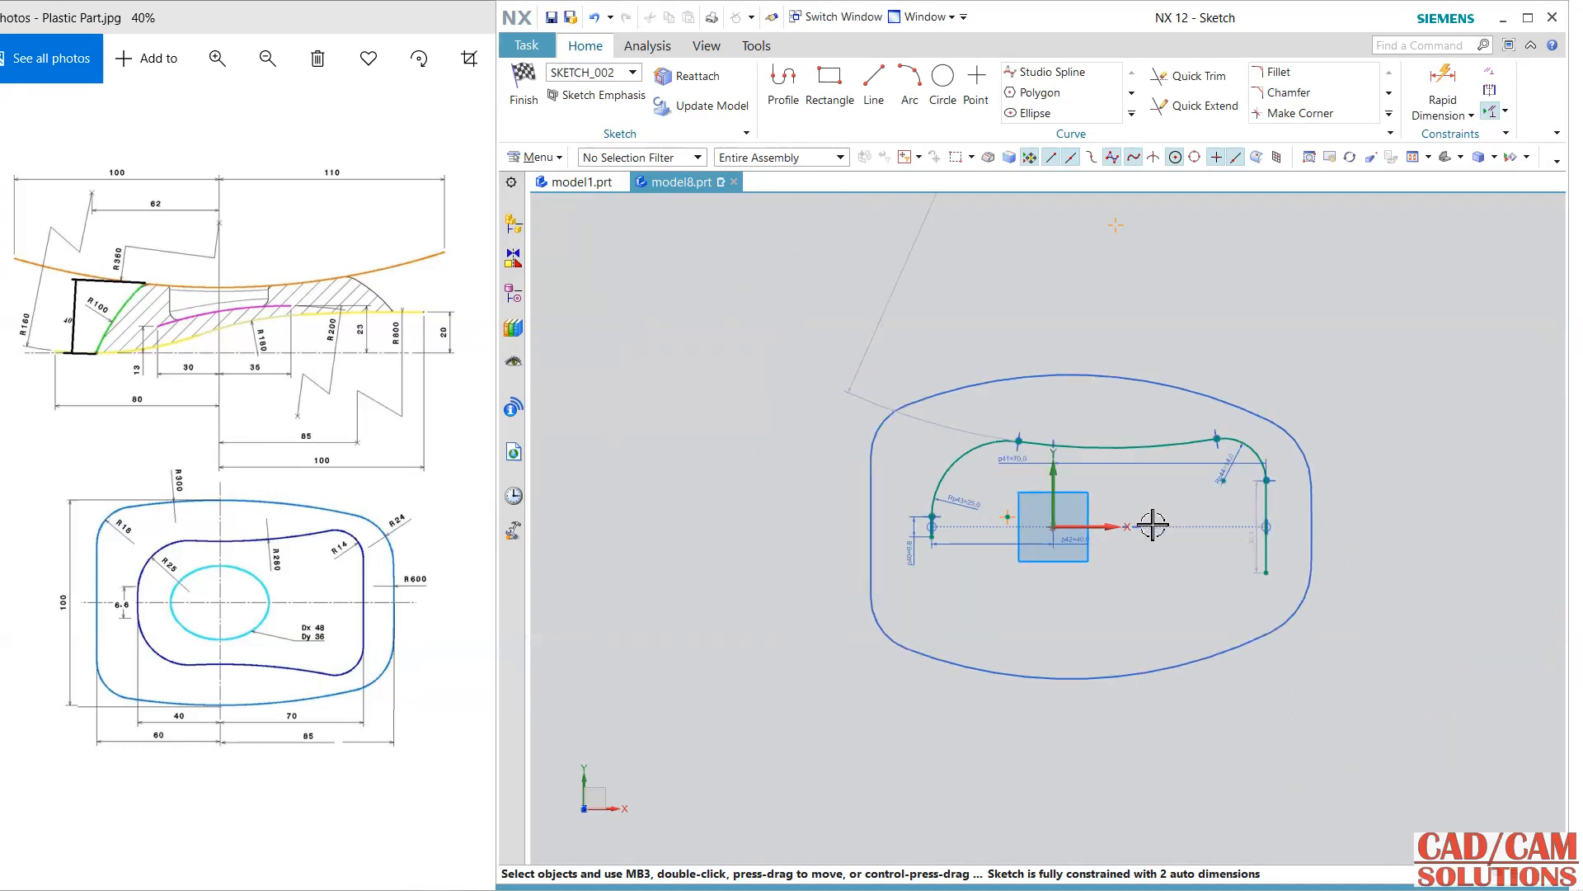
{"action": "double_click", "coordinate": [946, 368]}
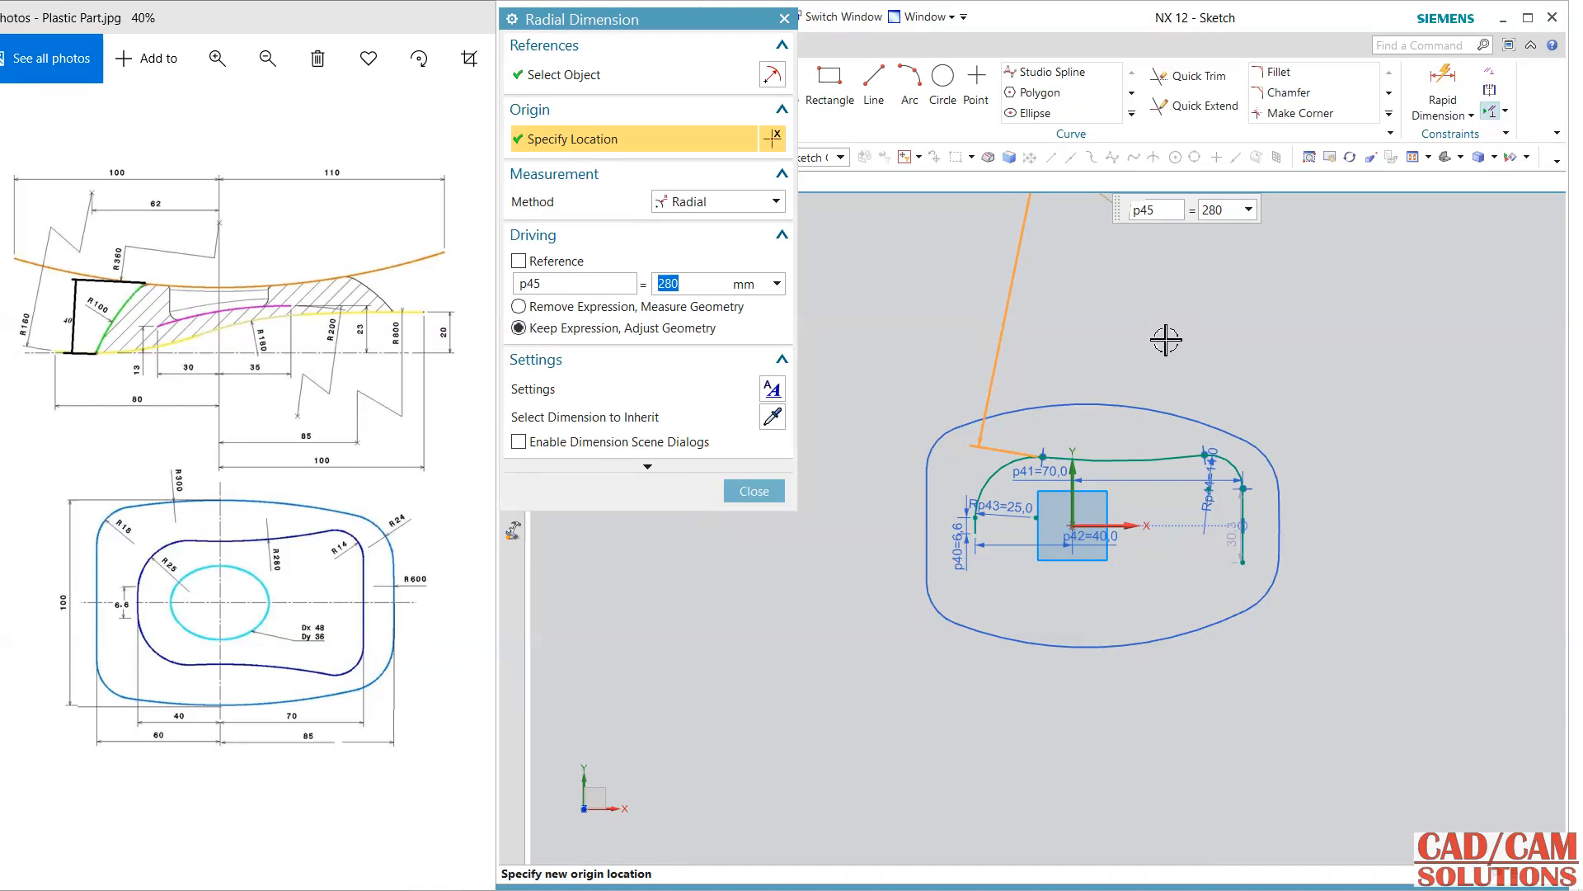
{"action": "middle_click_drag", "start_coordinate": [1152, 358], "coordinate": [1106, 523], "text": "shift"}
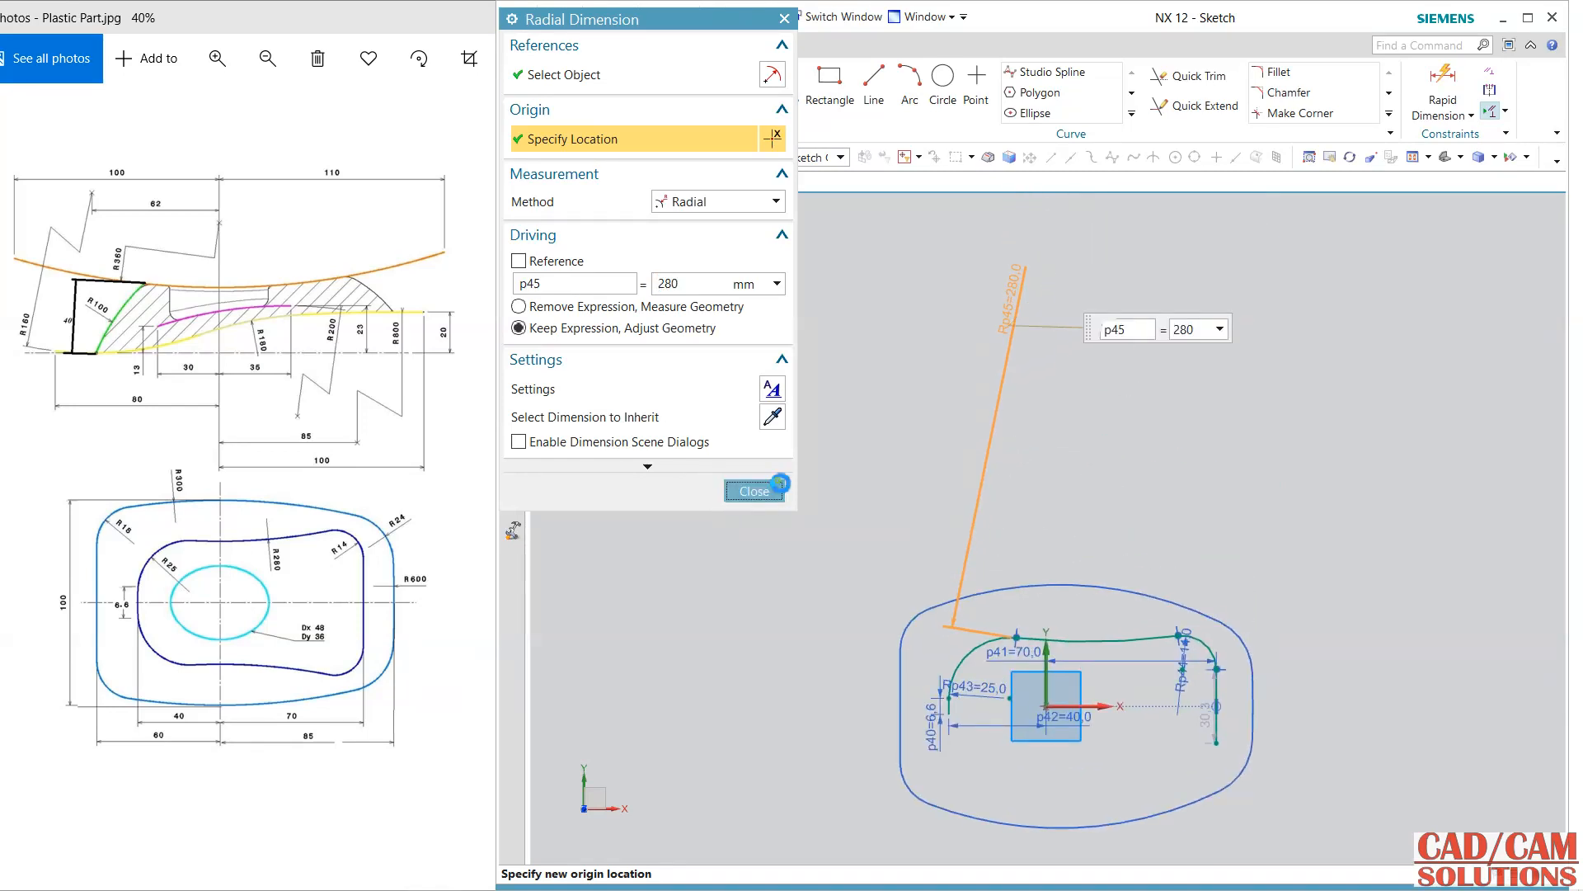
{"action": "left_click", "coordinate": [780, 484]}
Step: Constrain the center of the 280 mm concave arc to lie on the sketch's vertical axis
{"action": "scroll", "coordinate": [1069, 640], "scroll_direction": "down", "scroll_amount": 3}
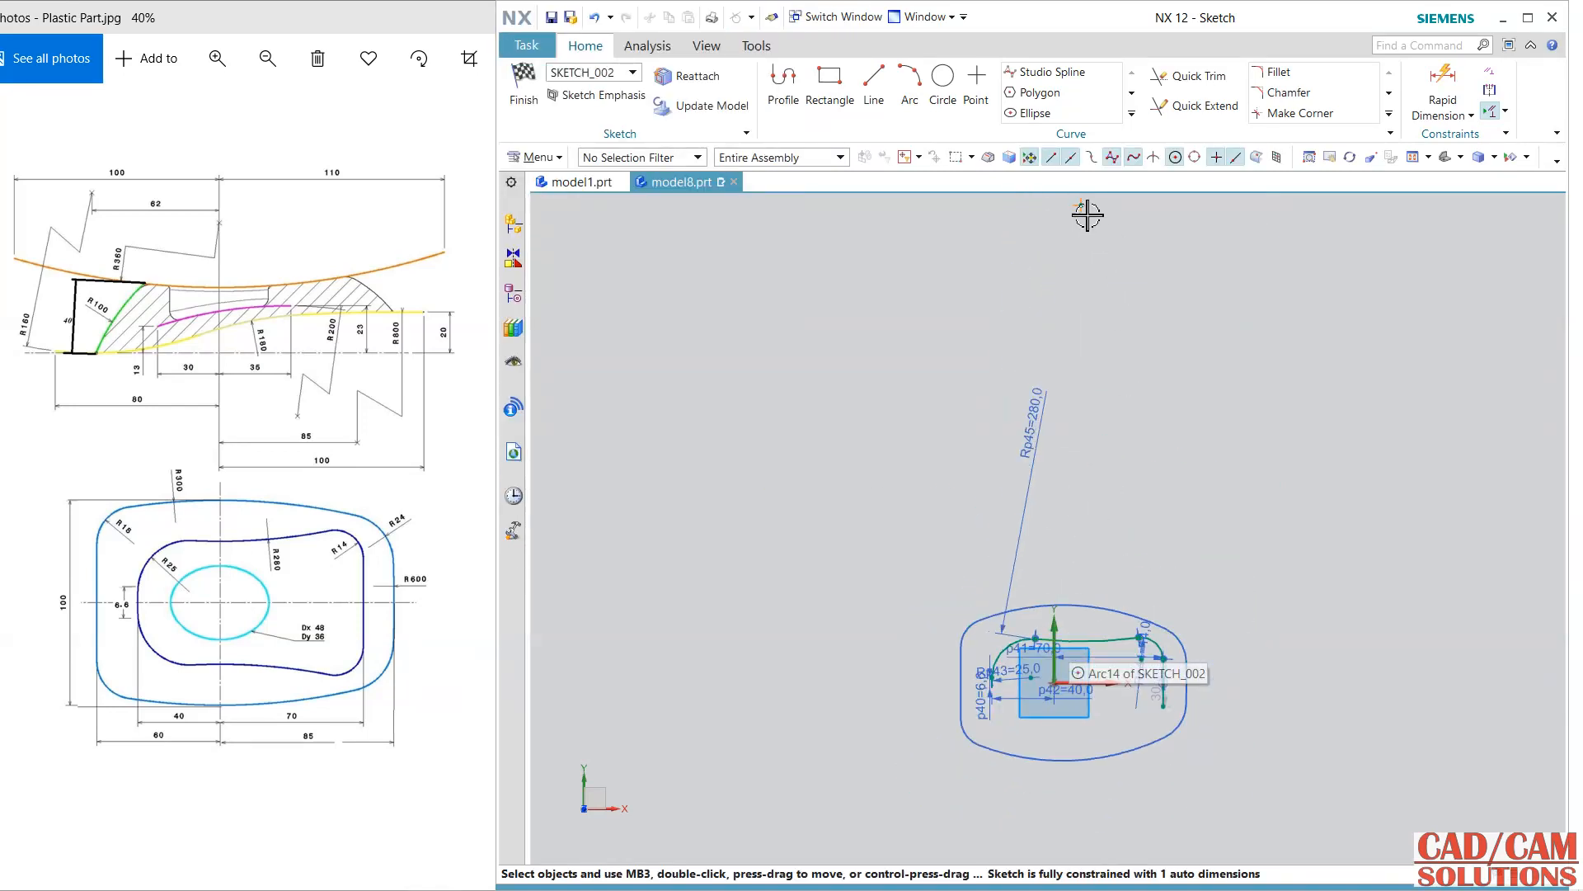
{"action": "left_click", "coordinate": [1059, 624]}
{"action": "left_click", "coordinate": [1094, 591]}
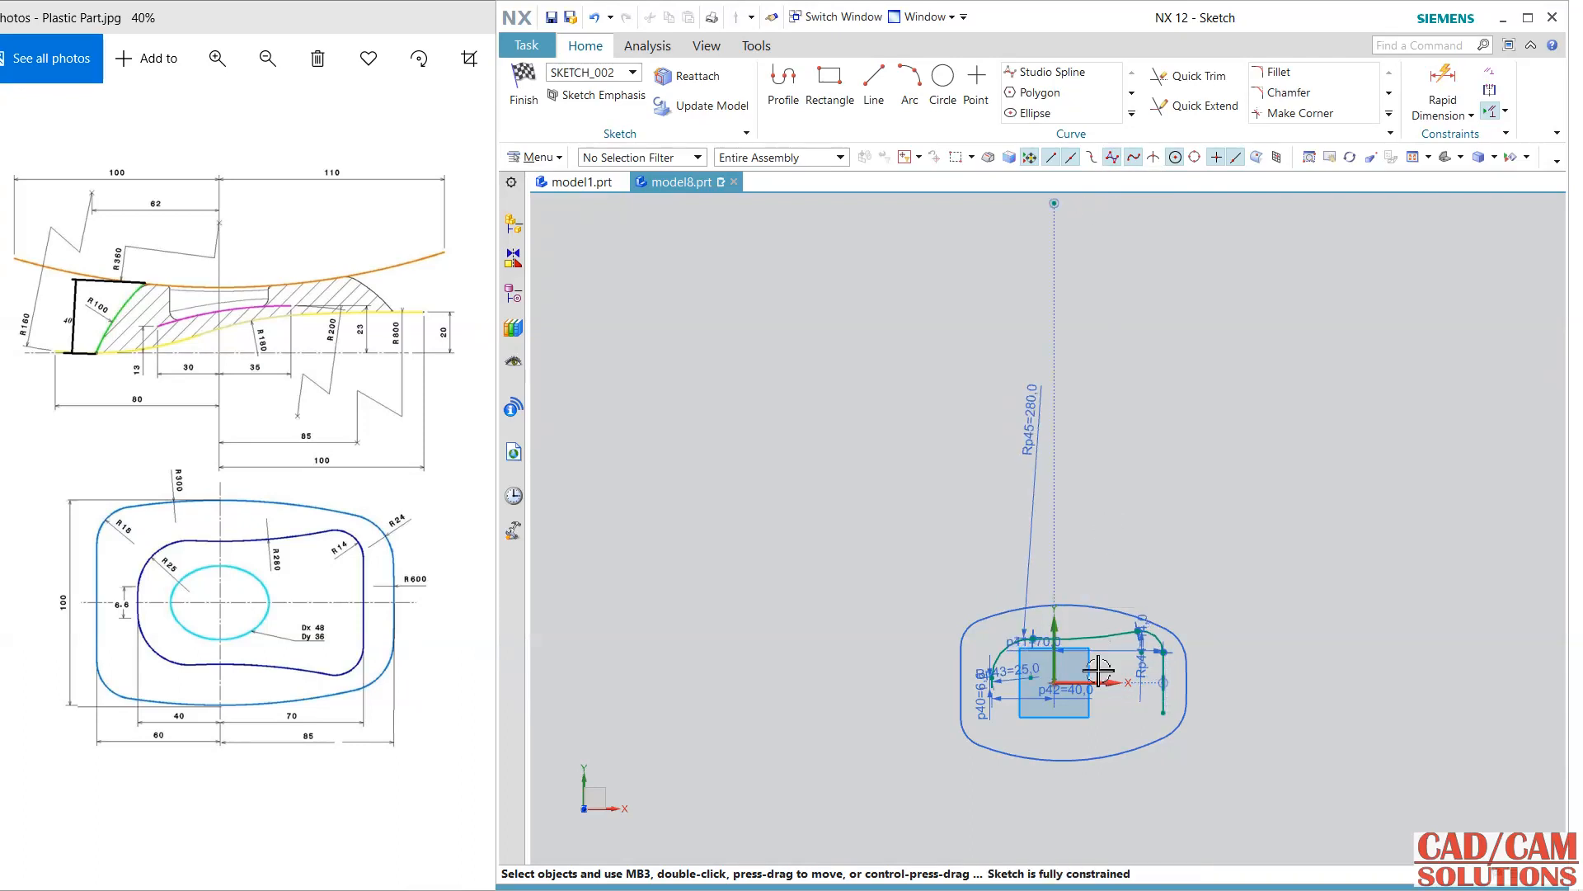
Step: Mirror the 280 mm concave arc and the 14 mm and 25 mm corner arcs about the sketch's horizontal axis
{"action": "scroll", "coordinate": [1106, 781], "scroll_direction": "up", "scroll_amount": 4}
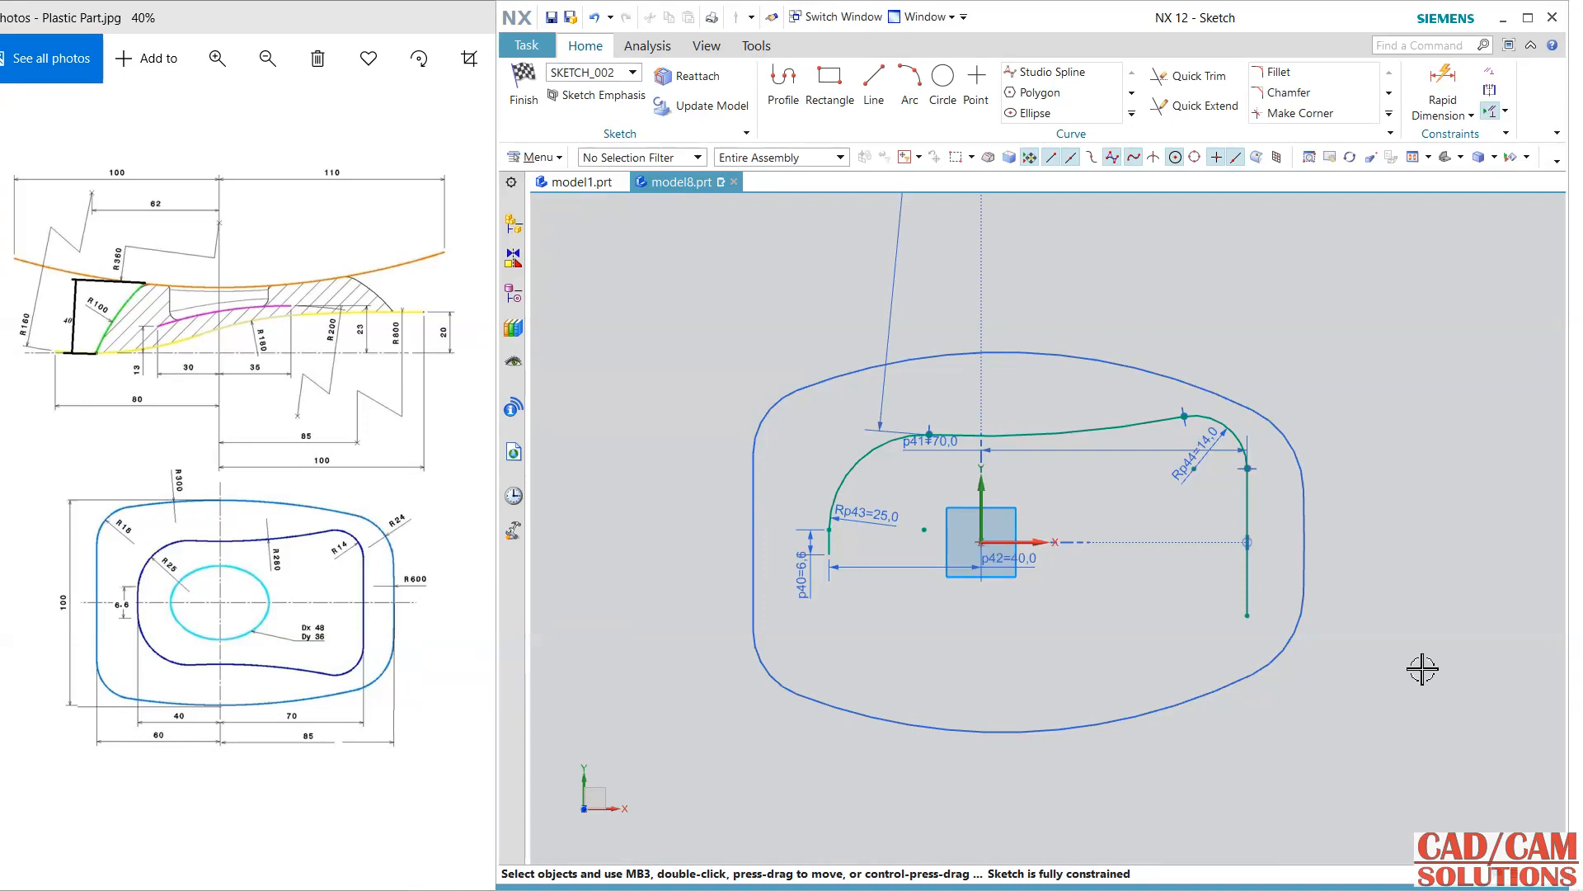
{"action": "left_click", "coordinate": [1132, 114]}
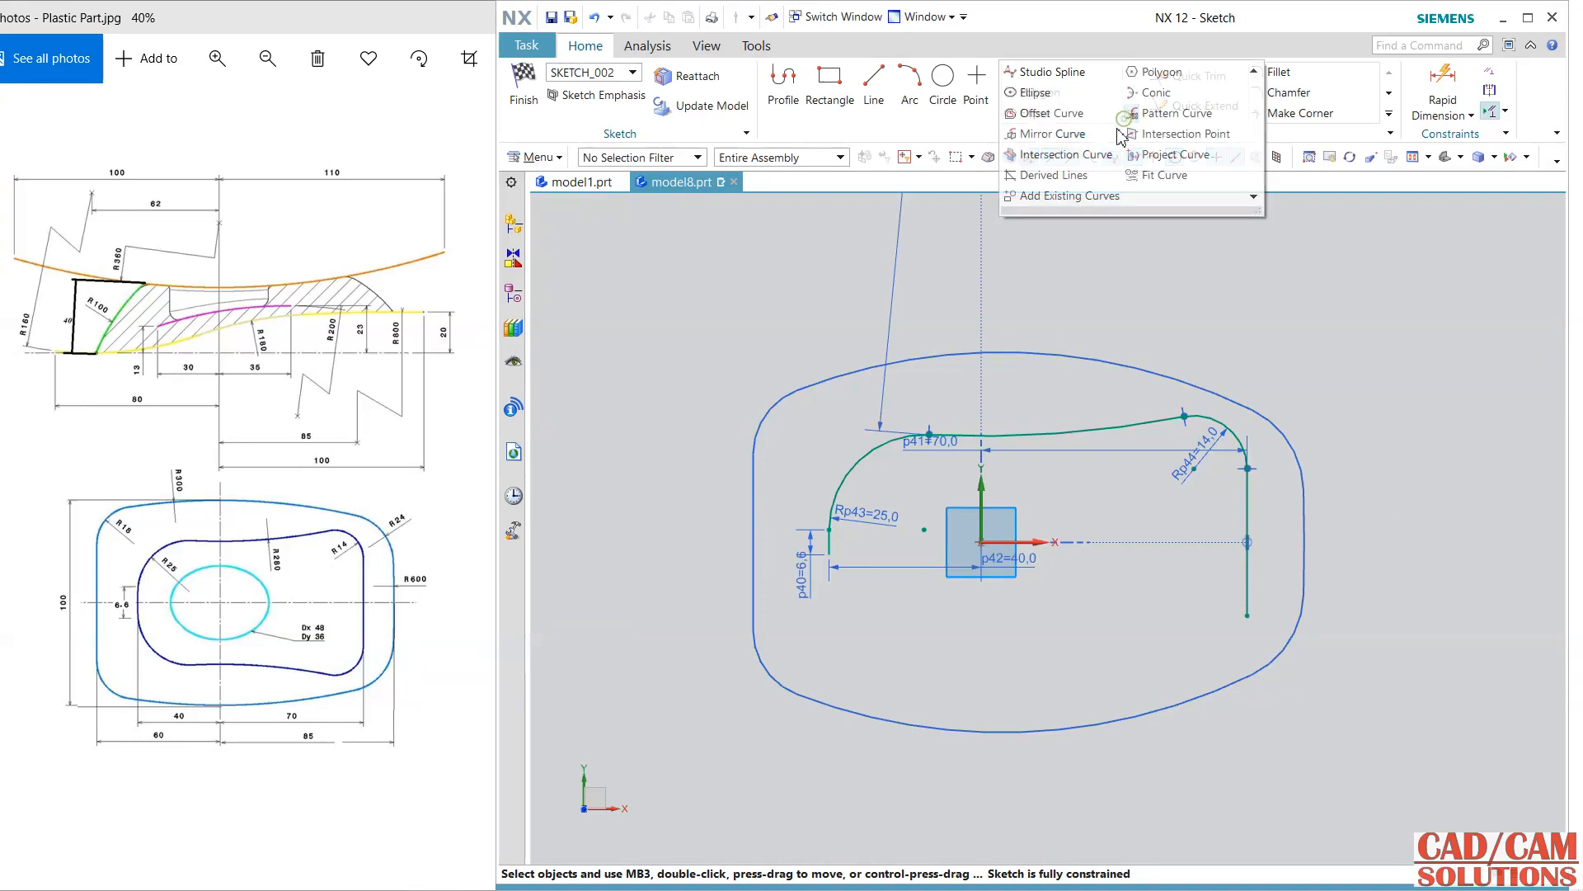
{"action": "left_click", "coordinate": [1045, 132]}
{"action": "left_click", "coordinate": [1159, 431]}
{"action": "left_click", "coordinate": [1205, 429]}
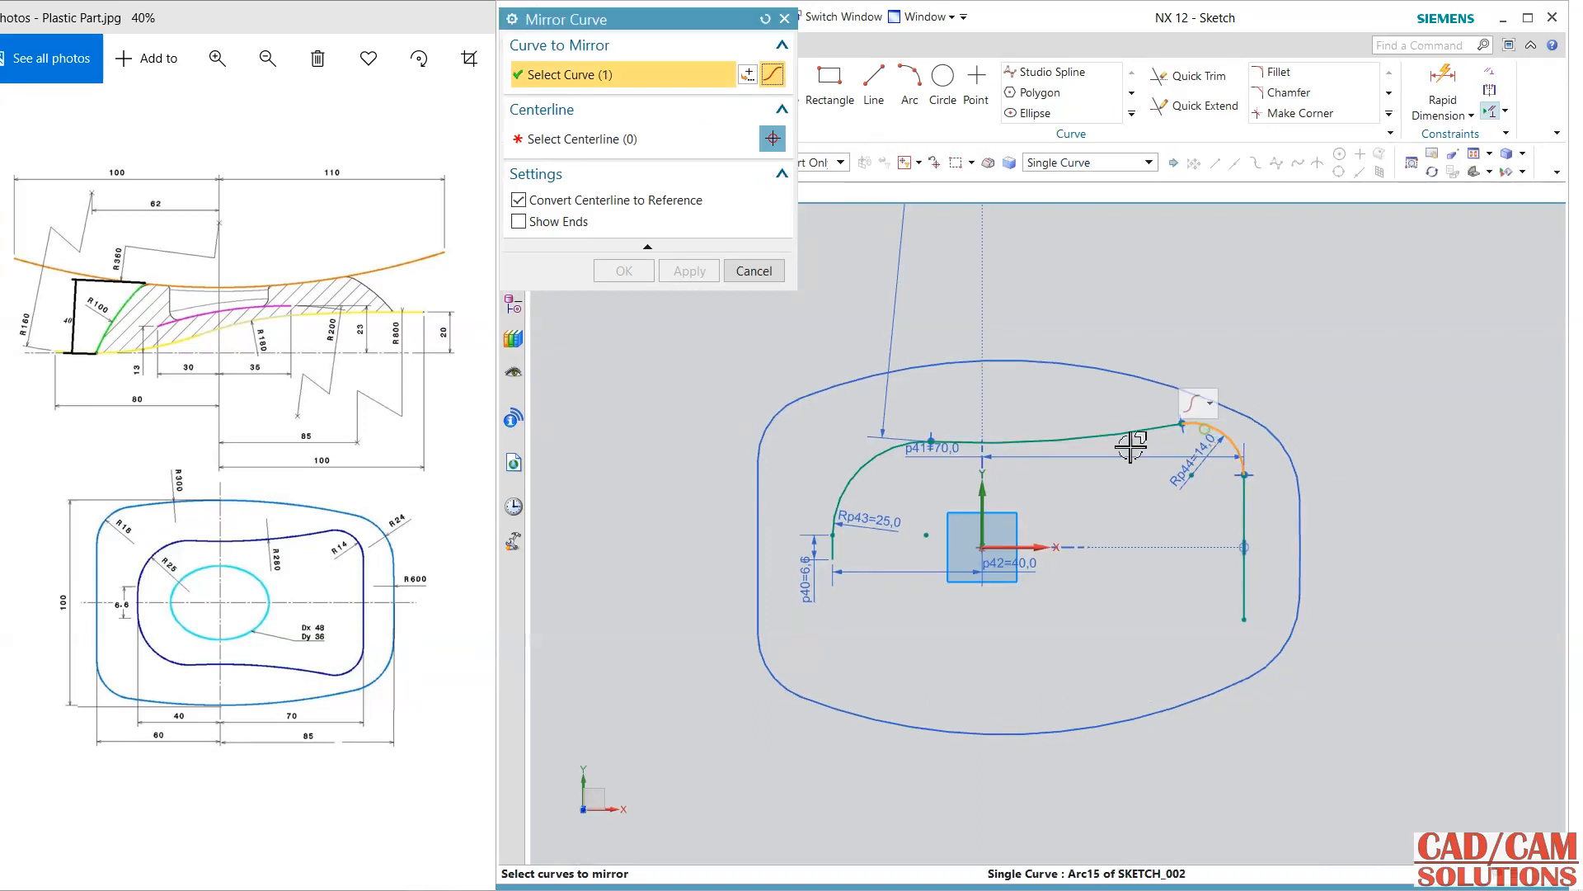
{"action": "left_click", "coordinate": [876, 465]}
{"action": "middle_click", "coordinate": [949, 503]}
{"action": "left_click", "coordinate": [1044, 549]}
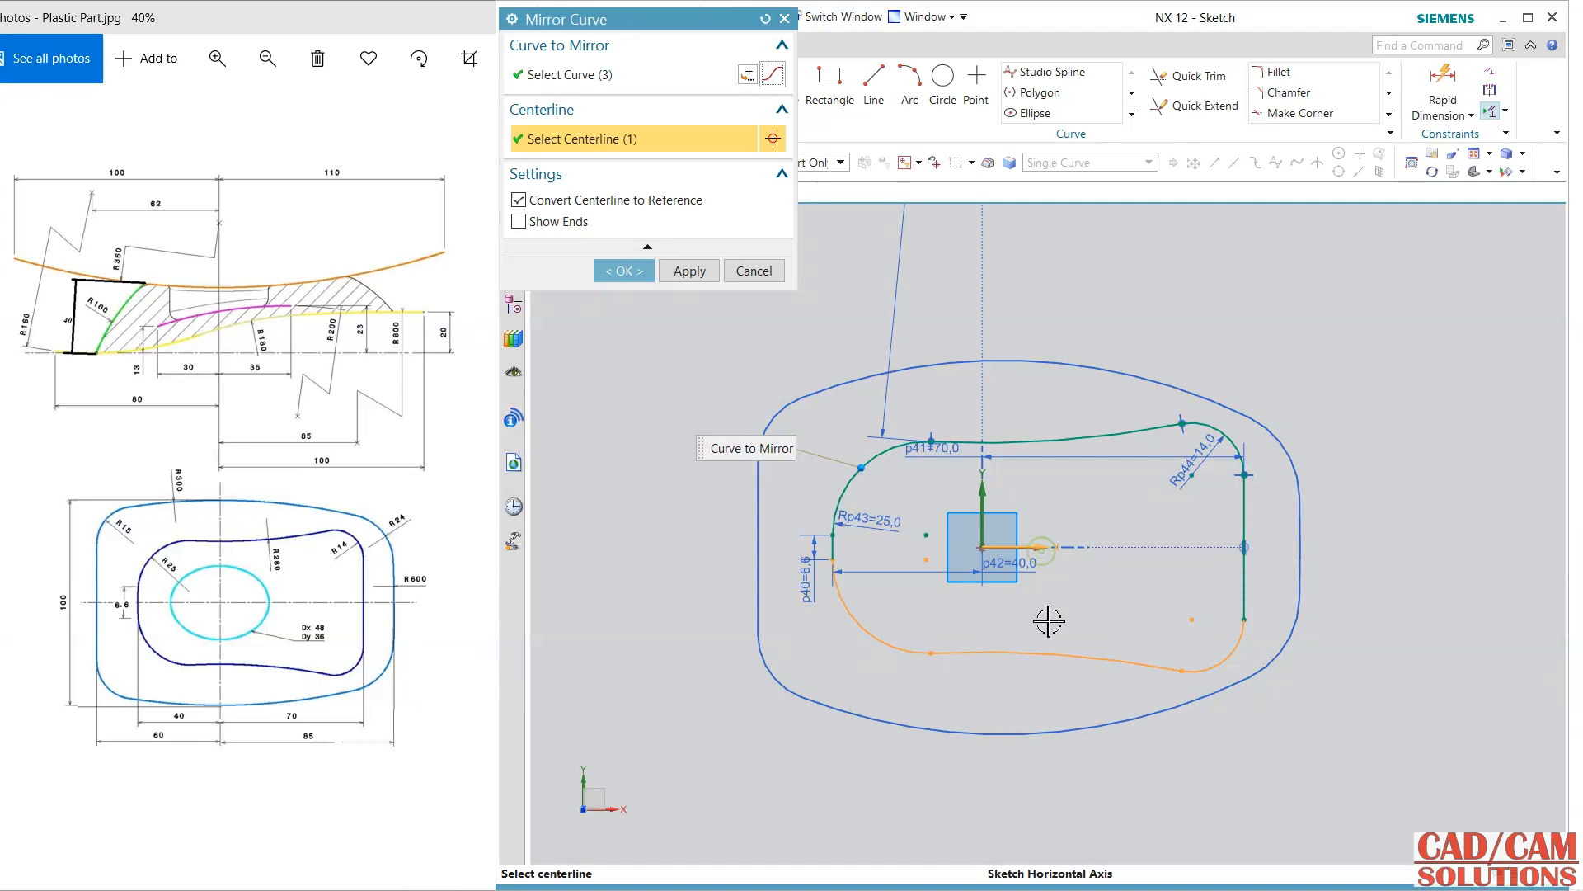
{"action": "left_click", "coordinate": [624, 271]}
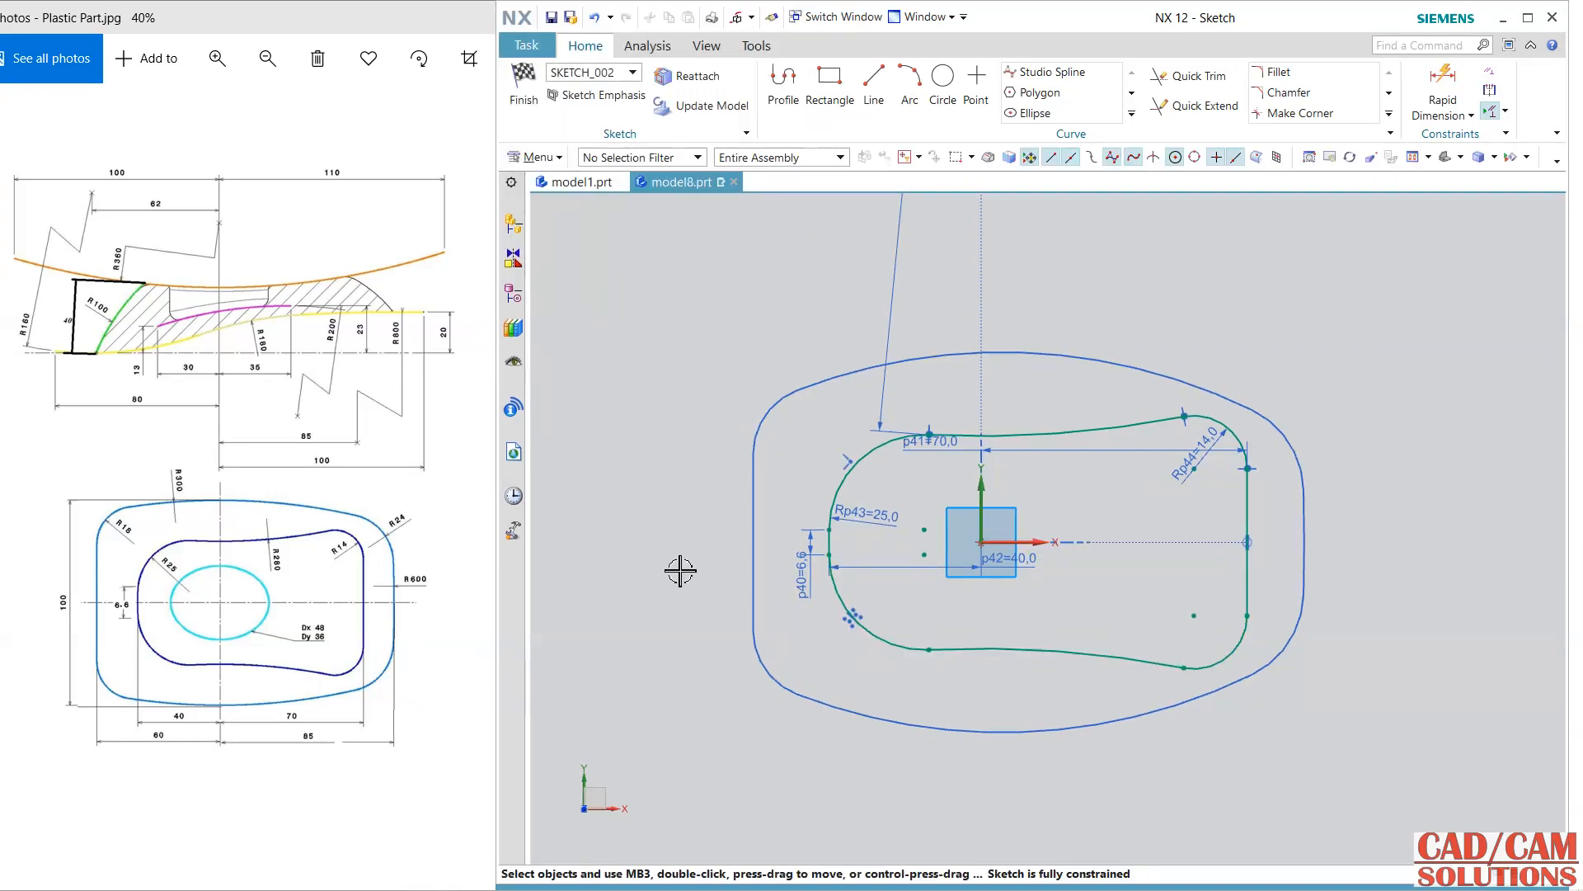
Step: Reposition the radius dimensions of the 25 mm and 14 mm corner arcs along their arcs on the inner outline
{"action": "scroll", "coordinate": [827, 531], "scroll_direction": "up", "scroll_amount": 2}
{"action": "scroll", "coordinate": [912, 502], "scroll_direction": "down", "scroll_amount": 2}
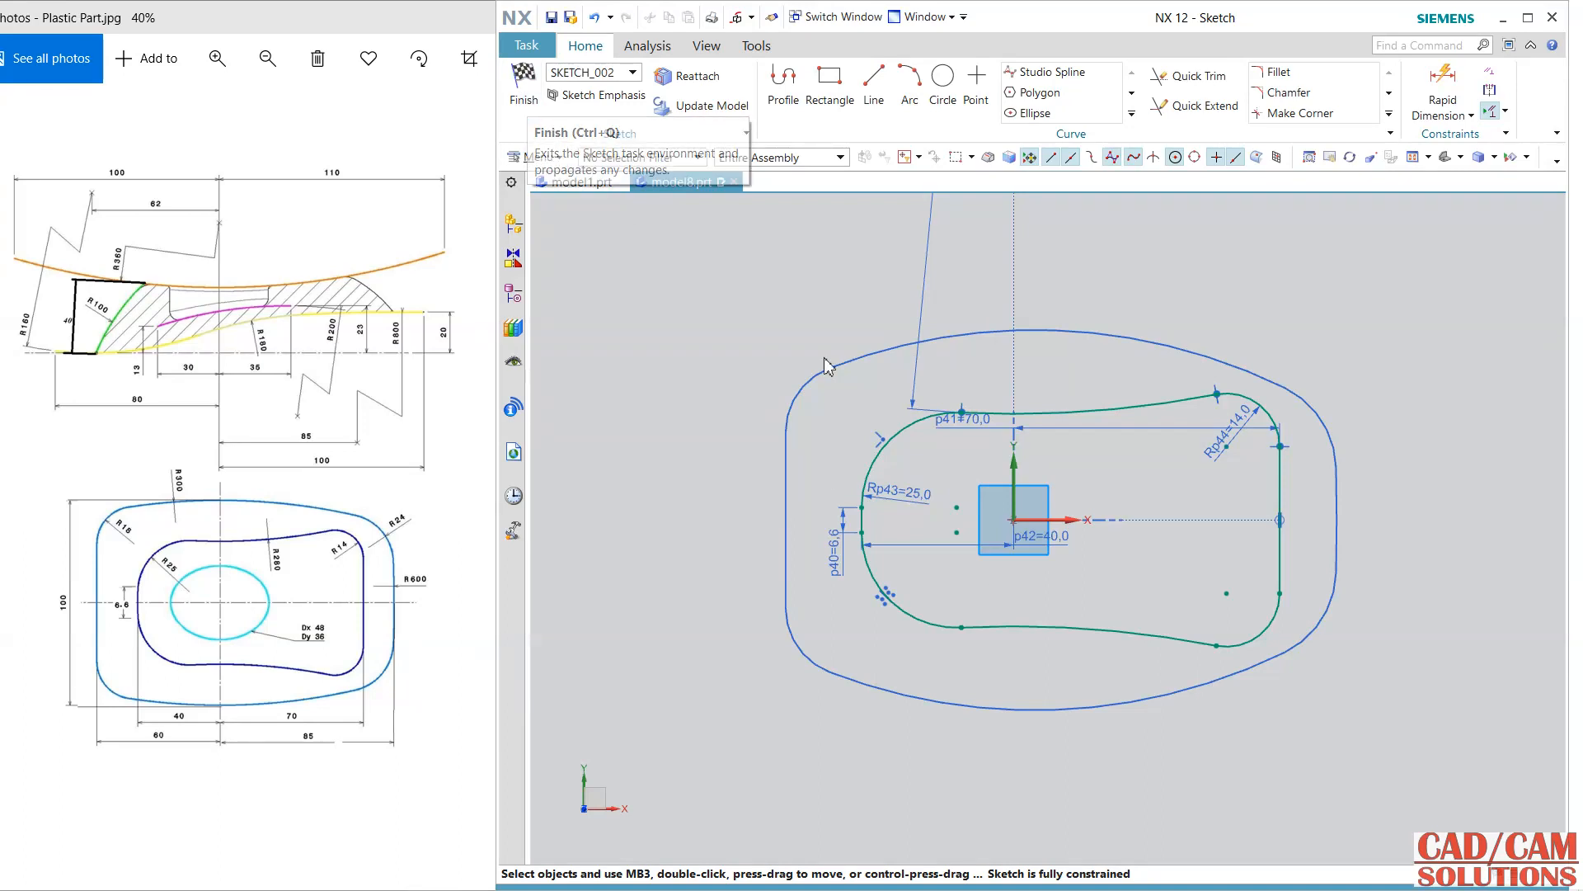
{"action": "left_click_drag", "start_coordinate": [891, 493], "coordinate": [891, 469]}
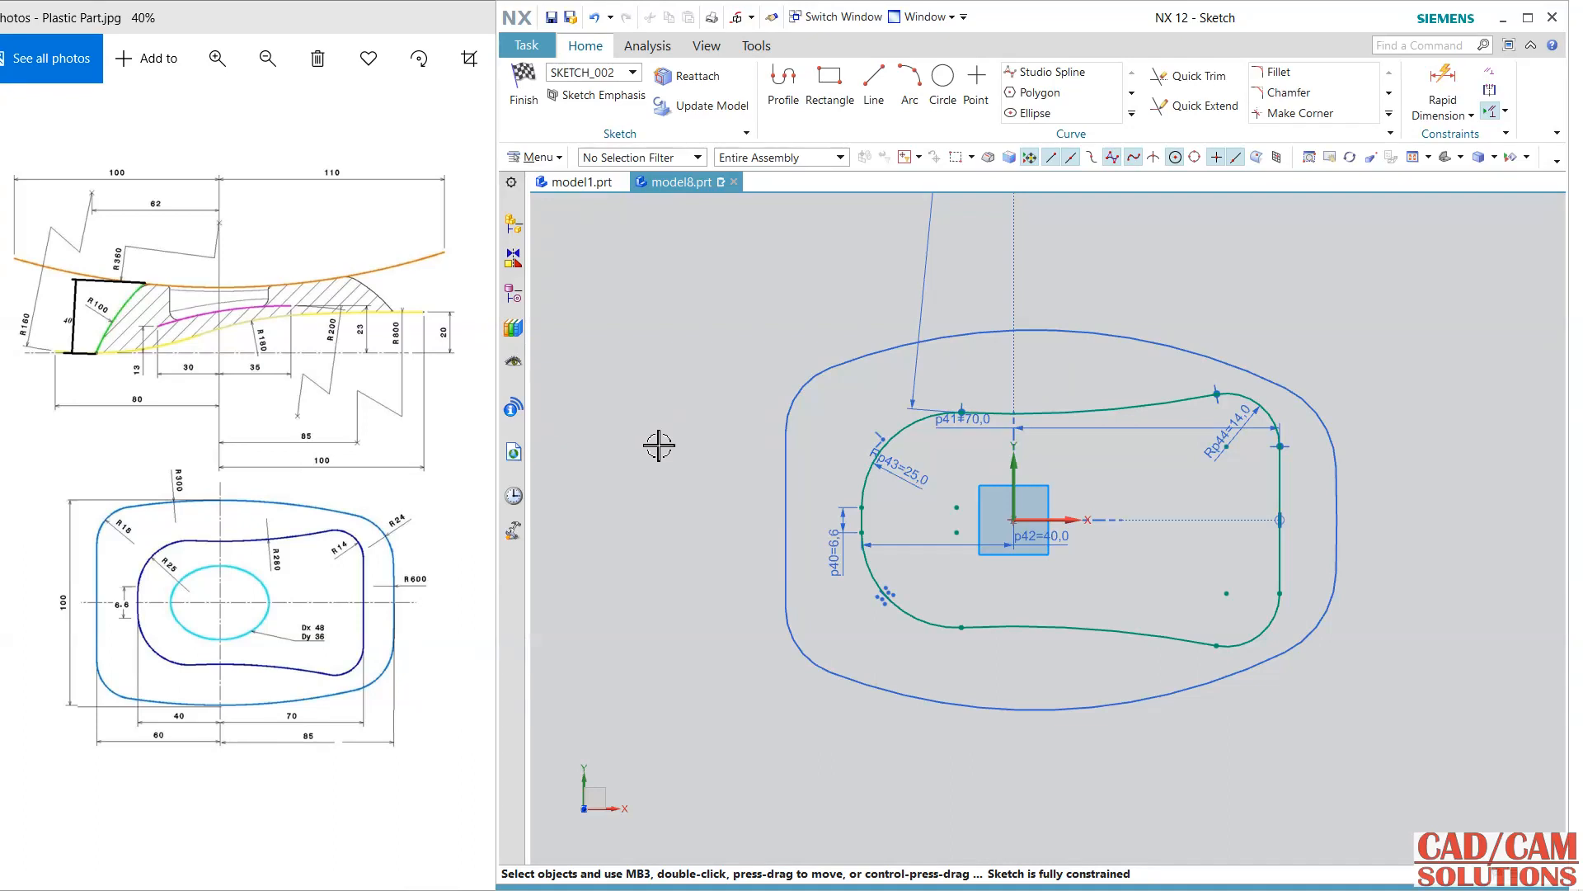
{"action": "scroll", "coordinate": [724, 488], "scroll_direction": "up", "scroll_amount": 3}
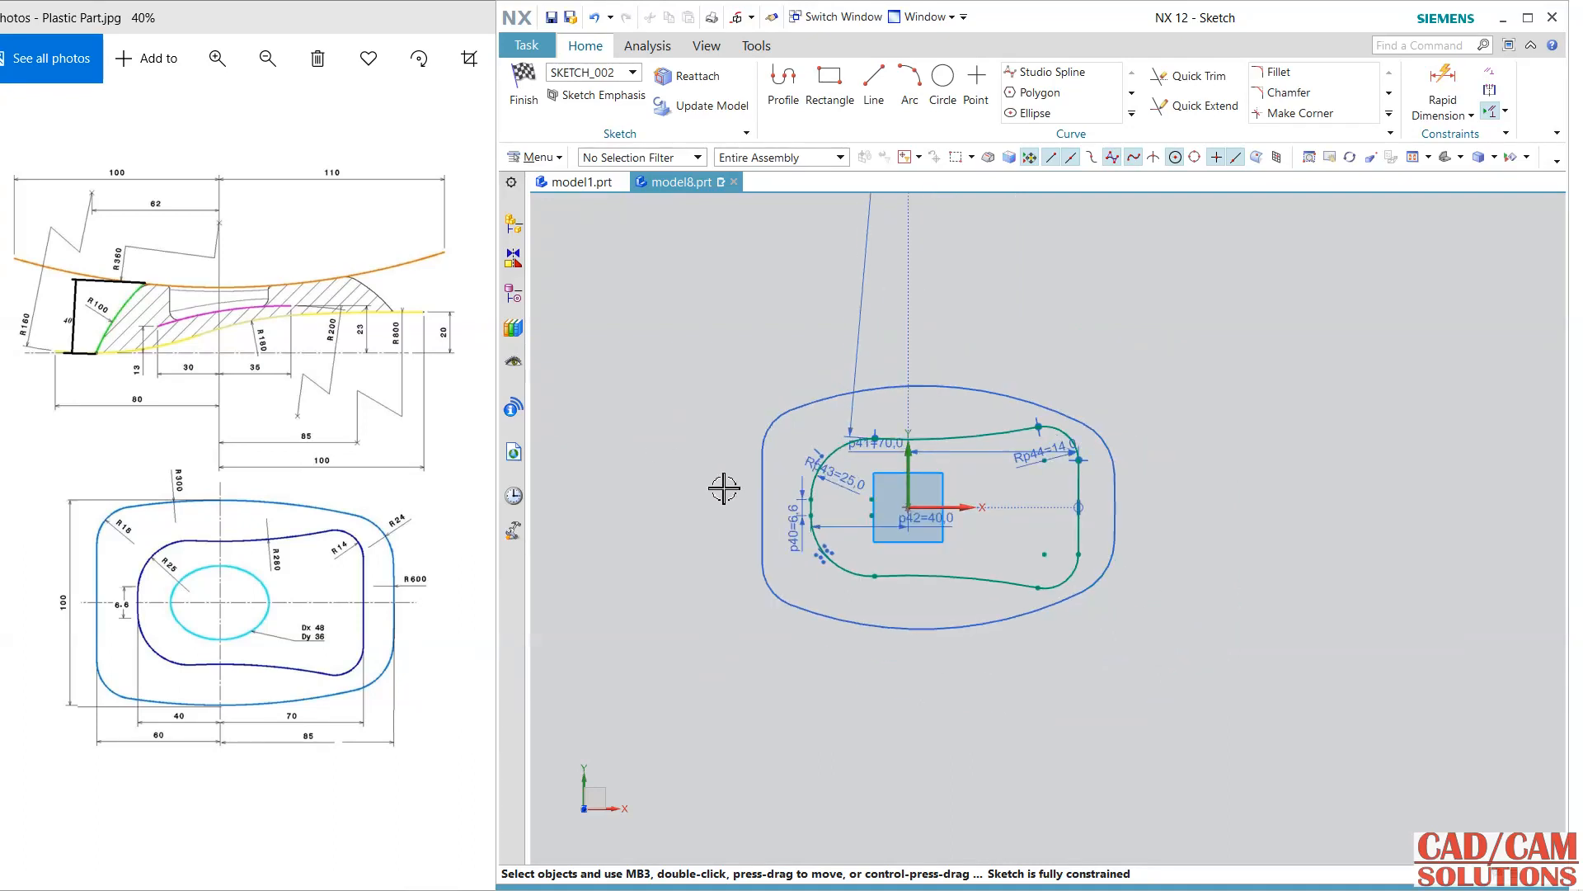
Step: Finish the current sketch and create a new sketch on the XZ datum plane with the plane normal reversed
{"action": "left_click", "coordinate": [524, 91]}
{"action": "mouse_move", "coordinate": [1050, 682]}
{"action": "middle_mouse_down"}
{"action": "mouse_move", "coordinate": [1025, 548]}
{"action": "mouse_move", "coordinate": [1046, 587]}
{"action": "middle_mouse_up"}
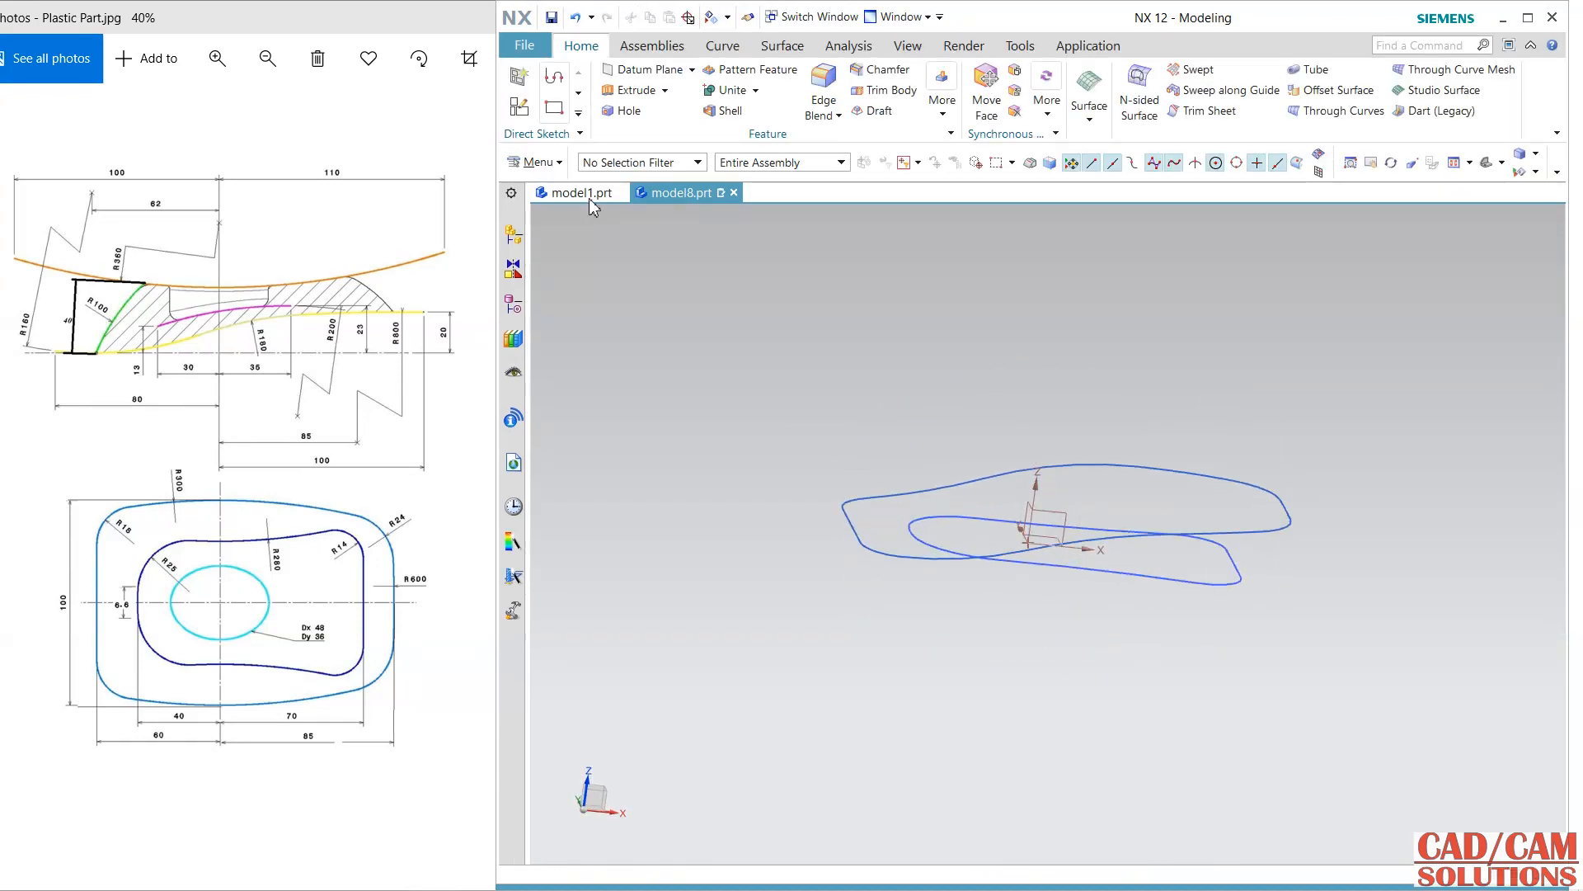
{"action": "left_click", "coordinate": [521, 110]}
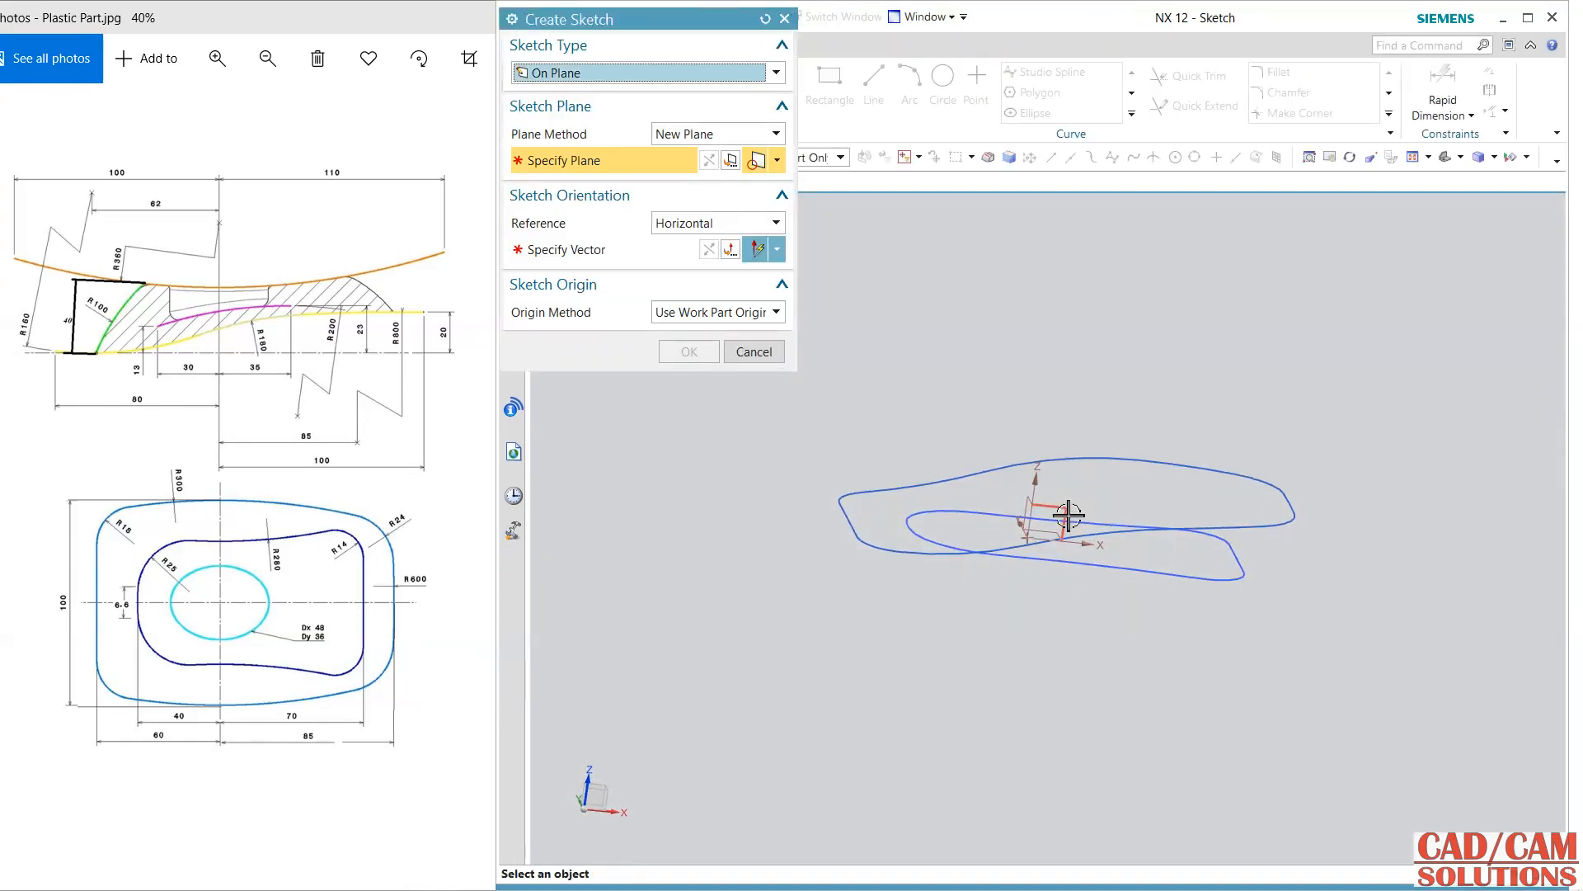
{"action": "left_click", "coordinate": [1097, 538]}
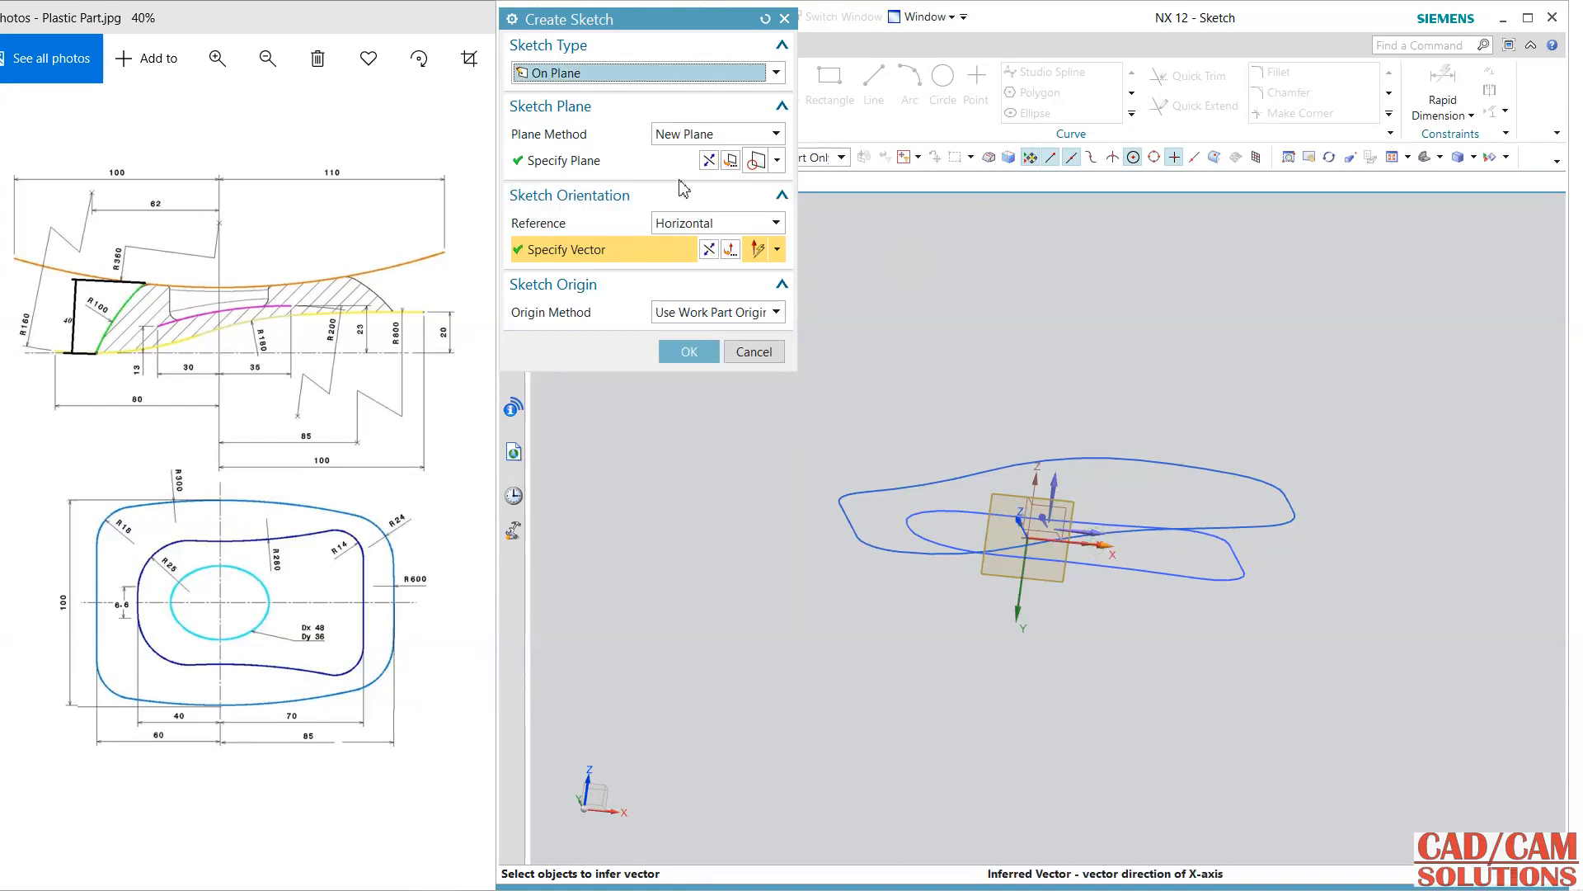
{"action": "left_click", "coordinate": [697, 161]}
{"action": "left_click", "coordinate": [689, 351]}
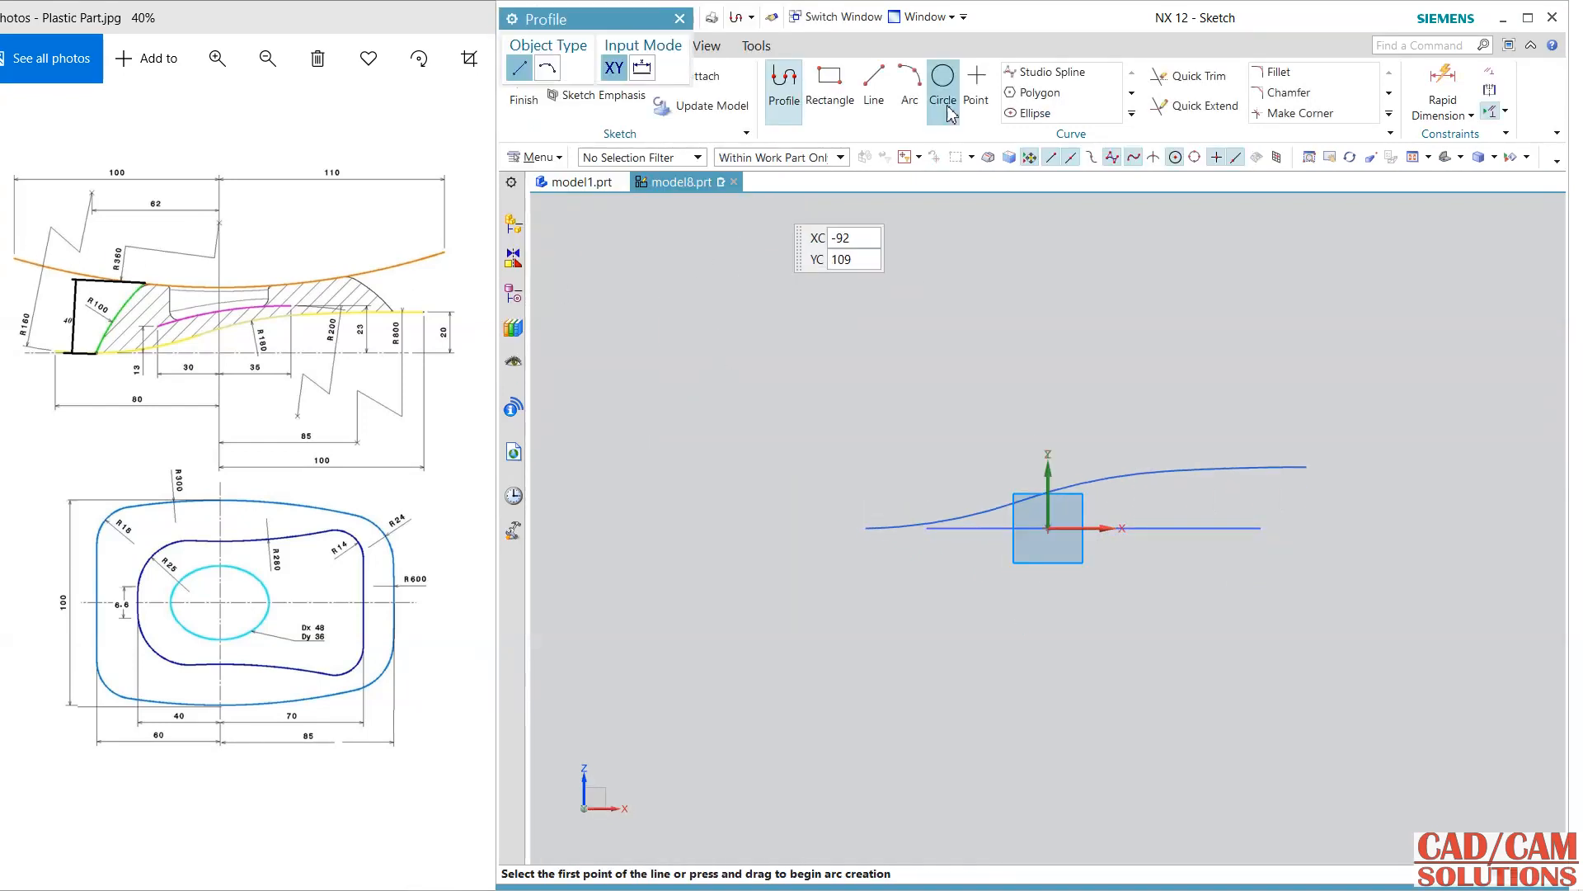
Step: Draw a shallow sagging arc above the existing profiles, from X about -97 to about 116 mm, and align its endpoints horizontally
{"action": "left_click", "coordinate": [910, 82]}
{"action": "left_click", "coordinate": [753, 352]}
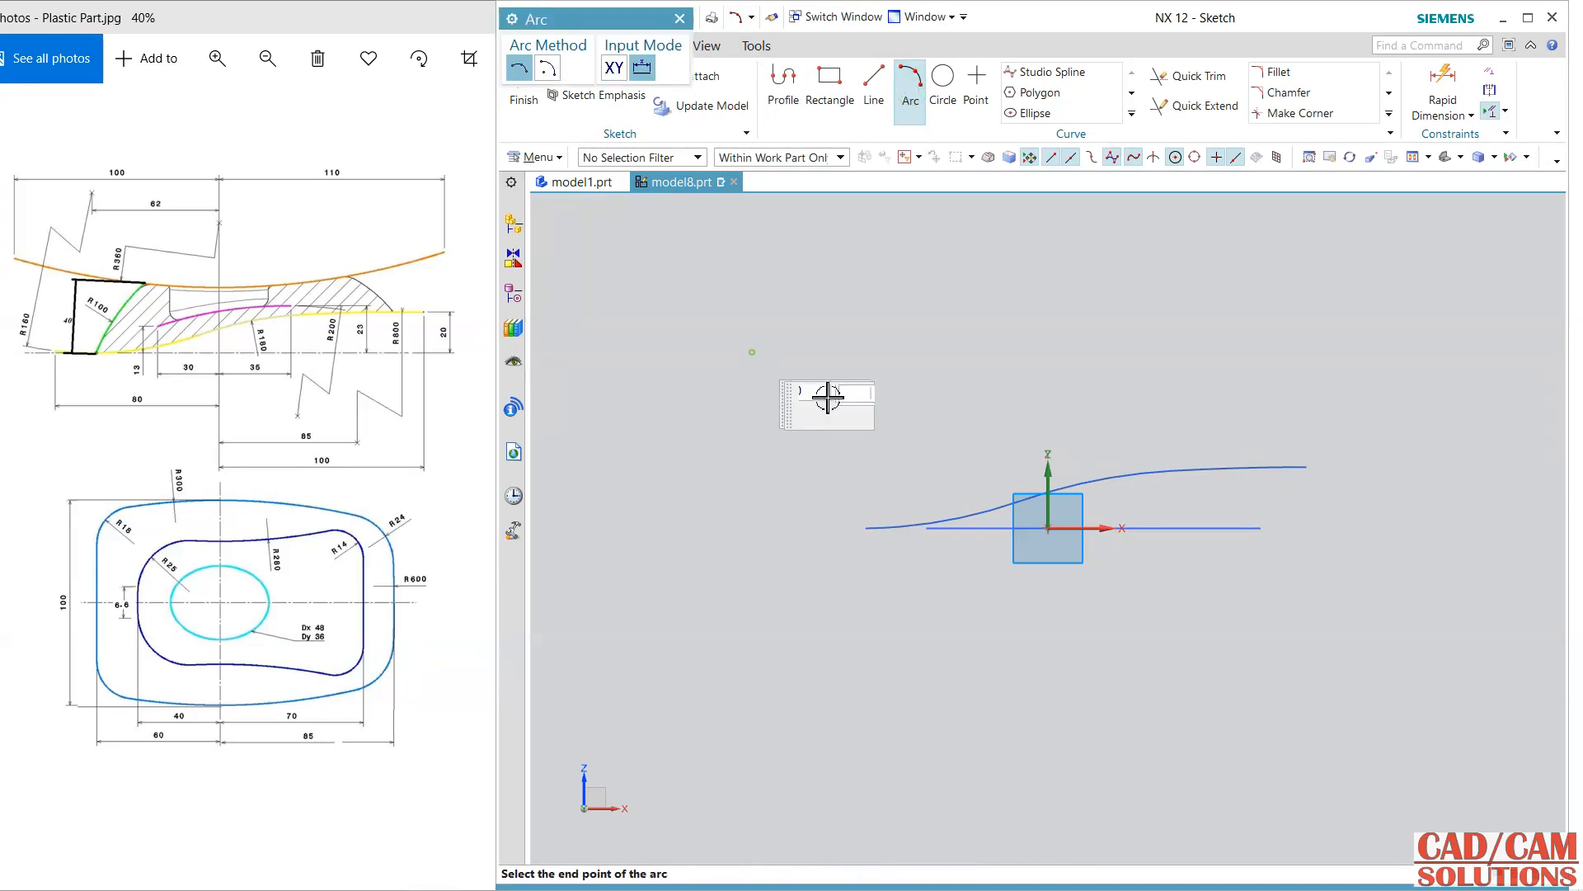
{"action": "left_click", "coordinate": [1400, 352]}
{"action": "left_click", "coordinate": [1147, 397]}
{"action": "key", "text": "Escape"}
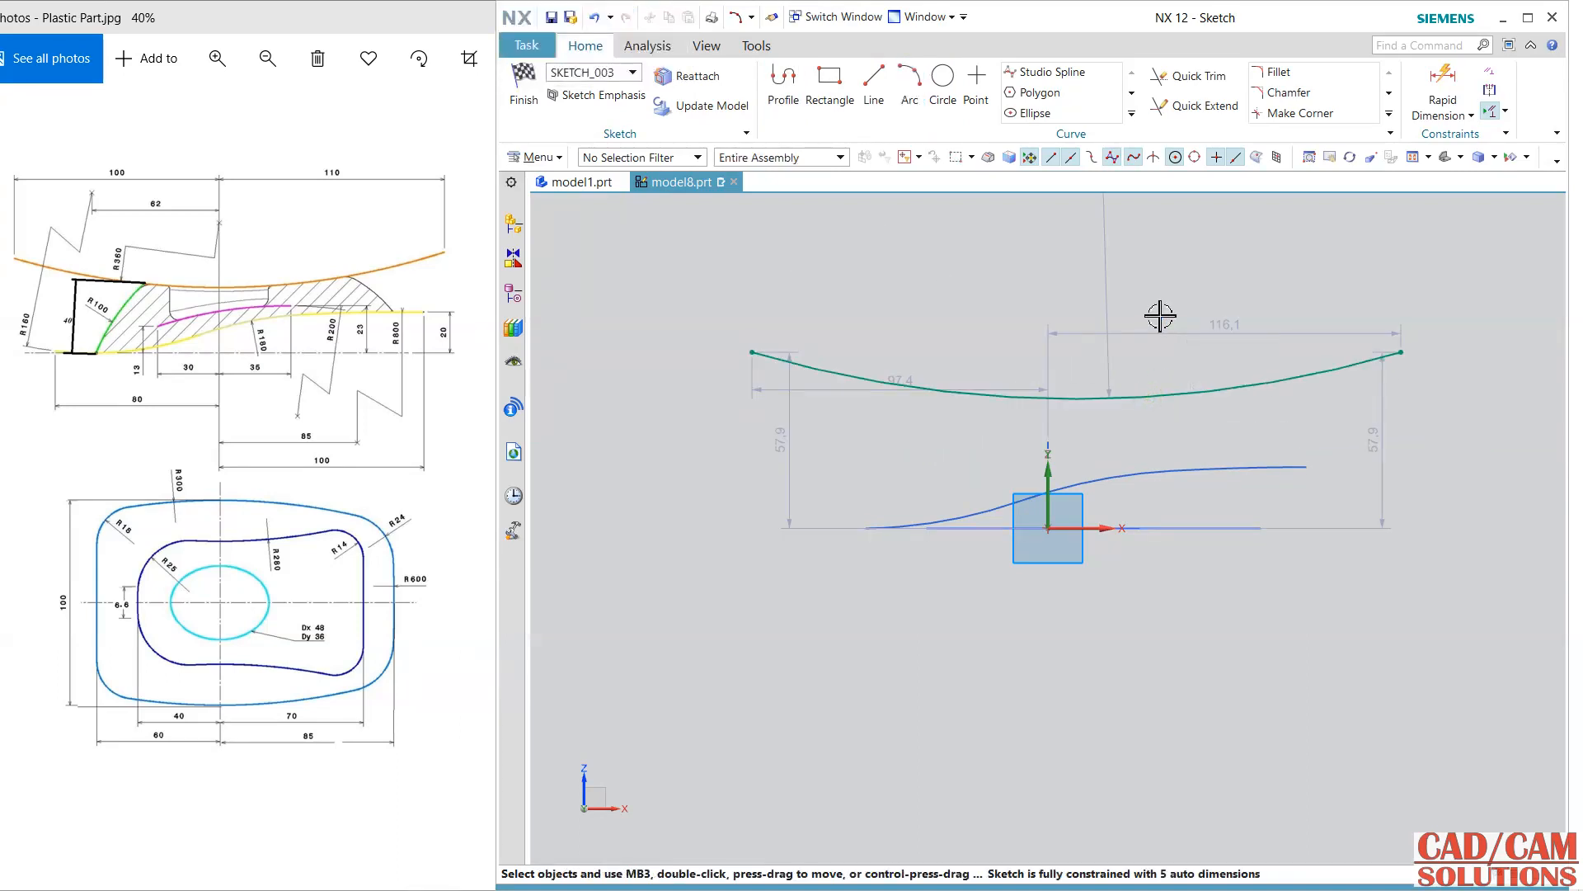
{"action": "left_click", "coordinate": [753, 352]}
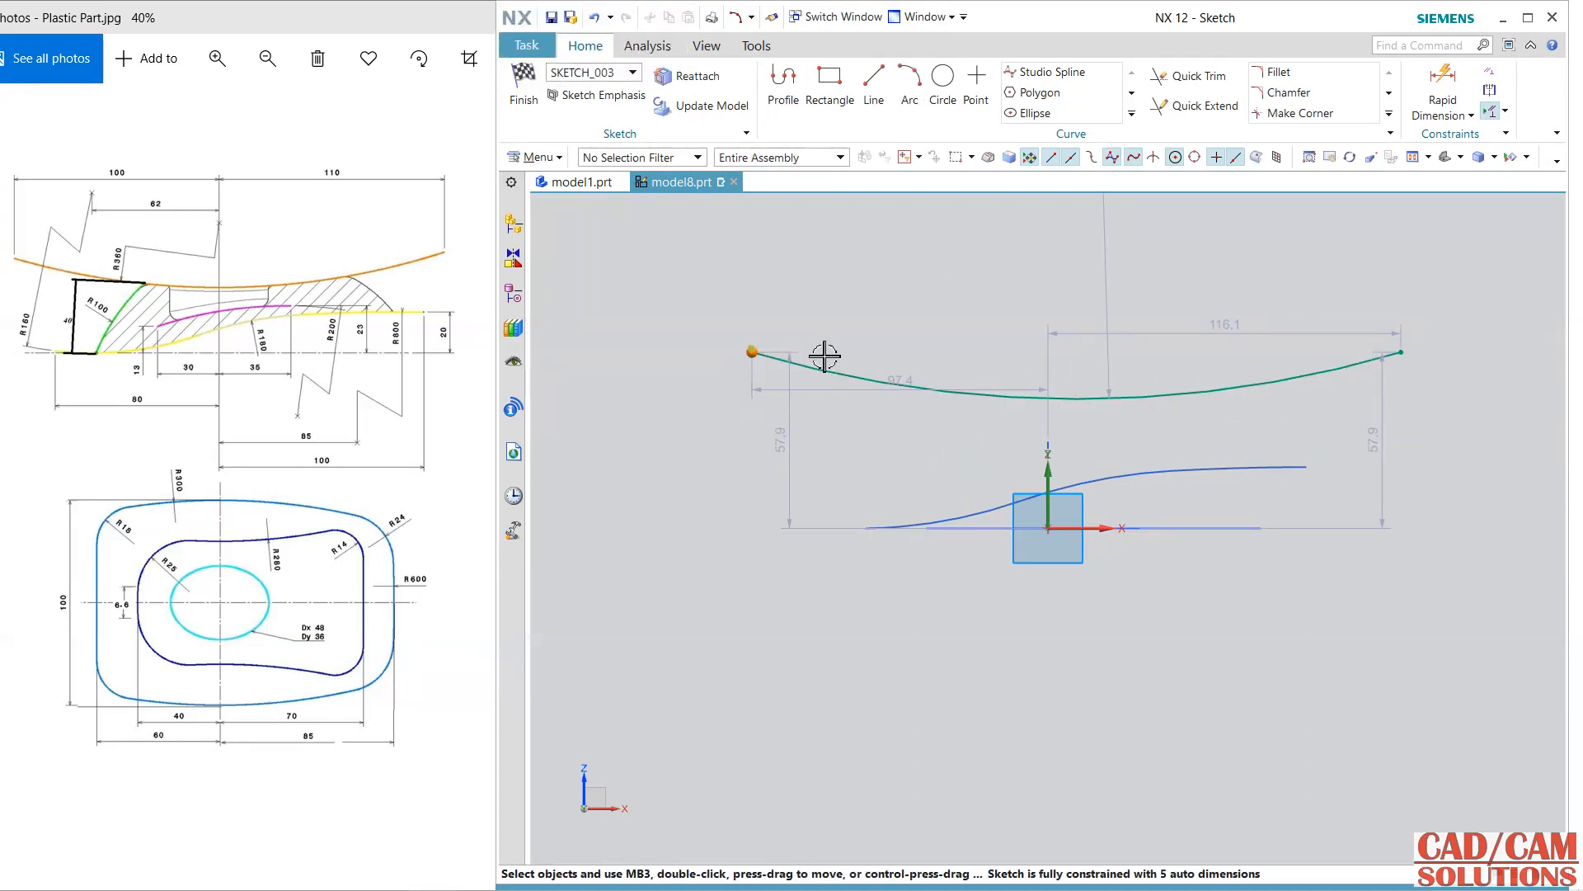
{"action": "left_click", "coordinate": [1401, 352]}
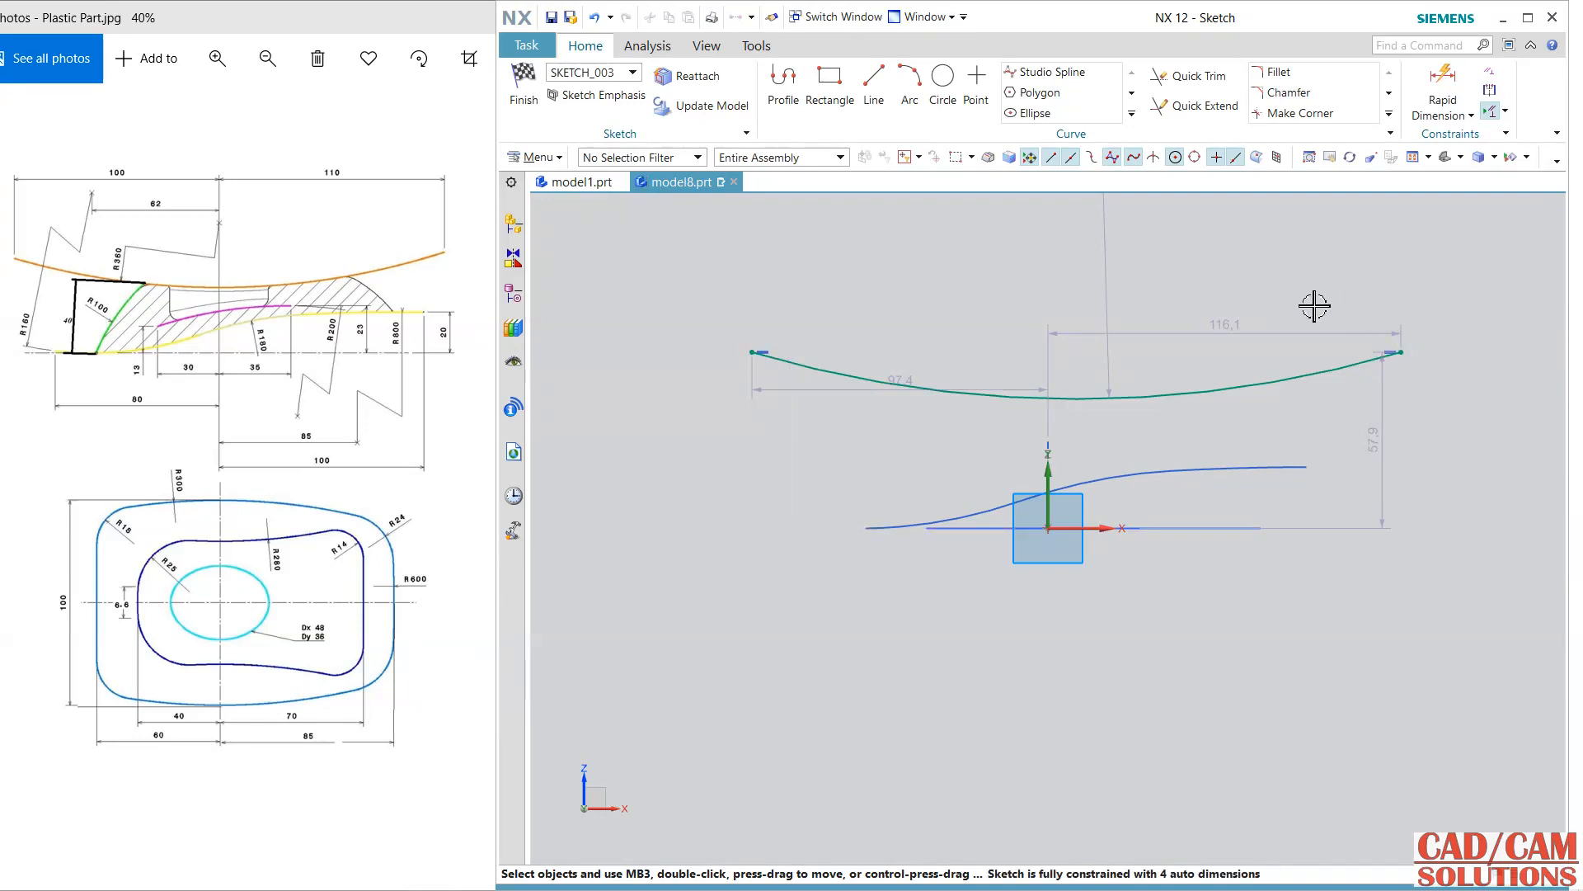
Step: Set the arc endpoints' horizontal distances from the Z axis to 110 mm on the +X side and 100 mm on the -X side
{"action": "double_click", "coordinate": [1217, 334]}
{"action": "type", "text": "110"}
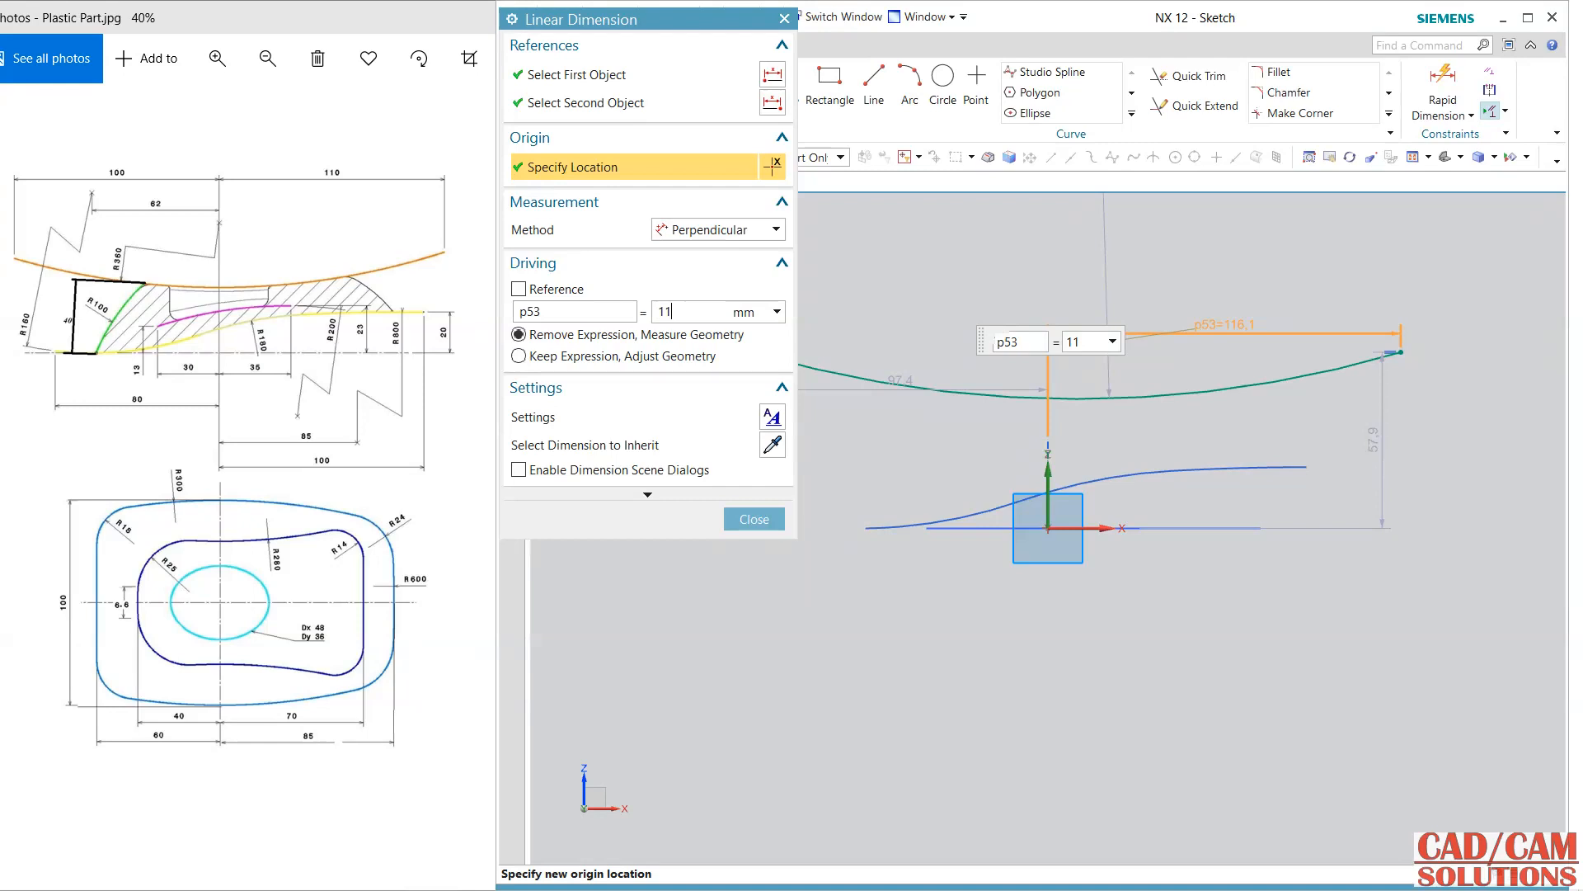
{"action": "key", "text": "Return"}
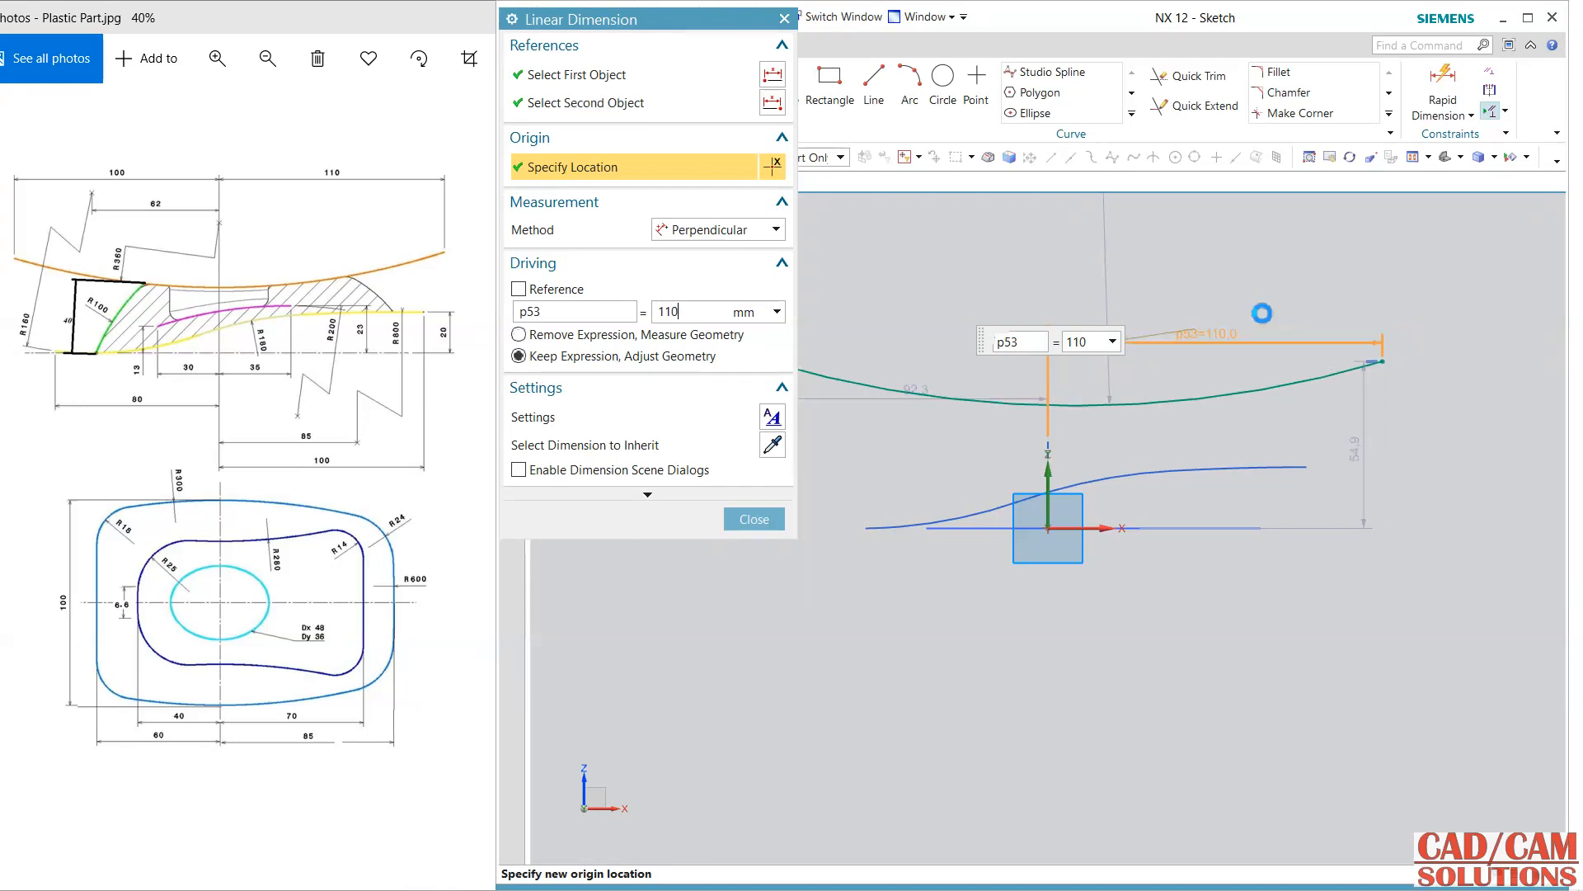
{"action": "double_click", "coordinate": [867, 406]}
{"action": "type", "text": "100"}
{"action": "key", "text": "Return"}
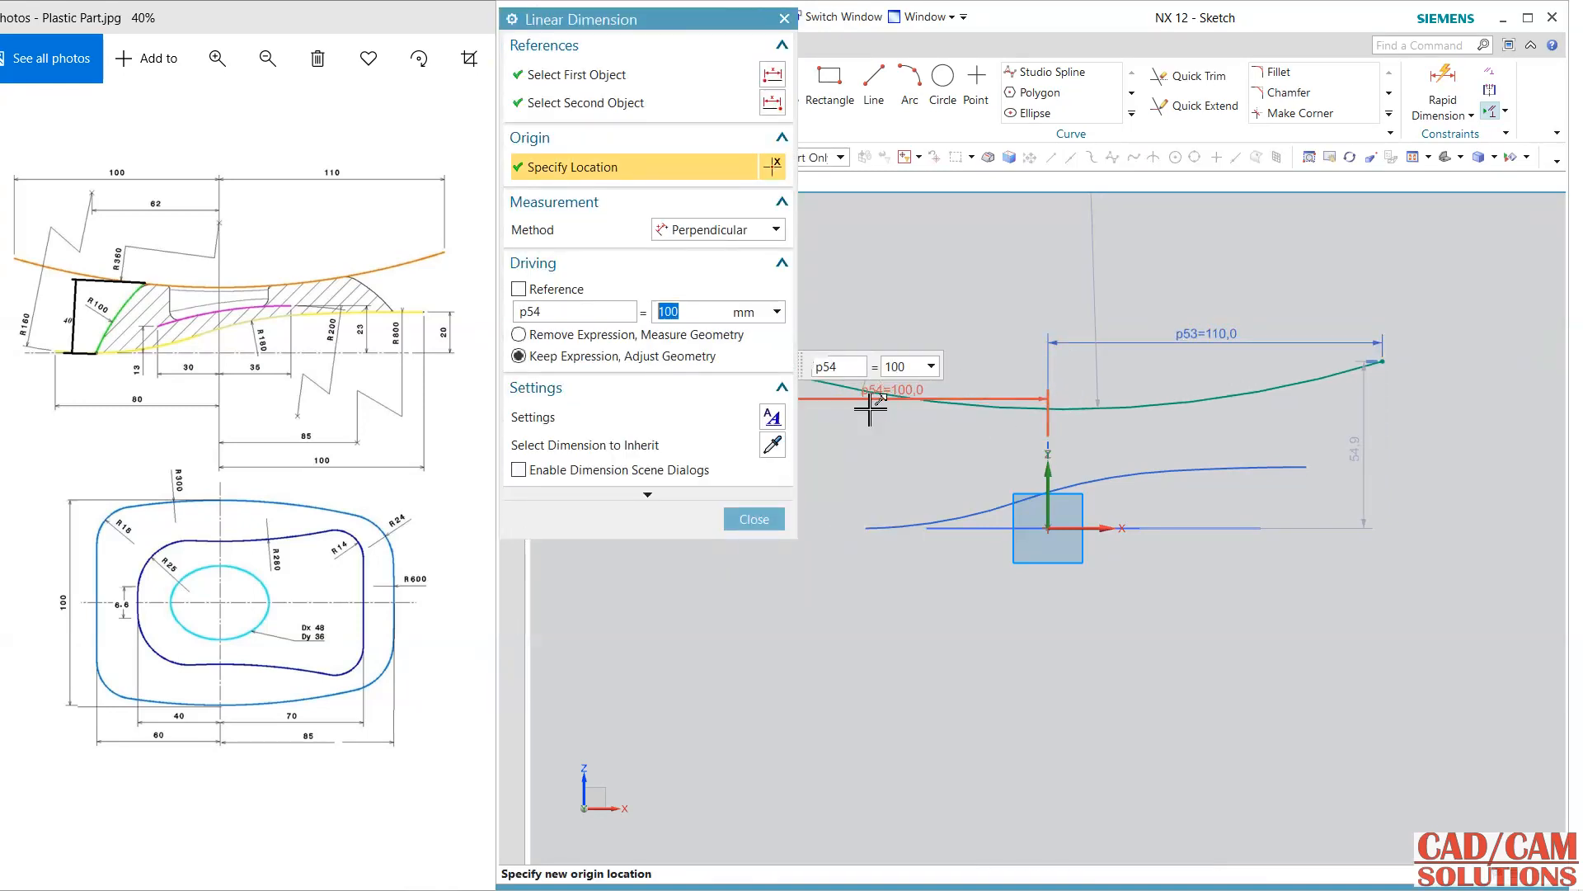
{"action": "left_click", "coordinate": [753, 520]}
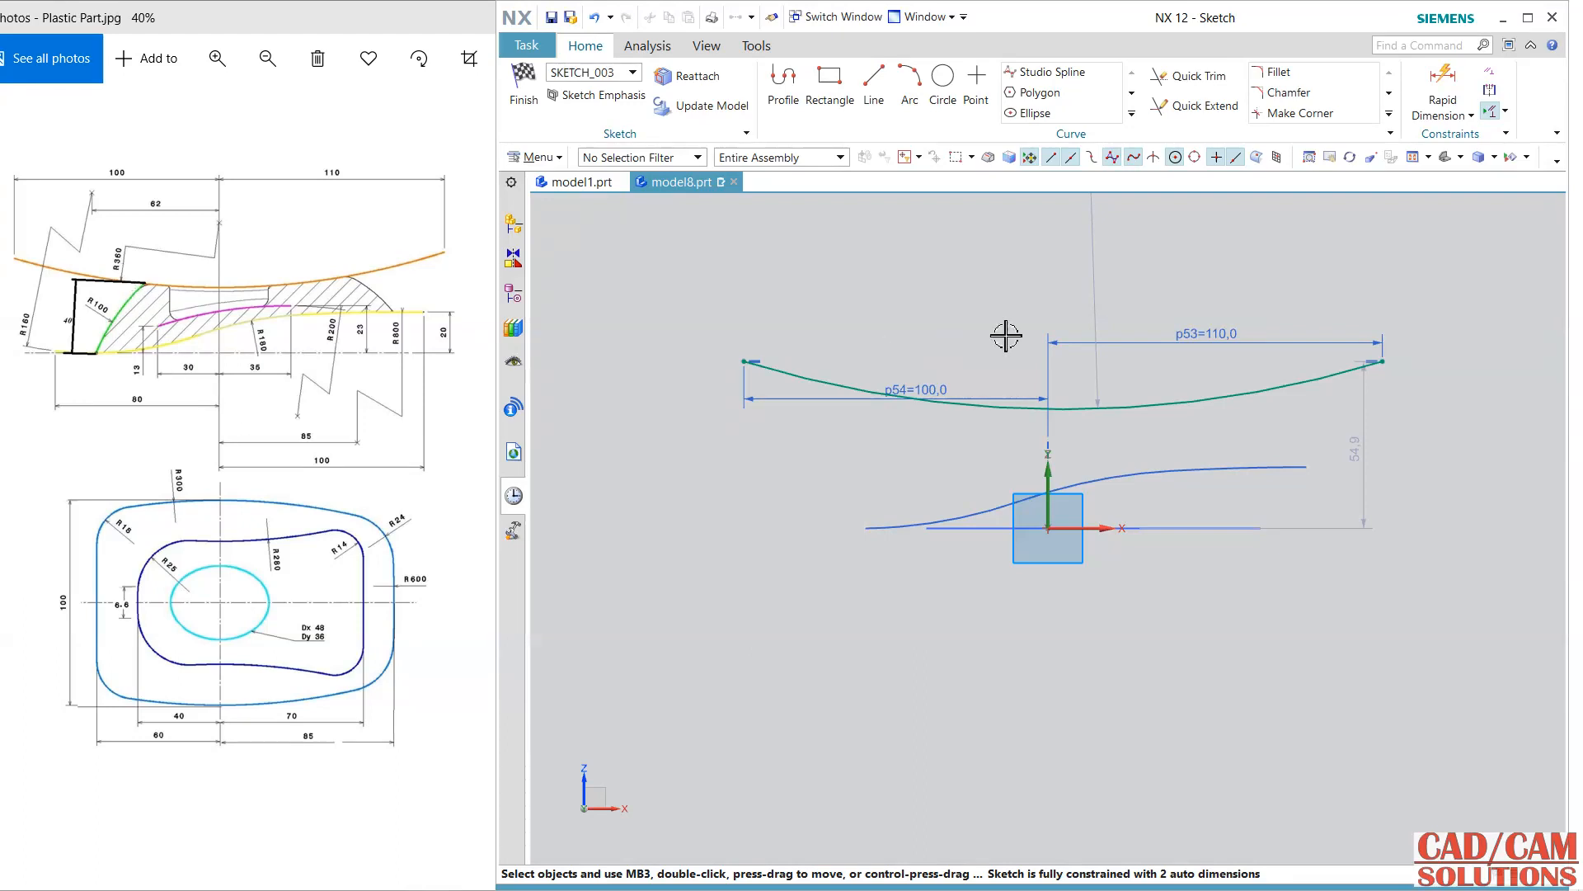
Step: Set the radius of the upper arc to 360 mm
{"action": "double_click", "coordinate": [1095, 282]}
{"action": "type", "text": "0"}
{"action": "key", "text": "Return"}
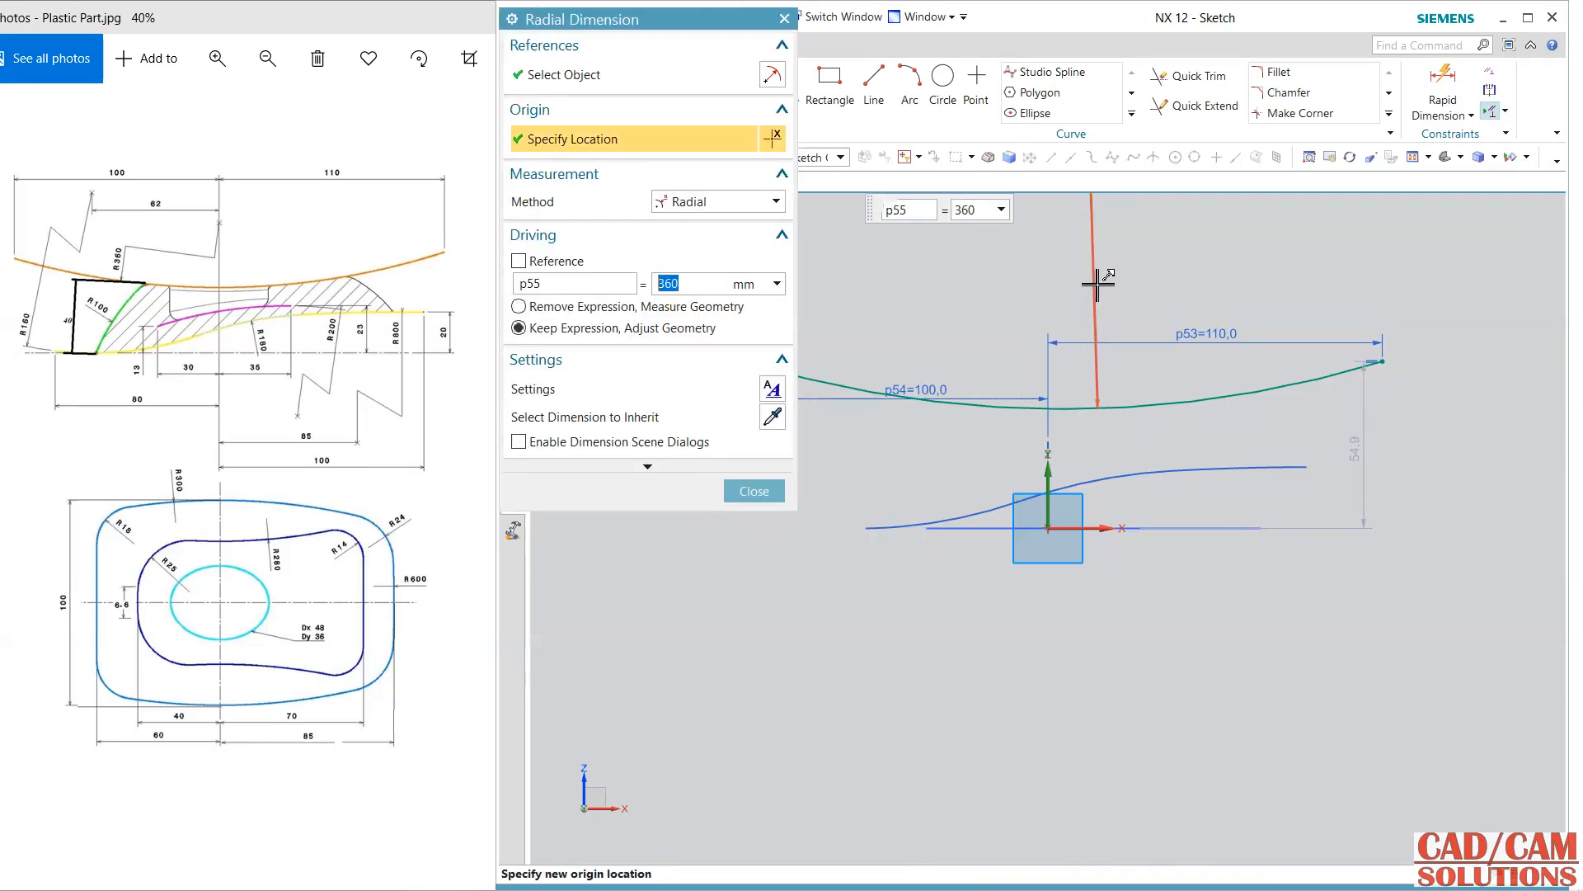
{"action": "left_click", "coordinate": [754, 492]}
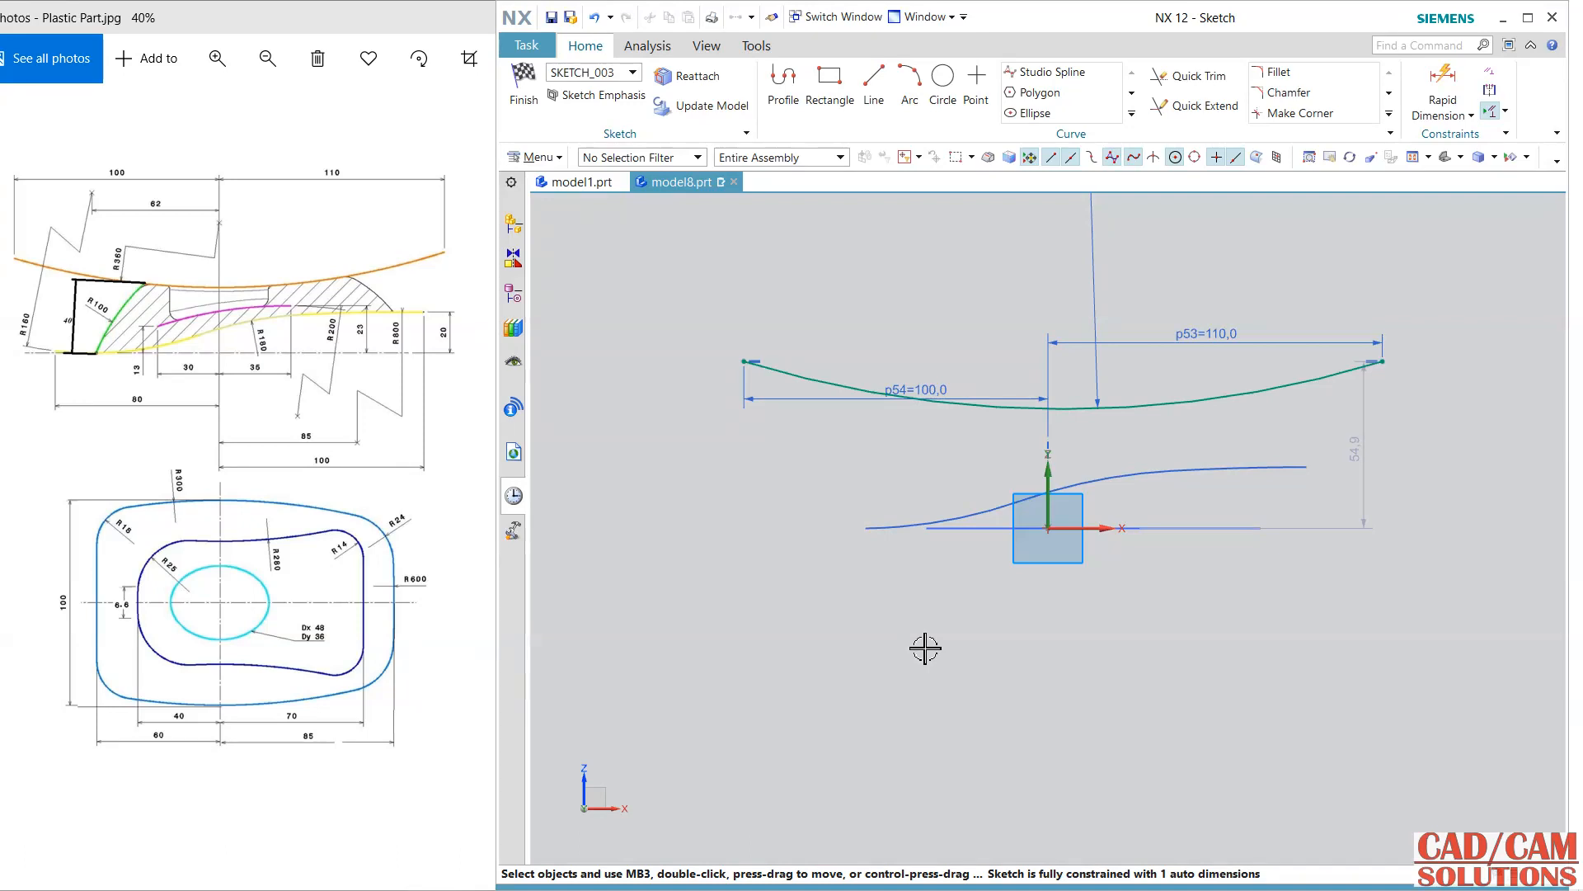
Step: Draw a vertical line from the inner profile's -X end up past the arc and trim it at the arc
{"action": "left_click", "coordinate": [874, 83]}
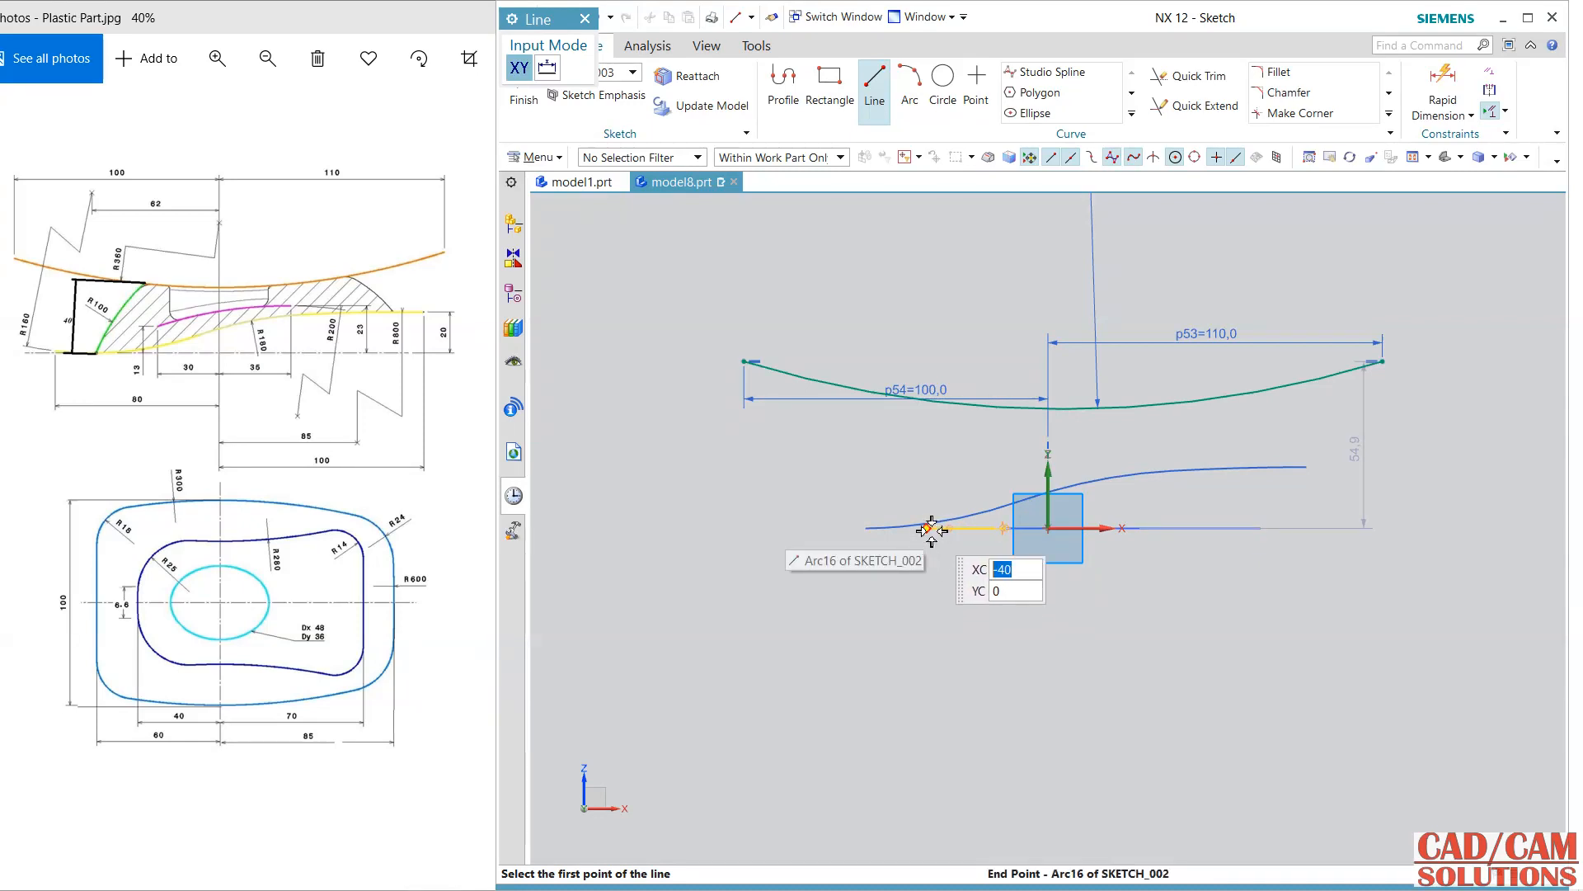
{"action": "left_click", "coordinate": [927, 528]}
{"action": "left_click", "coordinate": [933, 366]}
{"action": "key", "text": "Escape"}
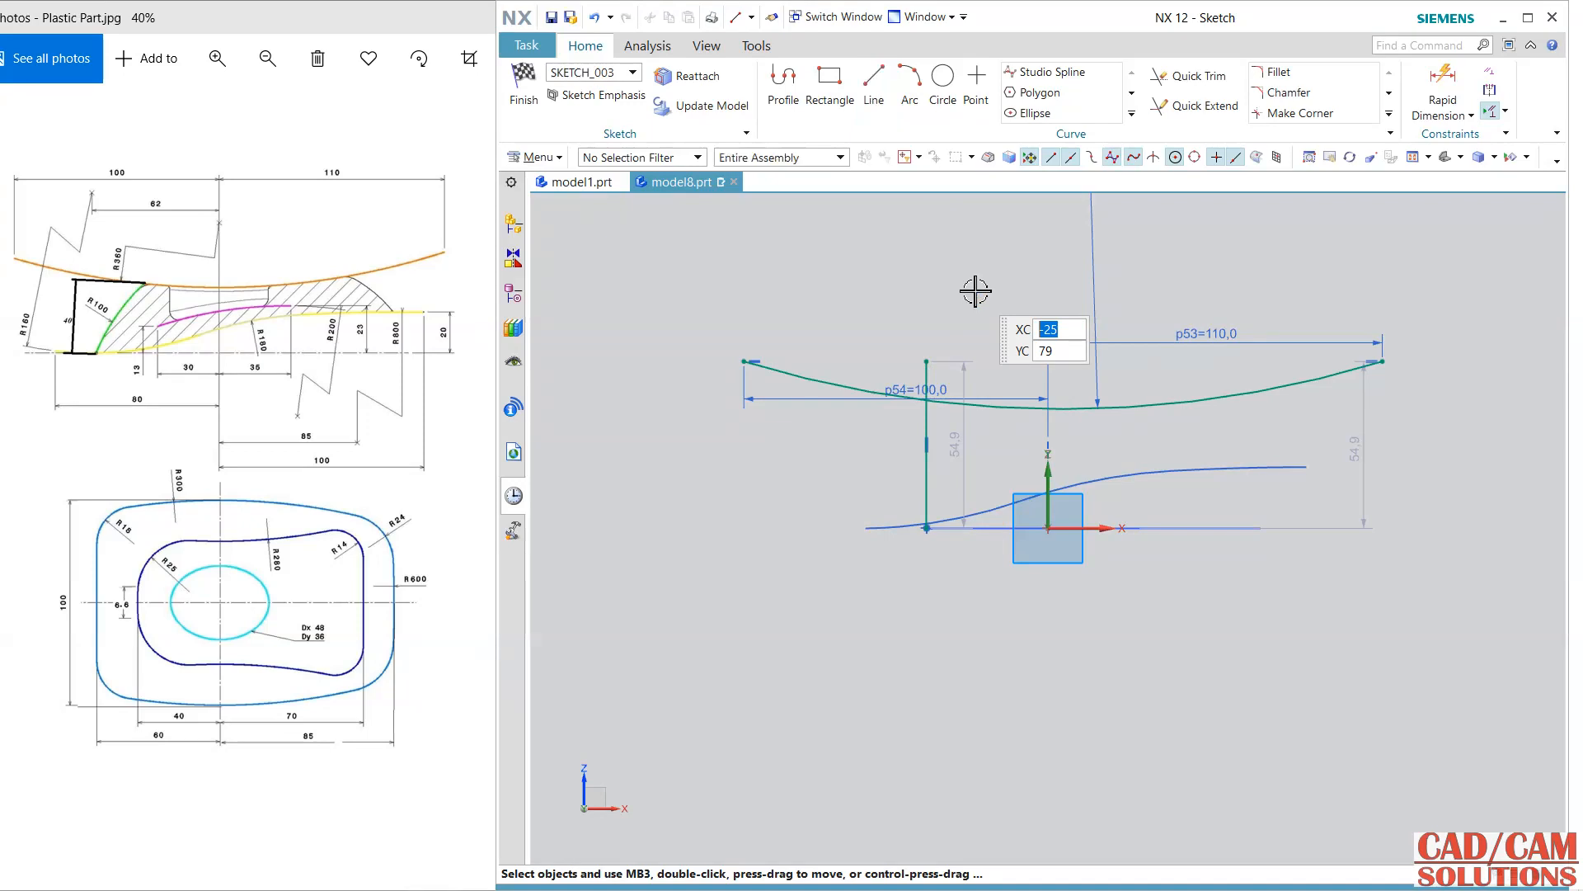
{"action": "left_click", "coordinate": [1188, 98]}
{"action": "left_click", "coordinate": [926, 375]}
{"action": "key", "text": "Escape"}
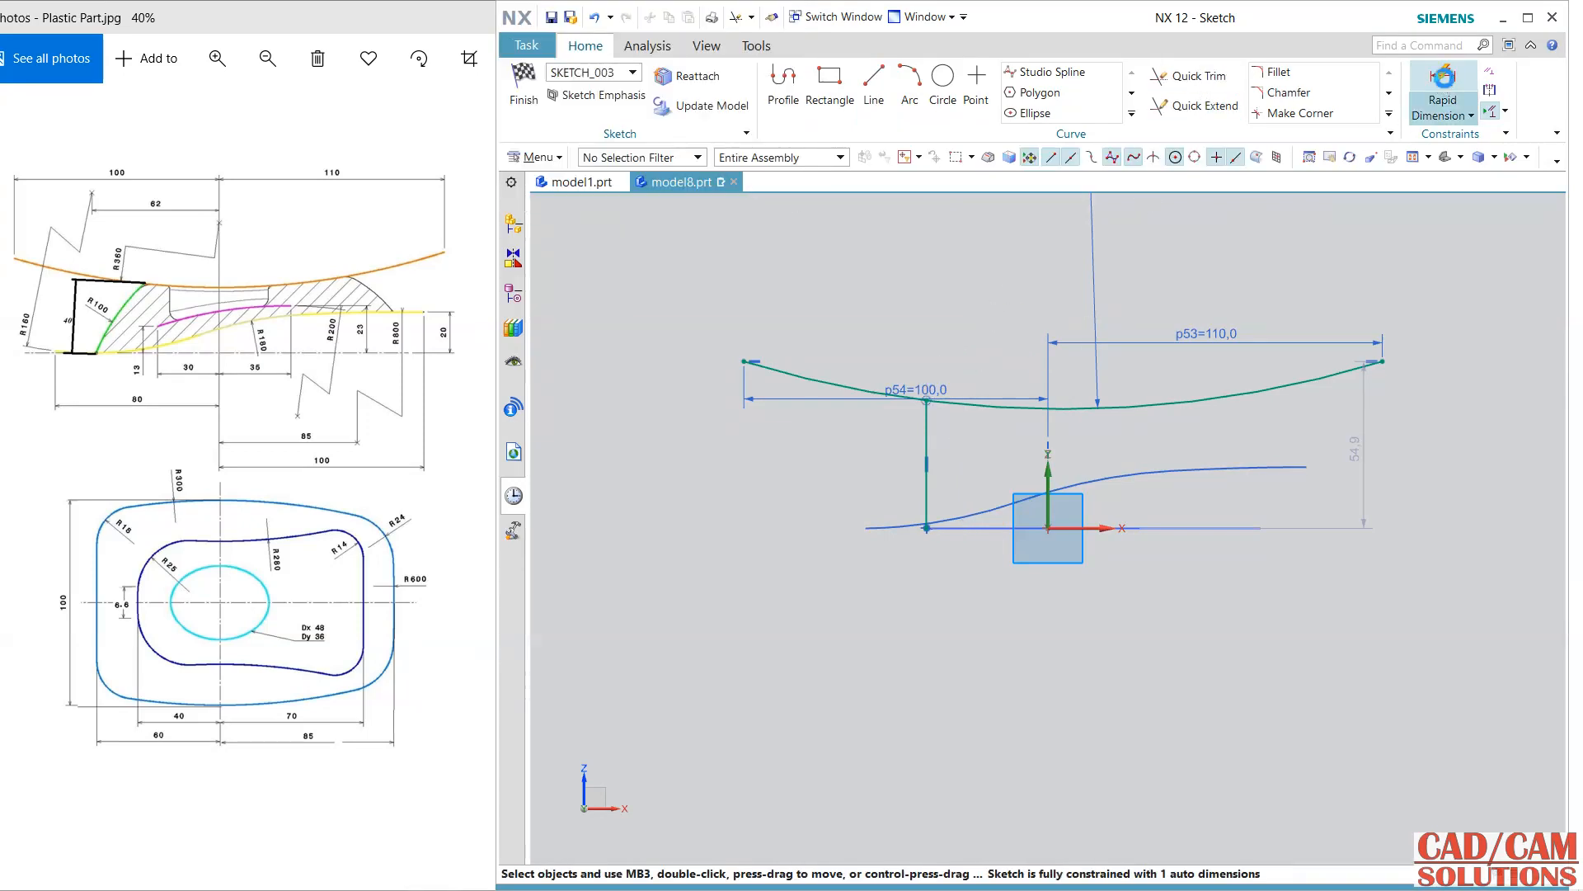
Step: Dimension the vertical line's length as 40 mm to fix the arc's height above the inner profile
{"action": "left_click", "coordinate": [1439, 90]}
{"action": "left_click", "coordinate": [926, 437]}
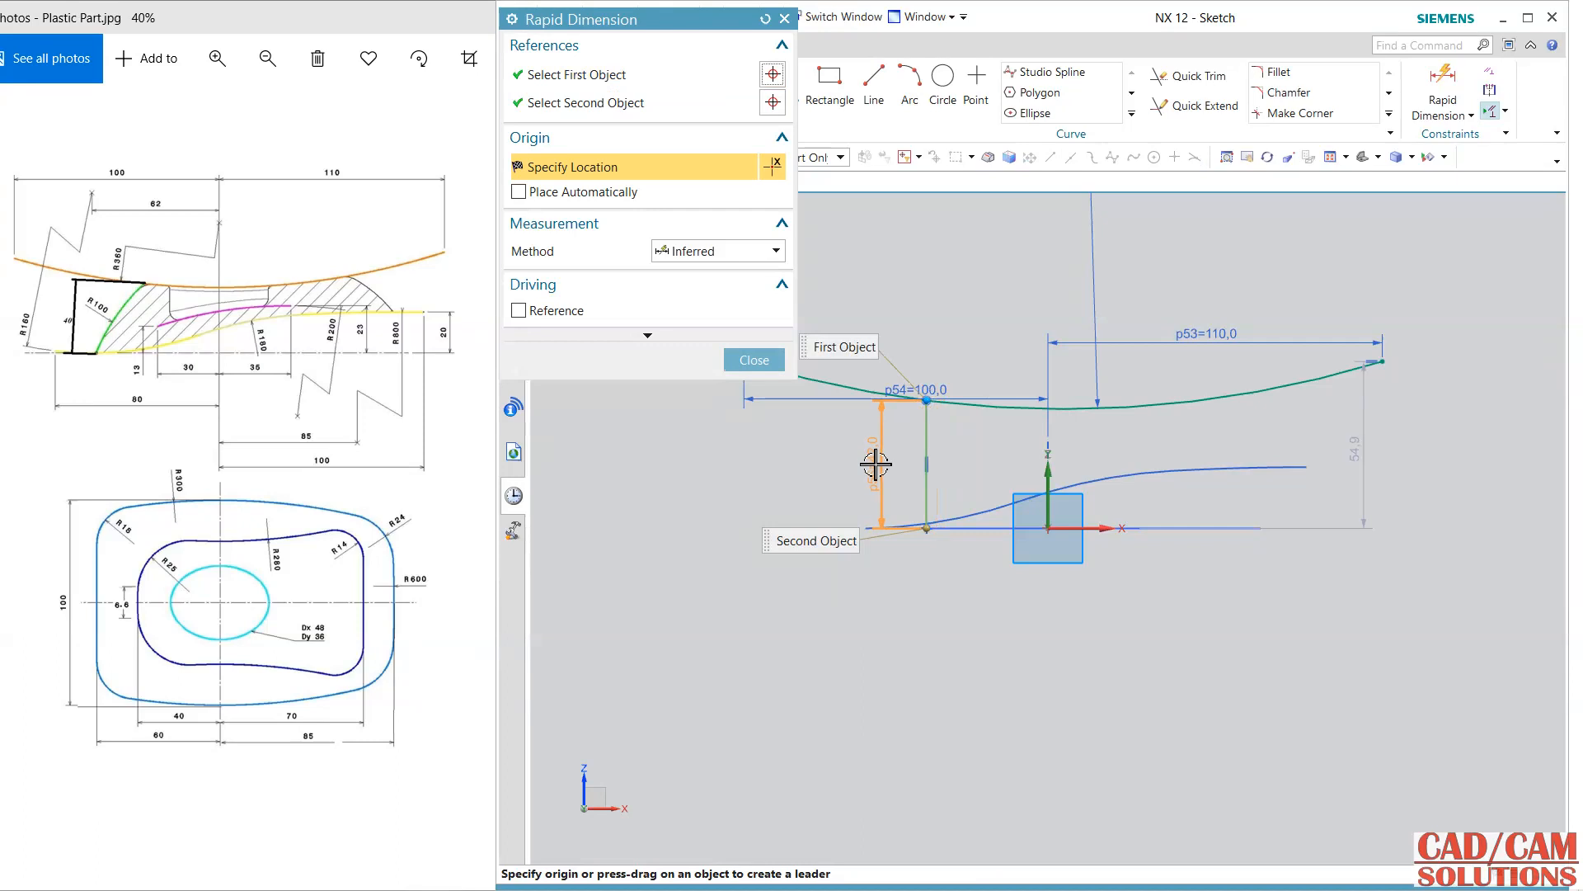
{"action": "left_click", "coordinate": [870, 462]}
{"action": "type", "text": "4"}
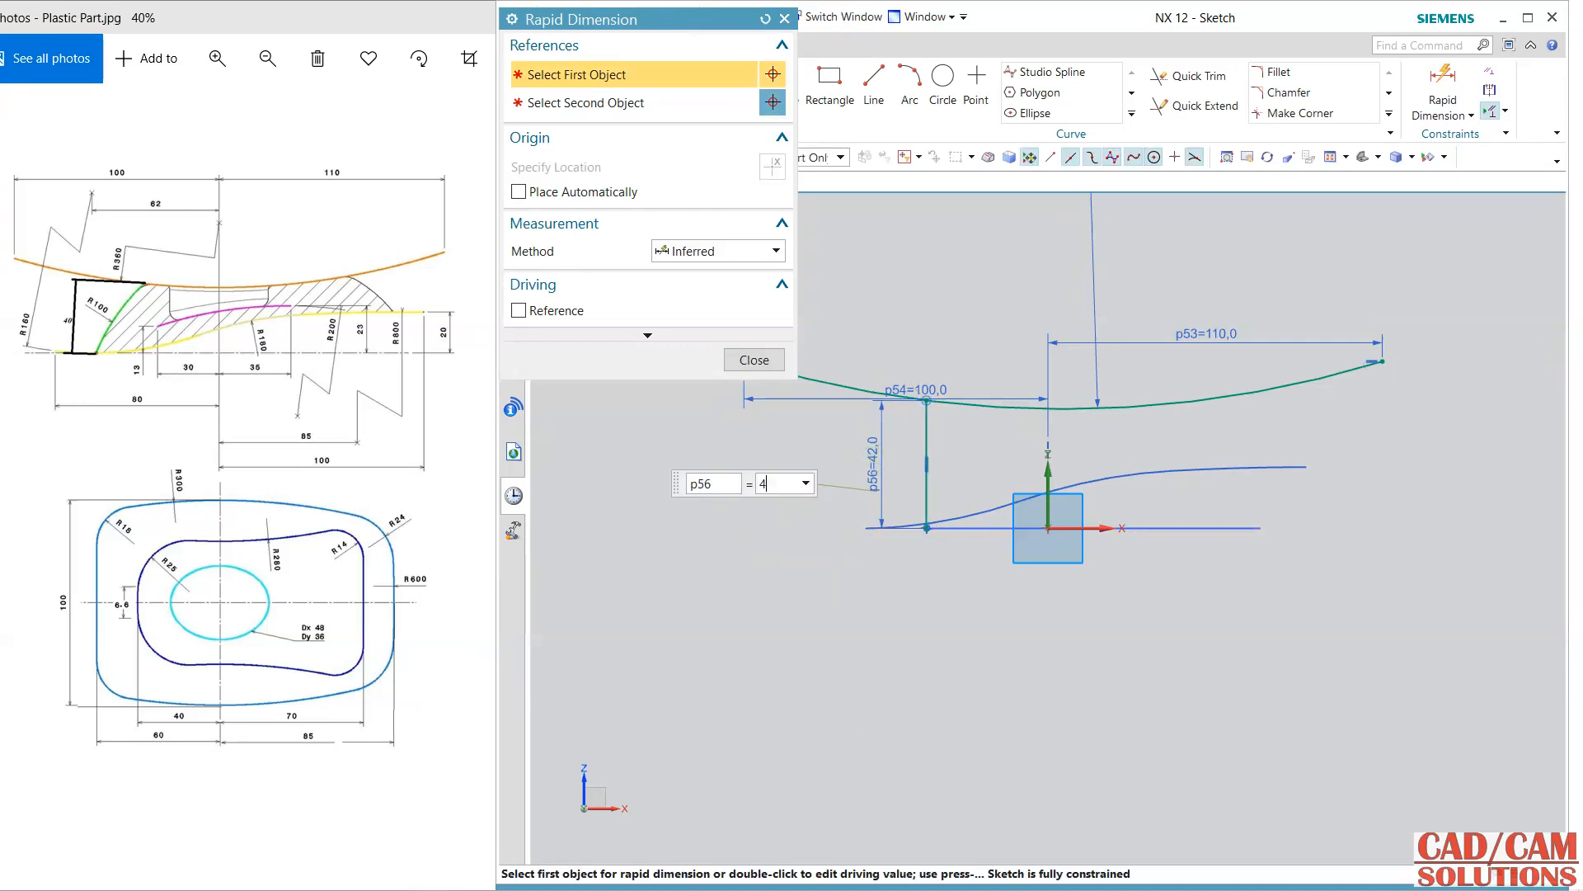
{"action": "type", "text": "0"}
{"action": "key", "text": "Return"}
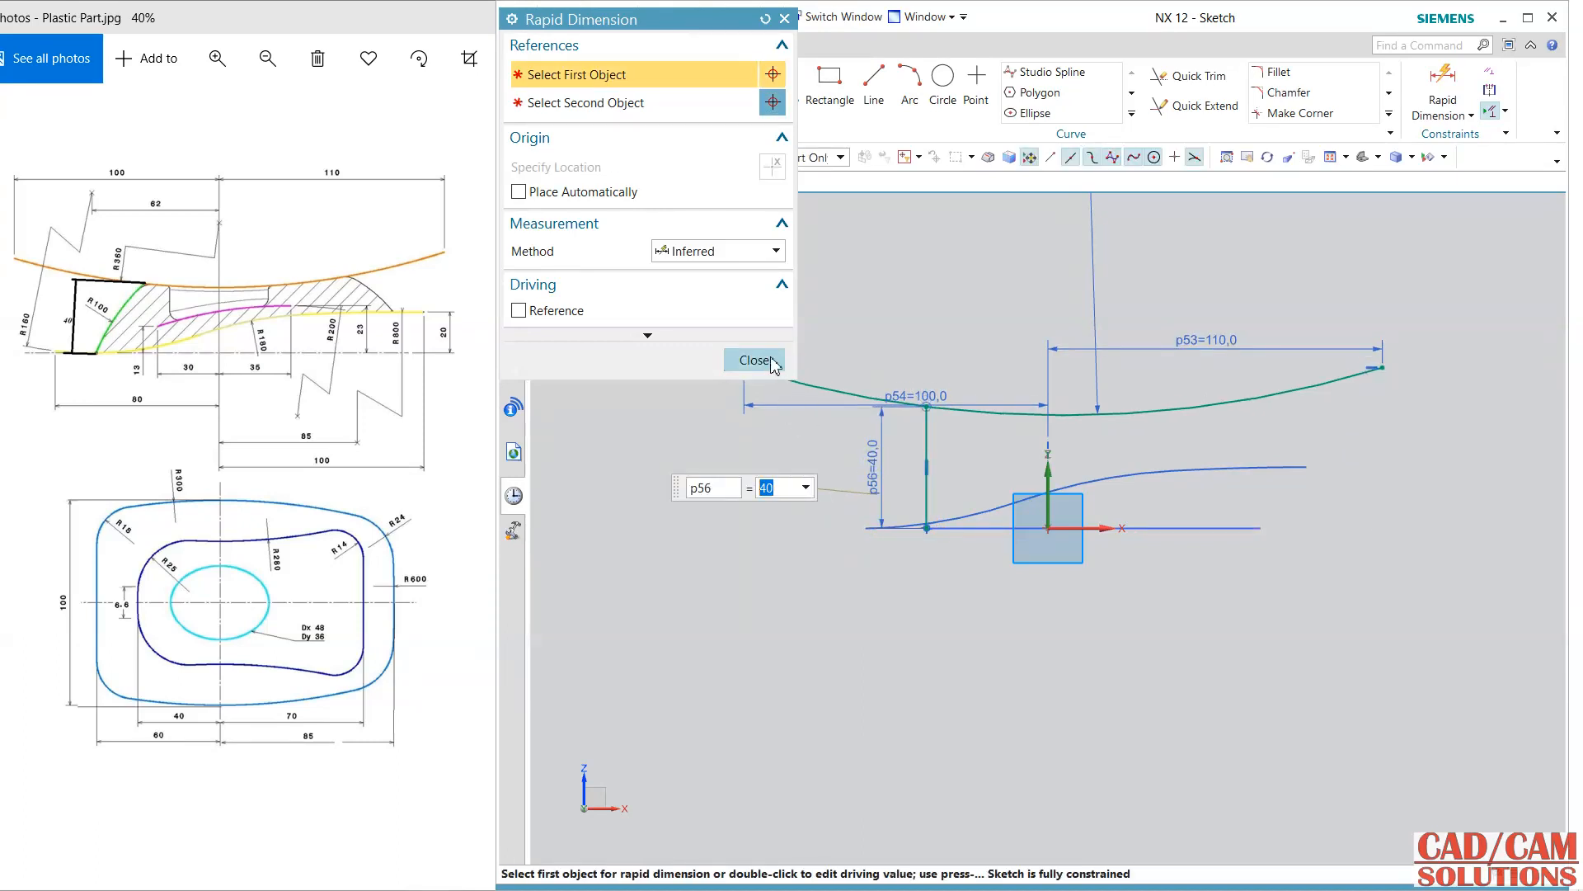
{"action": "left_click", "coordinate": [772, 366]}
Step: Convert the vertical line to a reference line and finish the sketch
{"action": "right_click", "coordinate": [930, 438]}
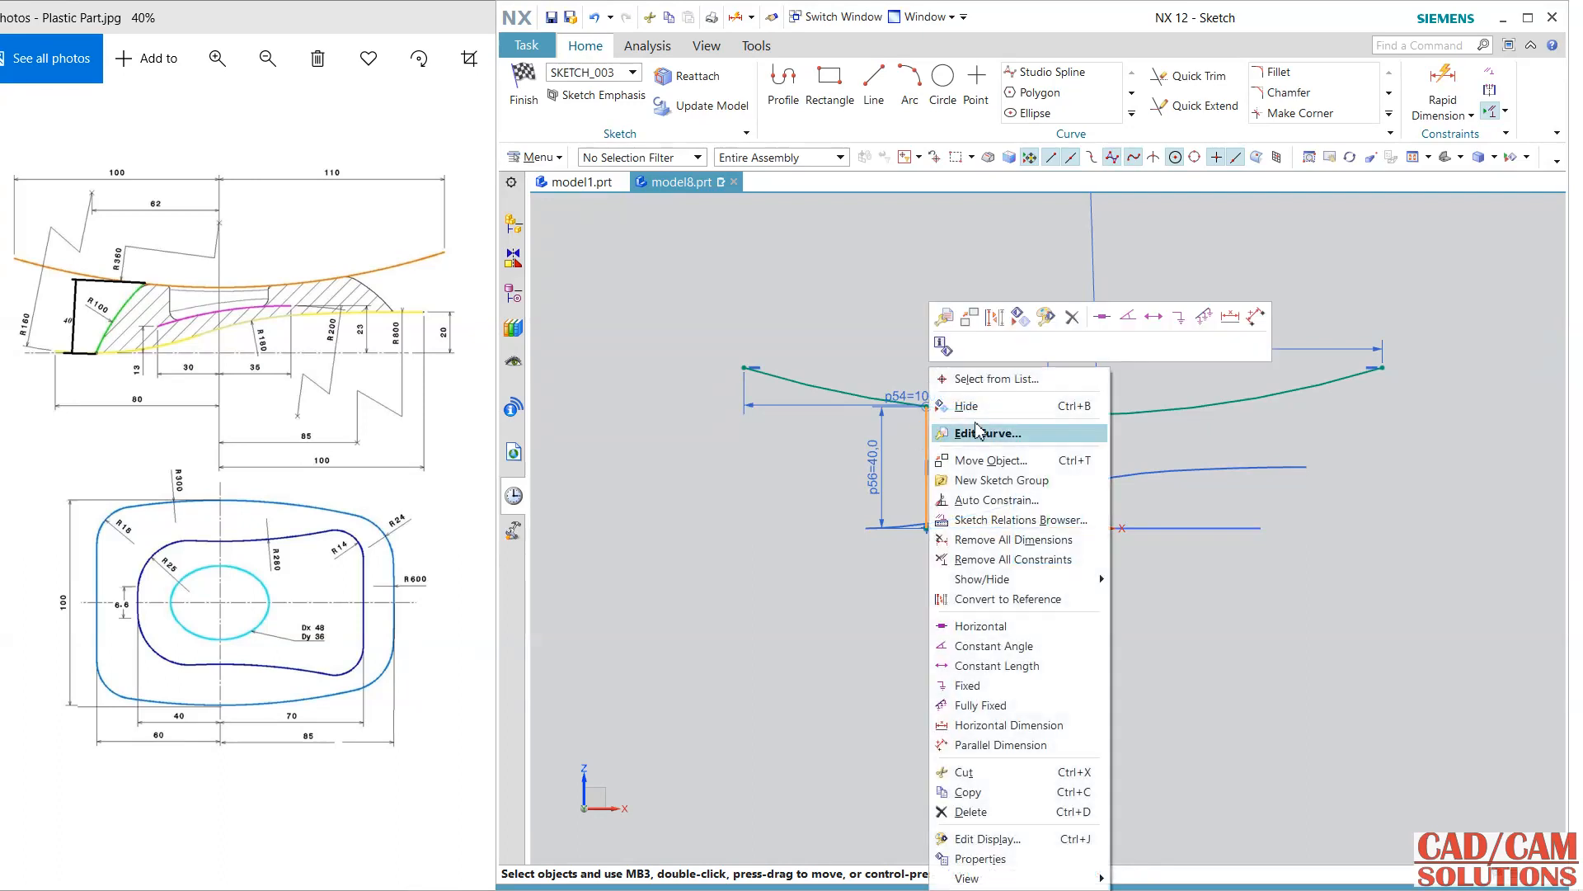
{"action": "left_click", "coordinate": [996, 319]}
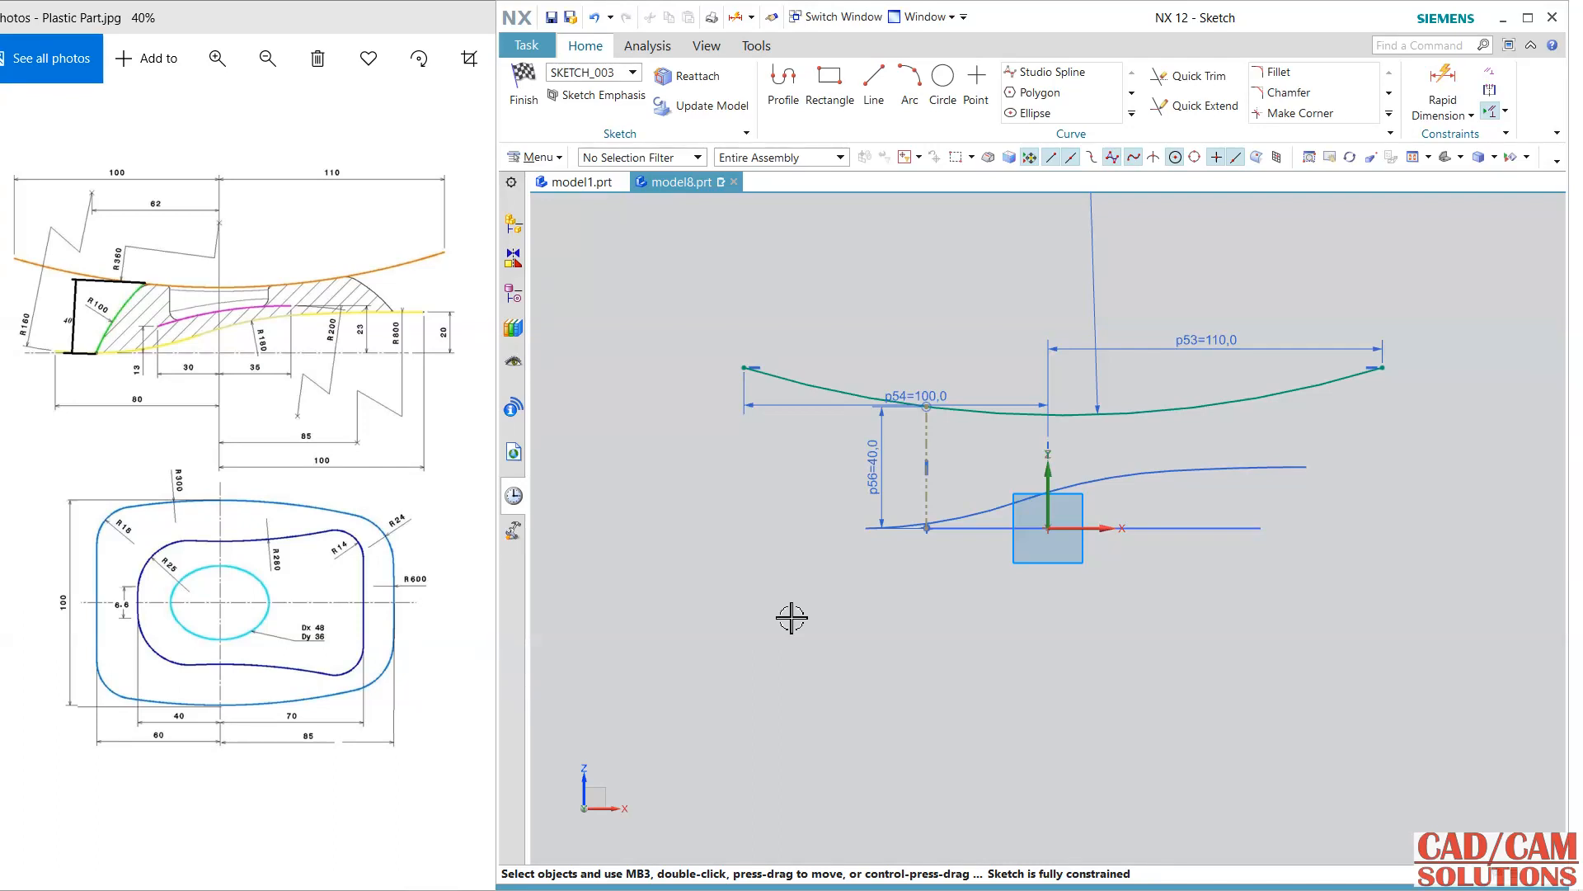
{"action": "left_click", "coordinate": [540, 113]}
{"action": "mouse_move", "coordinate": [774, 522]}
{"action": "middle_mouse_down"}
{"action": "mouse_move", "coordinate": [762, 542]}
{"action": "mouse_move", "coordinate": [760, 523]}
{"action": "mouse_move", "coordinate": [767, 541]}
{"action": "middle_mouse_up"}
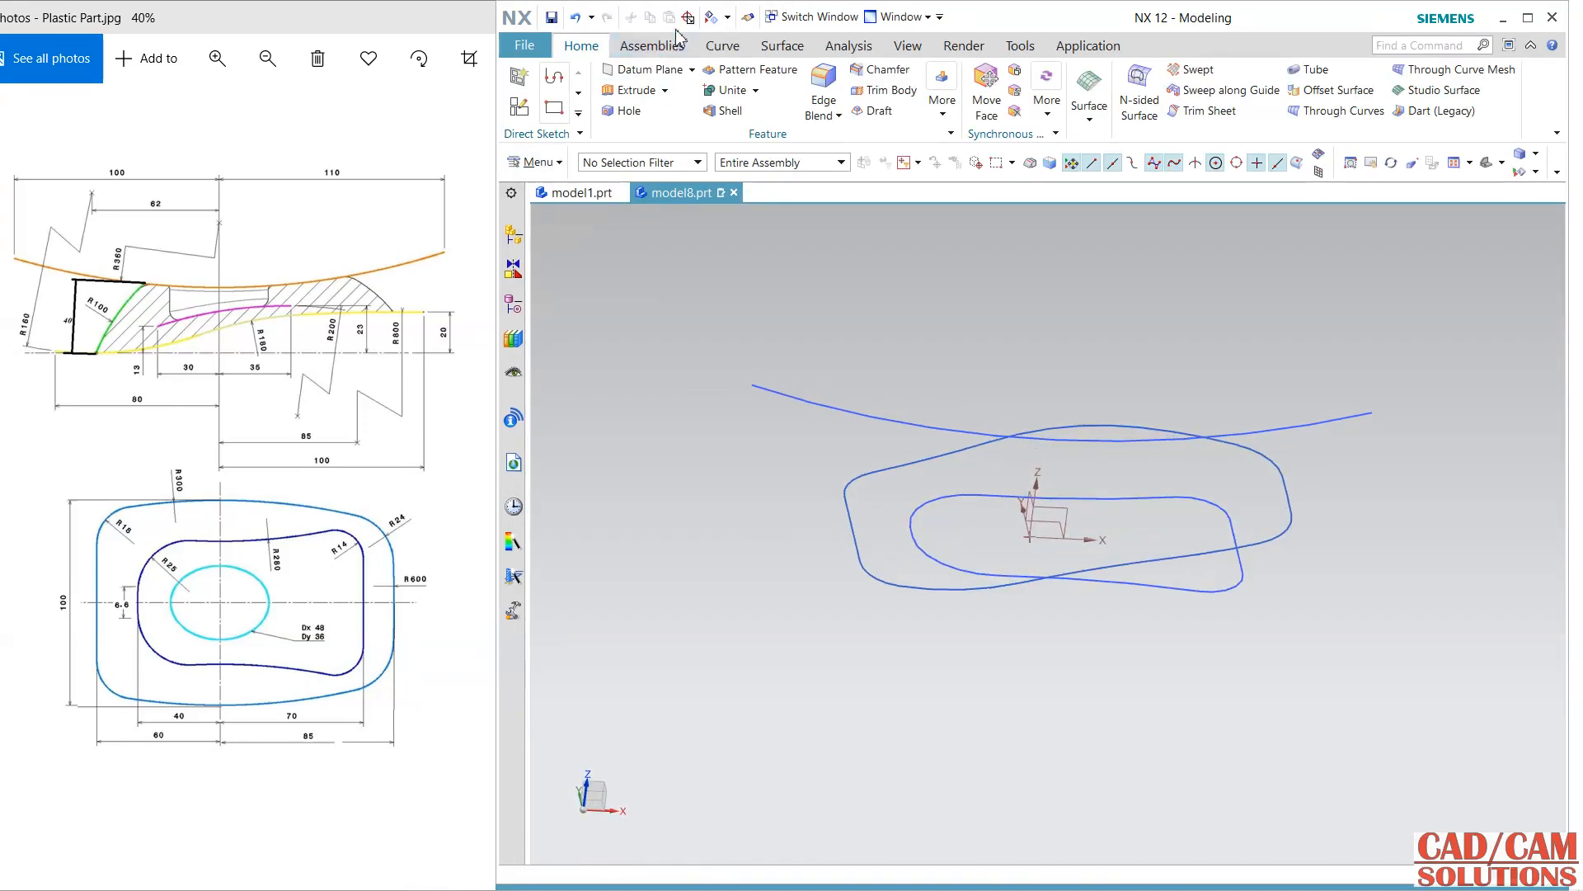
Step: Create a Combined Projection curve from the R360 arc and the closed inner profile, both projected normal to their curve planes
{"action": "left_click", "coordinate": [536, 162]}
{"action": "mouse_move", "coordinate": [553, 244]}
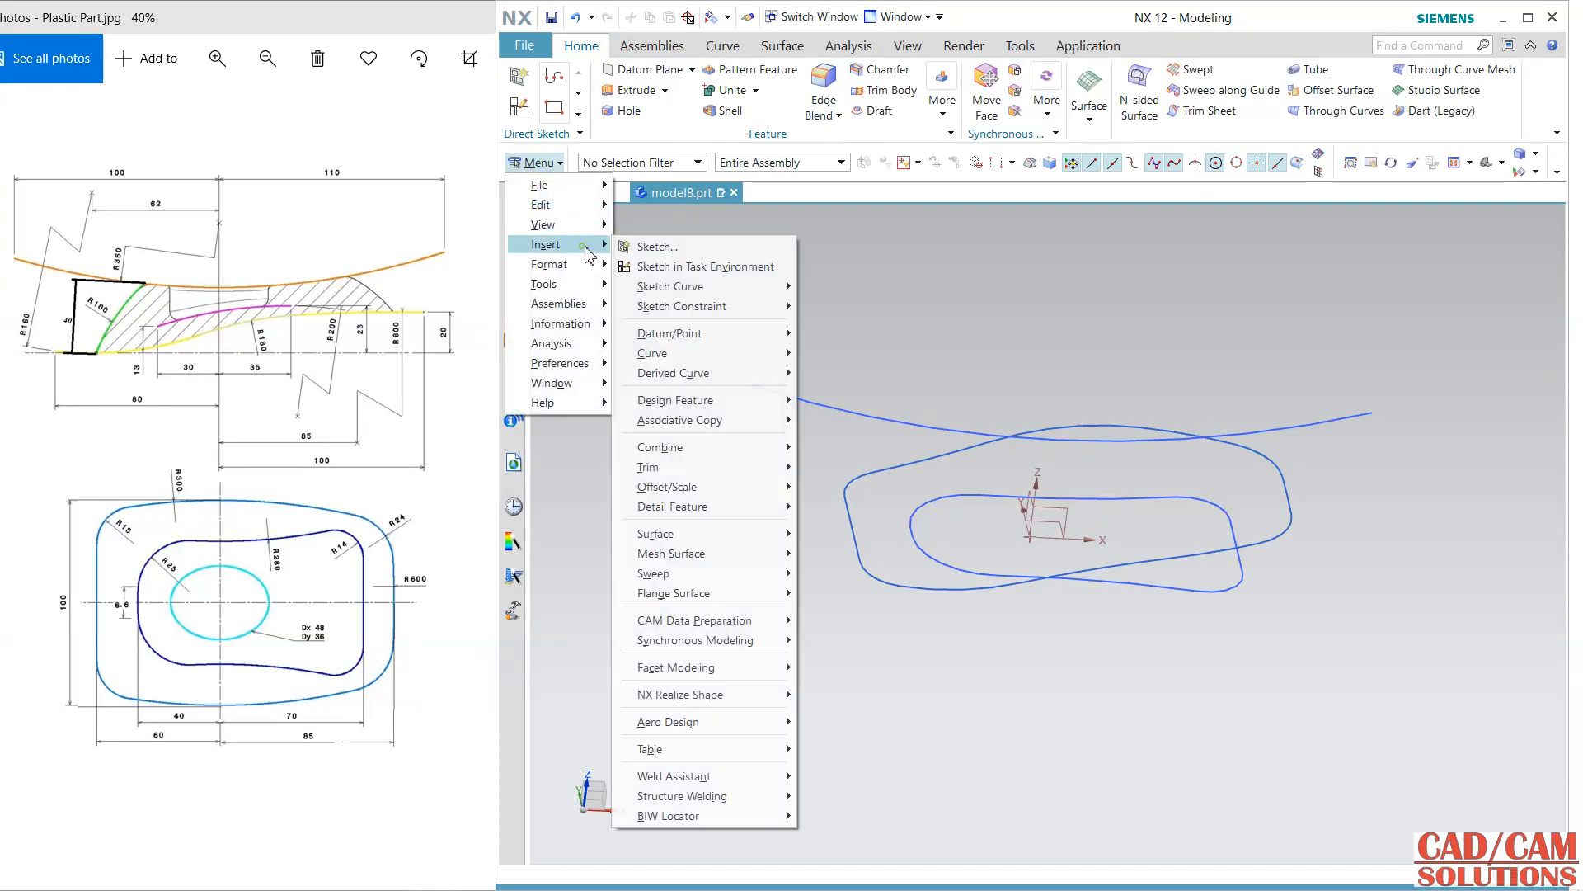
{"action": "mouse_move", "coordinate": [727, 373]}
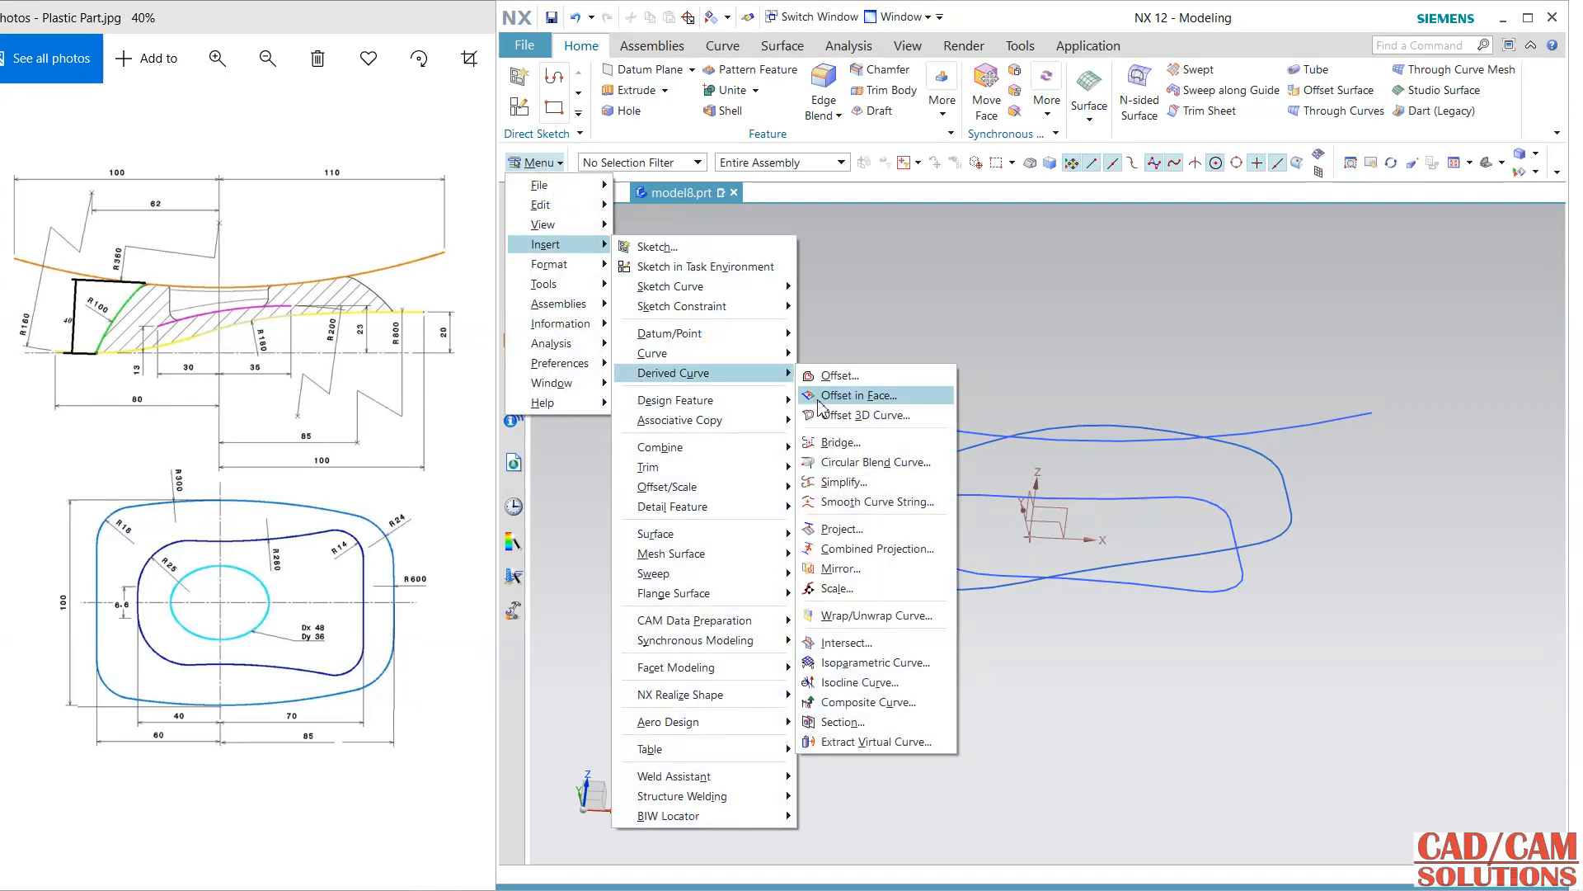
{"action": "left_click", "coordinate": [861, 550]}
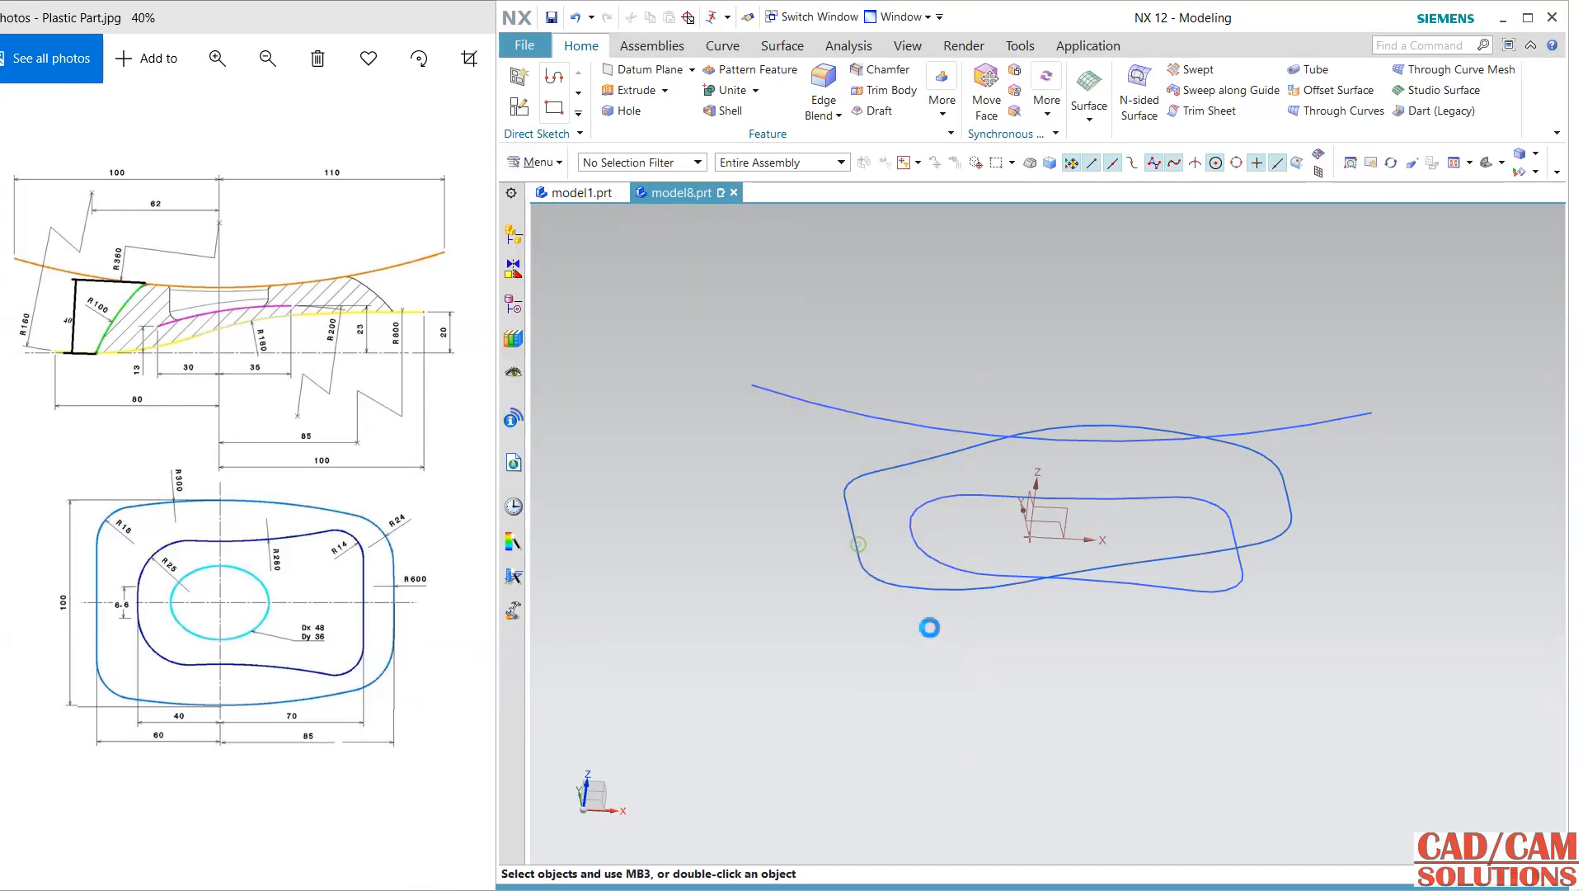
{"action": "left_click", "coordinate": [870, 418]}
{"action": "left_click", "coordinate": [665, 169]}
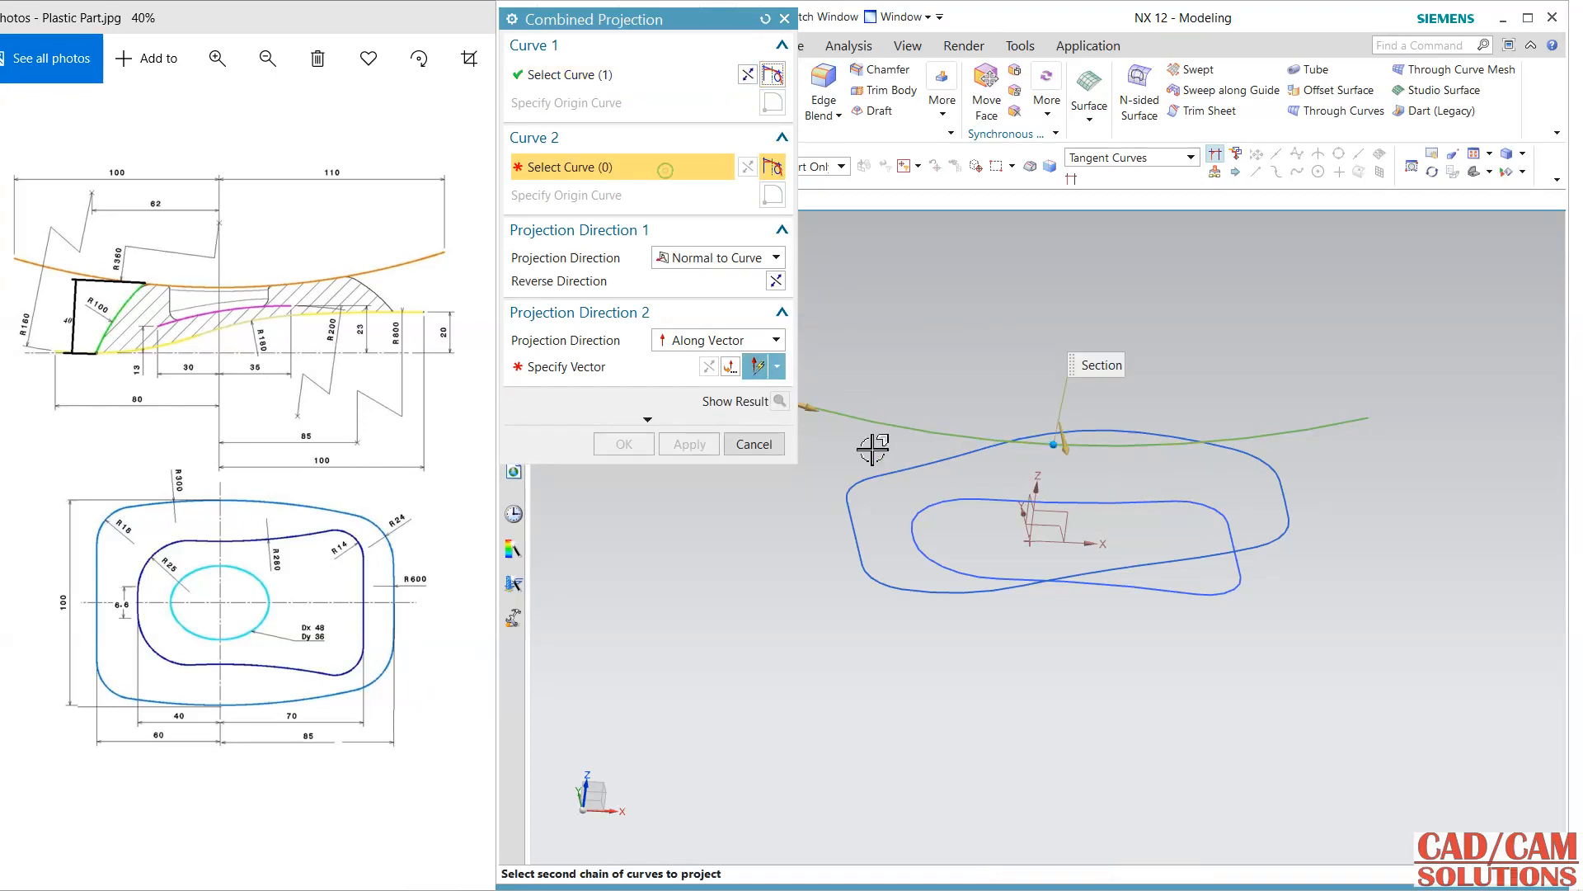
{"action": "left_click", "coordinate": [926, 551]}
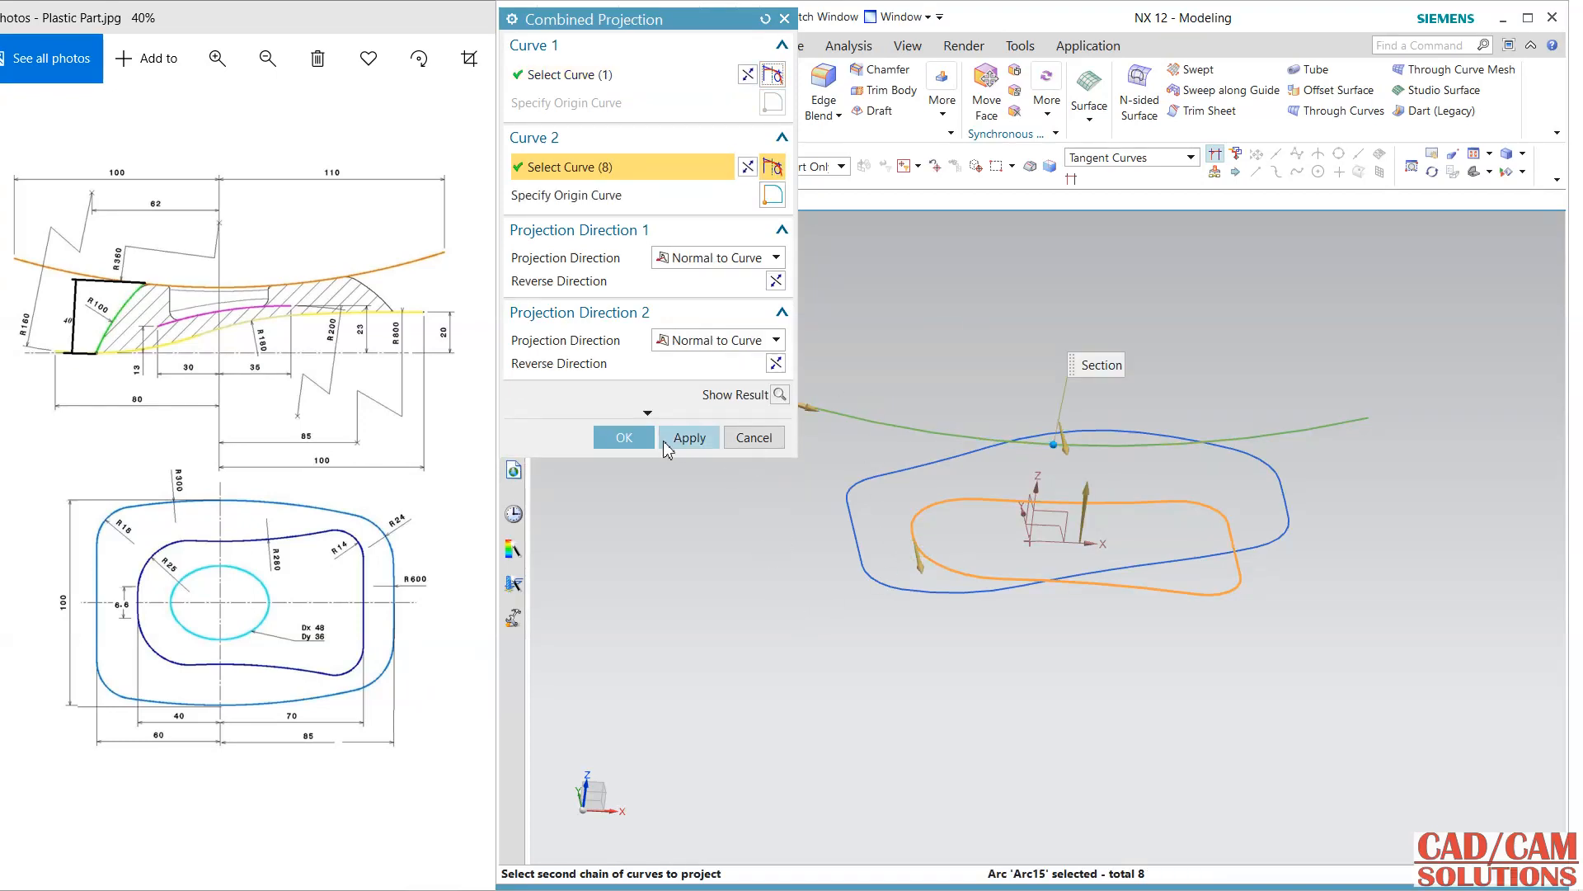
{"action": "left_click", "coordinate": [627, 437]}
Step: Hide the R360 arc and the flat inner profile sketch, leaving the projected curve and outer profile displayed
{"action": "middle_click_drag", "start_coordinate": [696, 626], "coordinate": [814, 537]}
{"action": "left_click", "coordinate": [852, 402]}
{"action": "key", "text": "ctrl+b"}
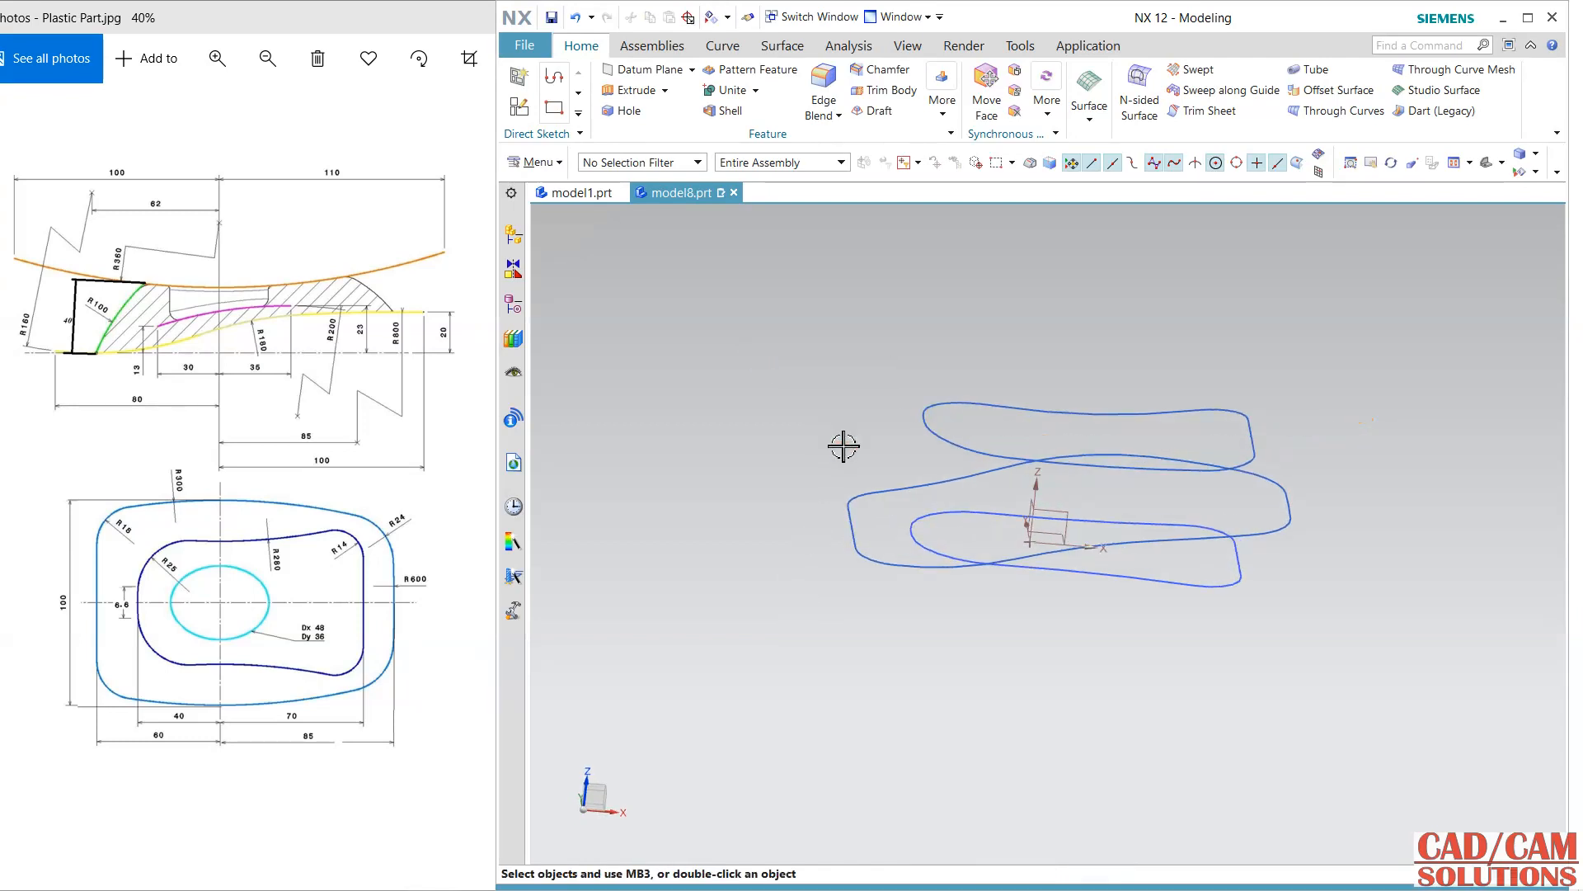
{"action": "left_click", "coordinate": [927, 529]}
{"action": "key", "text": "ctrl+b"}
{"action": "mouse_move", "coordinate": [1000, 661]}
{"action": "middle_mouse_down"}
{"action": "mouse_move", "coordinate": [1032, 691]}
{"action": "mouse_move", "coordinate": [982, 654]}
{"action": "mouse_move", "coordinate": [1018, 676]}
{"action": "middle_mouse_up"}
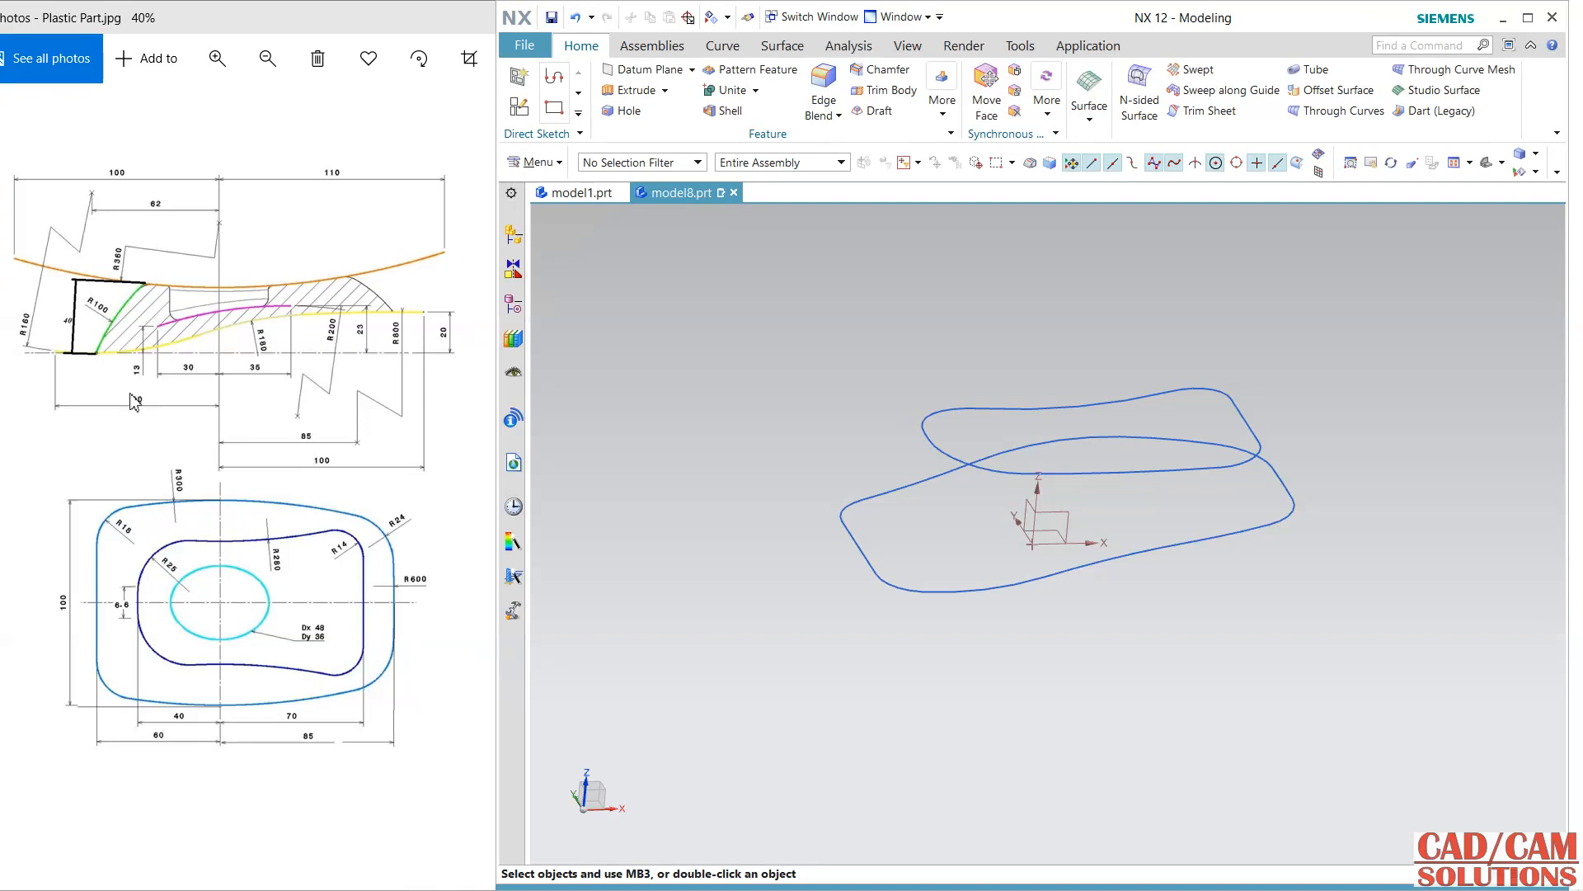
Step: Start another sketch on the XZ datum plane, reversing the plane normal so that Y points up
{"action": "left_click", "coordinate": [518, 106]}
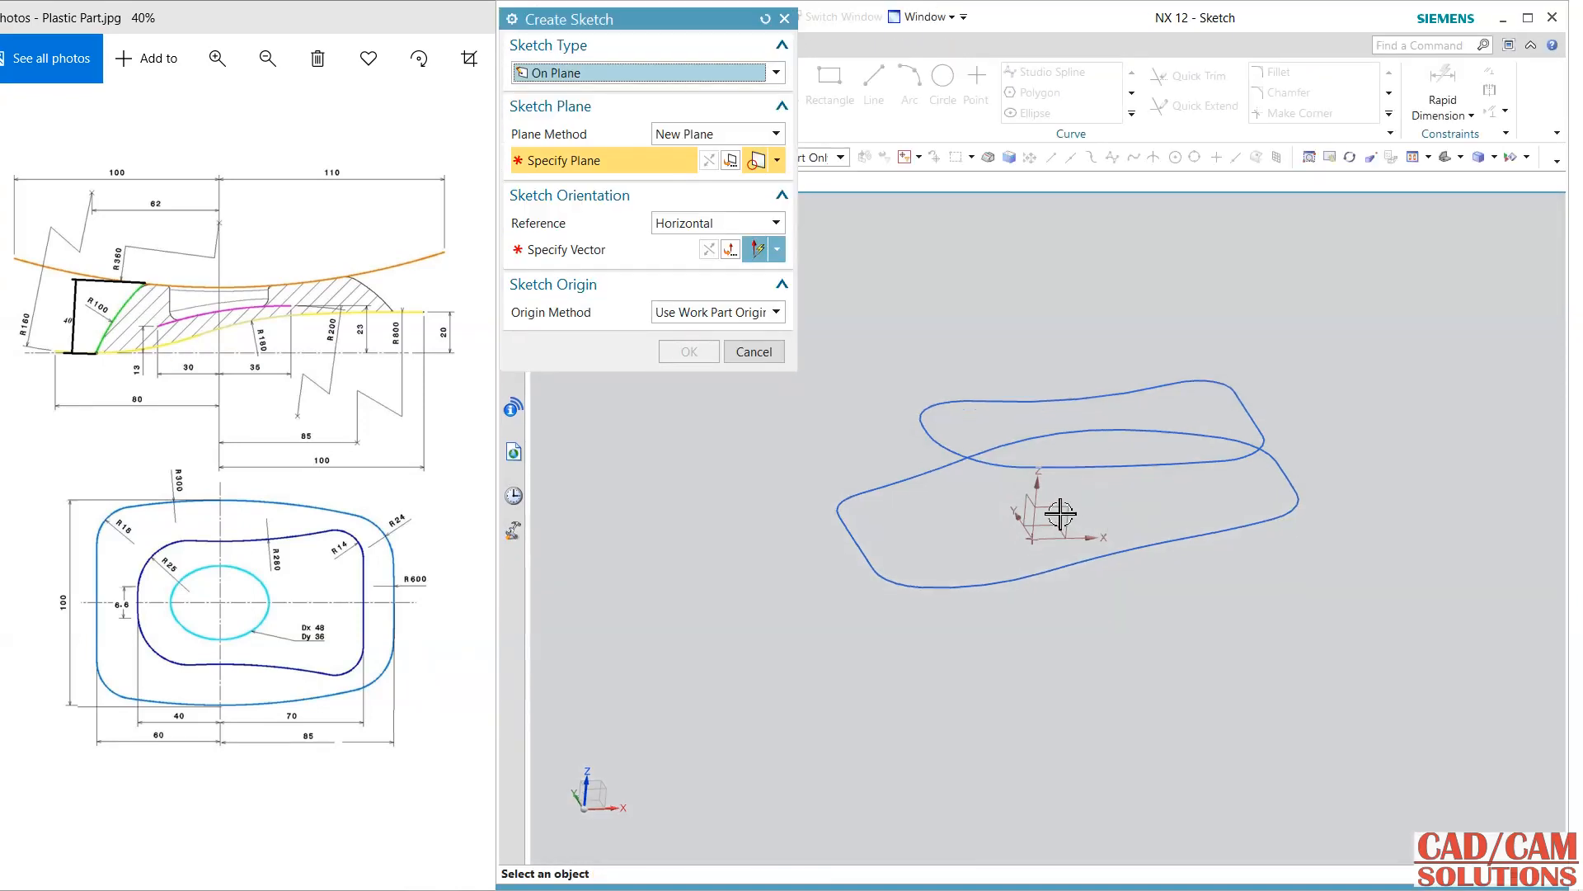
{"action": "left_click", "coordinate": [1059, 514]}
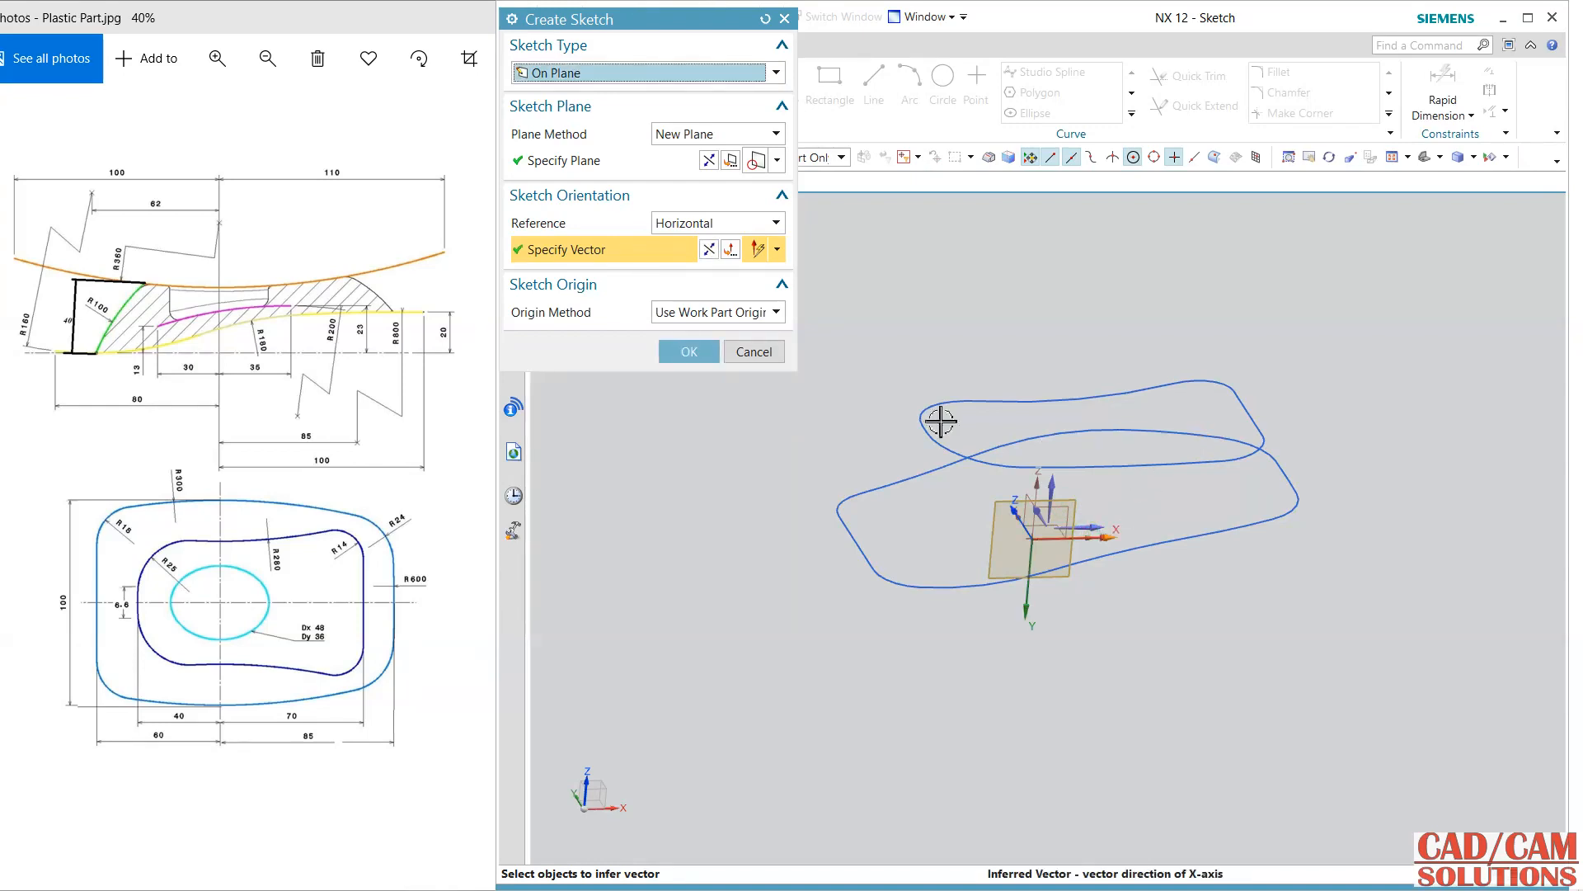
{"action": "left_click", "coordinate": [707, 160]}
{"action": "left_click", "coordinate": [689, 352]}
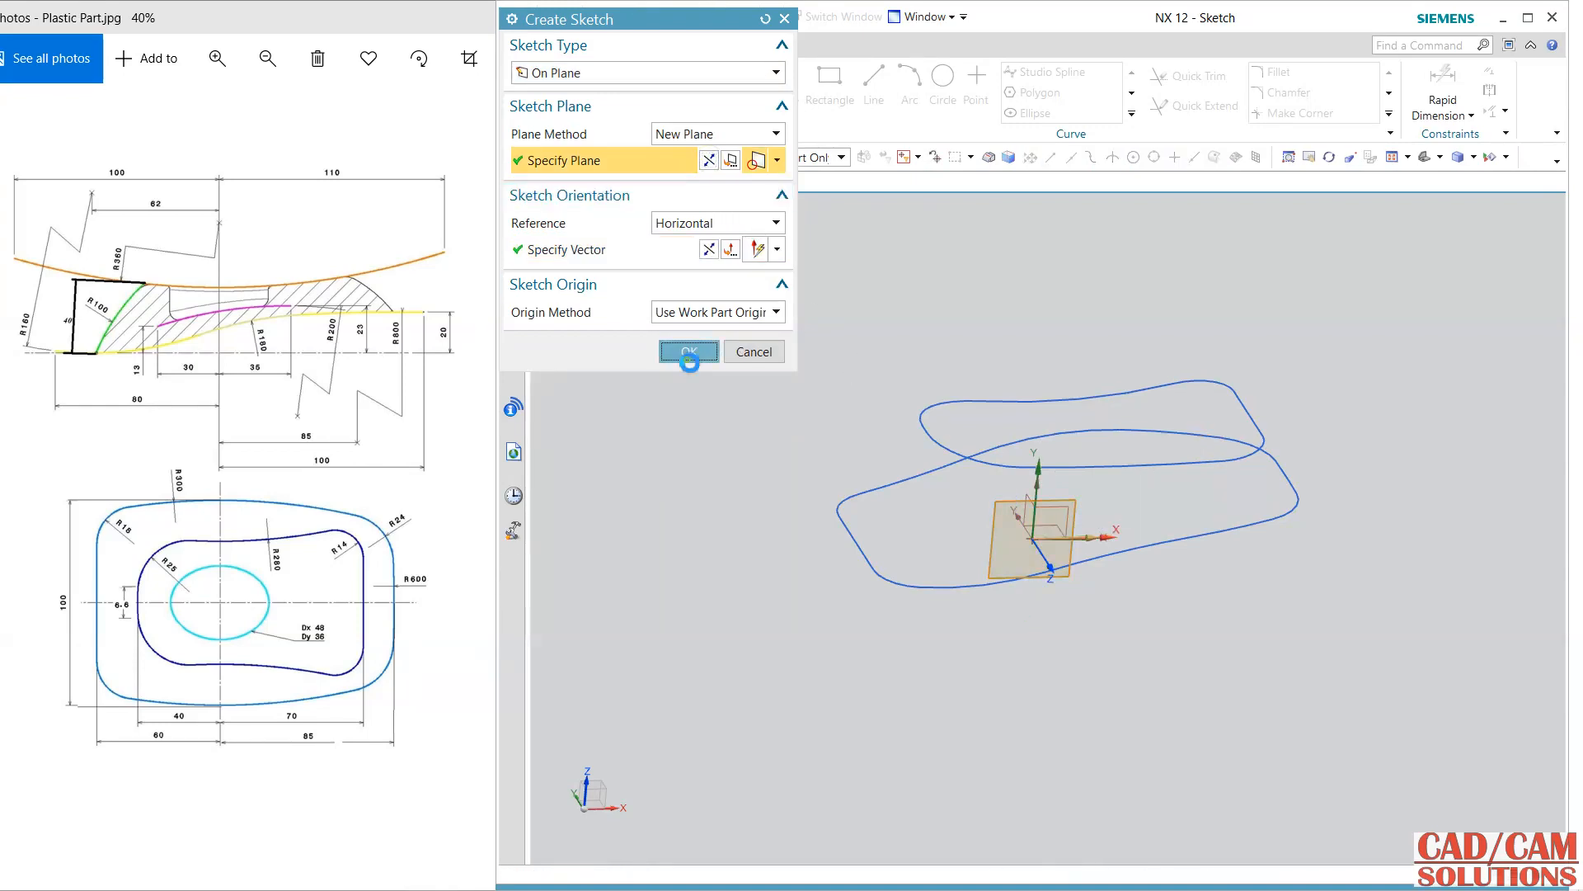
Step: Draw a three-point arc joining the left ends of the upper inner curve and the lower outer curve, bulging outward
{"action": "key", "text": "a"}
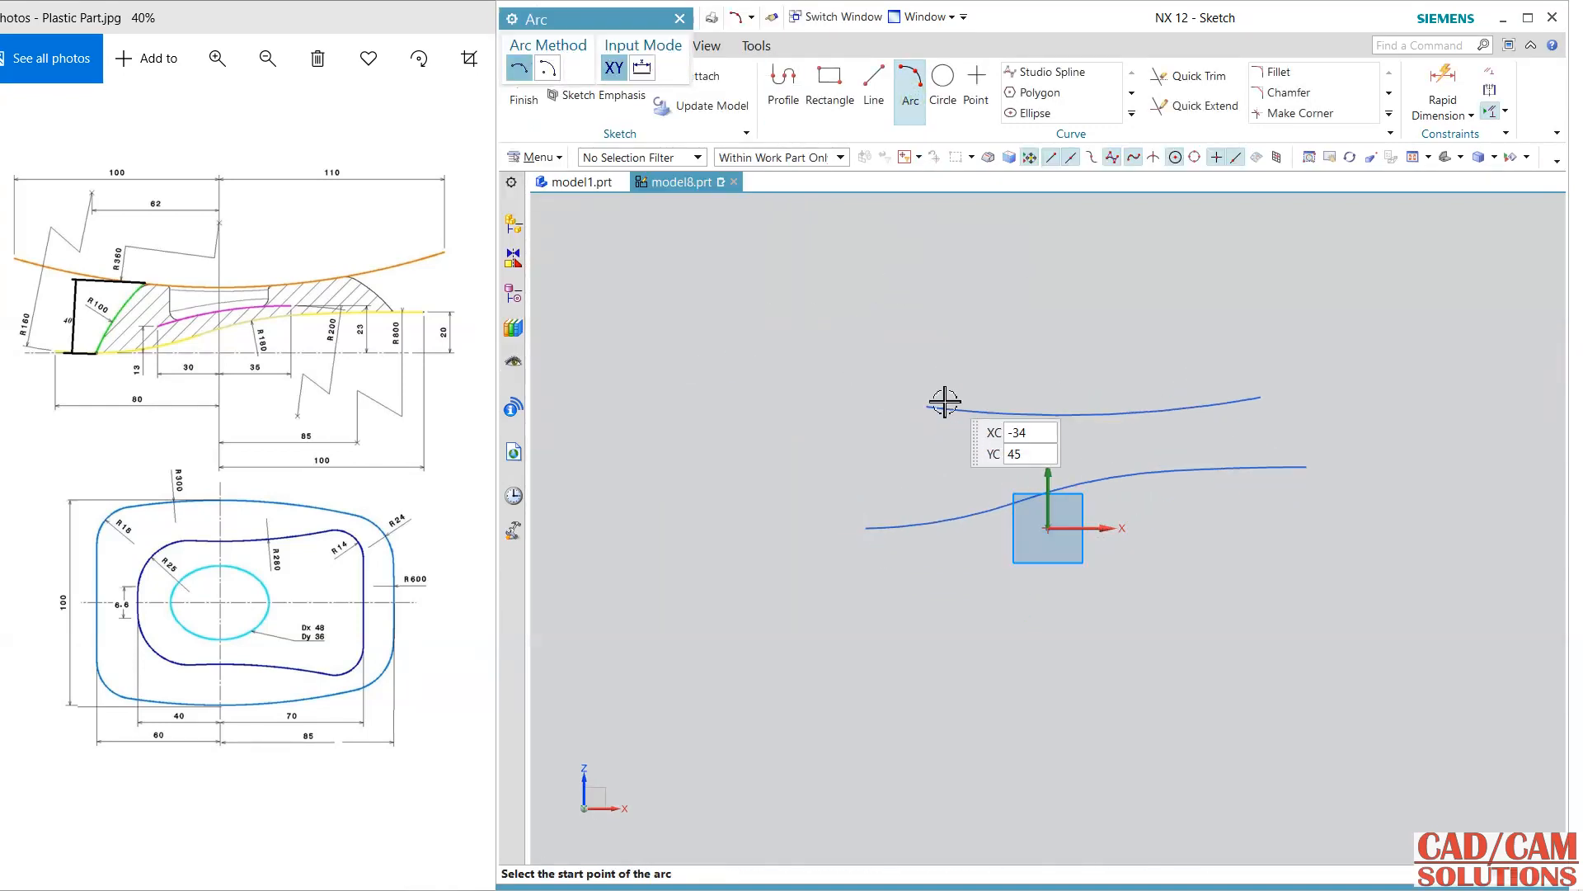
{"action": "left_click", "coordinate": [928, 406]}
{"action": "left_click", "coordinate": [866, 529]}
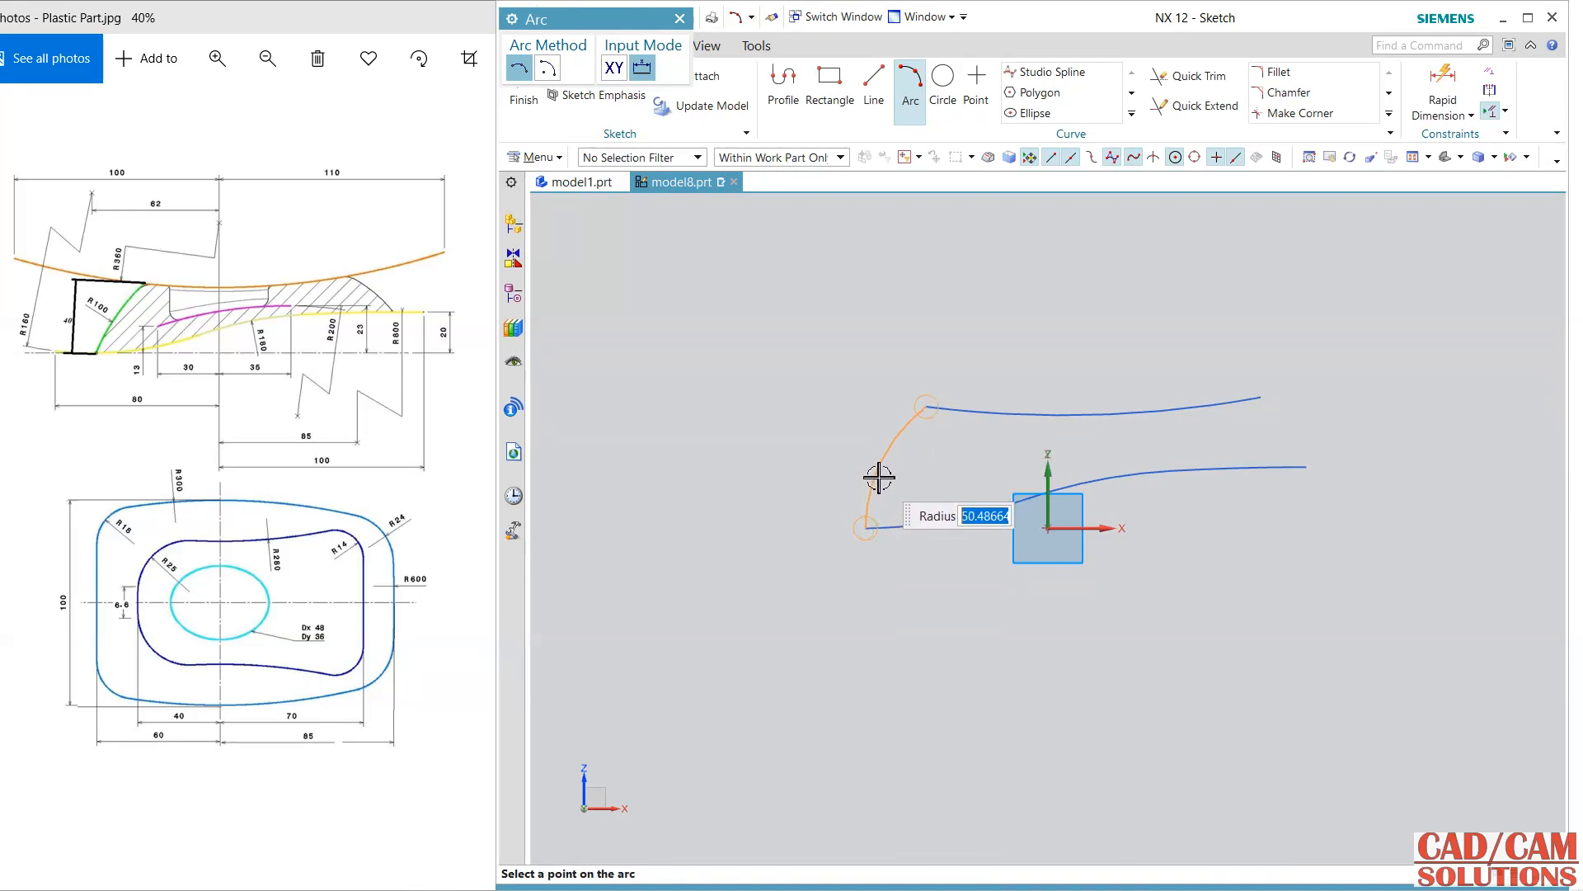
{"action": "left_click", "coordinate": [881, 475]}
{"action": "key", "text": "Escape"}
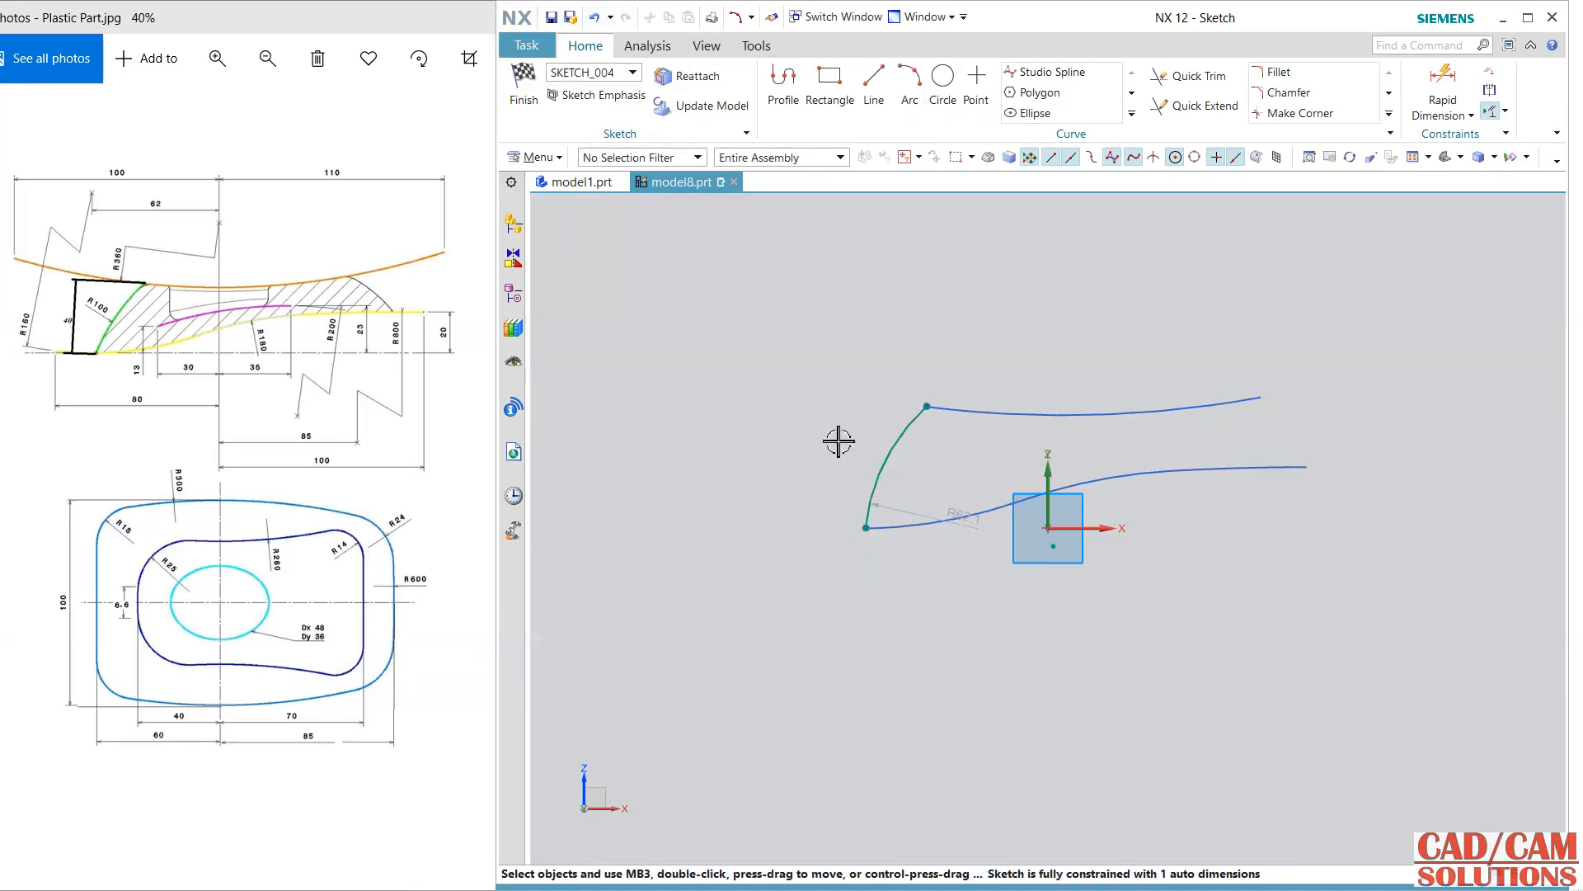
Step: Set the connecting arc's radius to 100 mm and finish the sketch
{"action": "double_click", "coordinate": [924, 515]}
{"action": "type", "text": "100"}
{"action": "key", "text": "Return"}
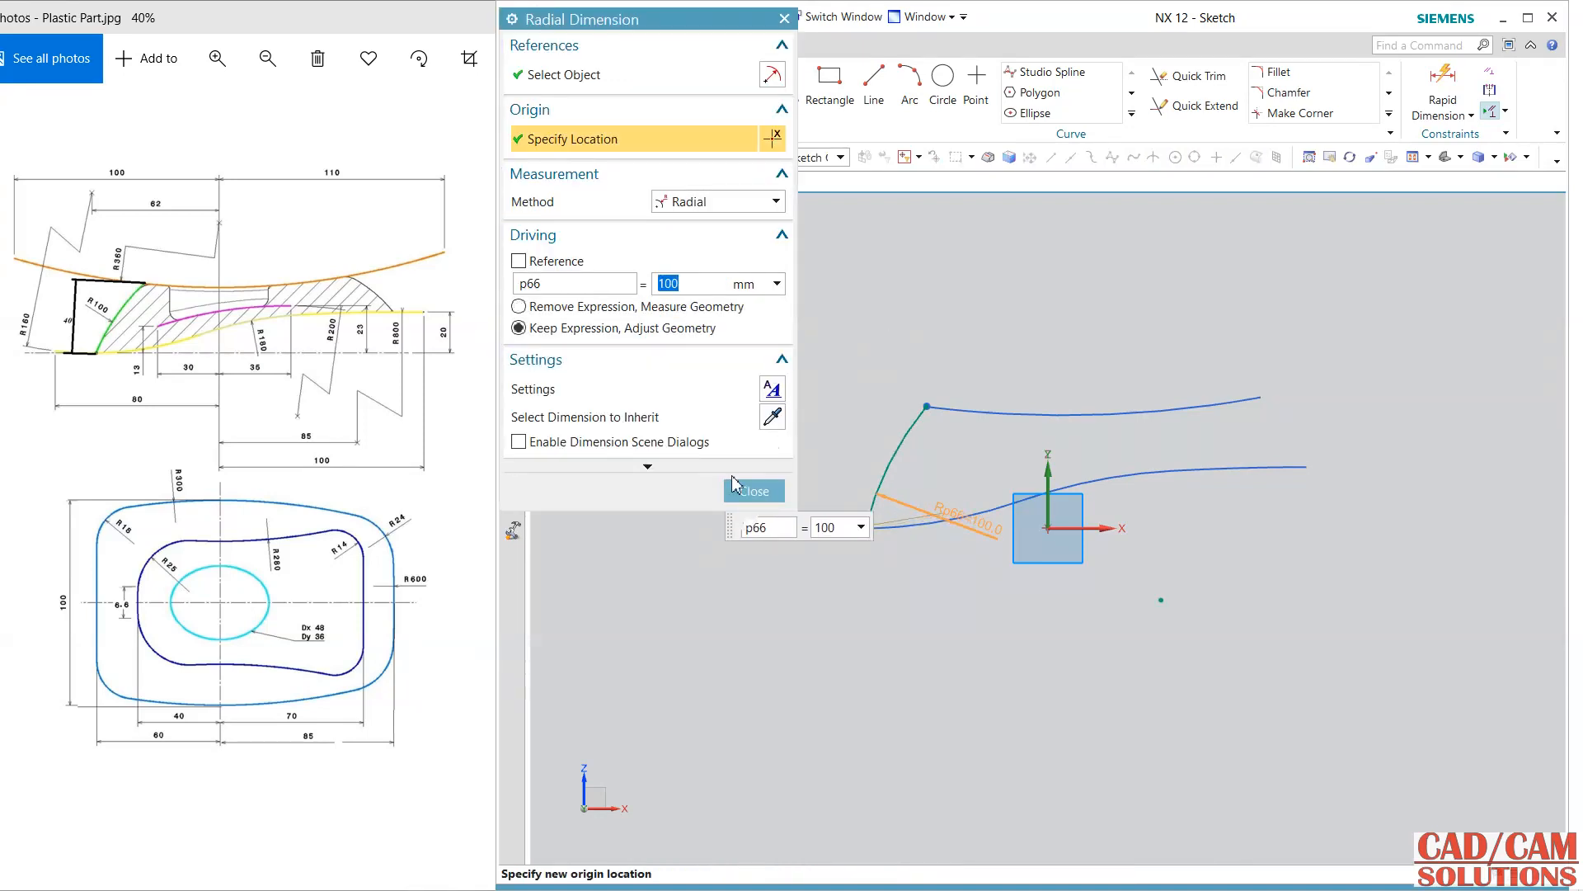
{"action": "left_click", "coordinate": [749, 490]}
{"action": "middle_click_drag", "start_coordinate": [946, 635], "coordinate": [965, 676]}
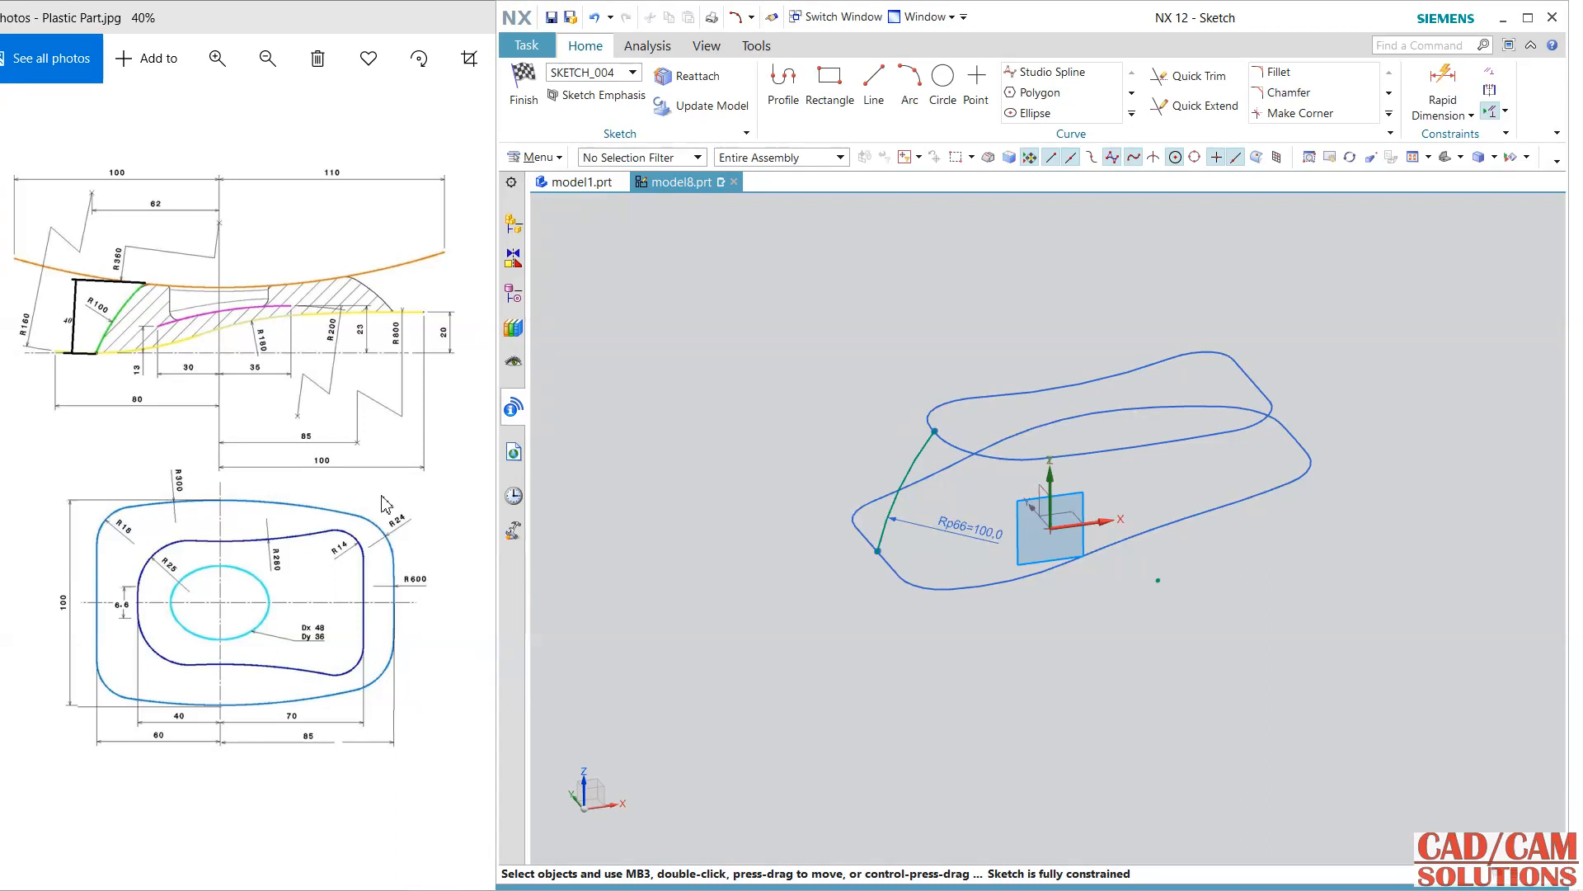
{"action": "left_click", "coordinate": [522, 89]}
{"action": "mouse_move", "coordinate": [954, 672]}
{"action": "middle_mouse_down"}
{"action": "mouse_move", "coordinate": [944, 643]}
{"action": "mouse_move", "coordinate": [976, 668]}
{"action": "mouse_move", "coordinate": [972, 636]}
{"action": "mouse_move", "coordinate": [961, 661]}
{"action": "middle_mouse_up"}
{"action": "scroll", "coordinate": [1003, 566], "scroll_direction": "down", "scroll_amount": 2}
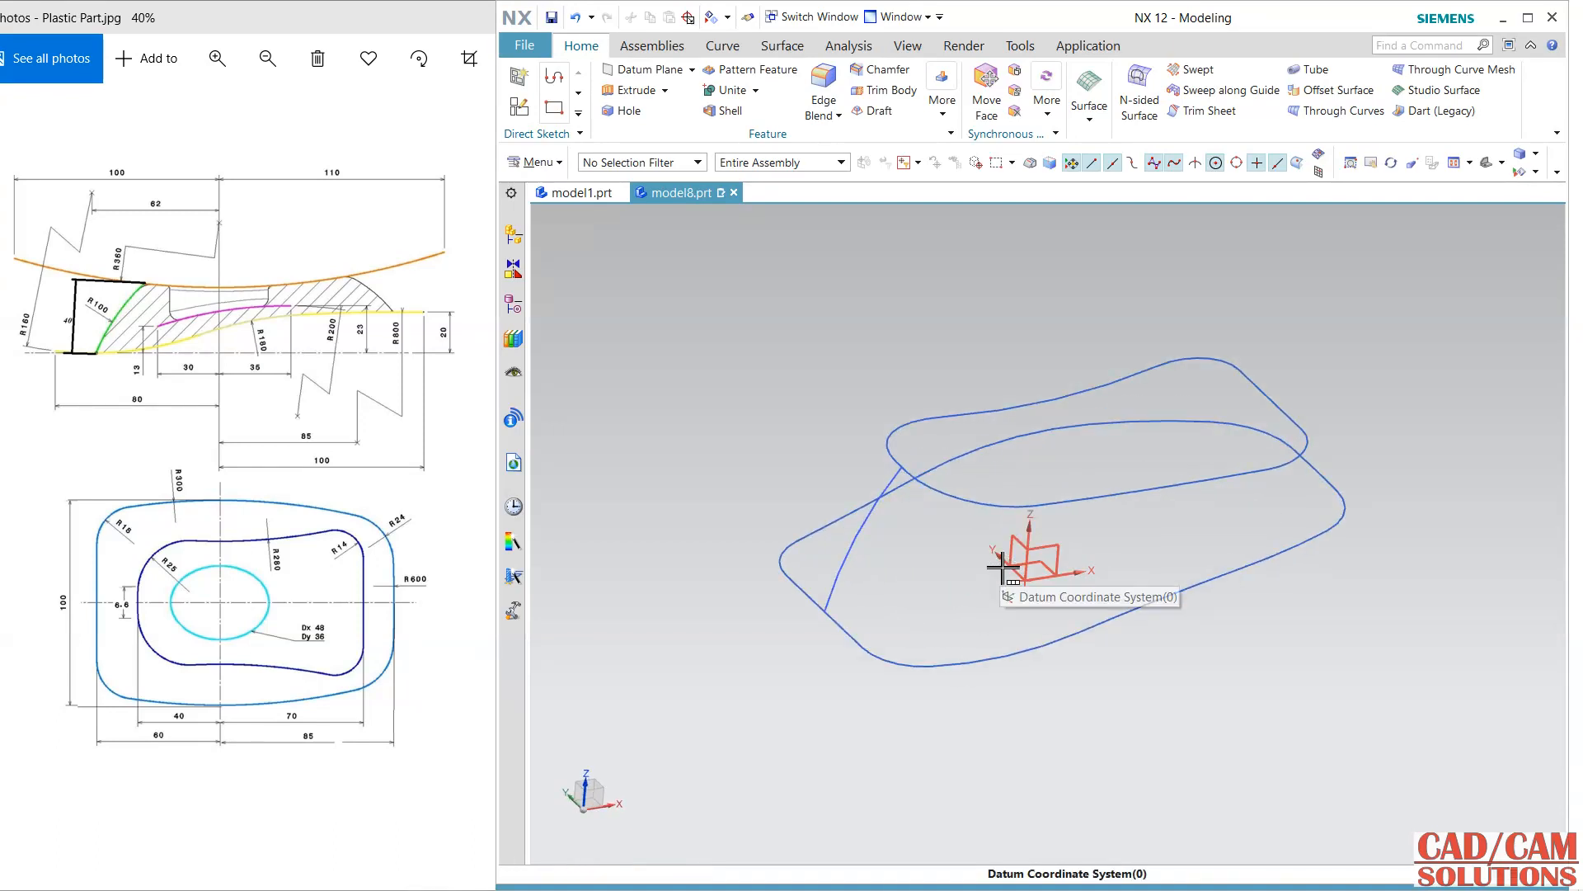
Step: Start a Swept surface and use the complete inner projected loop as its first section, selected with the Tangent Curves rule
{"action": "middle_click_drag", "start_coordinate": [1003, 568], "coordinate": [780, 394]}
{"action": "left_click", "coordinate": [1192, 69]}
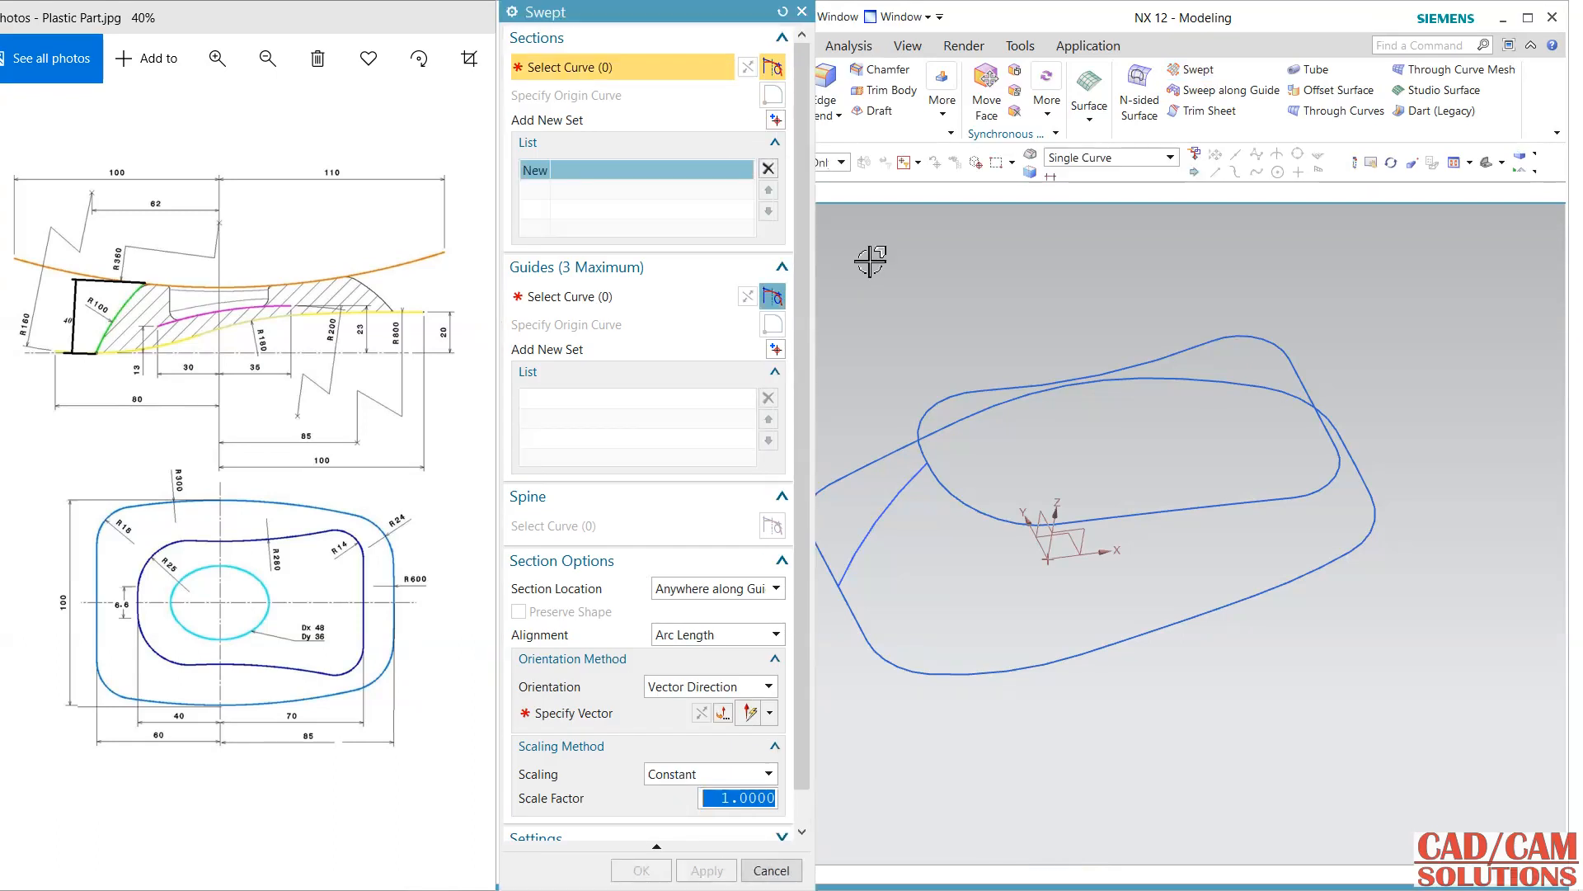
{"action": "left_click", "coordinate": [994, 389]}
{"action": "left_click", "coordinate": [1175, 162]}
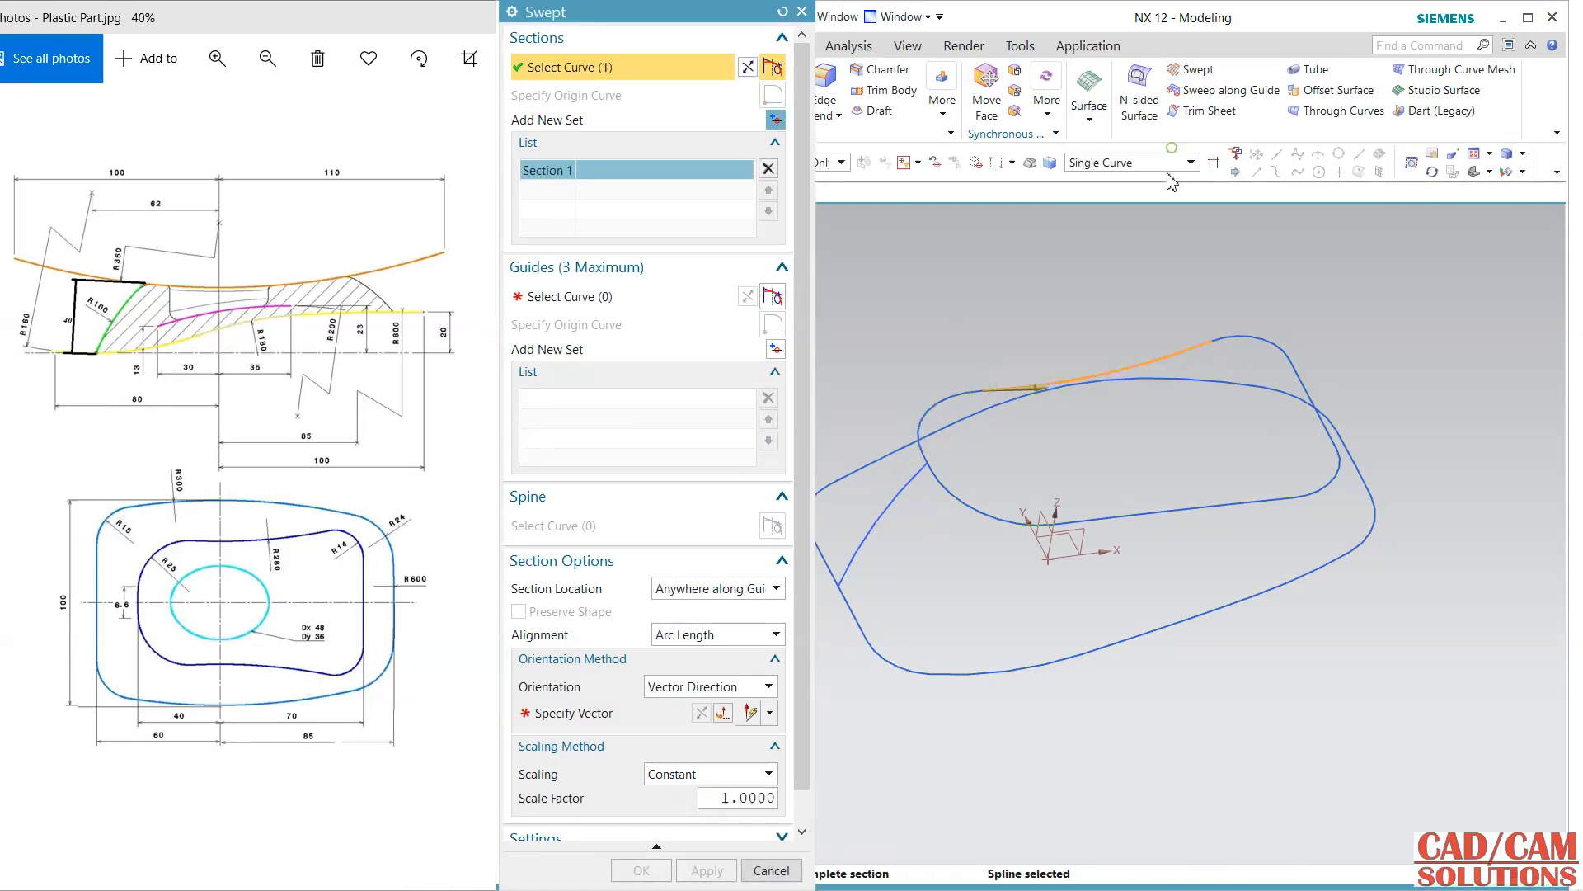
{"action": "left_click", "coordinate": [1105, 214]}
{"action": "left_click", "coordinate": [1212, 340]}
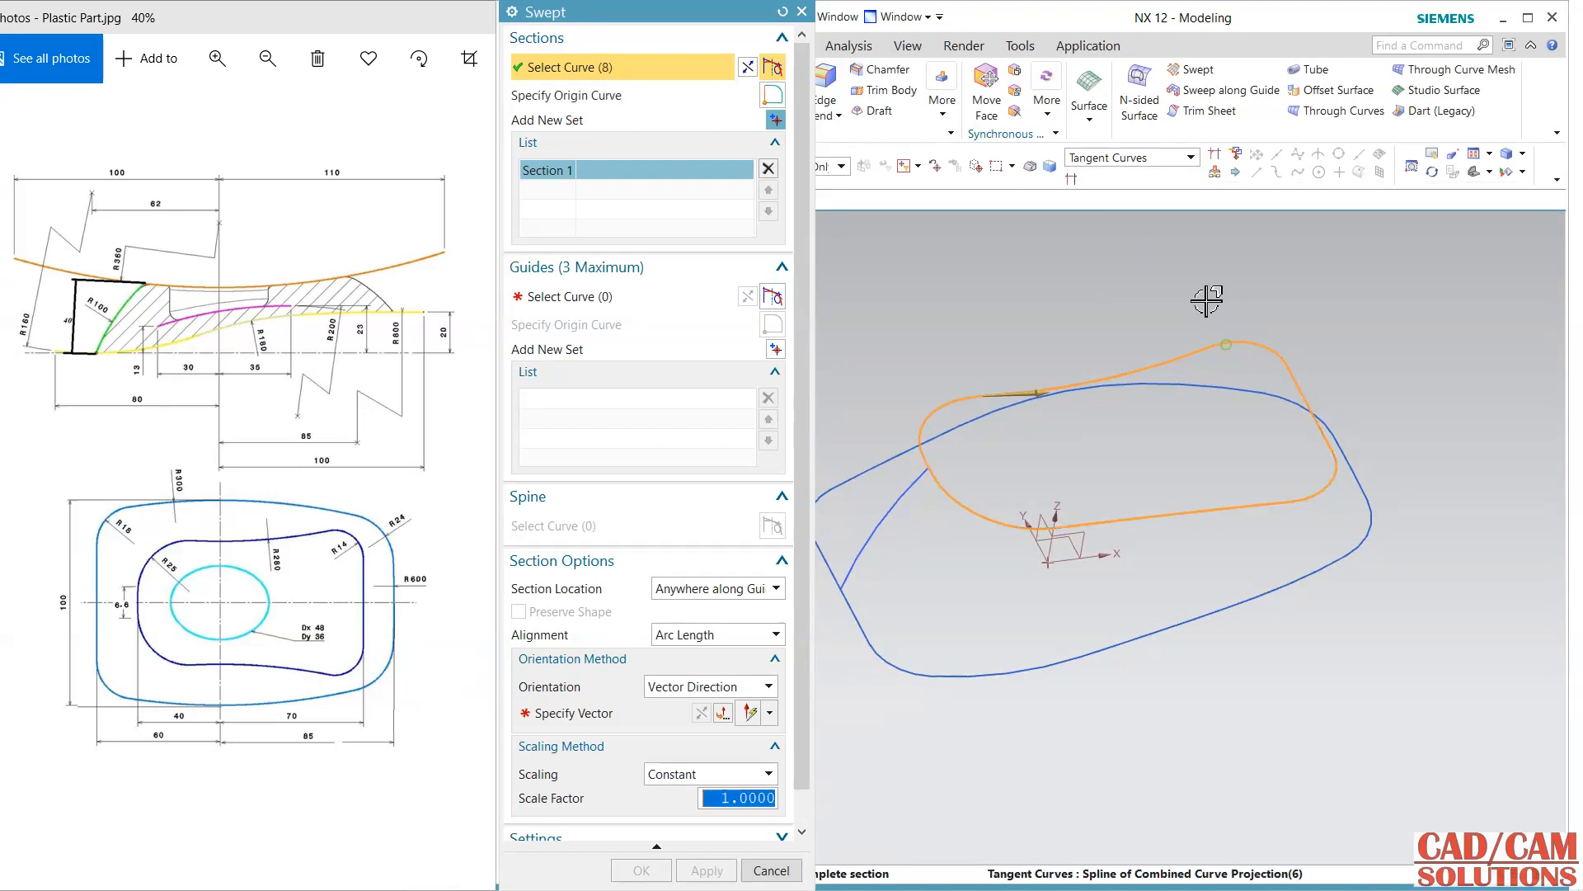
{"action": "middle_click", "coordinate": [812, 173]}
Step: Add the closed outer profile loop as the second section of the sweep
{"action": "middle_click_drag", "start_coordinate": [1155, 442], "coordinate": [1053, 478]}
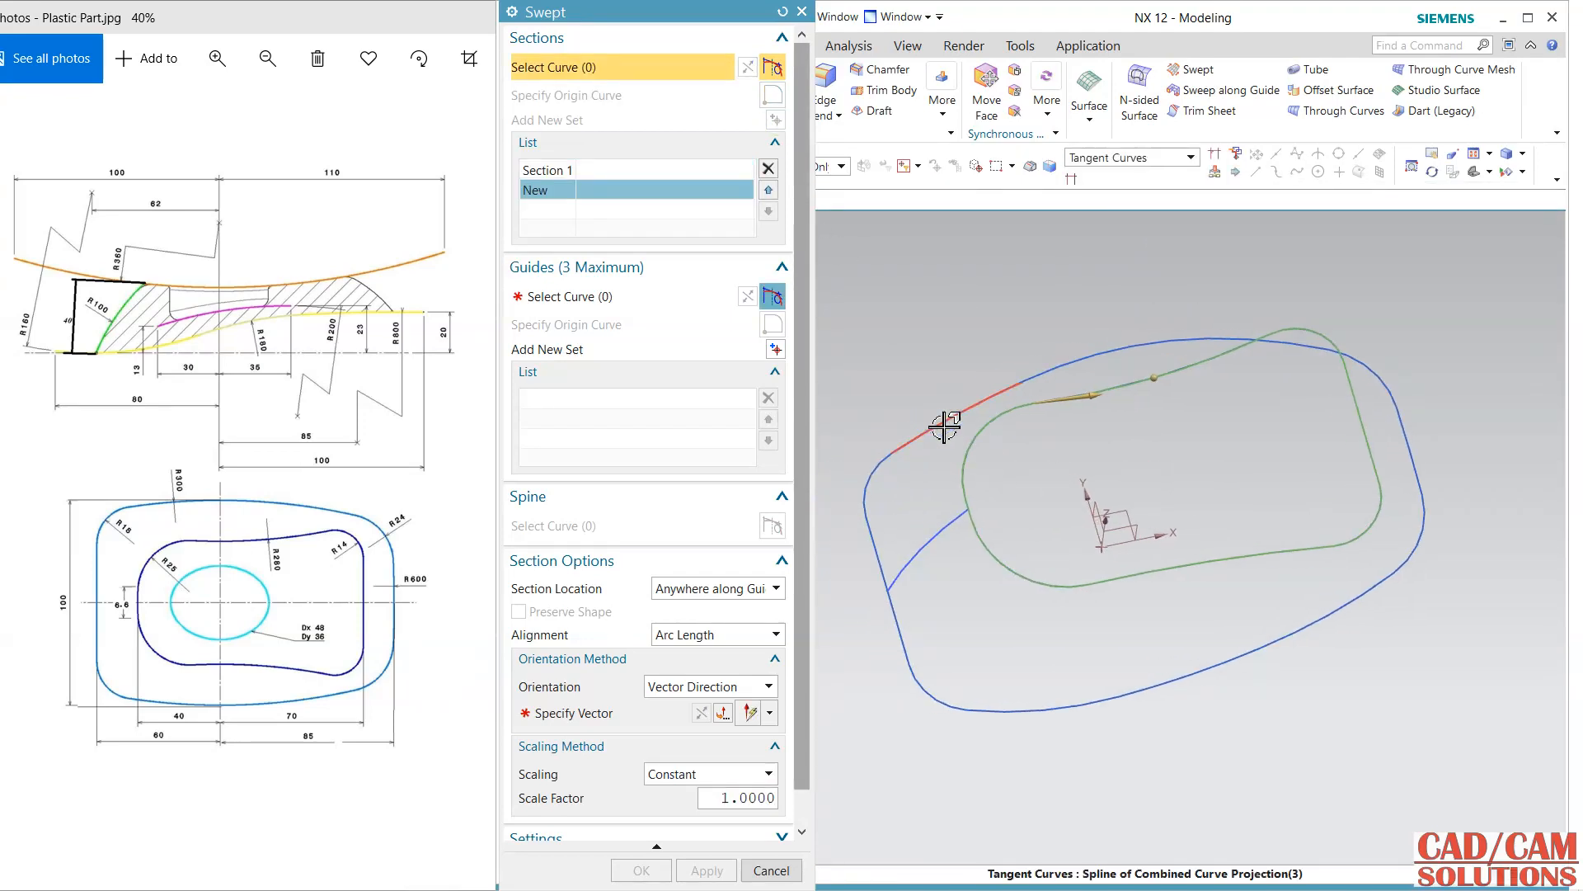
{"action": "left_click", "coordinate": [945, 419]}
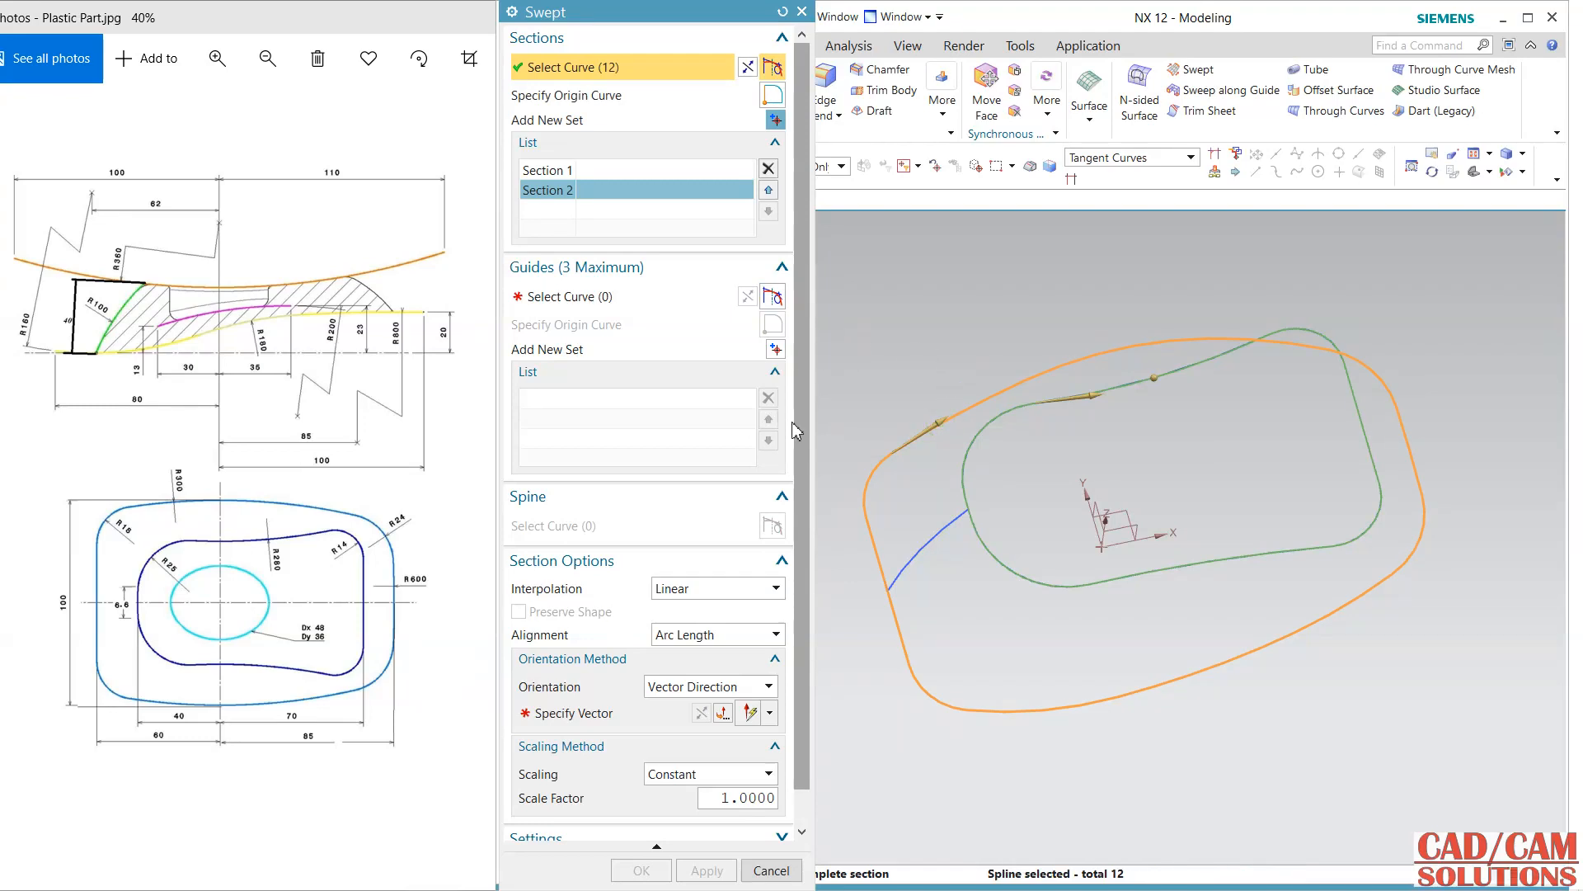
{"action": "middle_click", "coordinate": [723, 348]}
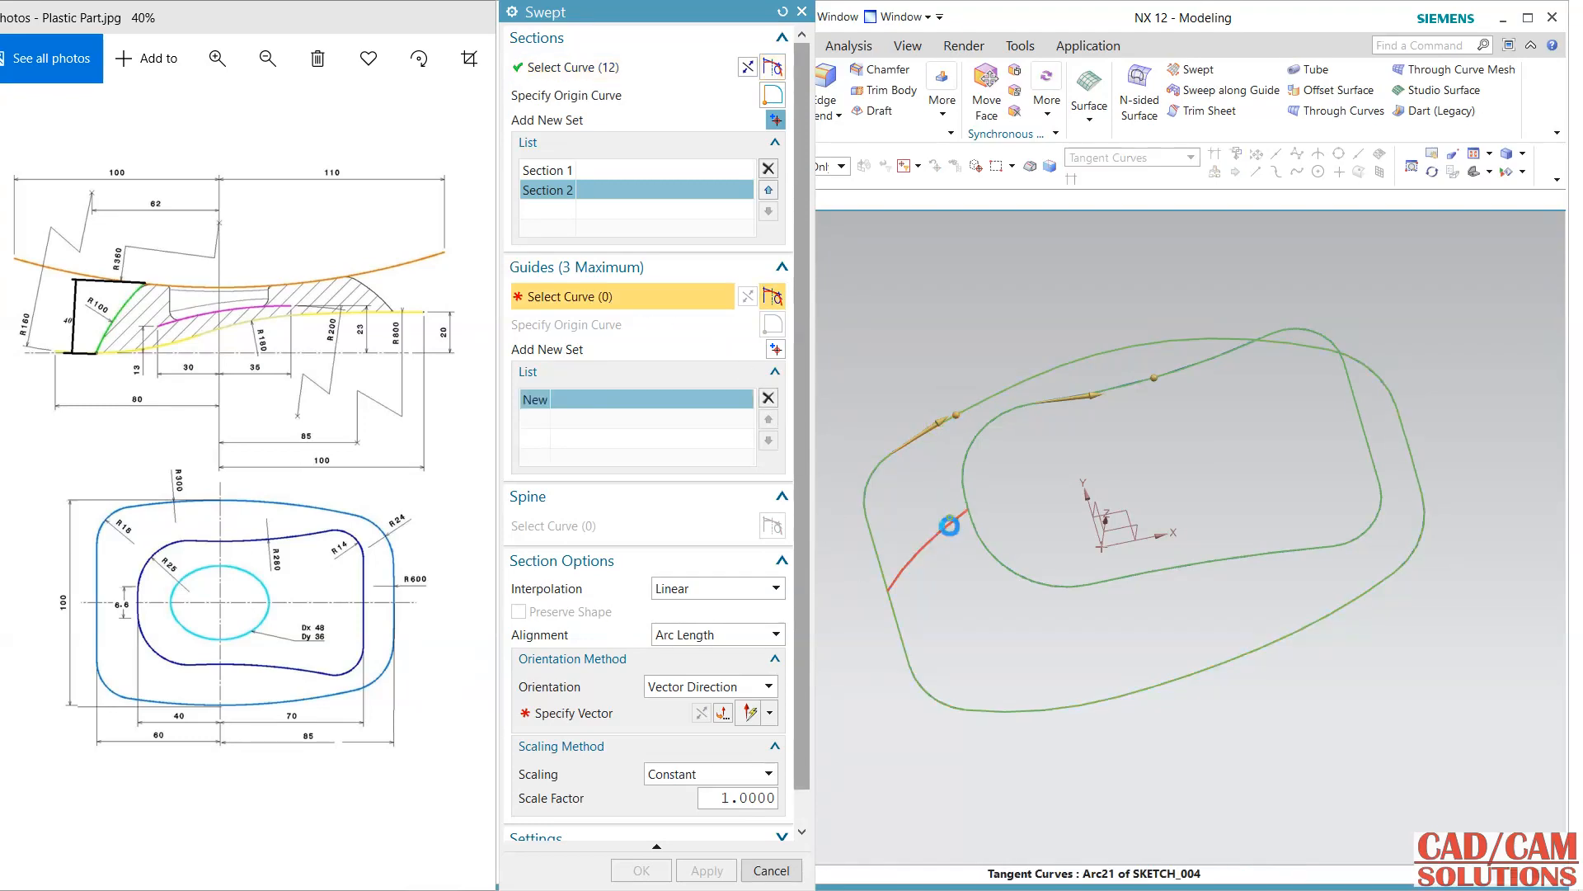
Step: Use the R100 arc as the sweep's guide and set the orientation method to Fixed
{"action": "left_click", "coordinate": [948, 527]}
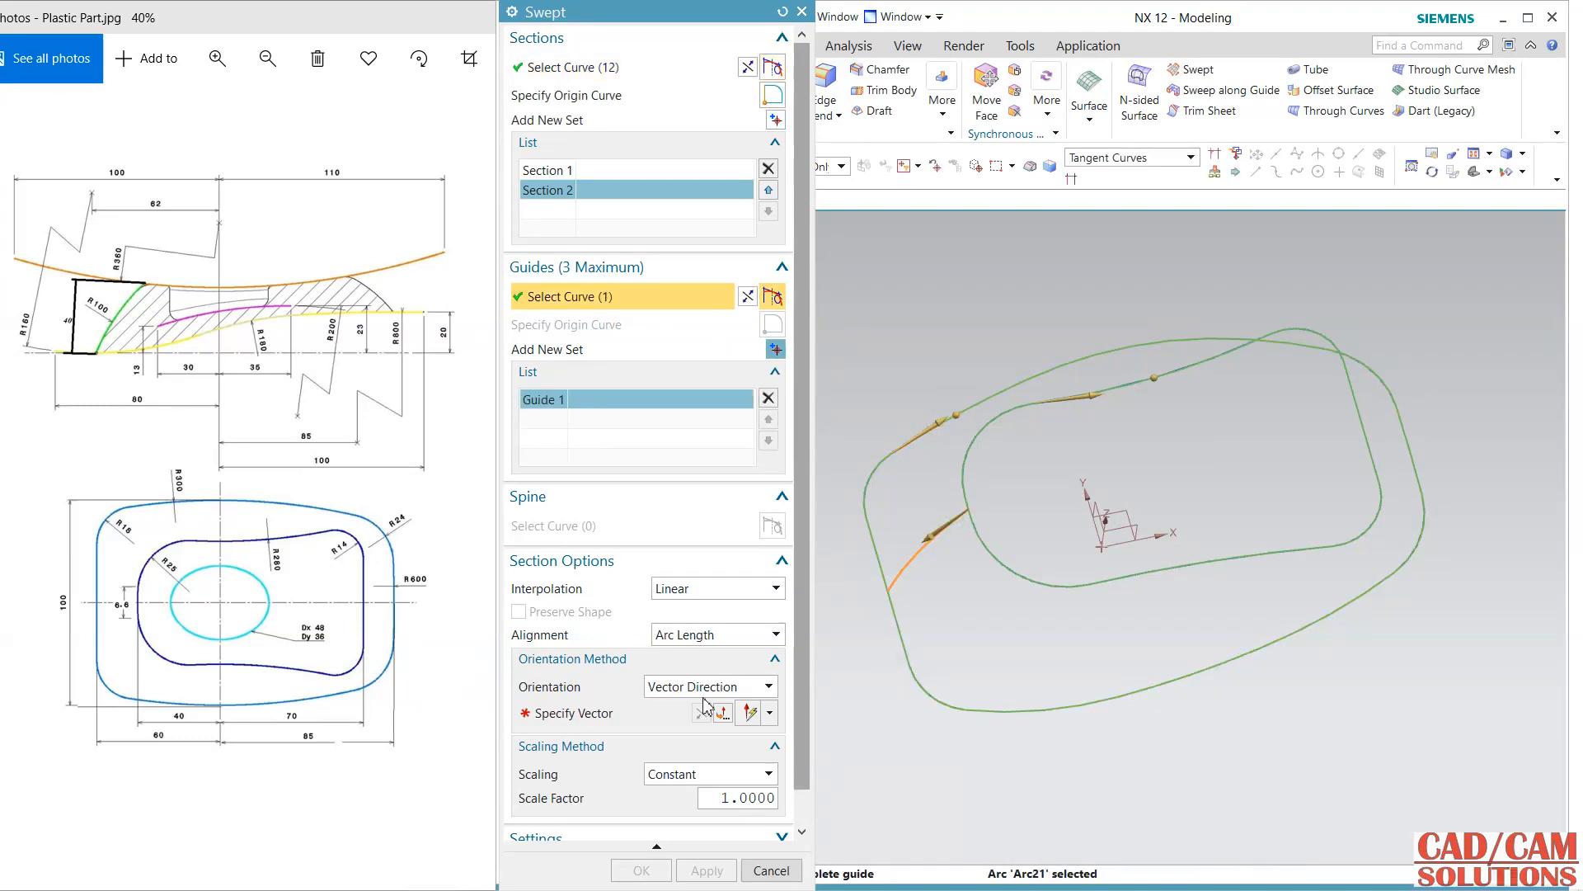
{"action": "left_click", "coordinate": [706, 686]}
{"action": "left_click", "coordinate": [673, 707]}
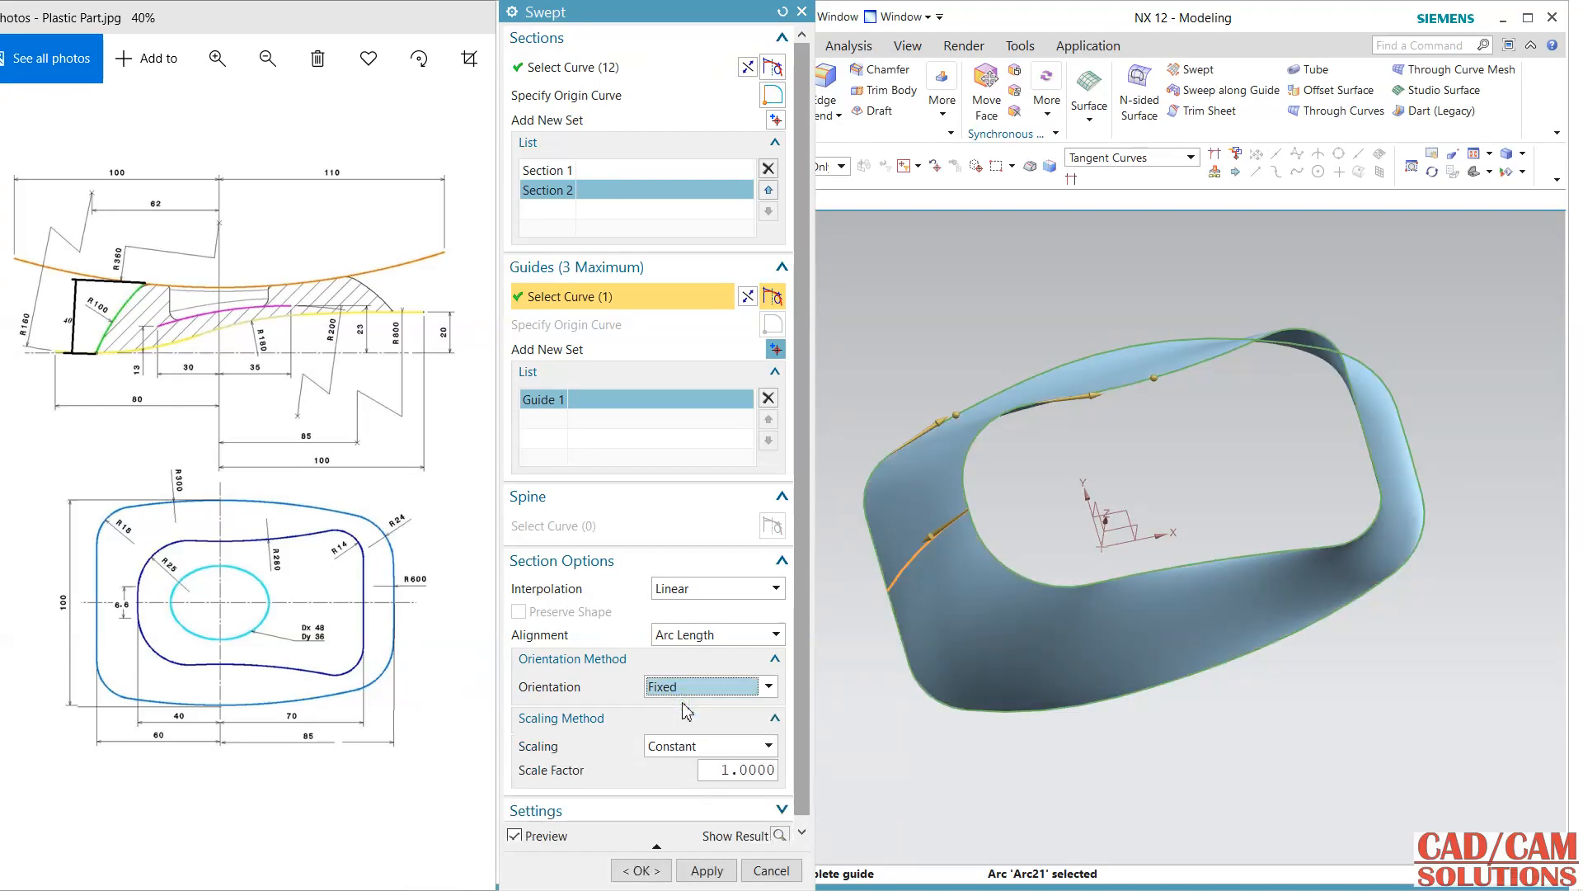
Step: Try Vector Direction orientation along the Z-axis and Cubic interpolation on the sweep, returning the interpolation to Linear
{"action": "middle_click_drag", "start_coordinate": [1082, 705], "coordinate": [1065, 641]}
{"action": "left_click", "coordinate": [742, 687]}
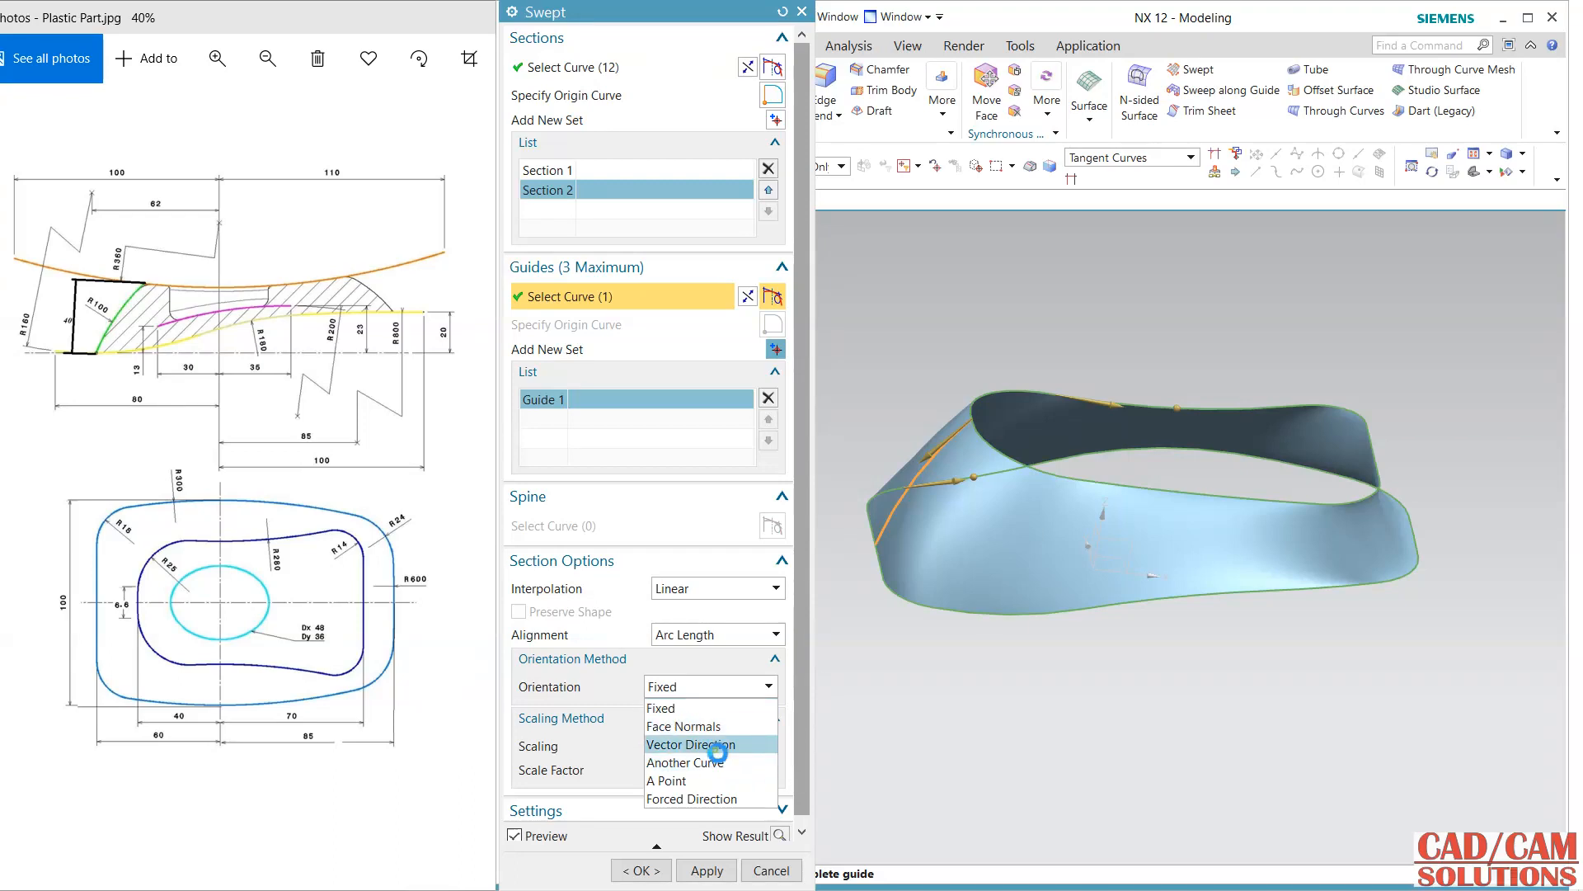
{"action": "left_click", "coordinate": [716, 748]}
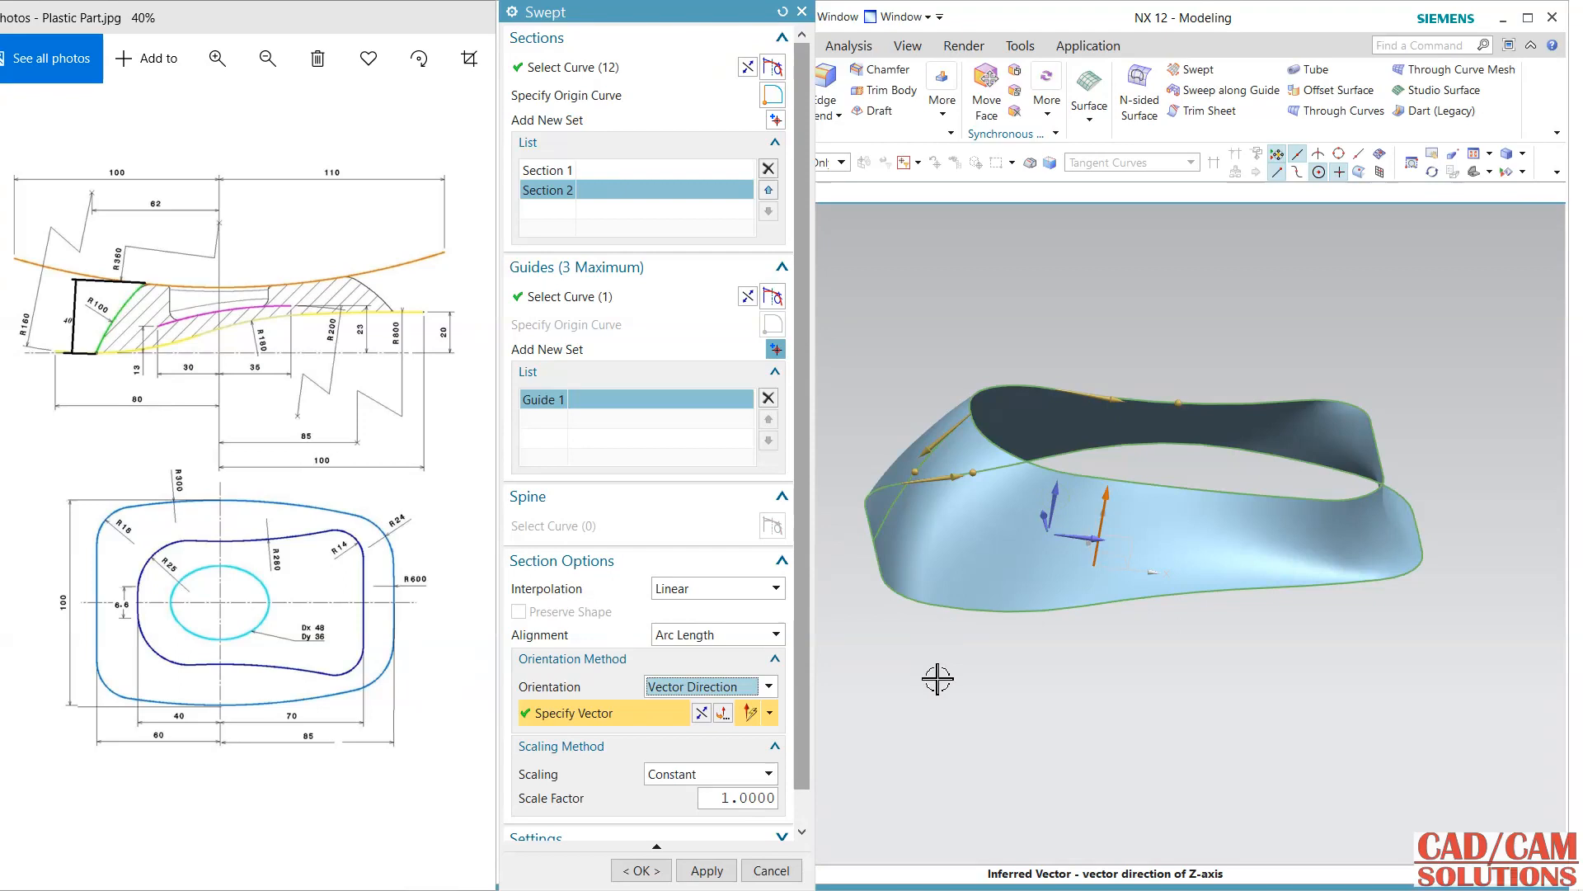
{"action": "left_click", "coordinate": [723, 690]}
{"action": "left_click", "coordinate": [723, 689]}
{"action": "left_click", "coordinate": [733, 588]}
{"action": "left_click", "coordinate": [707, 626]}
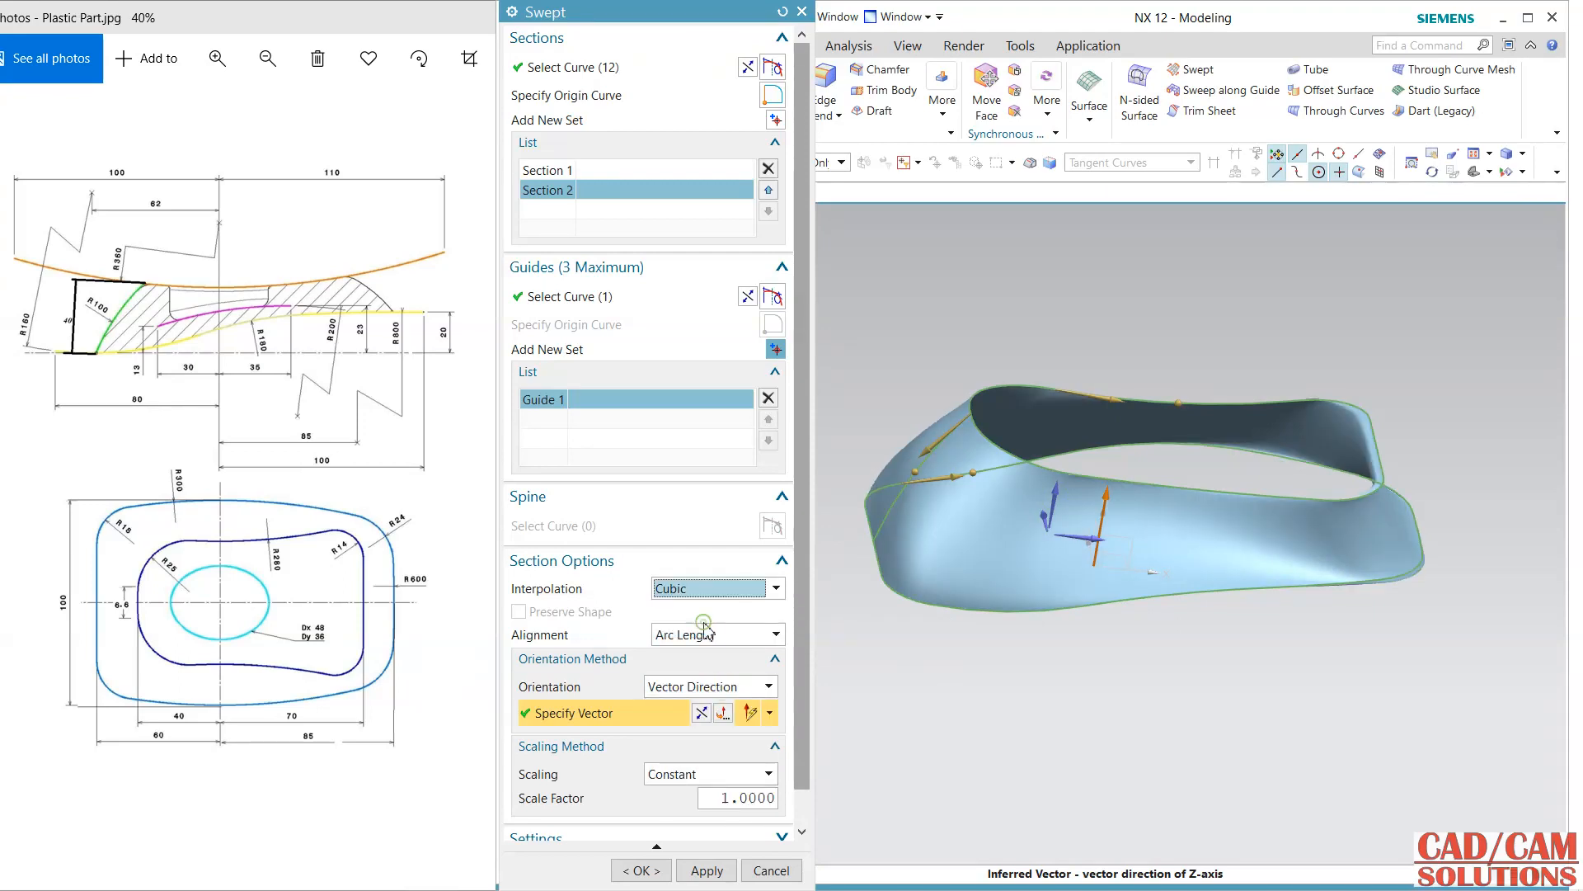
{"action": "left_click", "coordinate": [711, 588]}
{"action": "left_click", "coordinate": [706, 612]}
Step: Set the section alignment to By Points and move the inner section's second alignment point to about 28.8 % along the loop
{"action": "left_click", "coordinate": [709, 635]}
{"action": "left_click", "coordinate": [680, 692]}
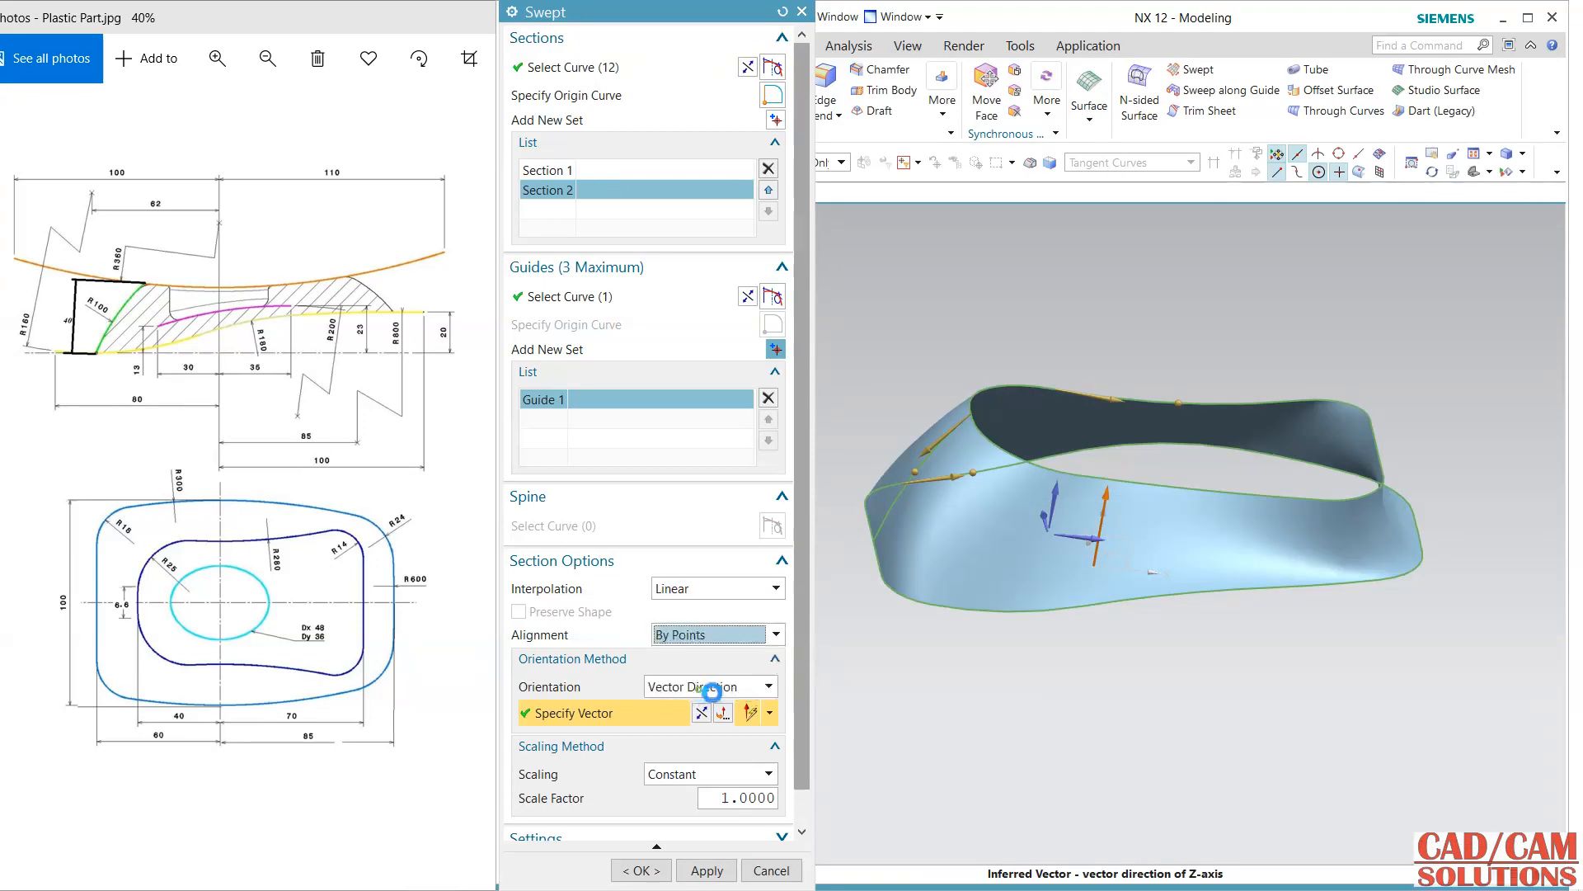
{"action": "middle_click_drag", "start_coordinate": [1096, 664], "coordinate": [1056, 739]}
{"action": "left_click", "coordinate": [1358, 507]}
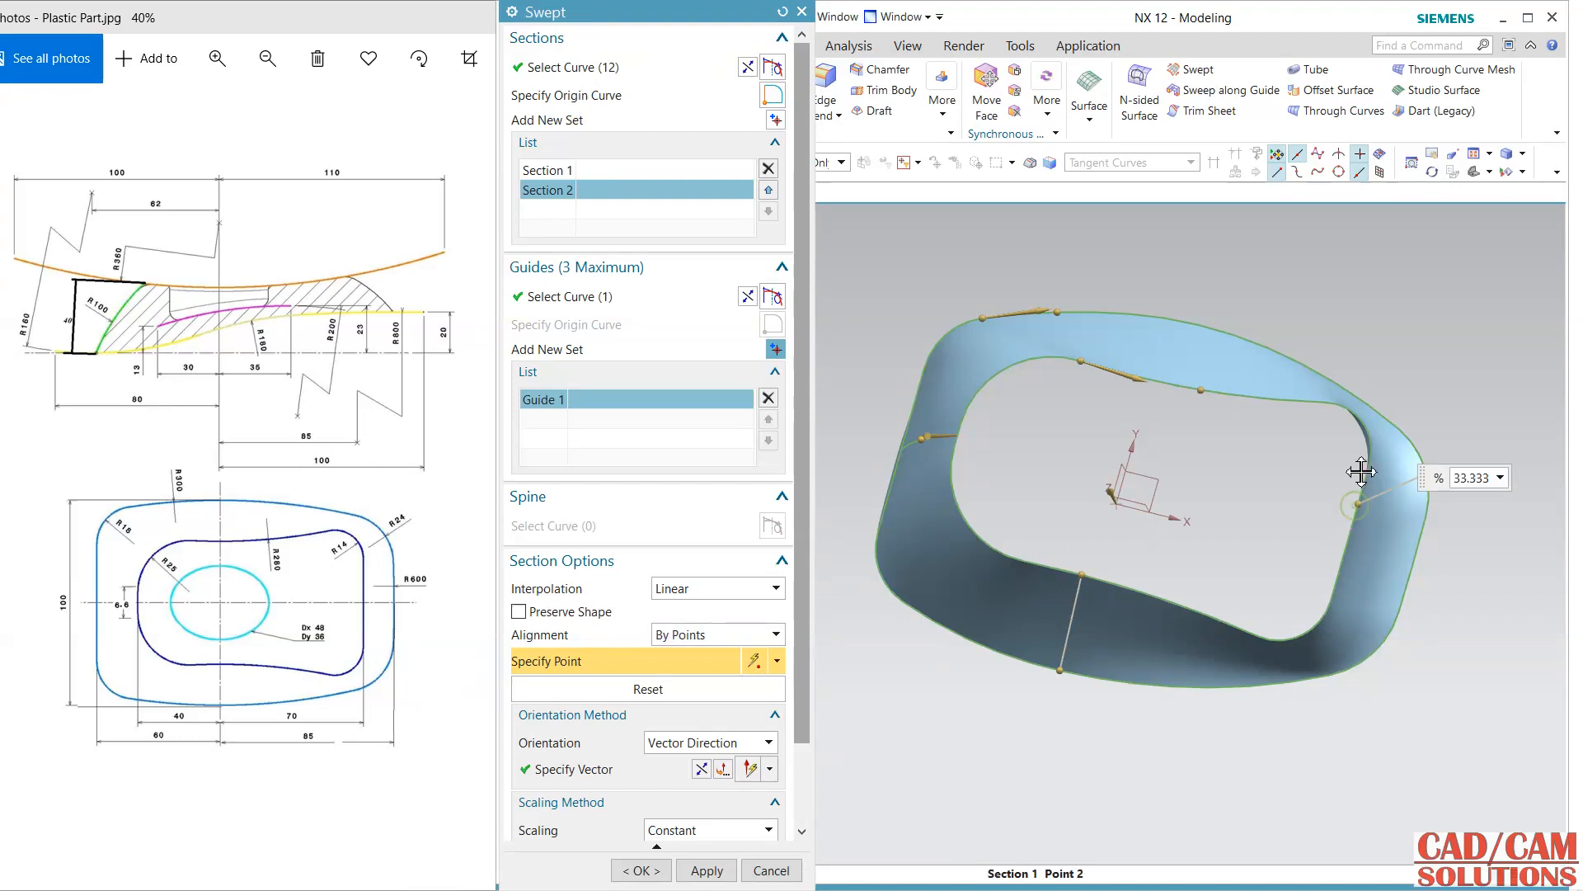
{"action": "left_click", "coordinate": [1375, 452]}
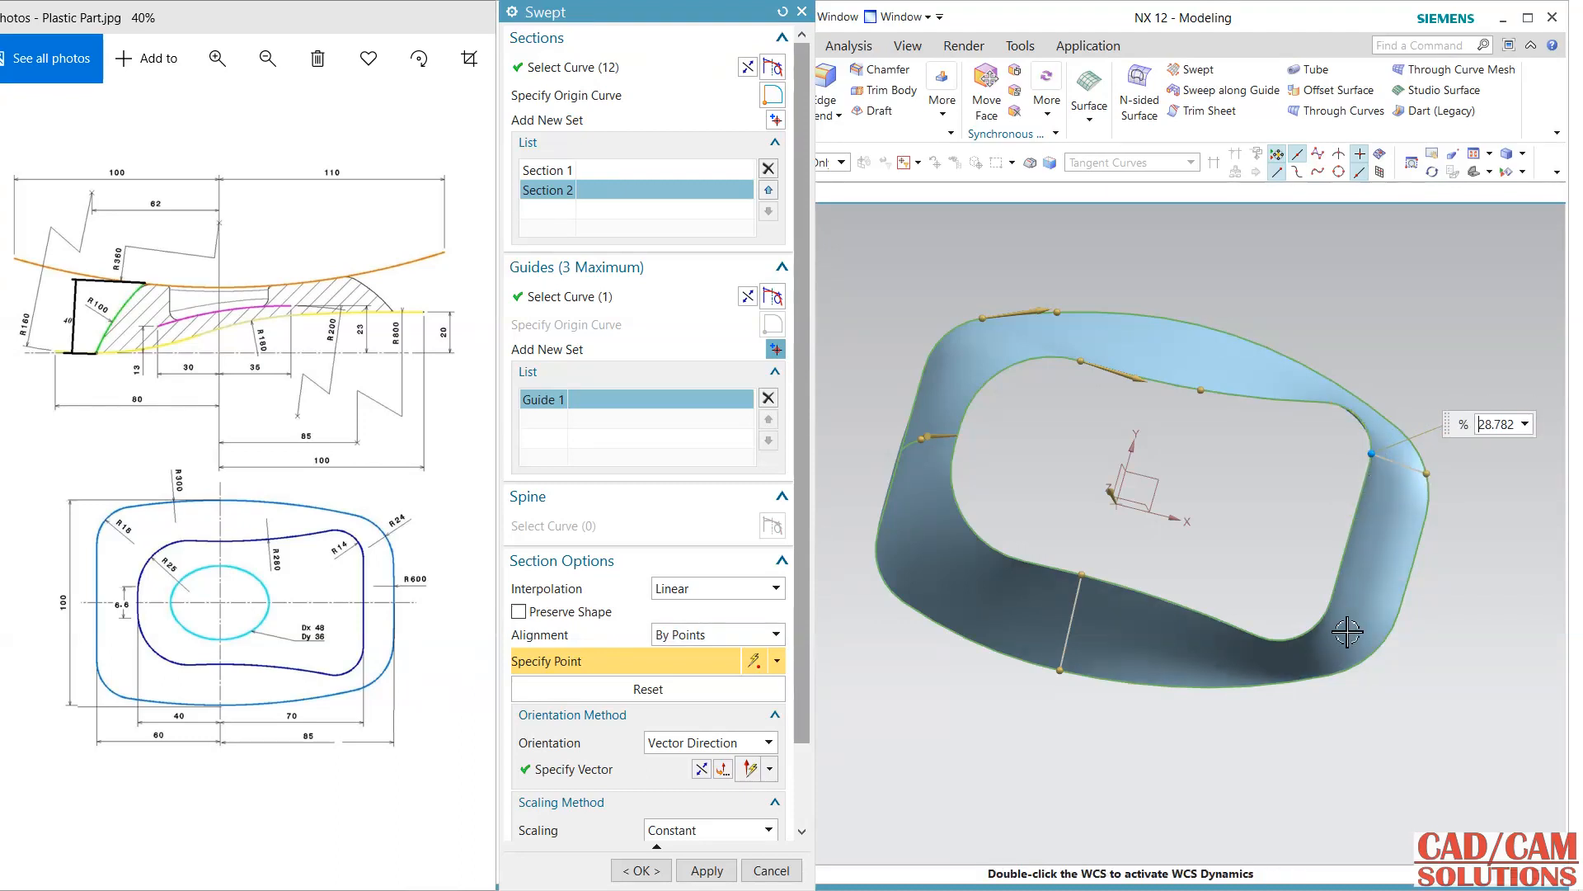
{"action": "mouse_move", "coordinate": [1363, 738]}
{"action": "middle_mouse_down"}
{"action": "mouse_move", "coordinate": [1366, 790]}
{"action": "mouse_move", "coordinate": [1371, 740]}
{"action": "middle_mouse_up"}
Step: Enable Preserve Shape and move the inner section's first alignment point to about 94 % along the loop
{"action": "left_click", "coordinate": [603, 614]}
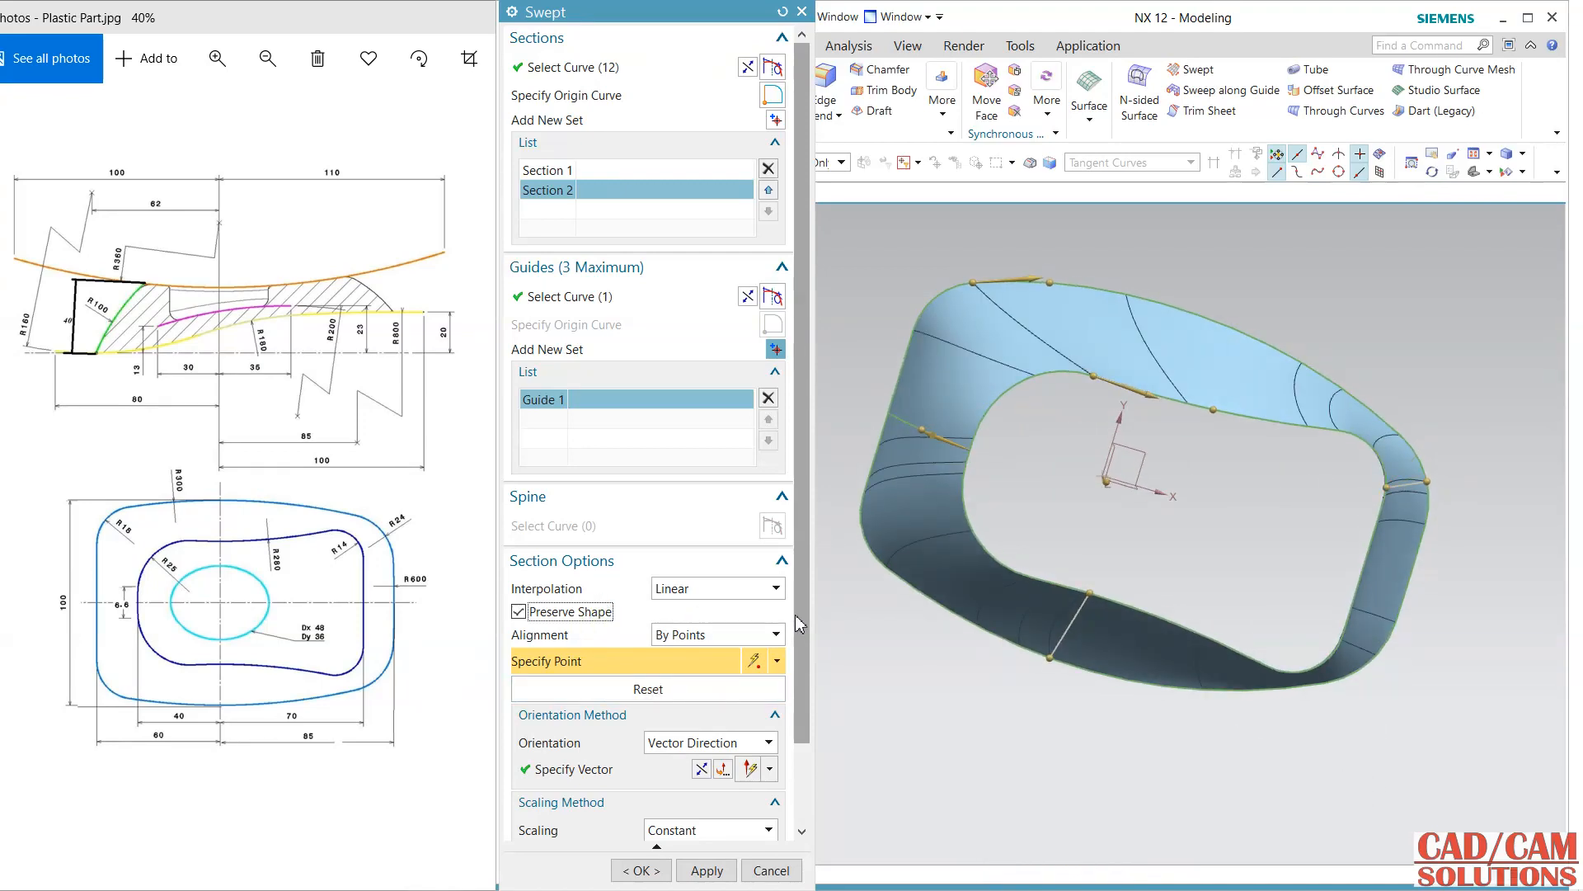
{"action": "left_click", "coordinate": [1062, 374]}
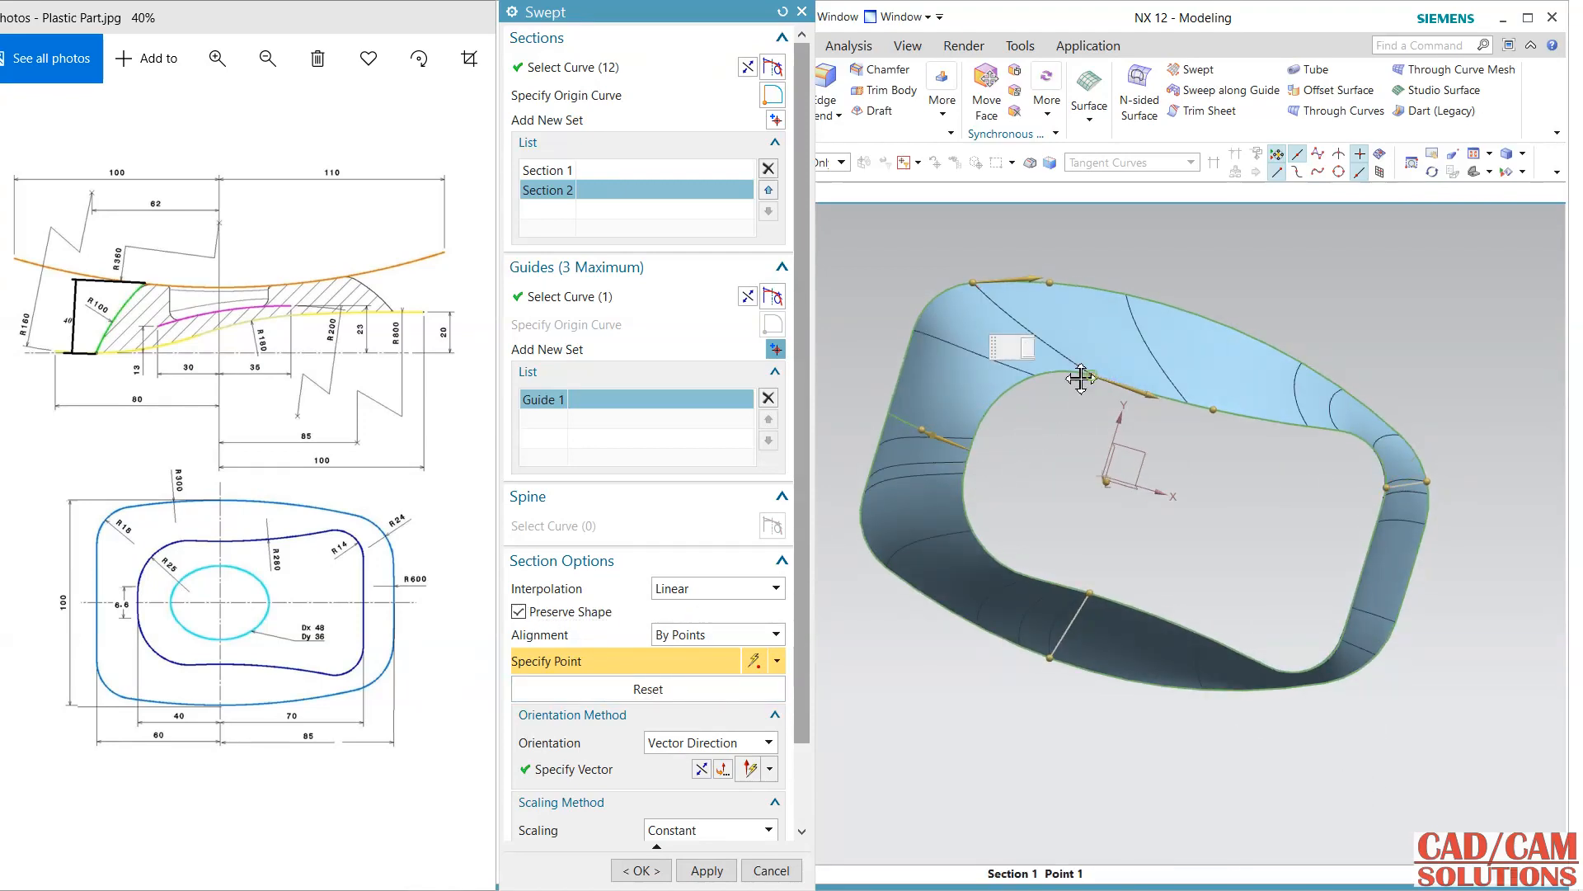
{"action": "left_click_drag", "start_coordinate": [1063, 374], "coordinate": [1026, 376]}
{"action": "middle_click_drag", "start_coordinate": [1062, 389], "coordinate": [1087, 429]}
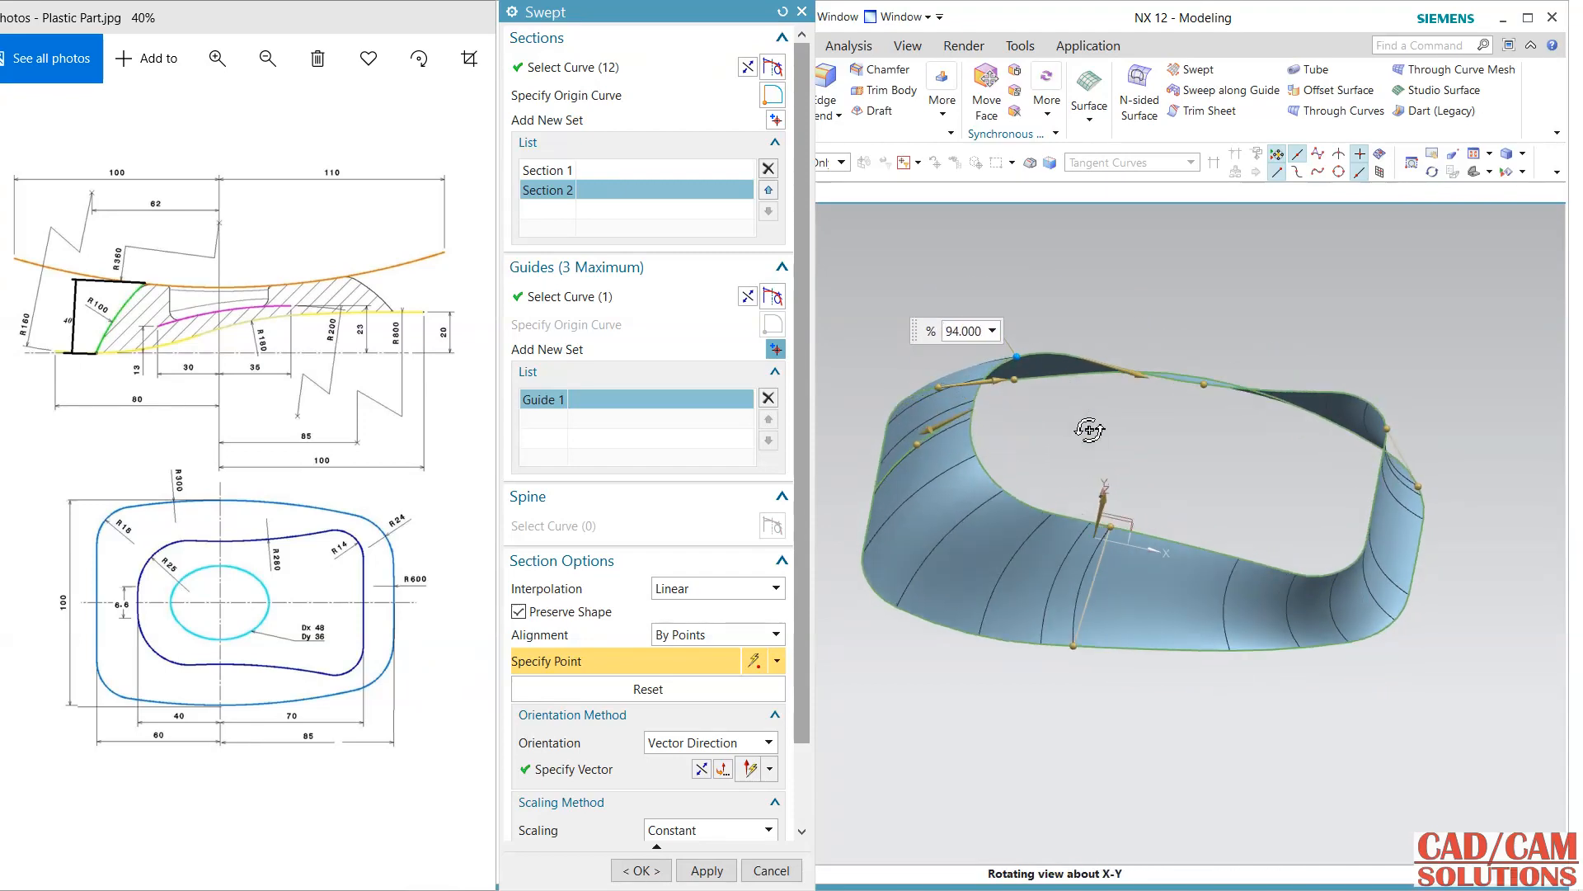
Step: Move the outer section's front alignment point to about 64.7 % and add two more alignment points near the right end, one at about 52.8 %
{"action": "left_click_drag", "start_coordinate": [1078, 647], "coordinate": [1105, 647]}
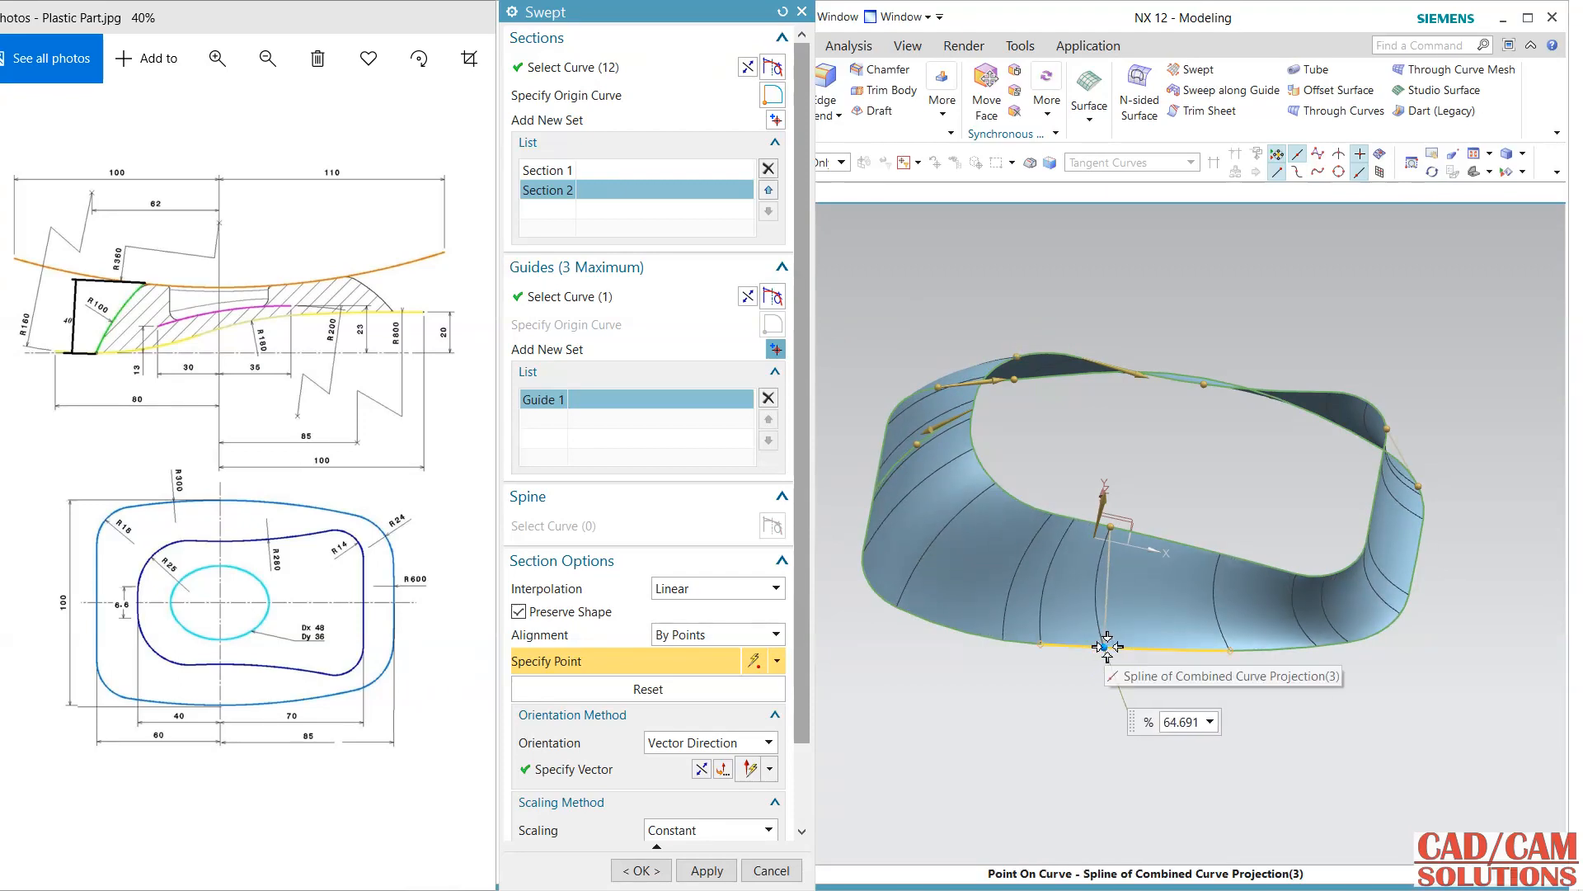
{"action": "left_click", "coordinate": [1287, 567]}
{"action": "left_click_drag", "start_coordinate": [1301, 650], "coordinate": [1292, 657]}
{"action": "middle_click_drag", "start_coordinate": [1357, 734], "coordinate": [1344, 711]}
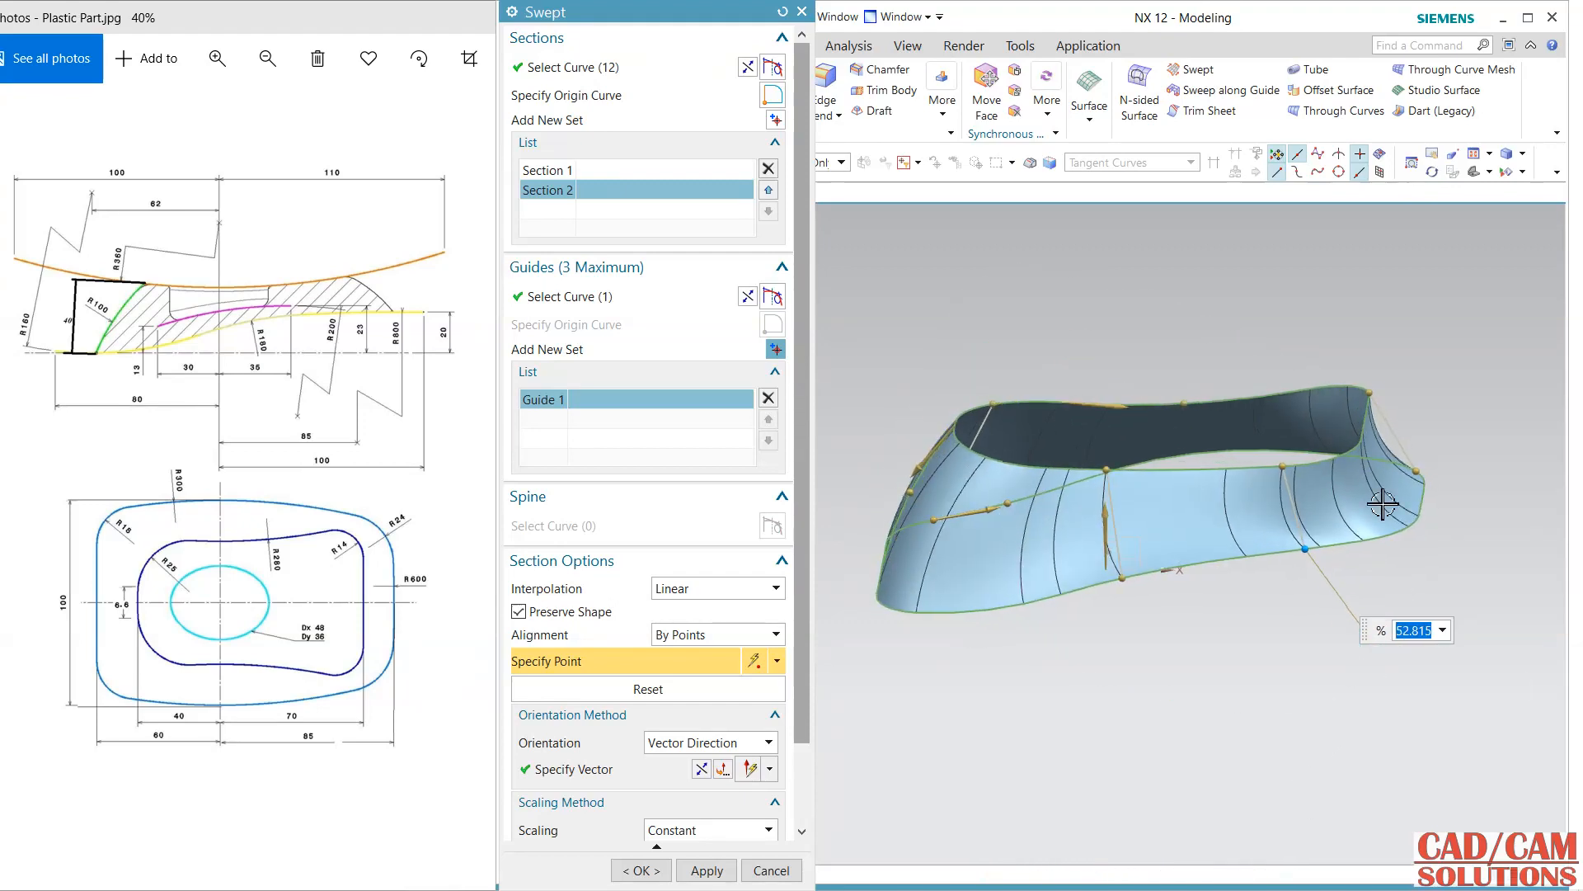
{"action": "left_click", "coordinate": [1371, 449]}
{"action": "middle_click_drag", "start_coordinate": [1195, 647], "coordinate": [1277, 707]}
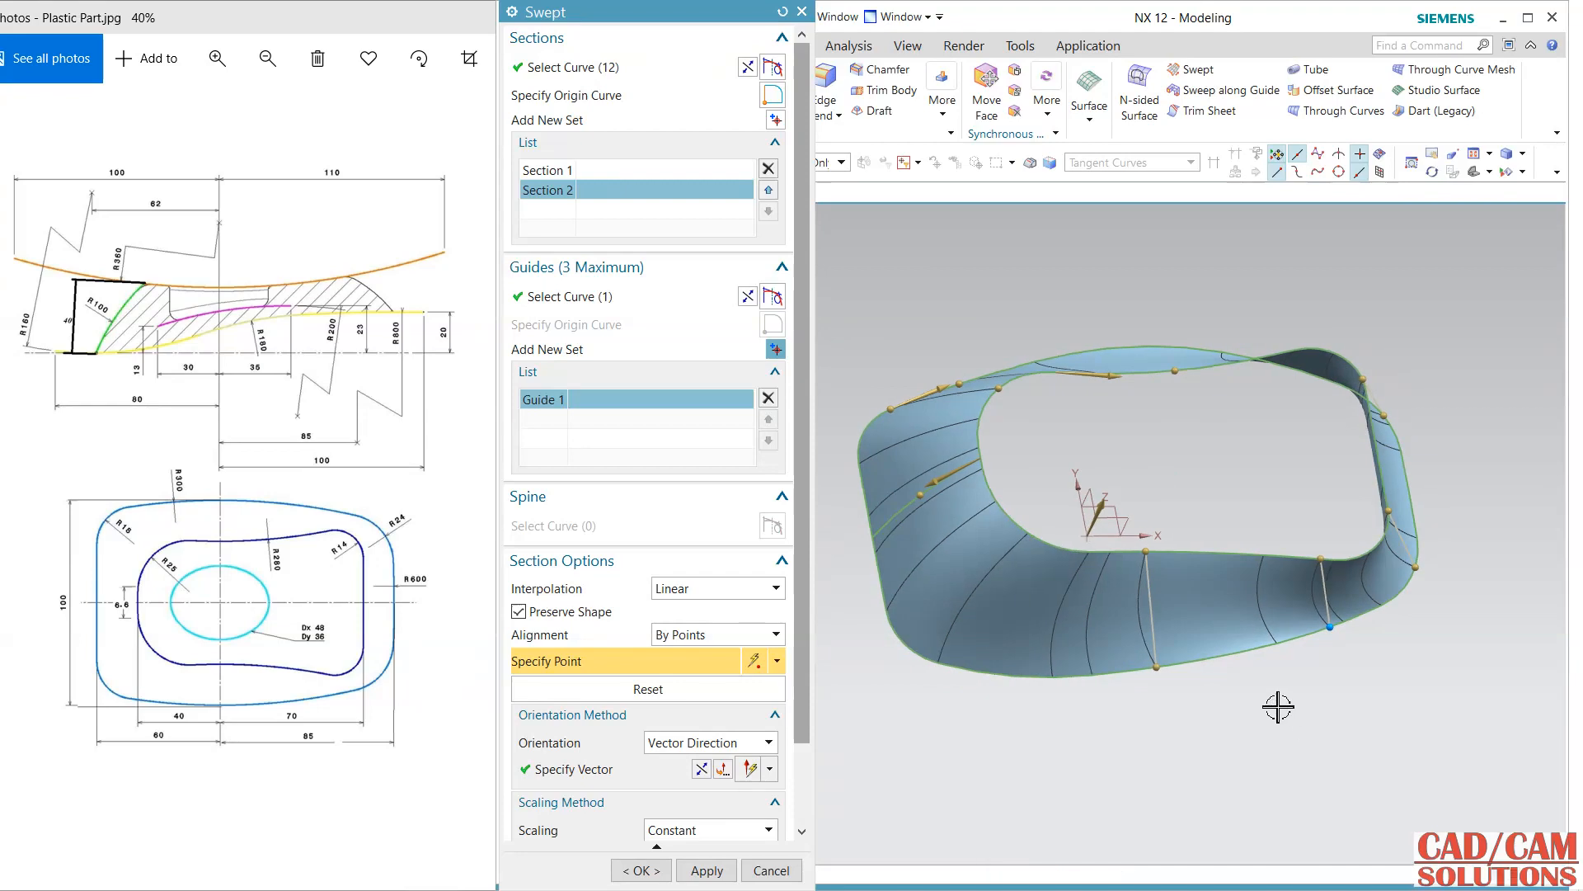
Step: Try the Face Normals, Fixed and Vector Direction orientation methods on the sweep preview
{"action": "scroll", "coordinate": [775, 738], "scroll_direction": "down", "scroll_amount": 2}
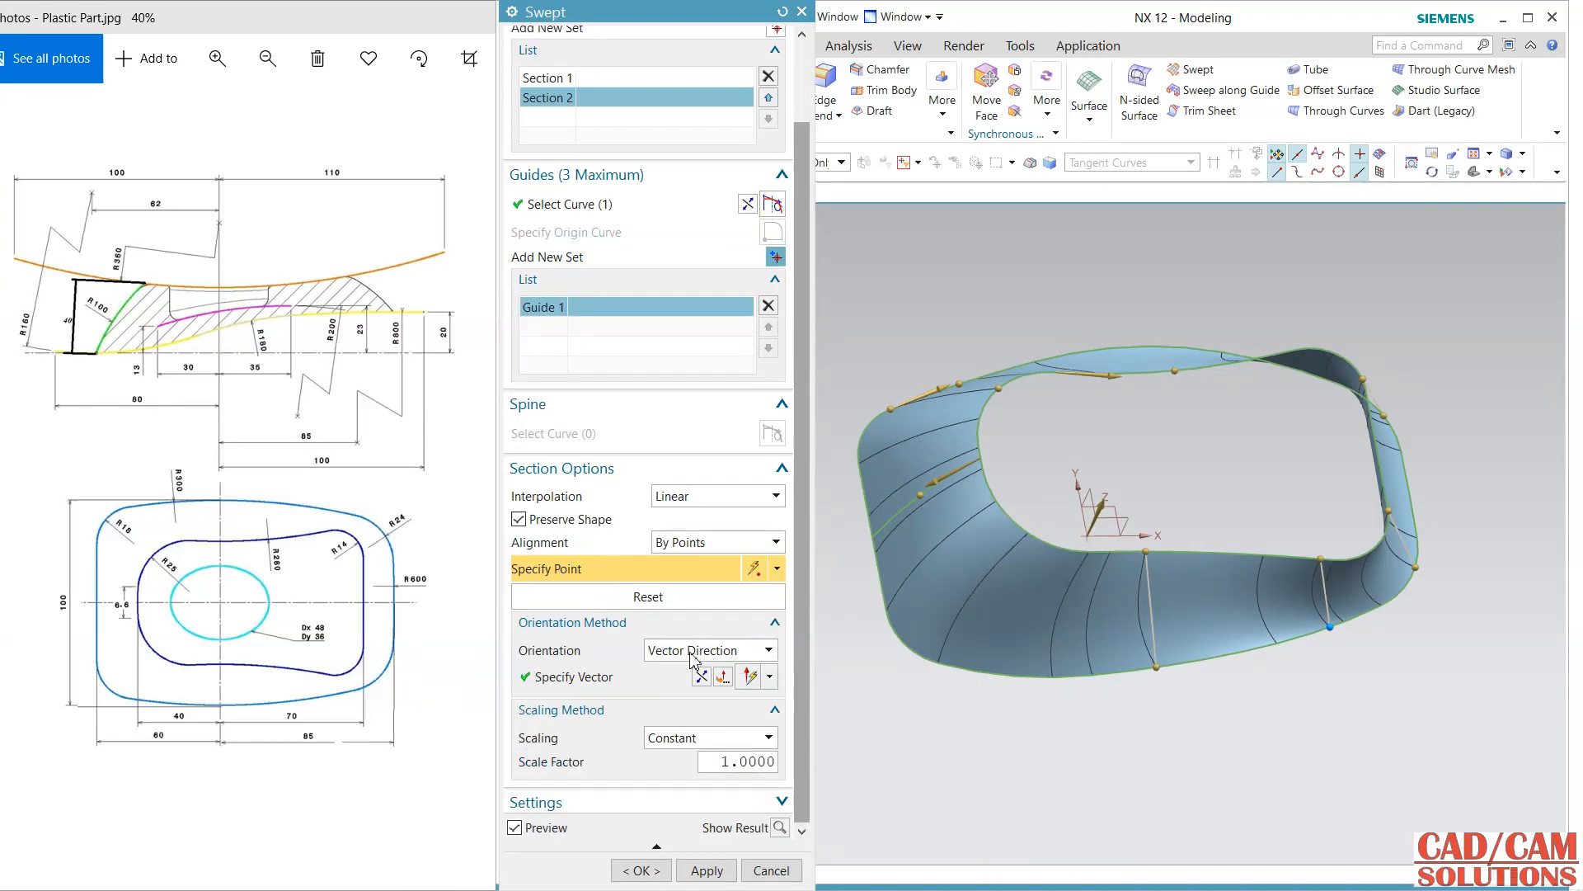
{"action": "left_click", "coordinate": [691, 651]}
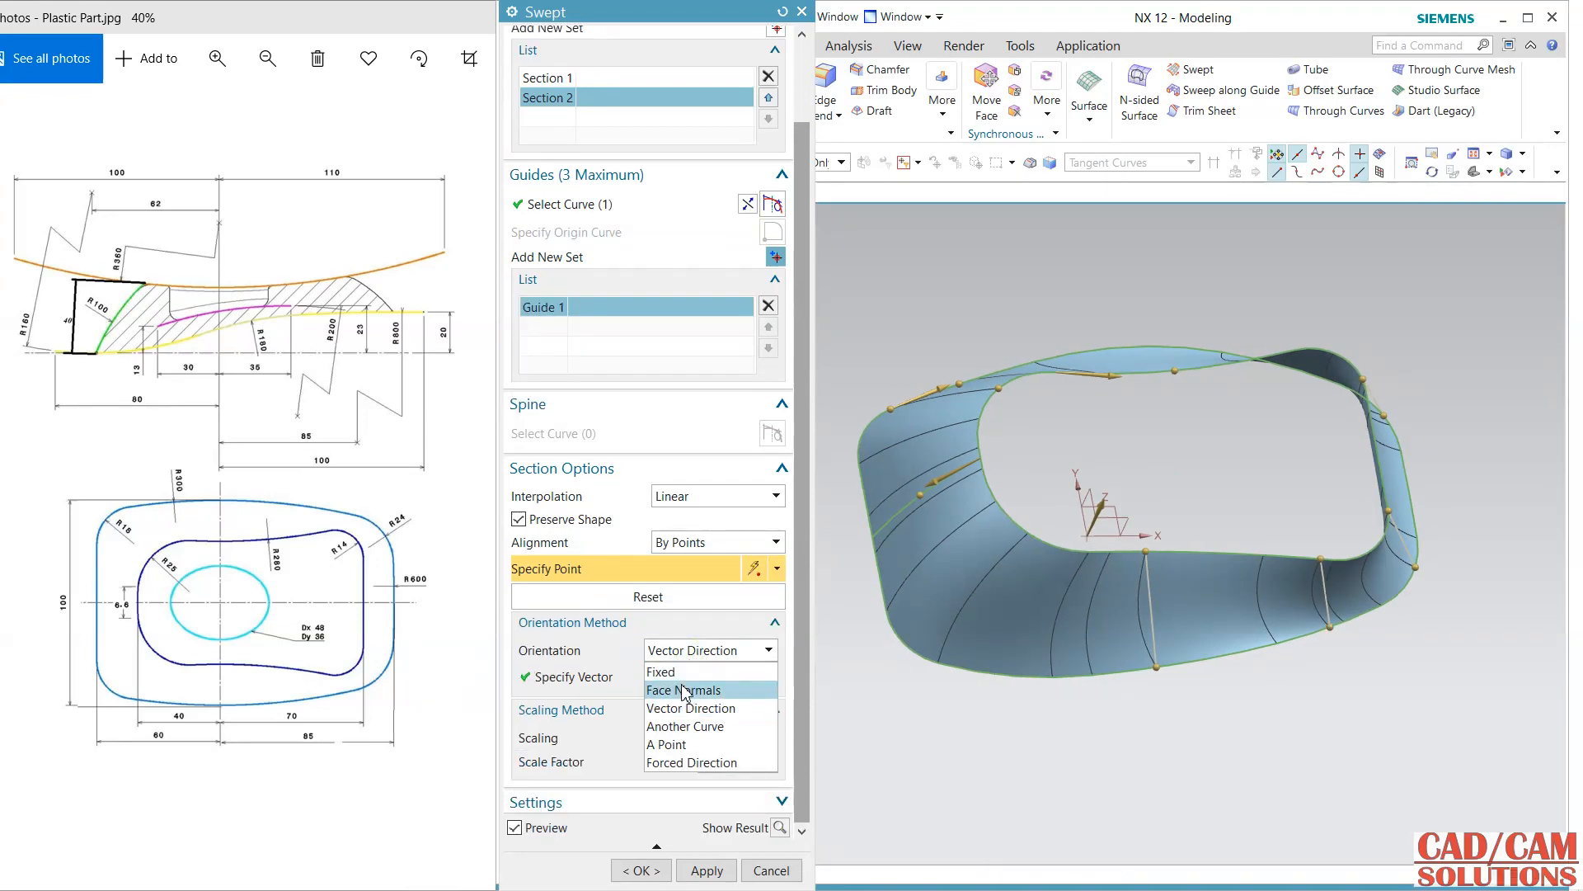
{"action": "left_click", "coordinate": [683, 690]}
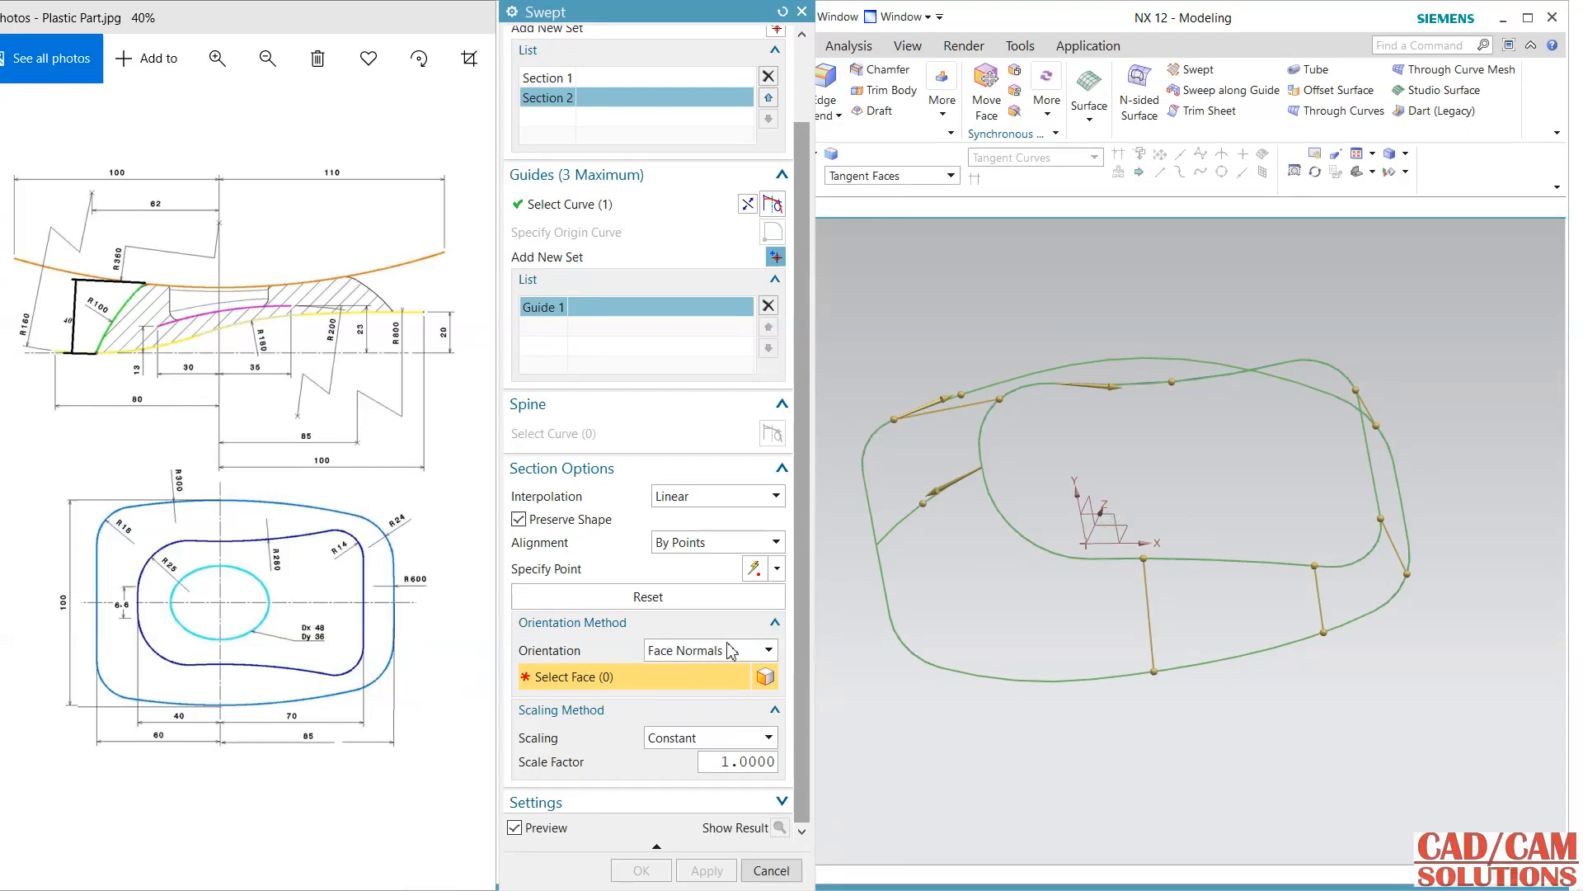
{"action": "left_click", "coordinate": [730, 651]}
{"action": "left_click", "coordinate": [711, 672]}
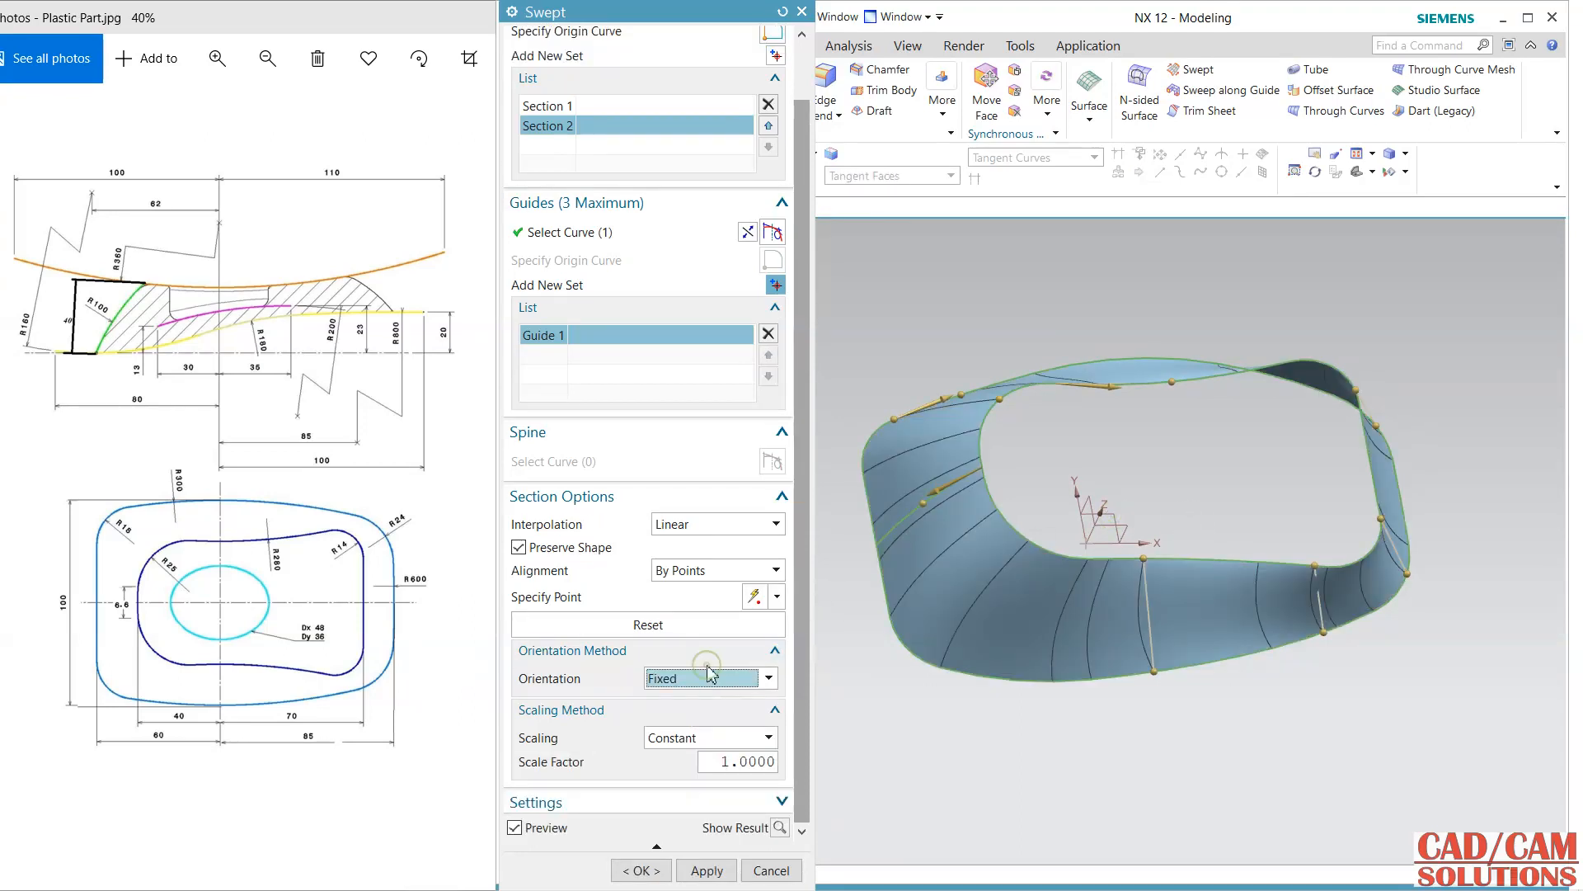
{"action": "left_click", "coordinate": [711, 674]}
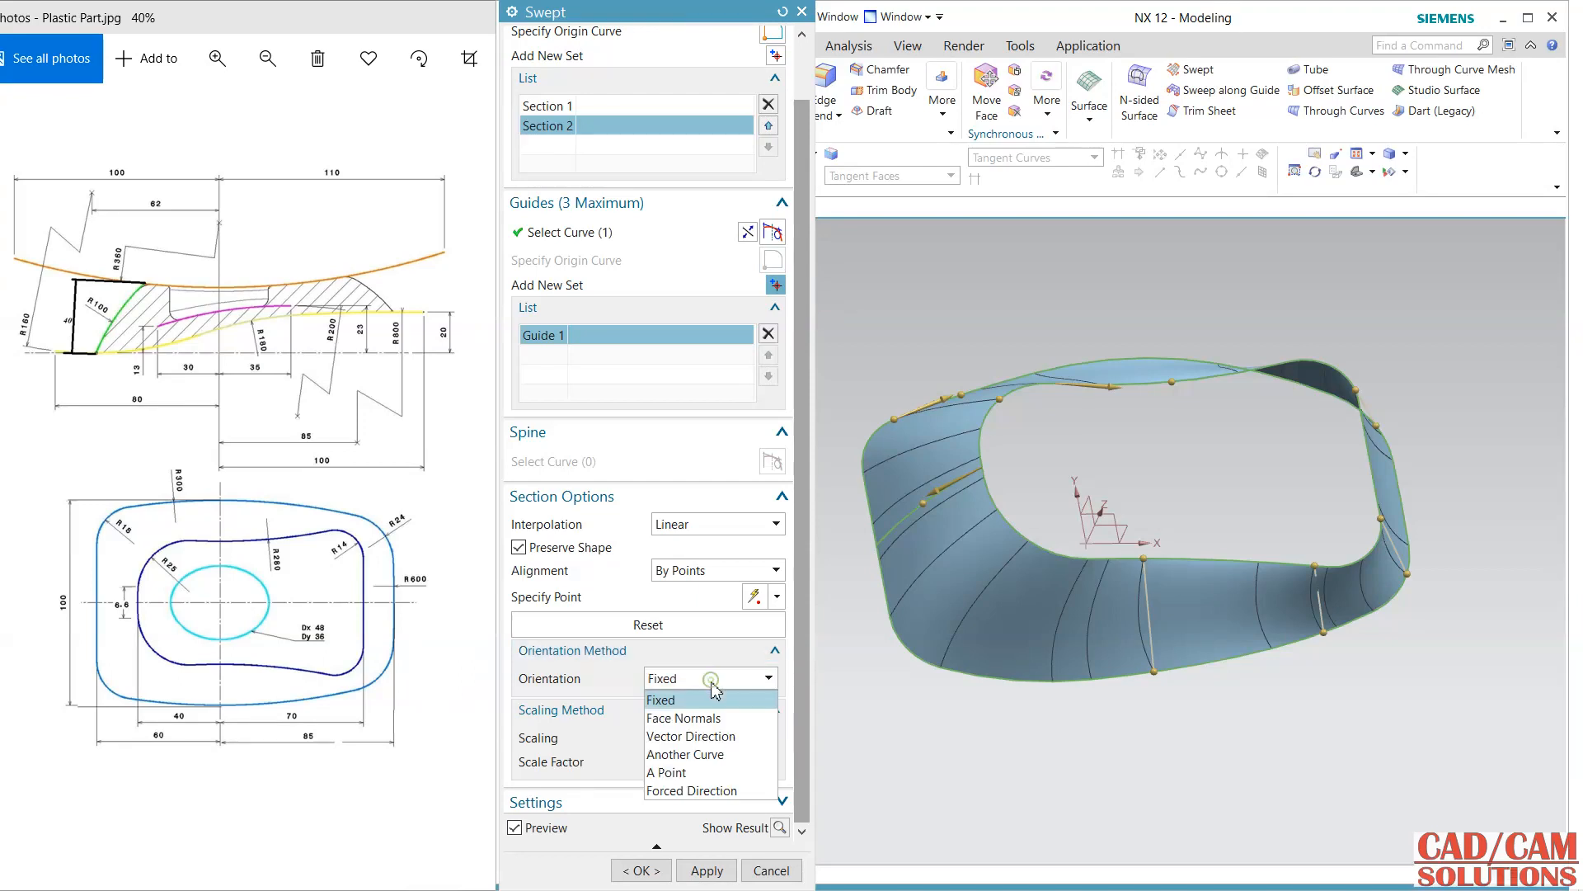
{"action": "left_click", "coordinate": [707, 740]}
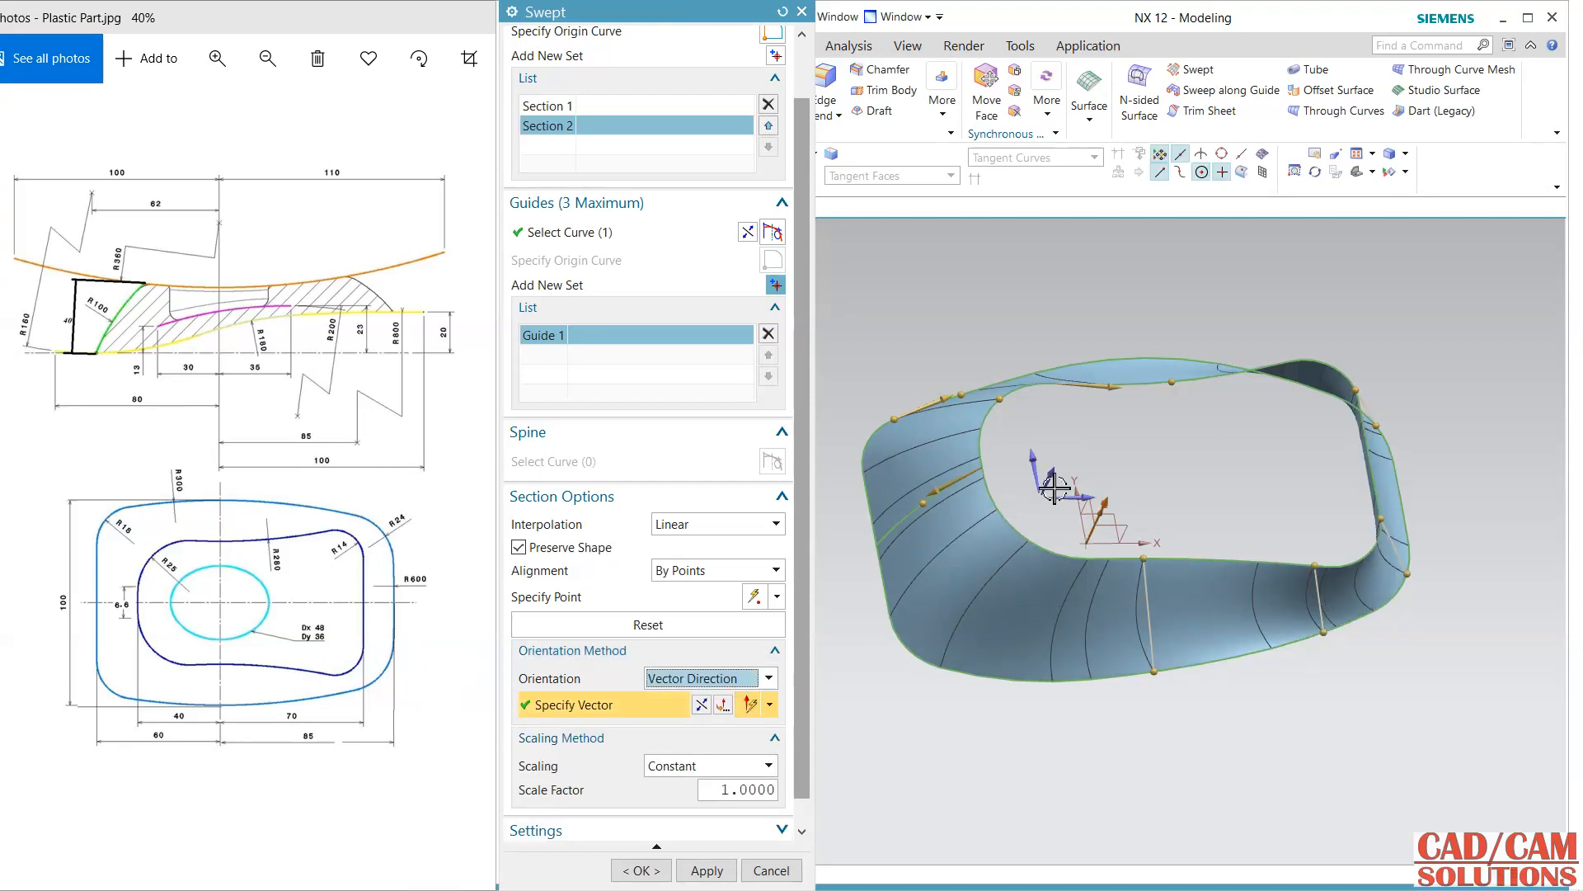
{"action": "middle_click_drag", "start_coordinate": [1199, 772], "coordinate": [1158, 718]}
Step: Set the sweep's orientation method to Fixed and create the swept side surface
{"action": "left_click", "coordinate": [676, 684]}
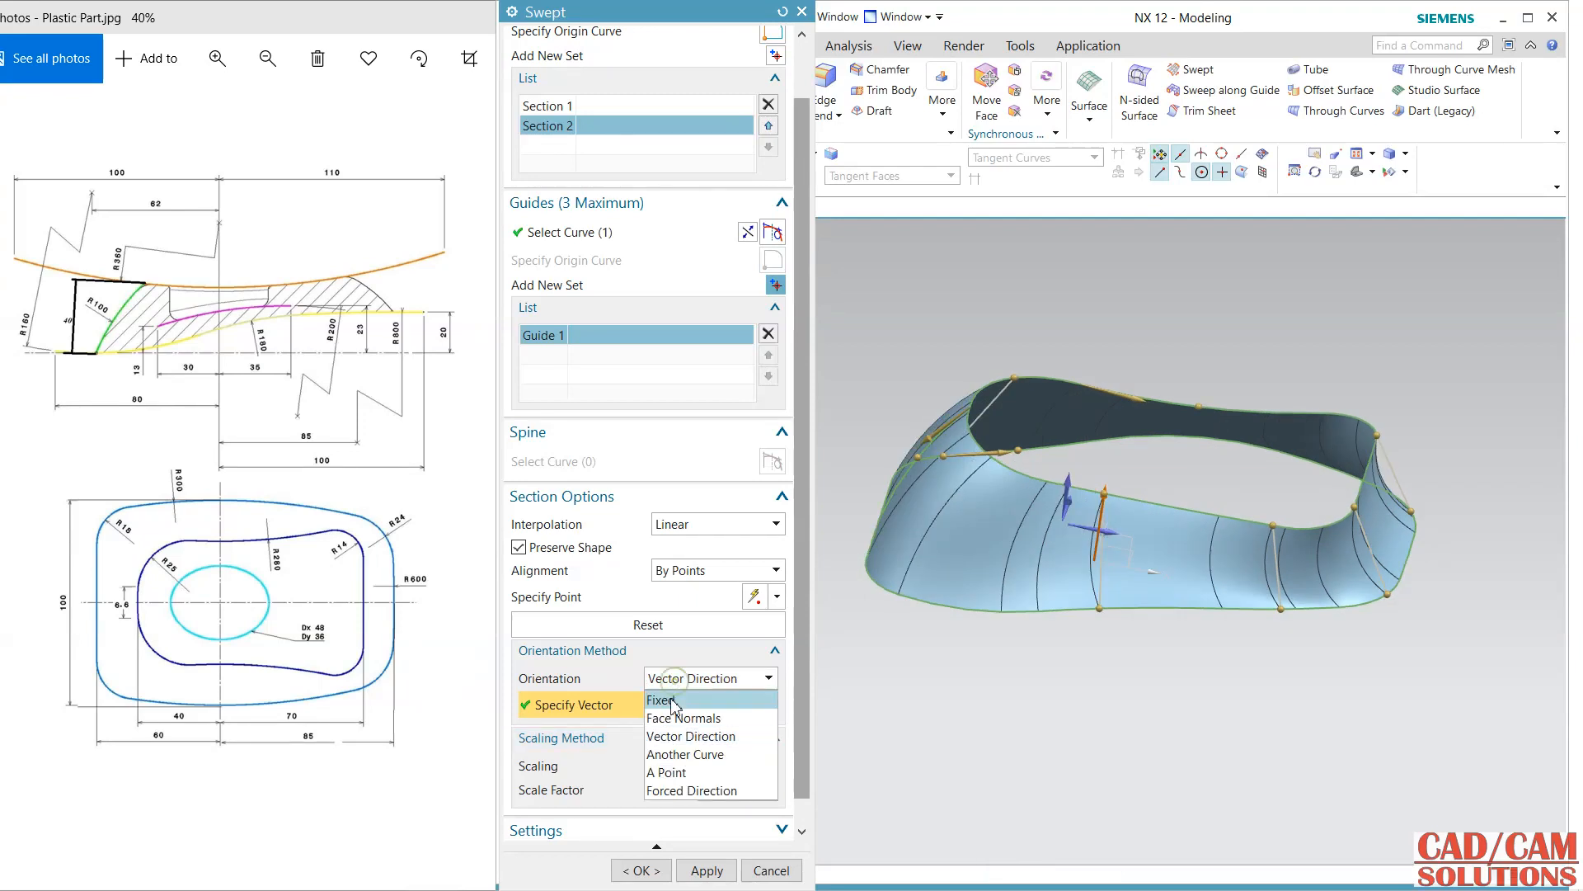
{"action": "left_click", "coordinate": [672, 700]}
{"action": "mouse_move", "coordinate": [986, 673]}
{"action": "middle_mouse_down"}
{"action": "mouse_move", "coordinate": [1003, 752]}
{"action": "mouse_move", "coordinate": [966, 697]}
{"action": "middle_mouse_up"}
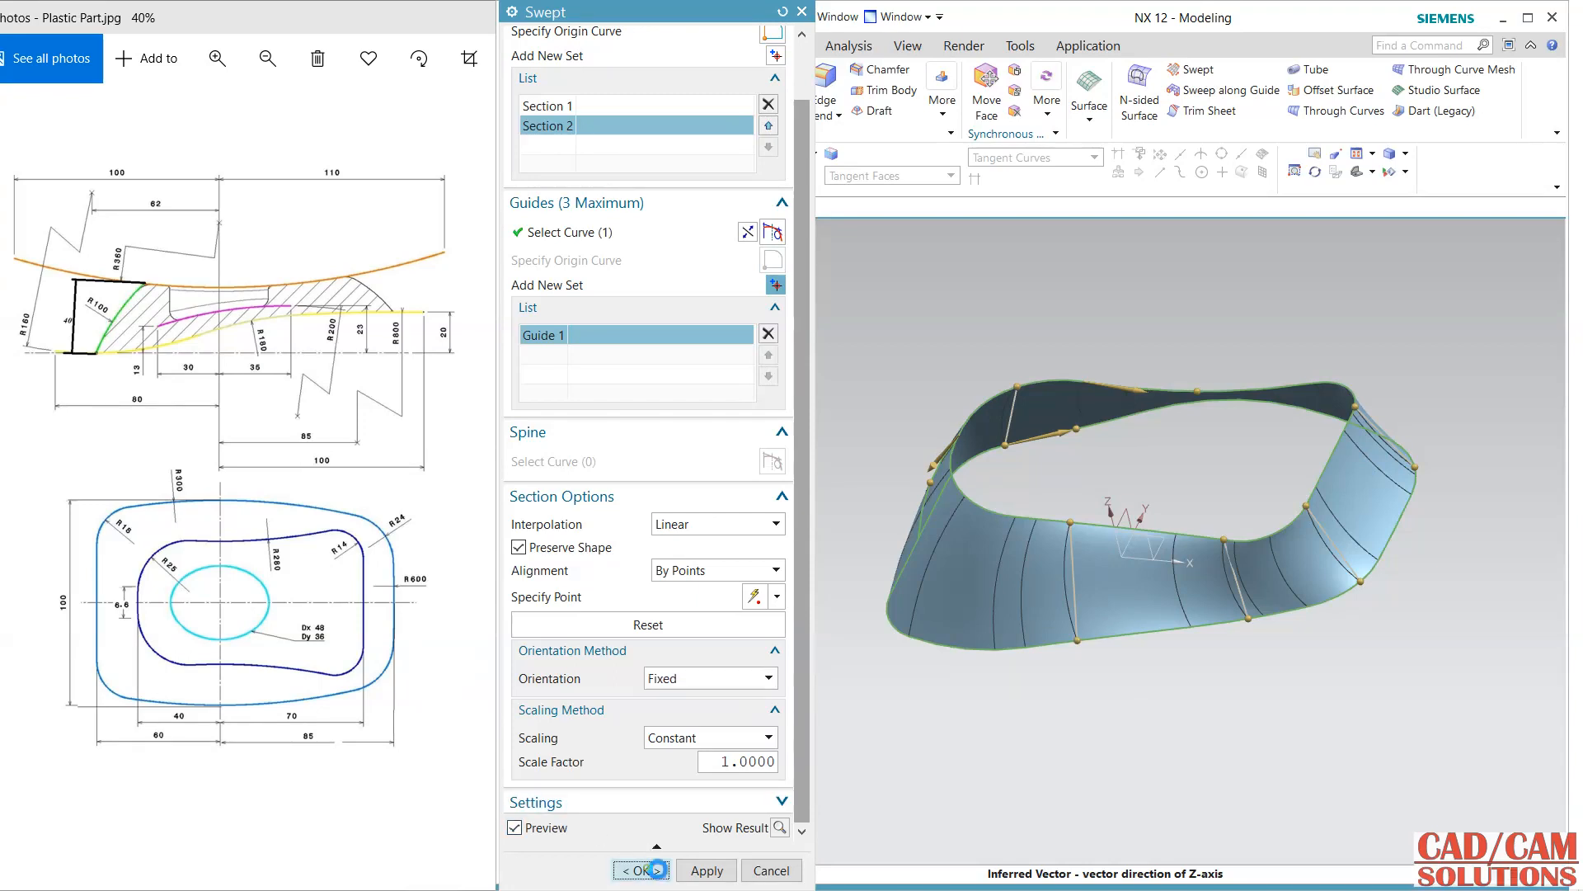
{"action": "left_click", "coordinate": [642, 870]}
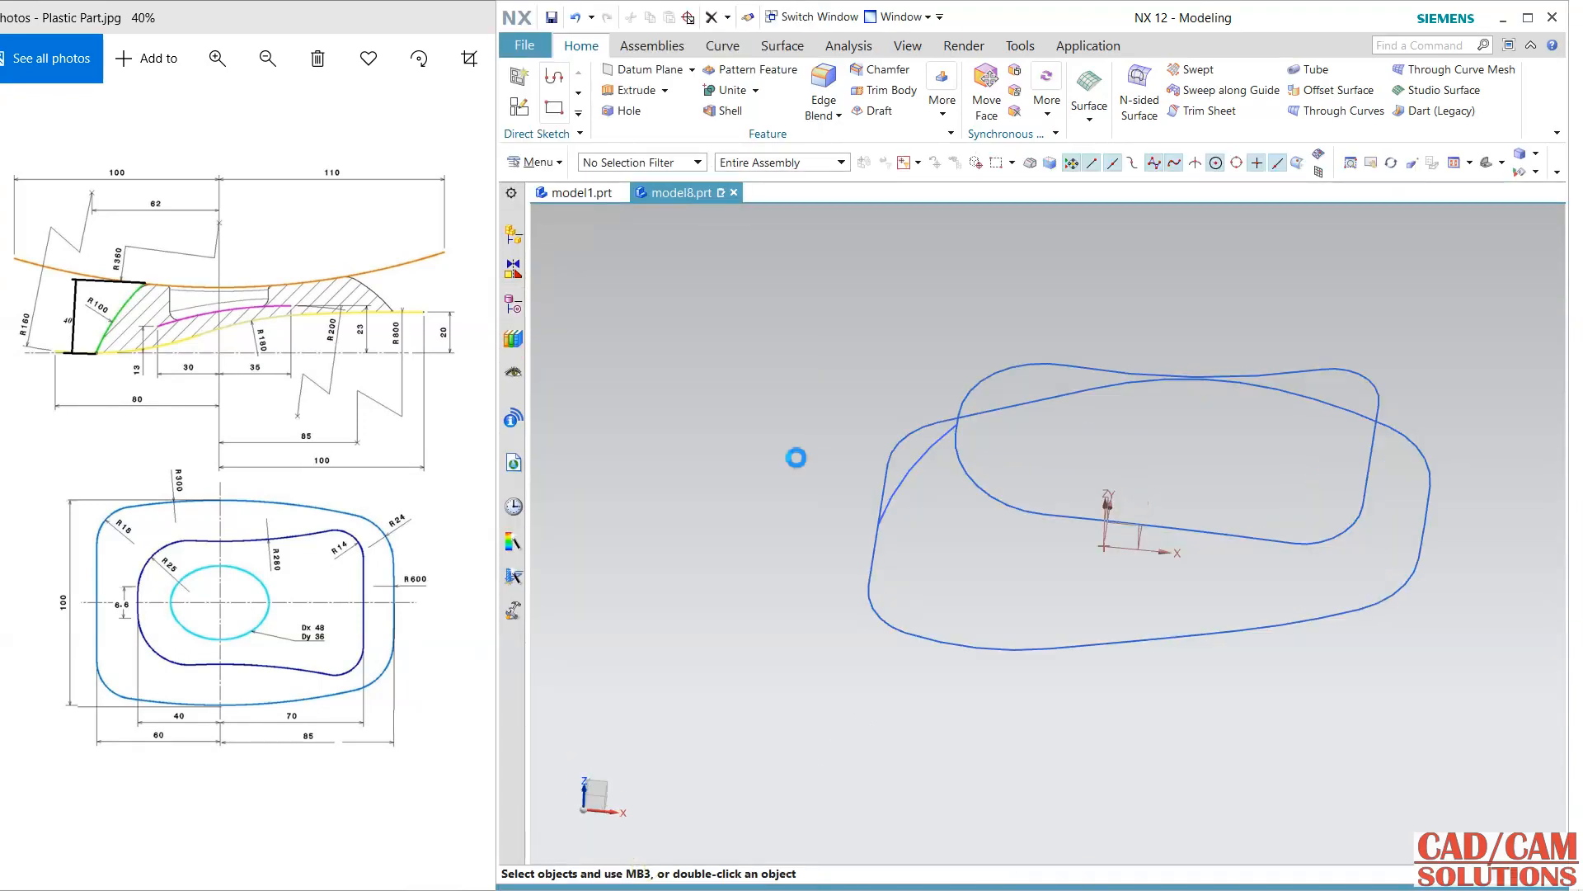
Step: Start a Swept surface using the side arc as the section and the upper inner loop as the first guide
{"action": "middle_click_drag", "start_coordinate": [794, 458], "coordinate": [796, 457]}
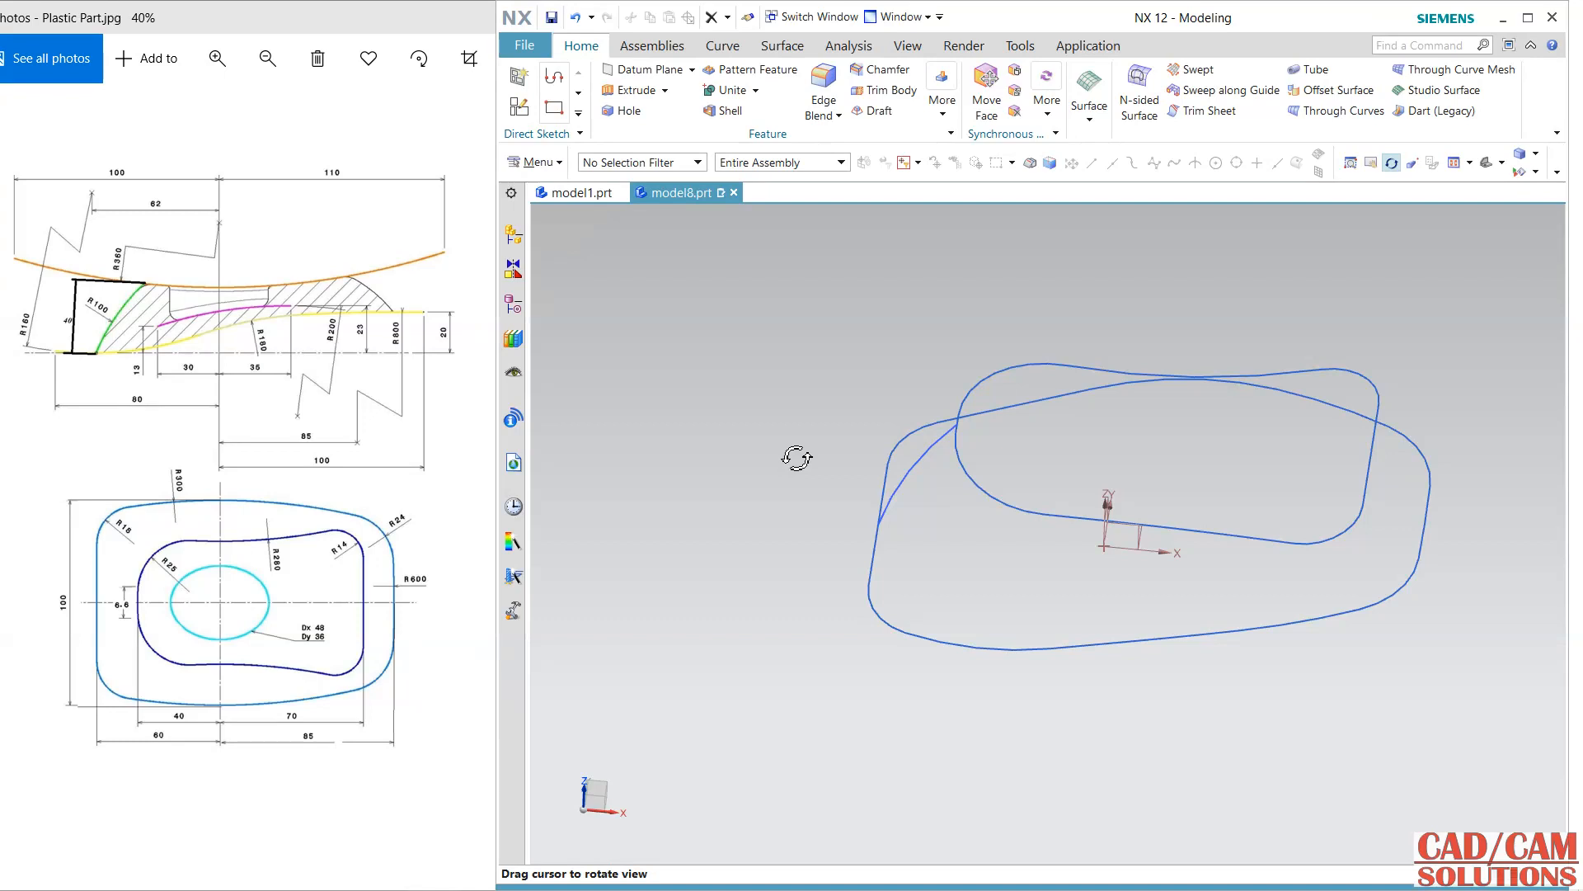
{"action": "left_click", "coordinate": [1195, 75]}
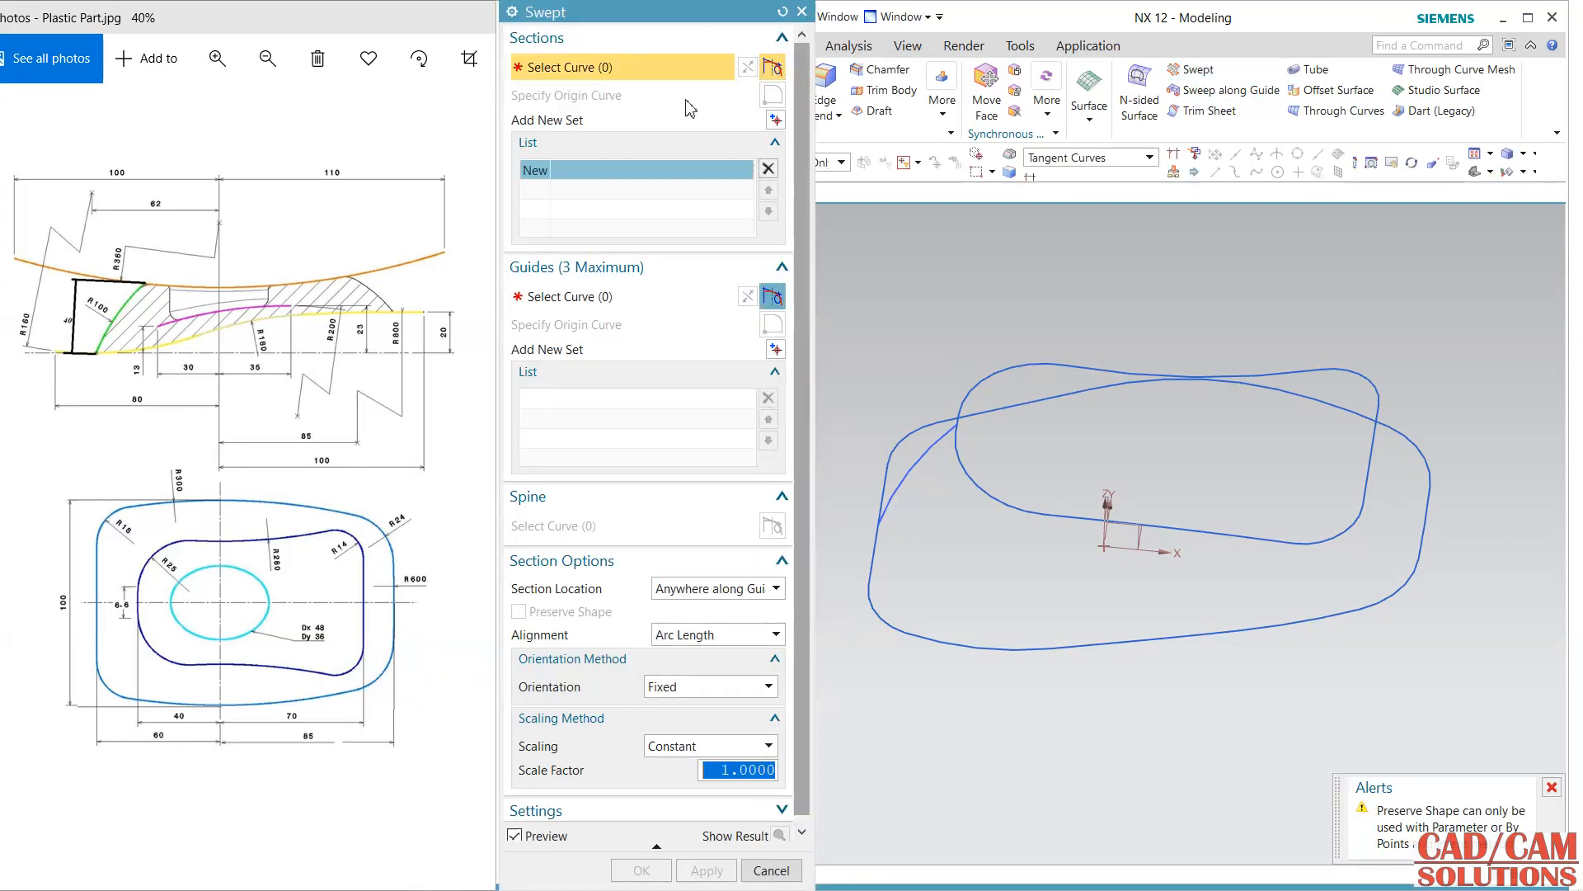
{"action": "left_click", "coordinate": [949, 433]}
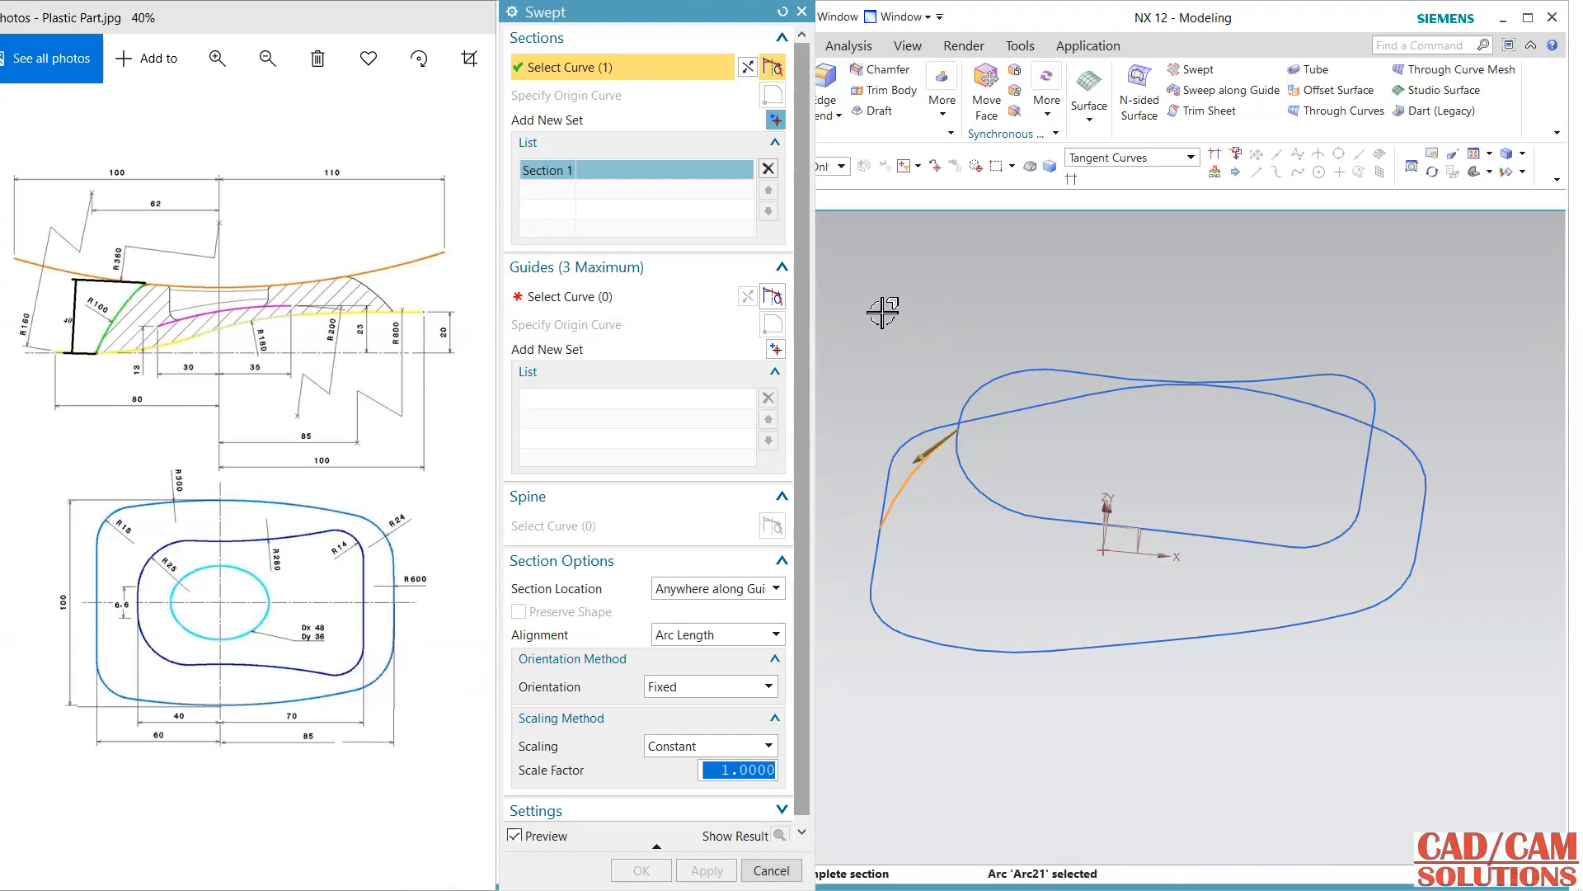
{"action": "left_click", "coordinate": [726, 302]}
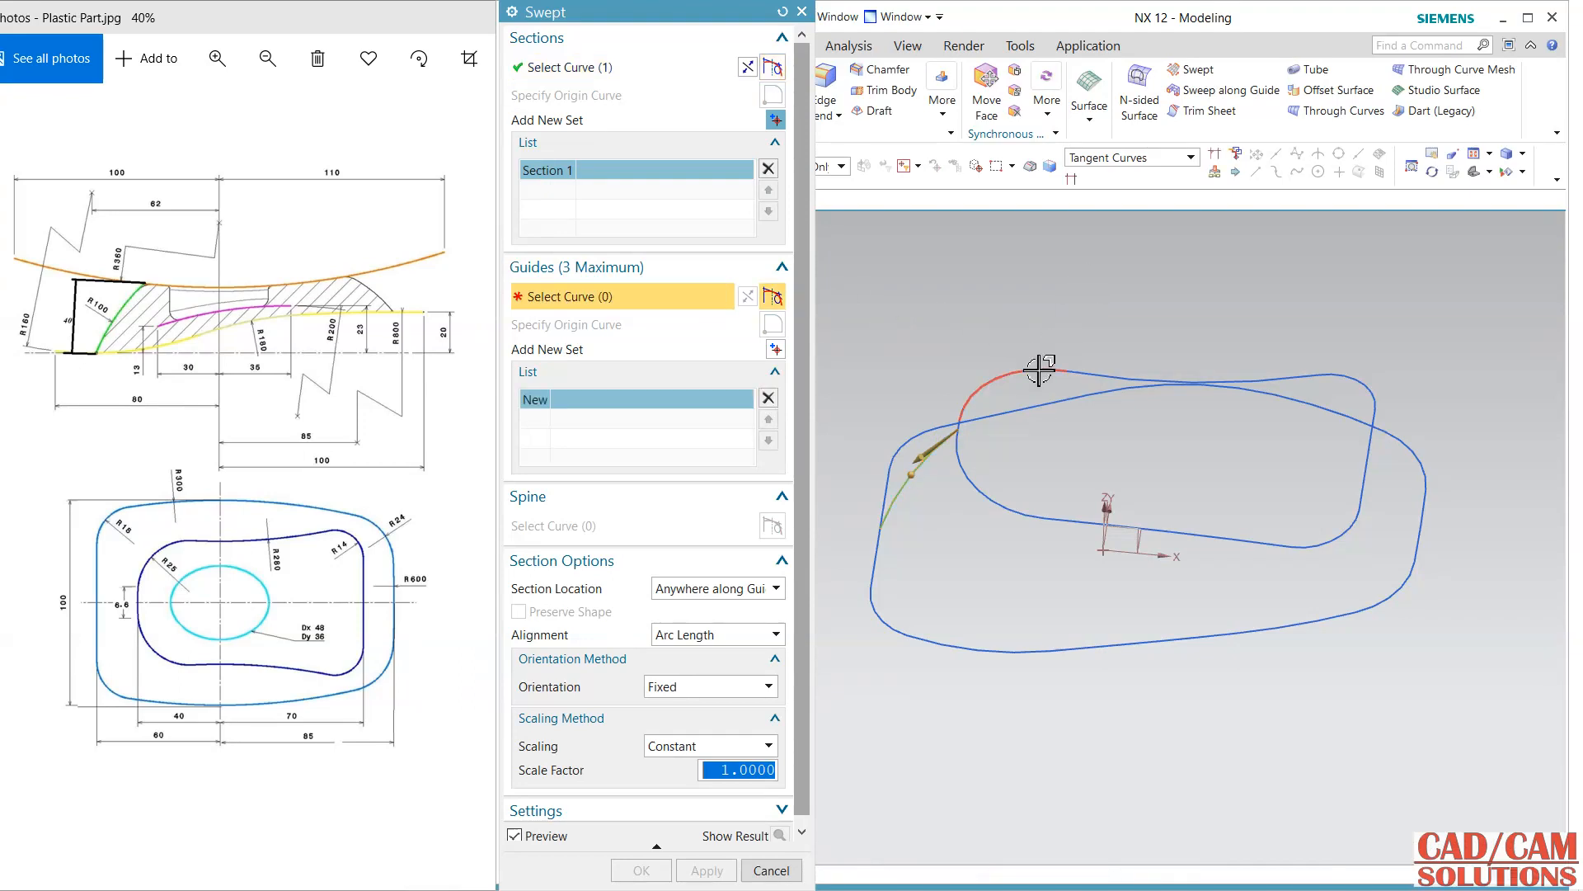
{"action": "left_click", "coordinate": [1087, 374]}
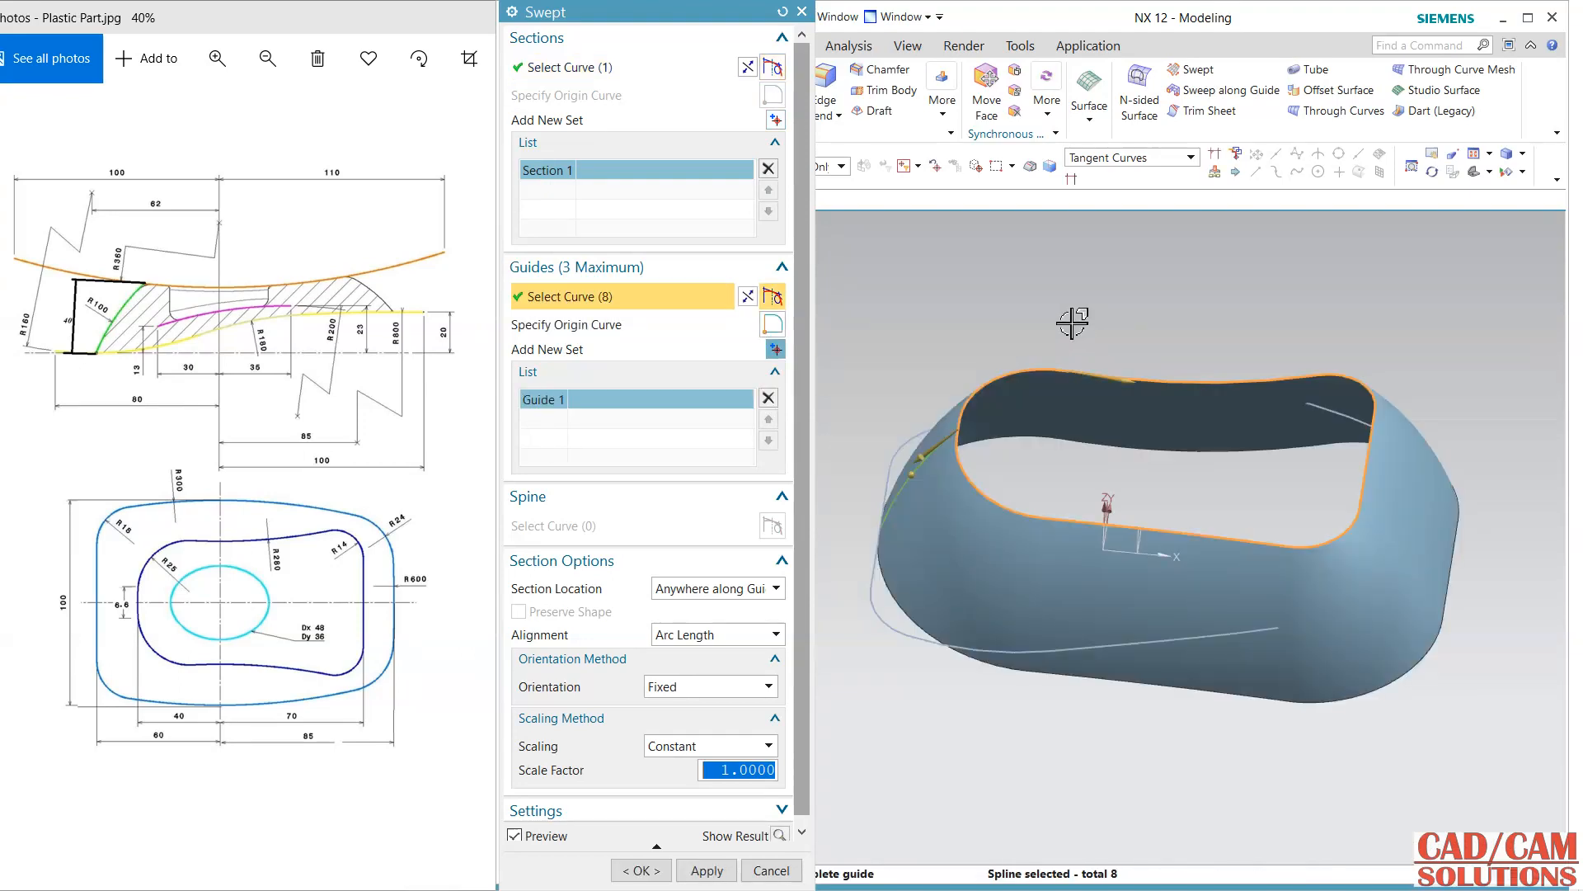
Step: Add the lower outer loop as the second guide and create the swept side surface
{"action": "left_click", "coordinate": [776, 349]}
{"action": "middle_click_drag", "start_coordinate": [1007, 449], "coordinate": [1054, 388]}
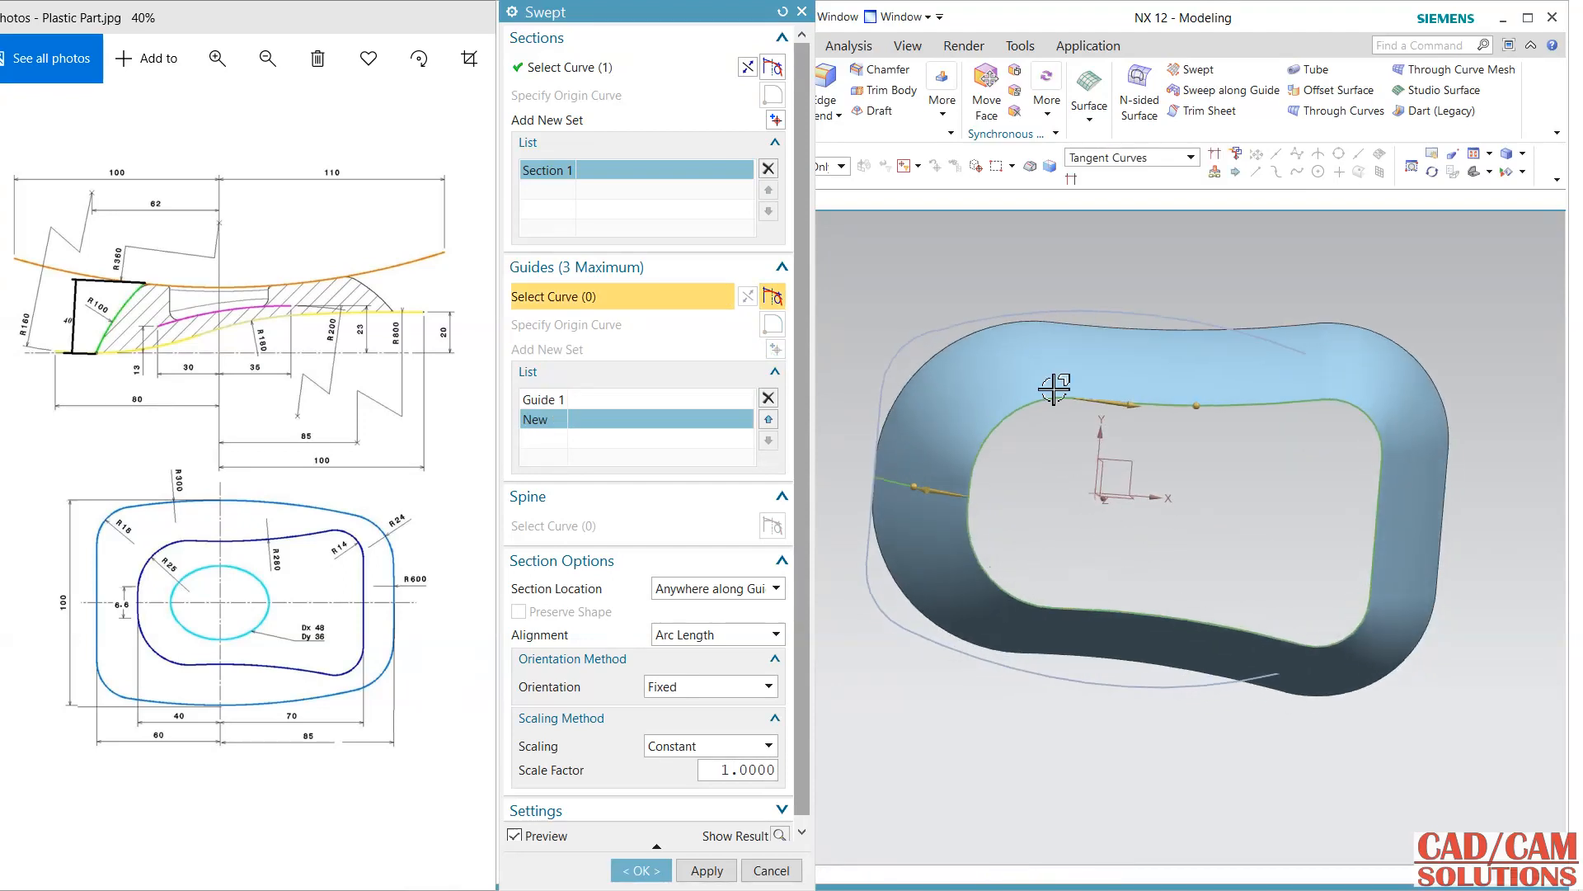
{"action": "left_click", "coordinate": [1072, 311]}
{"action": "middle_click_drag", "start_coordinate": [1149, 519], "coordinate": [1184, 440]}
{"action": "left_click", "coordinate": [623, 795]}
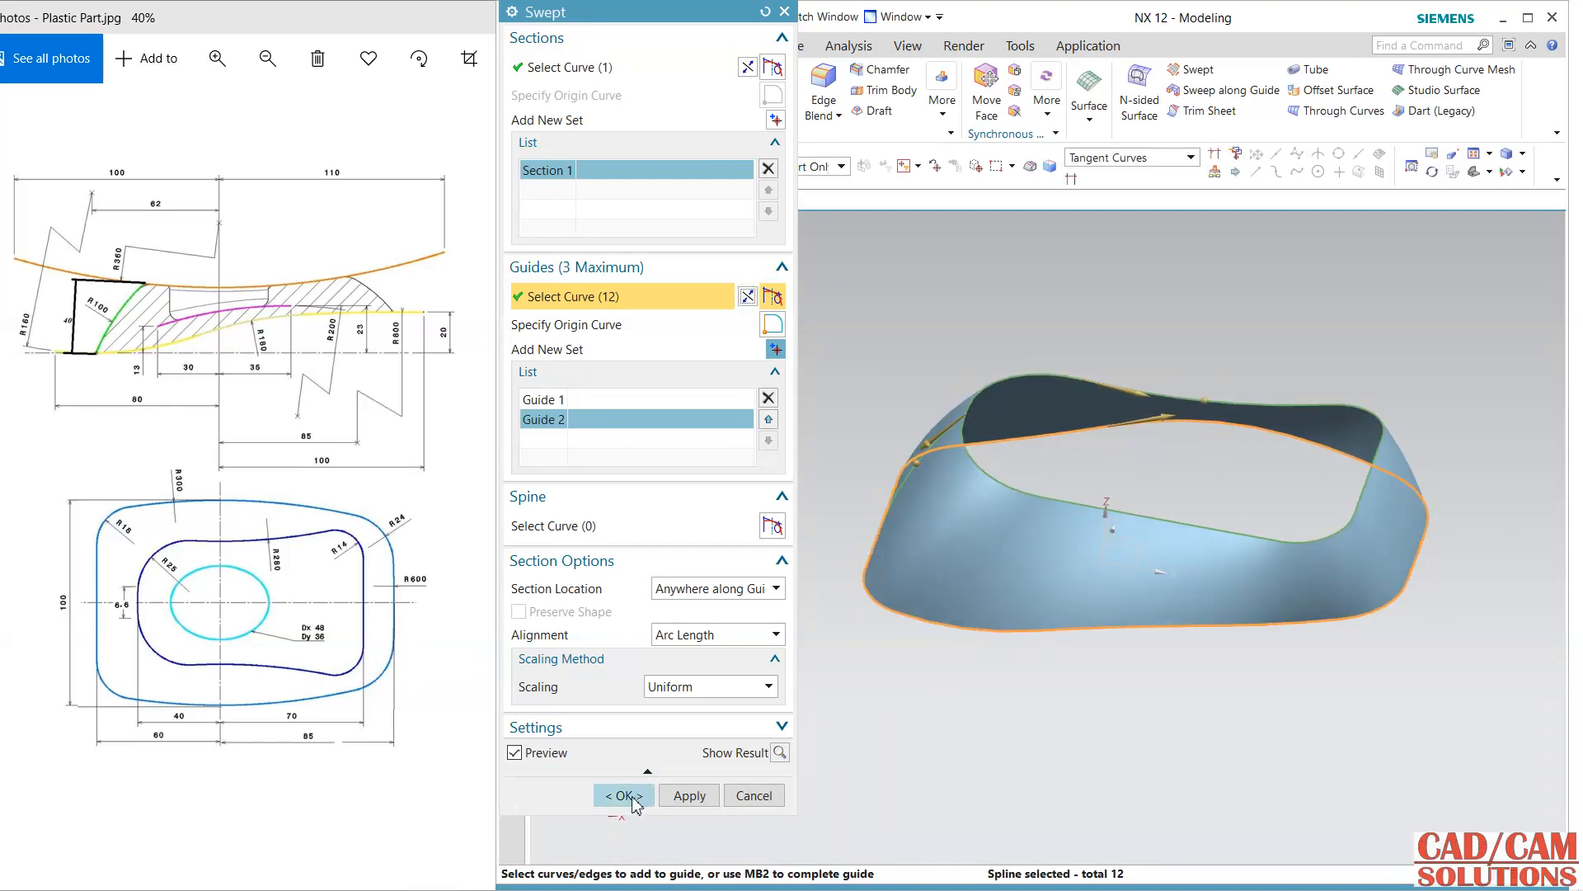
Step: Try to fill the lower outer loop with a trimmed N-sided surface using Spine UV orientation
{"action": "middle_click_drag", "start_coordinate": [874, 612], "coordinate": [843, 627]}
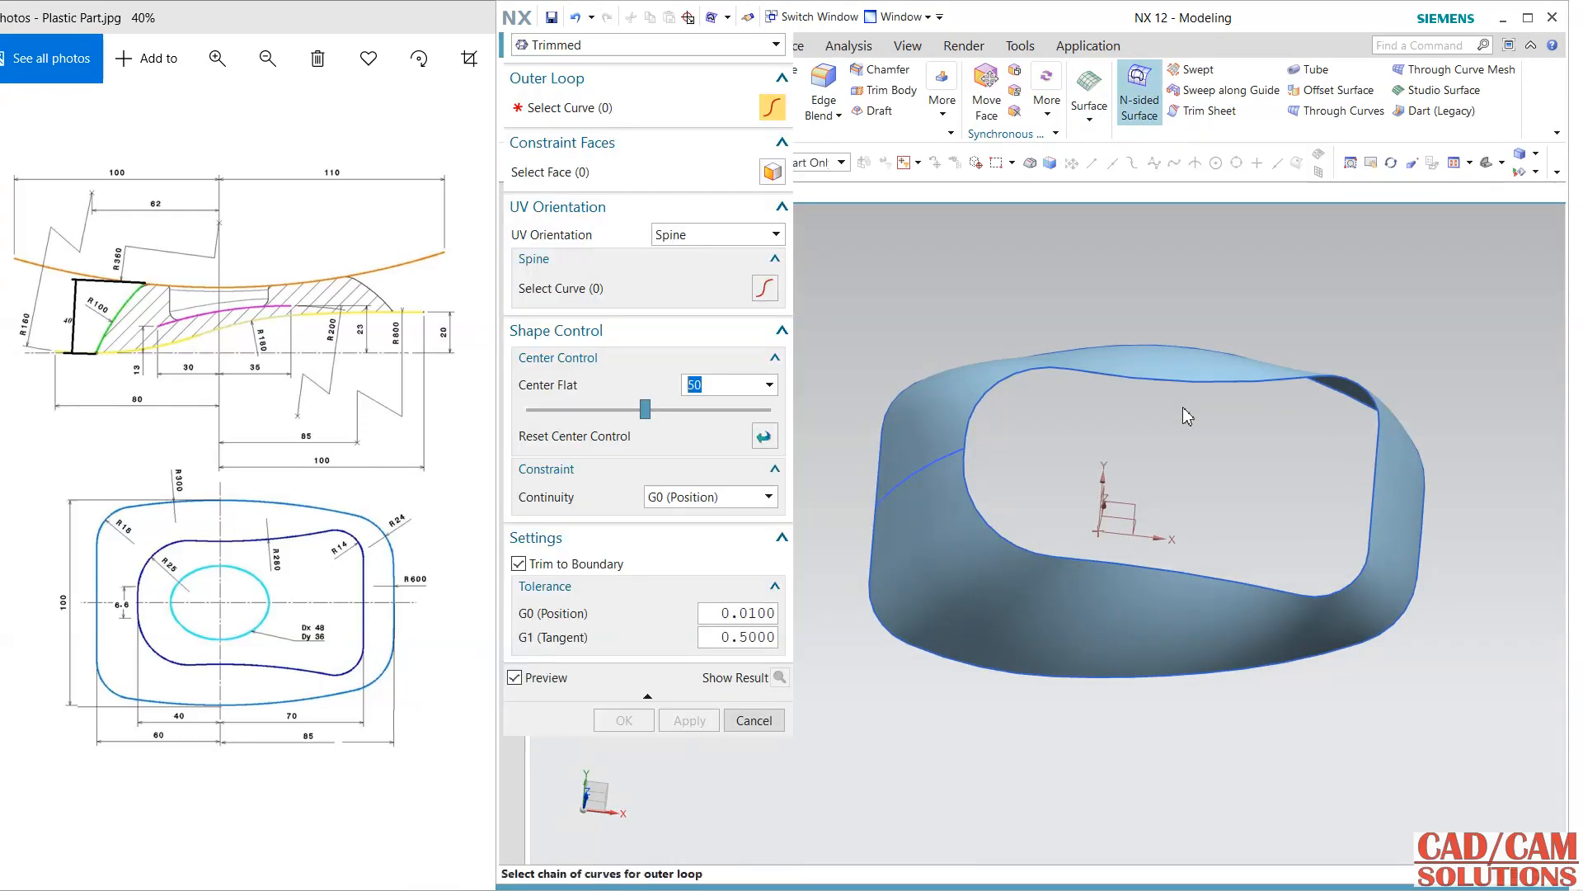
{"action": "left_click", "coordinate": [1172, 336]}
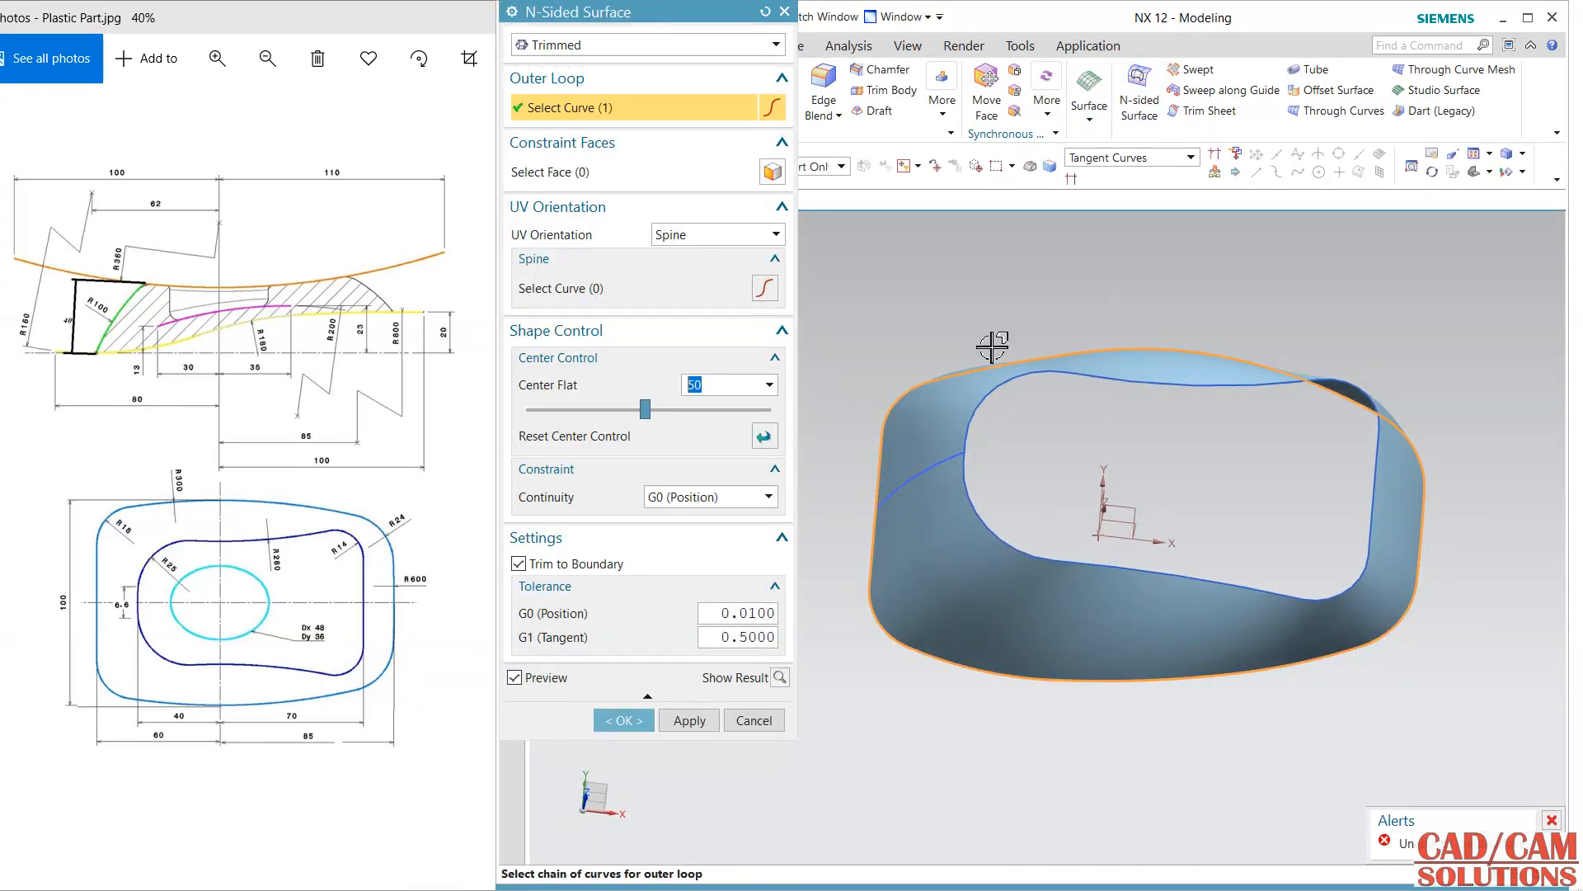
{"action": "middle_click_drag", "start_coordinate": [934, 722], "coordinate": [942, 649]}
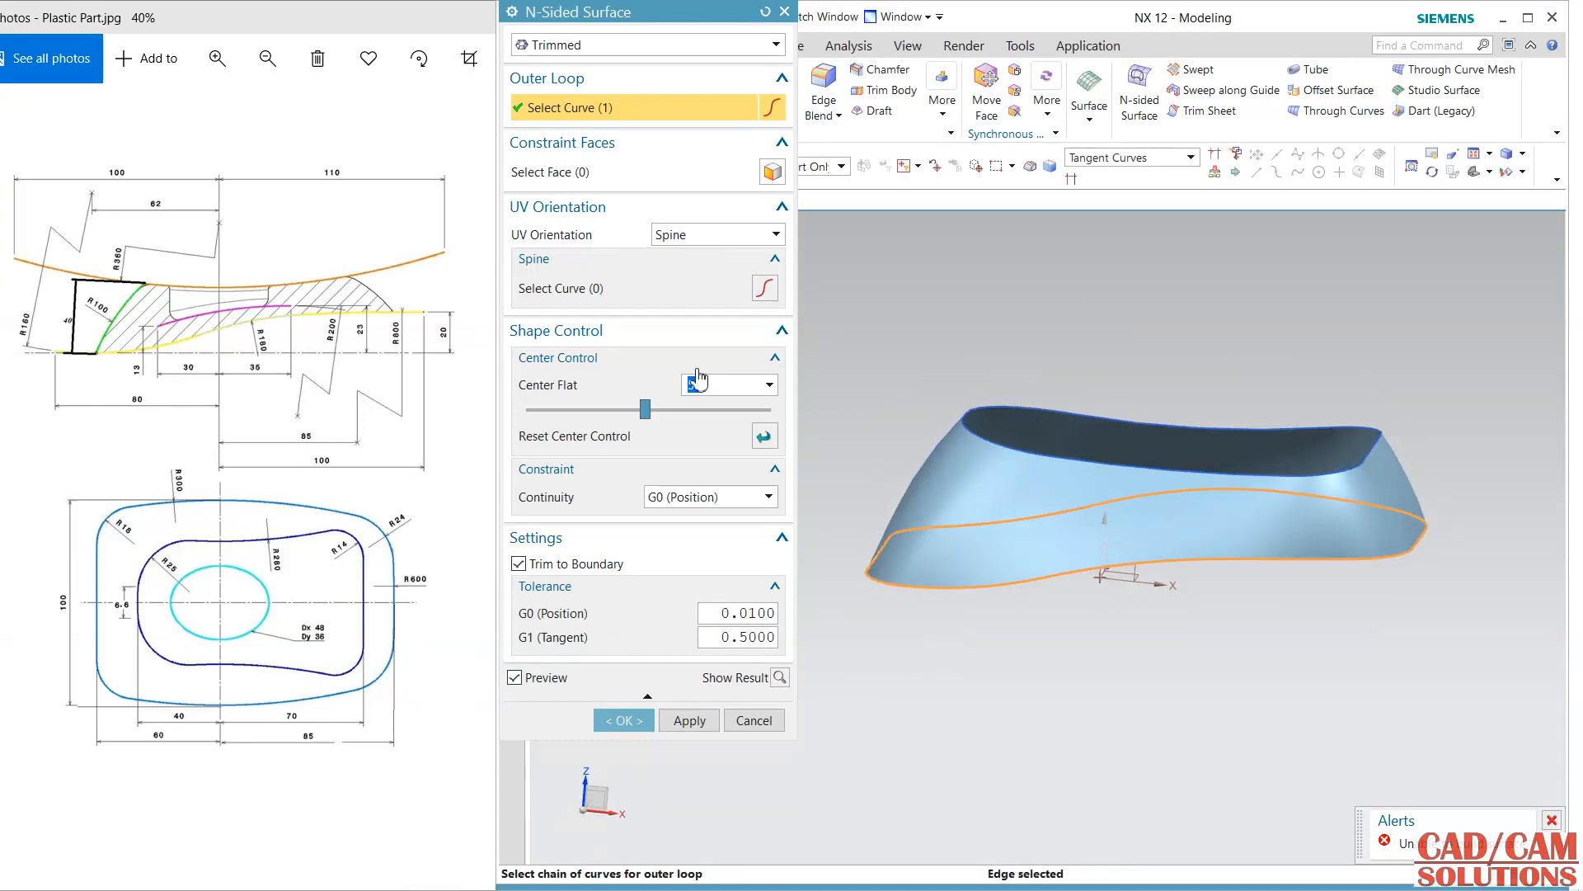
Step: Reset the N-Sided Surface settings and close the upper loop with a surface trimmed to its boundary, using Area UV orientation
{"action": "left_click", "coordinate": [766, 11]}
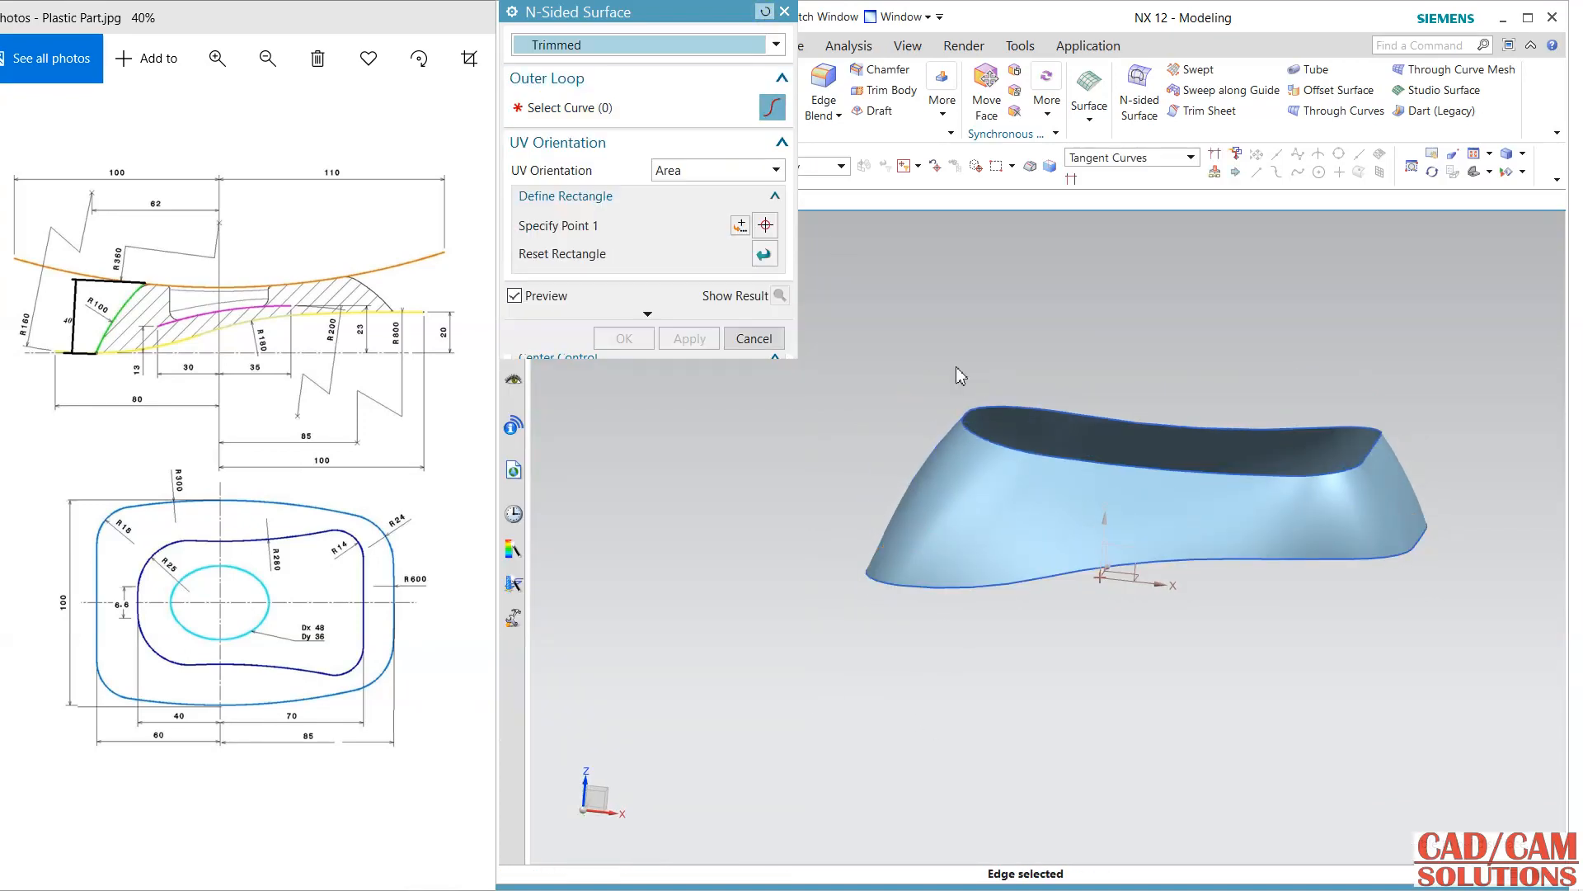
{"action": "left_click", "coordinate": [983, 408]}
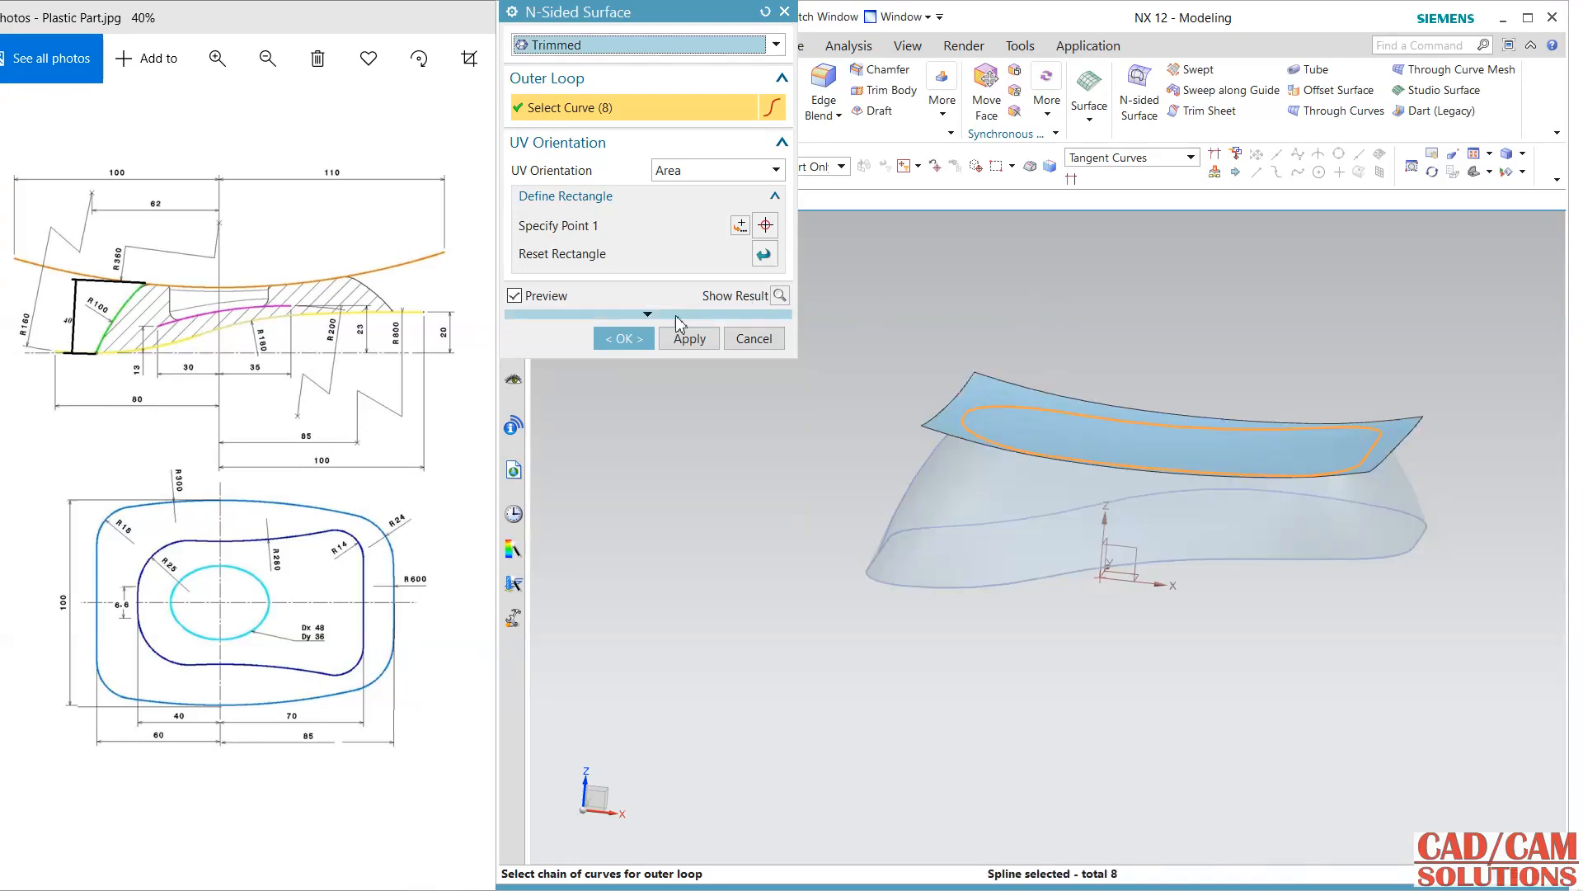
{"action": "left_click", "coordinate": [648, 313]}
{"action": "left_click", "coordinate": [623, 349]}
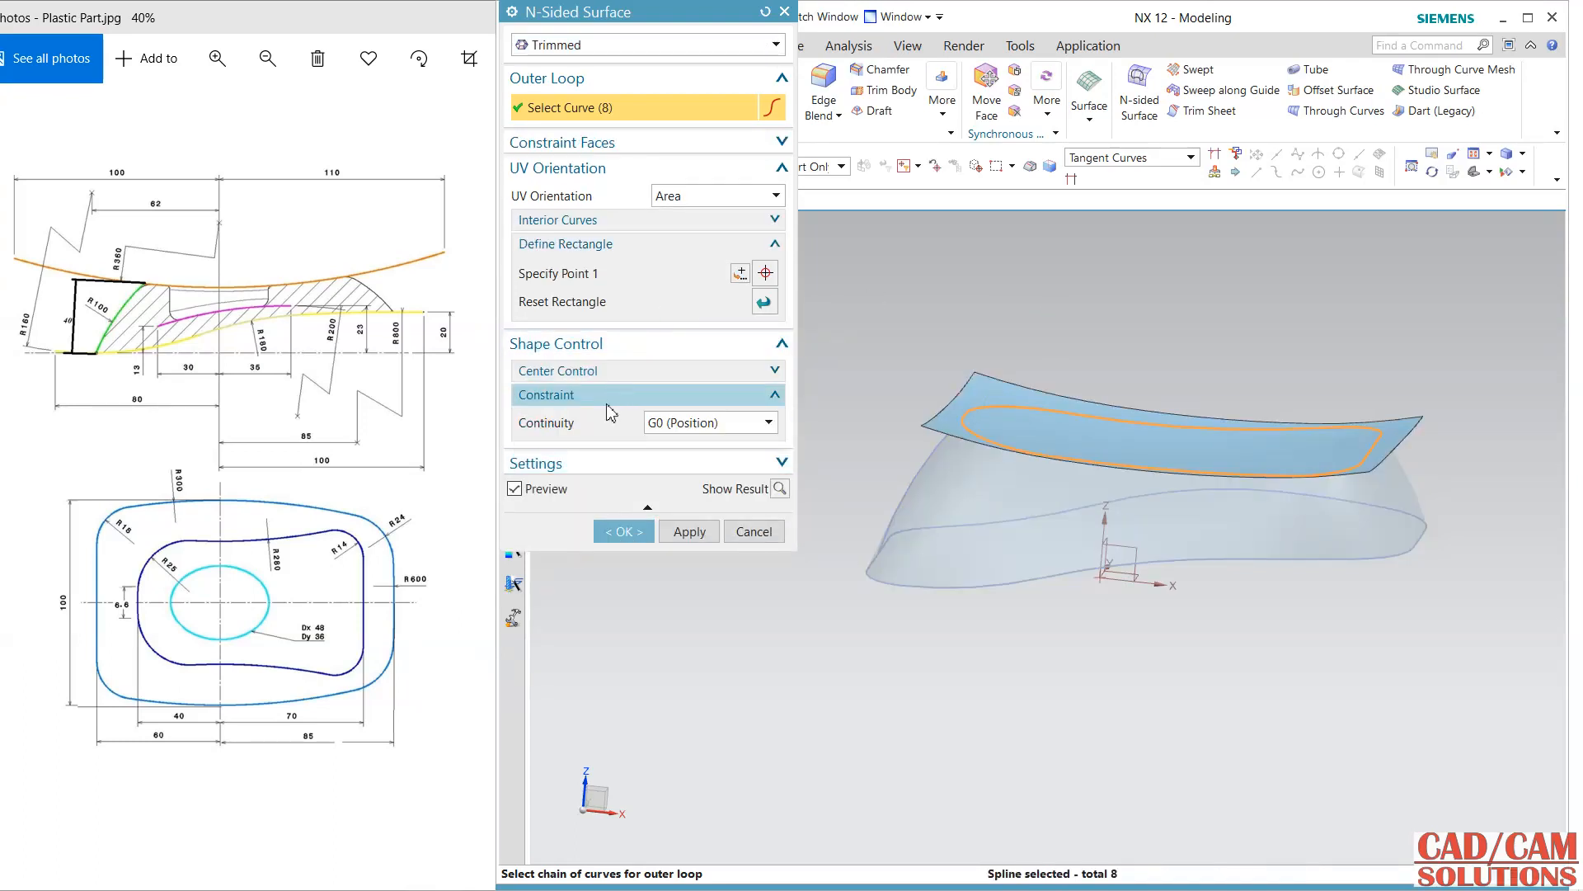
{"action": "left_click", "coordinate": [620, 463]}
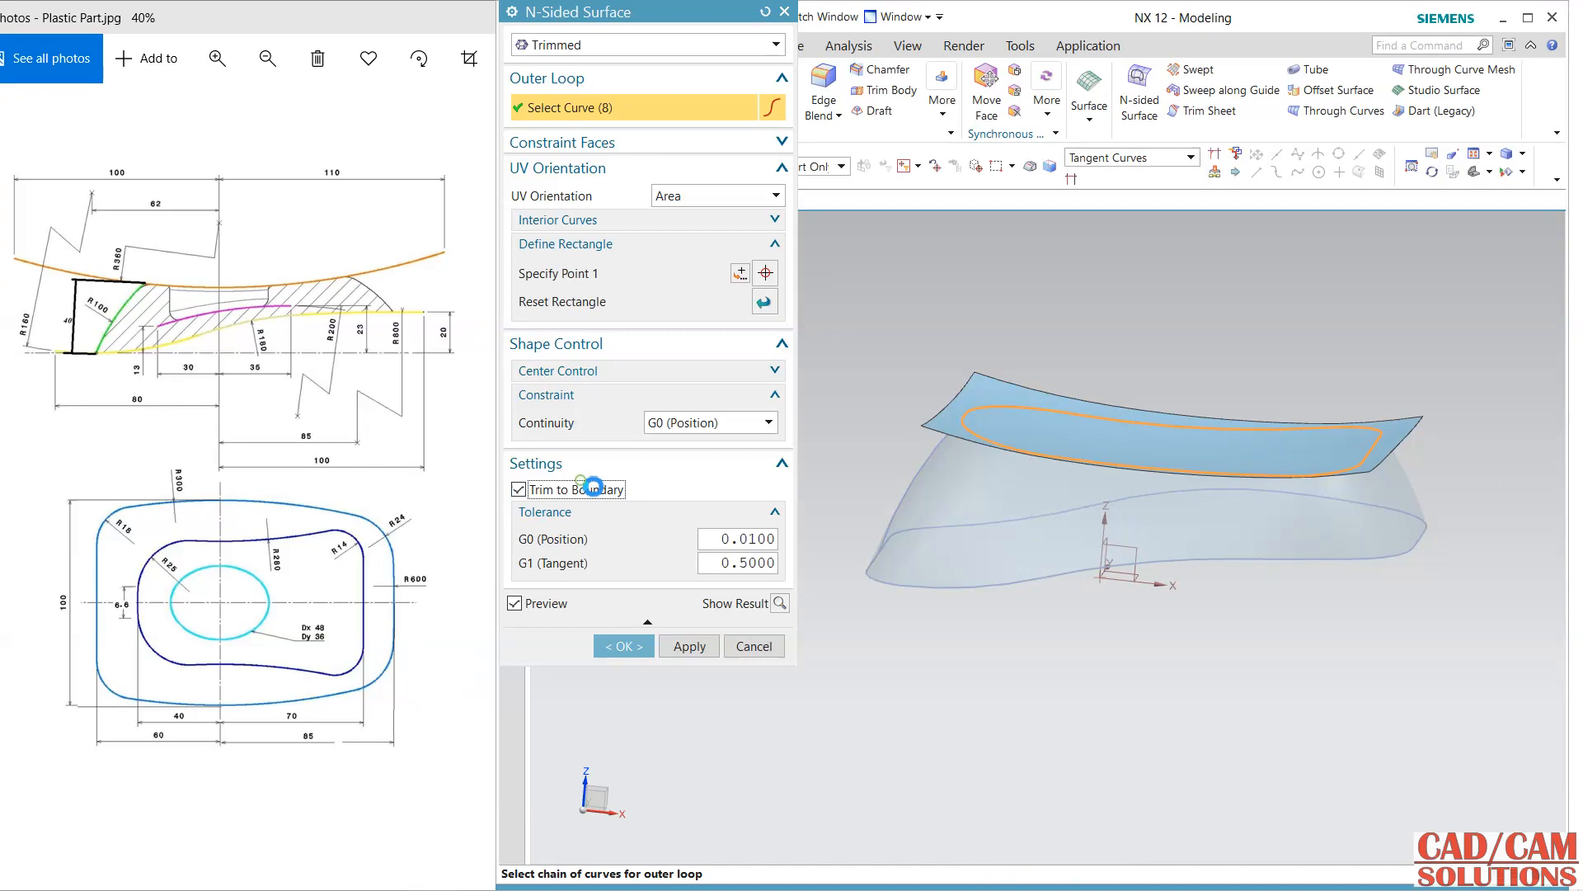
{"action": "left_click", "coordinate": [689, 645]}
Step: Close the lower outer loop with a second N-sided surface trimmed to its boundary
{"action": "middle_click_drag", "start_coordinate": [915, 364], "coordinate": [921, 430]}
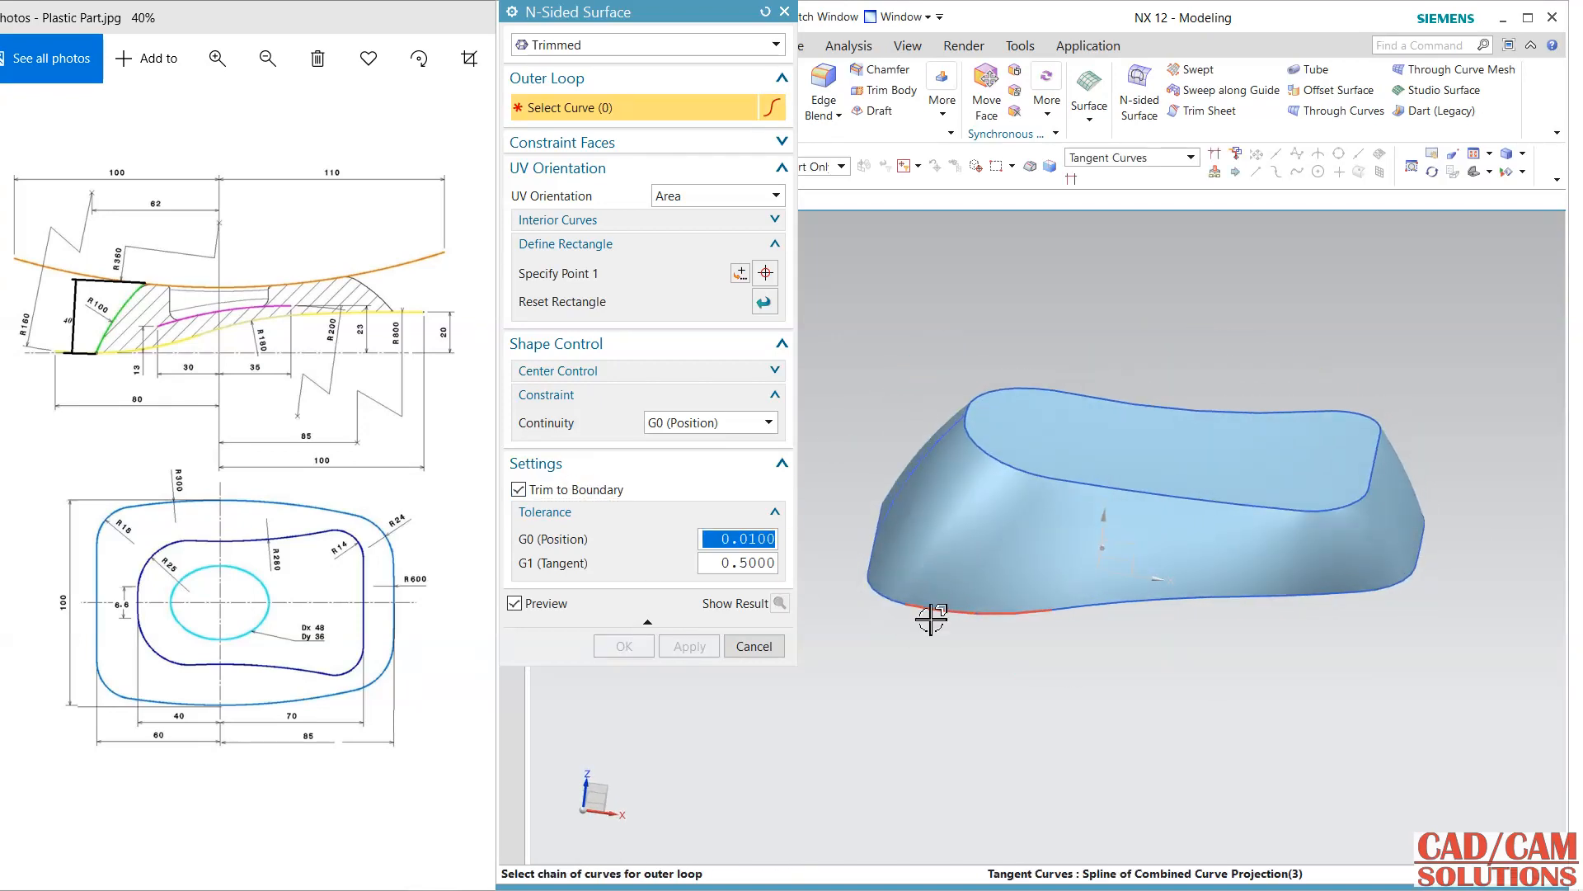
{"action": "left_click", "coordinate": [931, 617]}
{"action": "mouse_move", "coordinate": [1033, 651]}
{"action": "middle_mouse_down"}
{"action": "mouse_move", "coordinate": [1014, 417]}
{"action": "mouse_move", "coordinate": [1019, 629]}
{"action": "middle_mouse_up"}
{"action": "left_click", "coordinate": [624, 646]}
Step: Create a sketch on the vertical XZ datum plane with the X axis as its horizontal reference
{"action": "mouse_move", "coordinate": [817, 564]}
{"action": "middle_mouse_down"}
{"action": "mouse_move", "coordinate": [866, 665]}
{"action": "mouse_move", "coordinate": [821, 573]}
{"action": "middle_mouse_up"}
{"action": "left_click", "coordinate": [521, 107]}
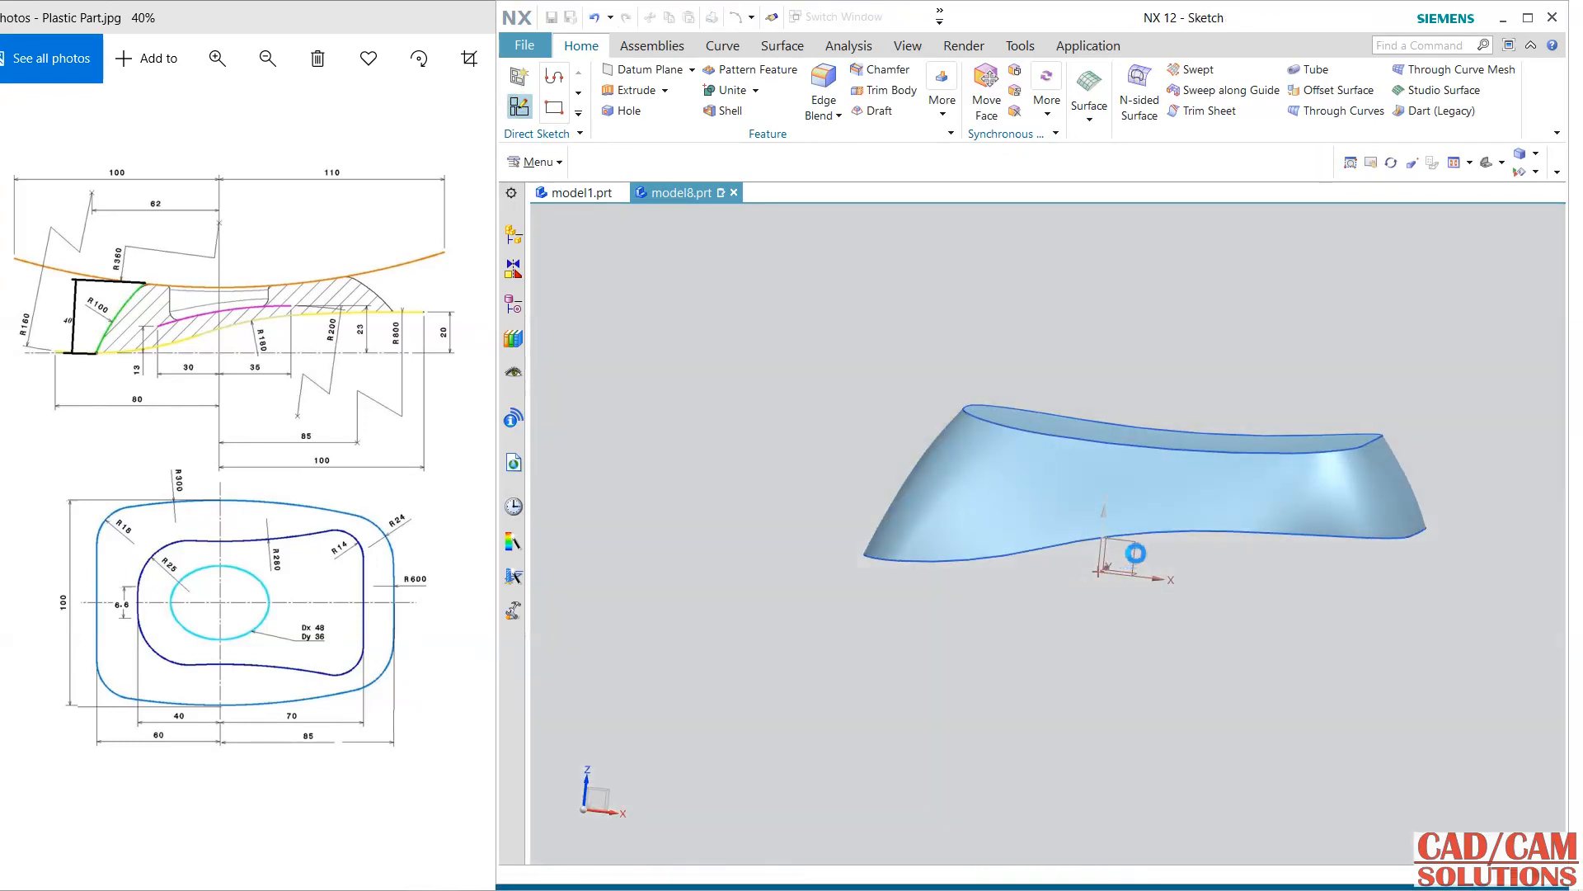
{"action": "left_click", "coordinate": [1140, 549]}
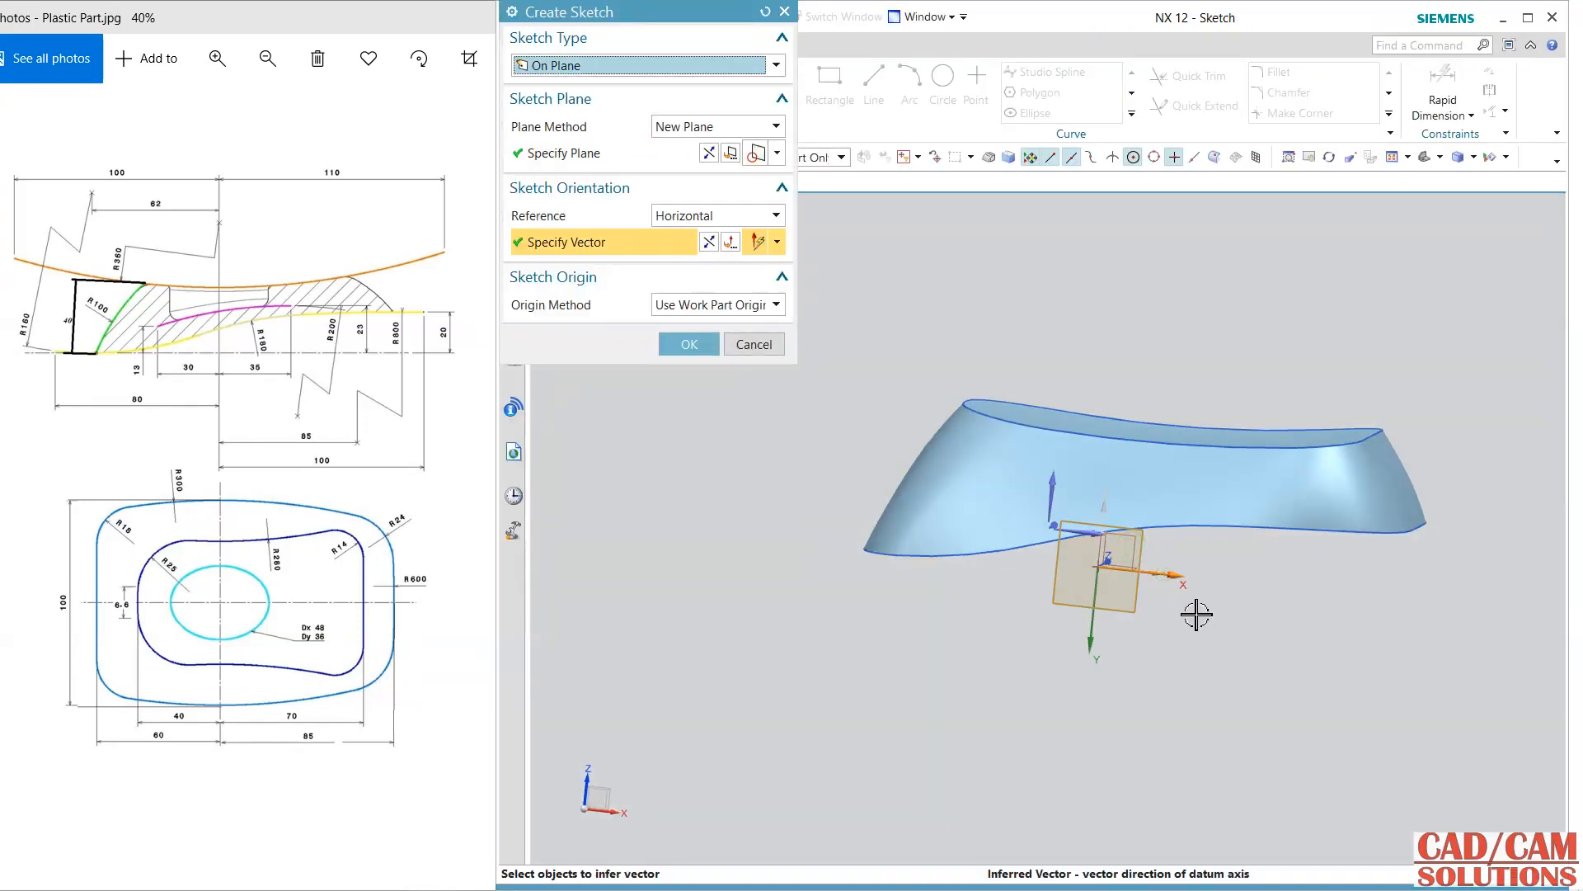
{"action": "left_click", "coordinate": [704, 350]}
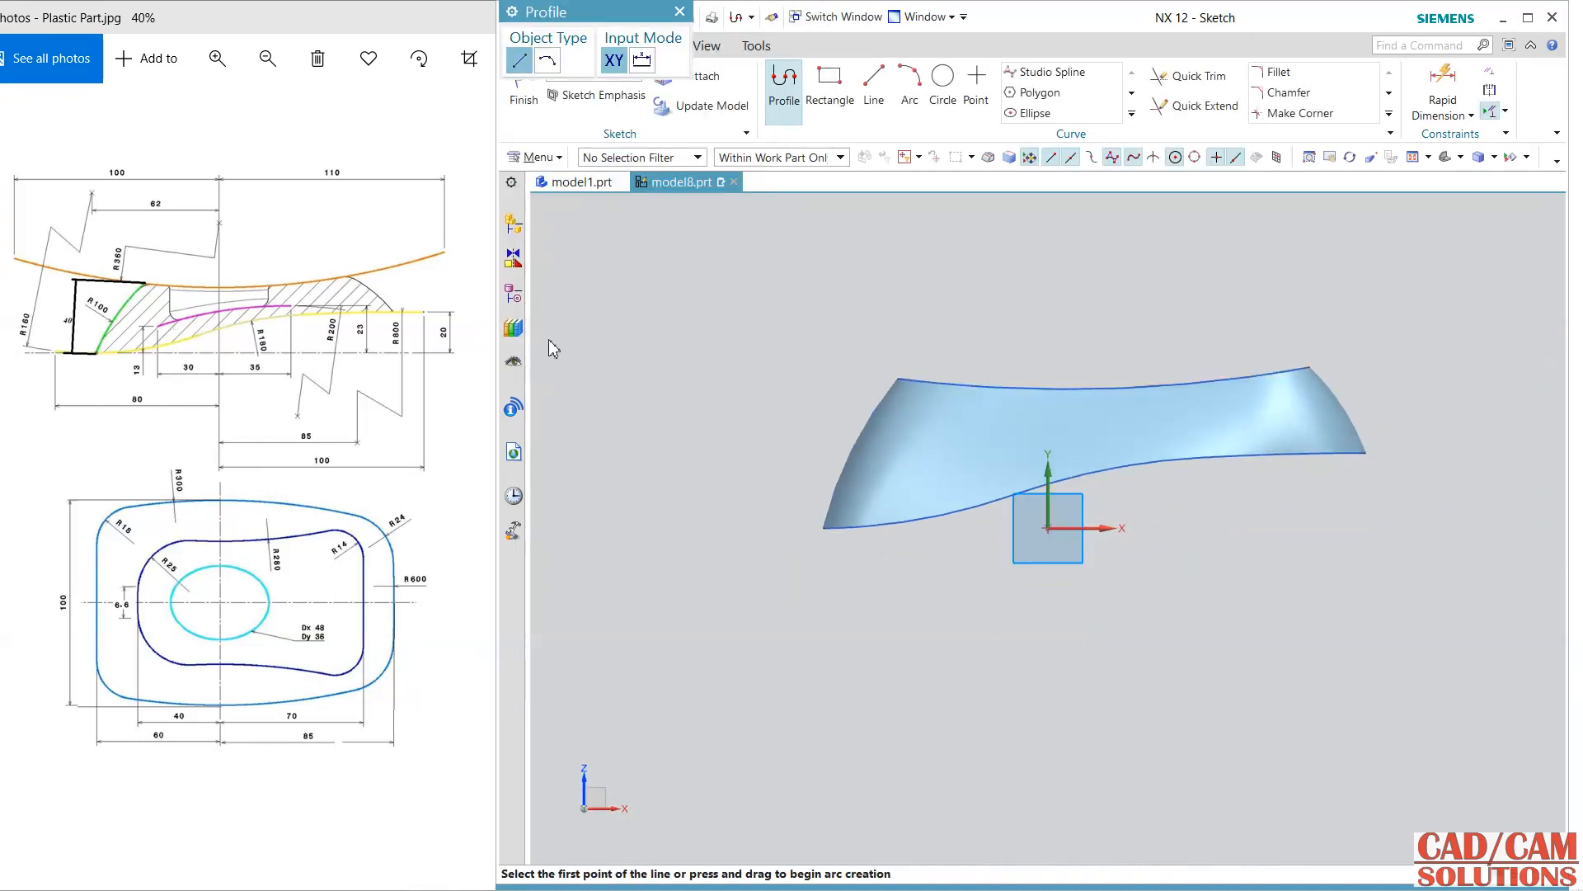
Step: Sketch a shallow three-point arc of about 112 mm radius above the origin, from about 23 mm left to 31 mm right
{"action": "scroll", "coordinate": [1145, 428], "scroll_direction": "up", "scroll_amount": 2}
{"action": "left_click", "coordinate": [910, 91]}
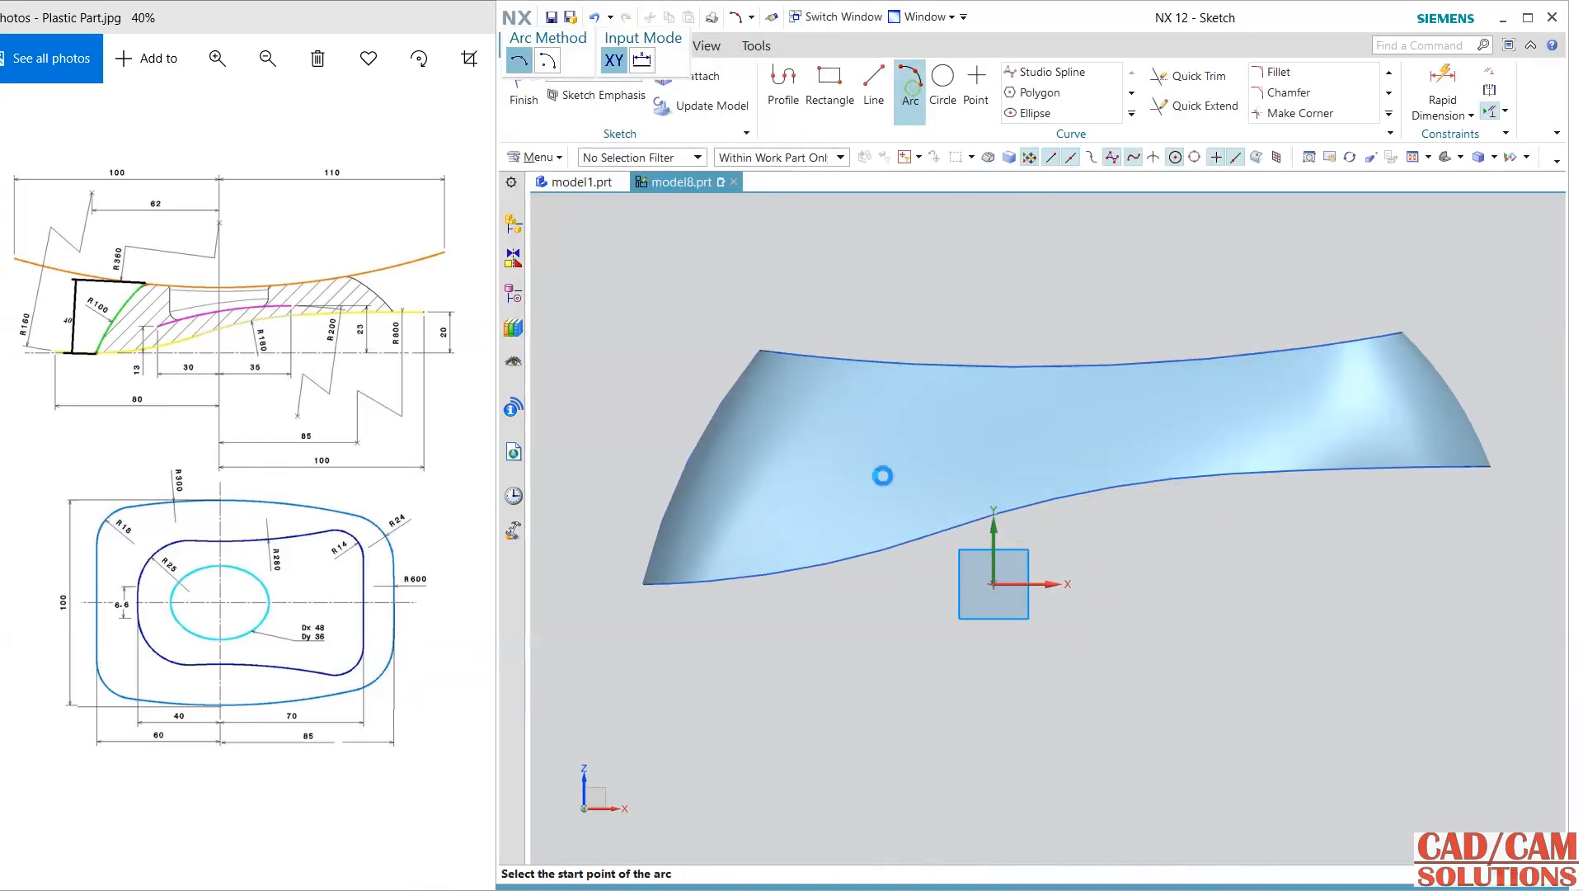
{"action": "left_click", "coordinate": [859, 491]}
{"action": "left_click", "coordinate": [1176, 438]}
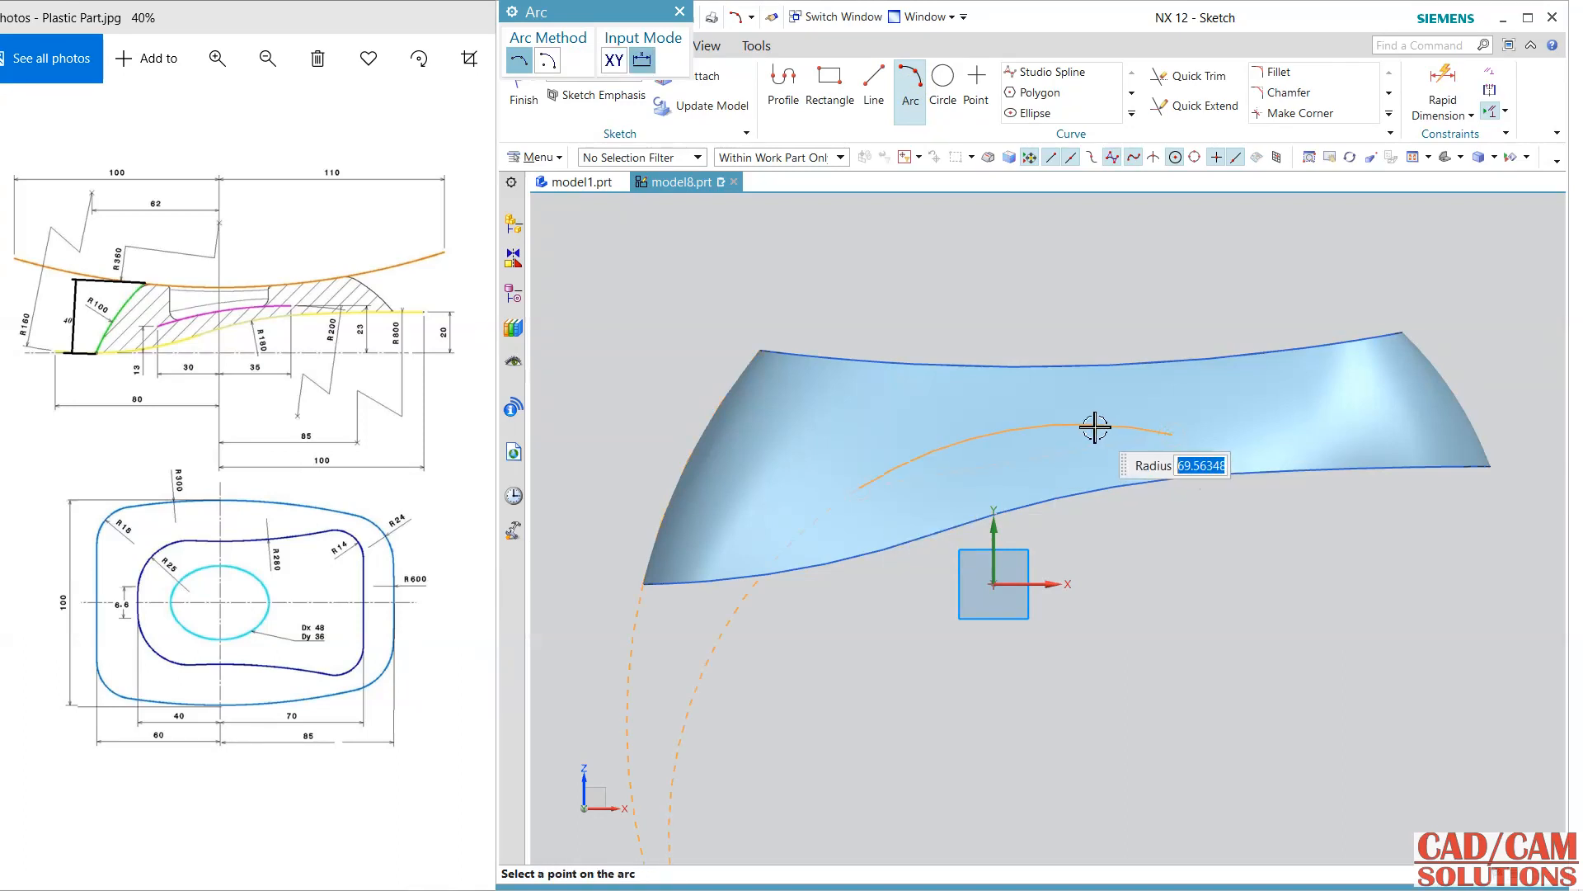
{"action": "left_click", "coordinate": [1110, 435]}
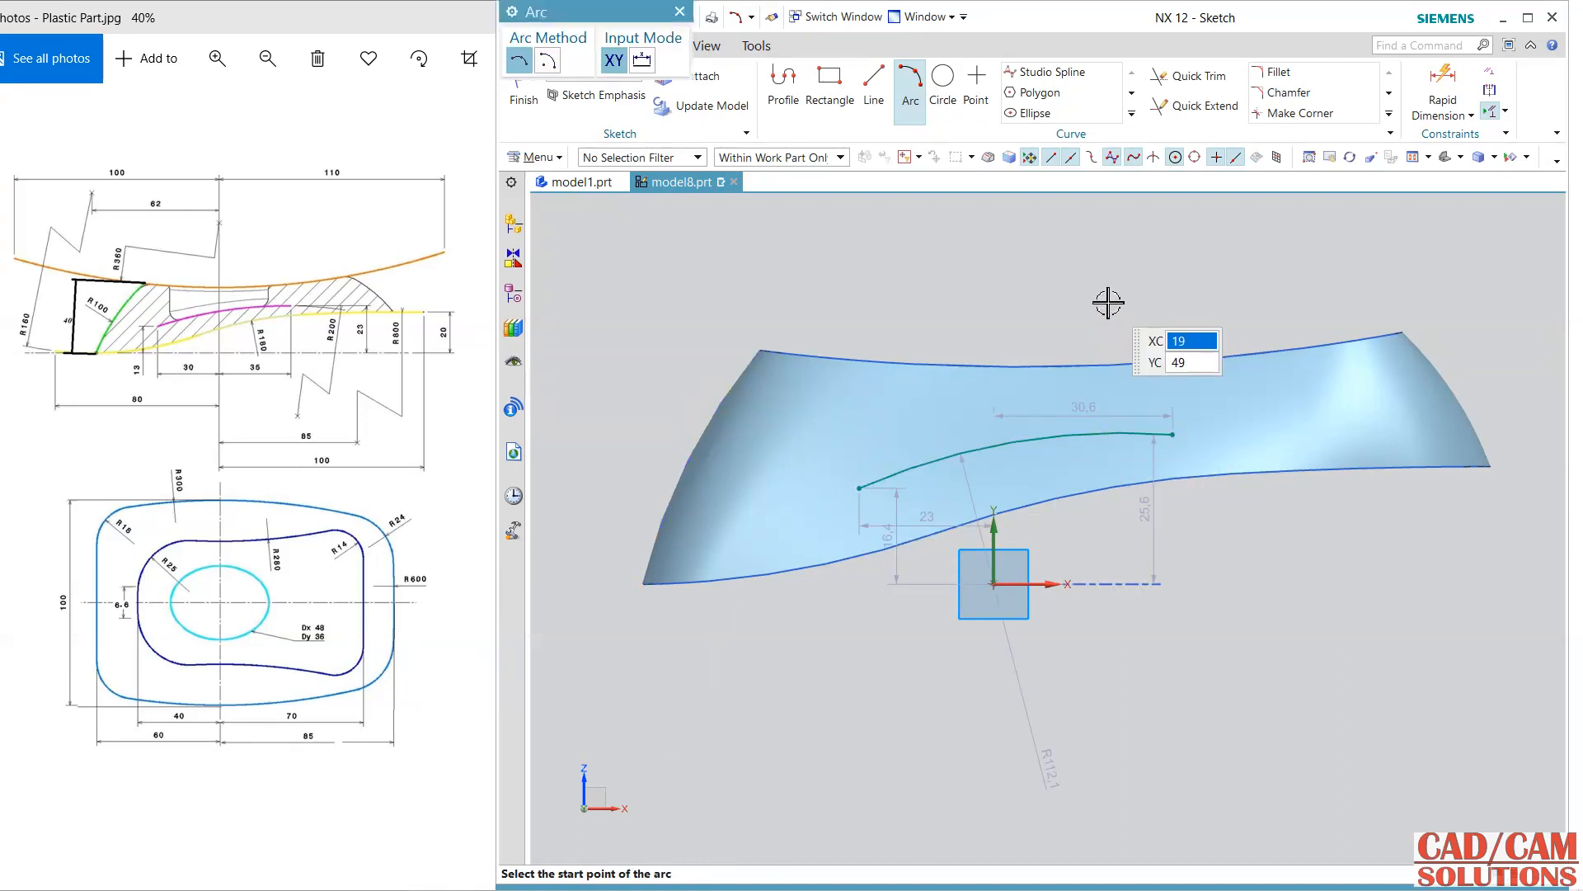
{"action": "key", "text": "Escape"}
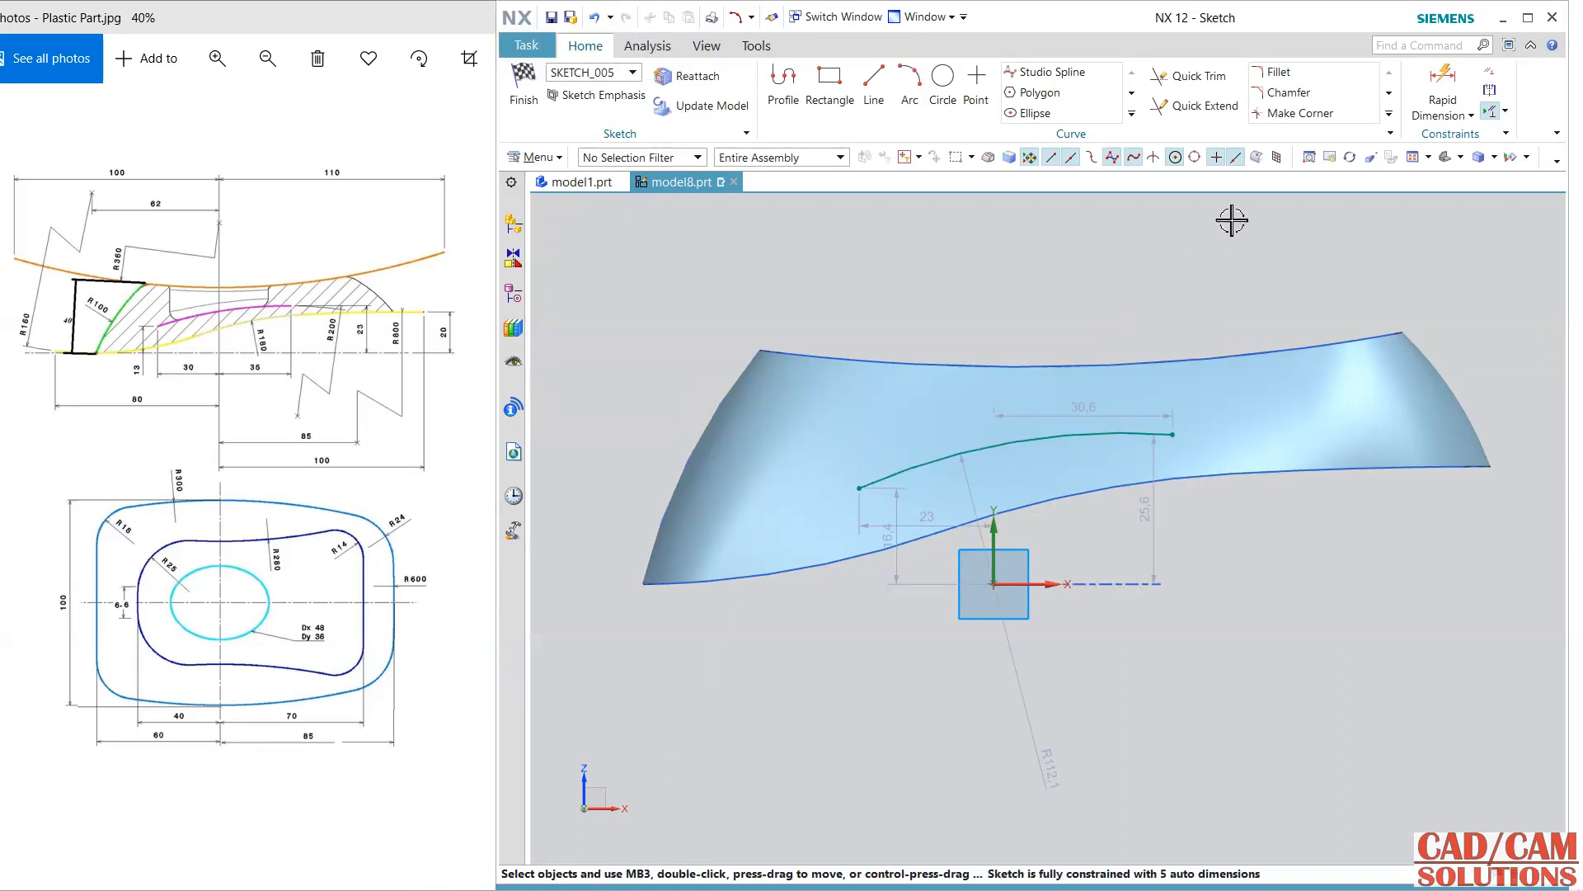
Step: Set the arc's left end height to 13 mm, its right end height to 23 mm and its radius to 180 mm
{"action": "left_click", "coordinate": [1443, 87]}
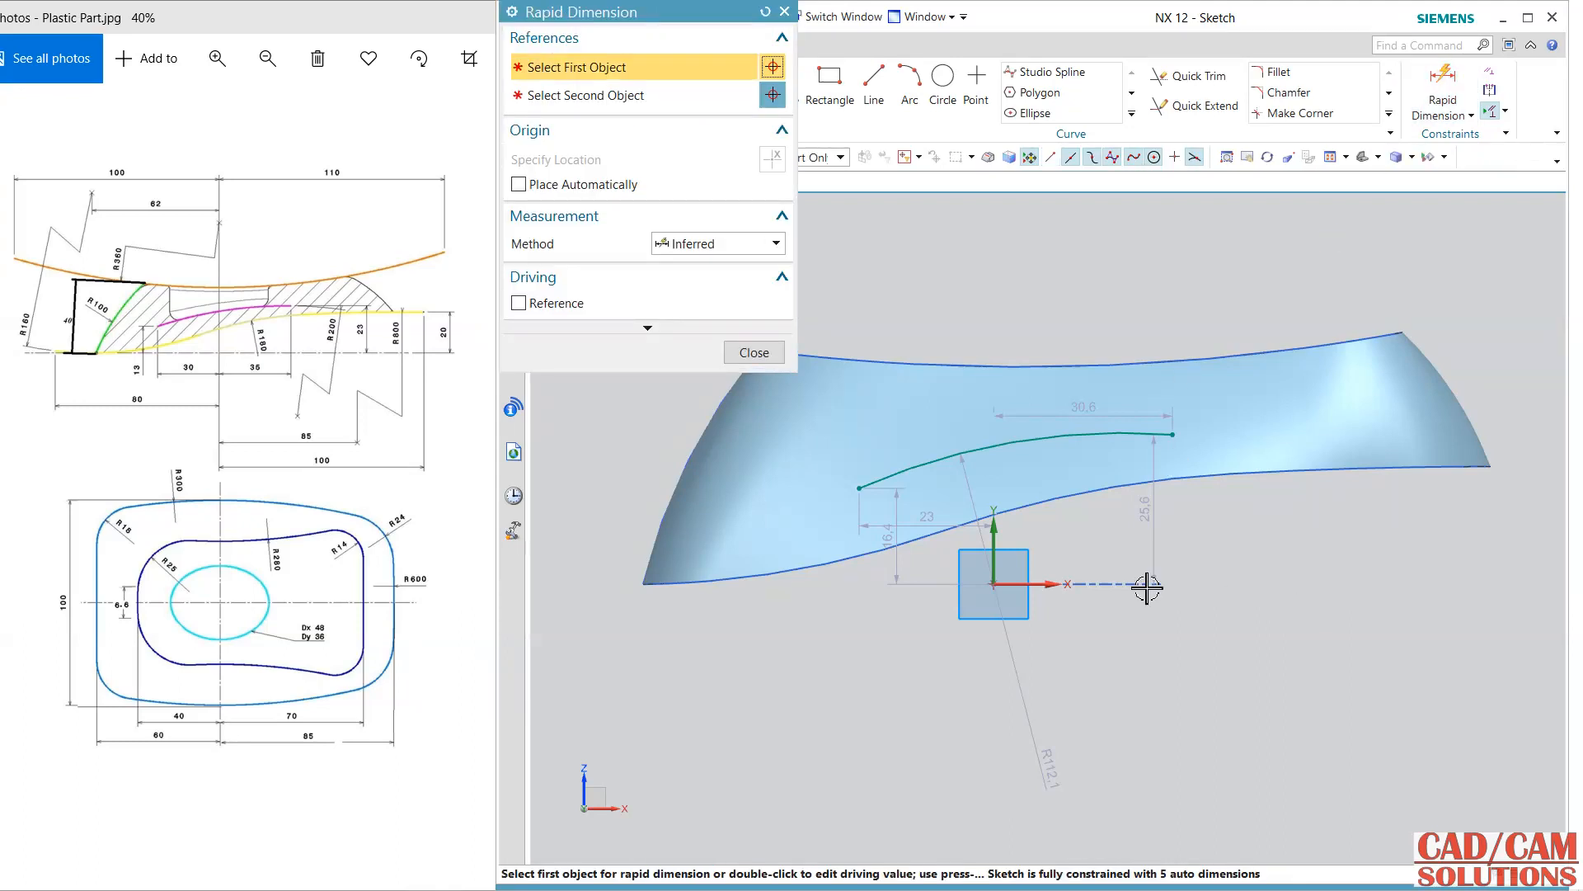
{"action": "left_click", "coordinate": [886, 561]}
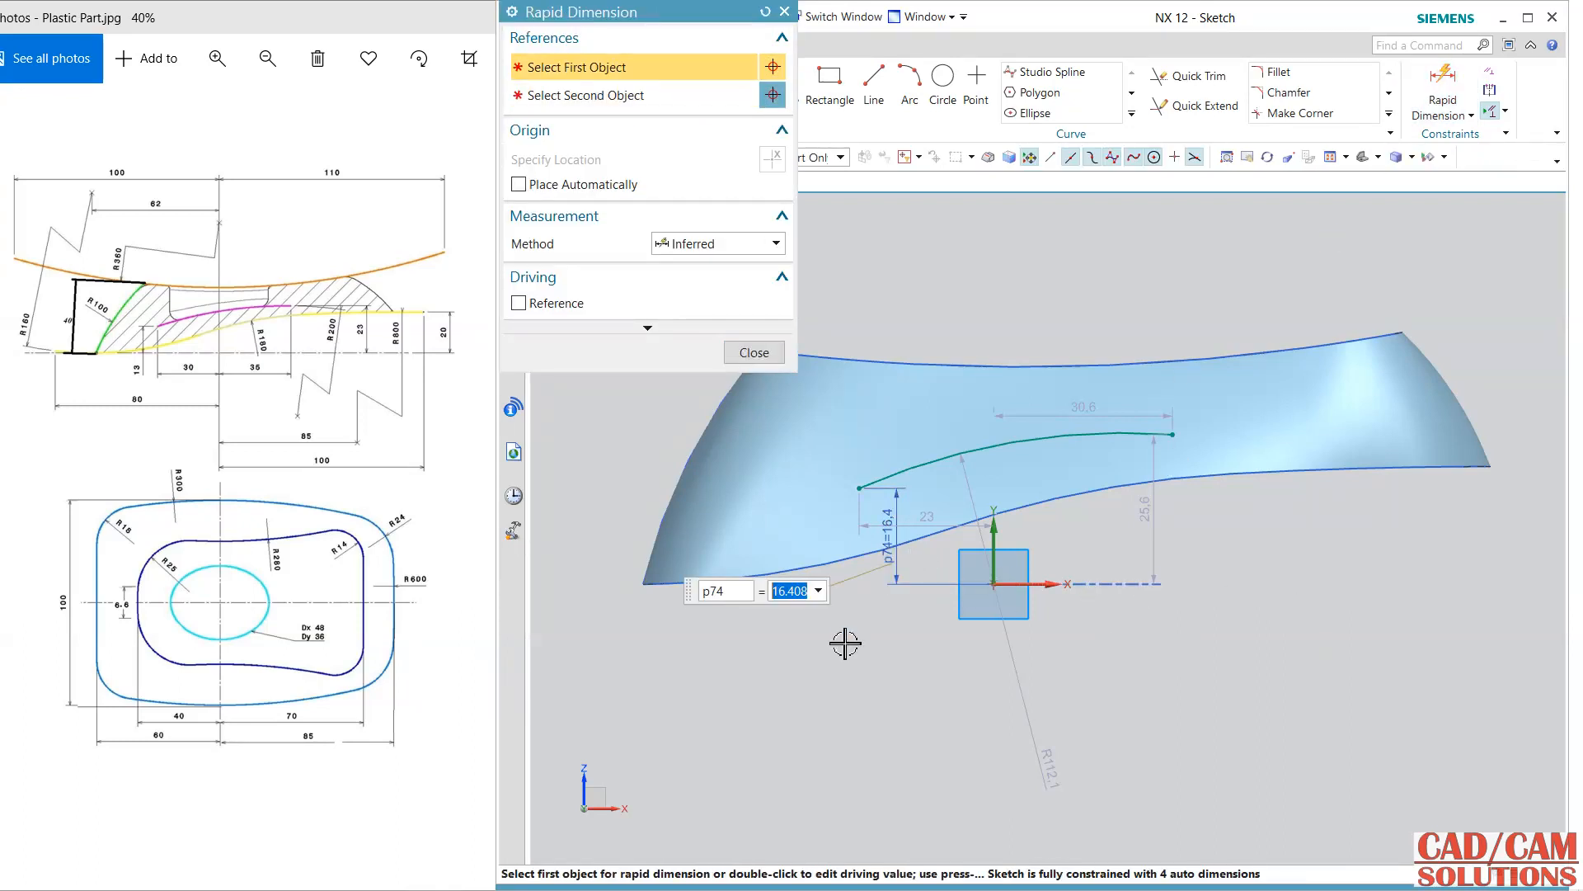
{"action": "type", "text": "13"}
{"action": "key", "text": "Return"}
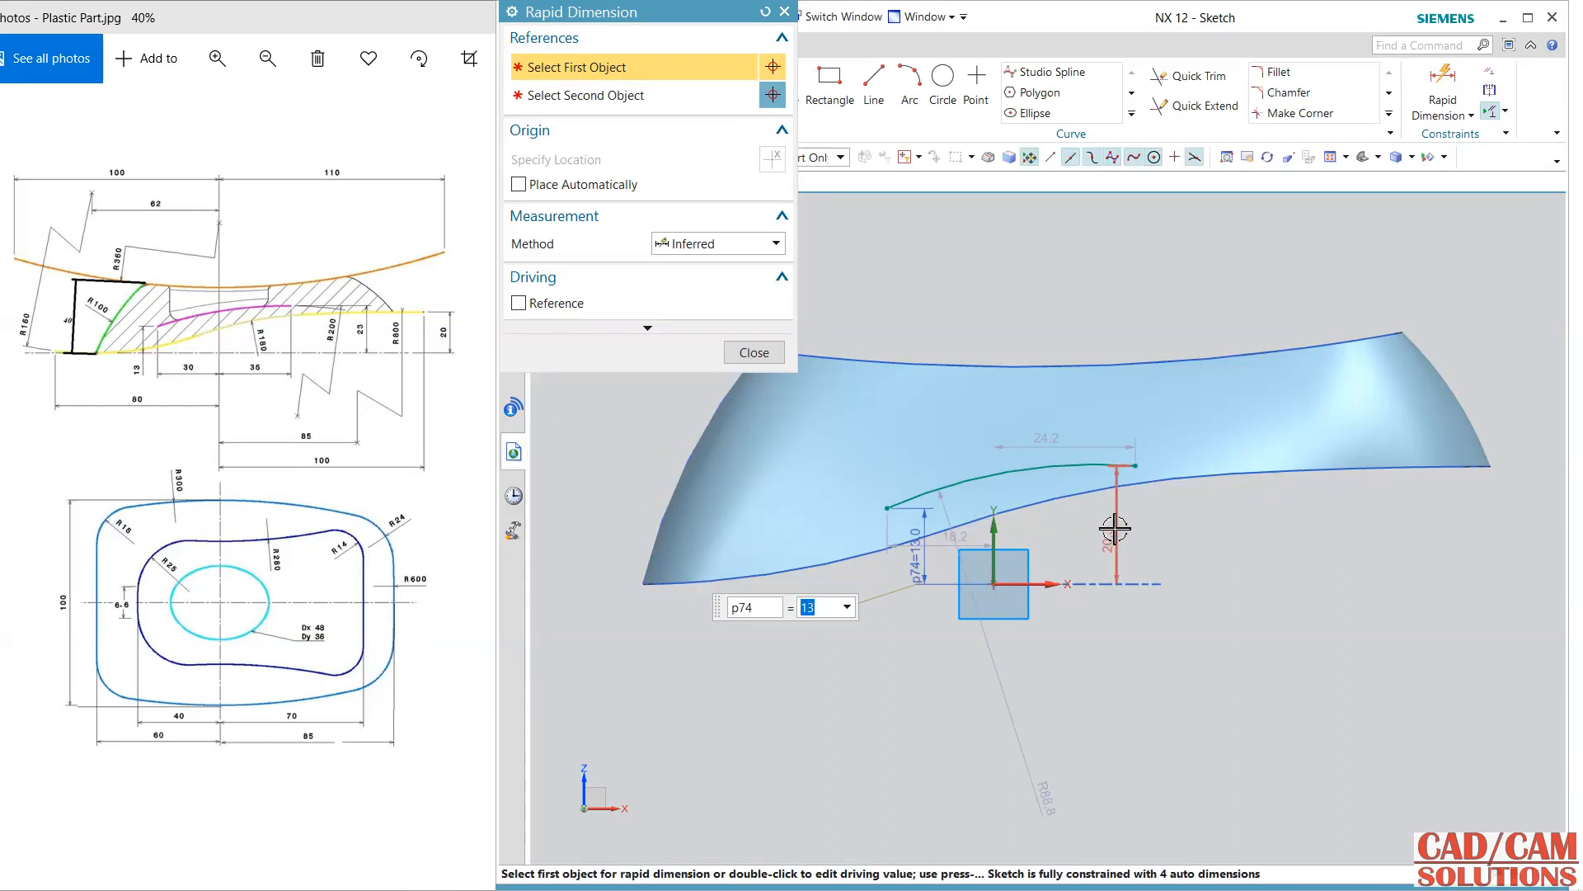
{"action": "left_click", "coordinate": [1115, 528]}
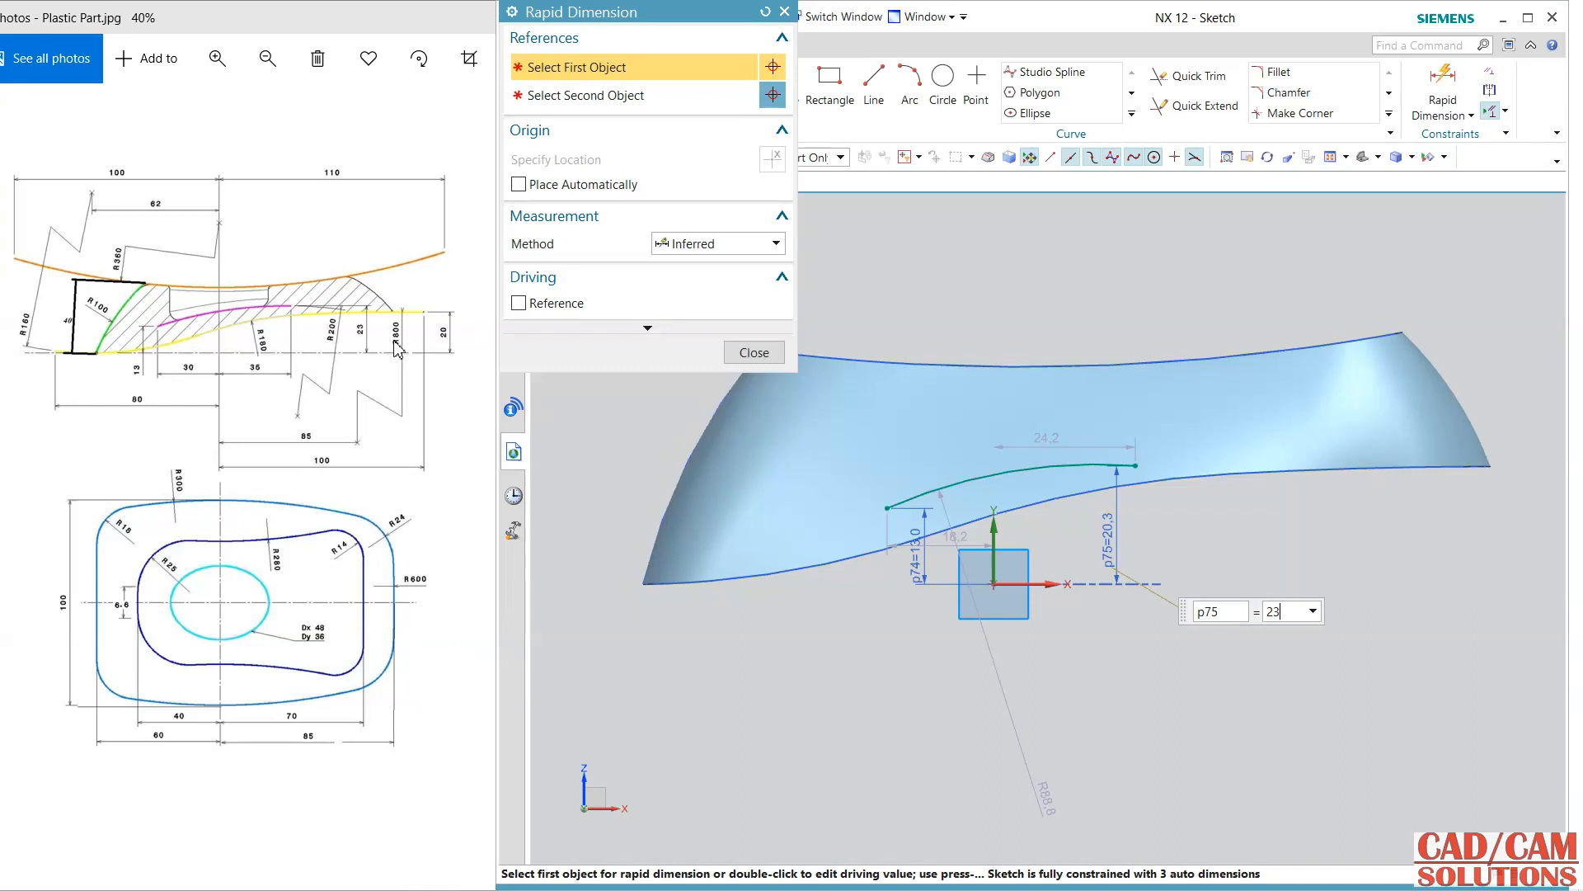
{"action": "key", "text": "Return"}
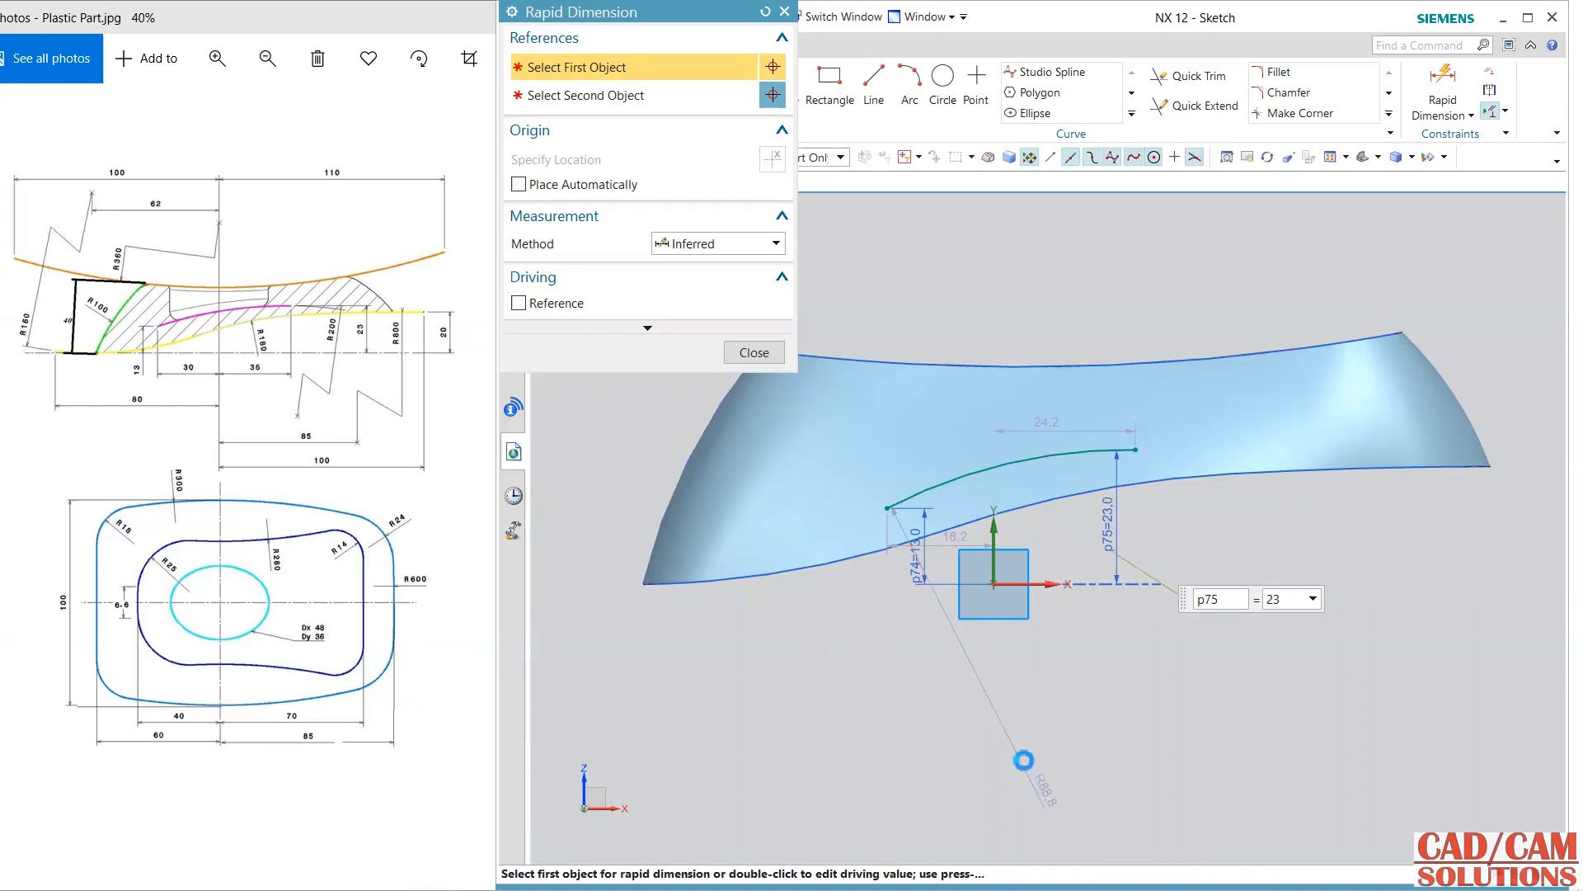
{"action": "left_click", "coordinate": [1022, 758]}
{"action": "key", "text": "Return"}
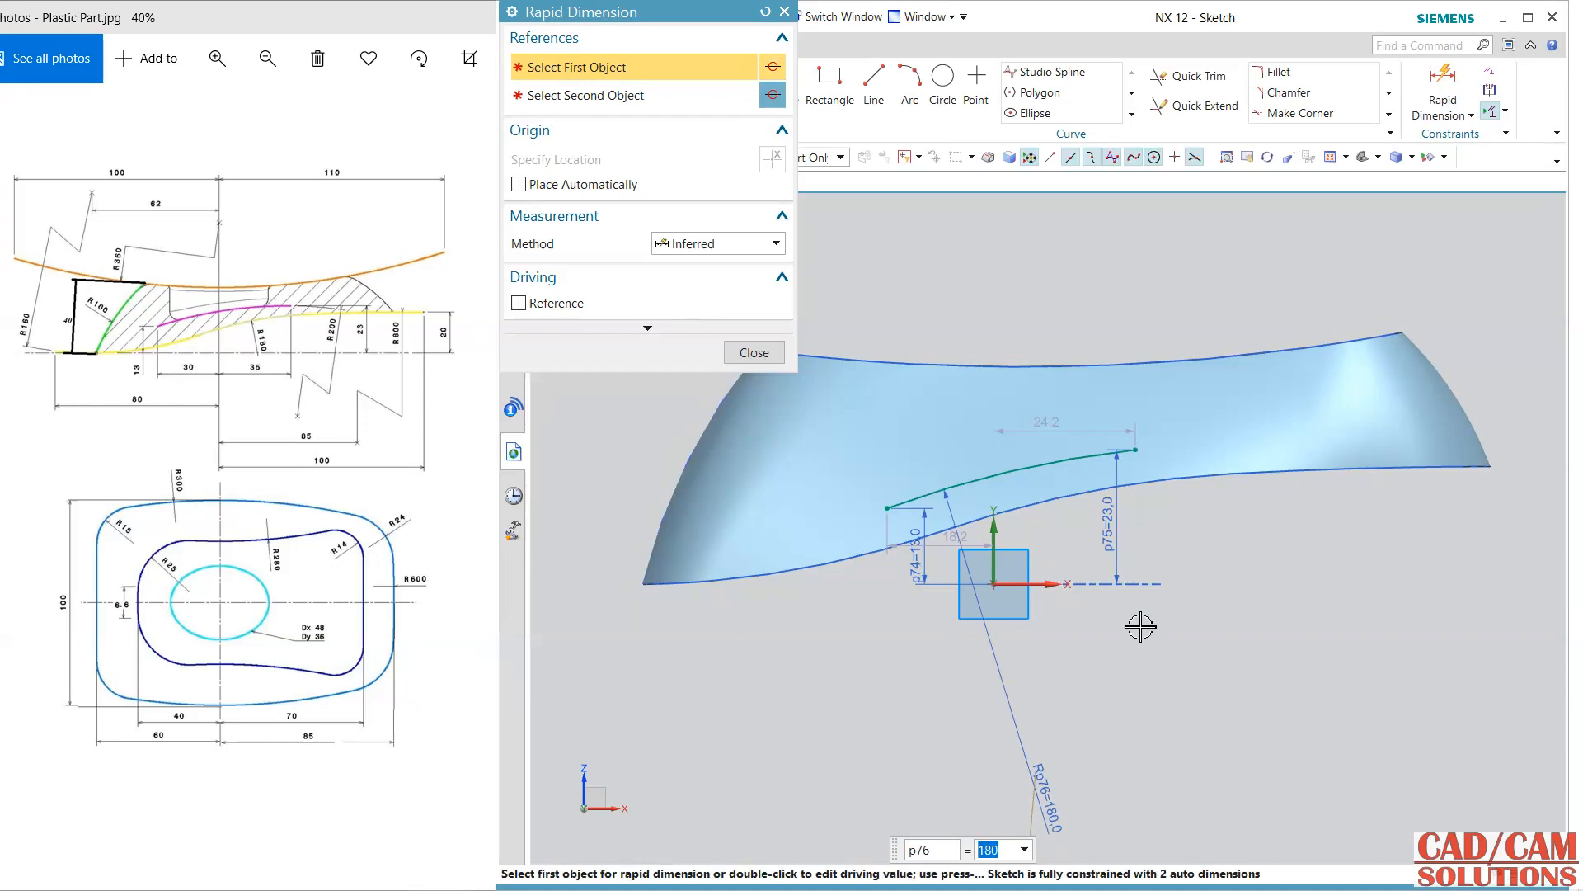
Step: Set the arc's left end 30 mm and right end 35 mm horizontally from the origin, and finish the sketch
{"action": "left_click", "coordinate": [953, 544]}
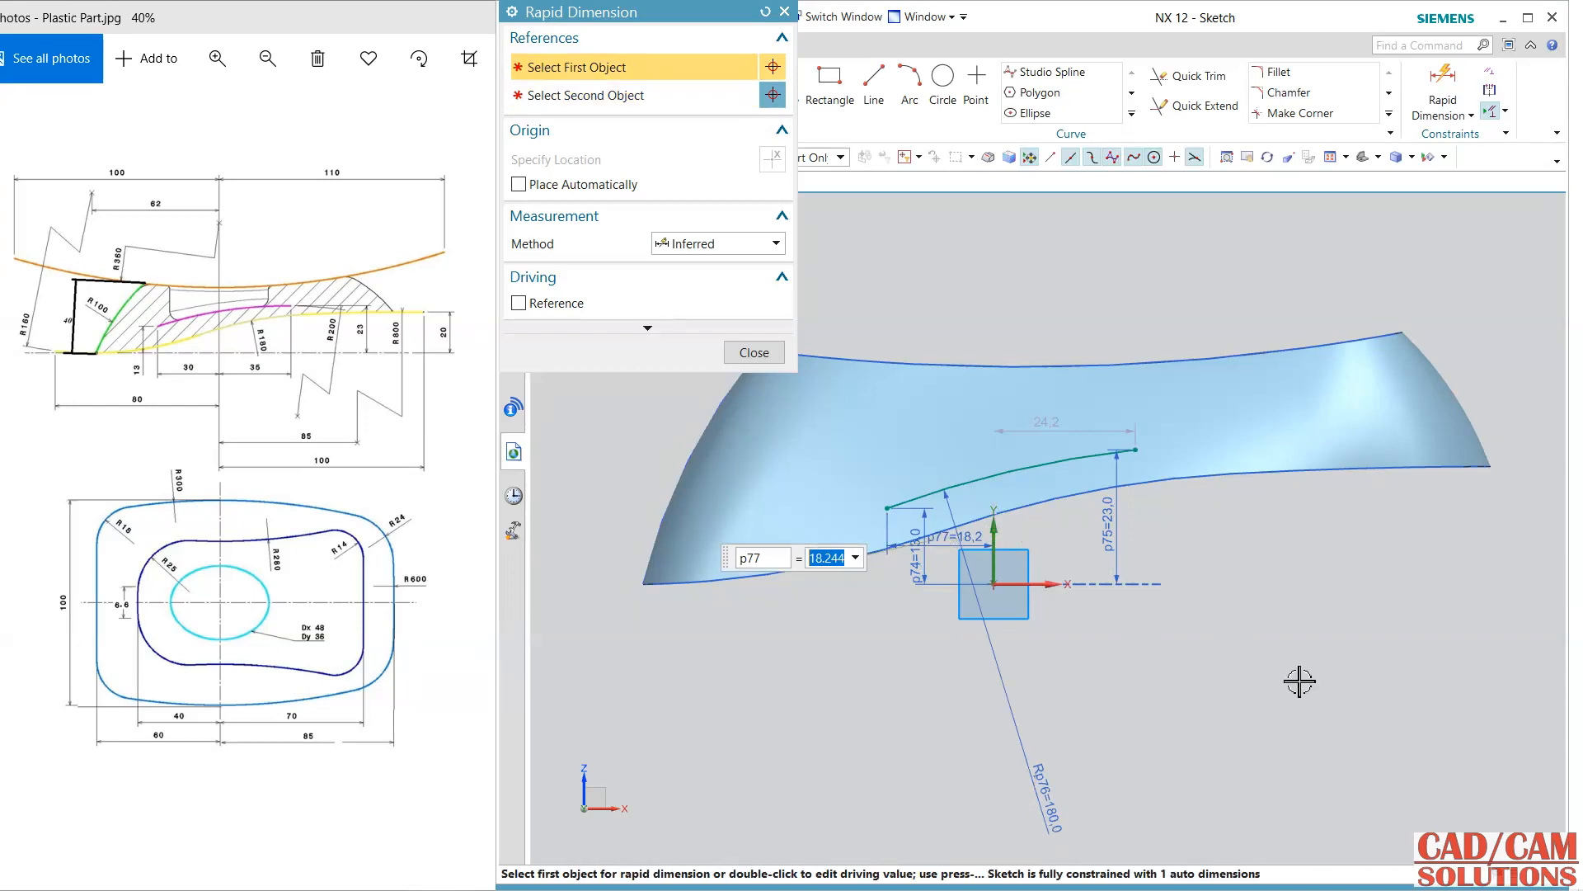
{"action": "type", "text": "30"}
{"action": "key", "text": "Return"}
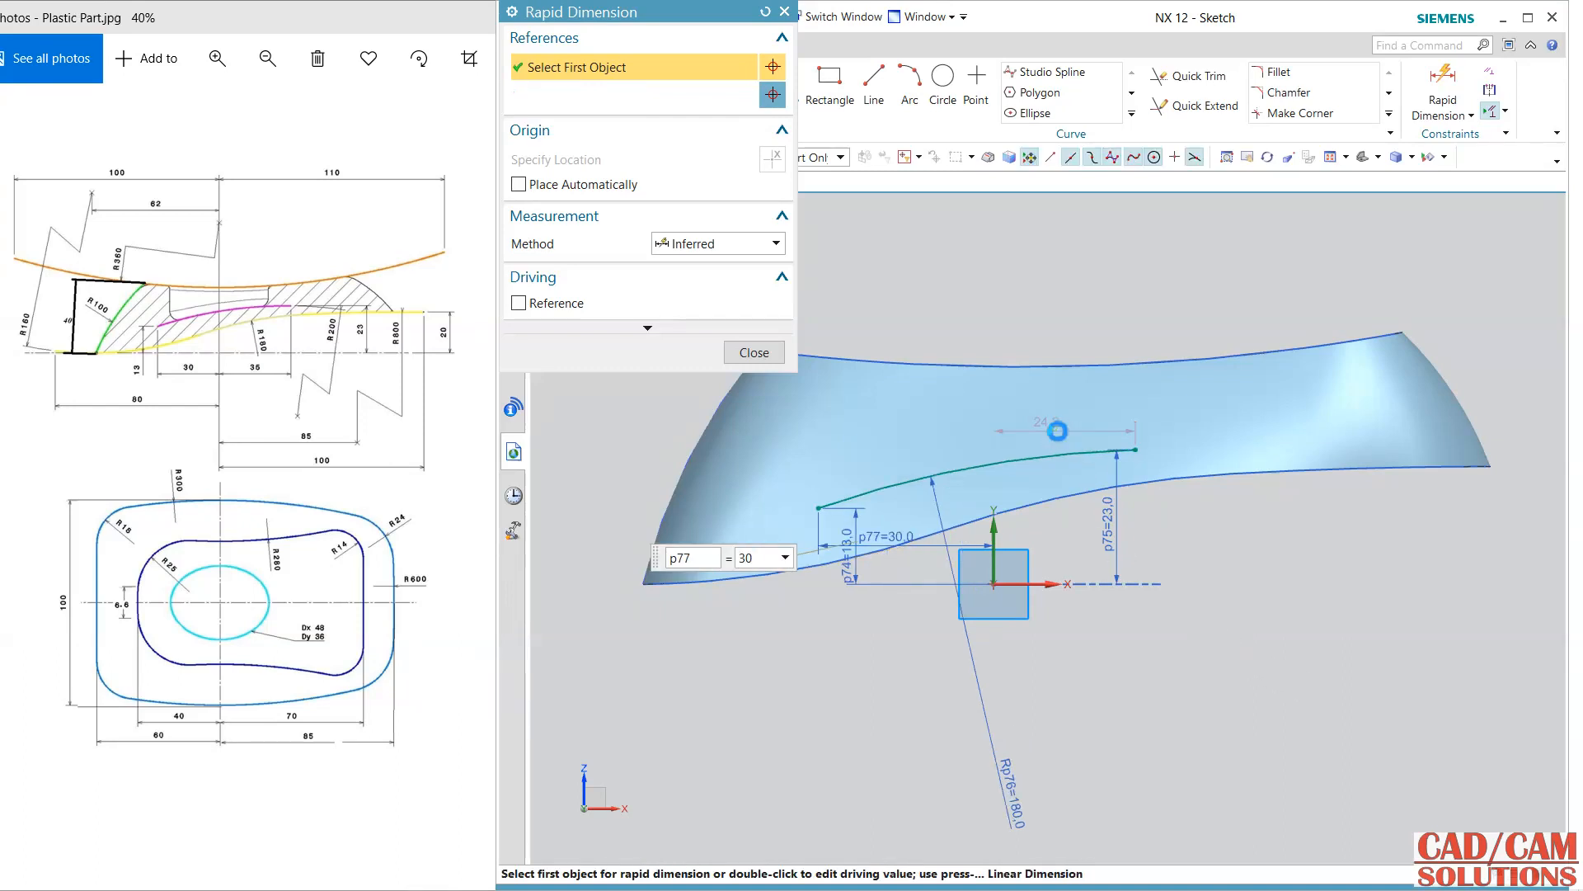
{"action": "left_click", "coordinate": [1057, 430]}
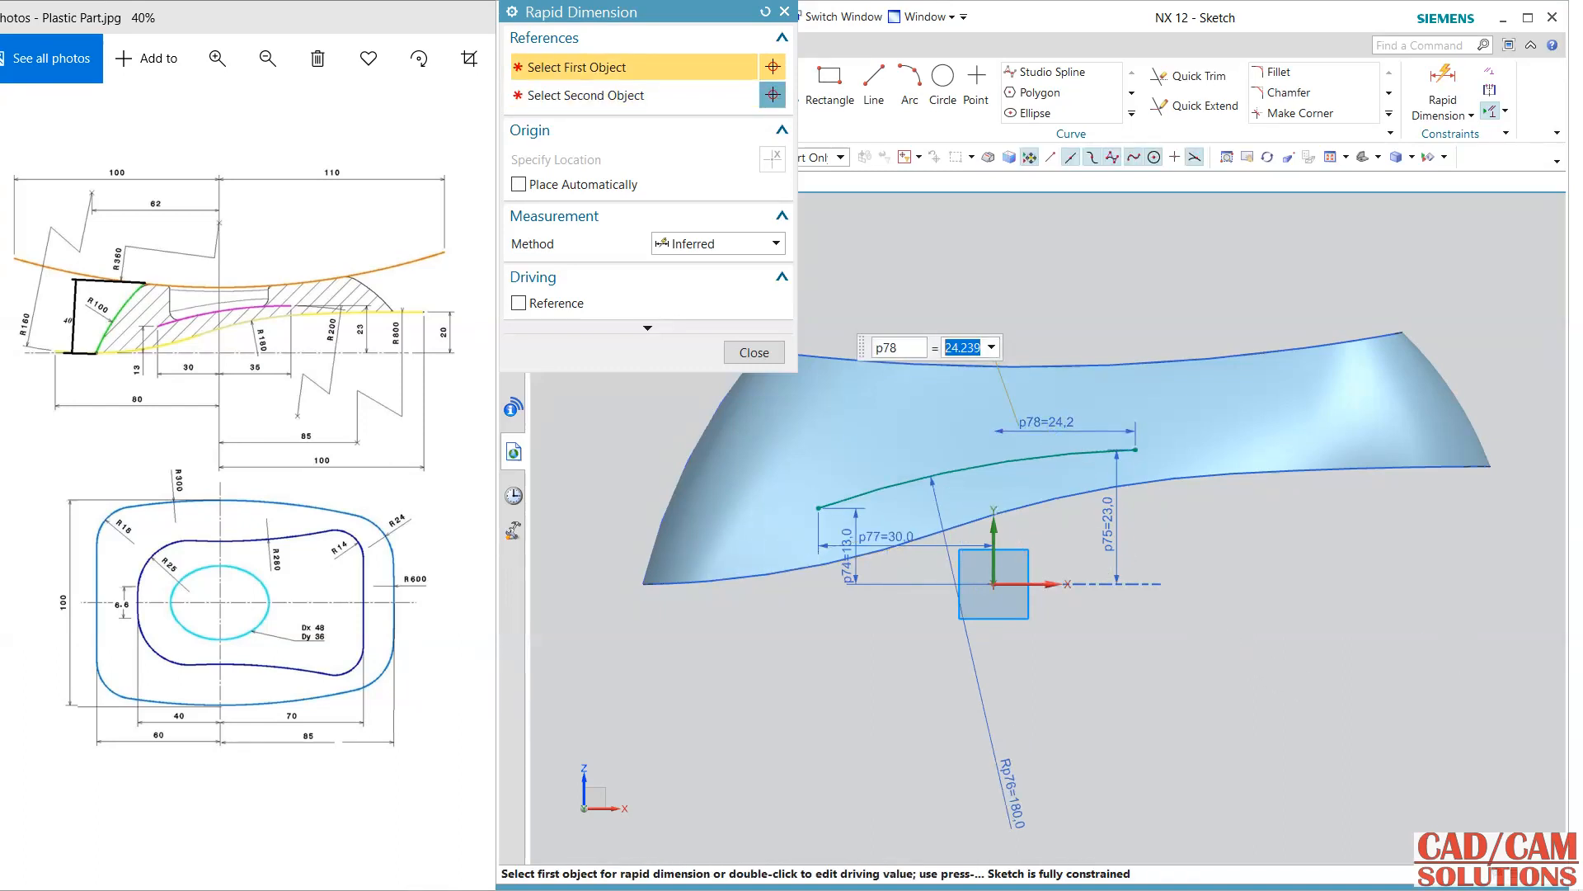
{"action": "type", "text": "35"}
{"action": "key", "text": "Return"}
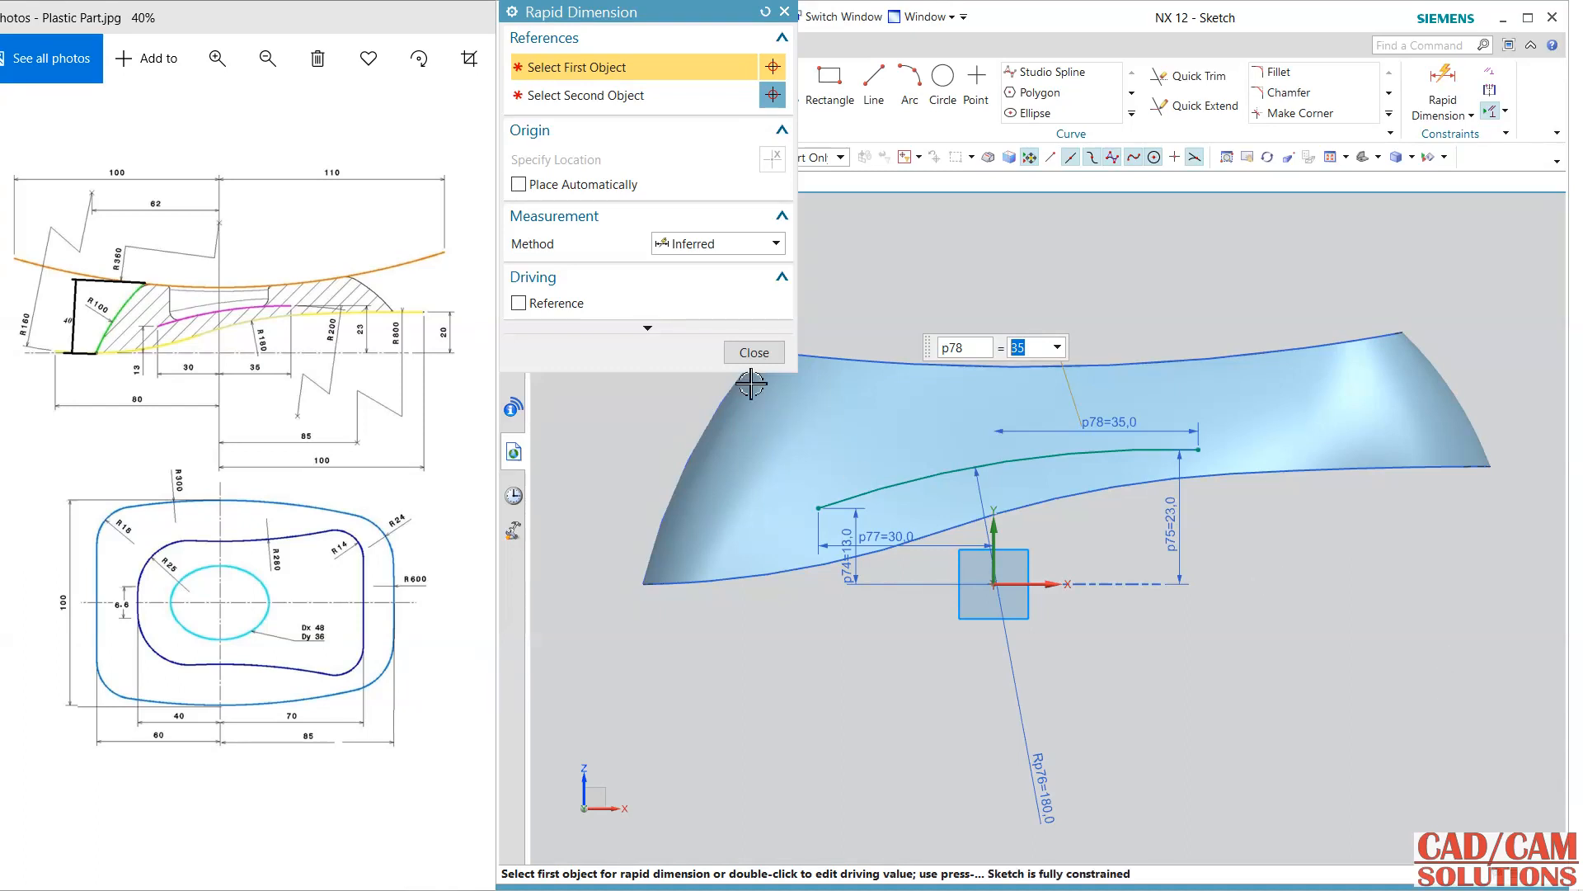
{"action": "left_click", "coordinate": [753, 354]}
{"action": "left_click", "coordinate": [523, 97]}
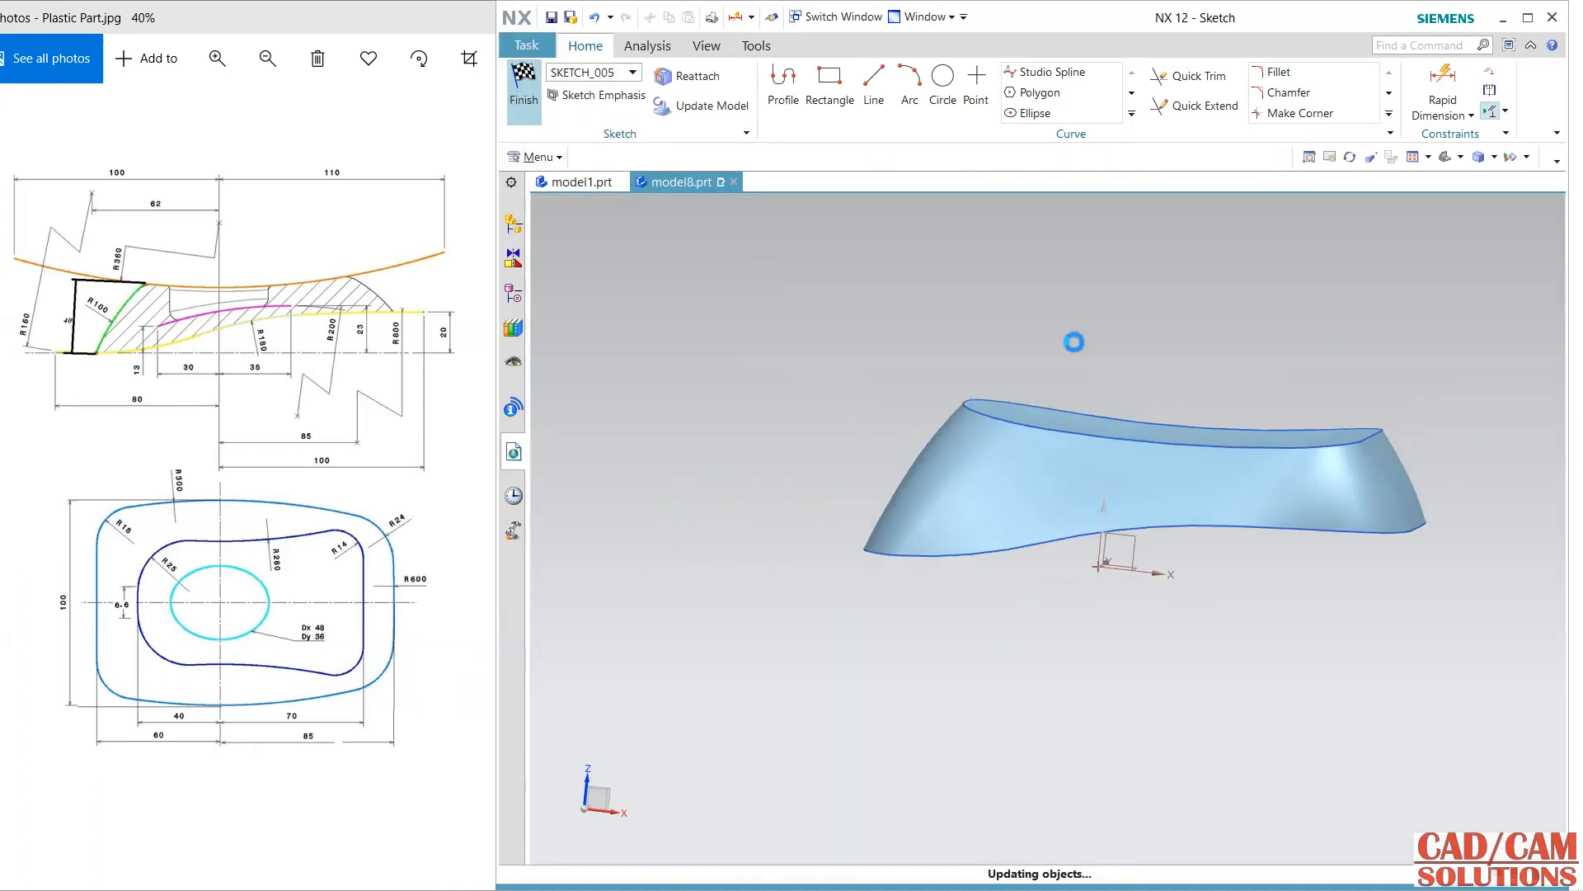
Step: Extrude the R180 arc into a sheet with a symmetric distance of 137 mm and no Boolean, and restore the shaded display
{"action": "right_click_drag", "start_coordinate": [1028, 636], "coordinate": [1051, 657]}
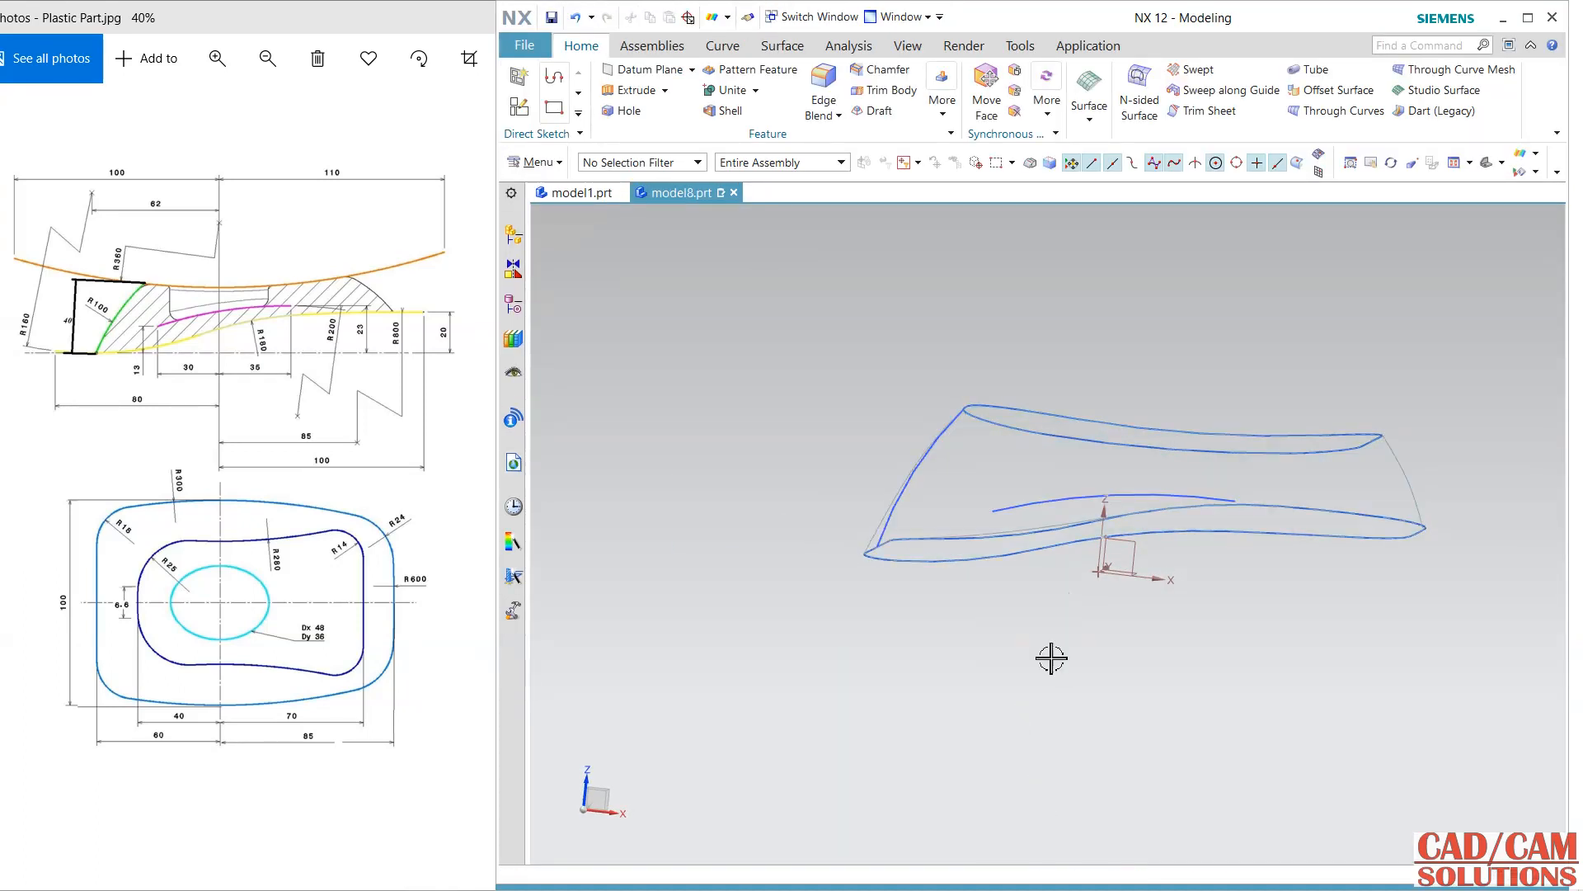
{"action": "key", "text": "x"}
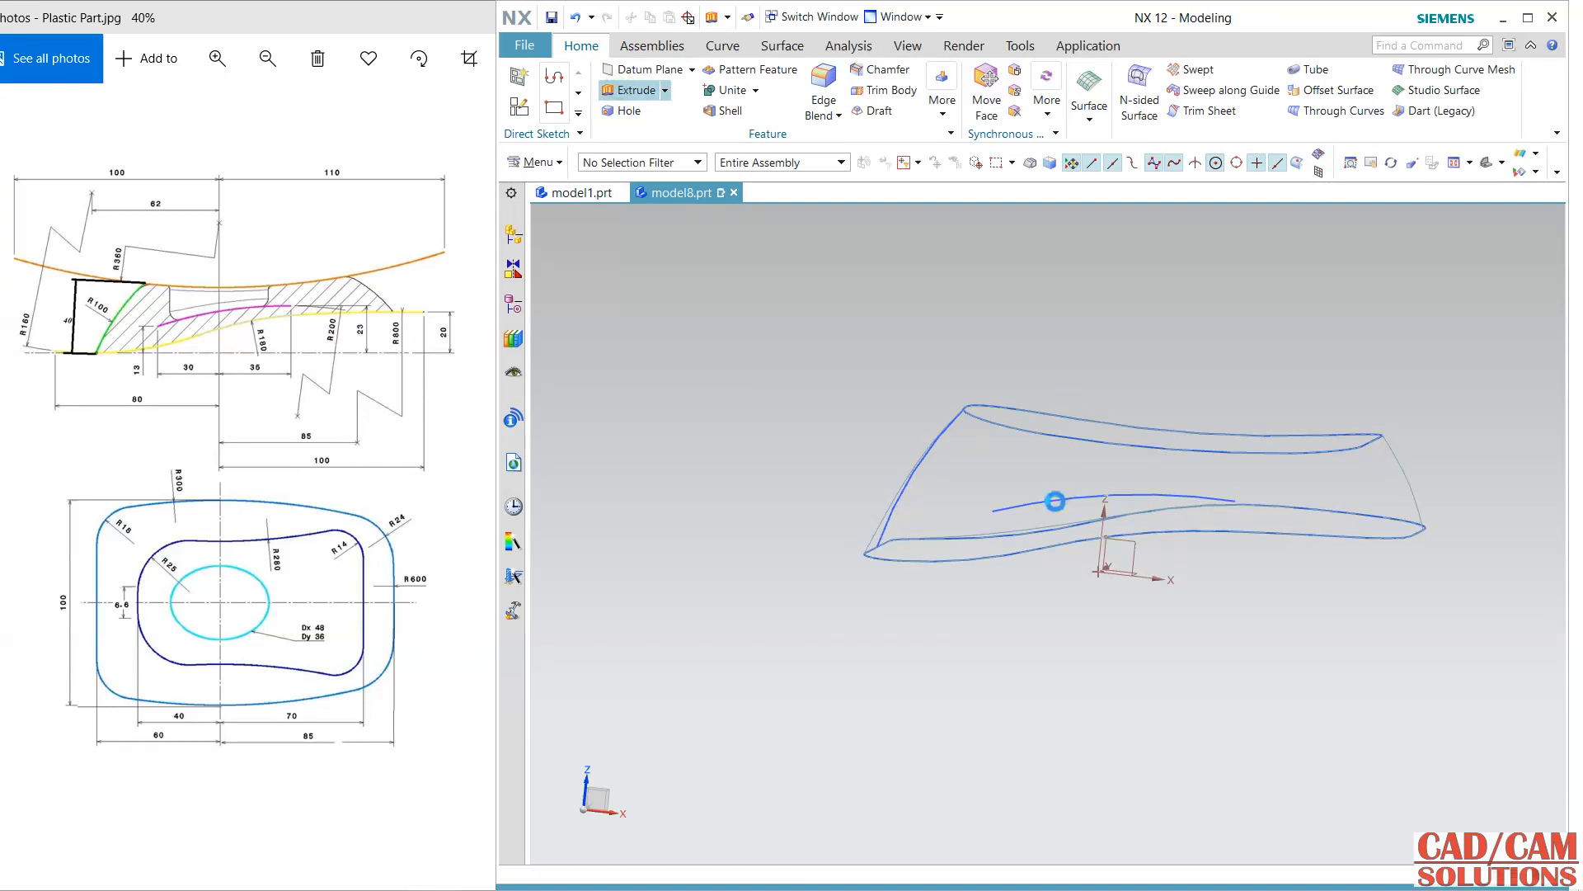
{"action": "left_click", "coordinate": [1054, 501]}
{"action": "middle_click_drag", "start_coordinate": [1063, 502], "coordinate": [1245, 652]}
{"action": "left_click", "coordinate": [719, 271]}
{"action": "left_click", "coordinate": [715, 313]}
{"action": "left_click", "coordinate": [643, 540]}
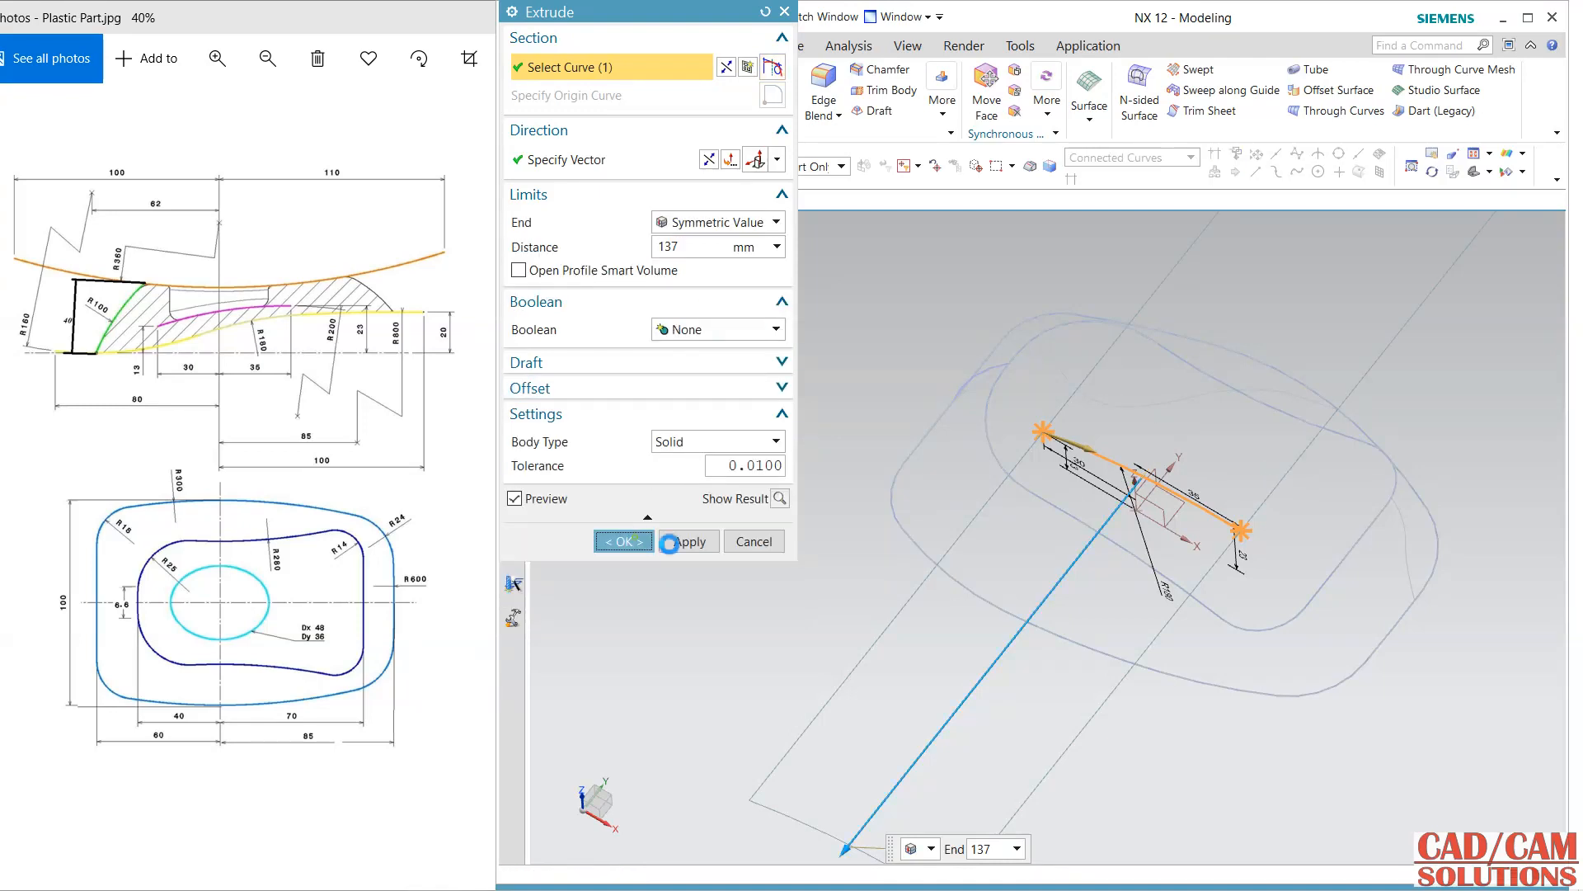
{"action": "right_click_drag", "start_coordinate": [753, 582], "coordinate": [748, 531]}
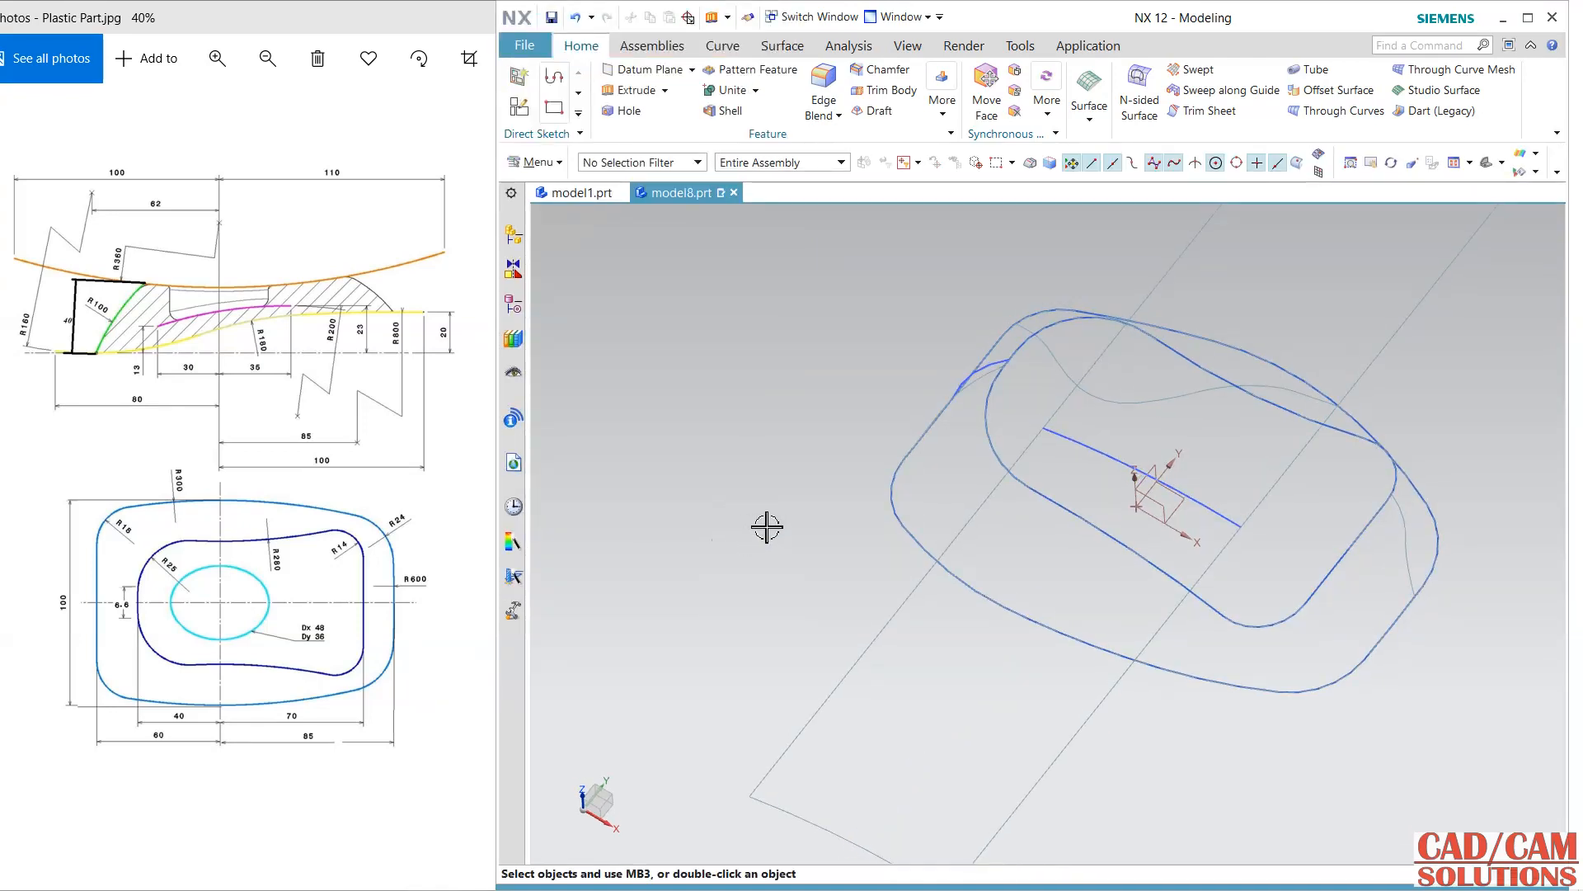
{"action": "right_click_drag", "start_coordinate": [810, 490], "coordinate": [806, 477]}
{"action": "mouse_move", "coordinate": [806, 478]}
{"action": "middle_mouse_down"}
{"action": "mouse_move", "coordinate": [817, 455]}
{"action": "mouse_move", "coordinate": [759, 479]}
{"action": "middle_mouse_up"}
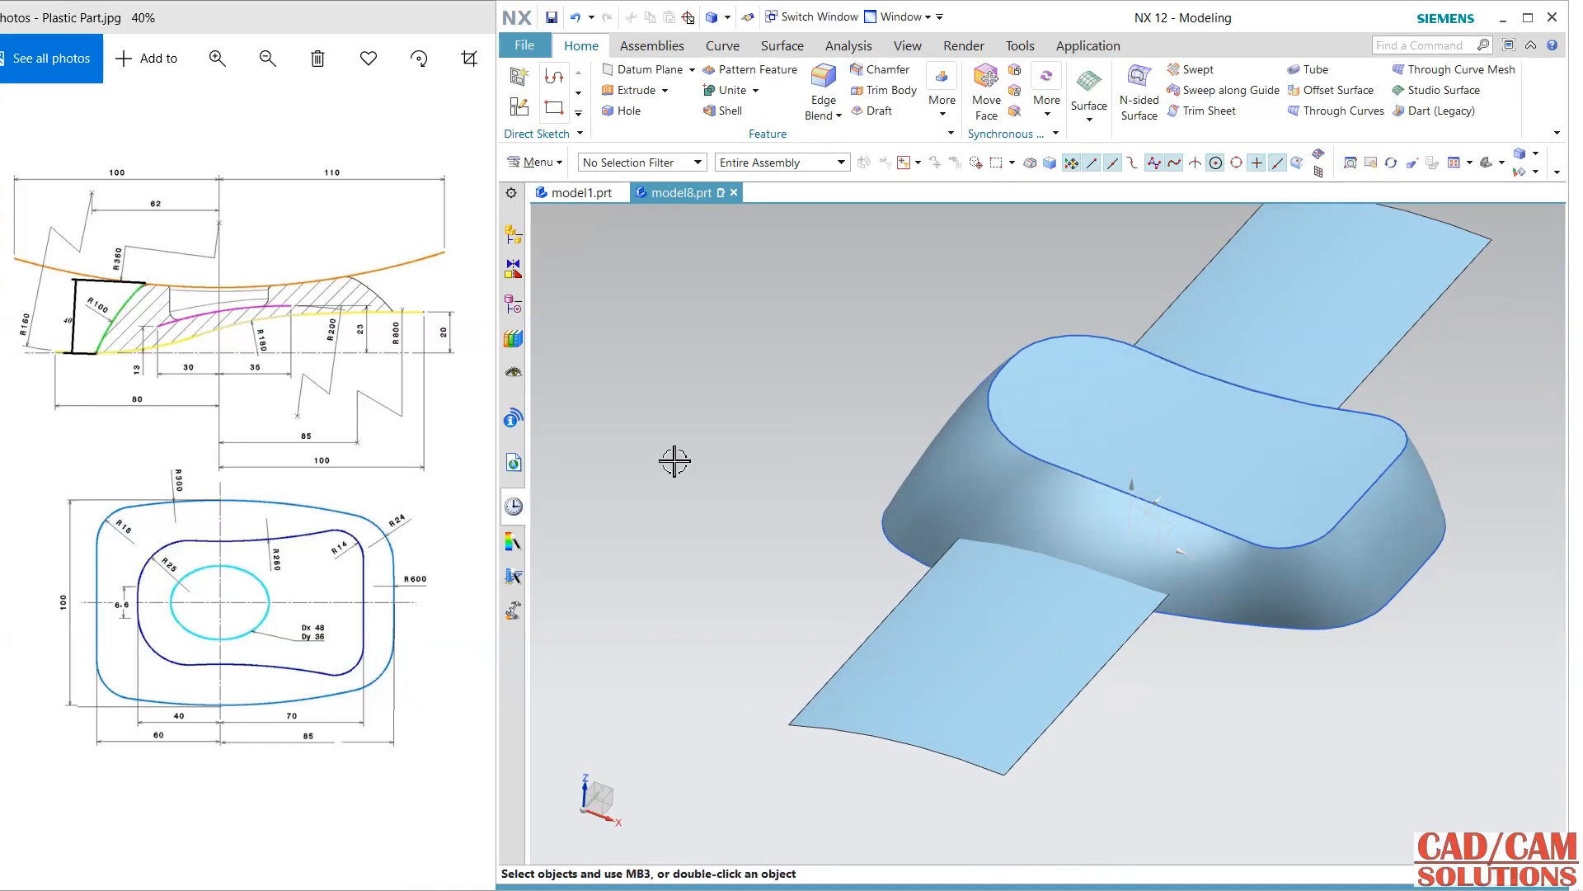
Step: Create a sketch on the horizontal XY datum plane with the X axis as its horizontal reference
{"action": "left_click", "coordinate": [560, 117]}
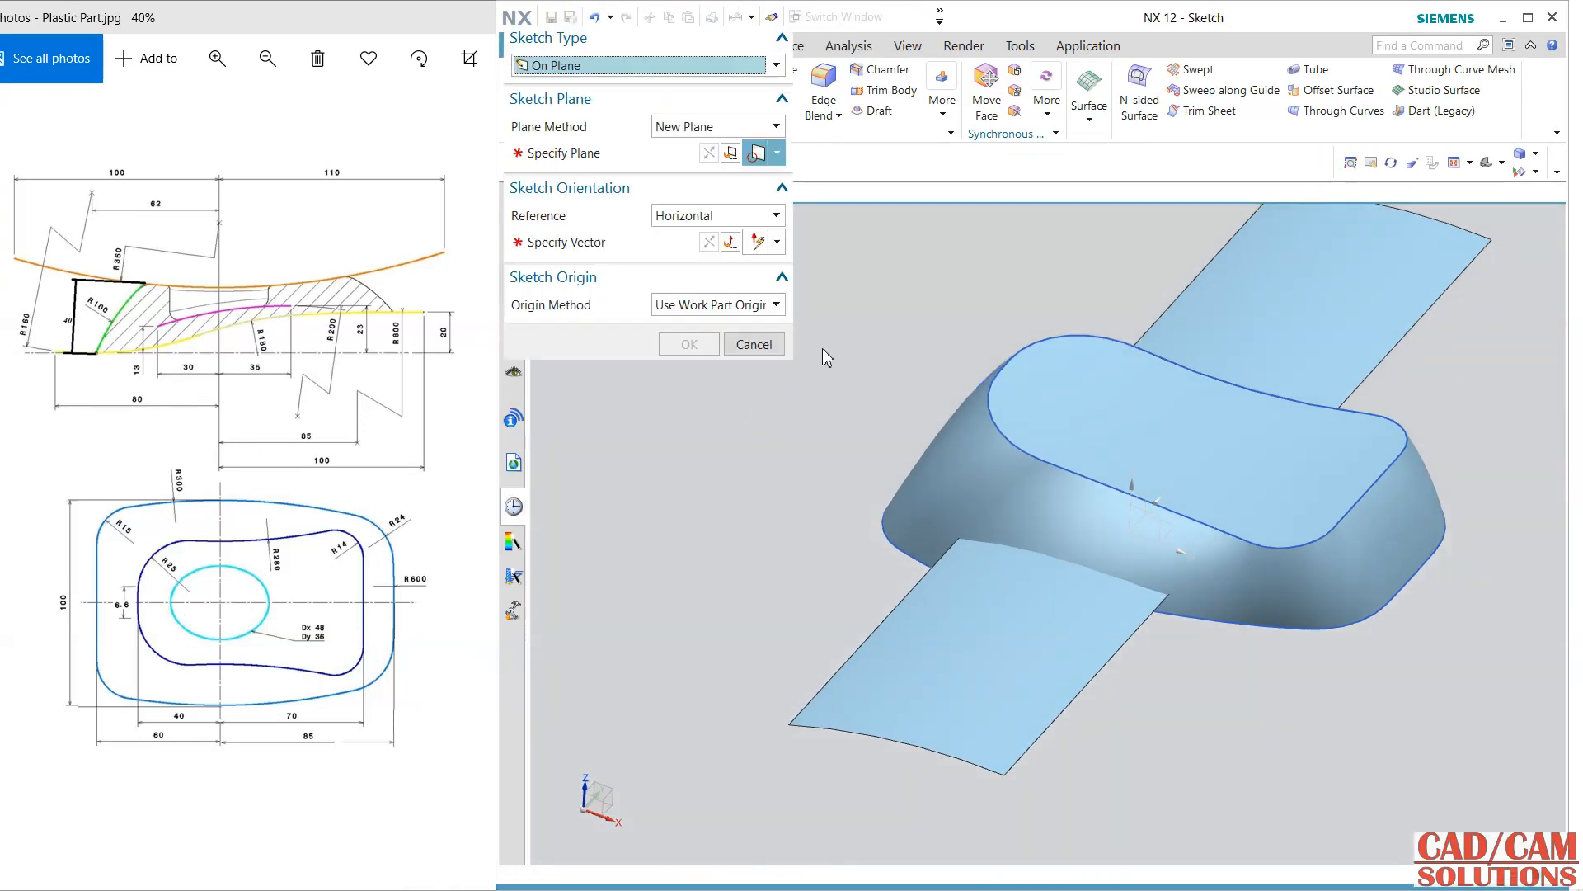
{"action": "left_click", "coordinate": [1188, 487]}
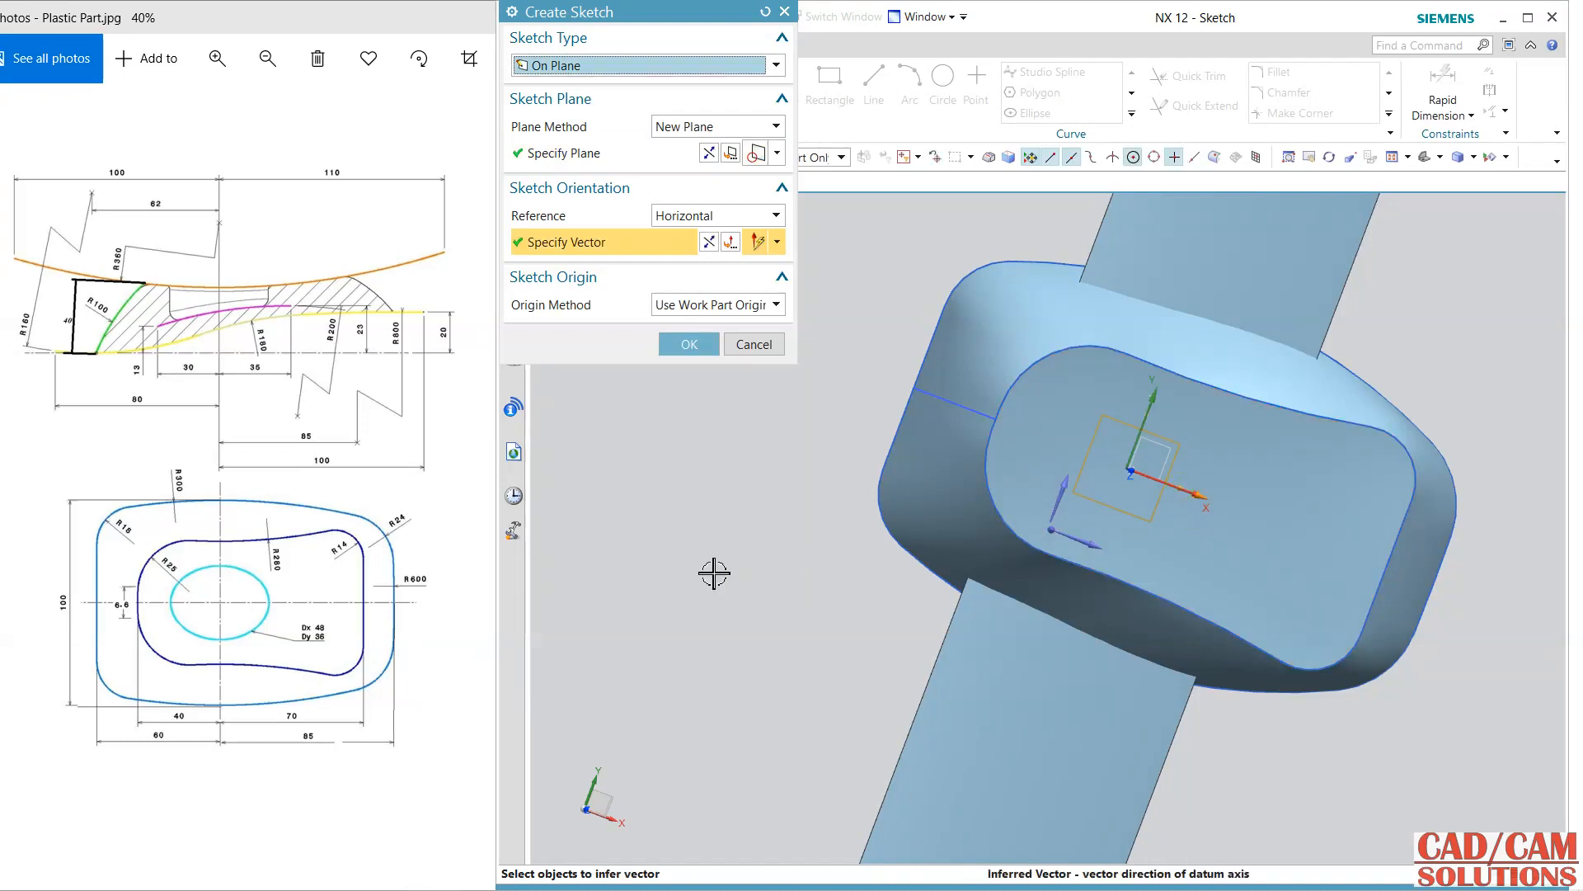
{"action": "middle_click", "coordinate": [714, 573]}
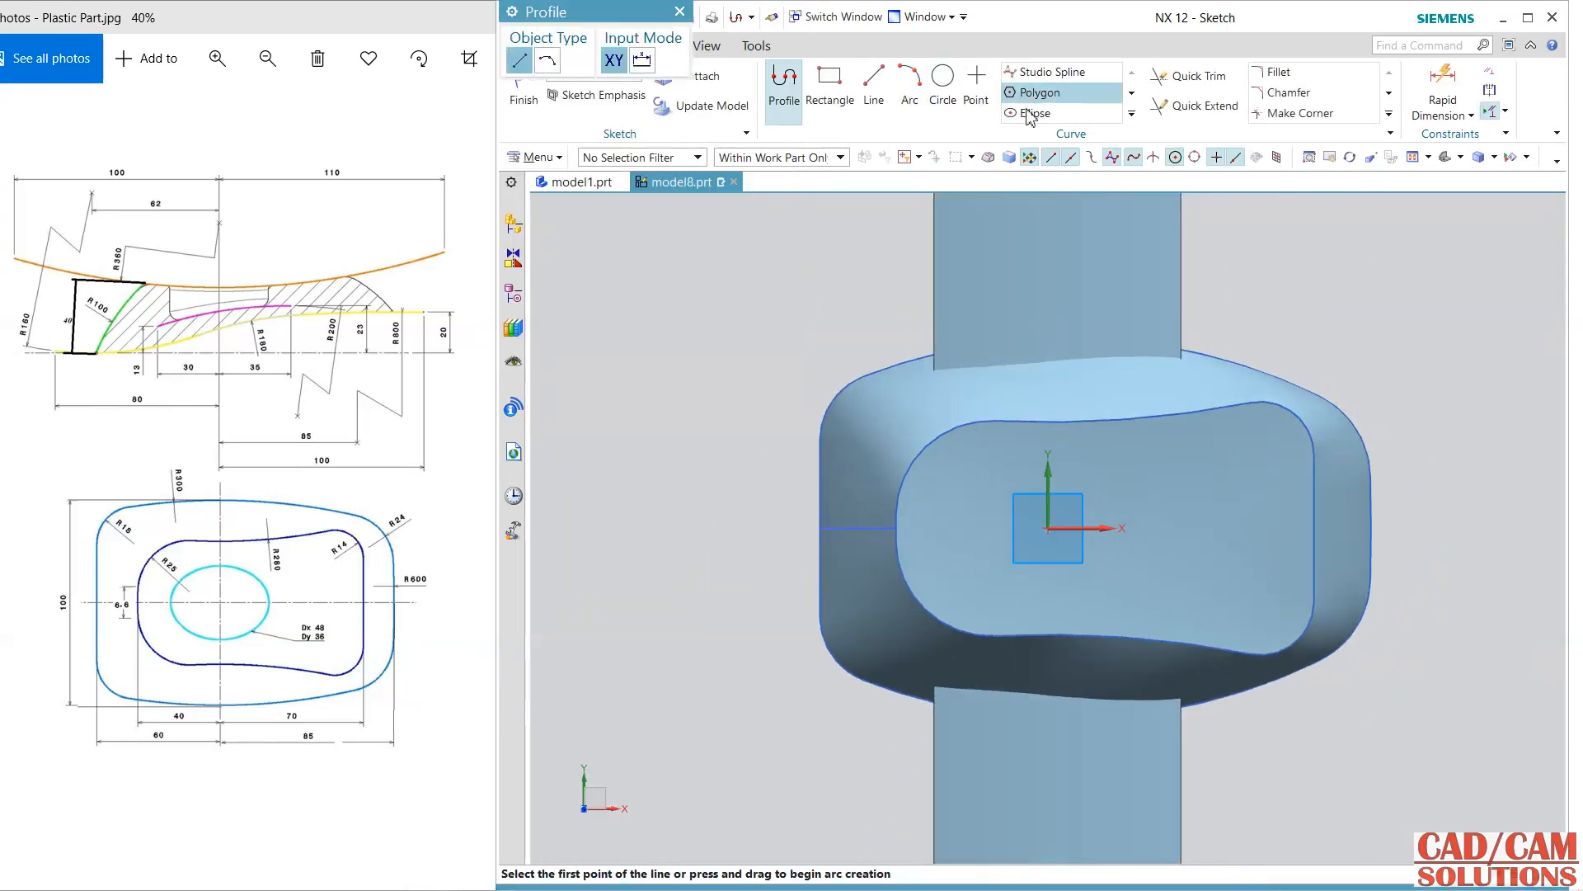
Step: Sketch a closed ellipse centred on the origin with major radius 24 mm and minor radius 18 mm, and finish the sketch
{"action": "left_click", "coordinate": [1030, 113]}
{"action": "left_click", "coordinate": [1048, 528]}
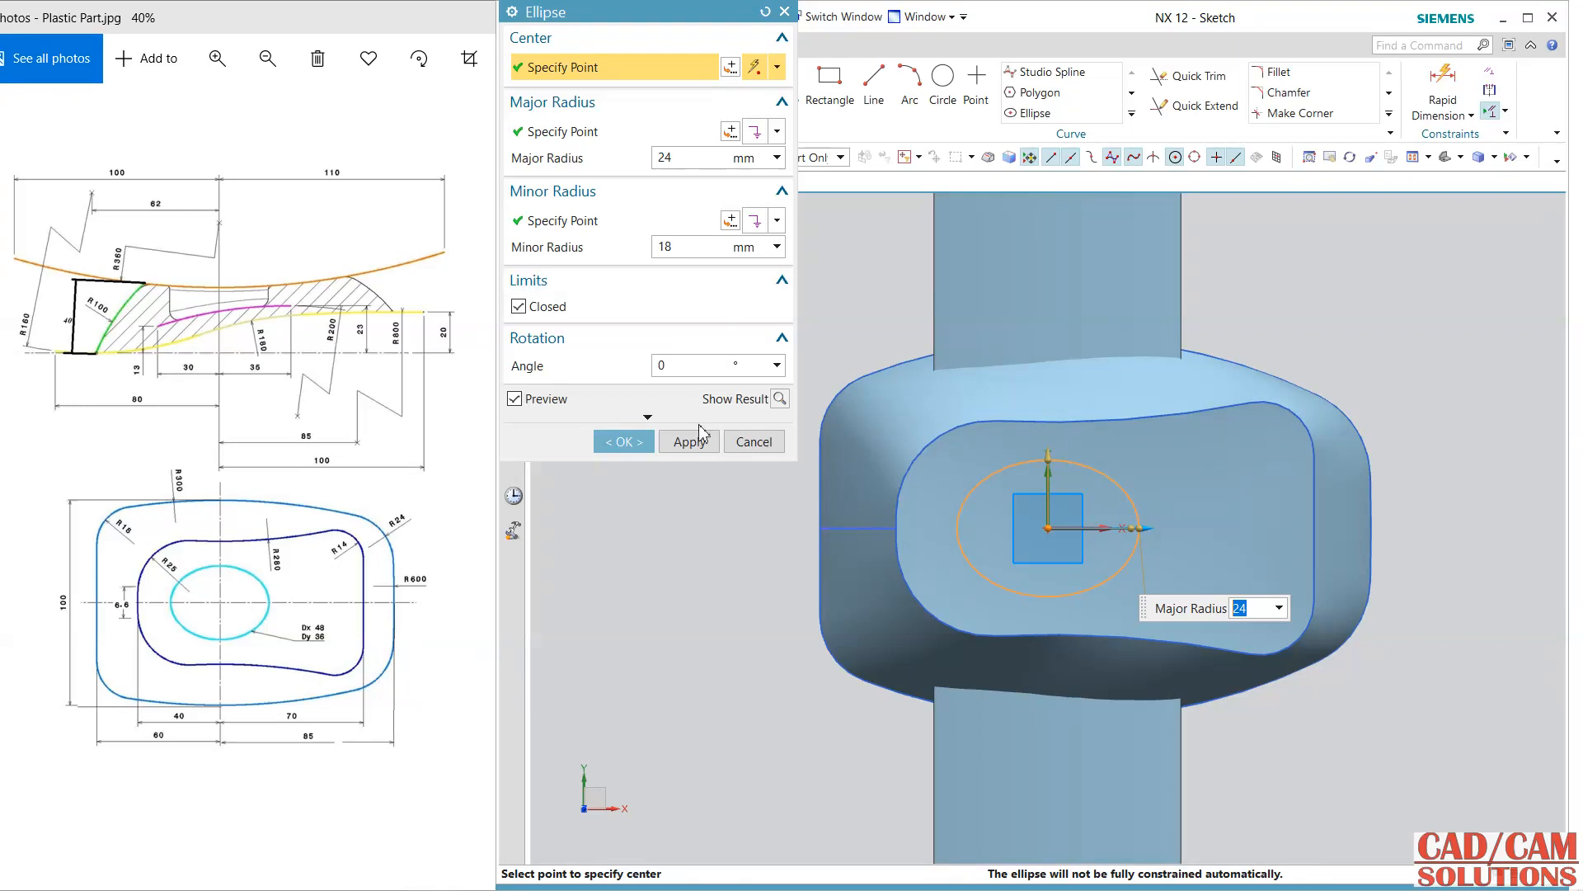
{"action": "left_click", "coordinate": [623, 441]}
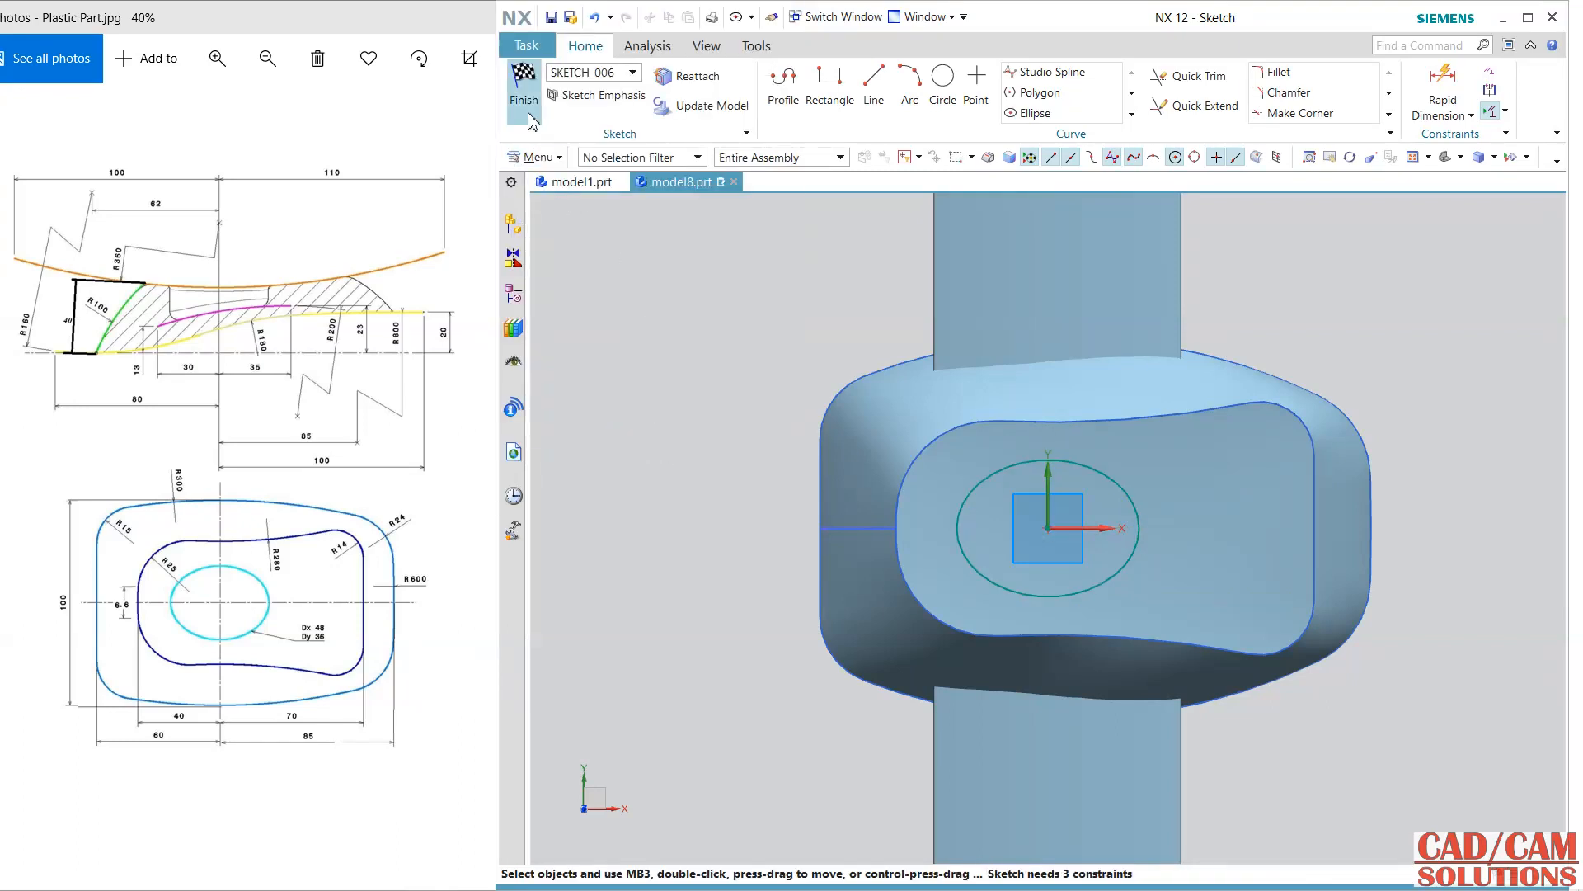
{"action": "left_click", "coordinate": [530, 117]}
Step: Sew the swept side surface with the upper and lower N-sided surfaces, using the Solid body type
{"action": "middle_click_drag", "start_coordinate": [819, 503], "coordinate": [814, 442]}
{"action": "right_click_drag", "start_coordinate": [740, 376], "coordinate": [783, 424]}
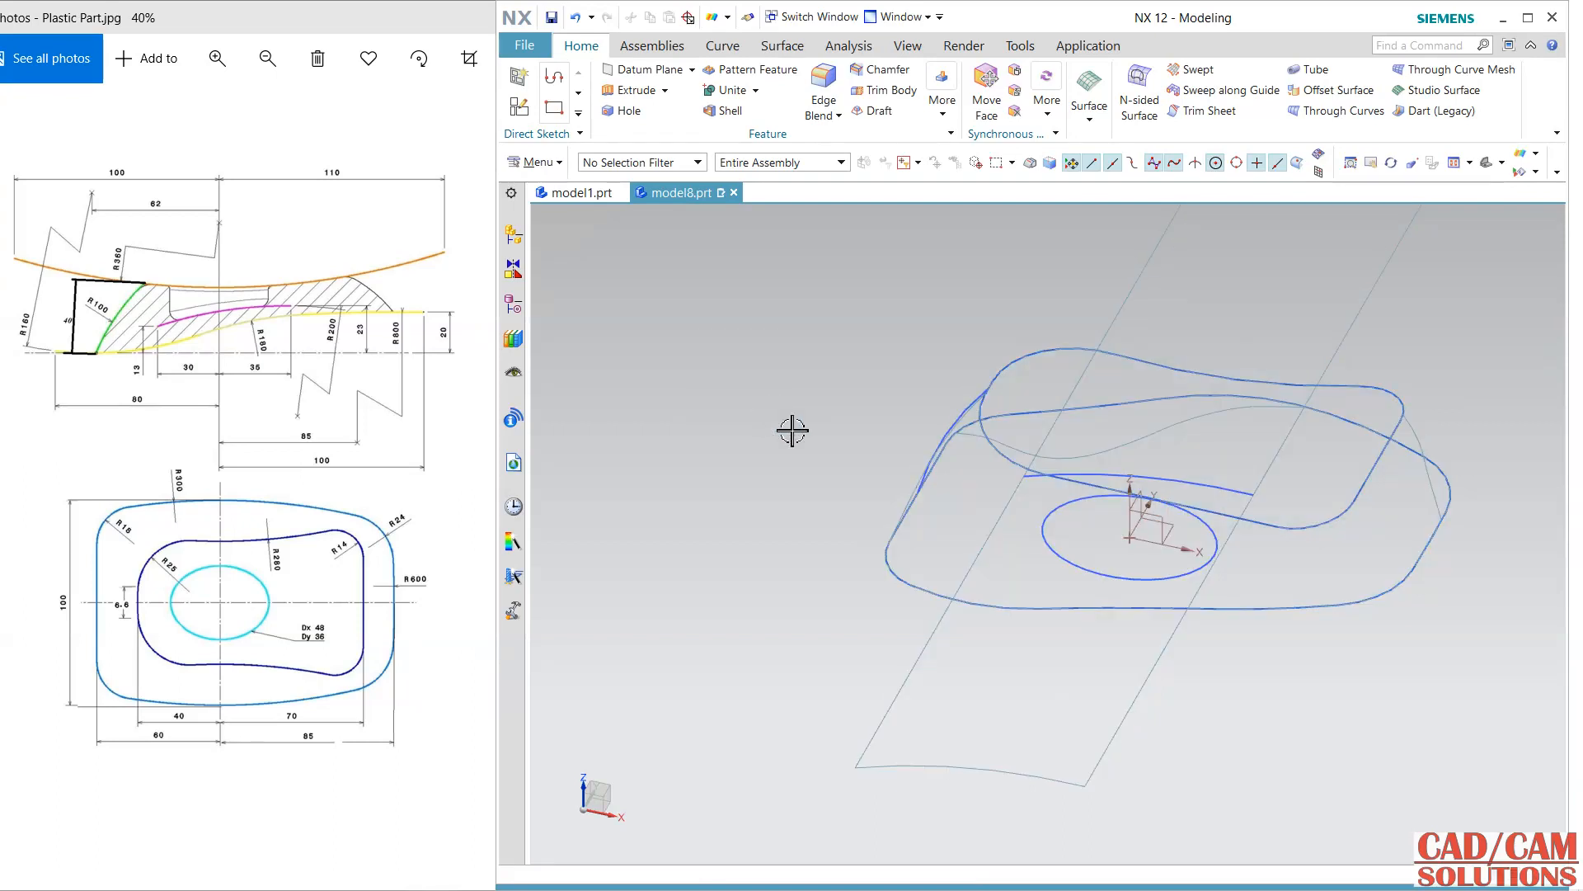
{"action": "middle_click_drag", "start_coordinate": [812, 371], "coordinate": [871, 424]}
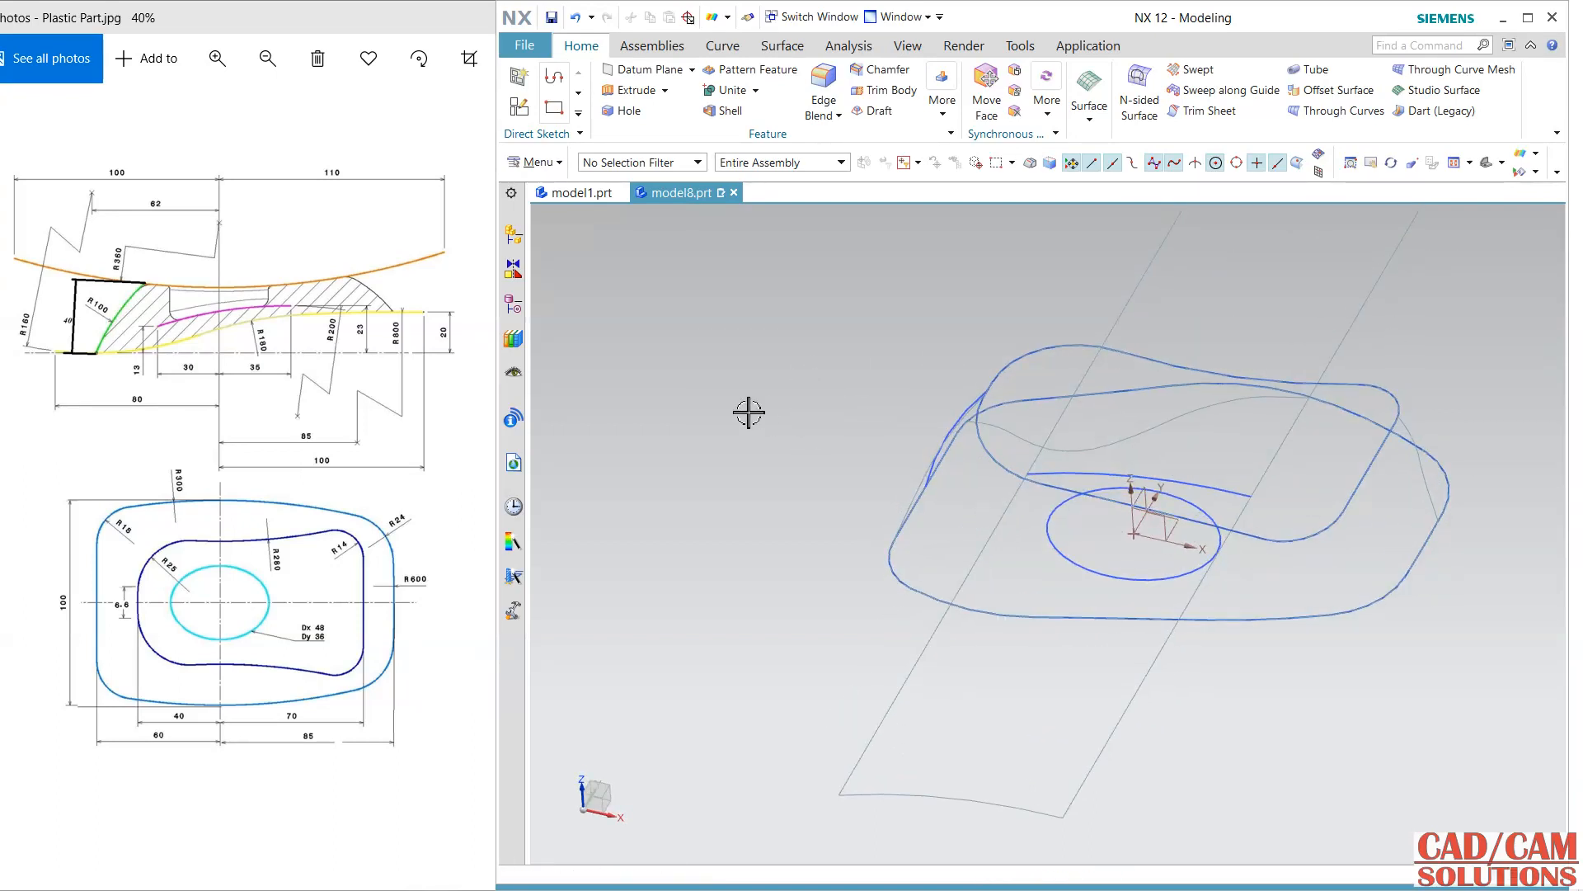
{"action": "right_click_drag", "start_coordinate": [848, 350], "coordinate": [845, 330]}
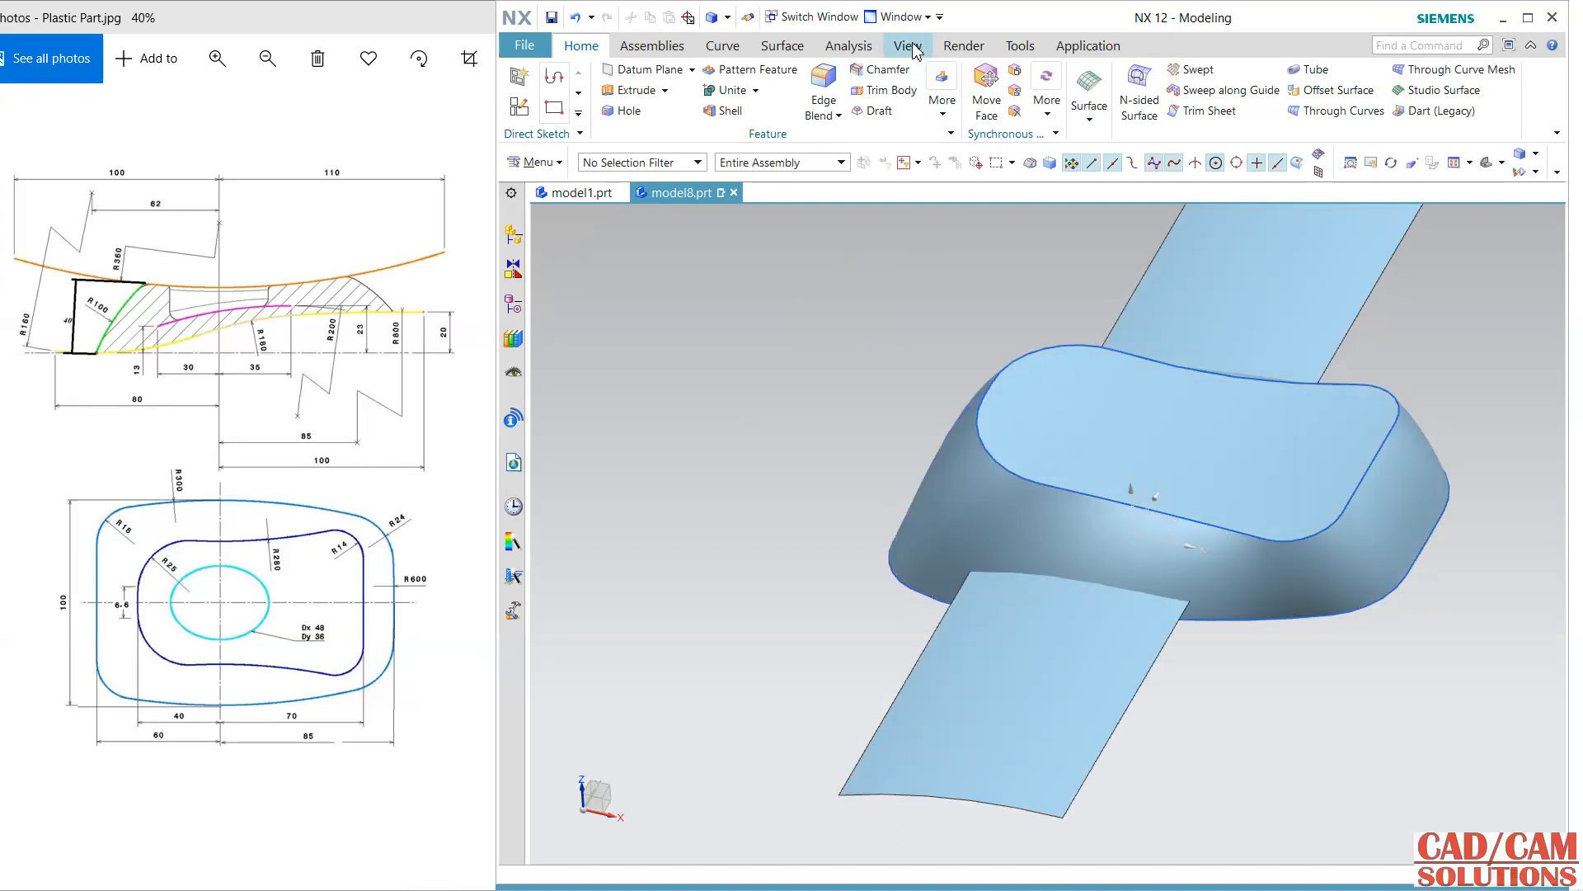
{"action": "left_click", "coordinate": [781, 46]}
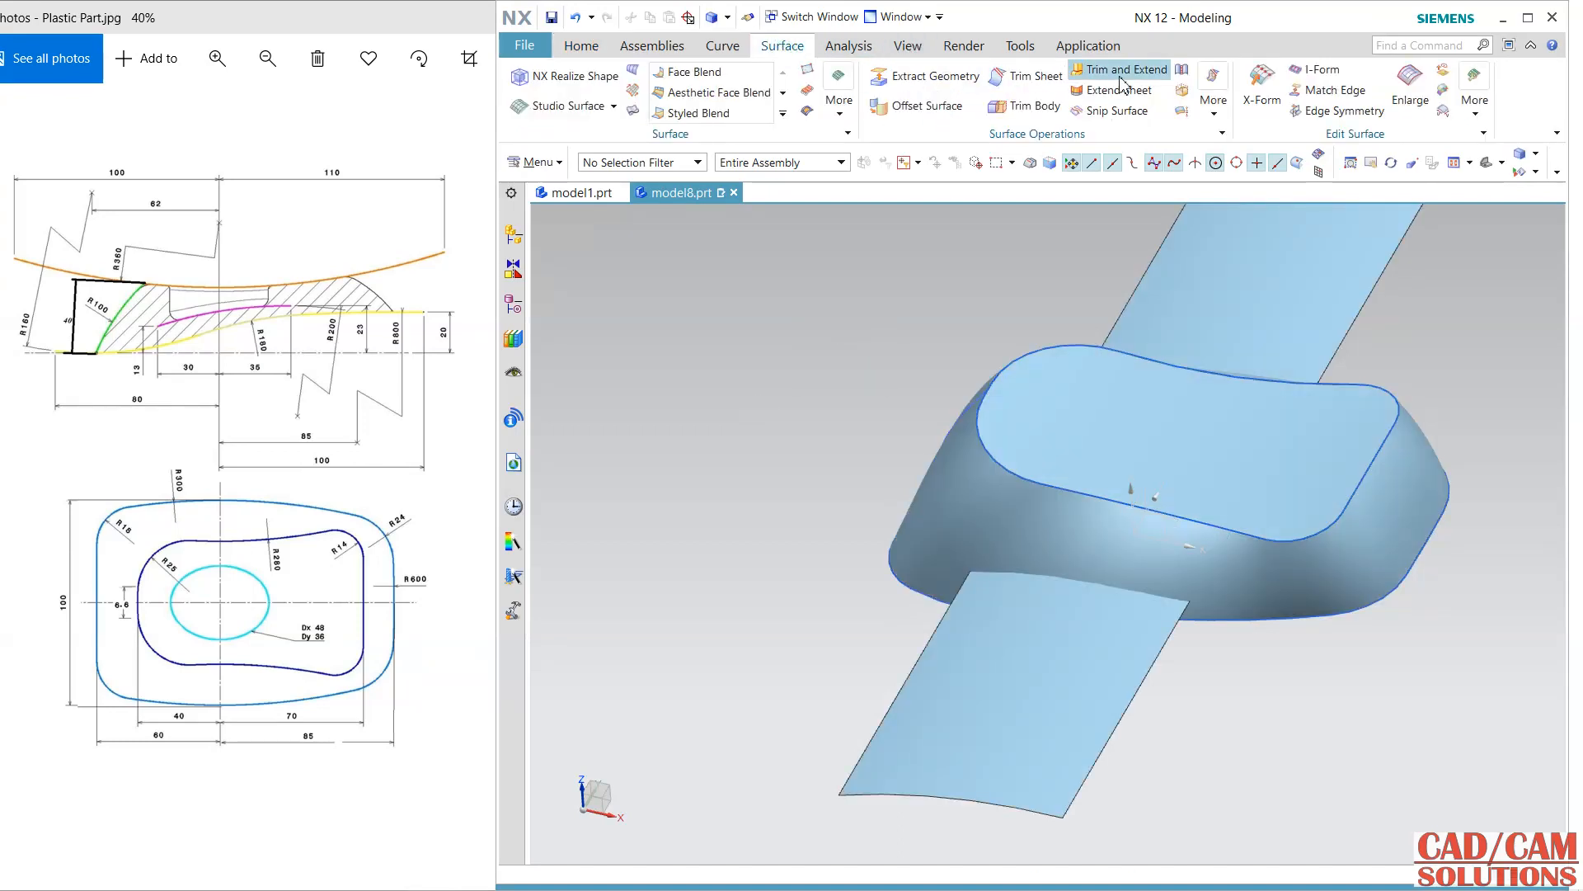
{"action": "left_click", "coordinate": [1181, 69]}
{"action": "left_click", "coordinate": [1386, 555]}
{"action": "left_click", "coordinate": [1361, 461]}
{"action": "middle_click_drag", "start_coordinate": [1336, 629], "coordinate": [1305, 481]}
{"action": "left_click", "coordinate": [1279, 460]}
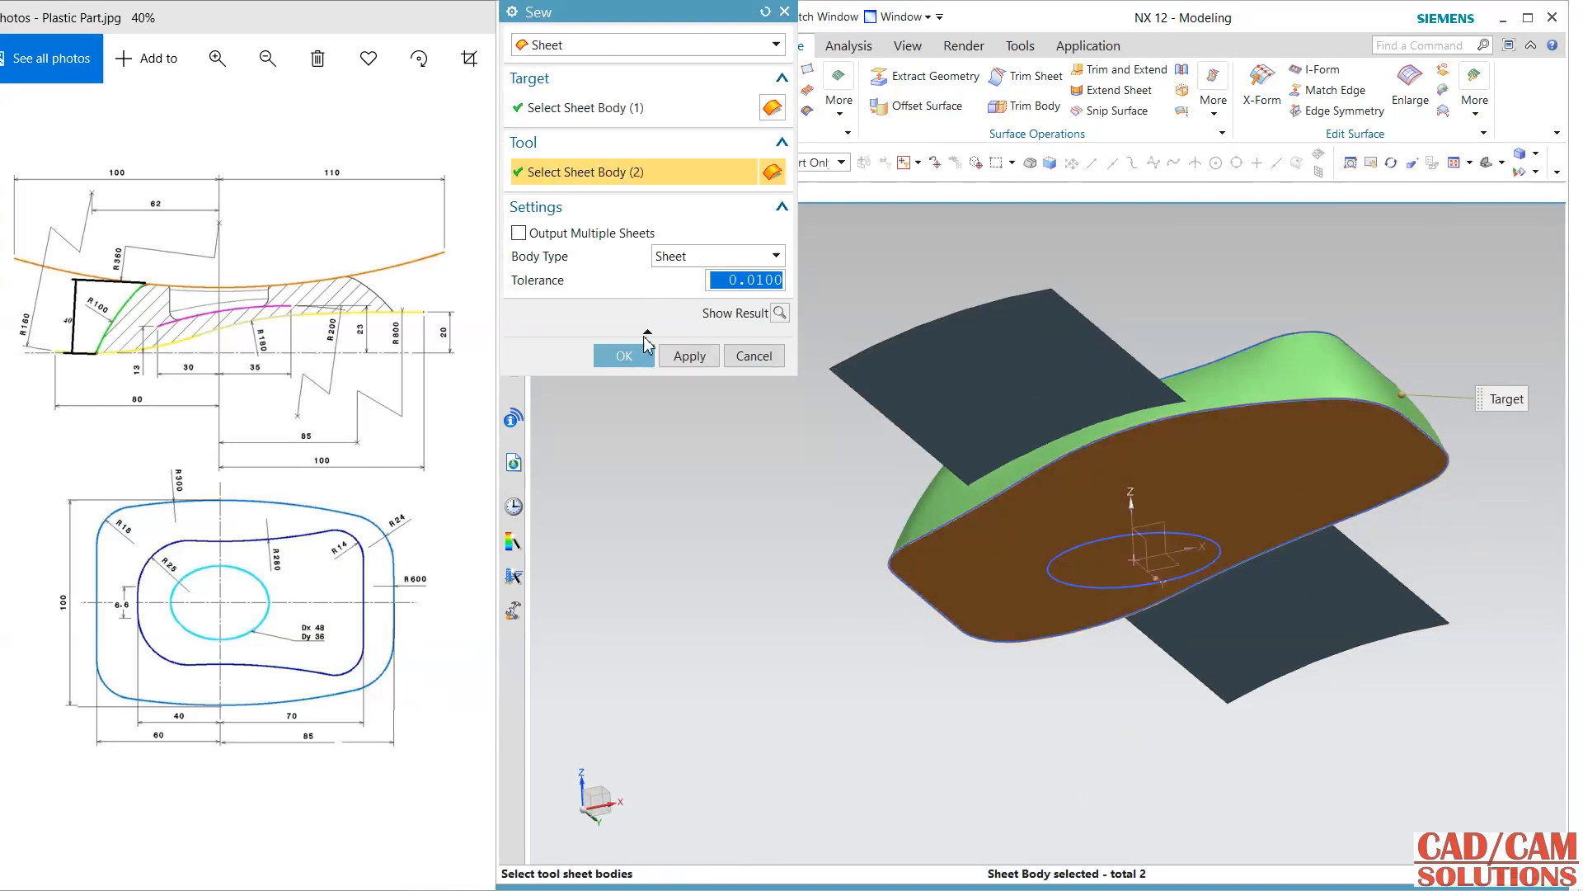
{"action": "left_click", "coordinate": [709, 256]}
{"action": "left_click", "coordinate": [670, 299]}
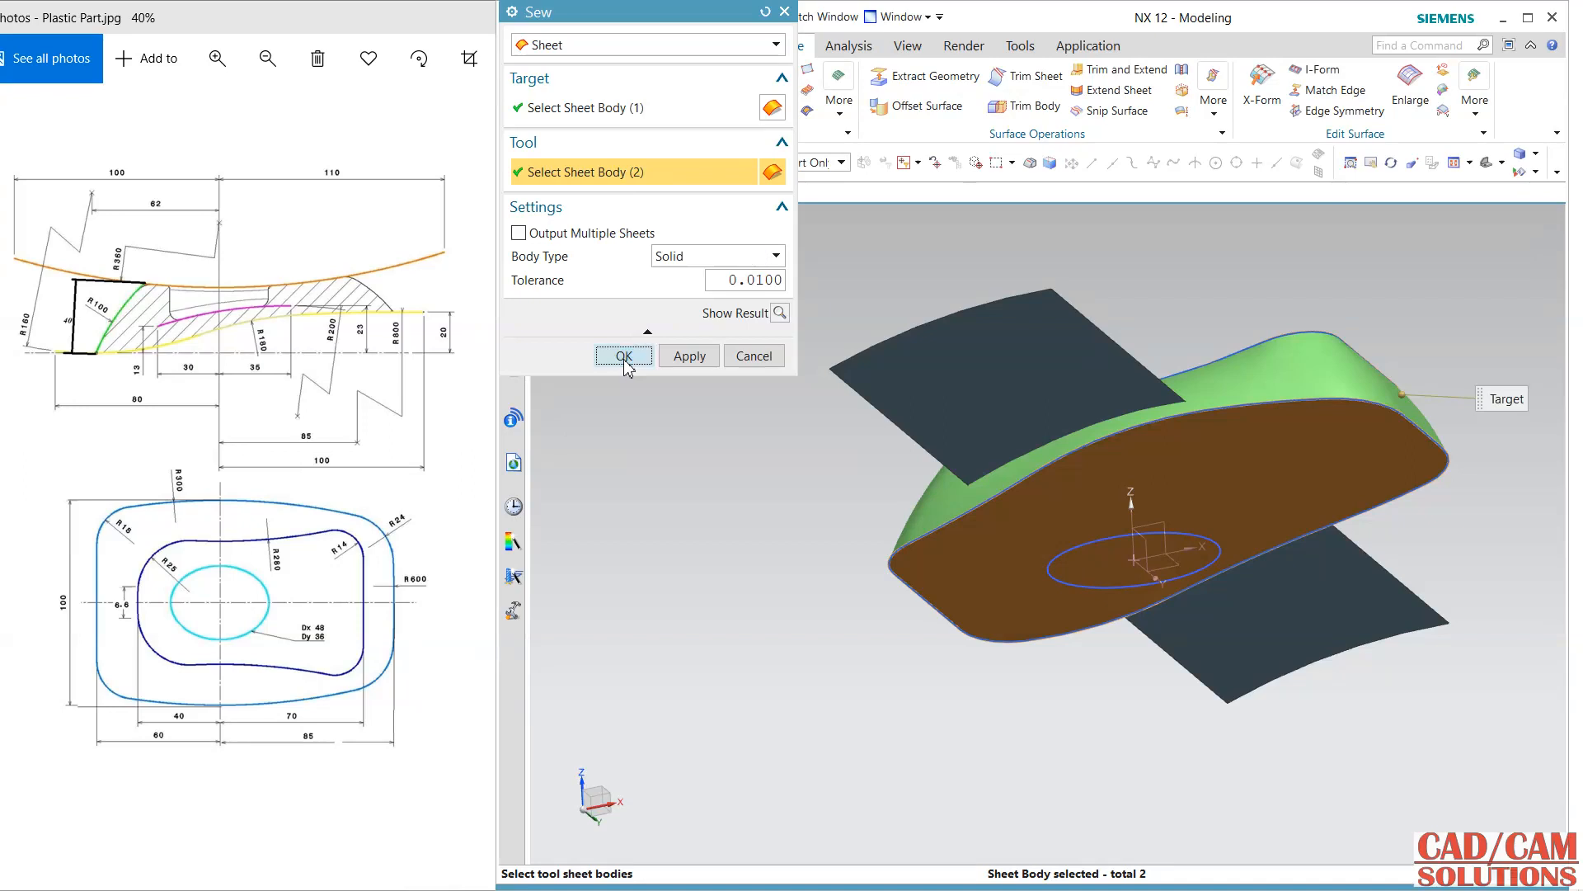
{"action": "left_click", "coordinate": [625, 356]}
Step: Set up an upward extrusion of the ellipse with Boolean Subtract, taking the sewn body as its target
{"action": "middle_click_drag", "start_coordinate": [764, 484], "coordinate": [760, 564]}
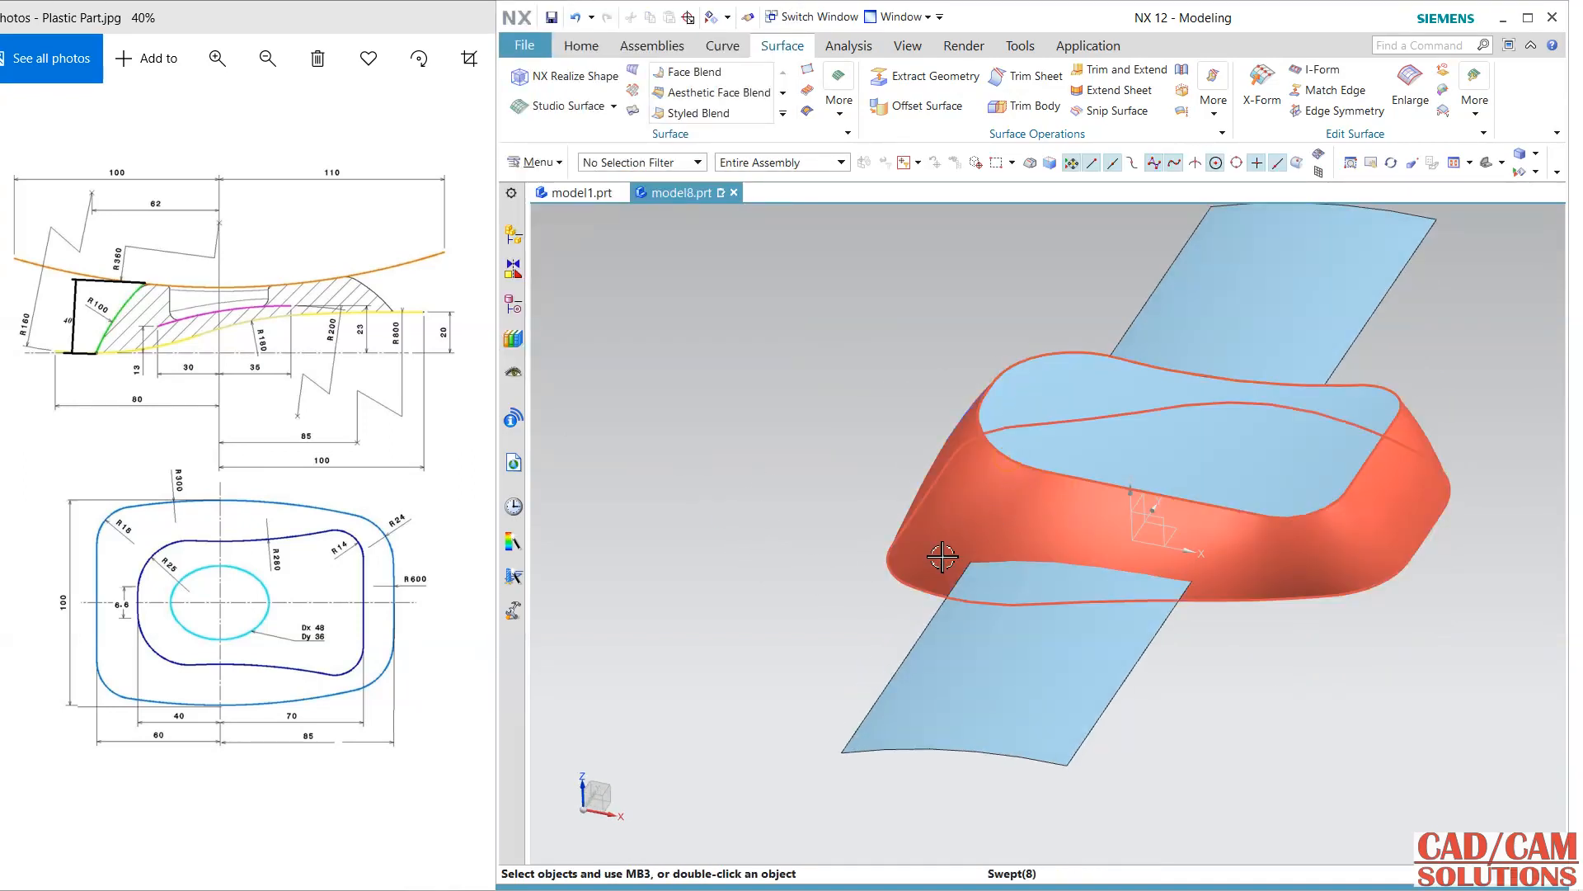
{"action": "middle_click_drag", "start_coordinate": [799, 449], "coordinate": [797, 467]}
{"action": "right_click_drag", "start_coordinate": [816, 412], "coordinate": [822, 421]}
{"action": "left_click", "coordinate": [582, 48]}
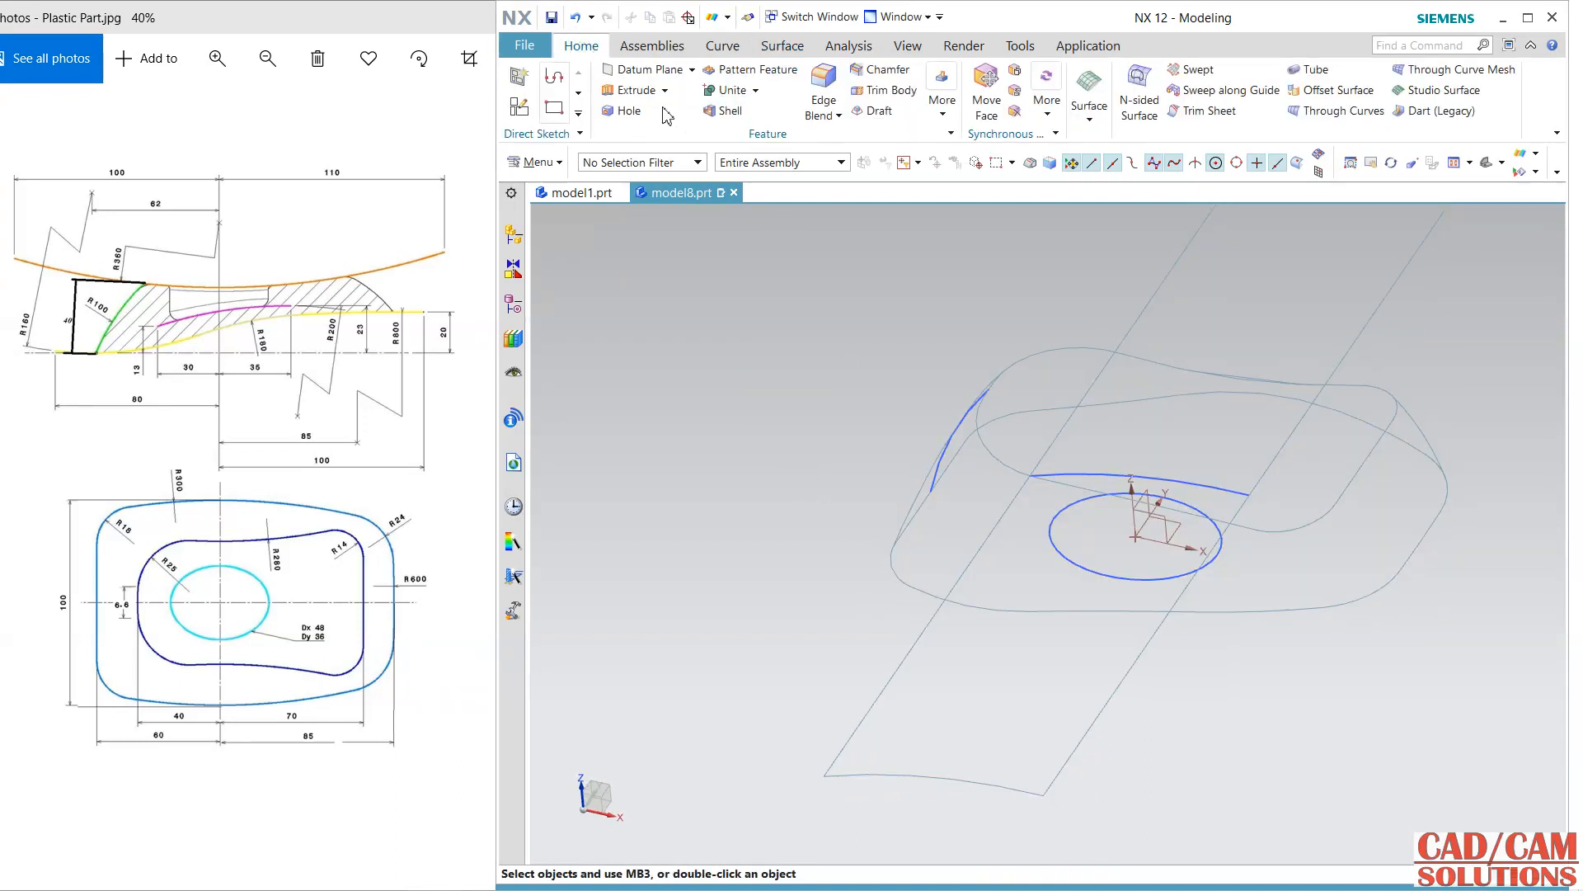
{"action": "left_click", "coordinate": [1052, 550]}
{"action": "left_click", "coordinate": [705, 380]}
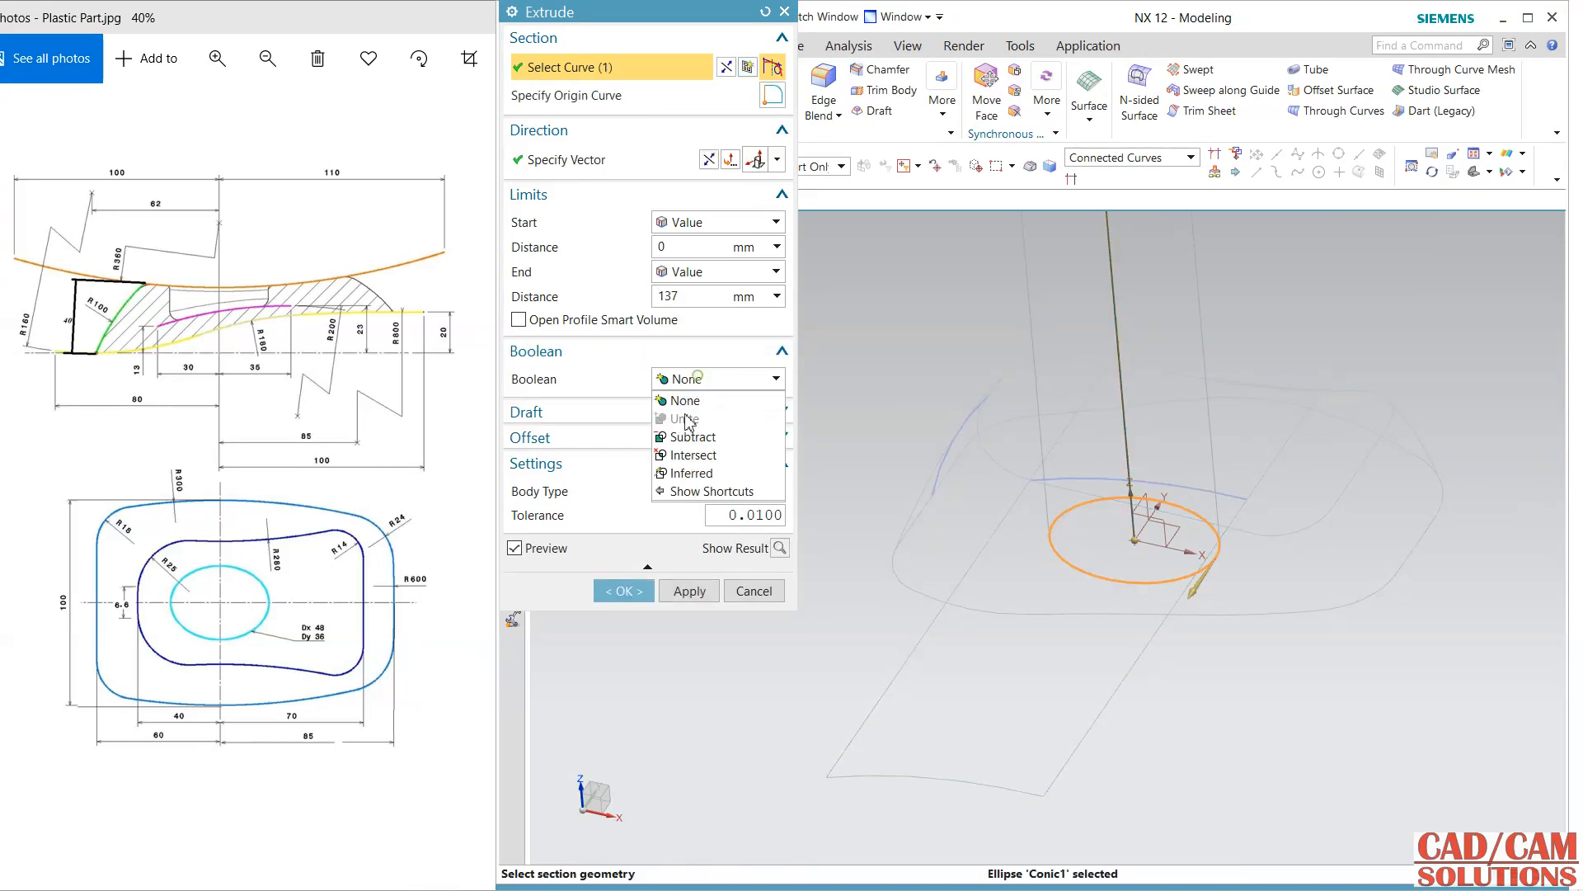
{"action": "left_click", "coordinate": [691, 438]}
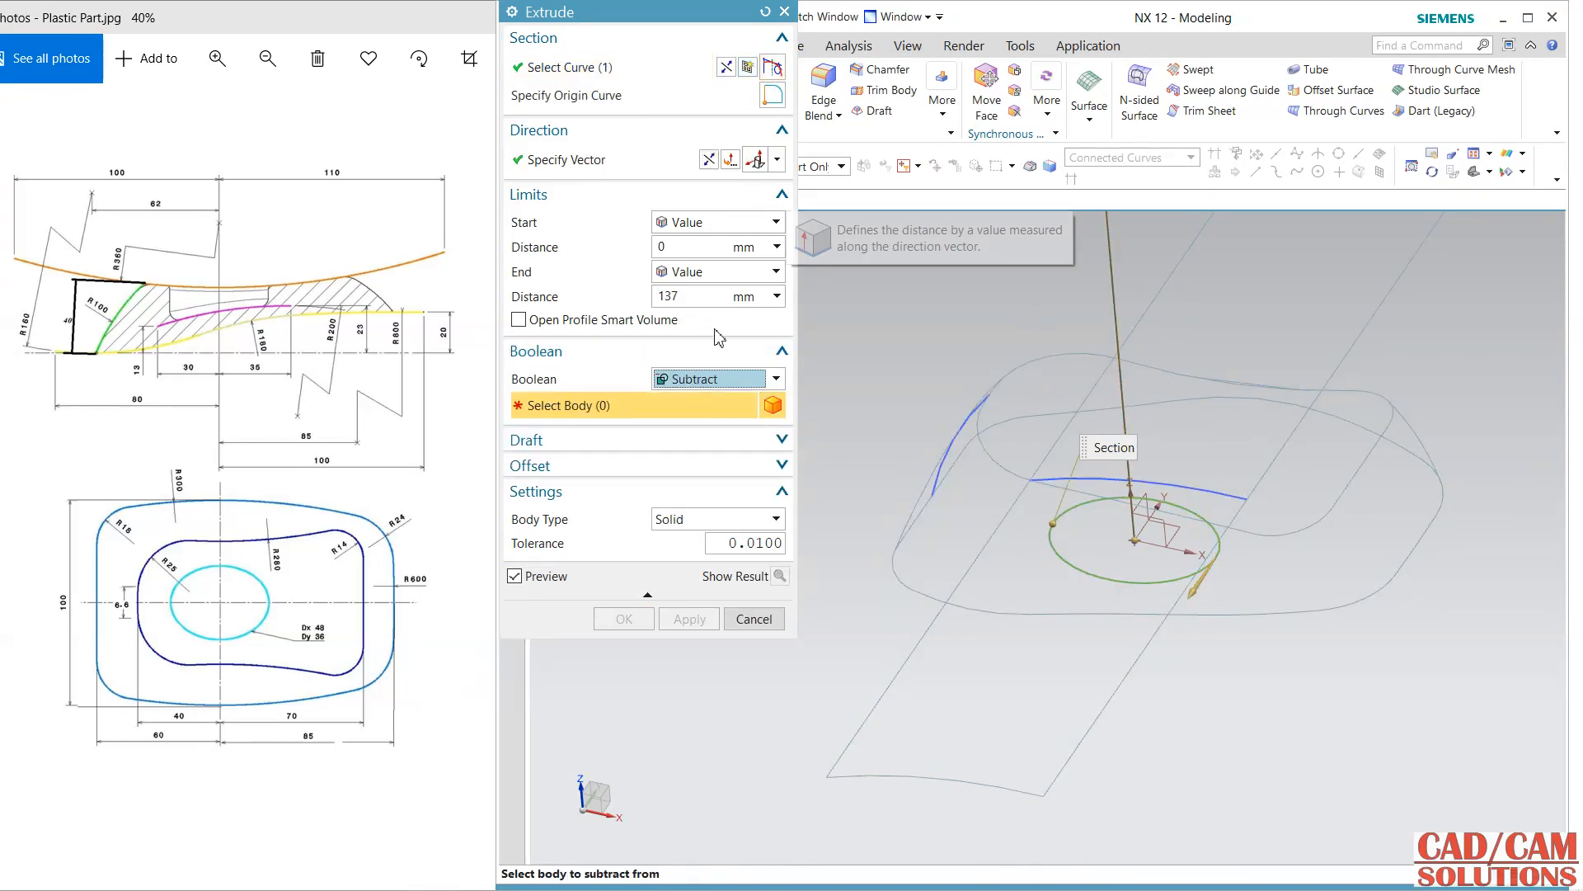
{"action": "left_click", "coordinate": [1015, 462]}
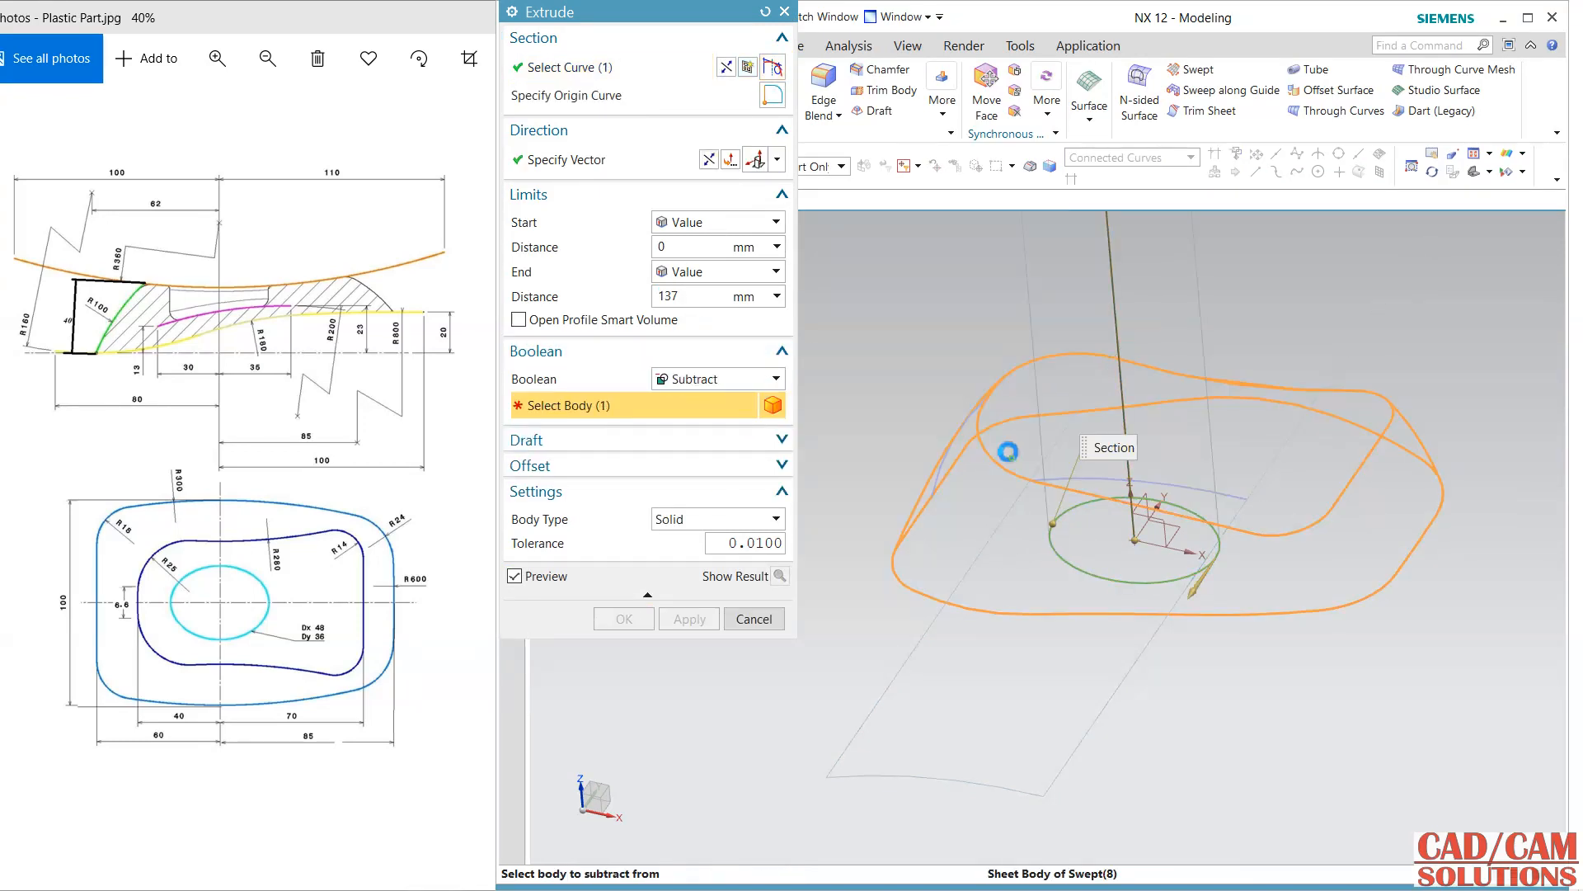
Step: Start the elliptical cut at the extruded arc sheet with Until Selected, end it at 137 mm, and show the result shaded
{"action": "left_click", "coordinate": [699, 223]}
{"action": "left_click", "coordinate": [708, 298]}
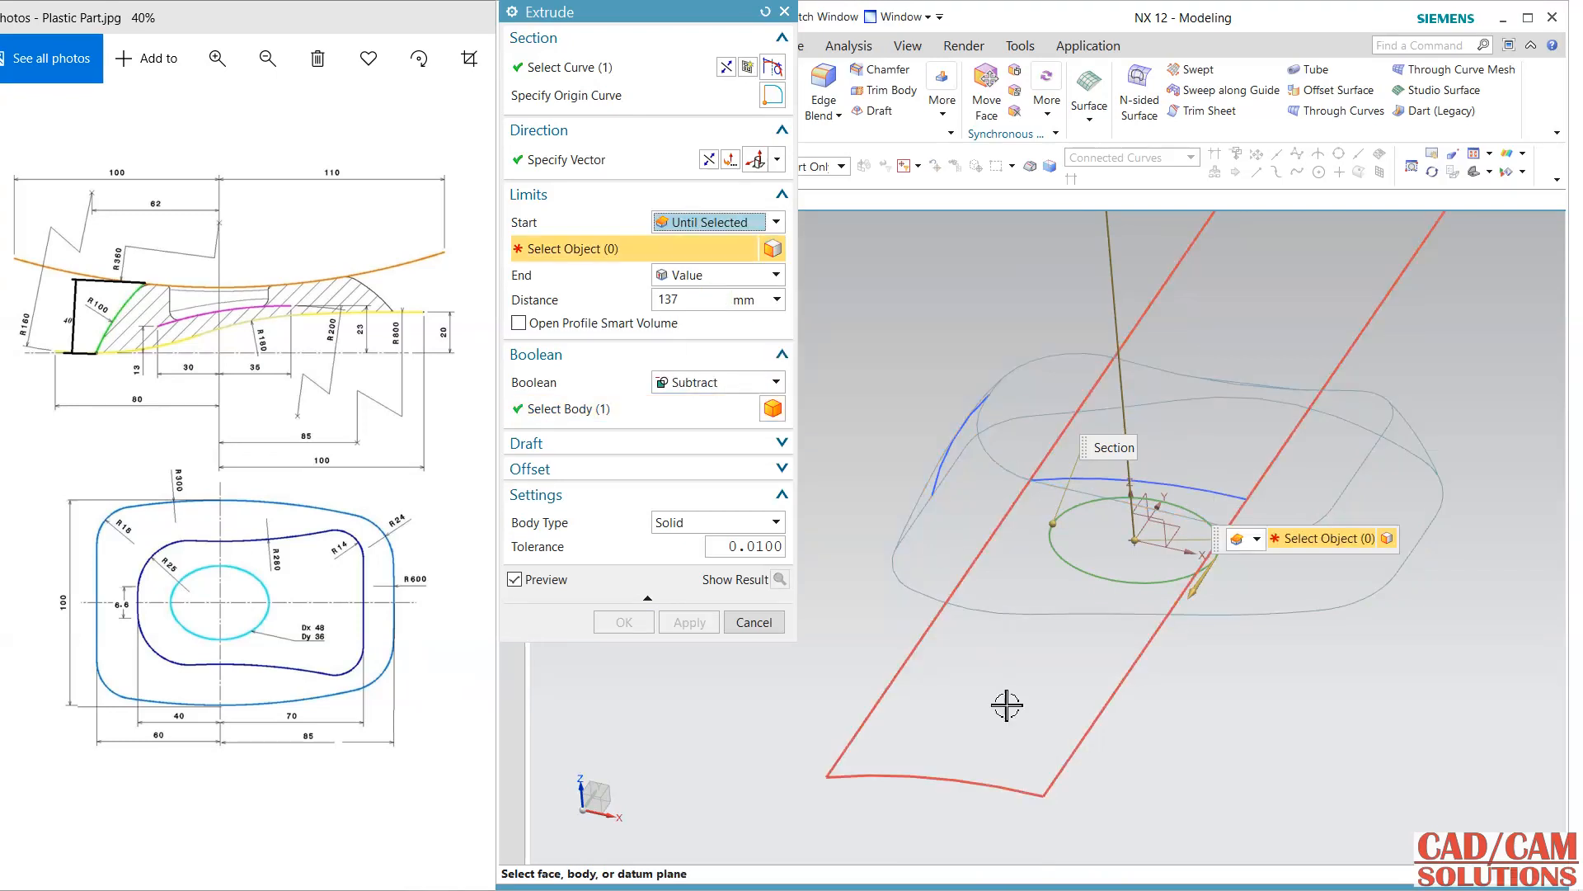
{"action": "left_click", "coordinate": [1007, 705]}
{"action": "middle_click_drag", "start_coordinate": [1242, 770], "coordinate": [1120, 565]}
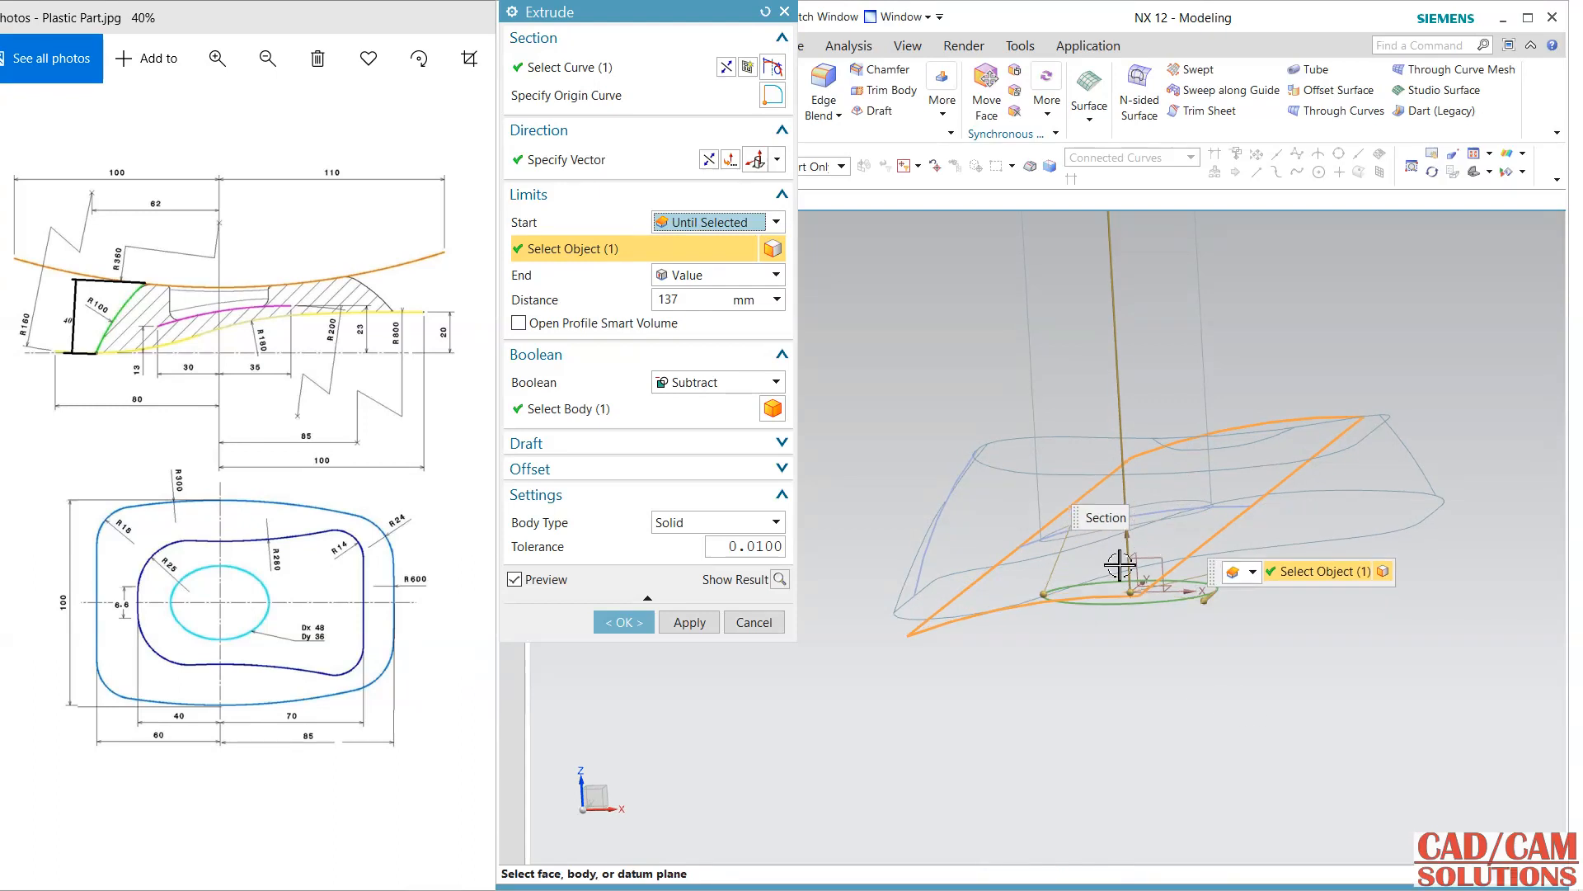
{"action": "left_click", "coordinate": [625, 622]}
{"action": "middle_click_drag", "start_coordinate": [813, 696], "coordinate": [781, 664]}
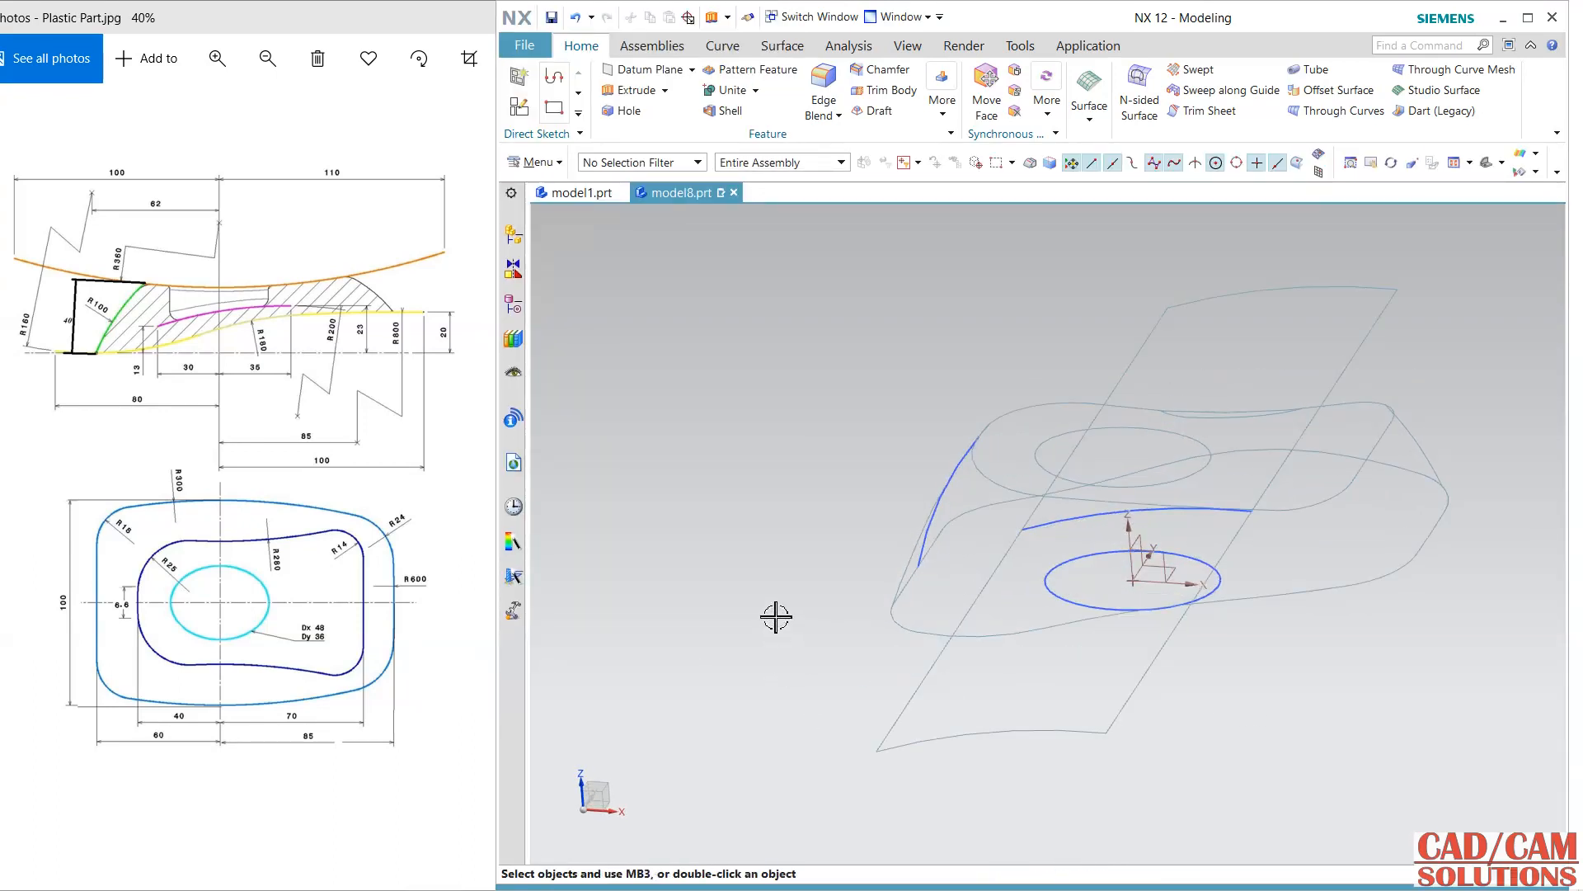
{"action": "right_click_drag", "start_coordinate": [775, 616], "coordinate": [775, 594]}
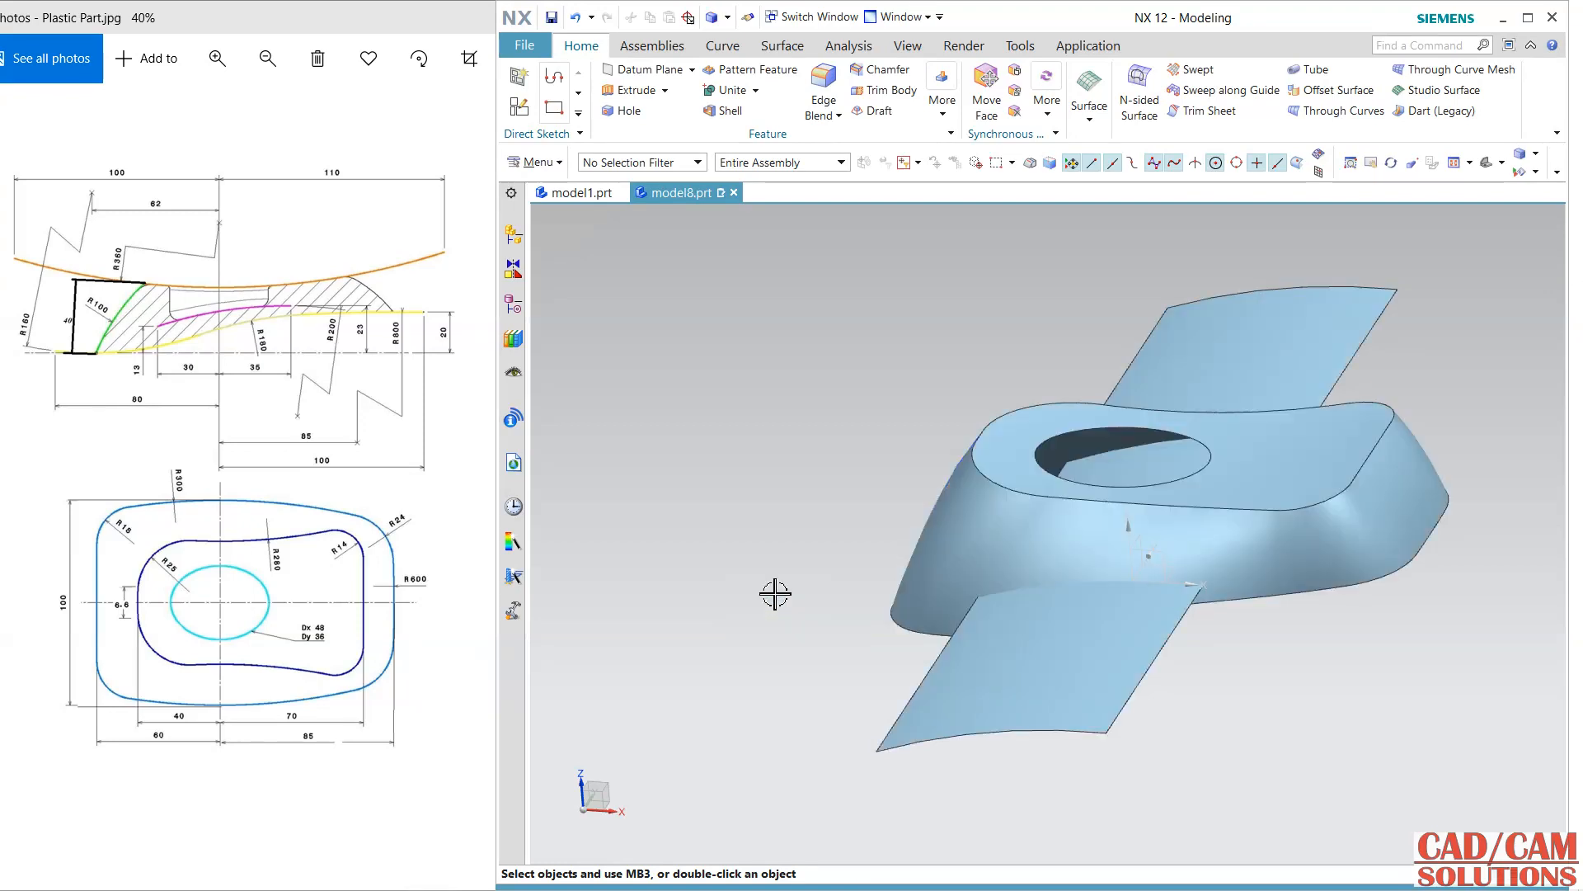
Step: Hide the extruded arc sheet that crosses the body
{"action": "left_click", "coordinate": [1132, 647]}
{"action": "key", "text": "ctrl+b"}
{"action": "scroll", "coordinate": [1162, 636], "scroll_direction": "down", "scroll_amount": 1}
{"action": "middle_click_drag", "start_coordinate": [1162, 636], "coordinate": [1121, 659]}
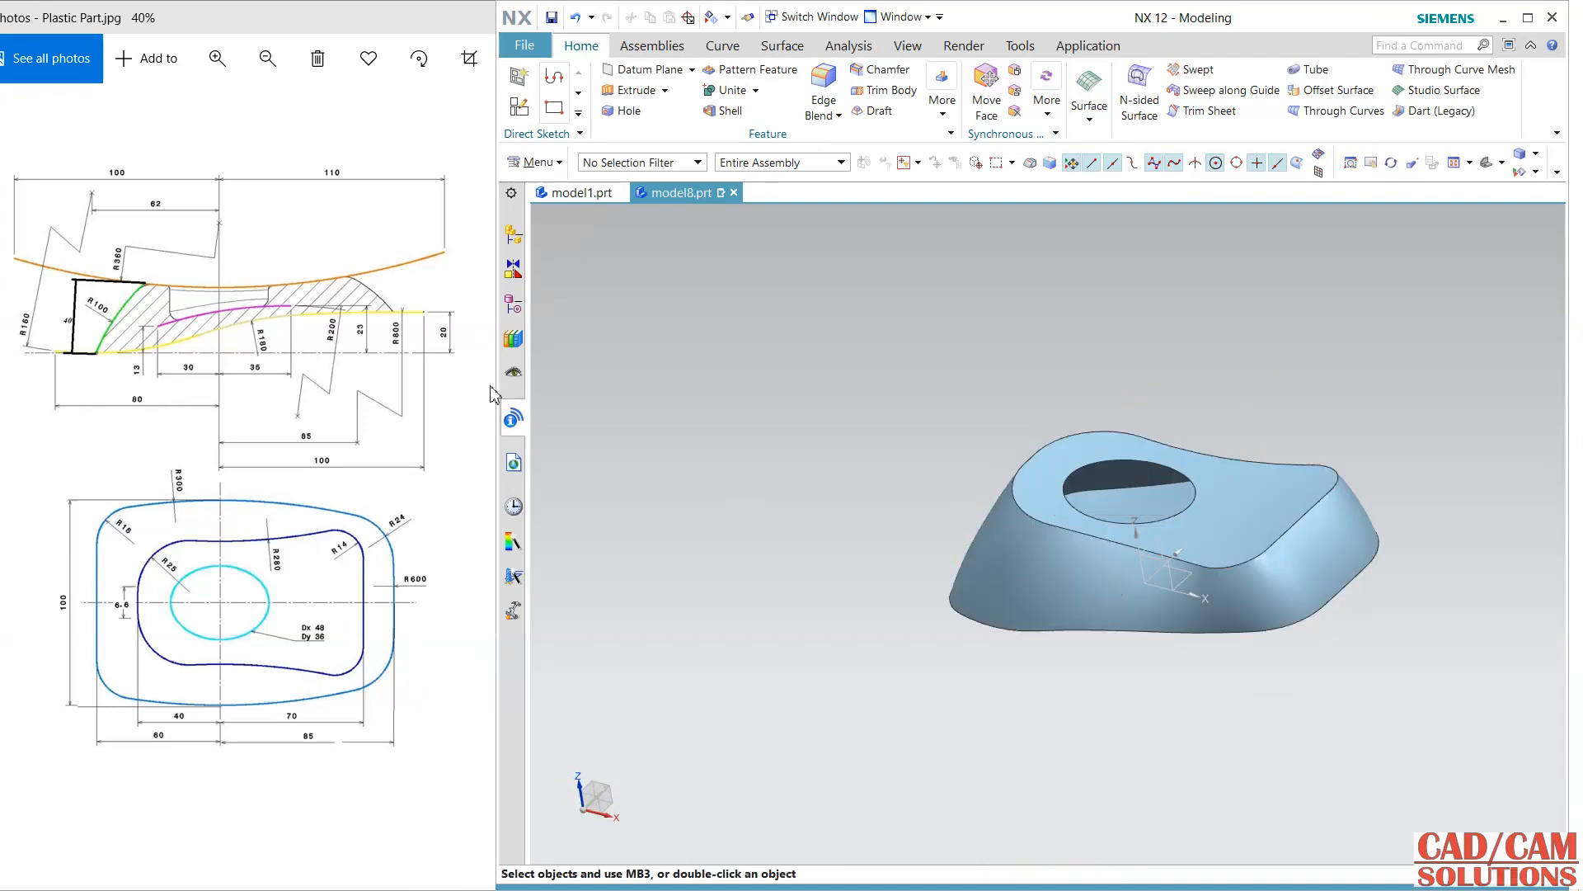
Step: Reopen the Sew feature to check its target and tool sheets and preview its result
{"action": "left_click", "coordinate": [513, 304]}
{"action": "double_click", "coordinate": [612, 595]}
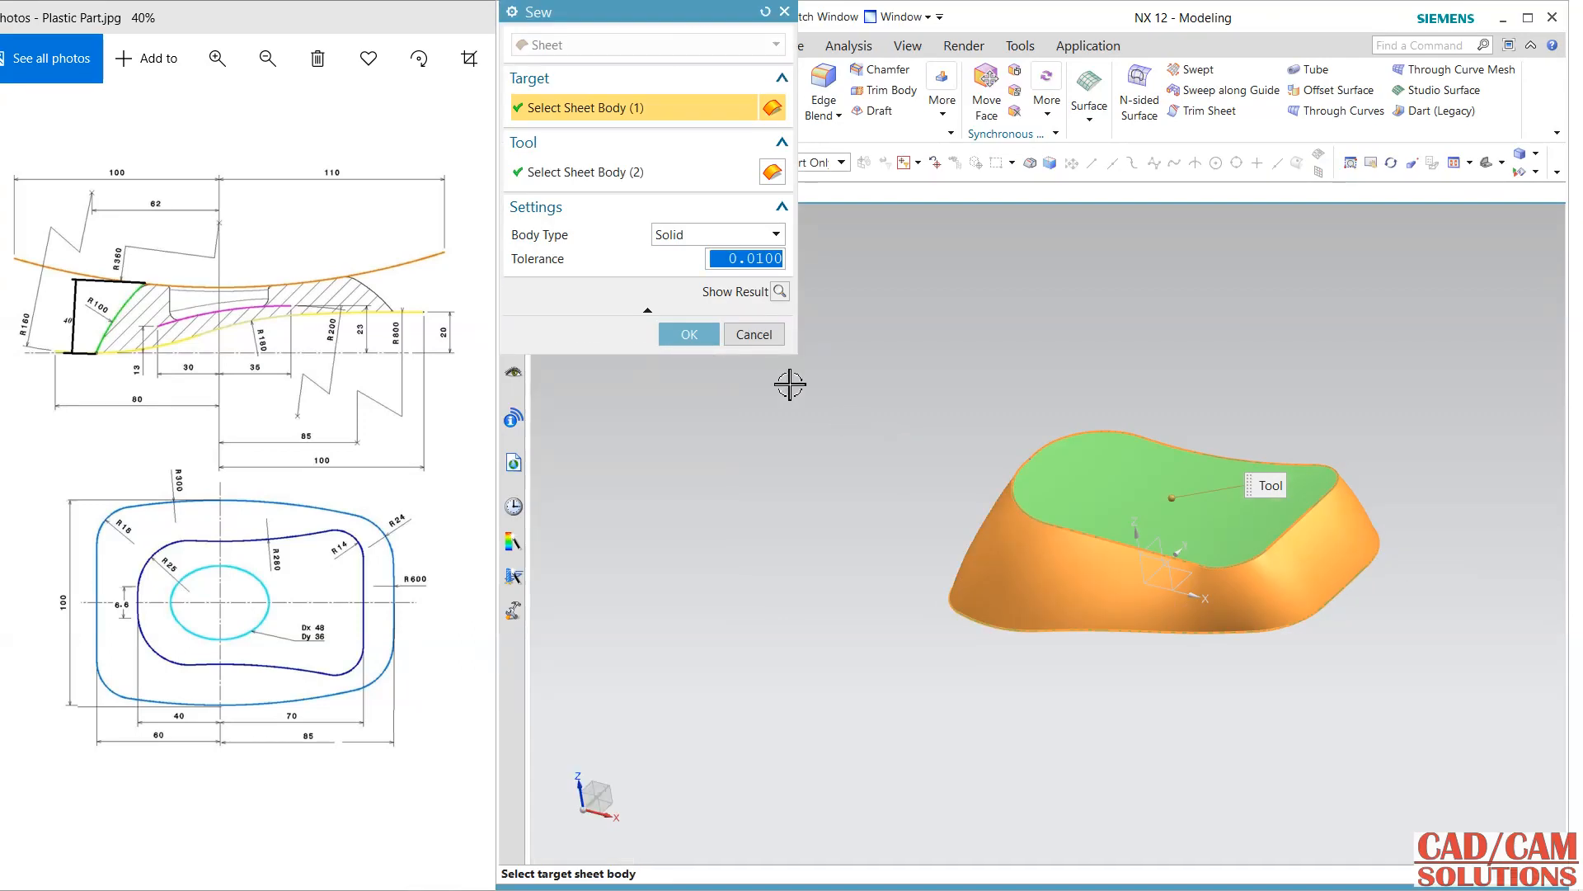
{"action": "left_click", "coordinate": [660, 174]}
{"action": "left_click", "coordinate": [779, 292]}
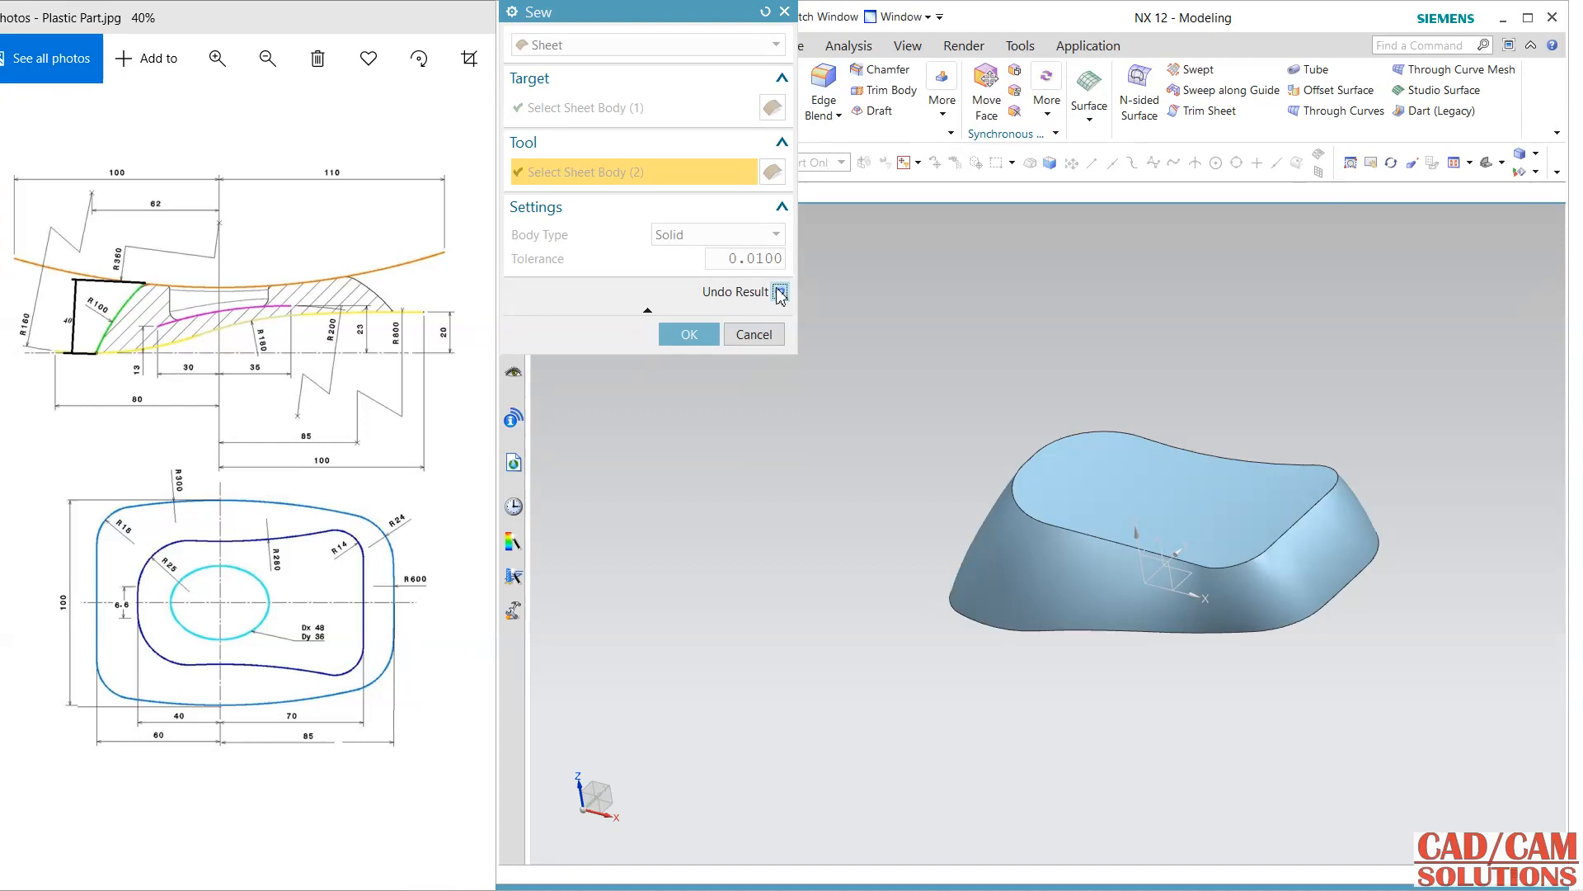
{"action": "left_click", "coordinate": [780, 292]}
{"action": "left_click", "coordinate": [687, 335]}
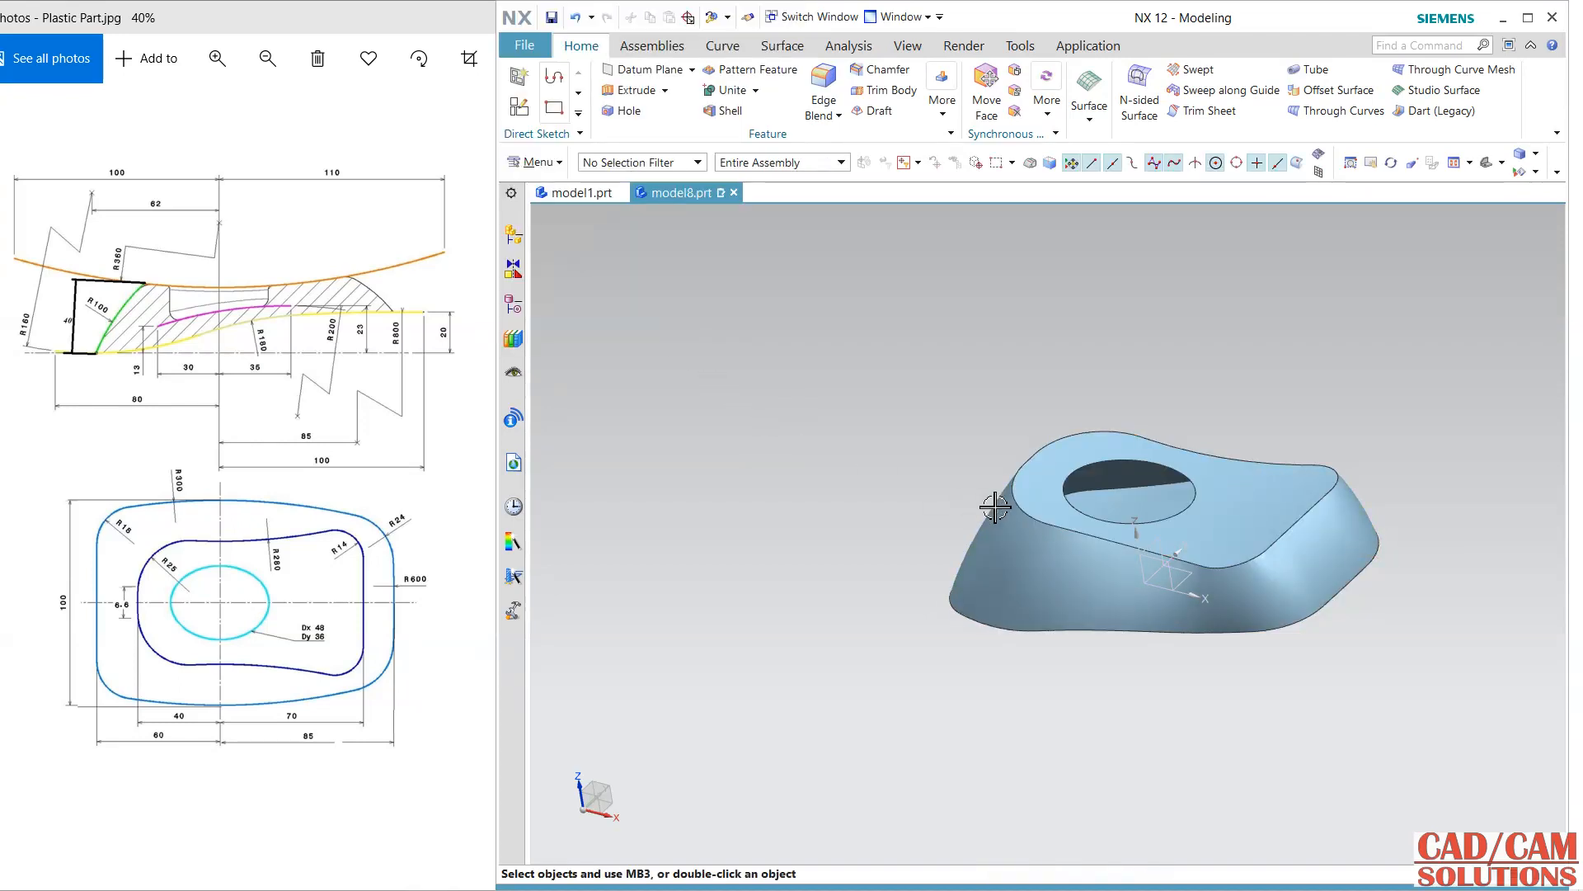
Step: Suppress the elliptical cut and section the view with a clipping plane perpendicular to the X axis to examine the body's interior
{"action": "left_click", "coordinate": [513, 304]}
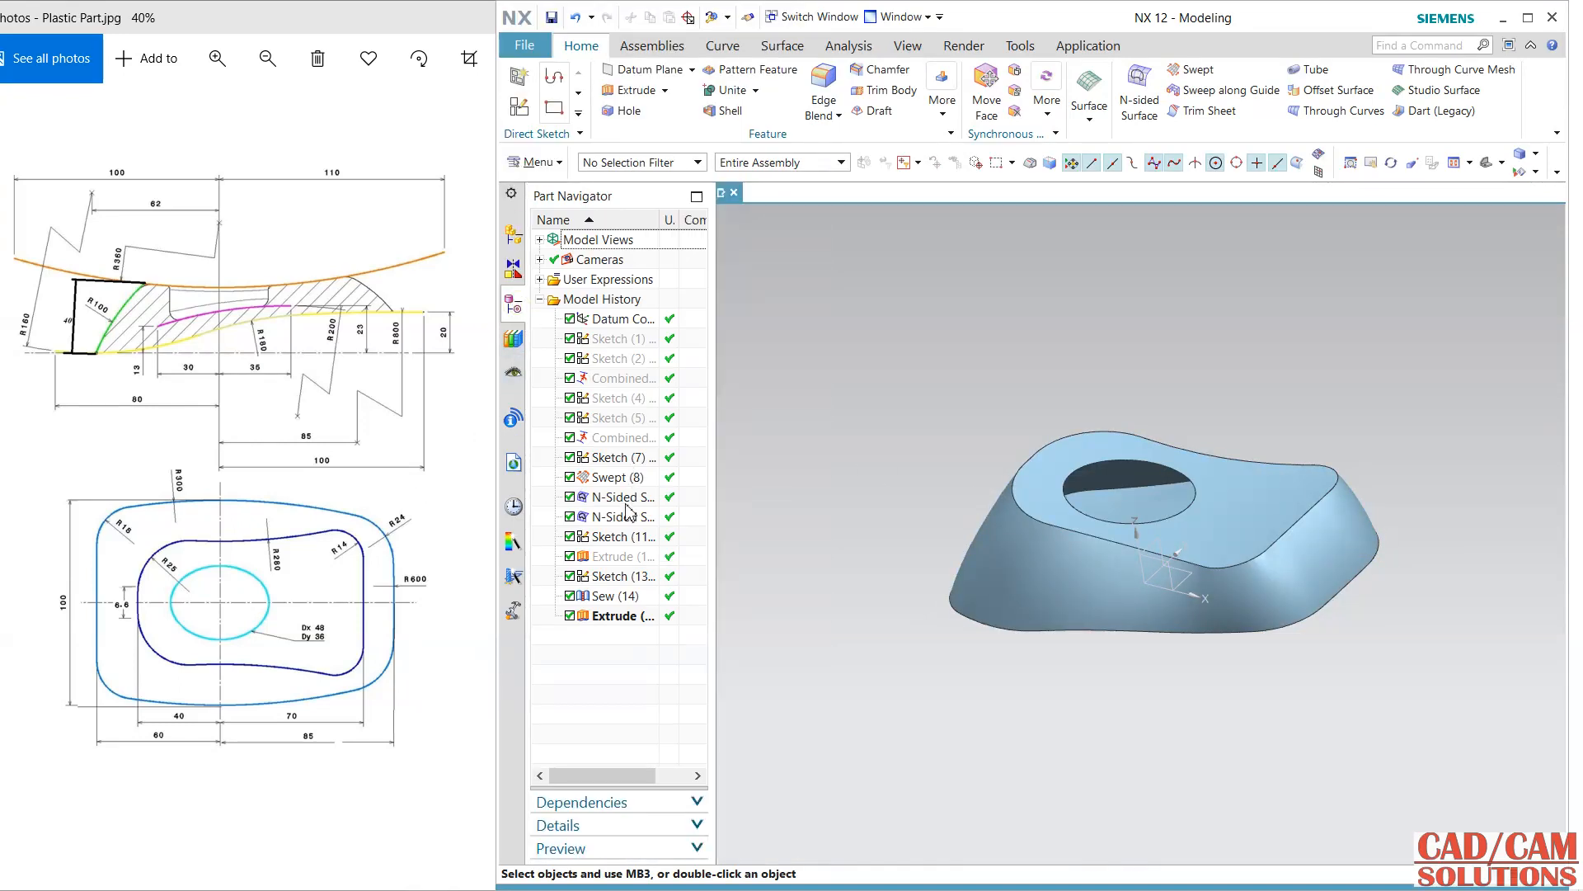
{"action": "left_click", "coordinate": [570, 616]}
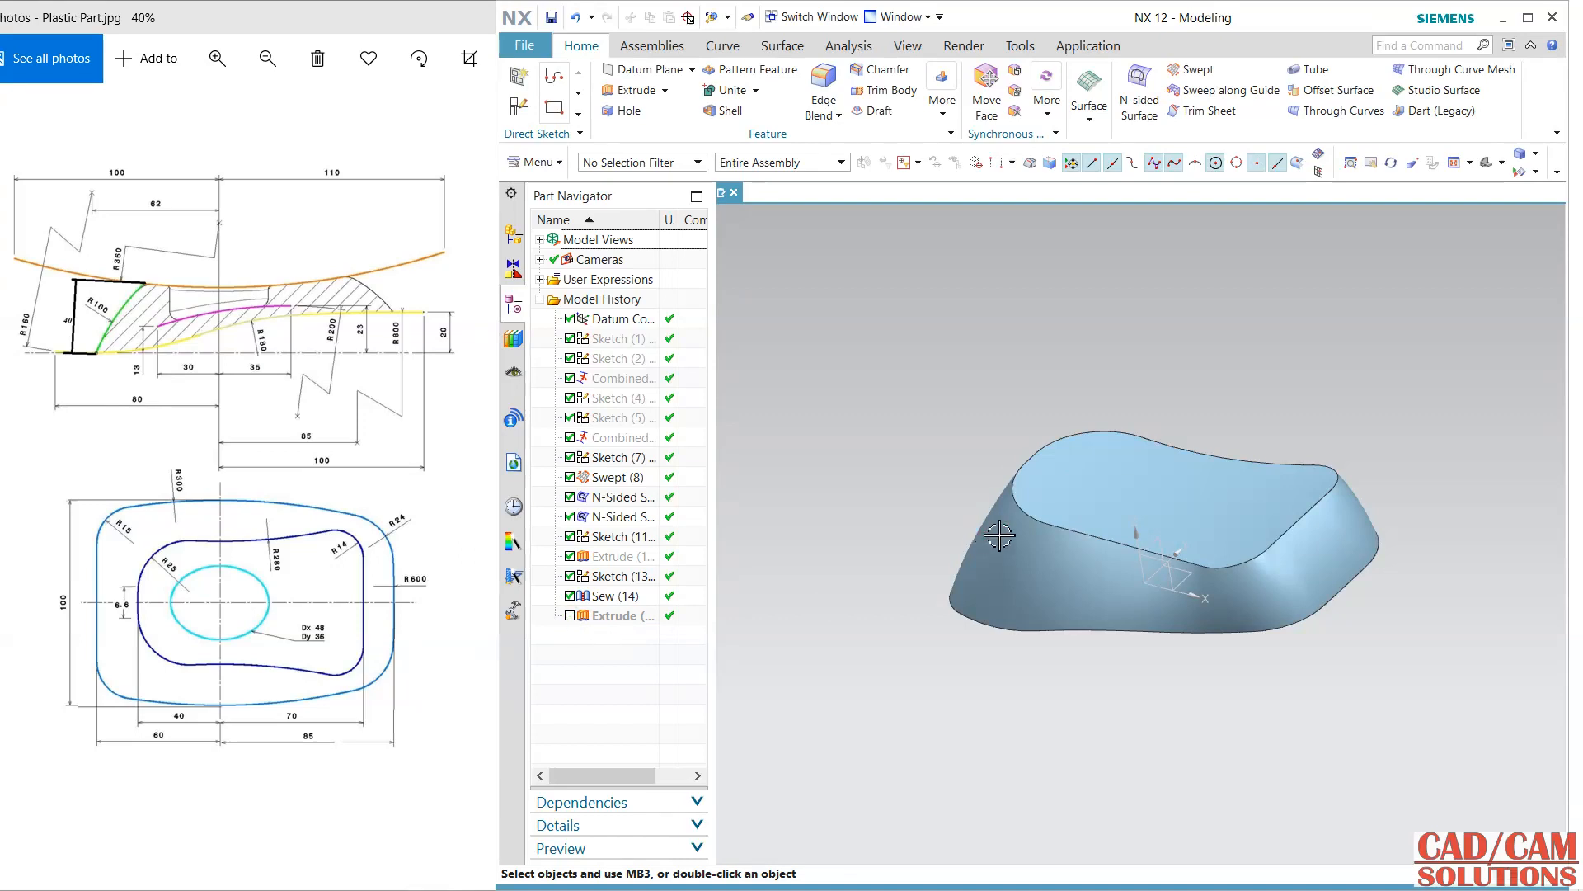
{"action": "left_click", "coordinate": [908, 46]}
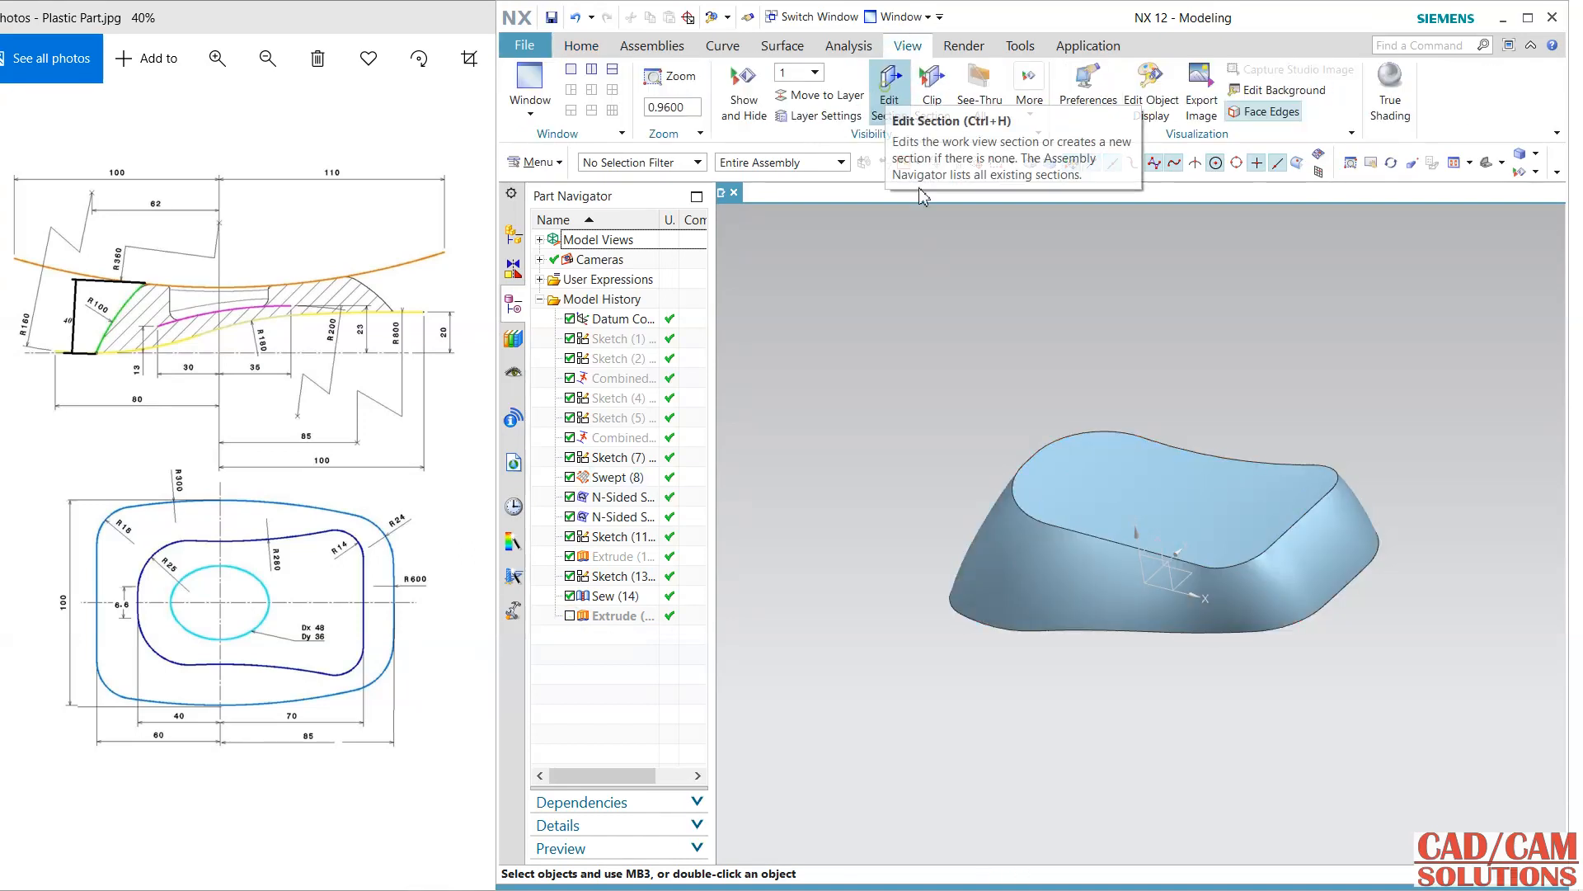
{"action": "key", "text": "ctrl+h"}
{"action": "middle_click_drag", "start_coordinate": [947, 512], "coordinate": [994, 460]}
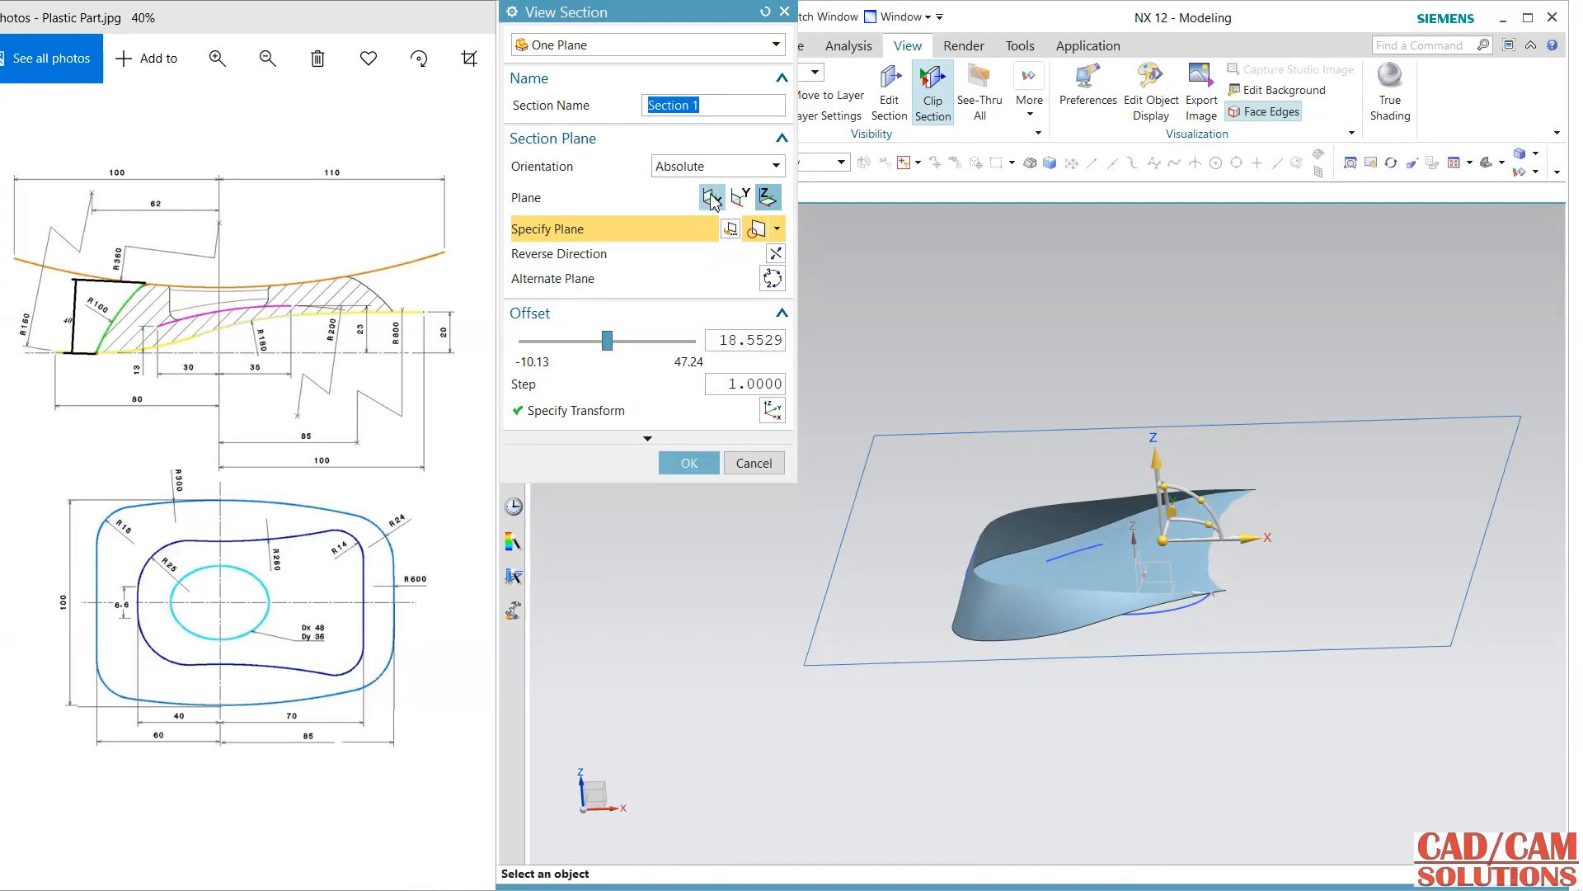
{"action": "left_click", "coordinate": [718, 201]}
{"action": "left_click", "coordinate": [693, 464]}
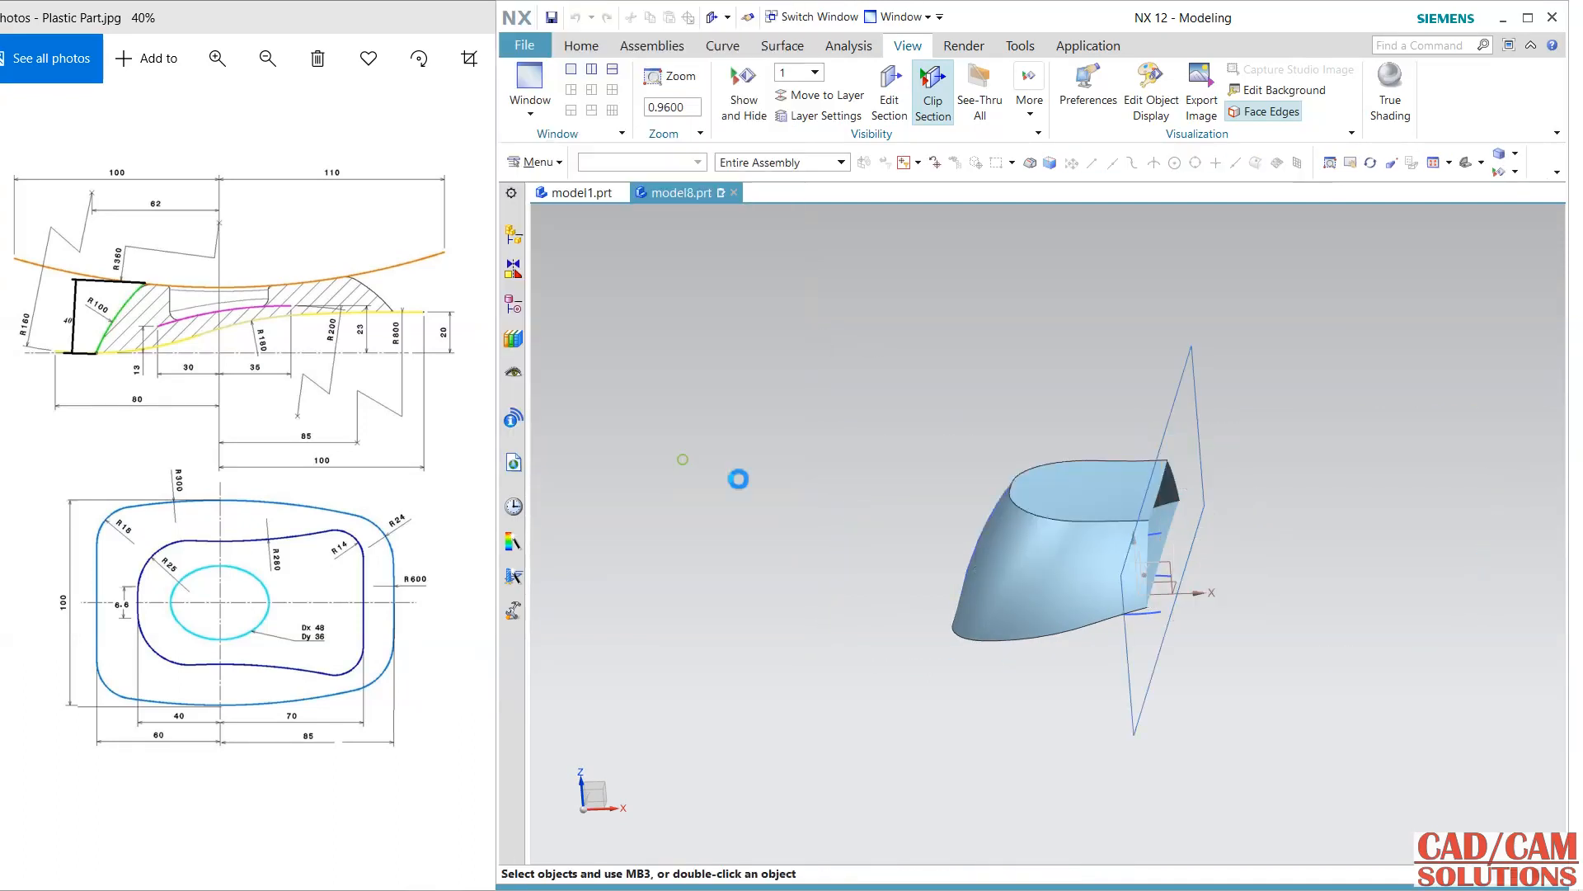
{"action": "middle_click_drag", "start_coordinate": [866, 488], "coordinate": [816, 503]}
{"action": "scroll", "coordinate": [1028, 484], "scroll_direction": "up", "scroll_amount": 4}
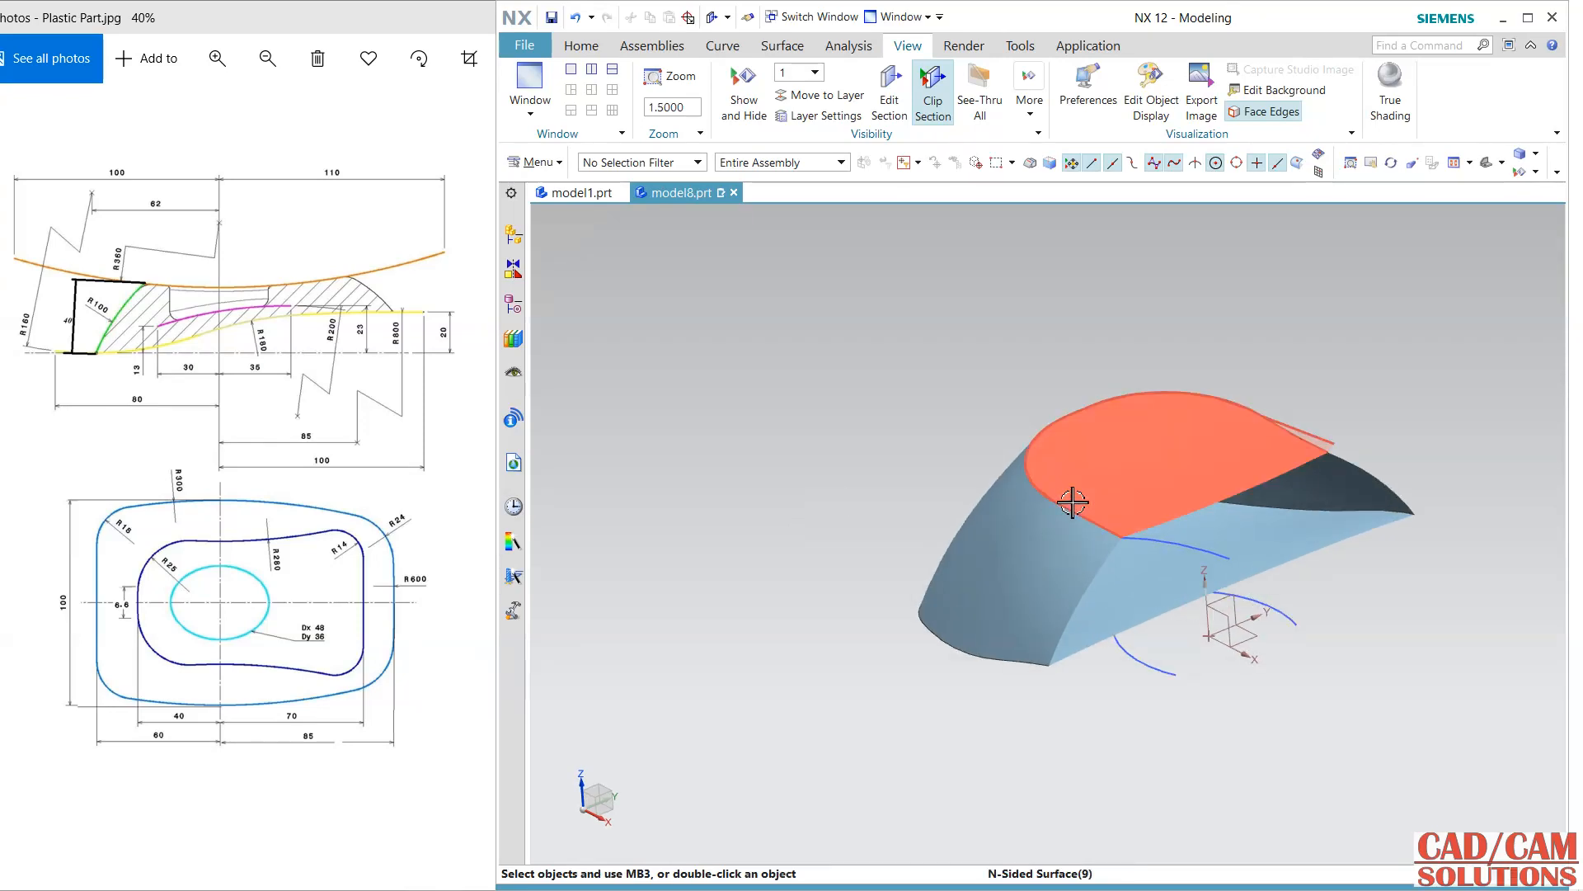
{"action": "left_click", "coordinate": [536, 163]}
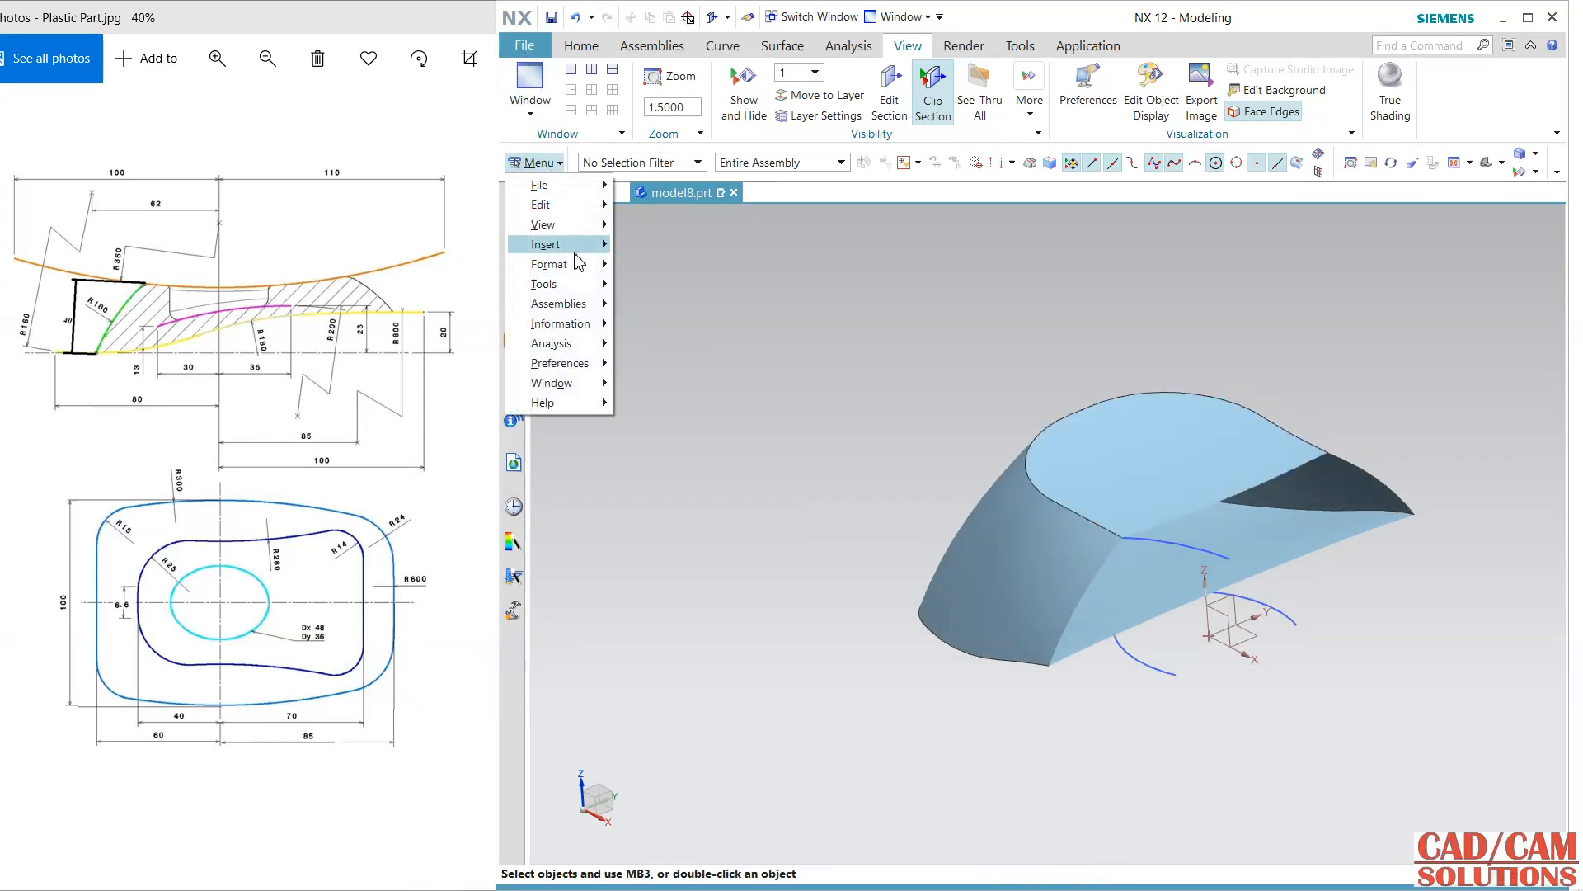
{"action": "mouse_move", "coordinate": [574, 247]}
{"action": "mouse_move", "coordinate": [746, 511]}
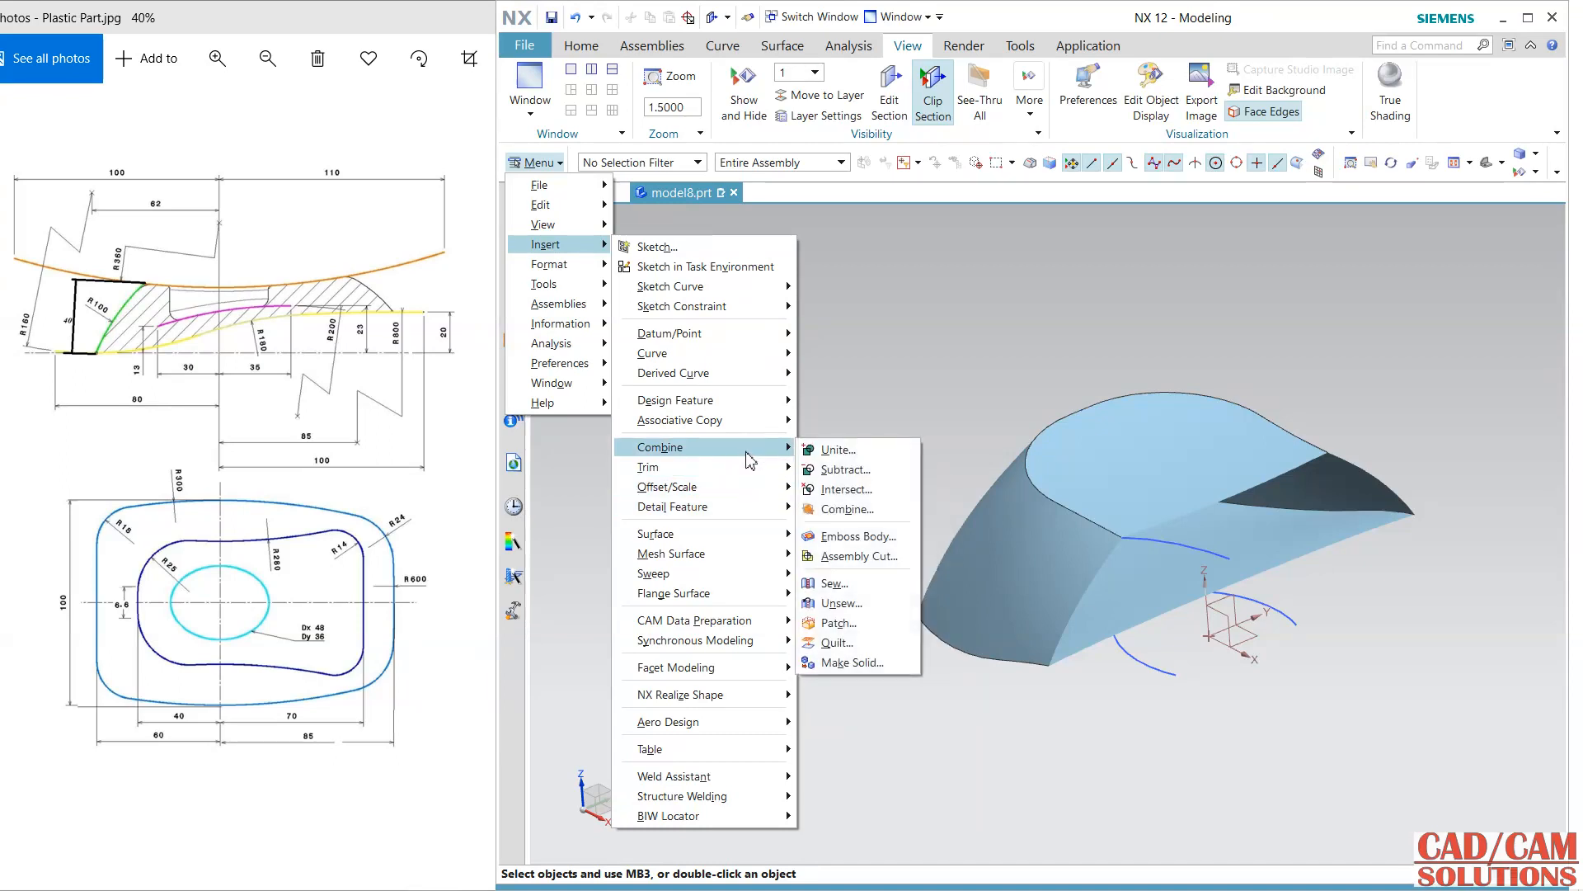
{"action": "left_click", "coordinate": [843, 663]}
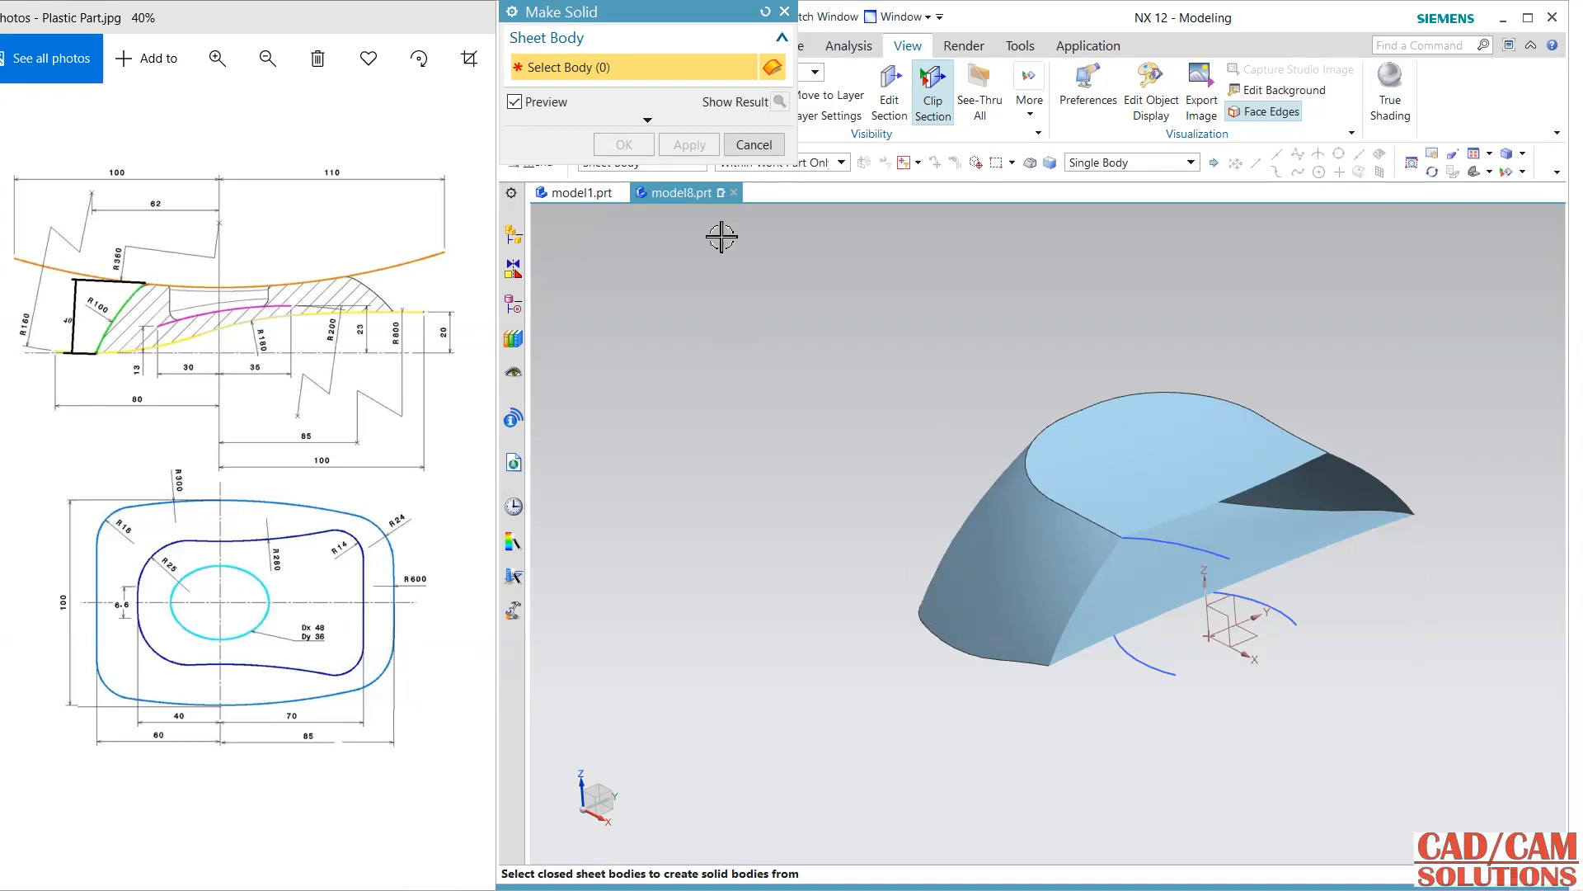
{"action": "left_click", "coordinate": [754, 146]}
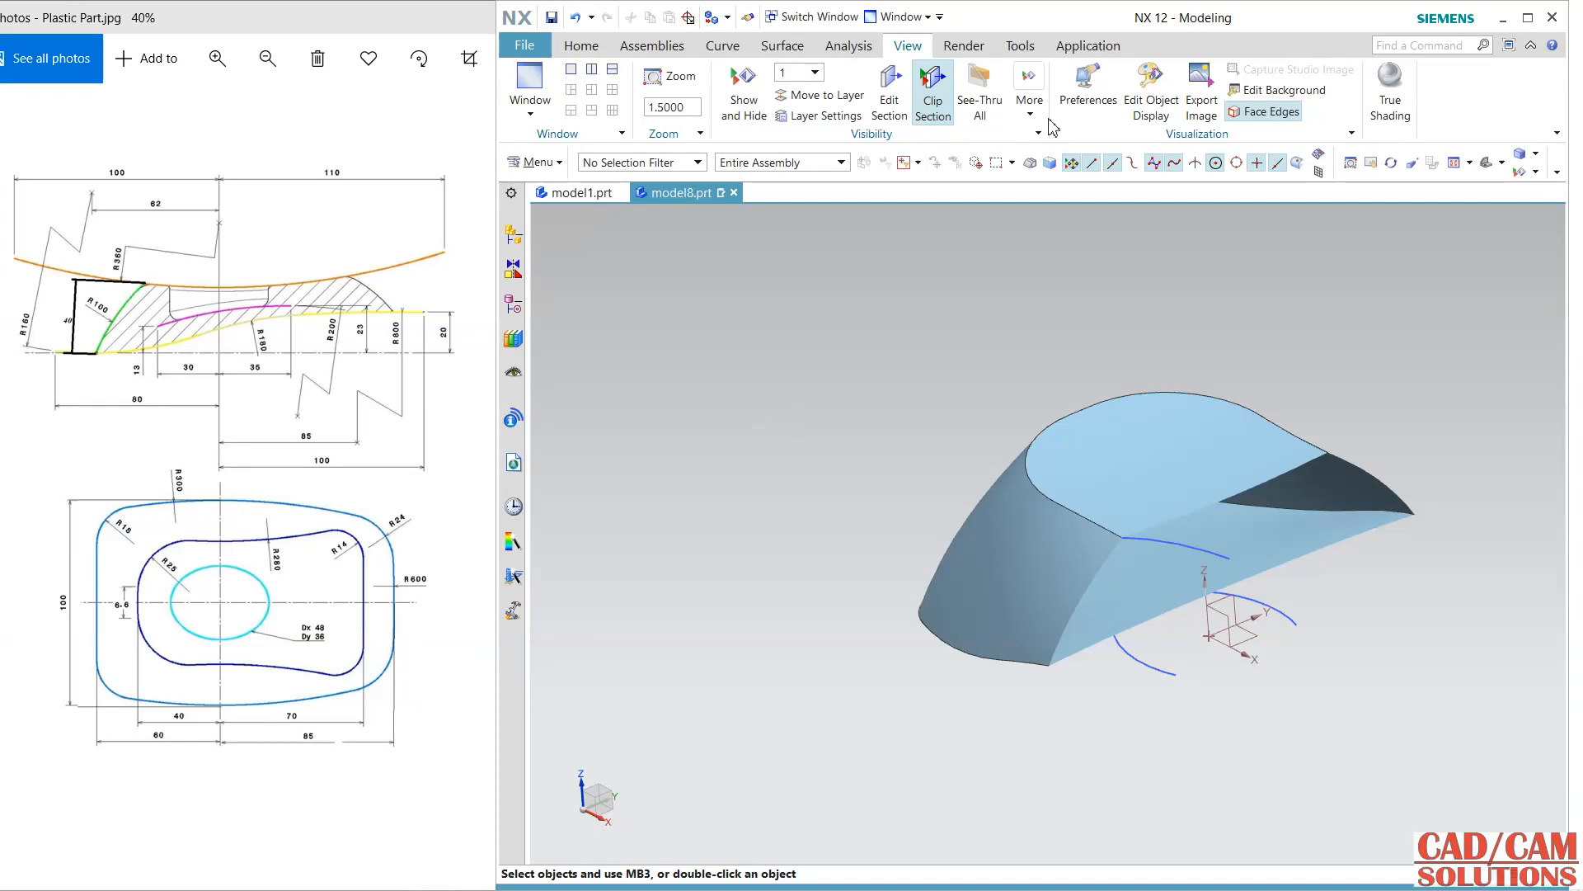
Step: Turn off the section clipping and blend the full edge loop around the body's top face with a 10 mm radius
{"action": "left_click", "coordinate": [933, 93]}
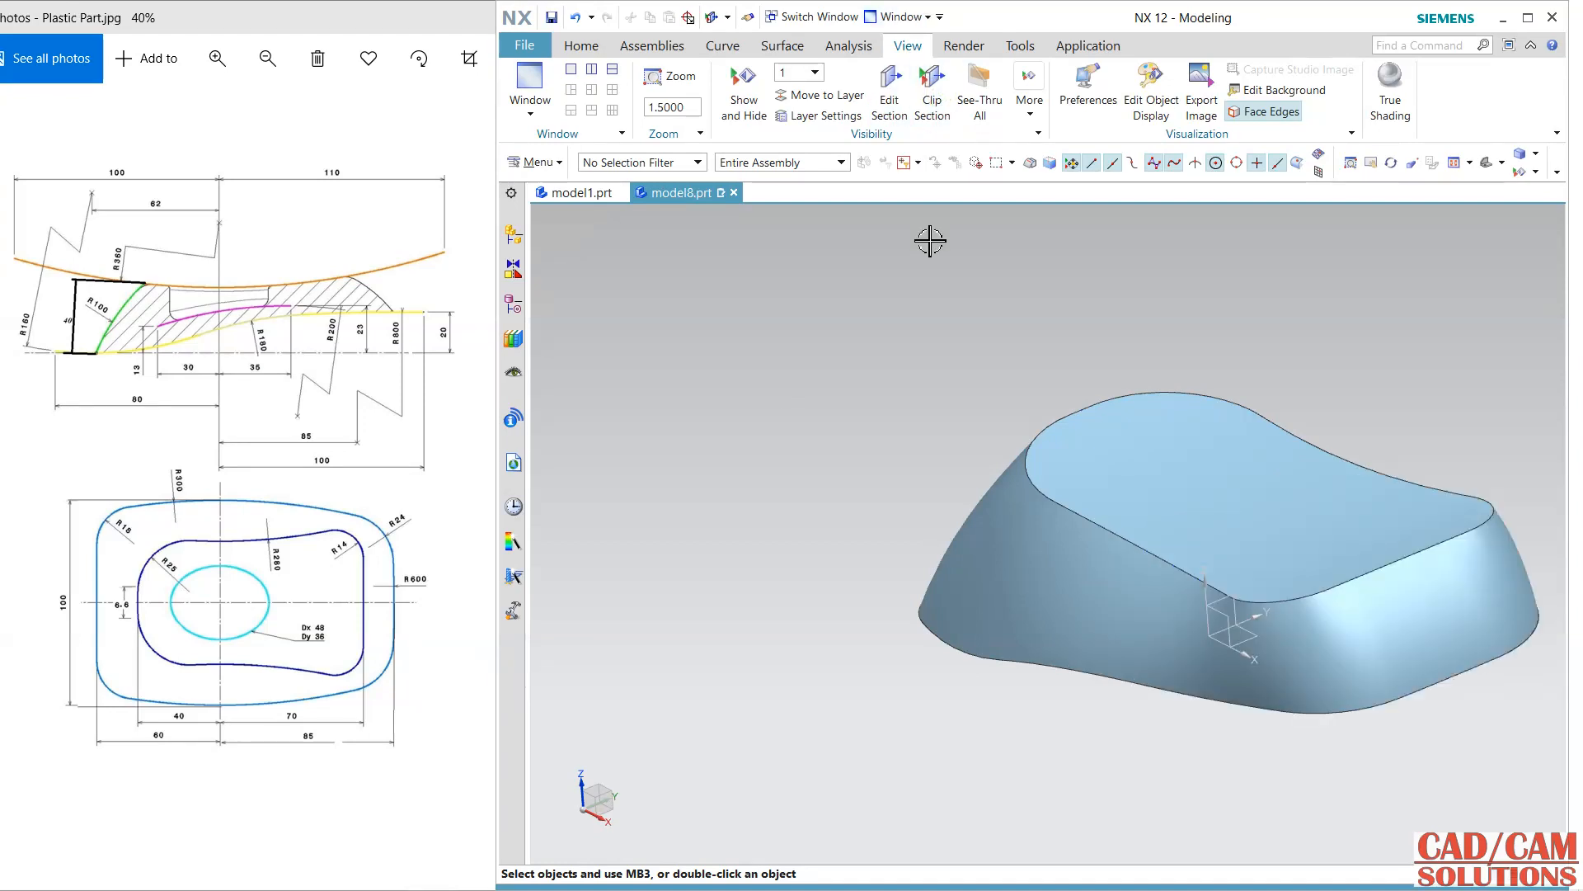
{"action": "middle_click_drag", "start_coordinate": [931, 241], "coordinate": [766, 591]}
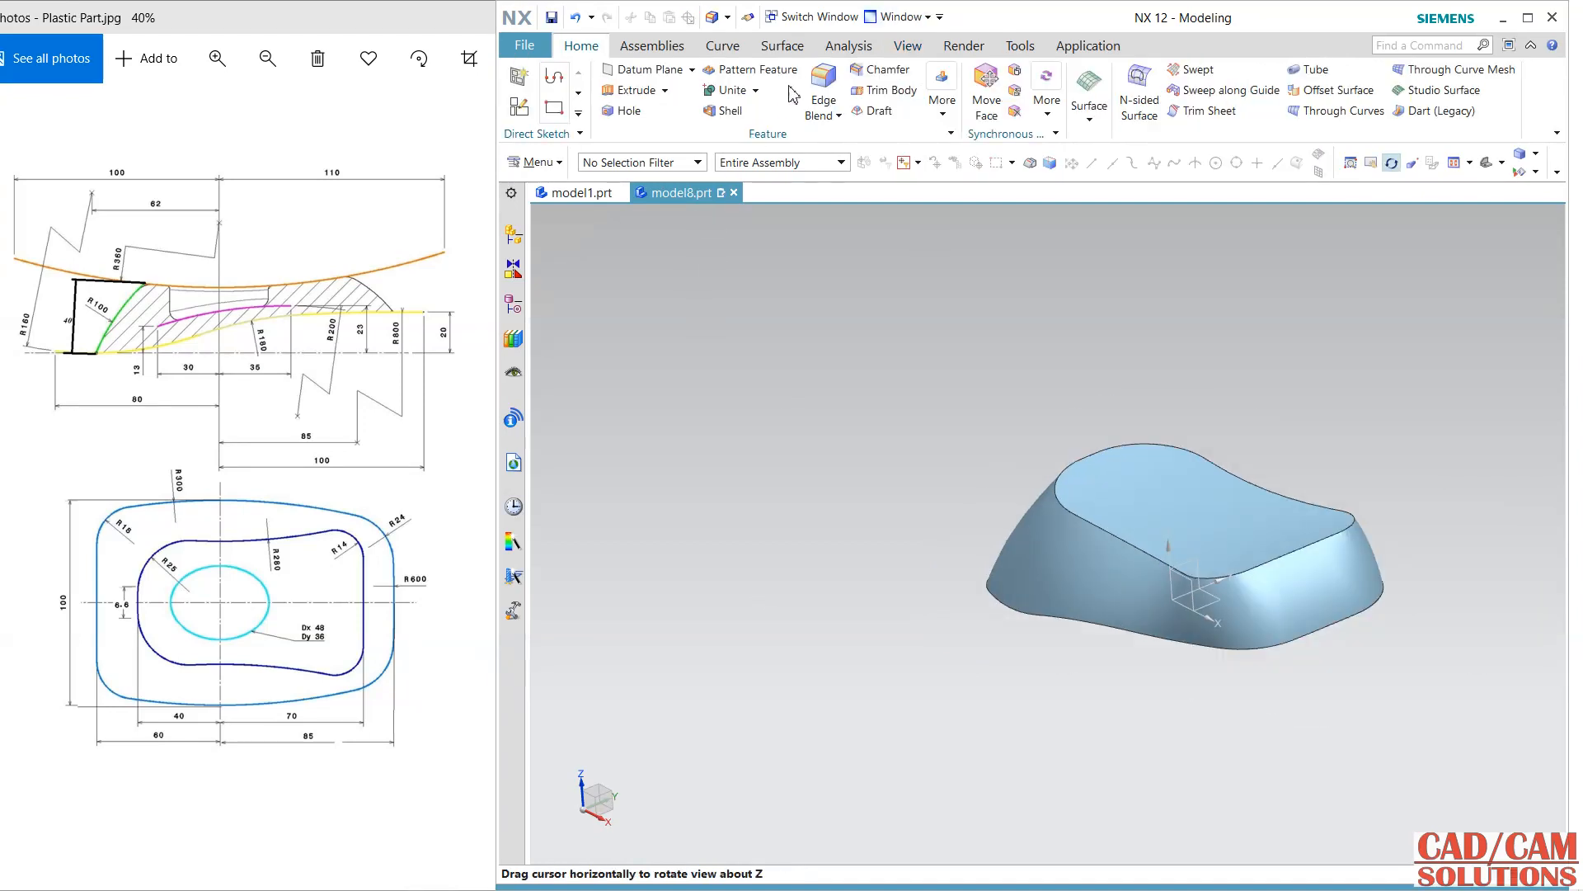
{"action": "left_click", "coordinate": [820, 78]}
{"action": "left_click_drag", "start_coordinate": [421, 426], "coordinate": [170, 427]}
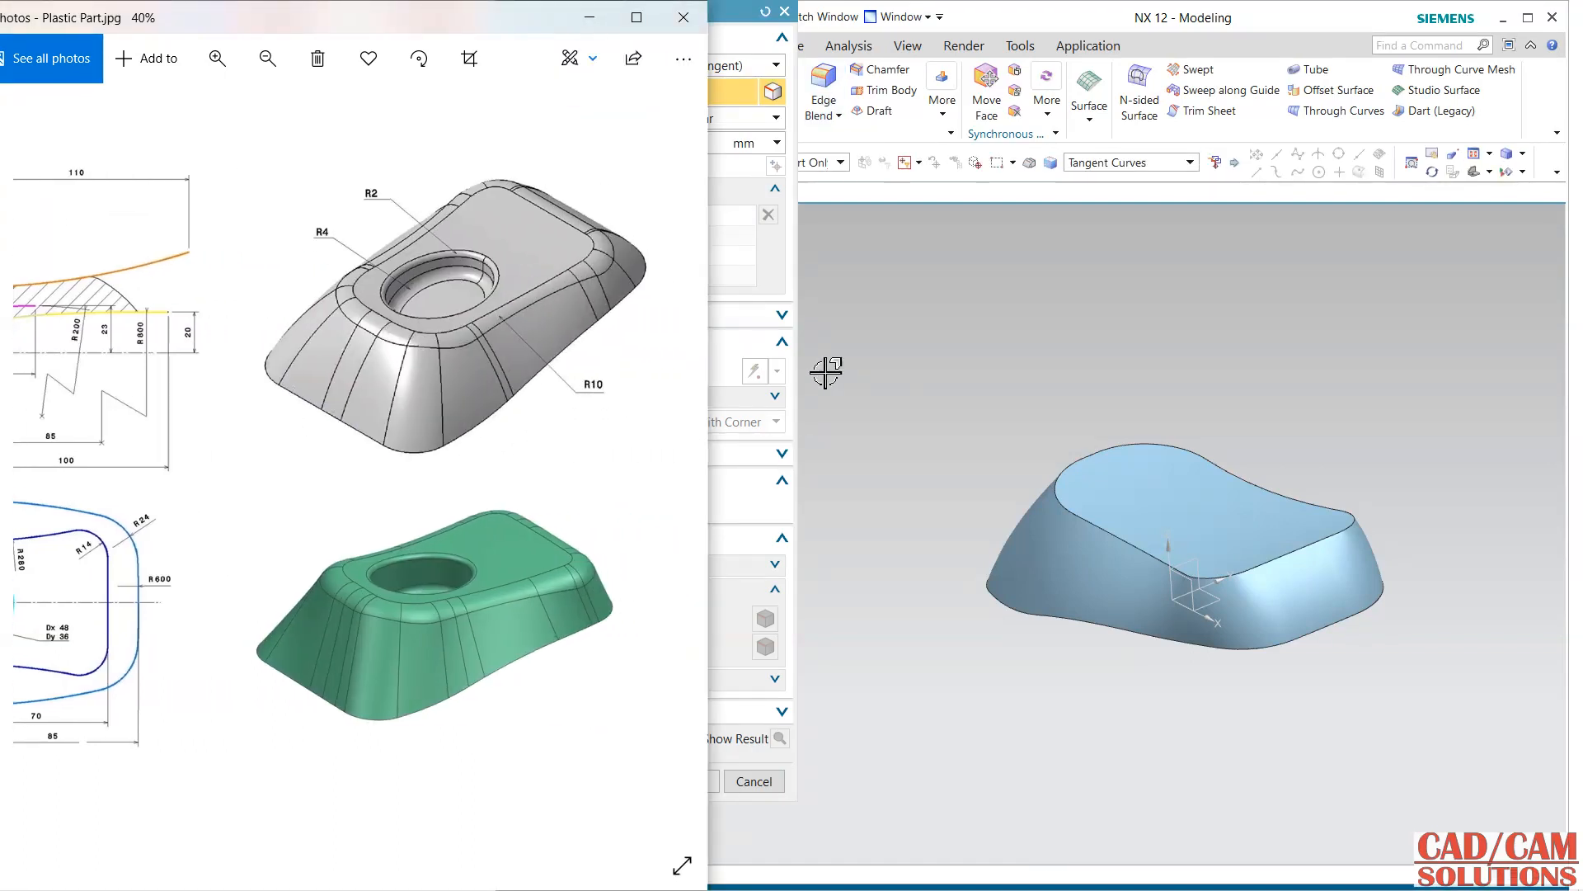
{"action": "left_click", "coordinate": [1100, 522]}
{"action": "type", "text": "10"}
{"action": "key", "text": "Return"}
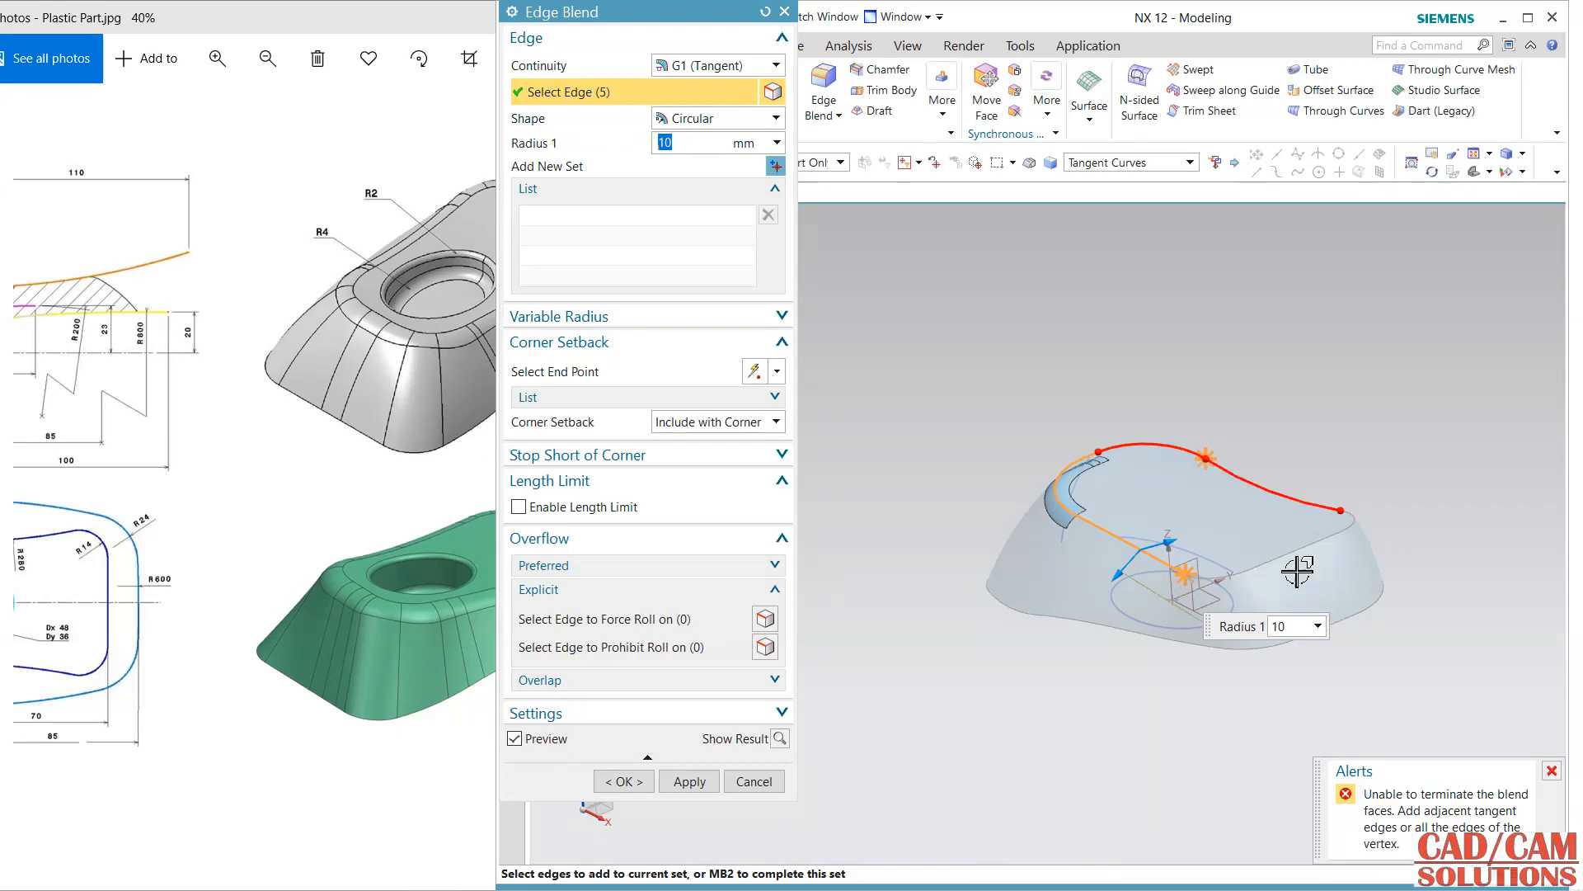
{"action": "left_click", "coordinate": [1330, 524]}
{"action": "left_click", "coordinate": [1350, 522]}
{"action": "left_click", "coordinate": [638, 780]}
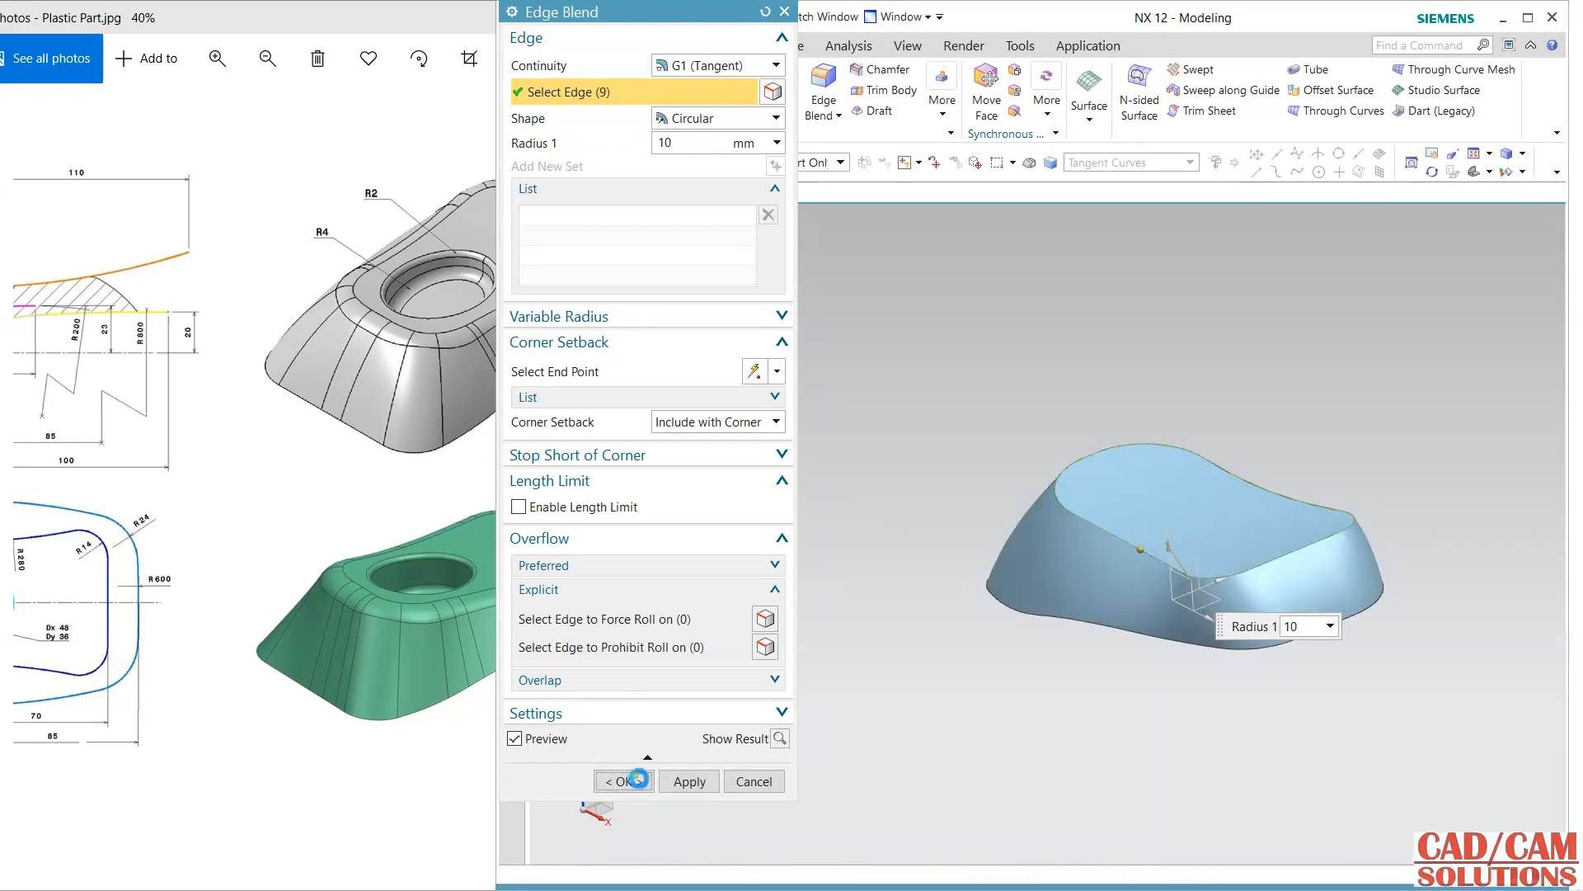
Step: Section the view again with a plane perpendicular to the X axis to examine the interior of the blended body
{"action": "middle_click_drag", "start_coordinate": [932, 576], "coordinate": [1045, 569]}
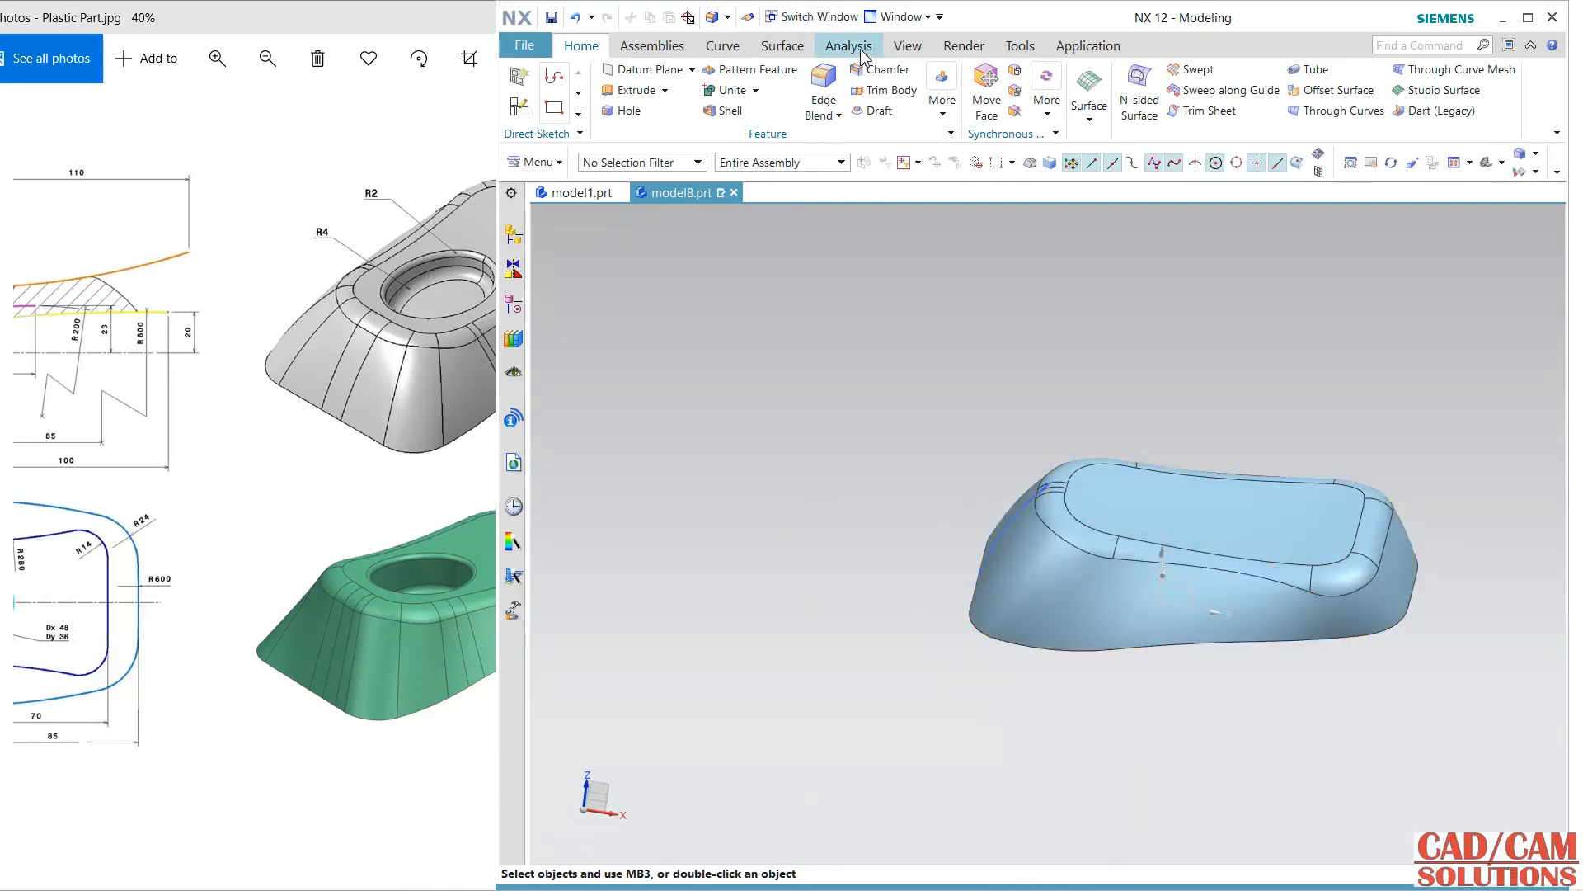
{"action": "left_click", "coordinate": [908, 47]}
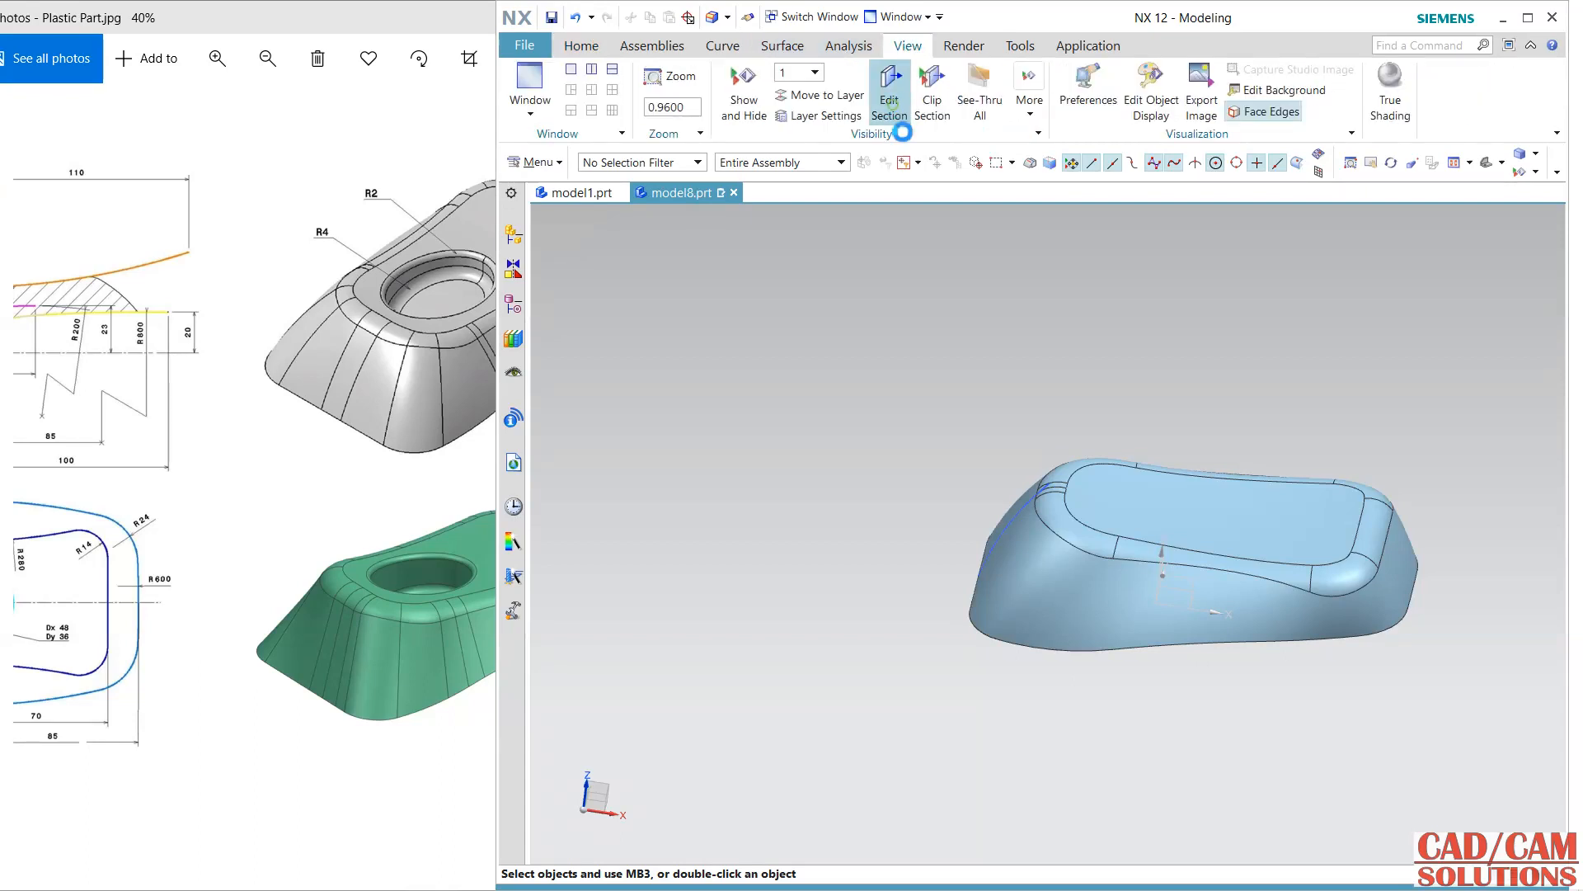
{"action": "left_click", "coordinate": [891, 99]}
{"action": "middle_click_drag", "start_coordinate": [973, 474], "coordinate": [910, 457]}
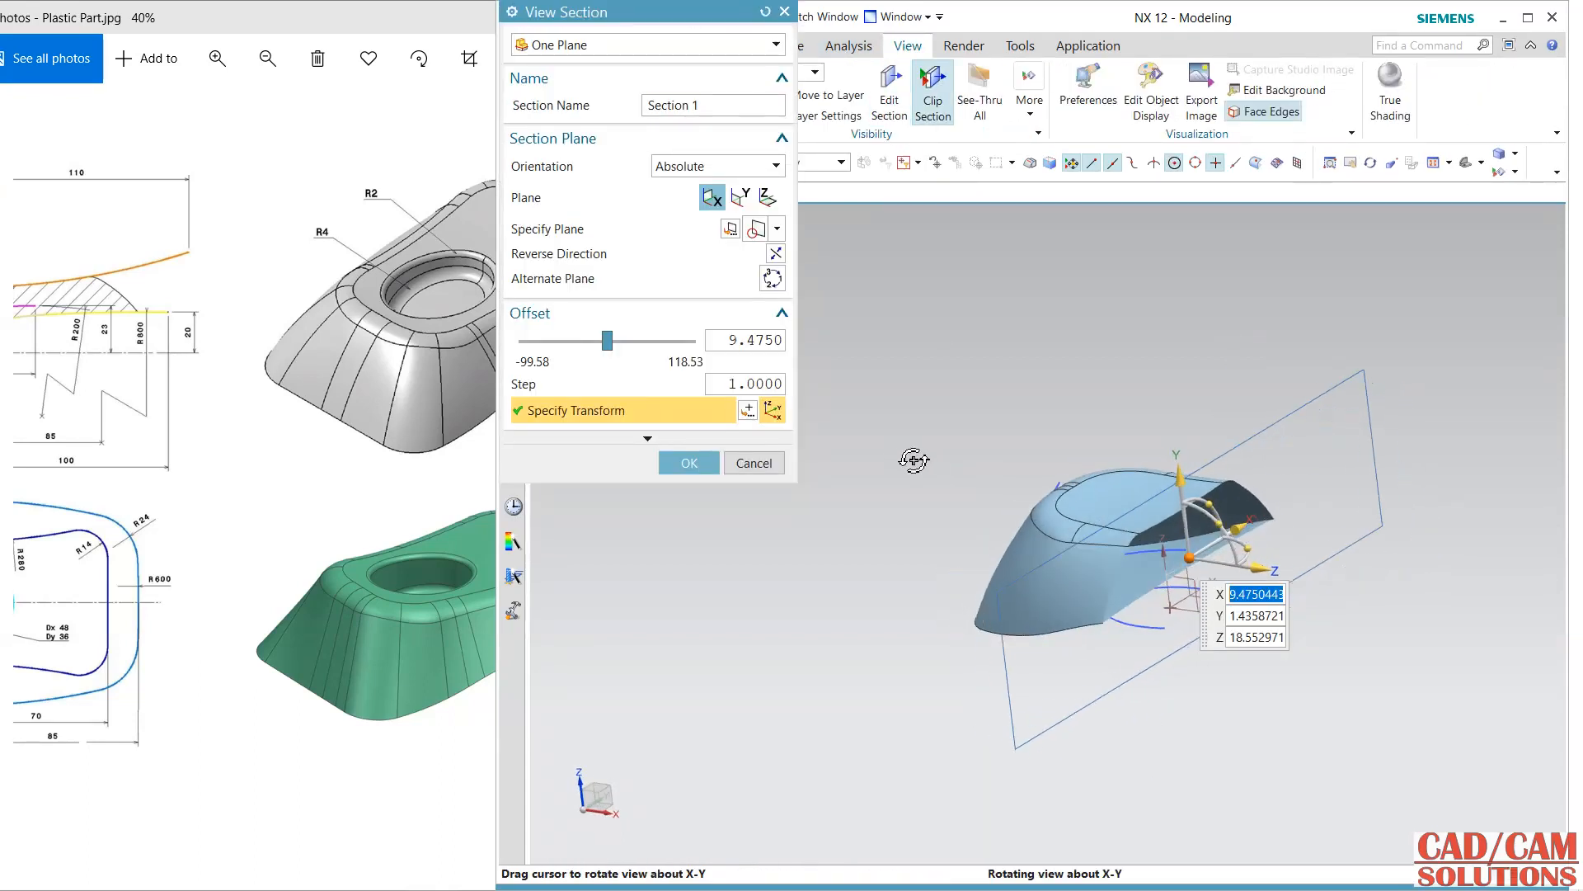
{"action": "left_click", "coordinate": [690, 463]}
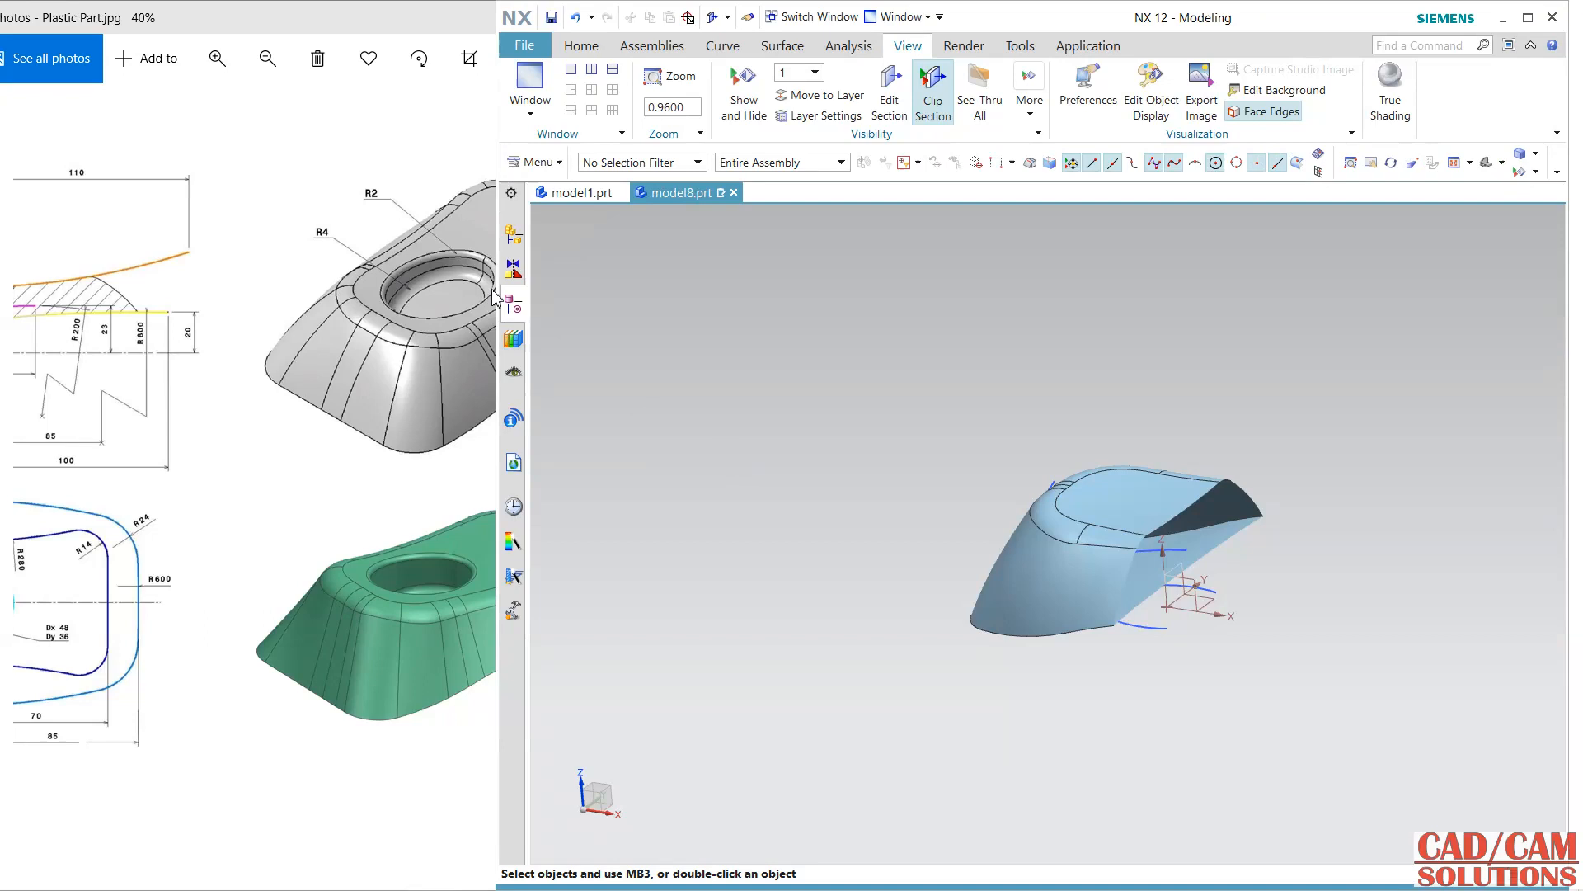
Step: Edit the swept side surface to use Parameter alignment with Preserve Shape enabled
{"action": "left_click", "coordinate": [512, 305]}
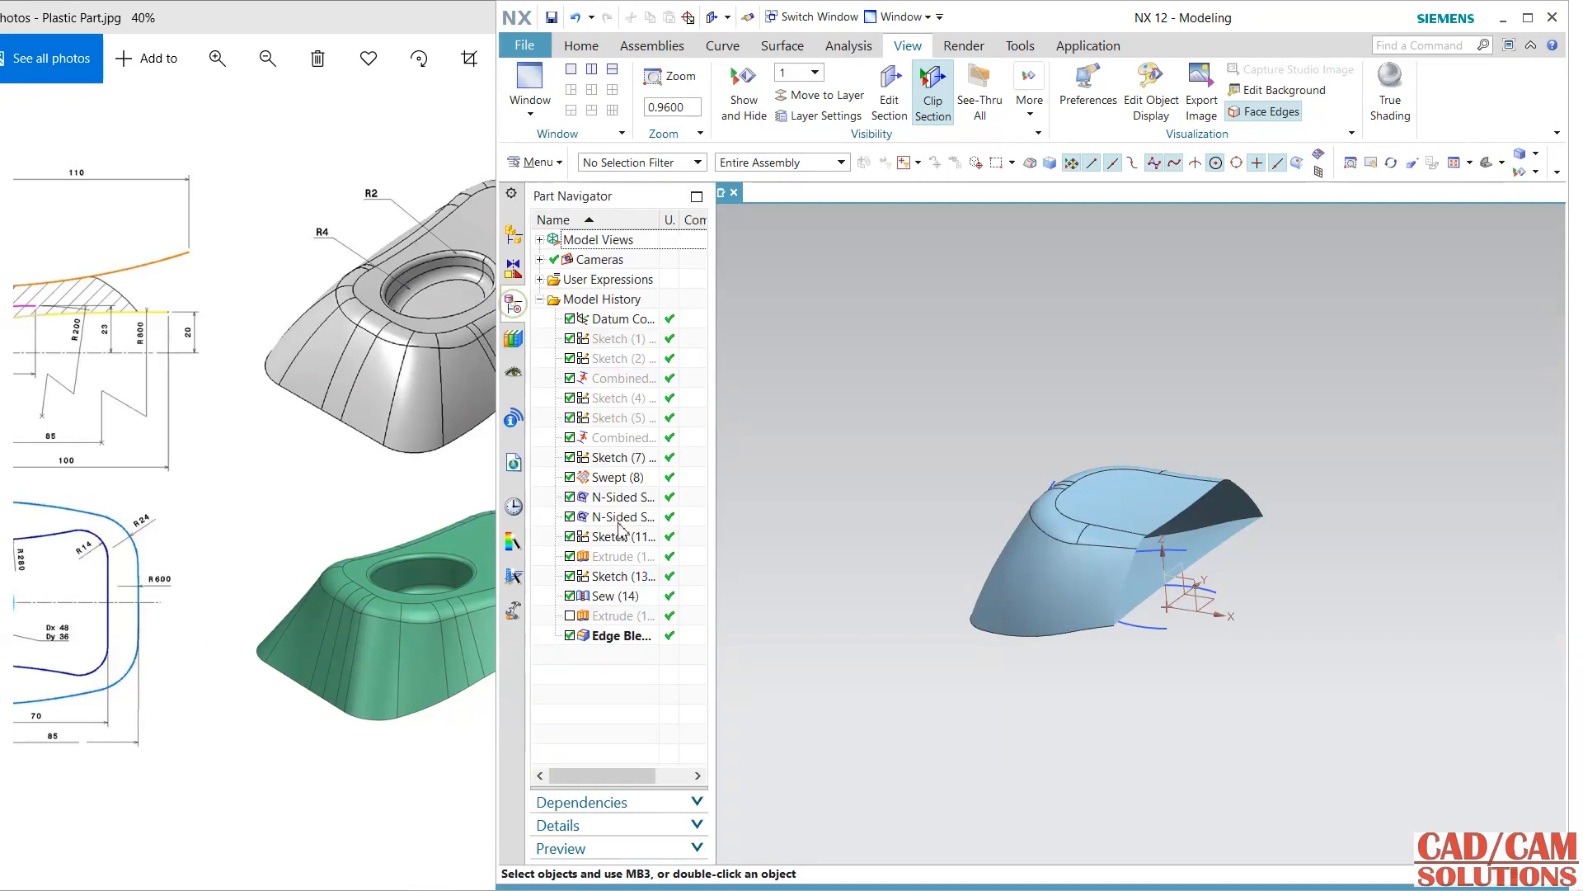
{"action": "double_click", "coordinate": [617, 477]}
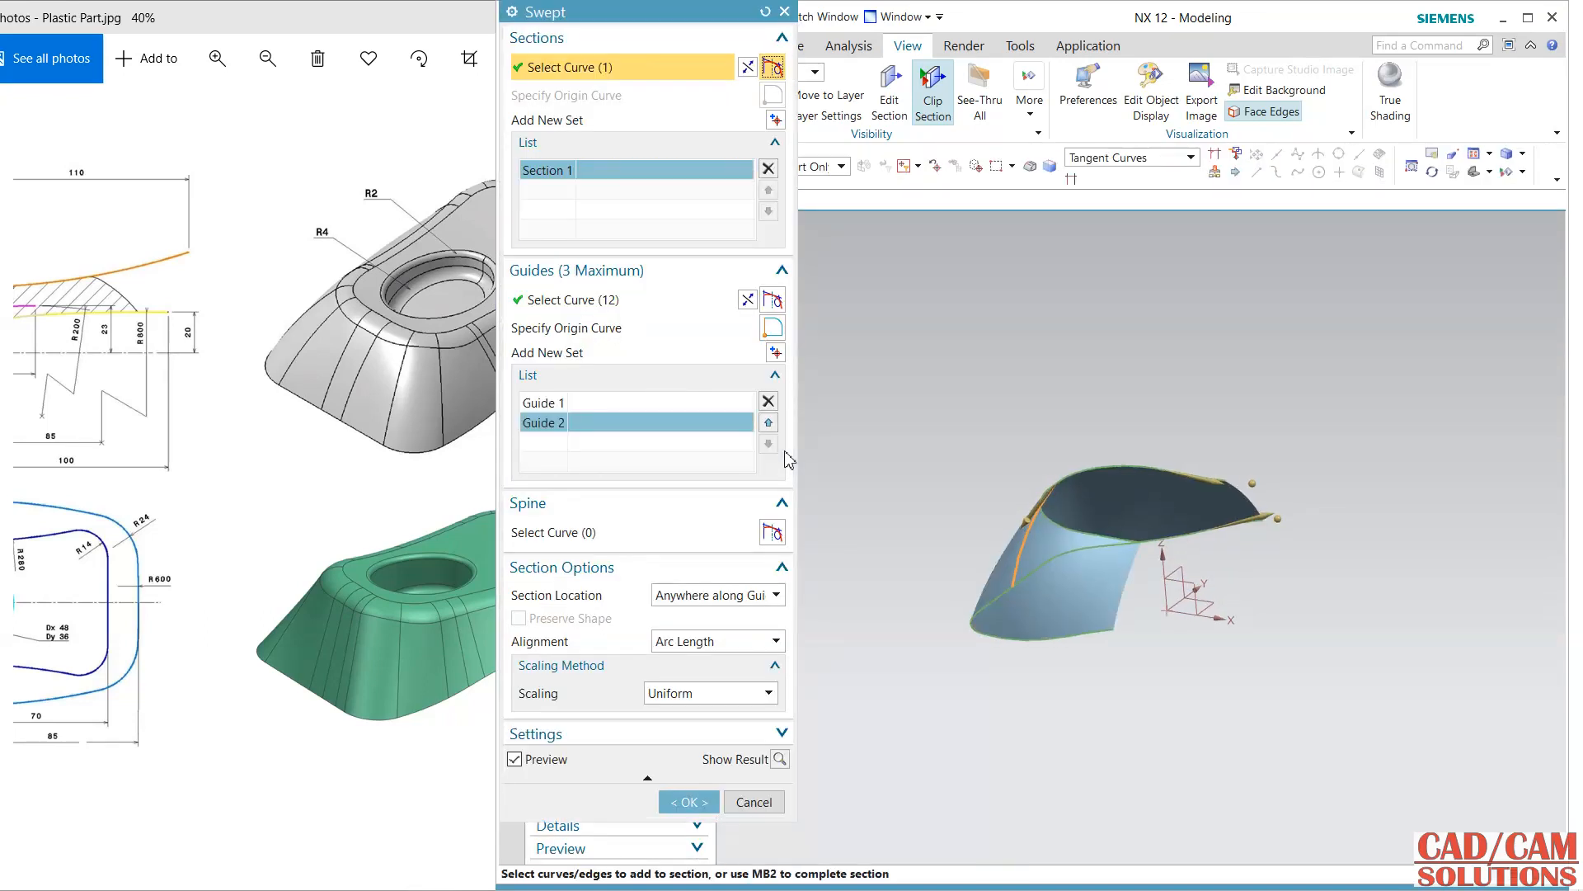
{"action": "left_click", "coordinate": [730, 594]}
{"action": "left_click", "coordinate": [729, 592]}
{"action": "left_click", "coordinate": [717, 642]}
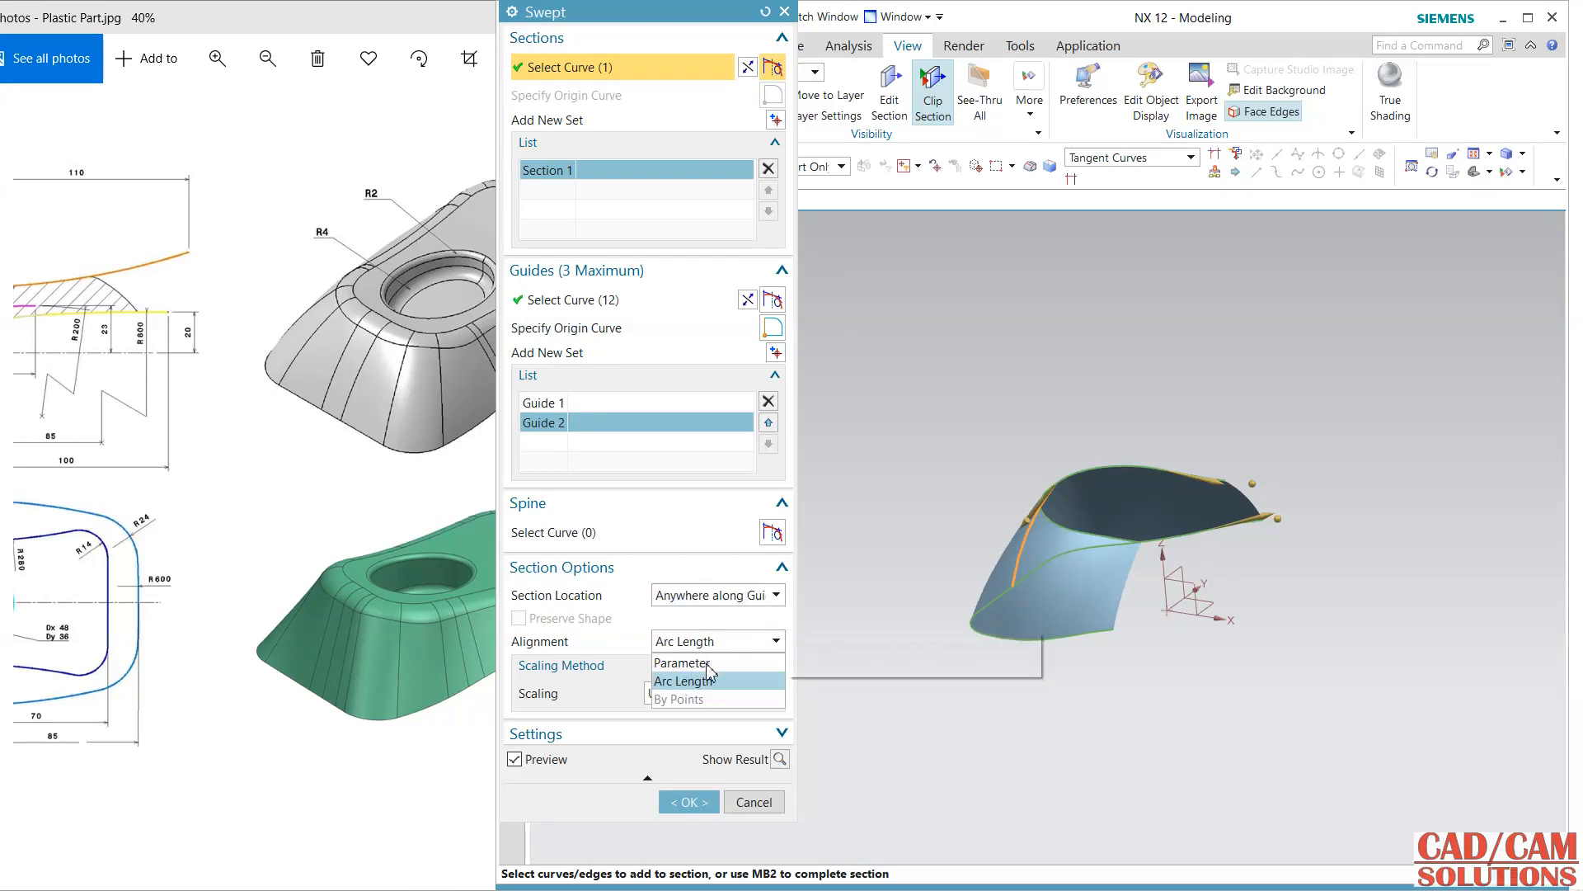
{"action": "left_click", "coordinate": [678, 660]}
{"action": "left_click", "coordinate": [581, 615]}
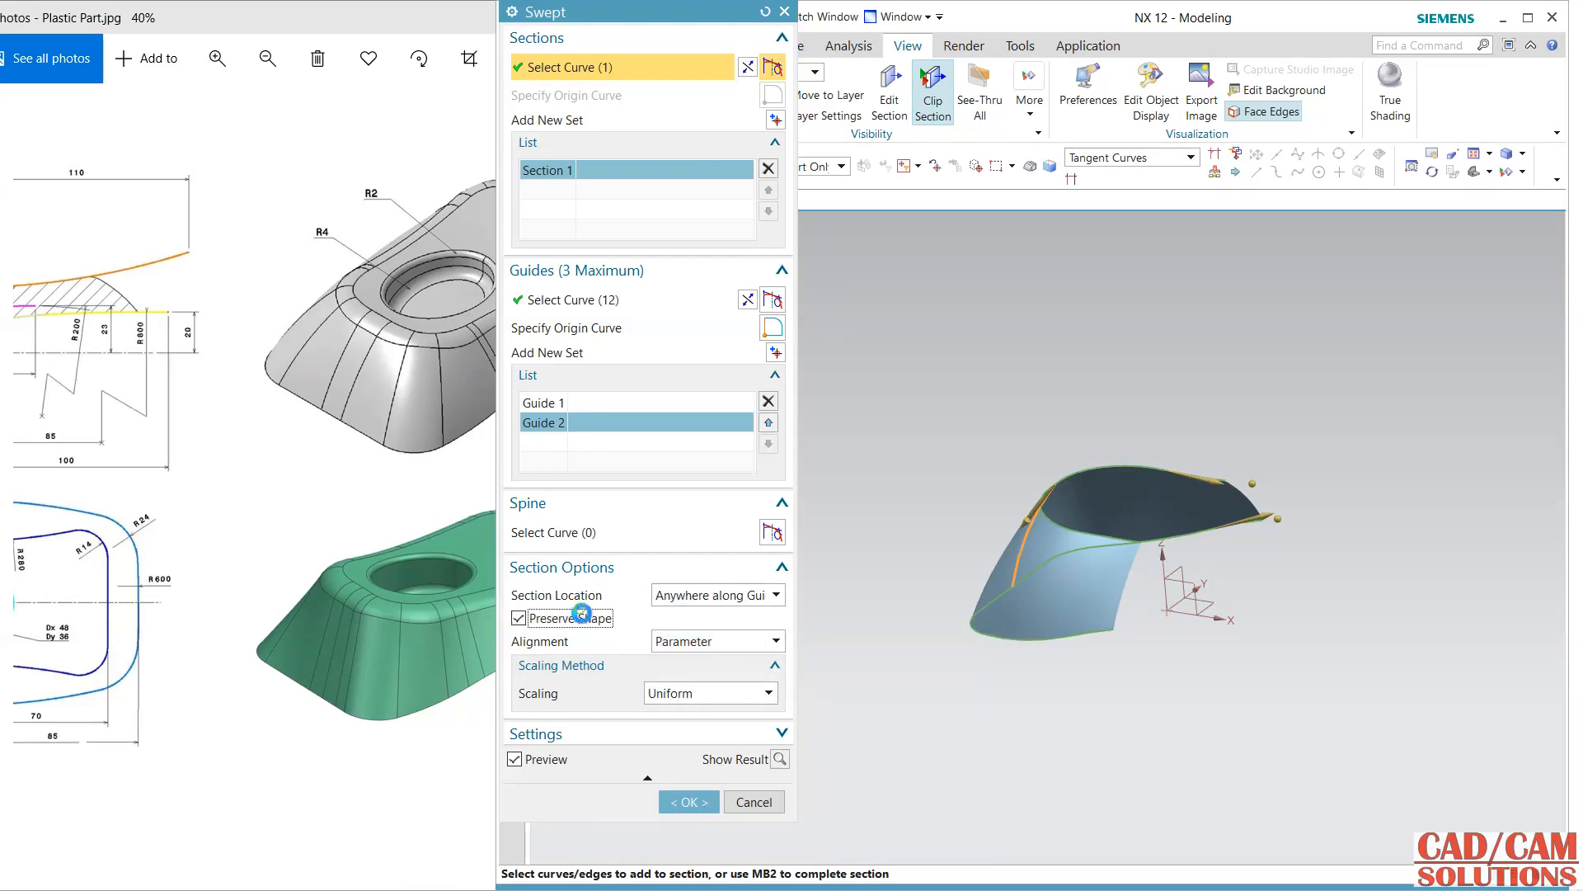
{"action": "left_click", "coordinate": [688, 801]}
{"action": "middle_click_drag", "start_coordinate": [844, 544], "coordinate": [783, 522]}
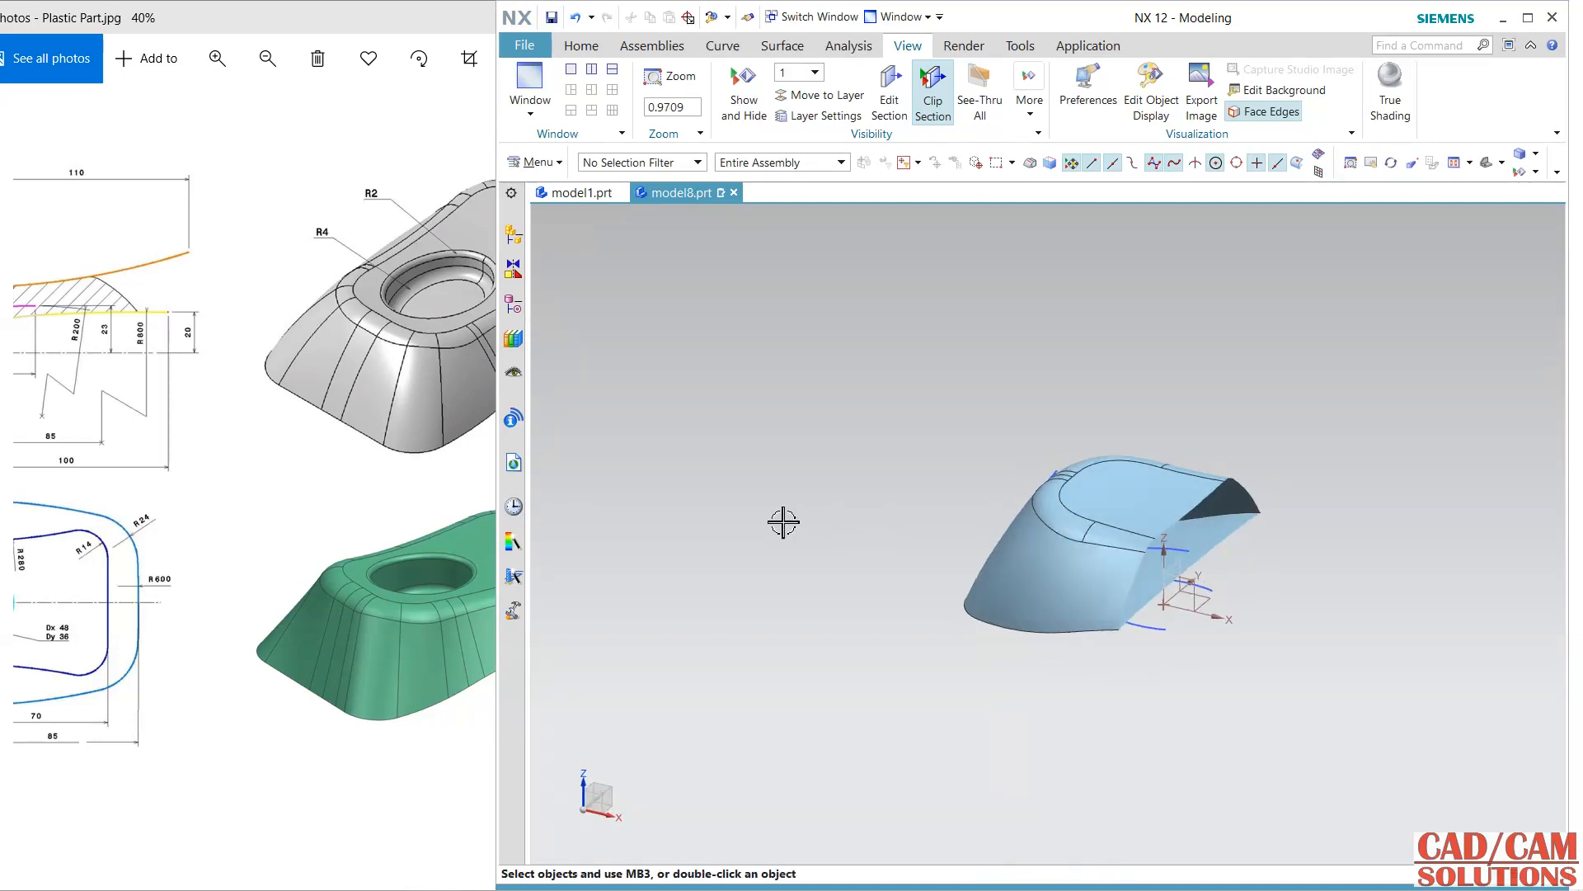
Step: Try the Sew feature with body type Sheet, preview it, and set the body type back to Solid
{"action": "left_click", "coordinate": [514, 306]}
{"action": "double_click", "coordinate": [611, 597]}
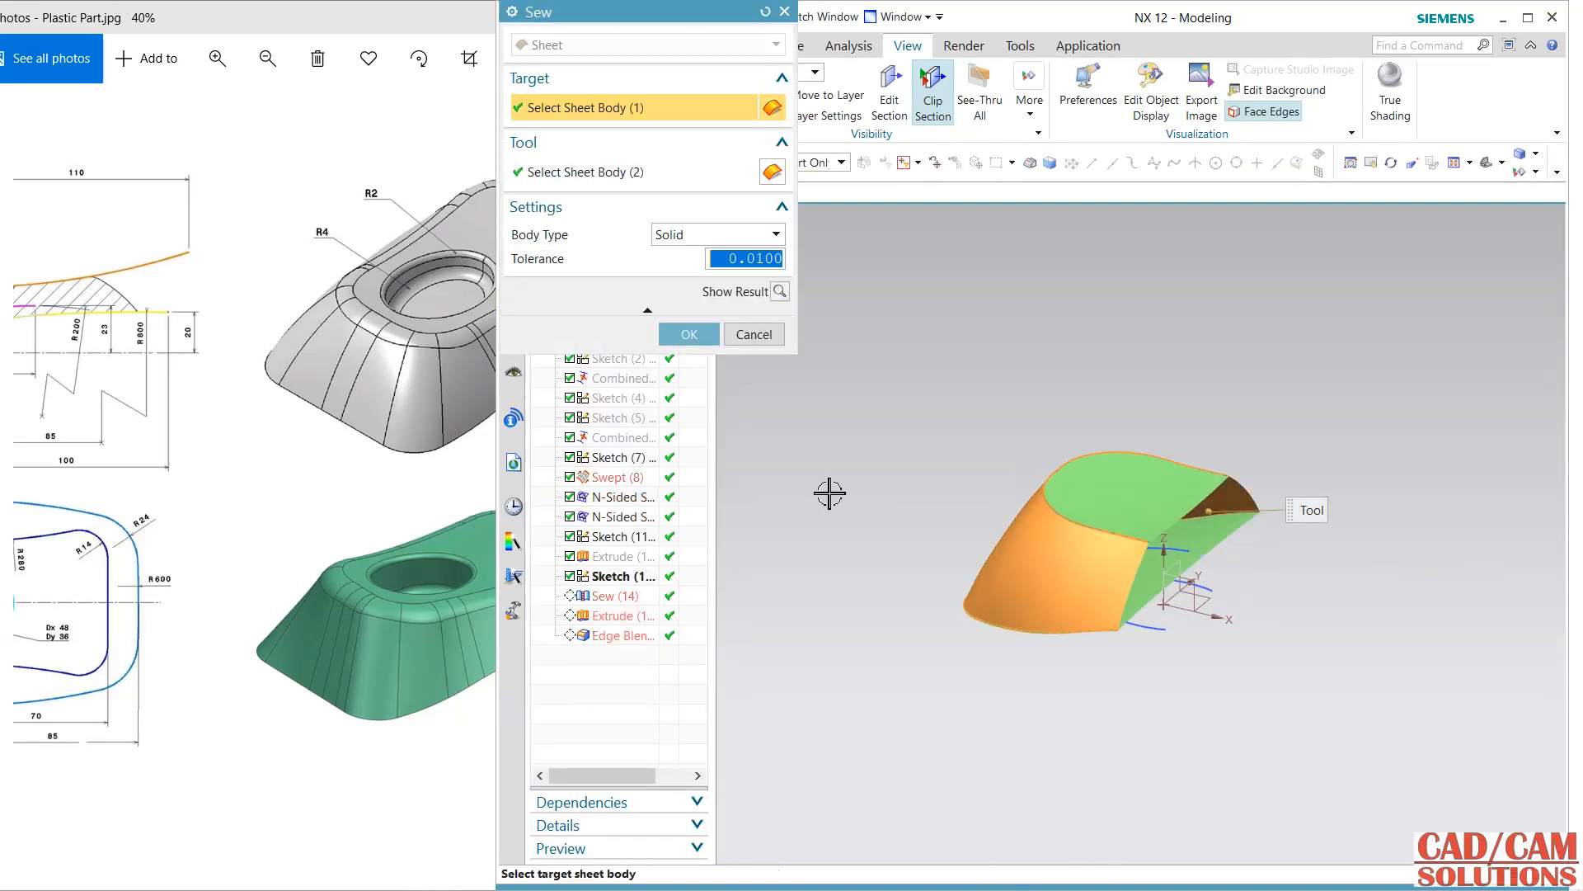
{"action": "left_click", "coordinate": [709, 236]}
{"action": "left_click", "coordinate": [690, 269]}
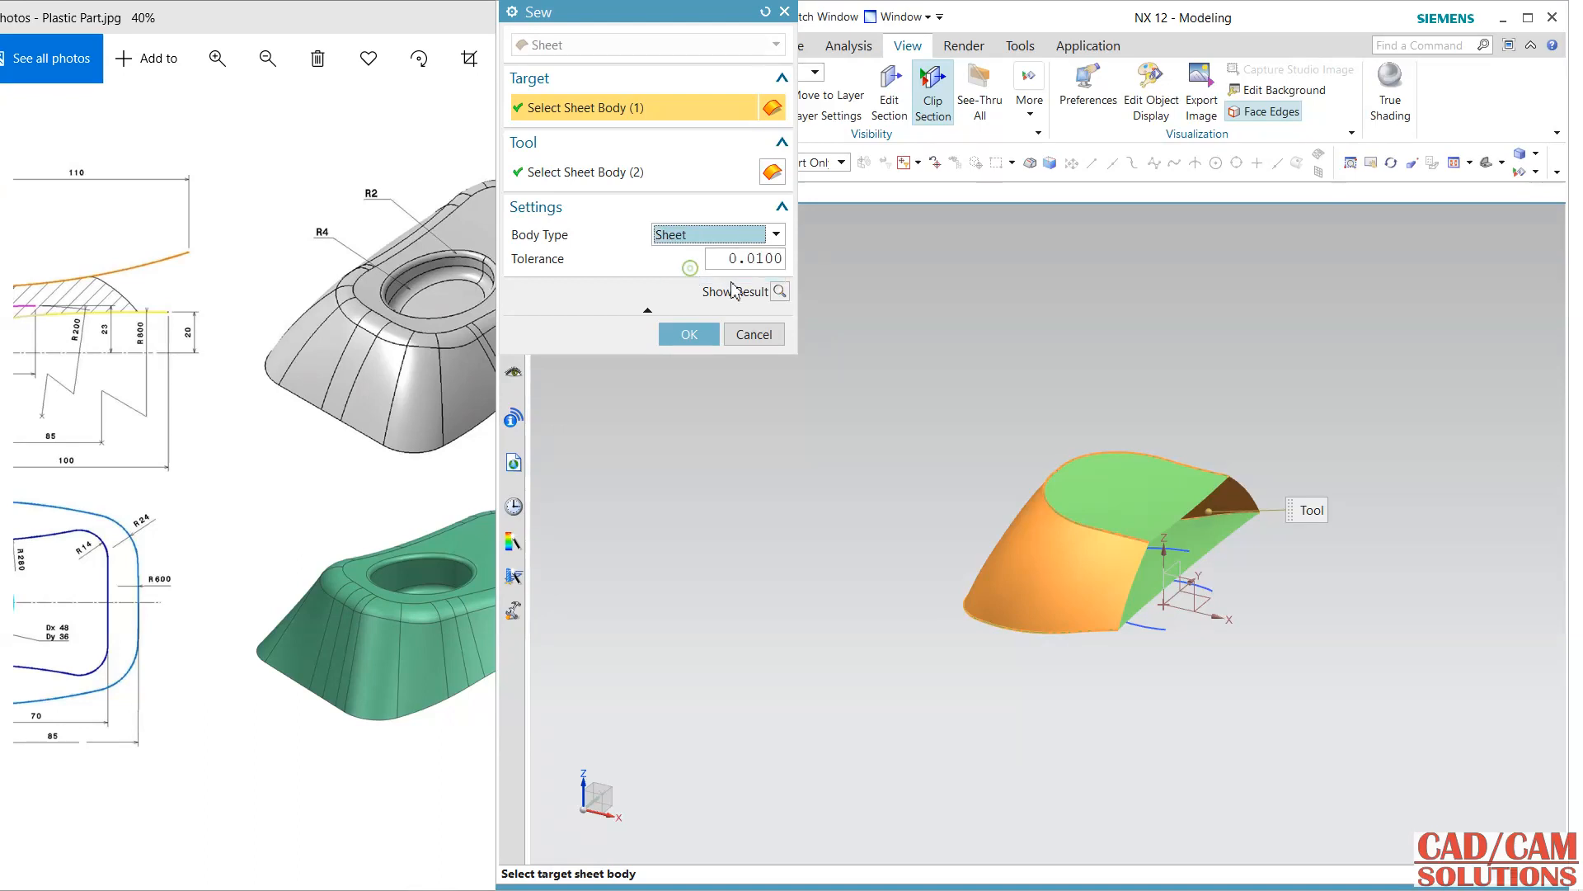
{"action": "left_click", "coordinate": [780, 292]}
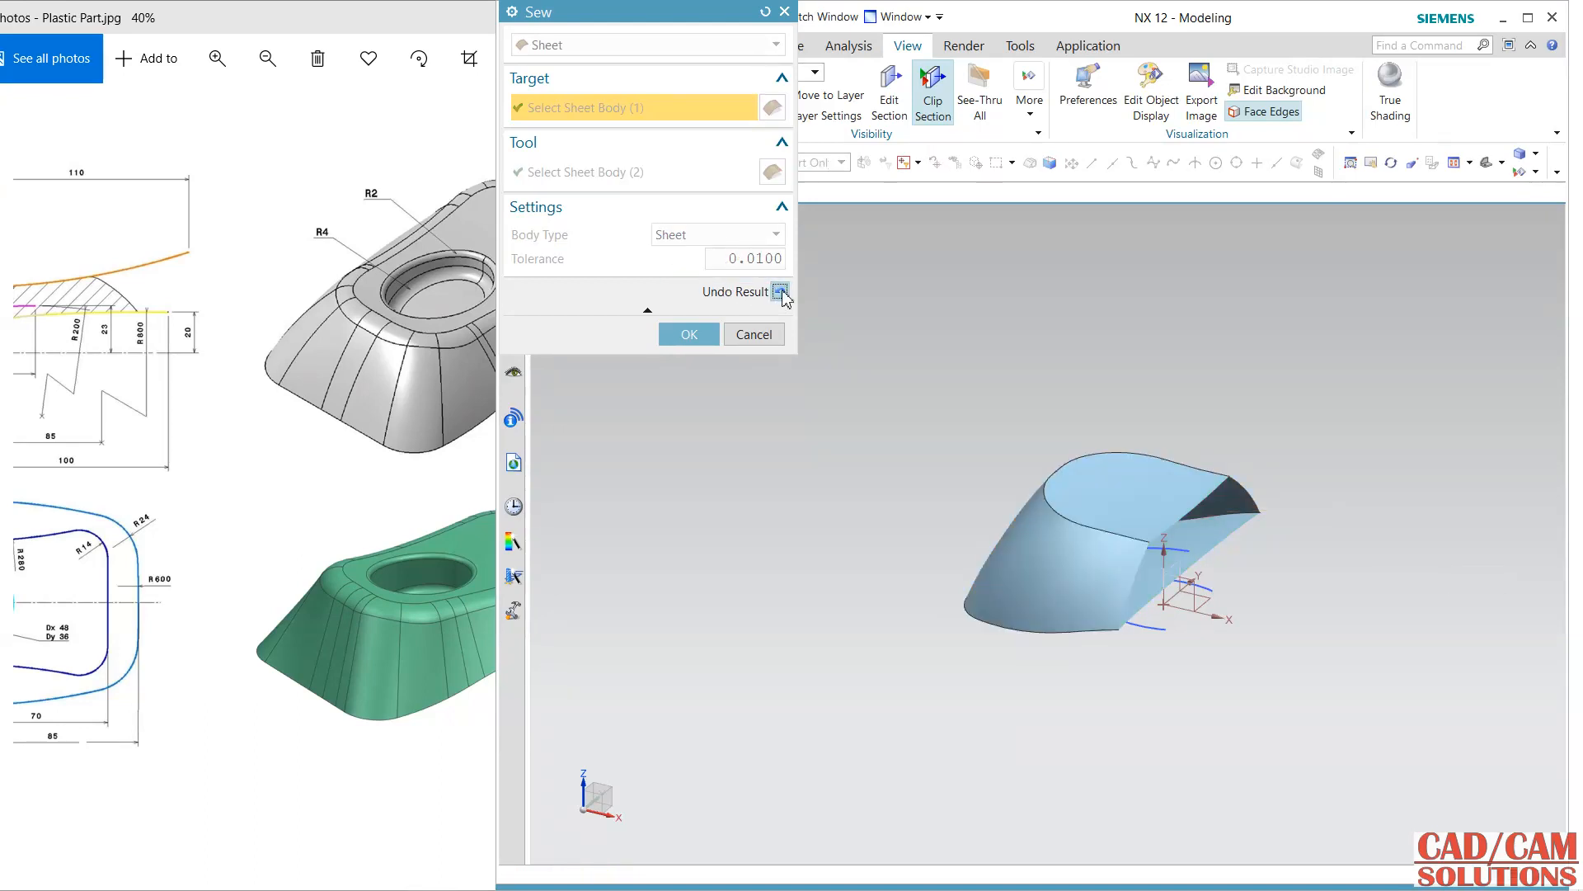
{"action": "left_click", "coordinate": [780, 293]}
{"action": "left_click", "coordinate": [709, 235]}
{"action": "left_click", "coordinate": [685, 253]}
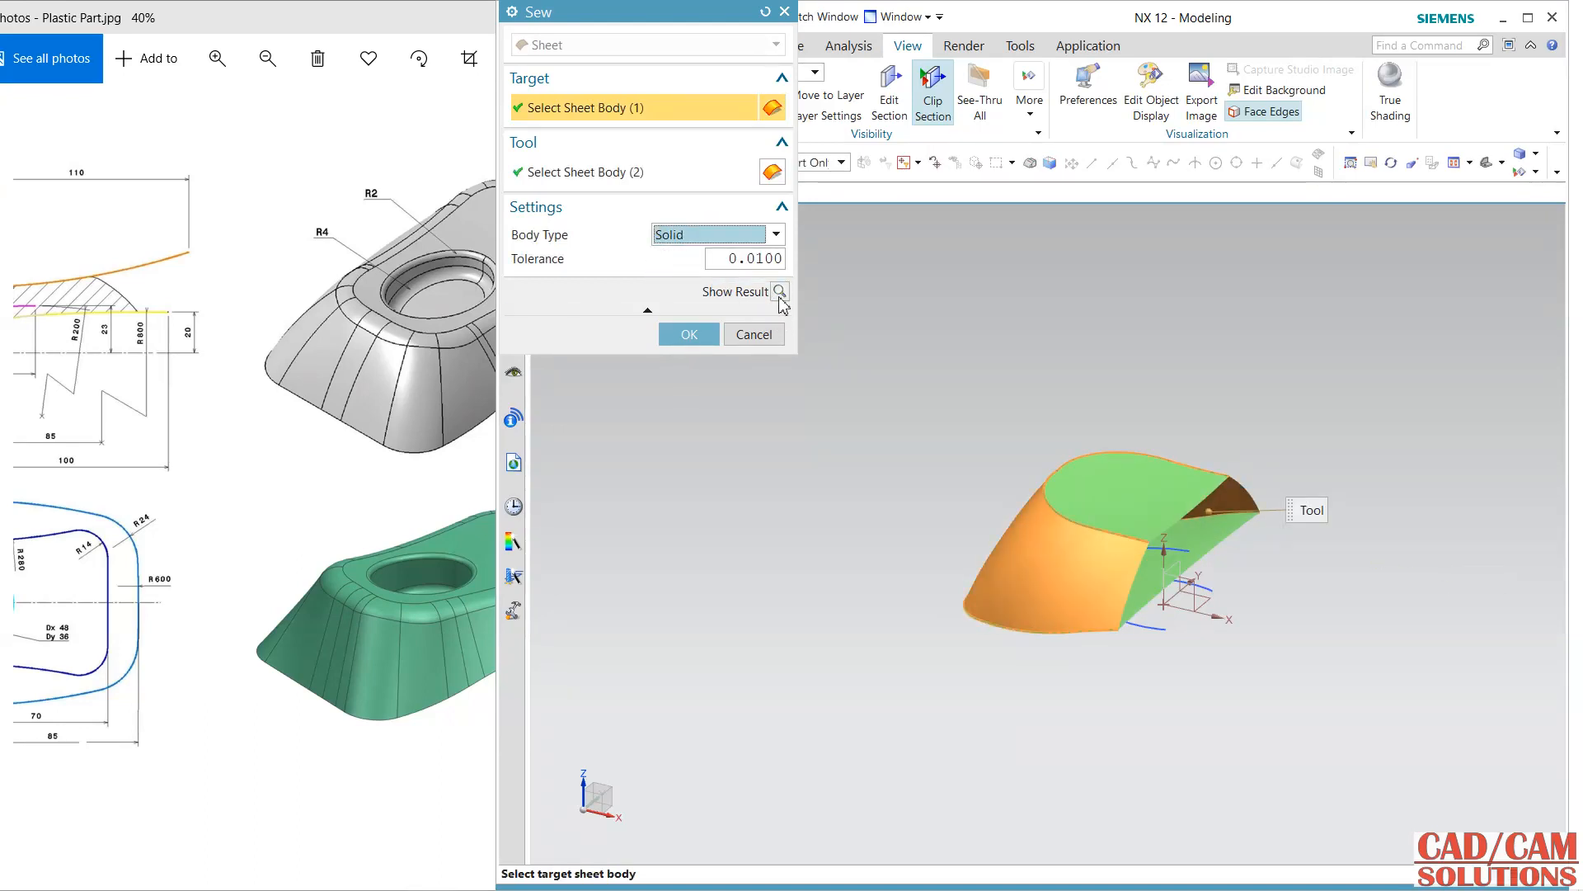
{"action": "left_click", "coordinate": [780, 292]}
{"action": "left_click", "coordinate": [690, 334]}
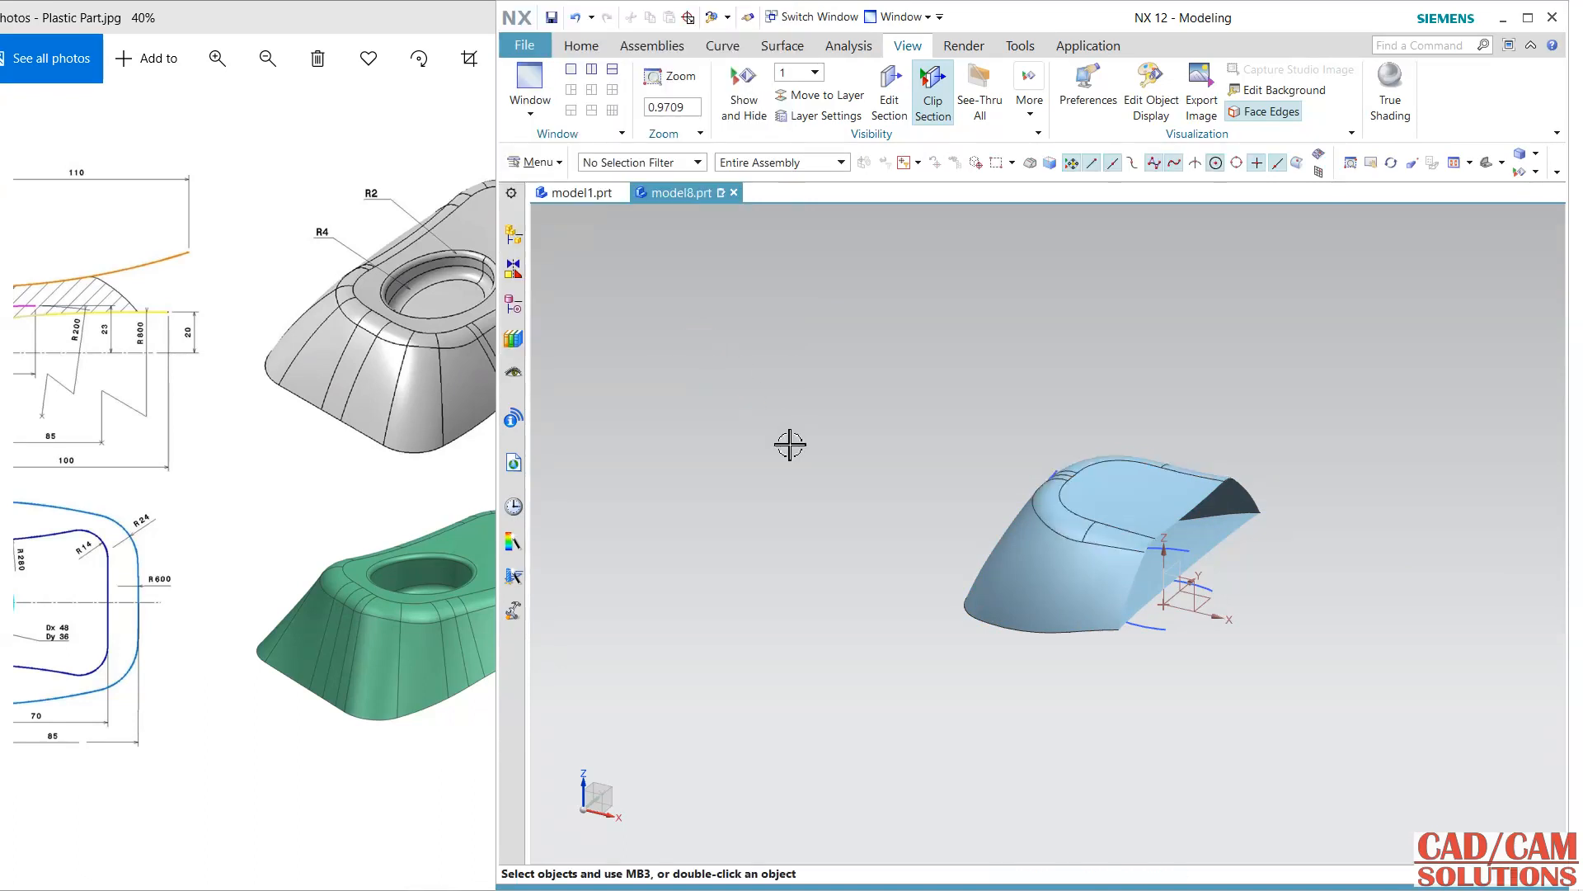
{"action": "middle_click_drag", "start_coordinate": [869, 482], "coordinate": [824, 399]}
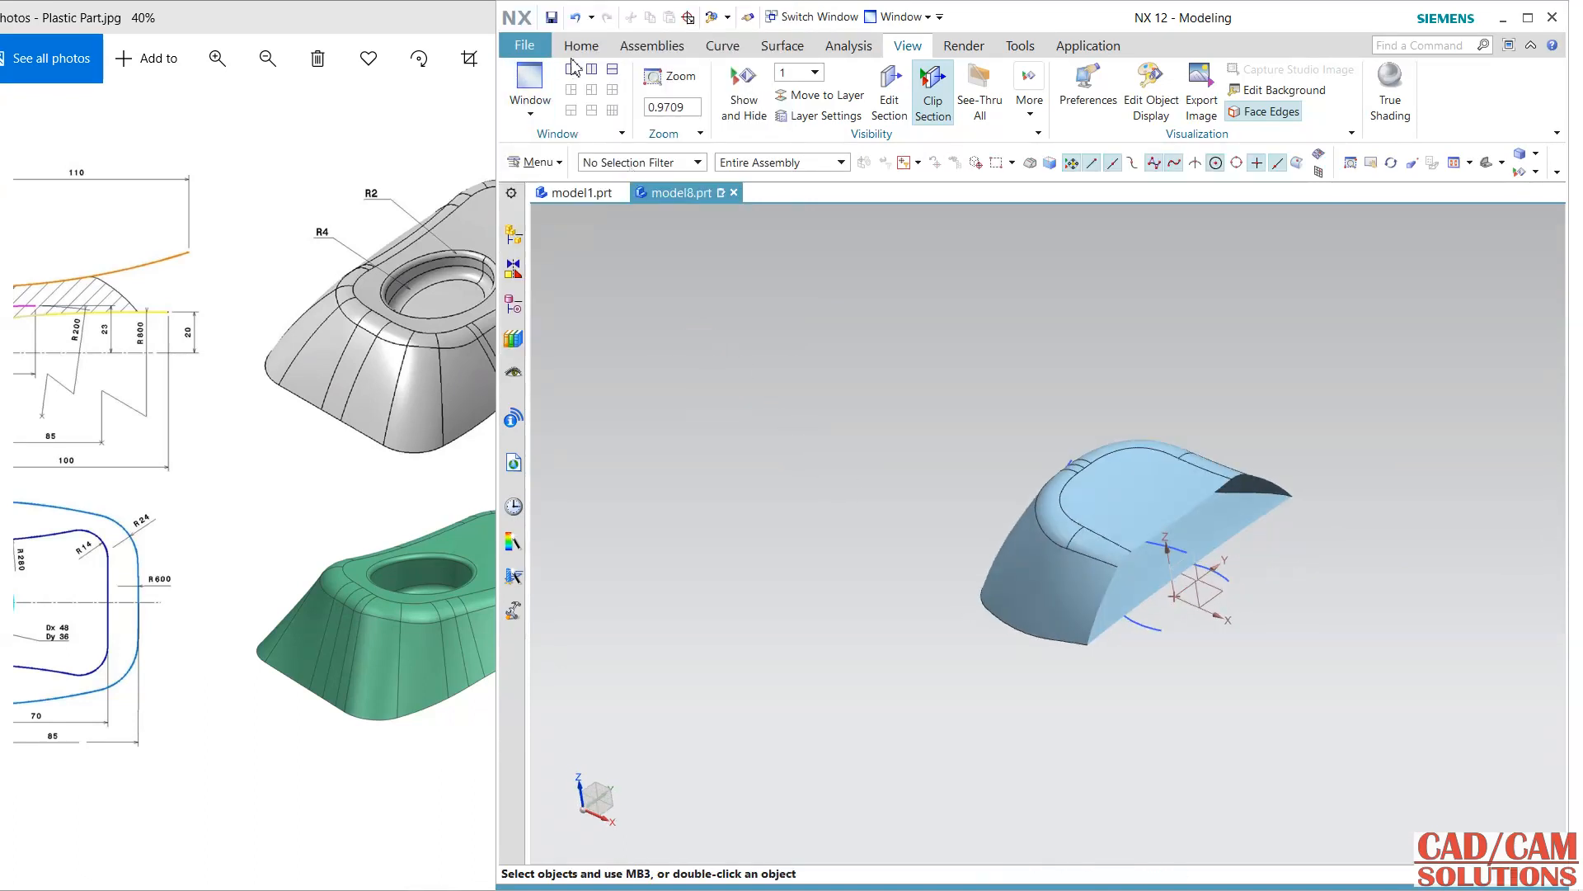
{"action": "left_click", "coordinate": [727, 18]}
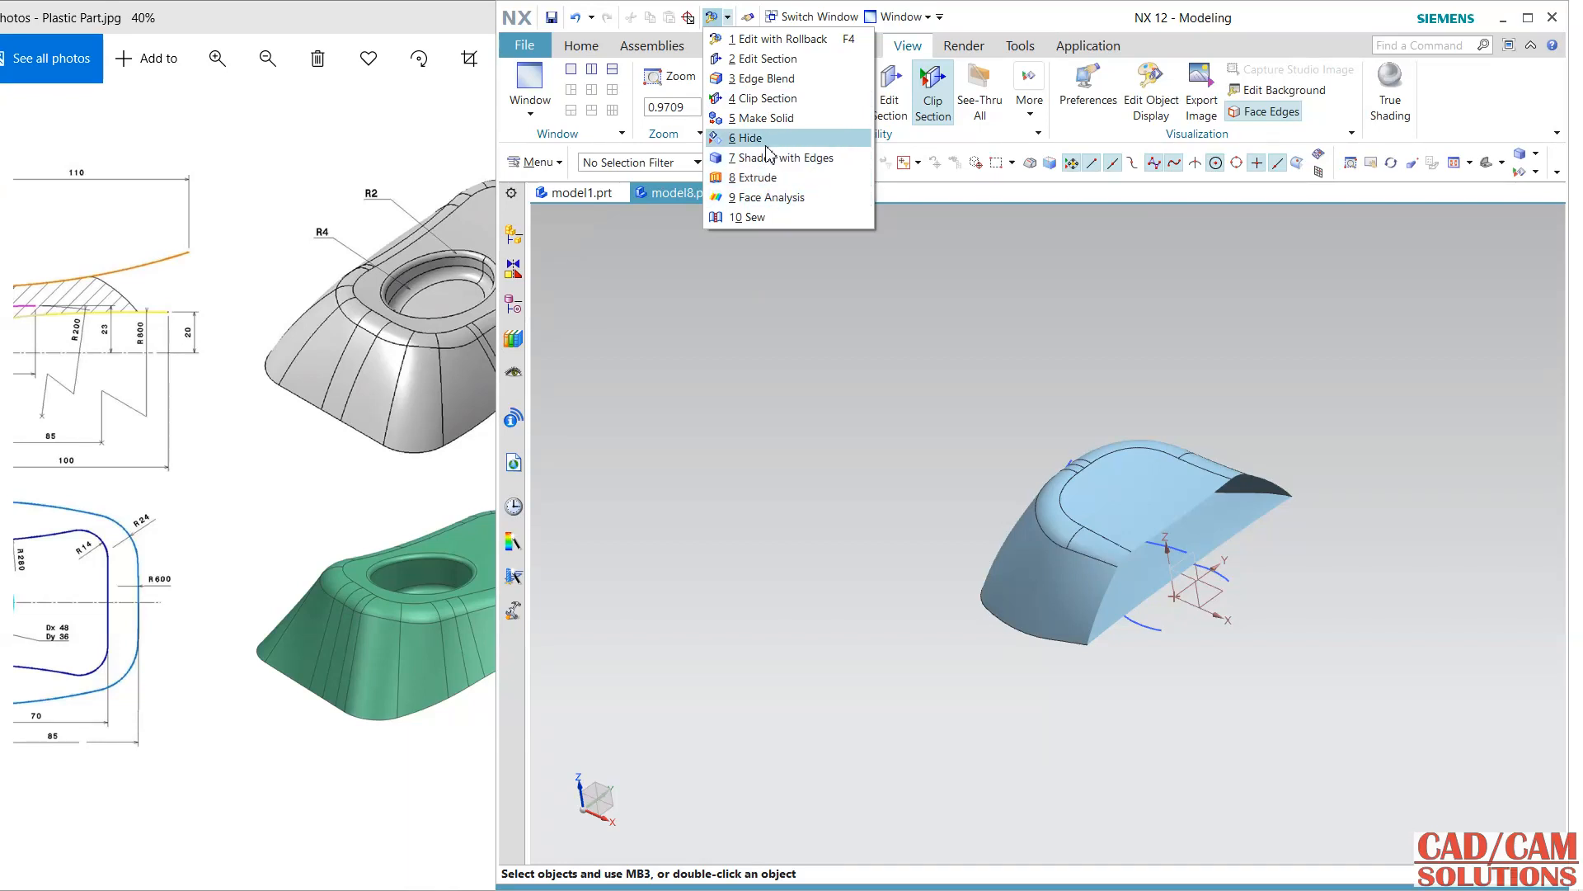
{"action": "left_click", "coordinate": [766, 118]}
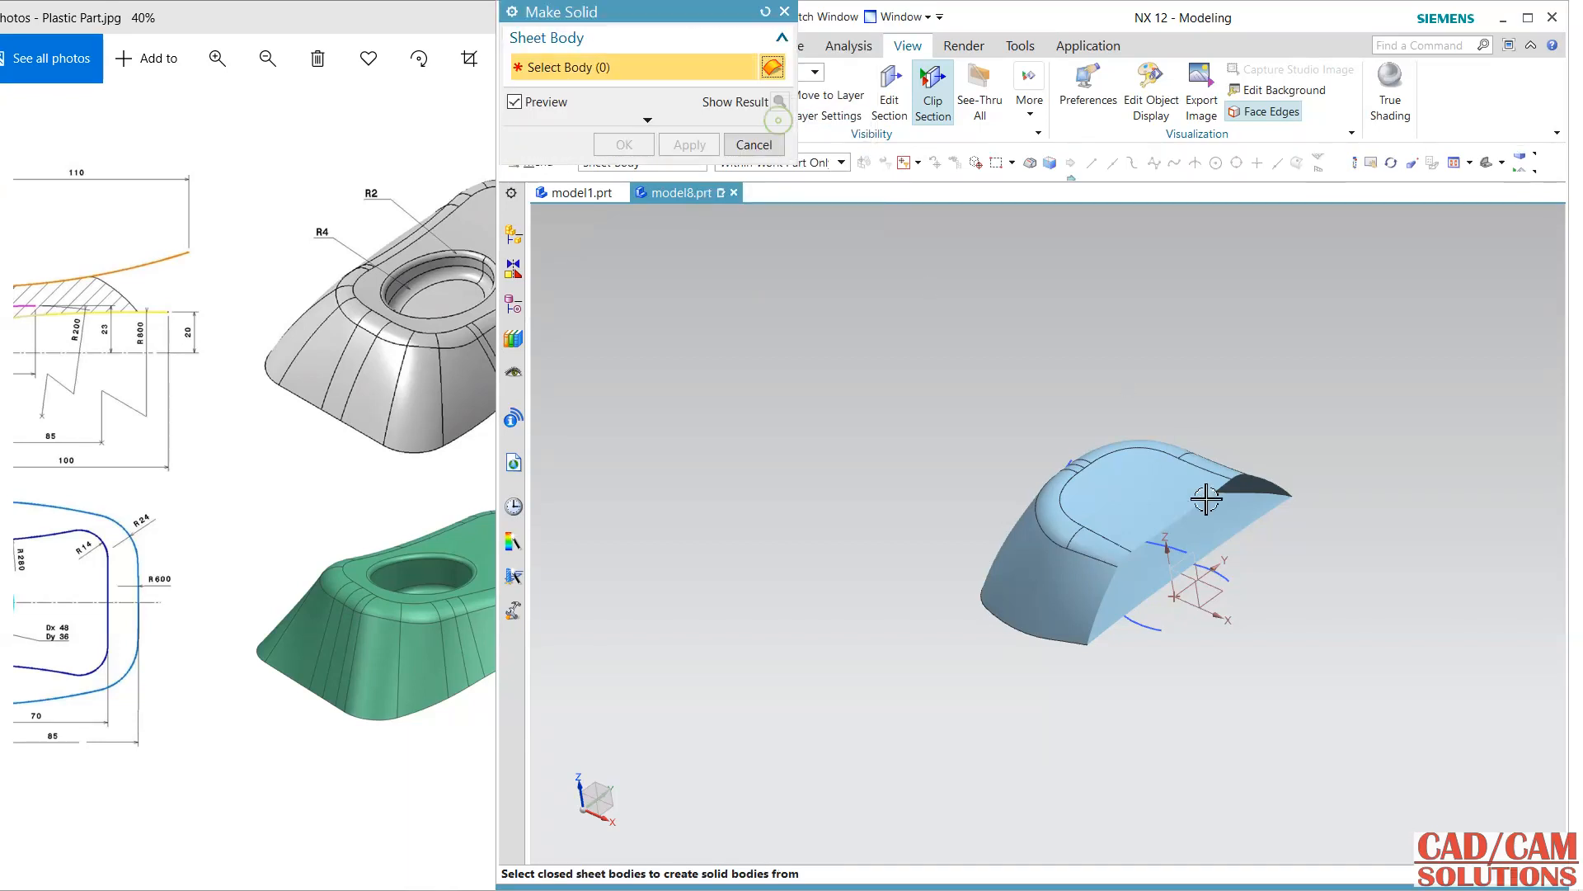
{"action": "left_click_drag", "start_coordinate": [1352, 385], "coordinate": [891, 698]}
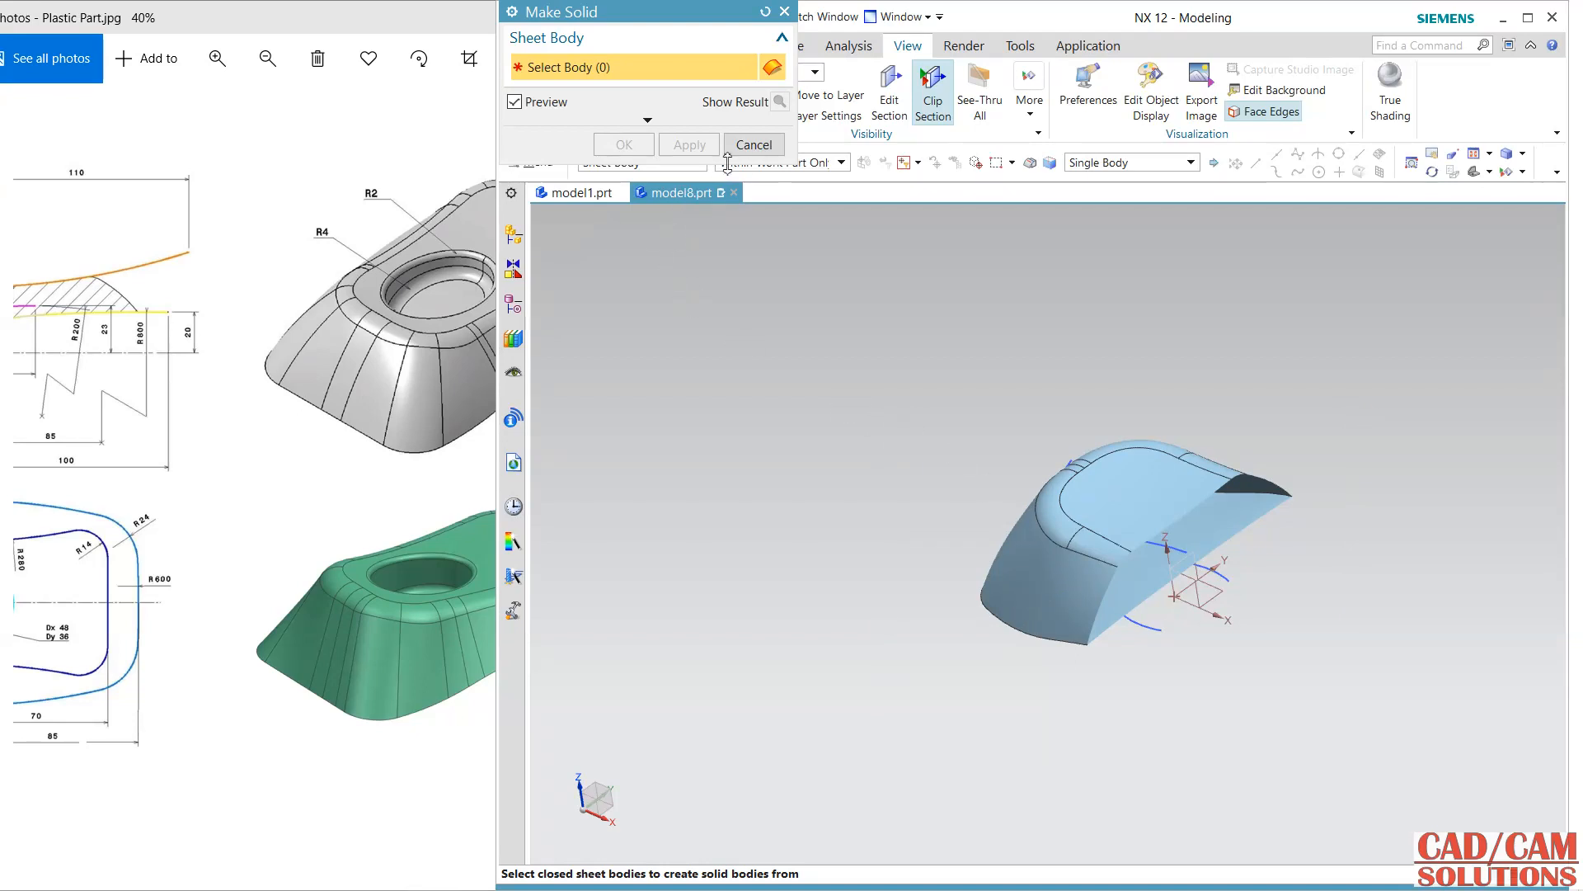
{"action": "left_click", "coordinate": [754, 146]}
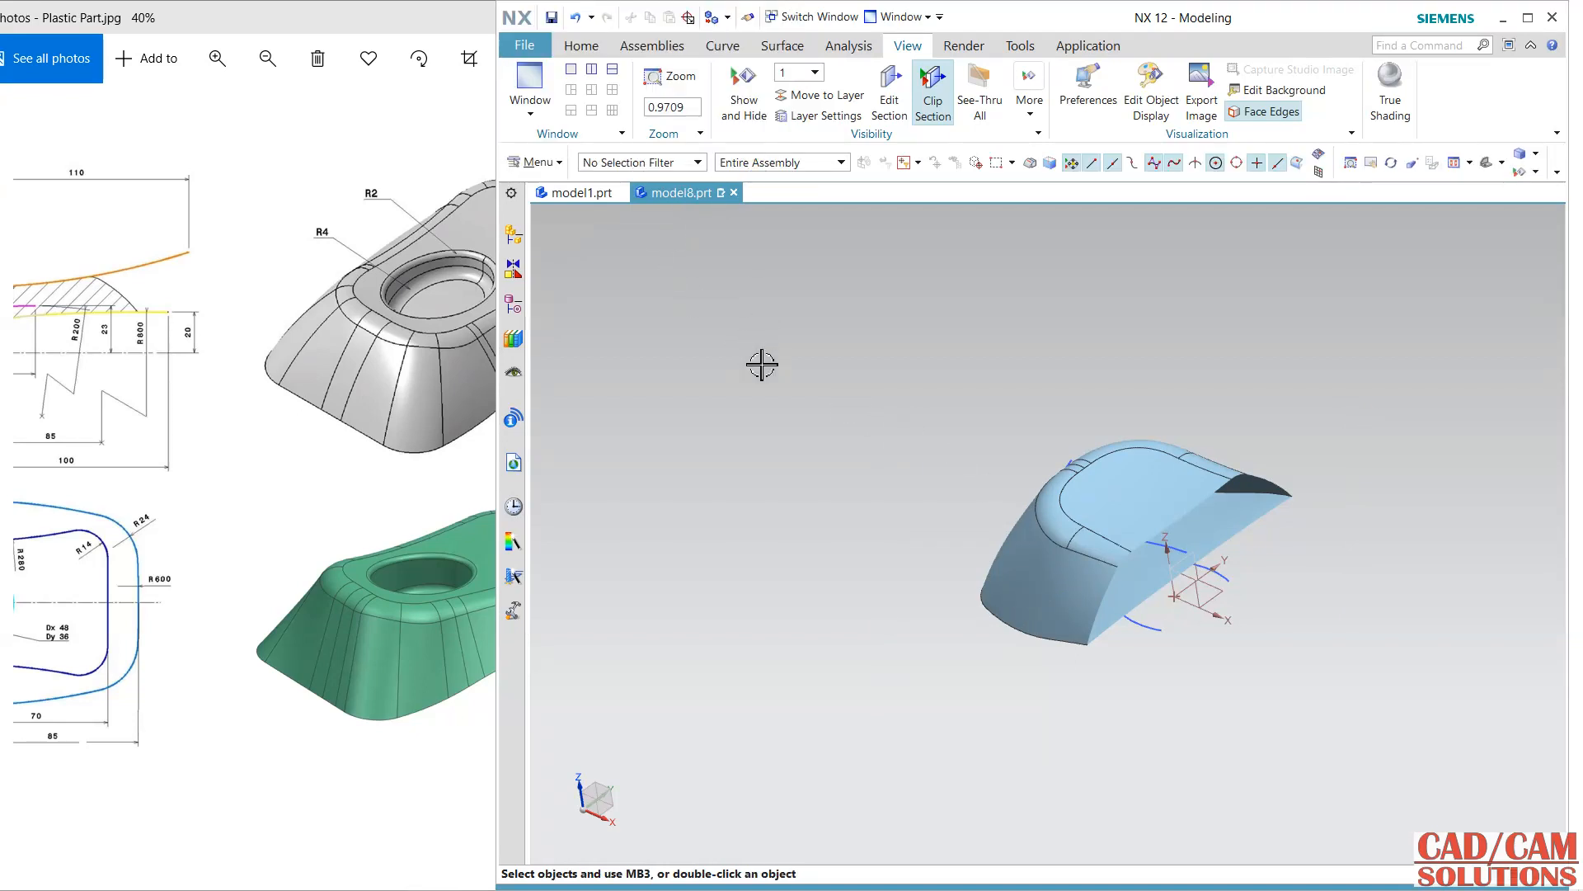
Step: Turn off the section clipping and unsuppress the elliptical cut in the model history
{"action": "scroll", "coordinate": [1051, 559], "scroll_direction": "up", "scroll_amount": 1}
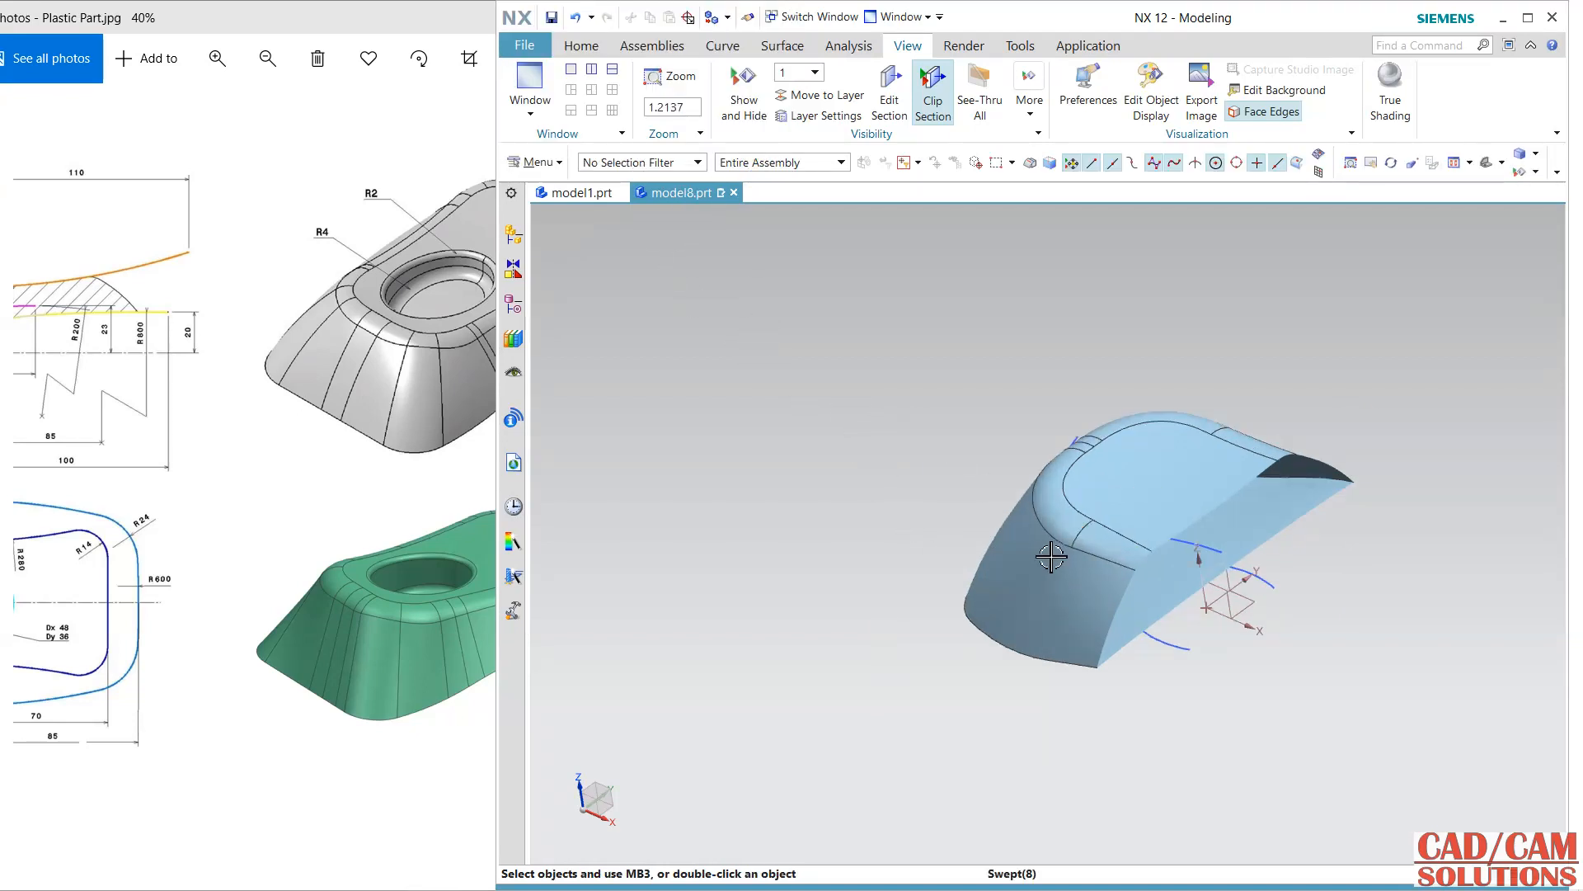
{"action": "left_click", "coordinate": [579, 46]}
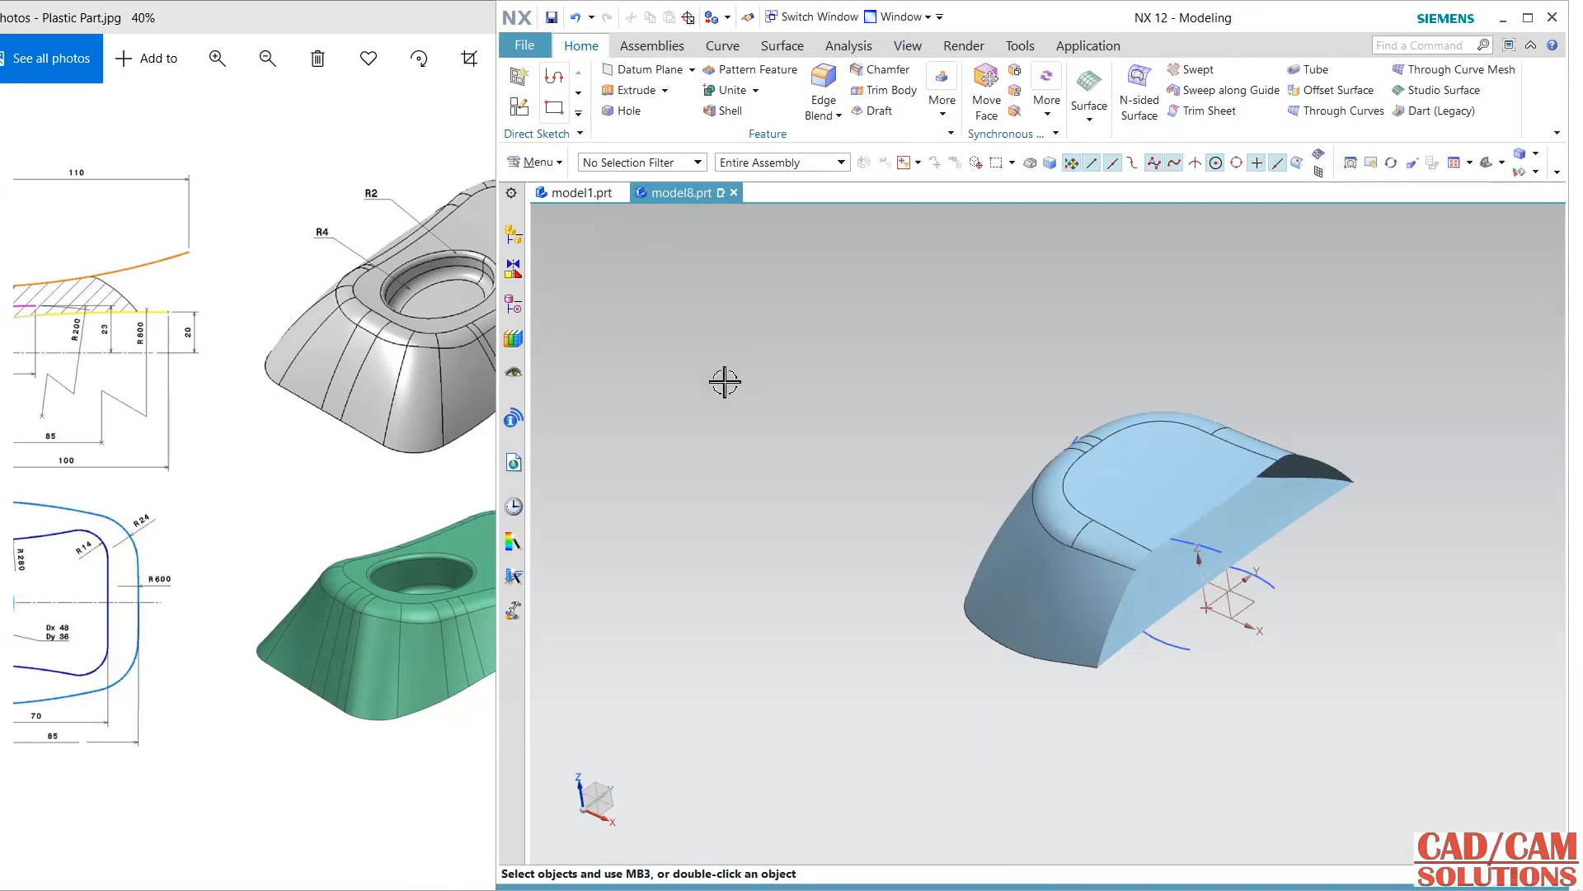
{"action": "left_click", "coordinate": [907, 46]}
{"action": "left_click", "coordinate": [931, 99]}
{"action": "scroll", "coordinate": [887, 434], "scroll_direction": "down", "scroll_amount": 2}
{"action": "mouse_move", "coordinate": [887, 434]}
{"action": "middle_mouse_down"}
{"action": "mouse_move", "coordinate": [905, 371]}
{"action": "mouse_move", "coordinate": [907, 426]}
{"action": "middle_mouse_up"}
{"action": "left_click", "coordinate": [514, 307]}
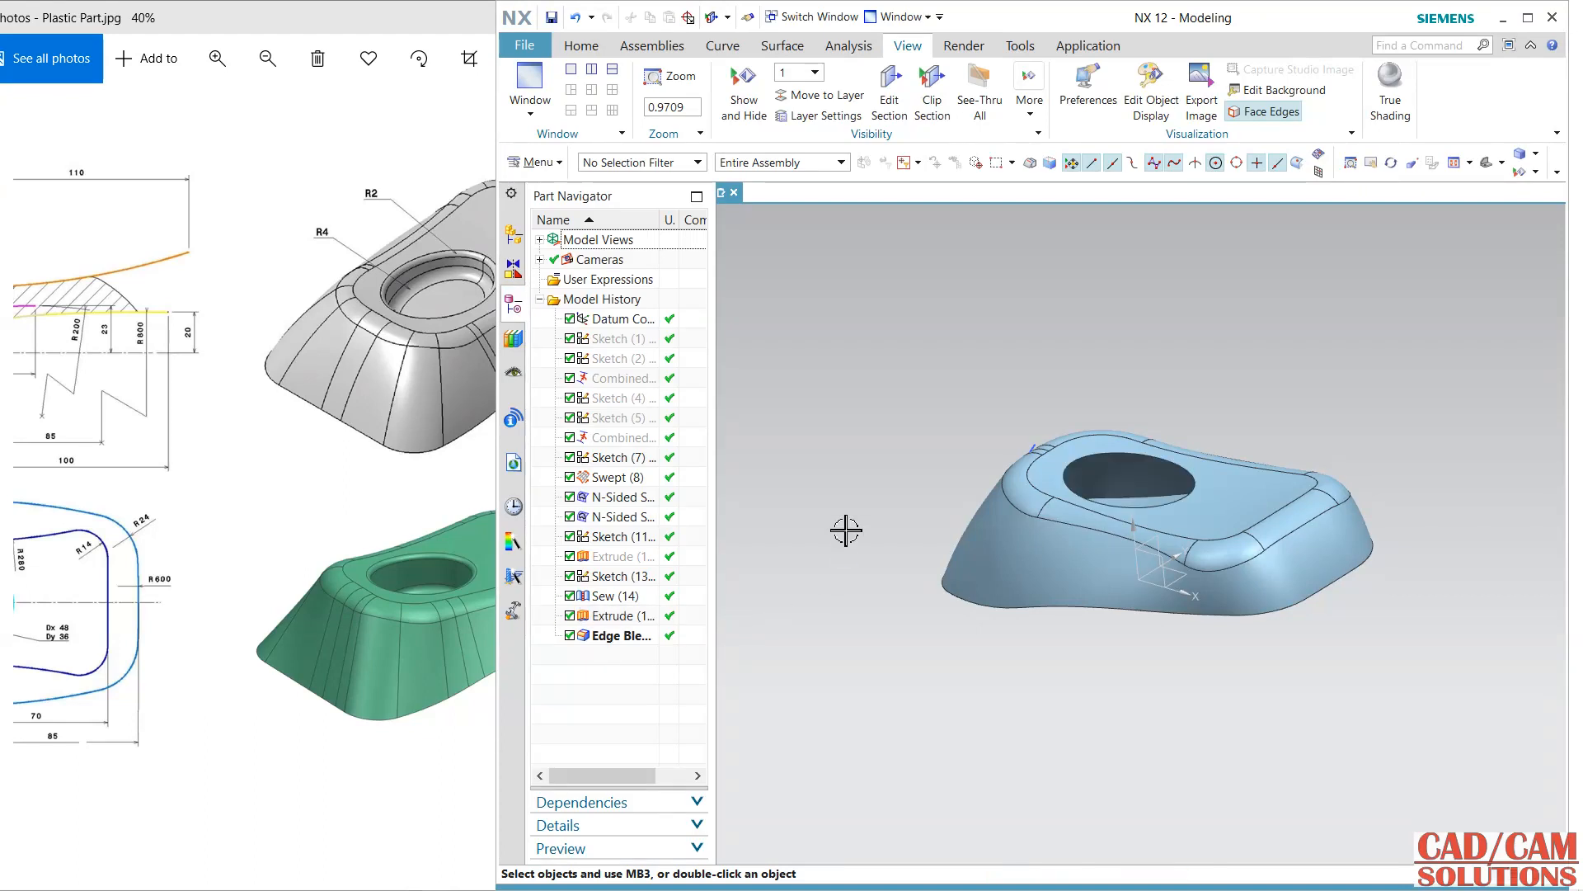
Step: Edit the elliptical extrude to use no Boolean and a Sheet body type
{"action": "left_click", "coordinate": [632, 615]}
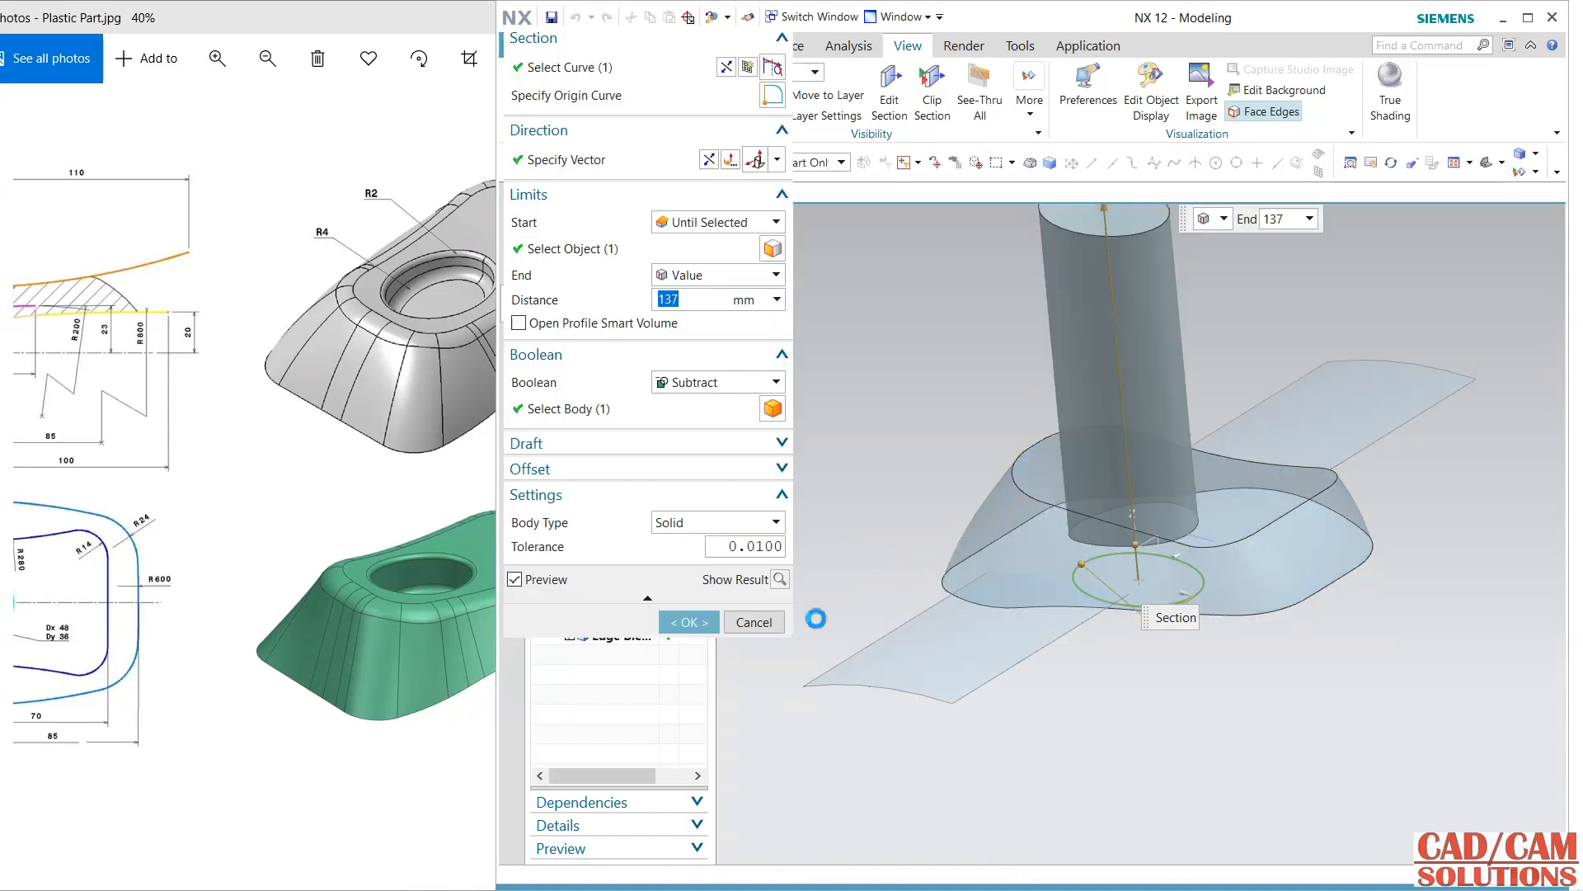
{"action": "left_click", "coordinate": [716, 383]}
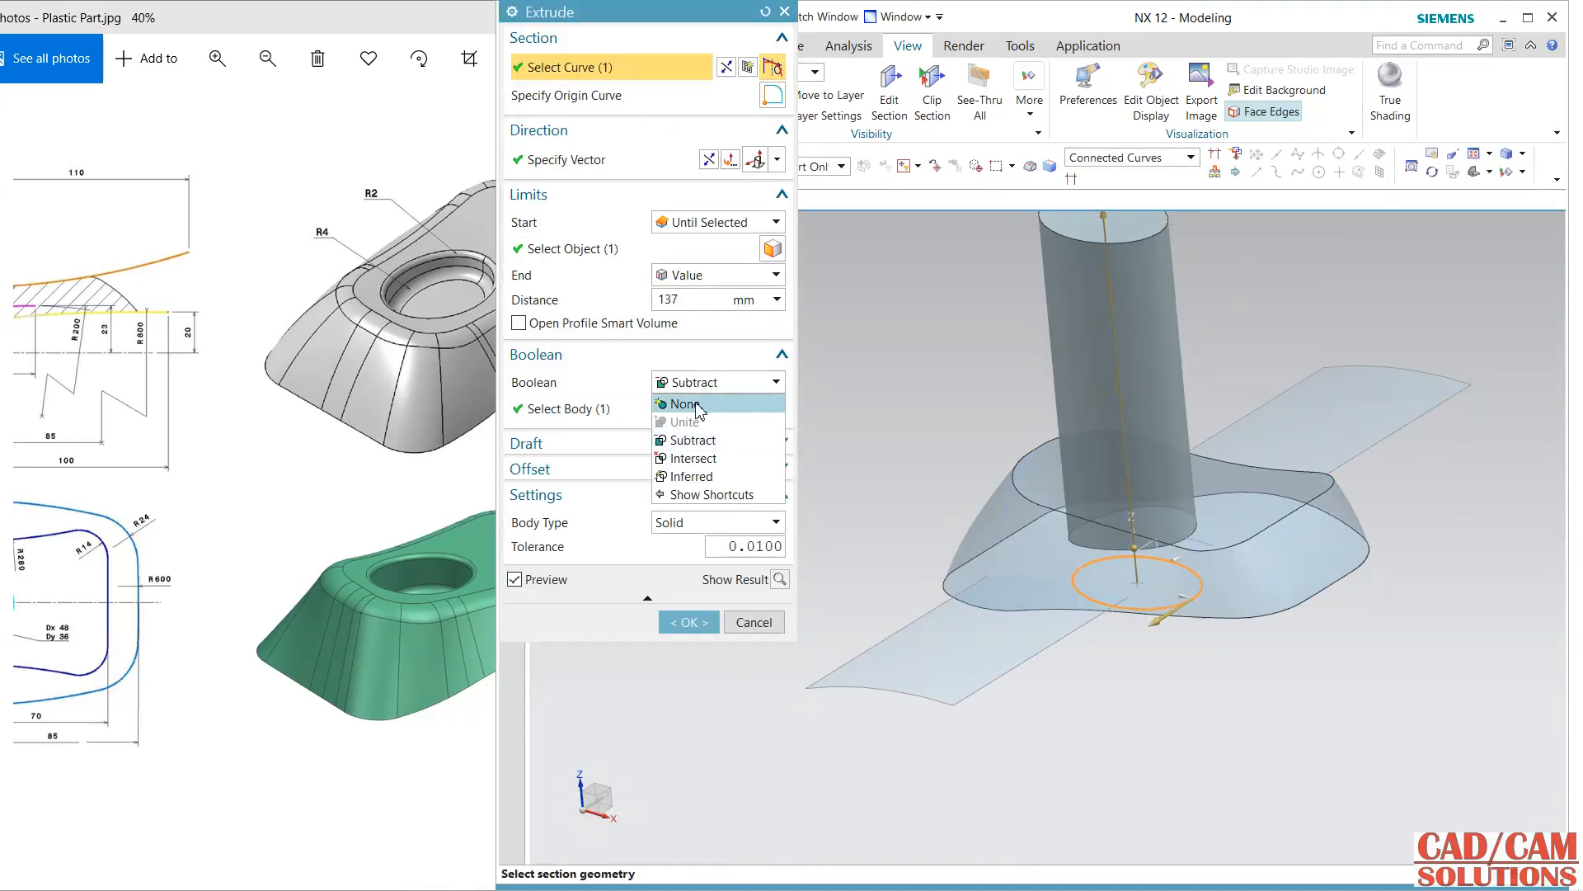
{"action": "left_click", "coordinate": [699, 405]}
{"action": "left_click", "coordinate": [717, 494]}
{"action": "left_click", "coordinate": [682, 531]}
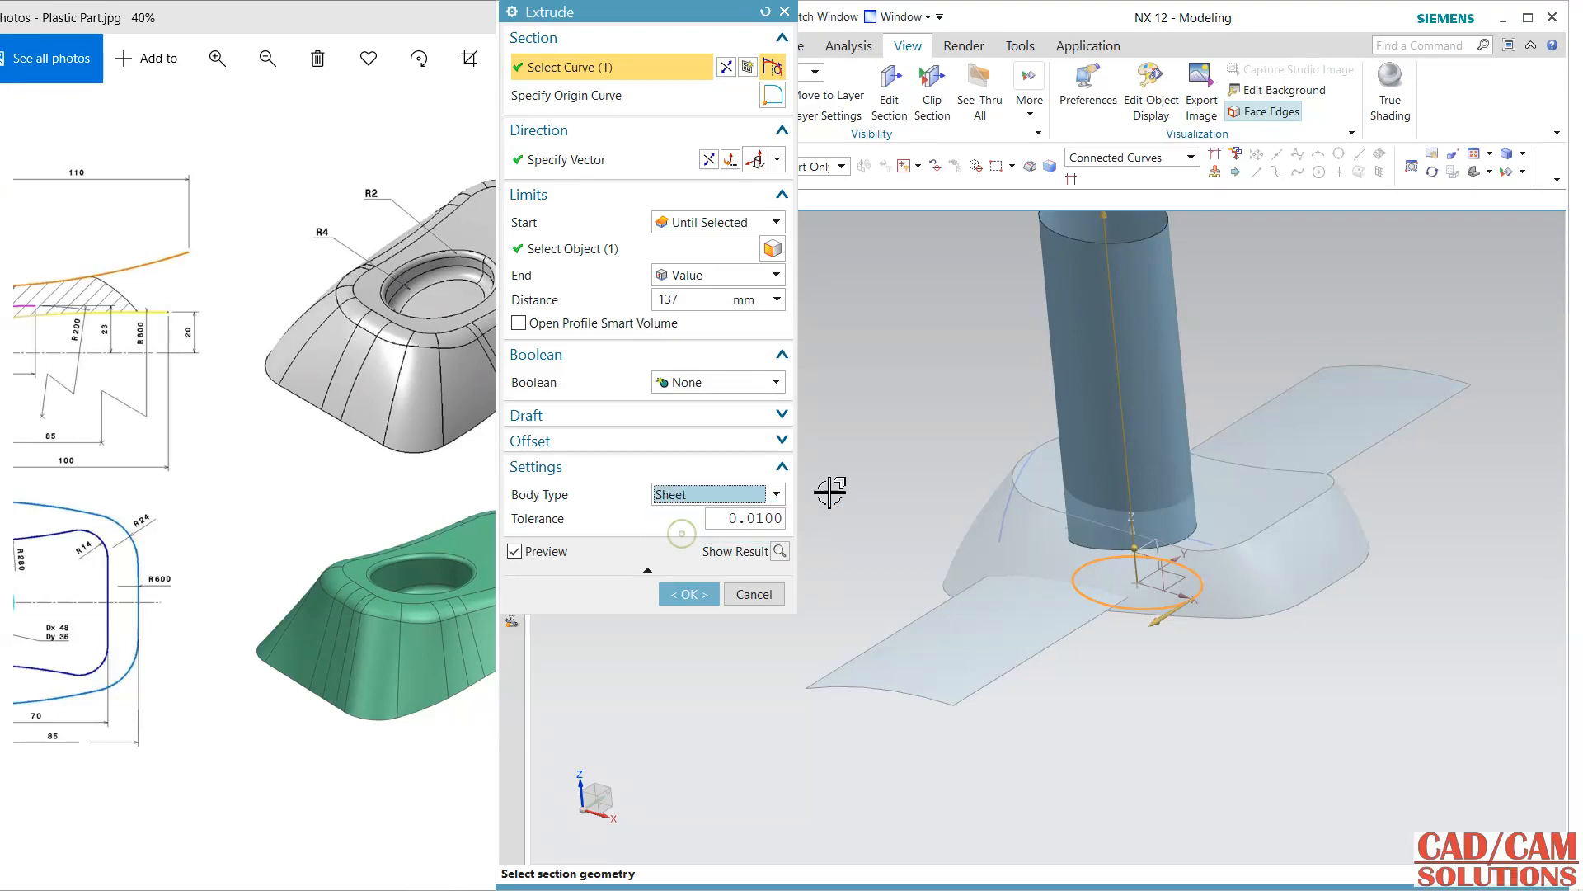
{"action": "mouse_move", "coordinate": [905, 505]}
{"action": "middle_mouse_down"}
{"action": "mouse_move", "coordinate": [912, 454]}
{"action": "mouse_move", "coordinate": [912, 495]}
{"action": "middle_mouse_up"}
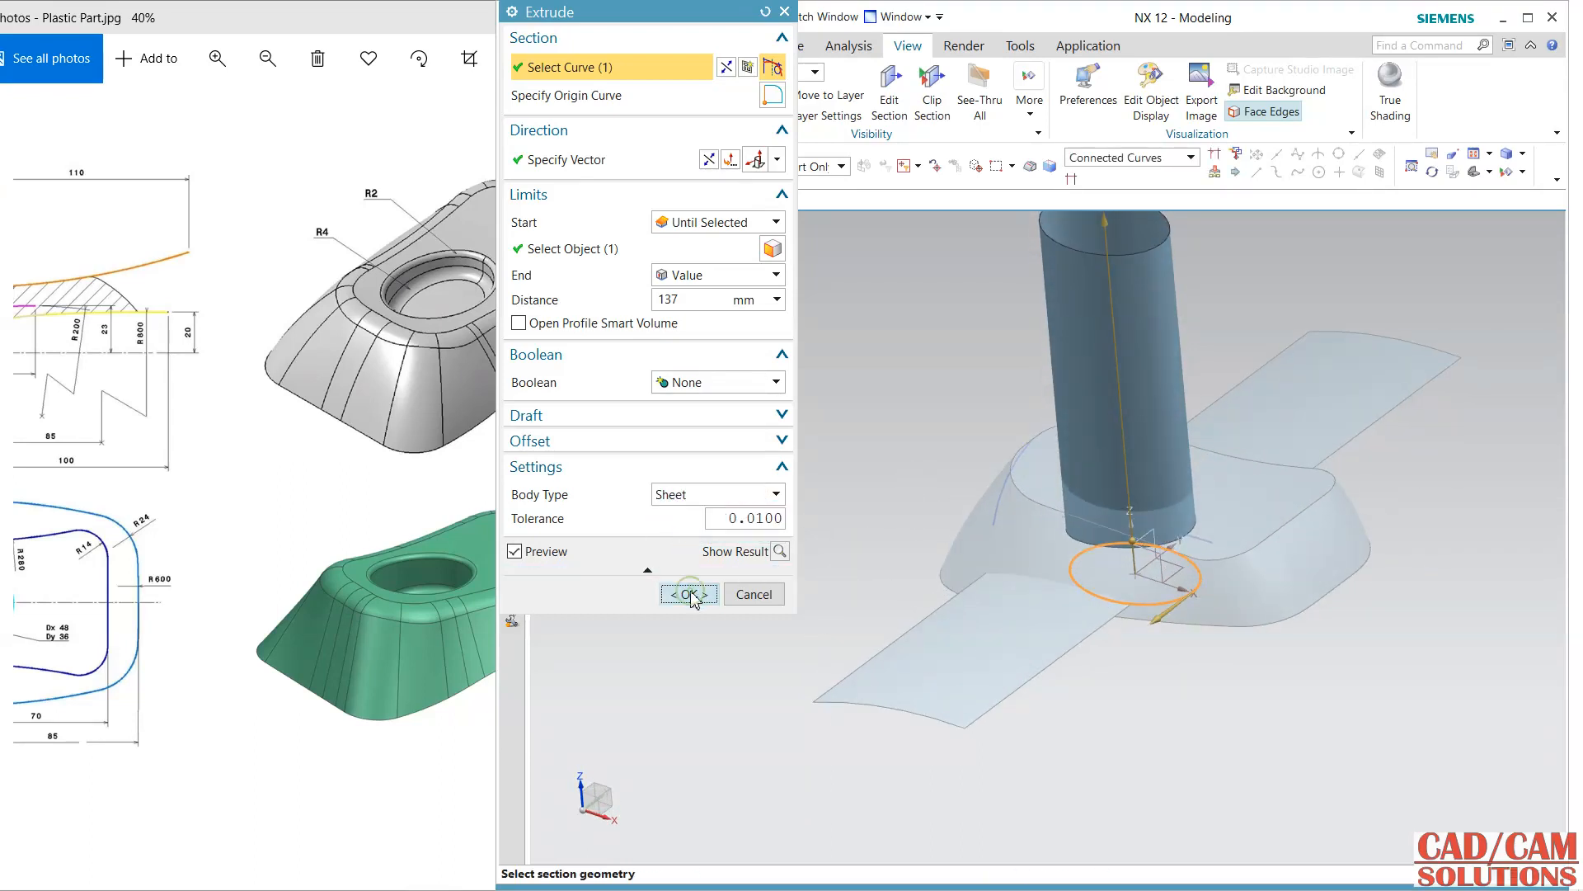
{"action": "left_click", "coordinate": [690, 595]}
{"action": "middle_click_drag", "start_coordinate": [696, 594], "coordinate": [757, 545]}
{"action": "scroll", "coordinate": [1260, 418], "scroll_direction": "up", "scroll_amount": 2}
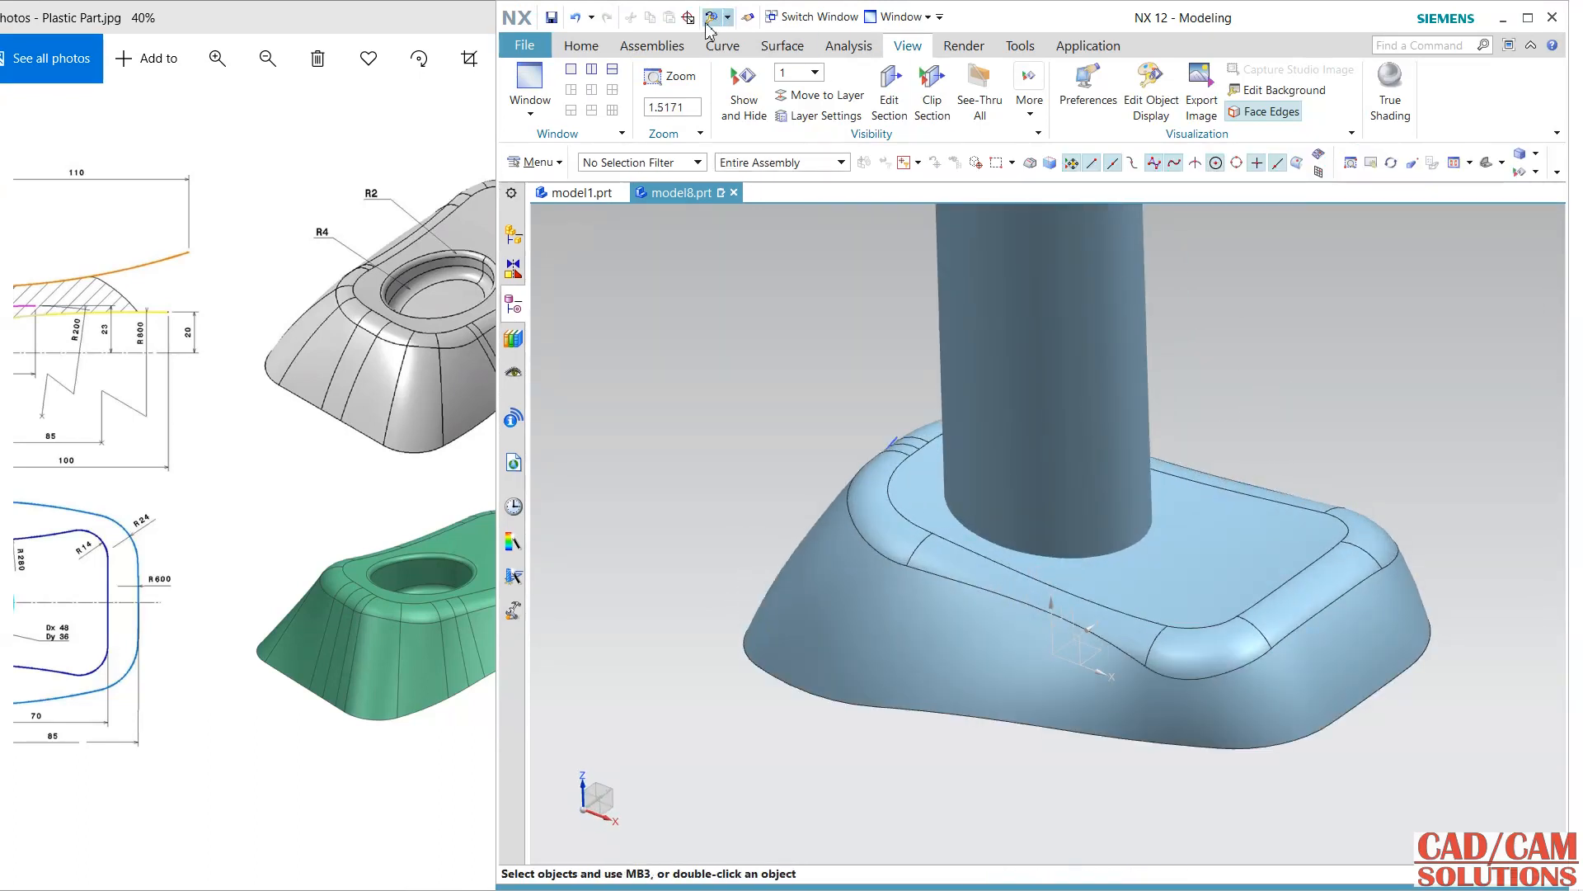
Step: Try Trim Sheet on the elliptical tube with the blended body's faces as the boundary, then undo the trim
{"action": "left_click", "coordinate": [780, 43]}
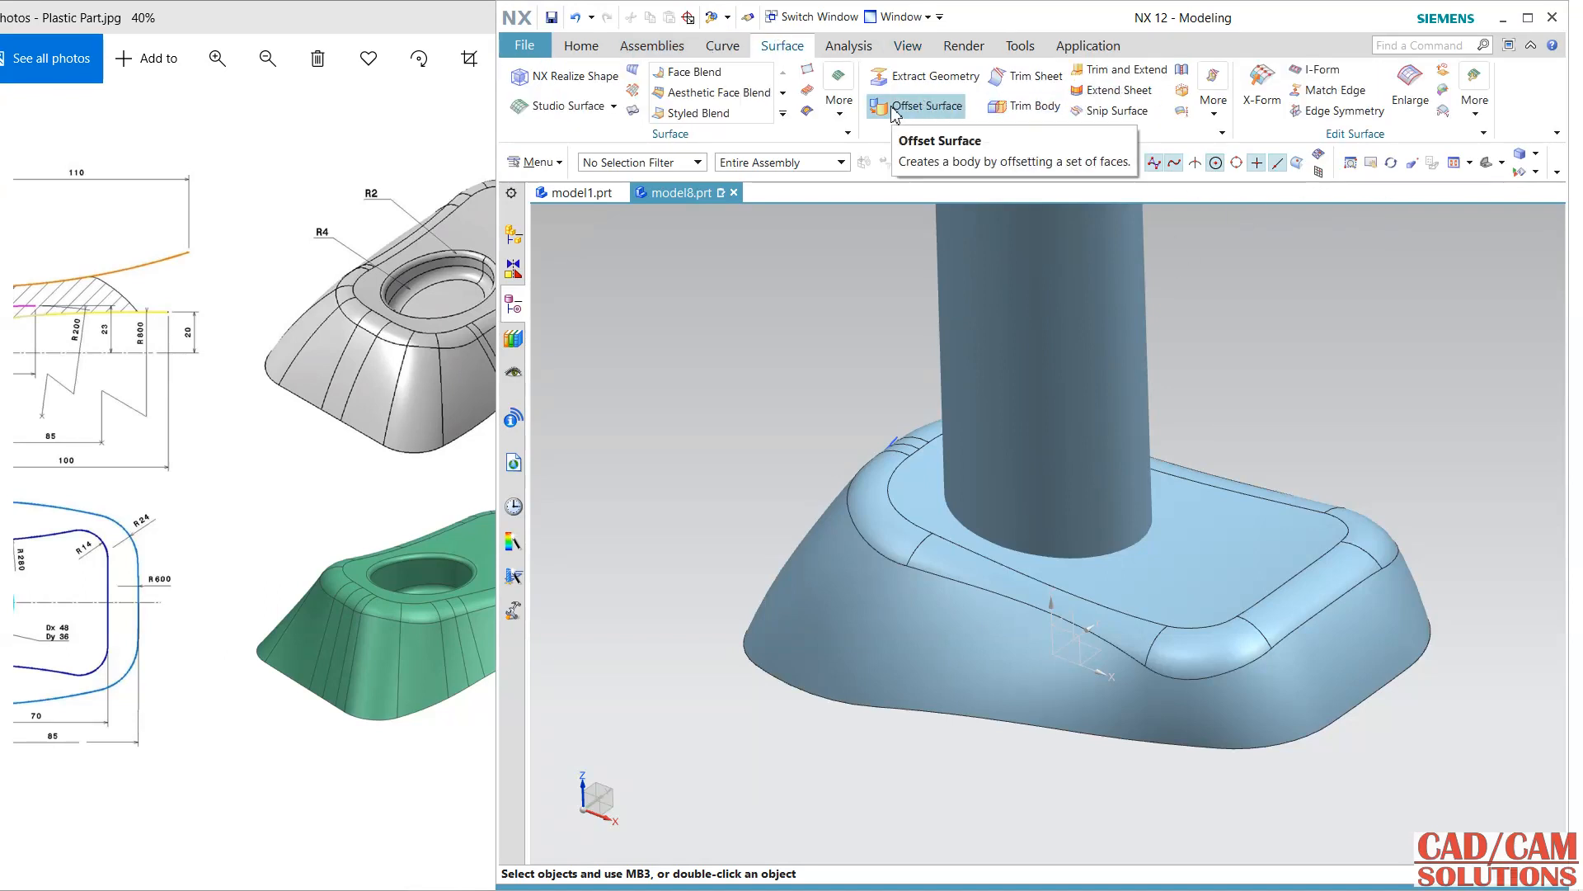
{"action": "left_click", "coordinate": [1021, 80]}
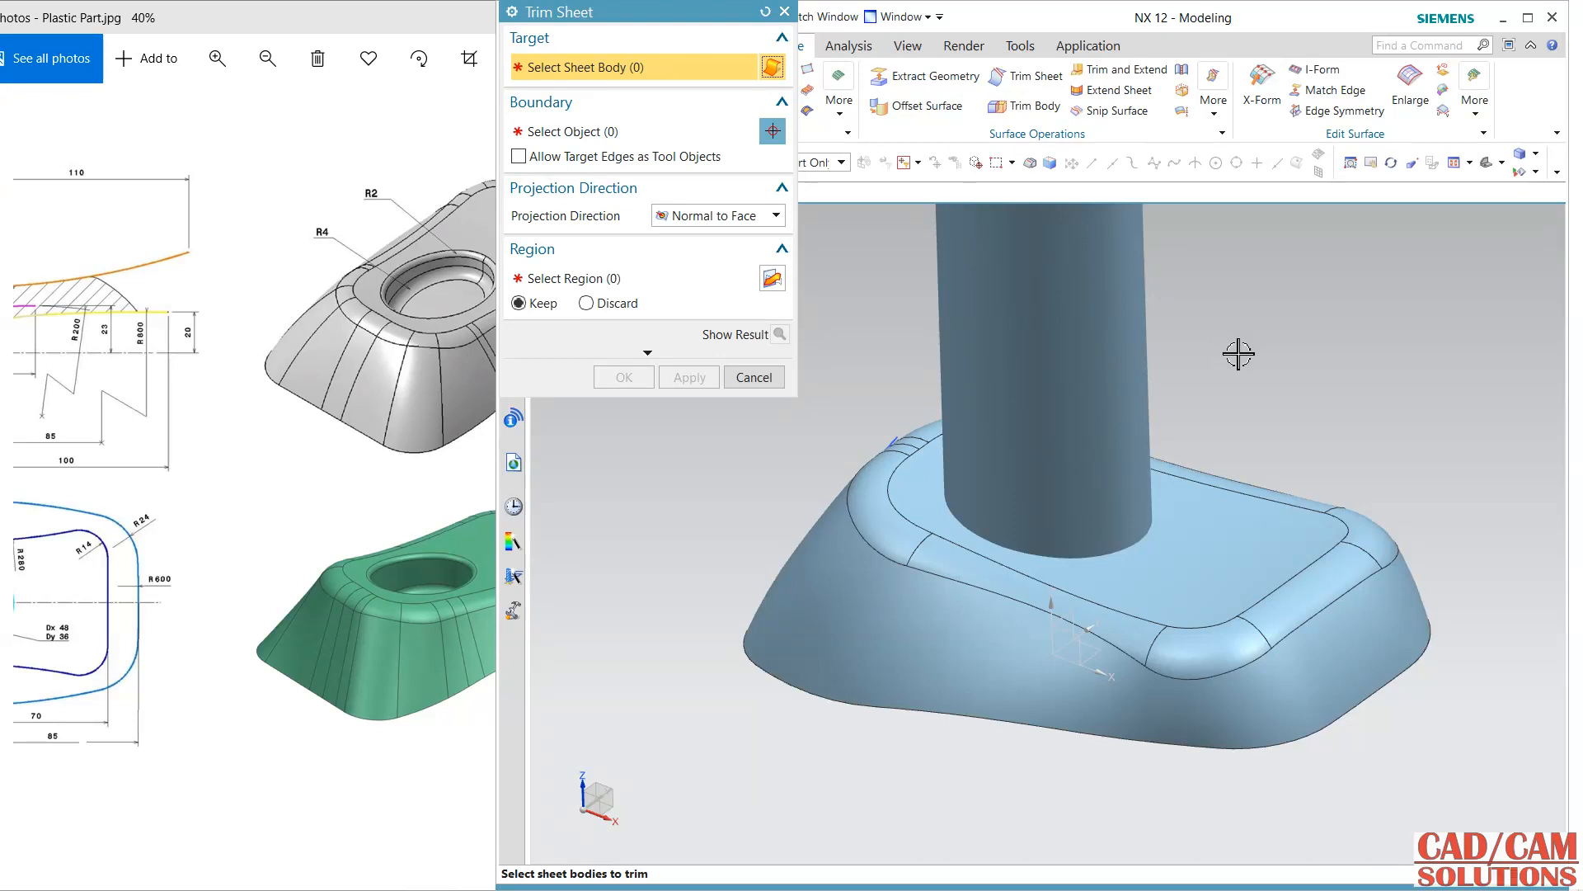
{"action": "left_click", "coordinate": [1128, 331]}
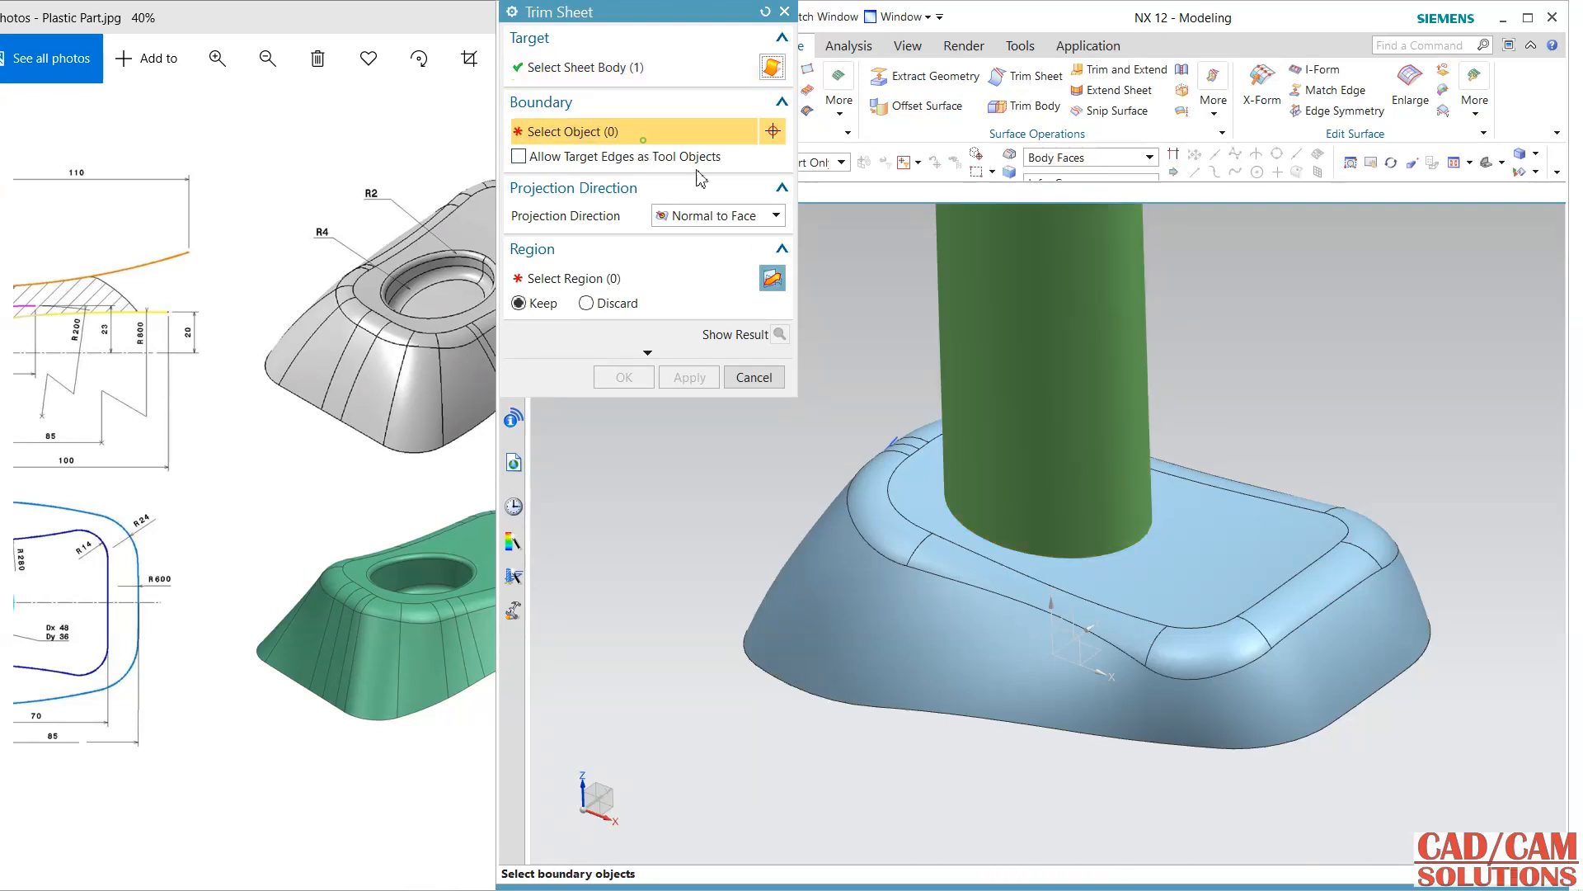
{"action": "left_click", "coordinate": [1198, 564]}
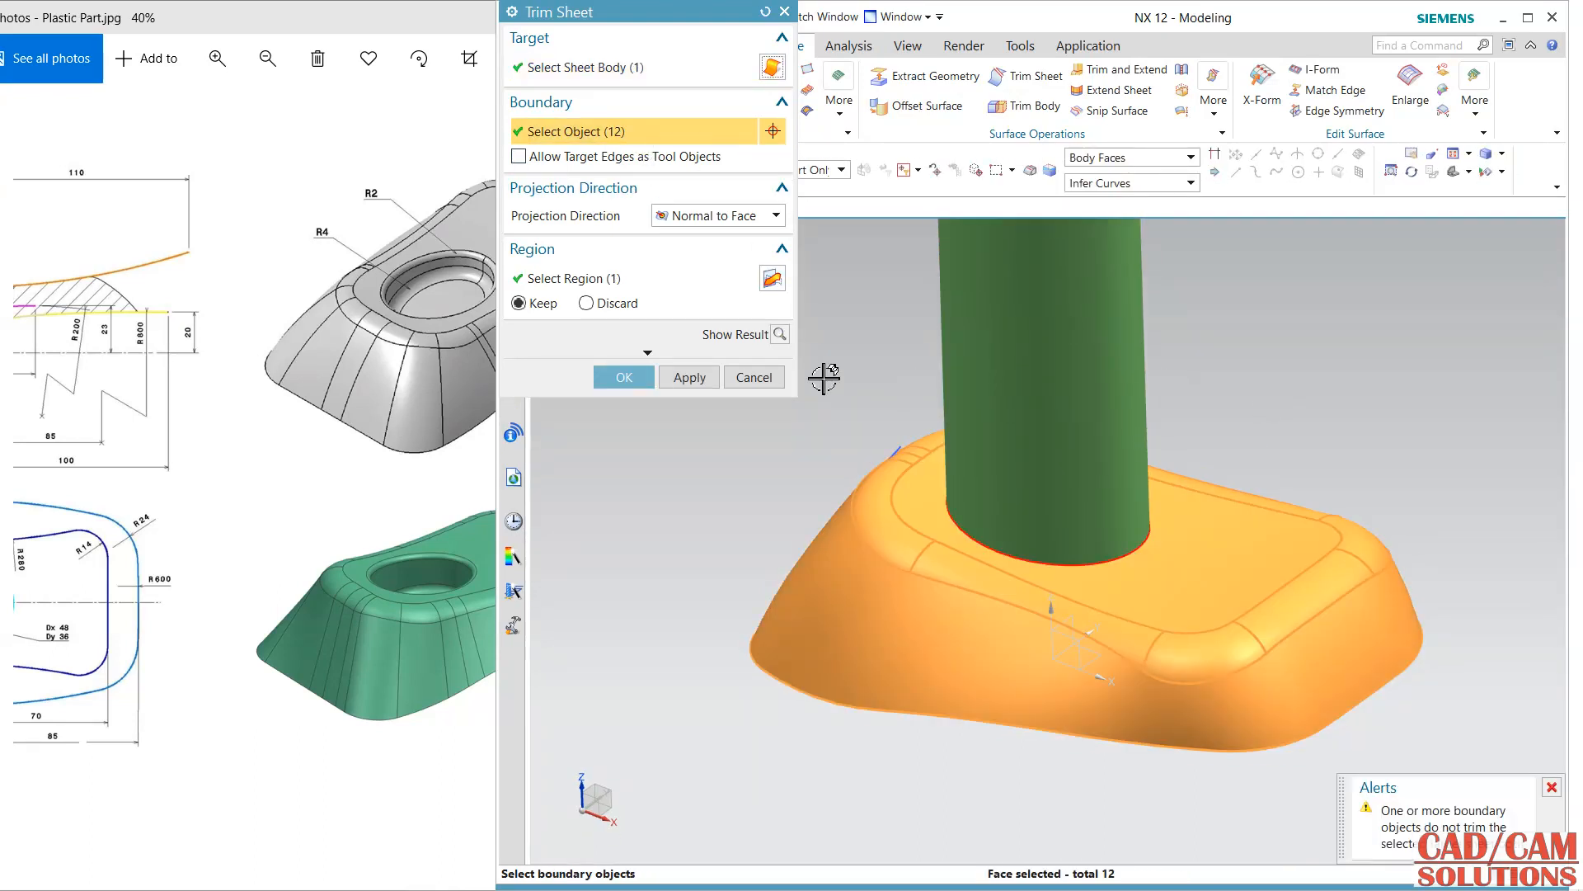
{"action": "left_click", "coordinate": [779, 335]}
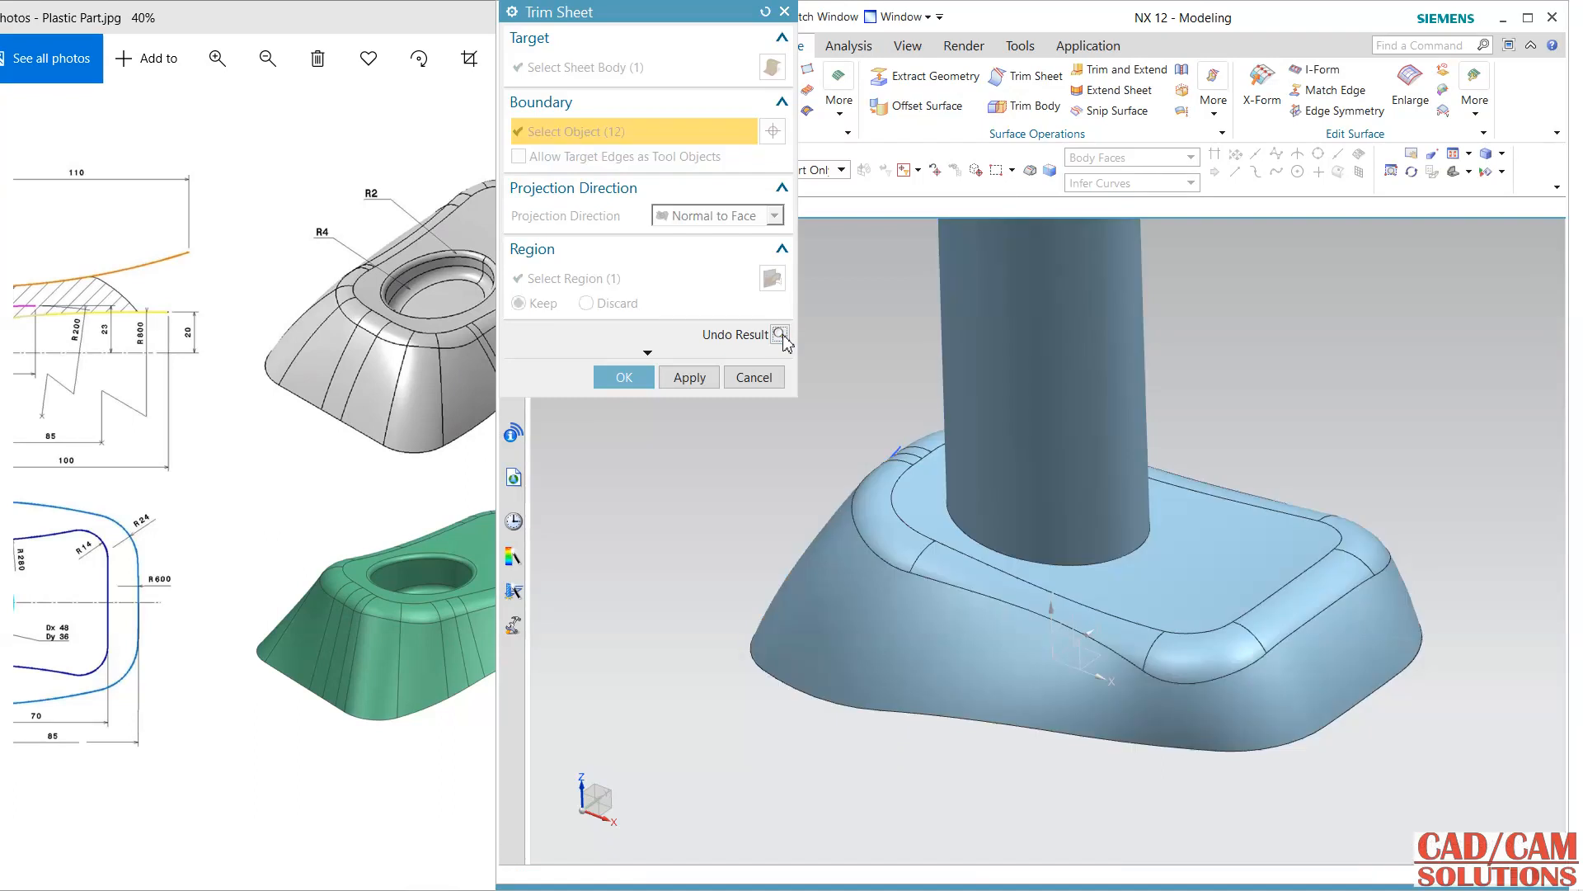
{"action": "middle_click_drag", "start_coordinate": [846, 400], "coordinate": [837, 433]}
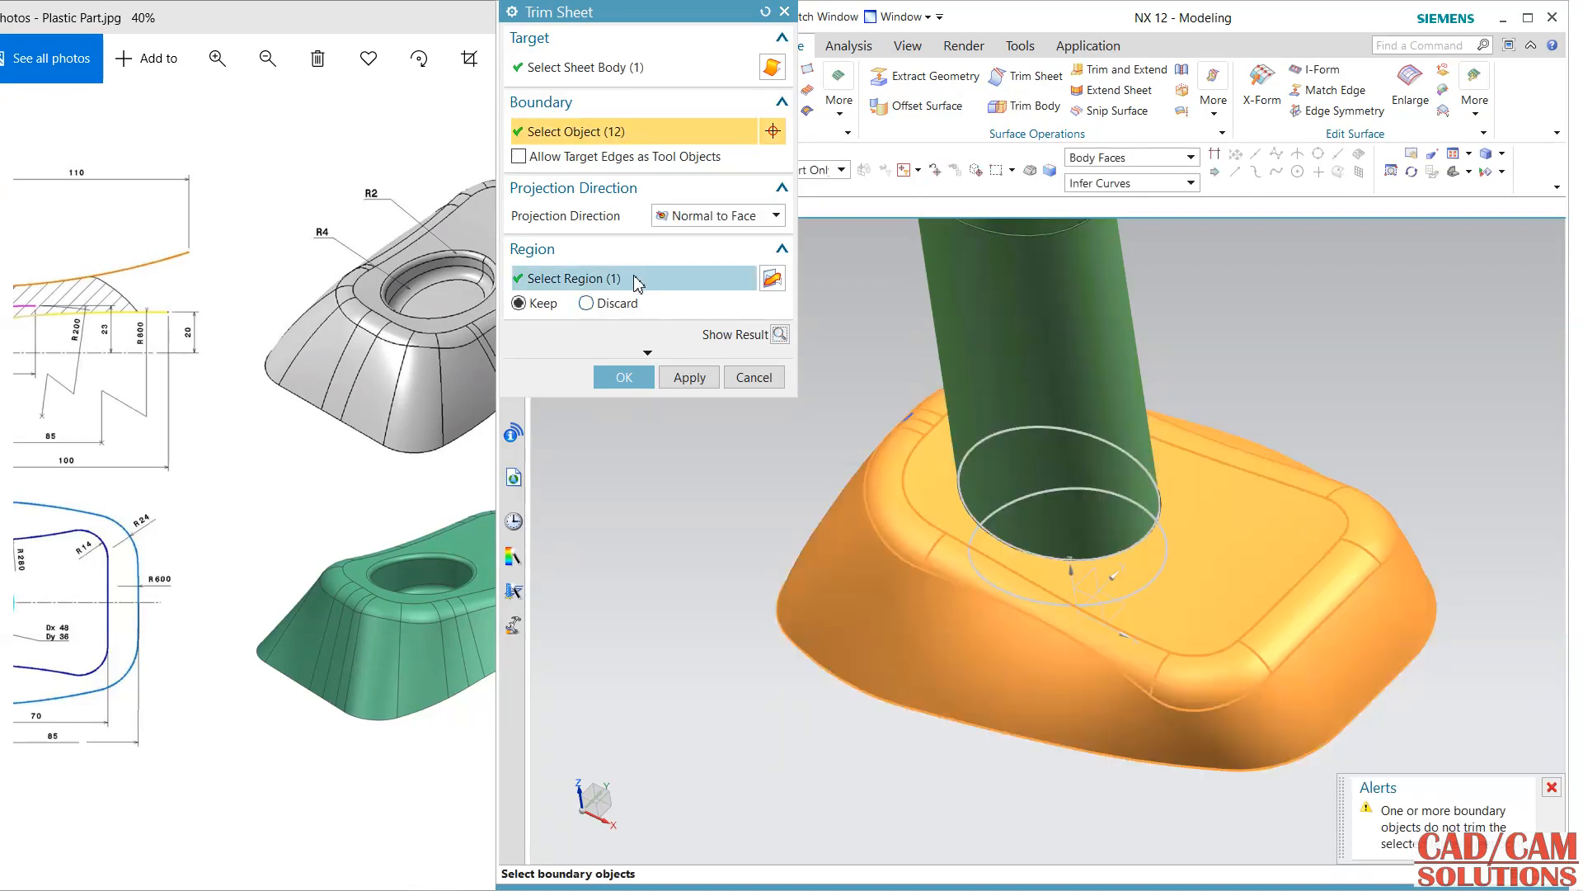
{"action": "left_click", "coordinate": [691, 381]}
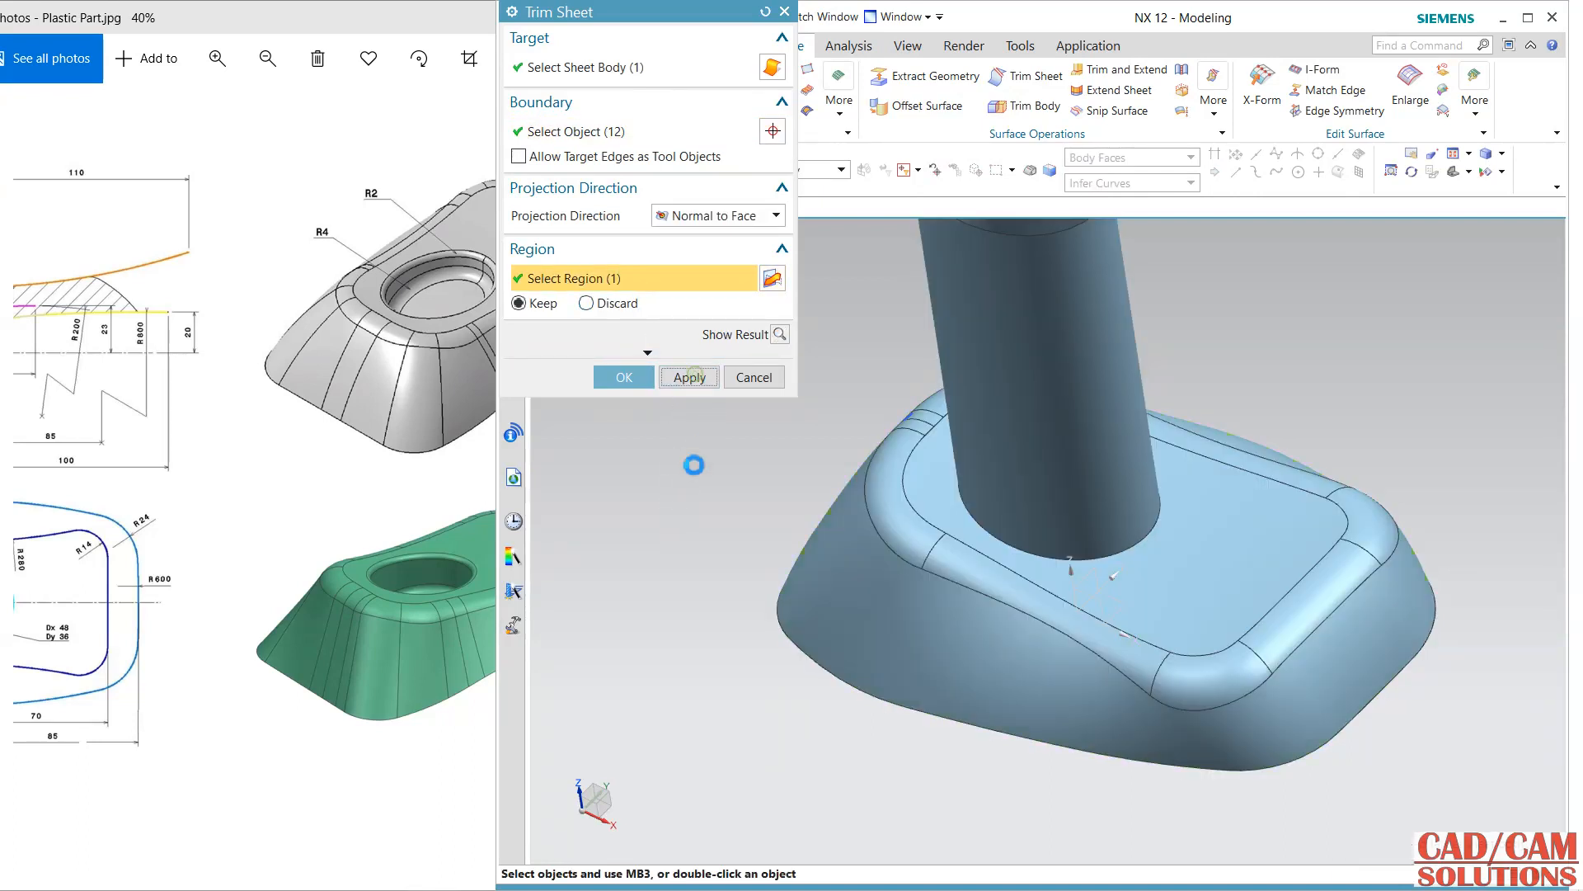
{"action": "mouse_move", "coordinate": [973, 343]}
{"action": "right_mouse_down"}
{"action": "mouse_move", "coordinate": [956, 372]}
{"action": "mouse_move", "coordinate": [880, 338]}
{"action": "mouse_move", "coordinate": [874, 318]}
{"action": "mouse_move", "coordinate": [965, 321]}
{"action": "mouse_move", "coordinate": [893, 362]}
{"action": "right_mouse_up"}
{"action": "left_click", "coordinate": [754, 377]}
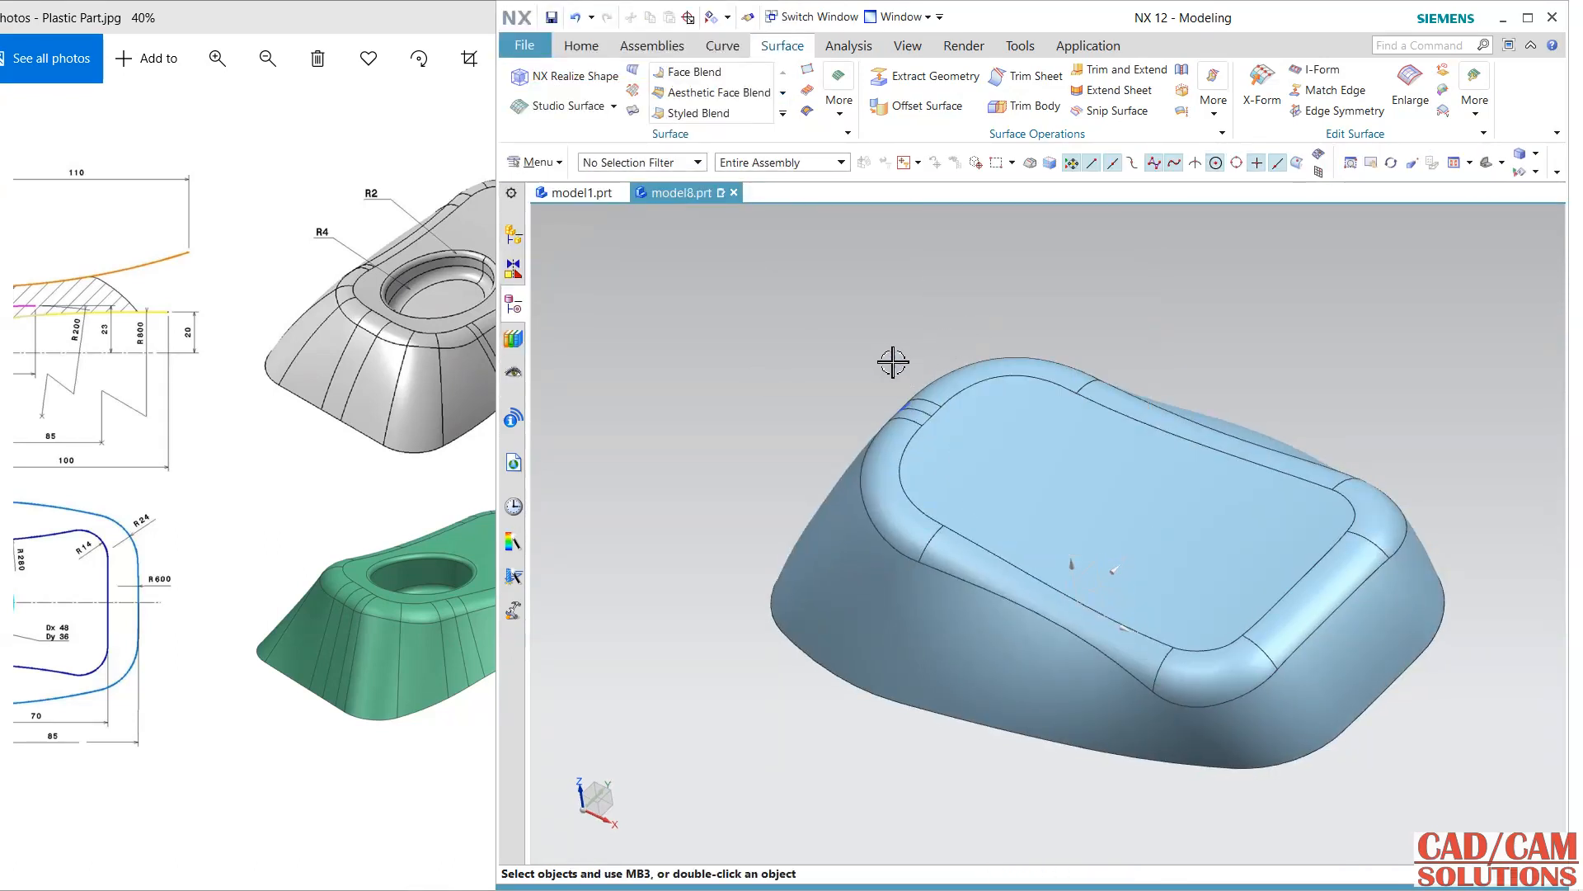
{"action": "mouse_move", "coordinate": [886, 378]}
{"action": "middle_mouse_down"}
{"action": "mouse_move", "coordinate": [923, 463]}
{"action": "mouse_move", "coordinate": [962, 329]}
{"action": "mouse_move", "coordinate": [961, 357]}
{"action": "mouse_move", "coordinate": [896, 382]}
{"action": "mouse_move", "coordinate": [915, 357]}
{"action": "mouse_move", "coordinate": [867, 370]}
{"action": "middle_mouse_up"}
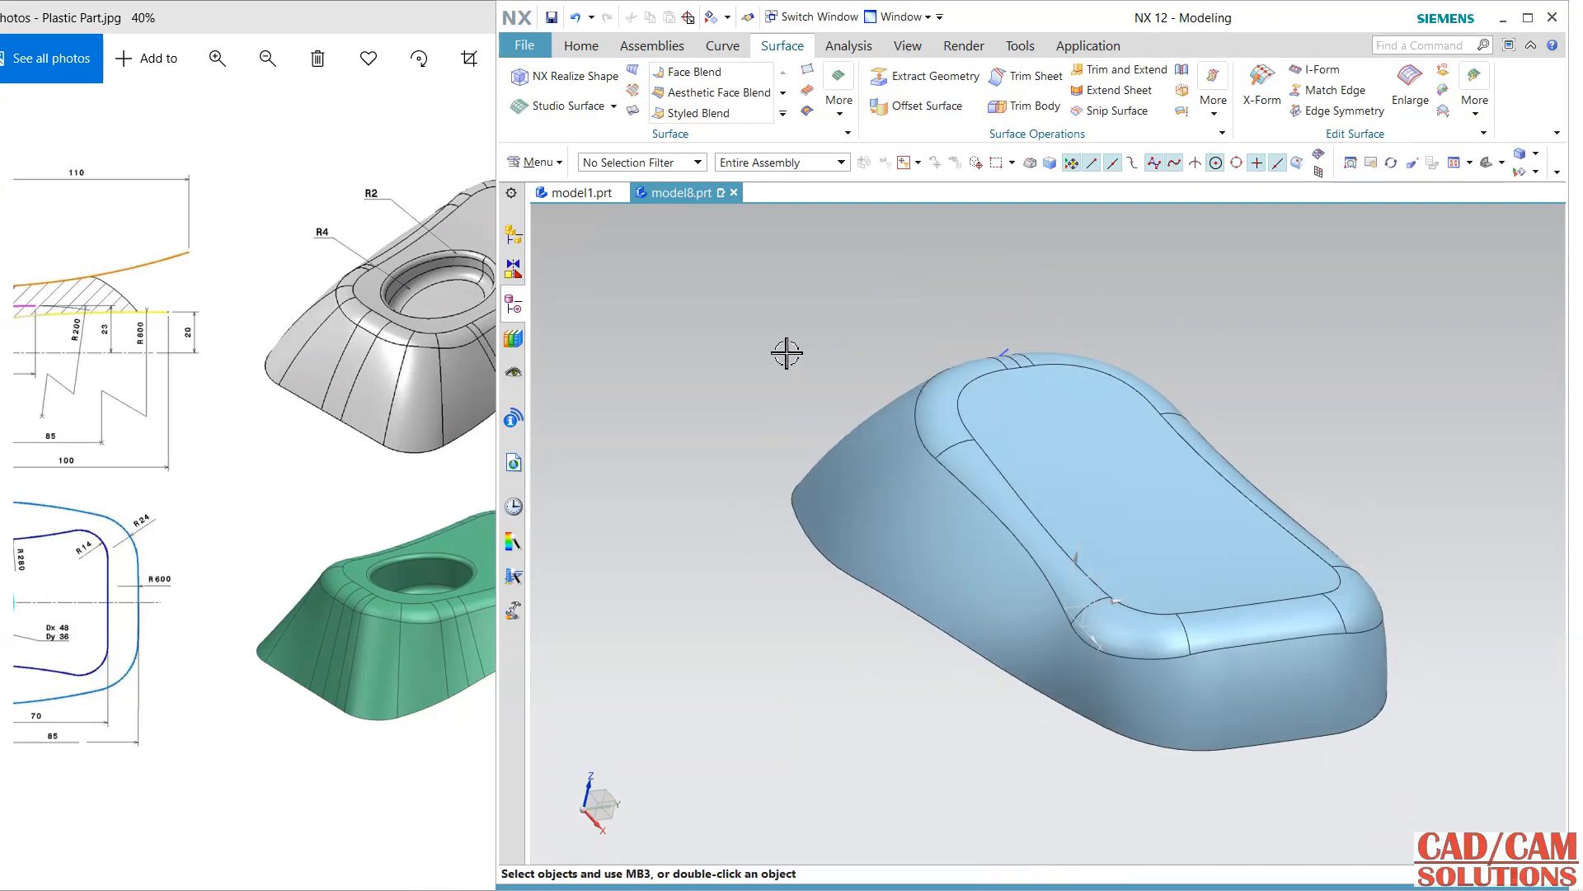
{"action": "key", "text": "ctrl+z"}
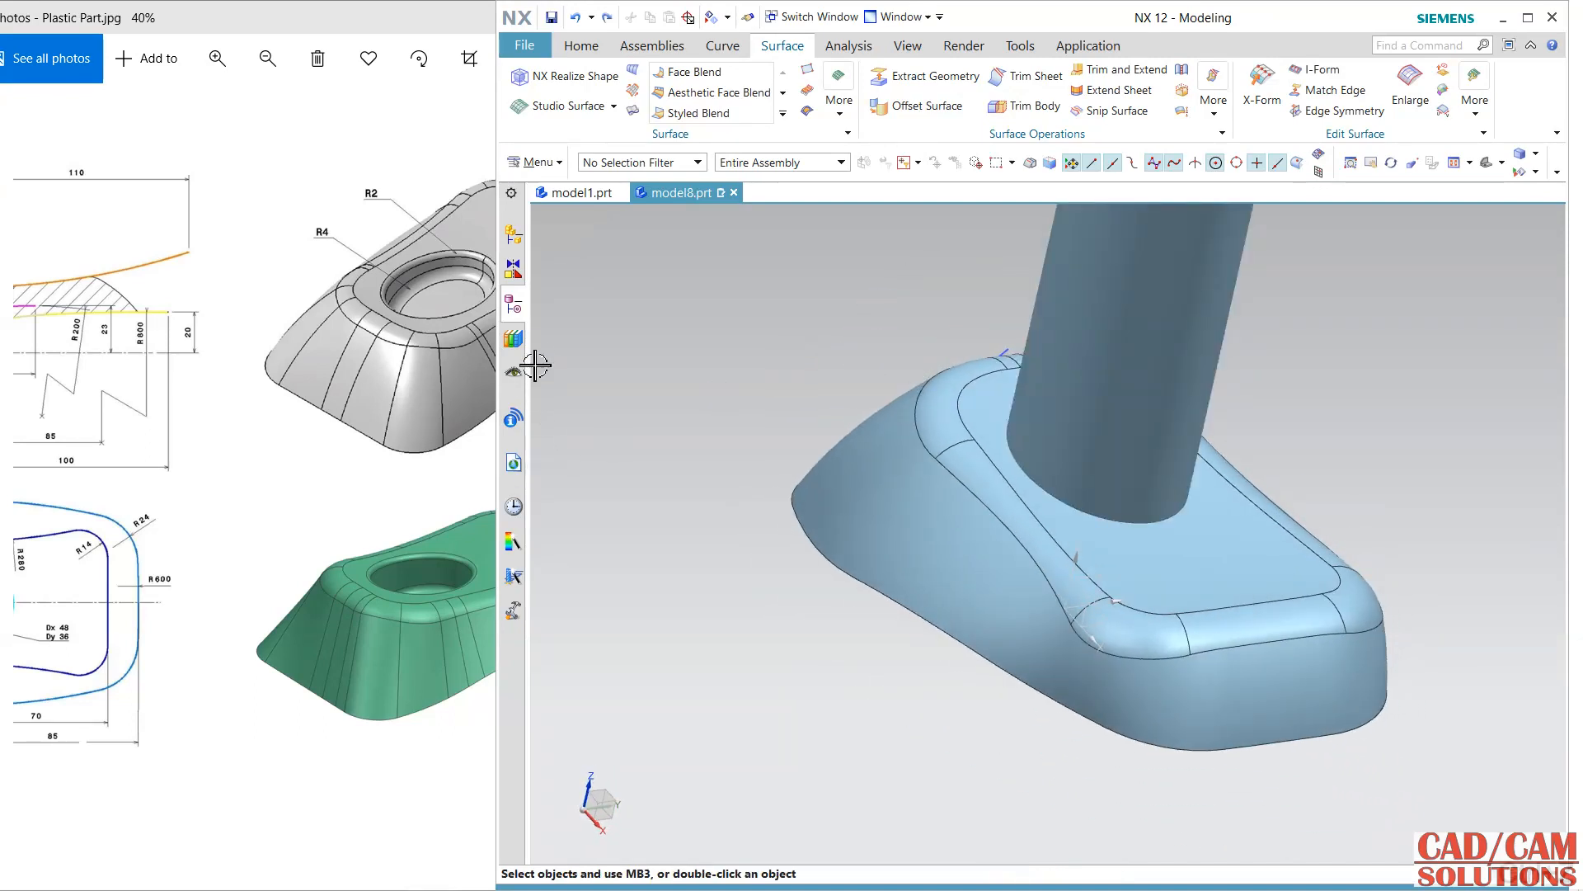
Step: Show the extruded arc sheet from the model history and hide the blended body
{"action": "left_click", "coordinate": [514, 309]}
{"action": "left_click", "coordinate": [605, 624]}
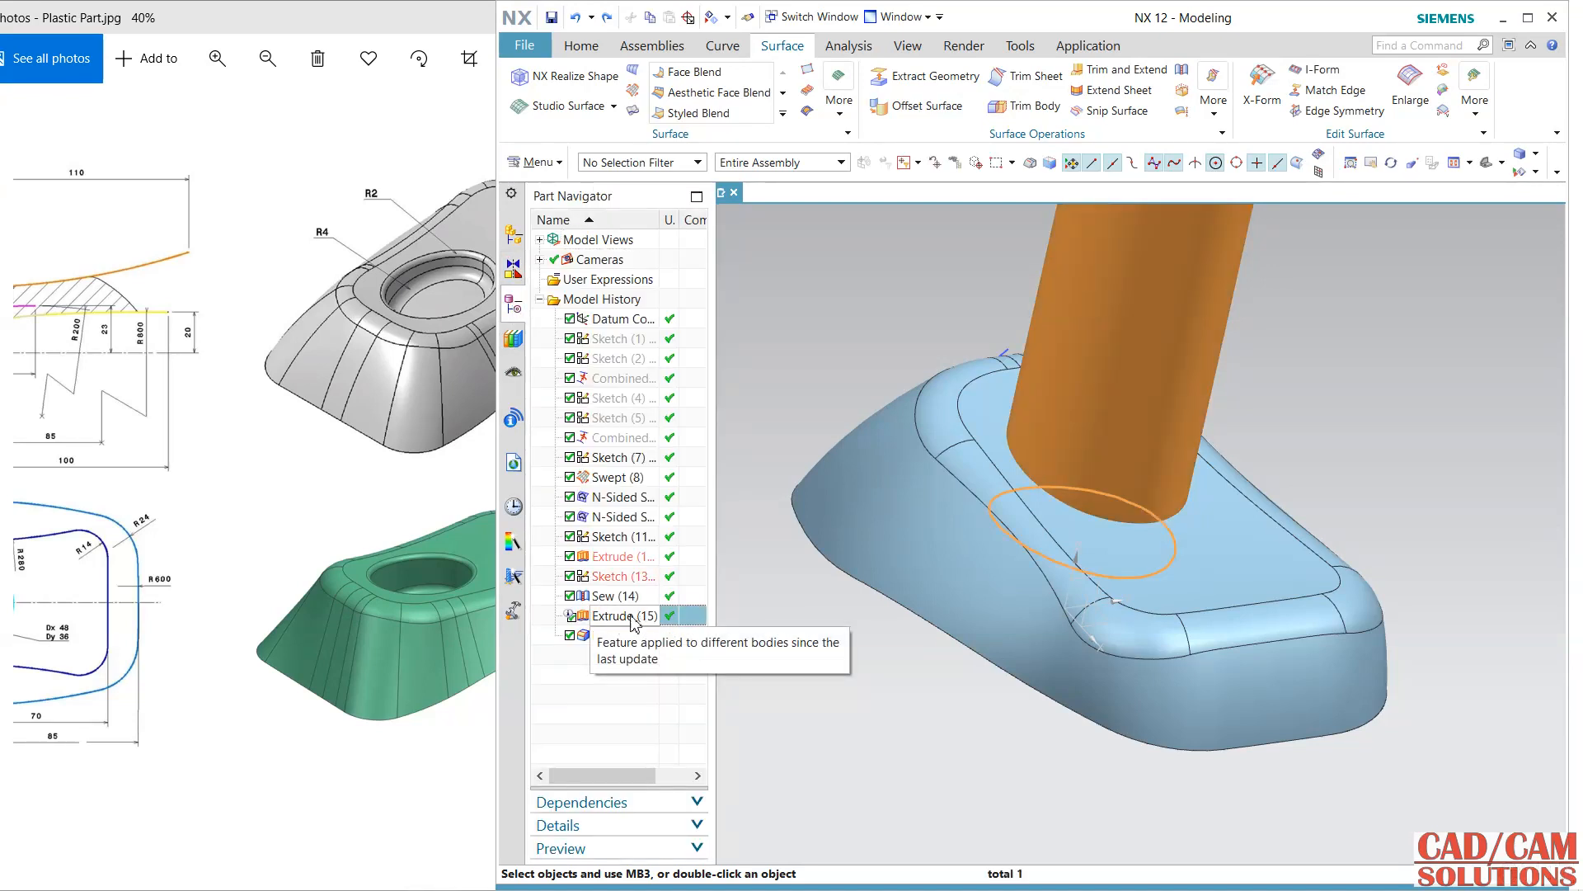
{"action": "left_click", "coordinate": [618, 575]}
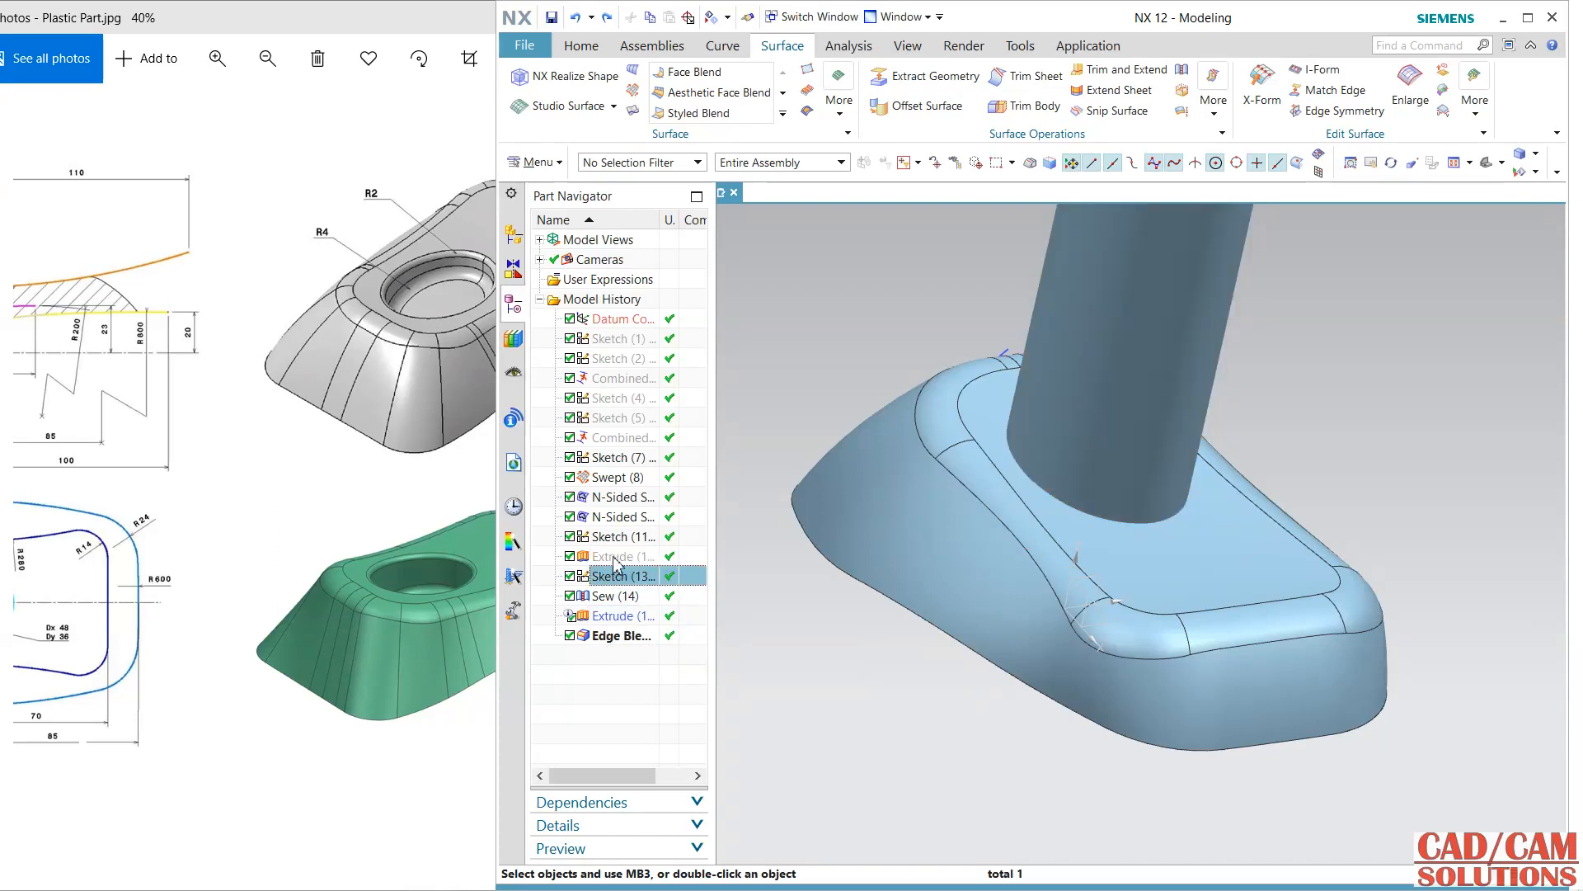
{"action": "left_click", "coordinate": [615, 559]}
{"action": "right_click", "coordinate": [617, 560]}
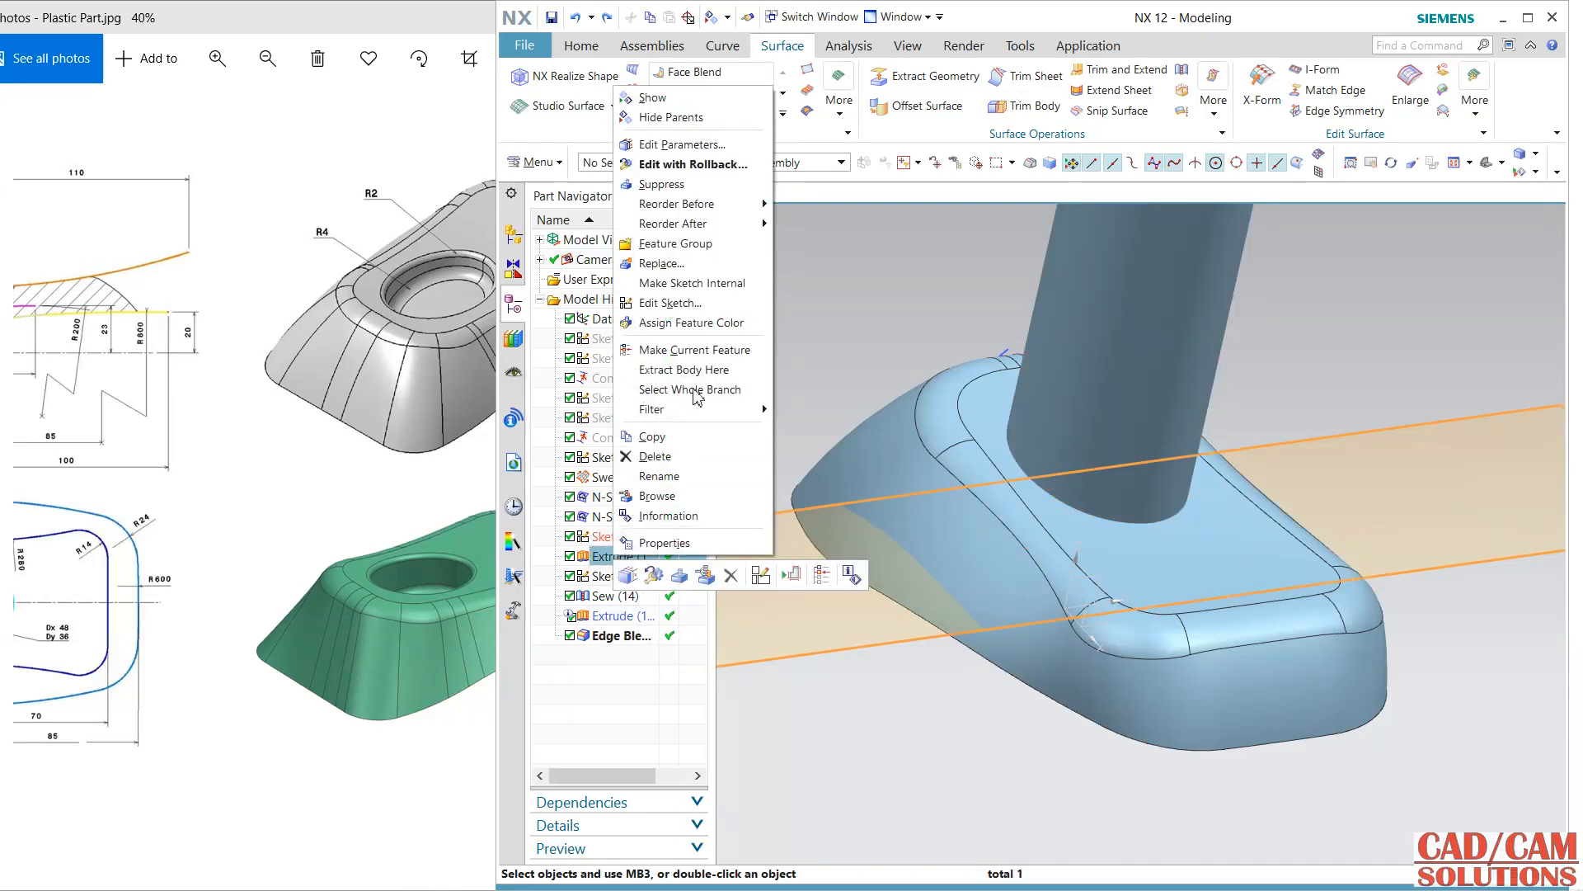
{"action": "left_click", "coordinate": [652, 98]}
{"action": "middle_click_drag", "start_coordinate": [784, 364], "coordinate": [789, 398]}
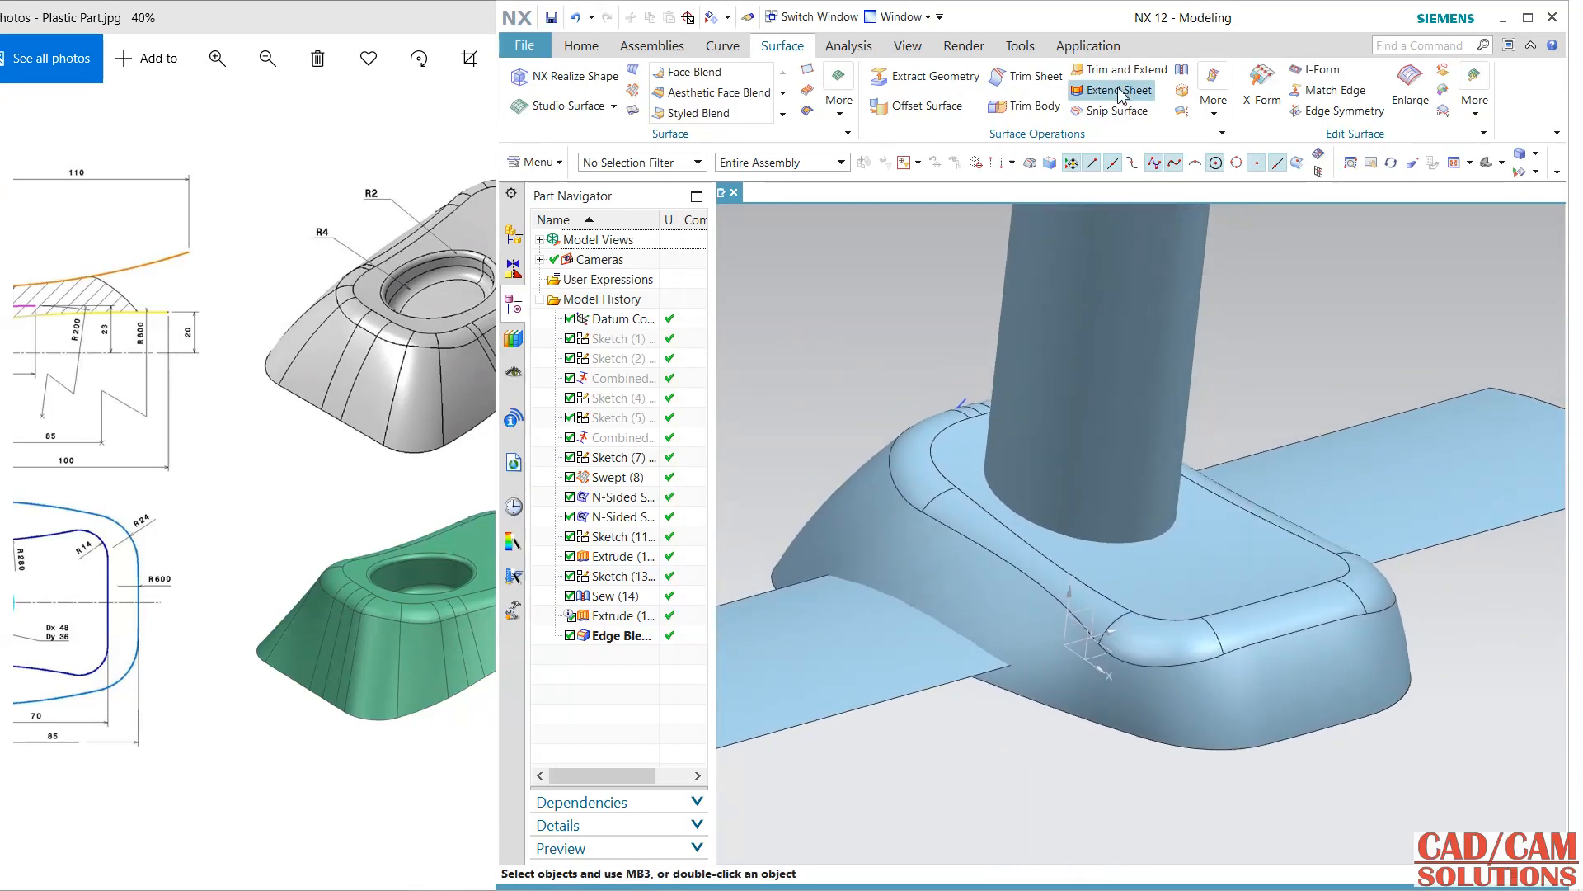
{"action": "left_click", "coordinate": [1229, 619]}
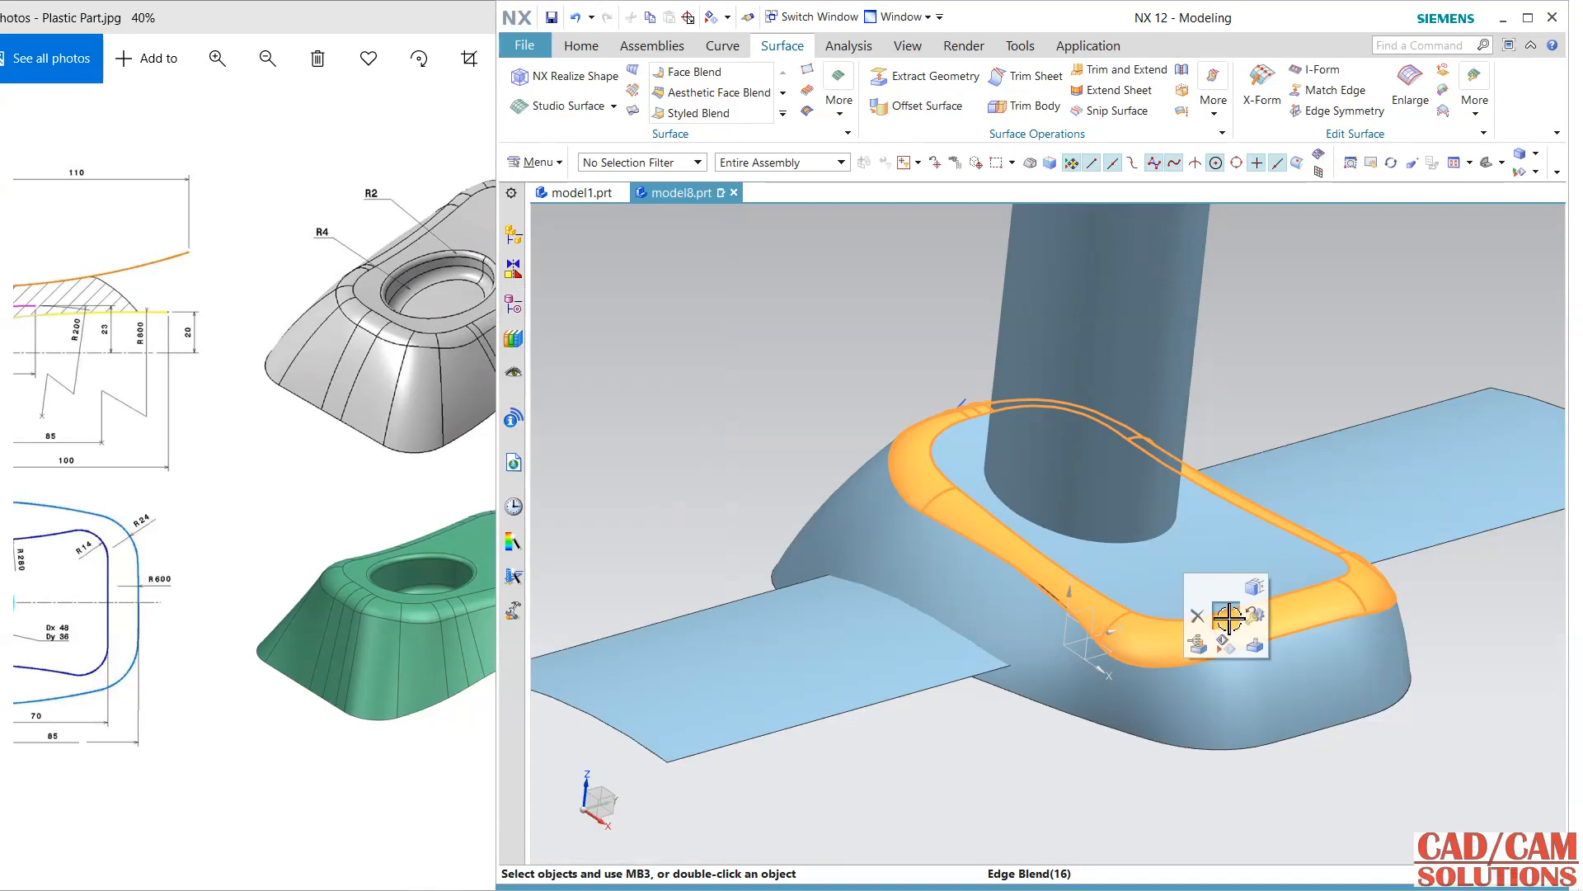
{"action": "left_click", "coordinate": [1225, 644]}
Step: Make a corner with Trim and Extend using the elliptical tube as target and the arc sheet as tool, reversing both directions
{"action": "mouse_move", "coordinate": [1236, 628]}
{"action": "middle_mouse_down"}
{"action": "mouse_move", "coordinate": [1226, 608]}
{"action": "mouse_move", "coordinate": [1226, 629]}
{"action": "middle_mouse_up"}
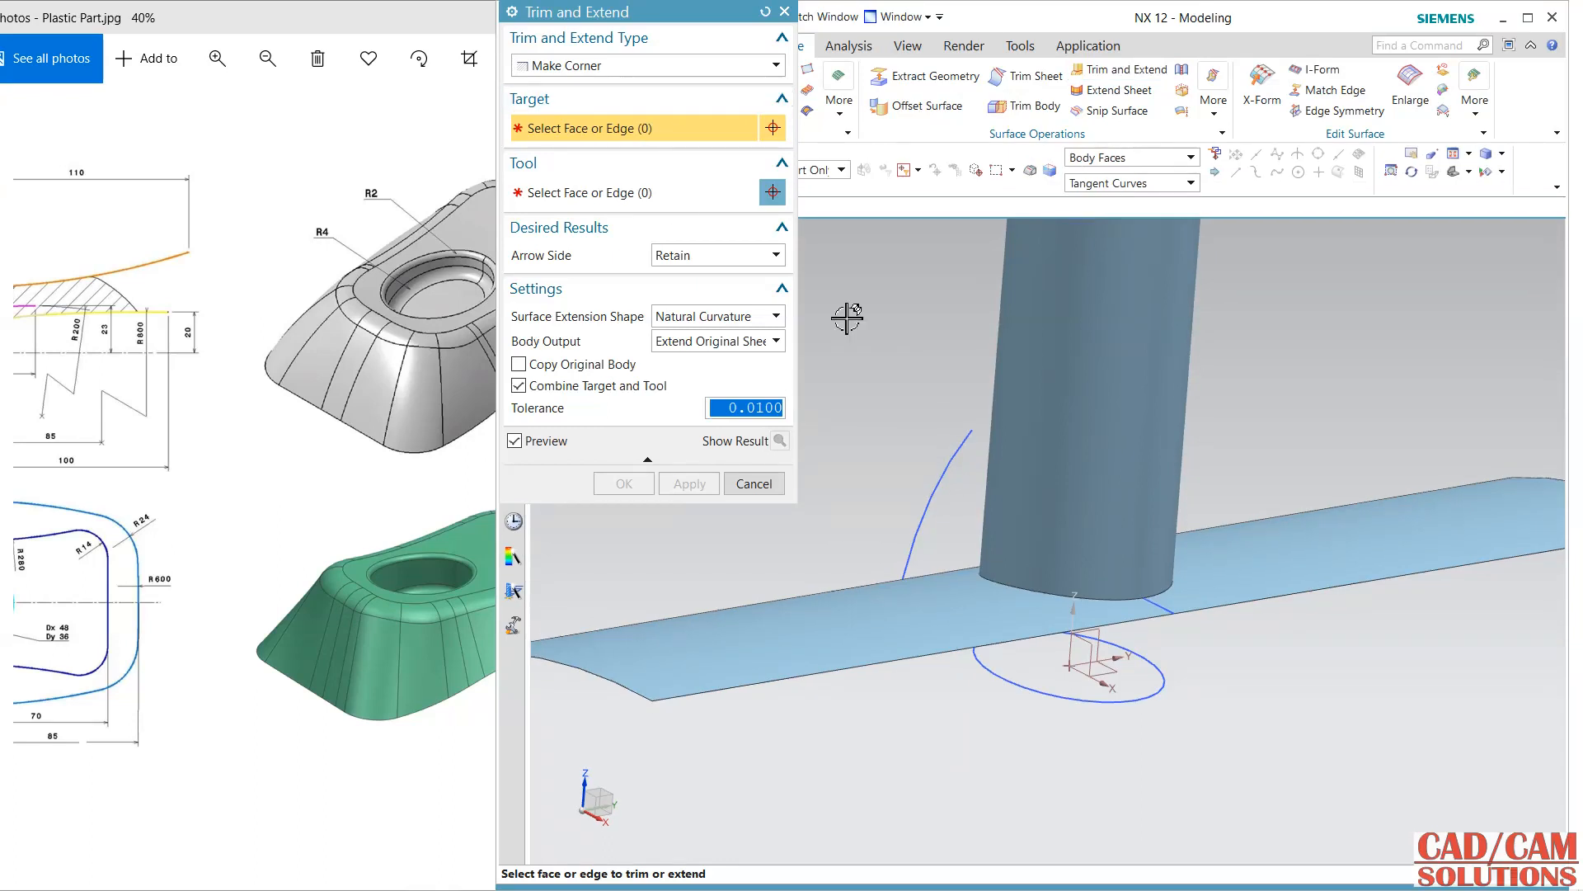
{"action": "left_click", "coordinate": [1041, 489]}
{"action": "left_click", "coordinate": [941, 639]}
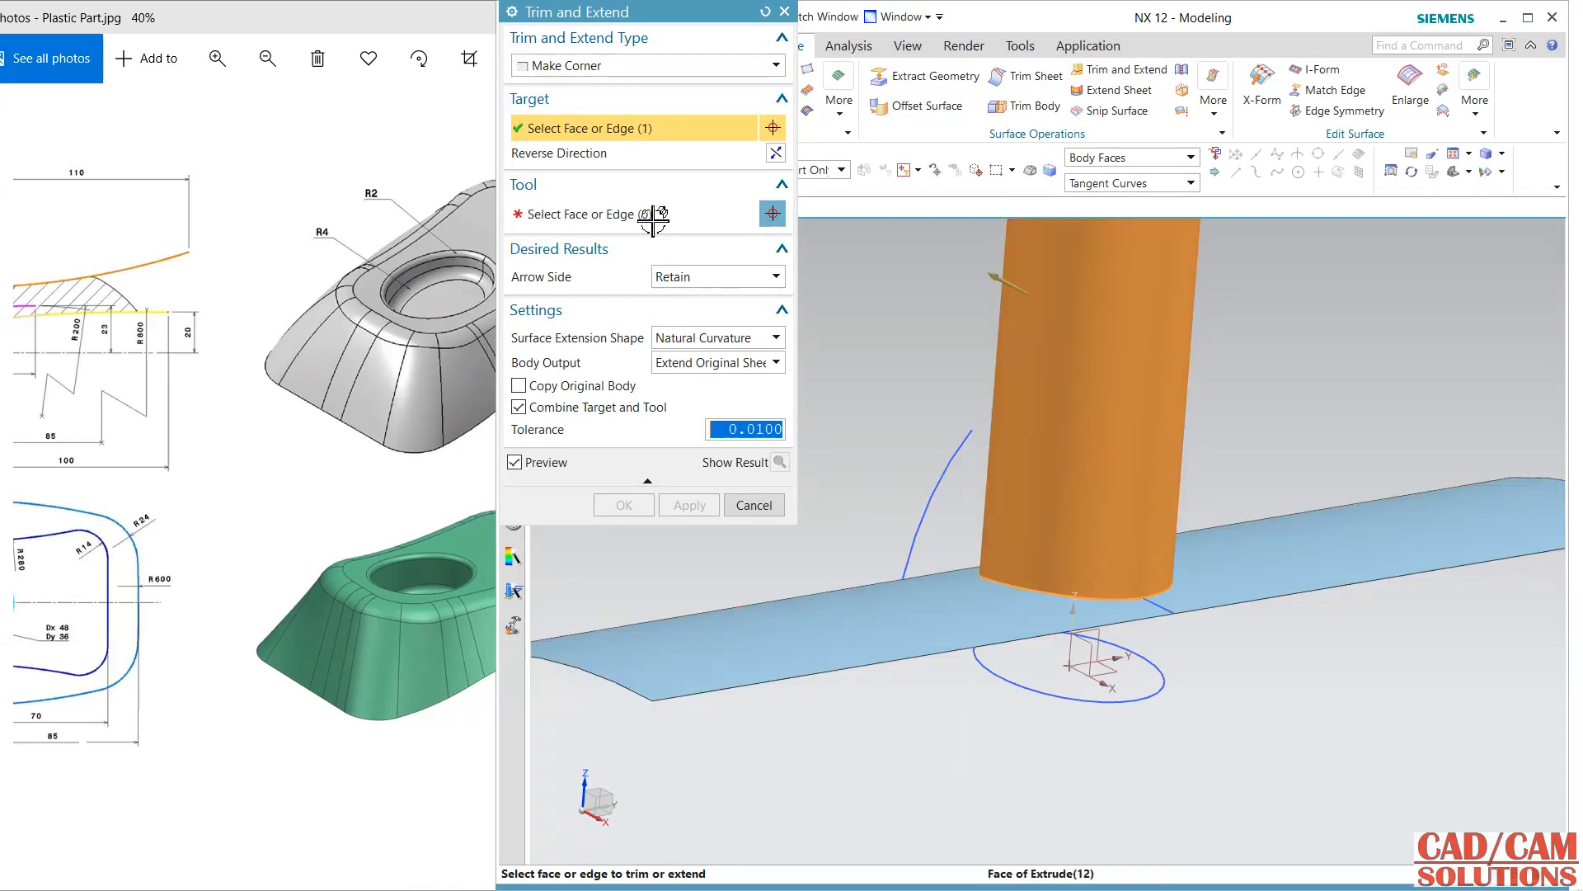
{"action": "left_click", "coordinate": [707, 213]}
{"action": "left_click", "coordinate": [918, 608]}
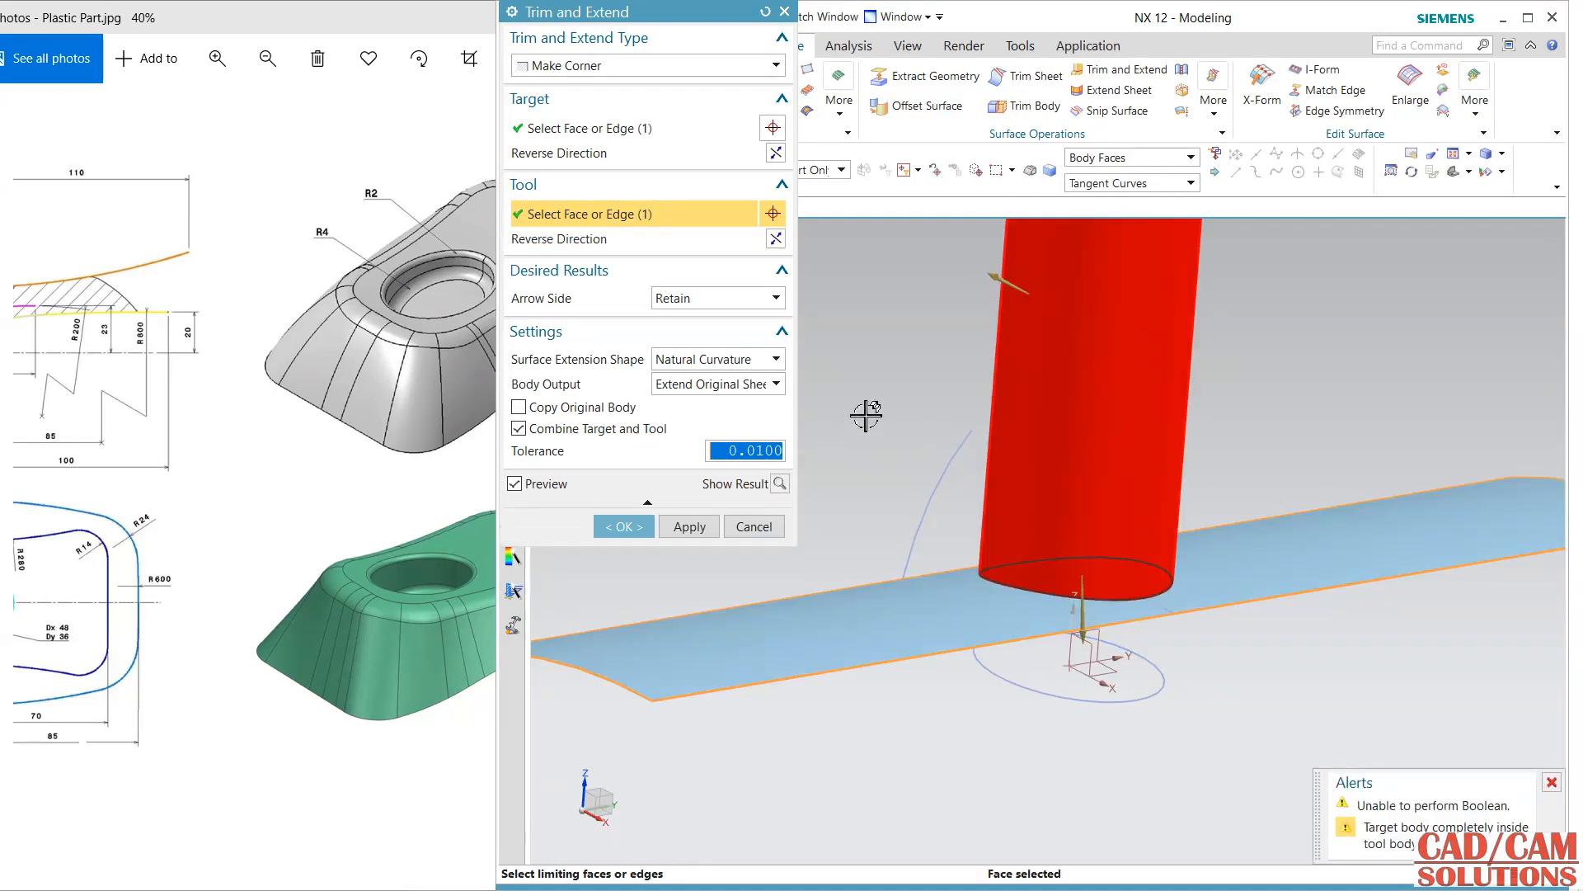
{"action": "left_click", "coordinate": [775, 239]}
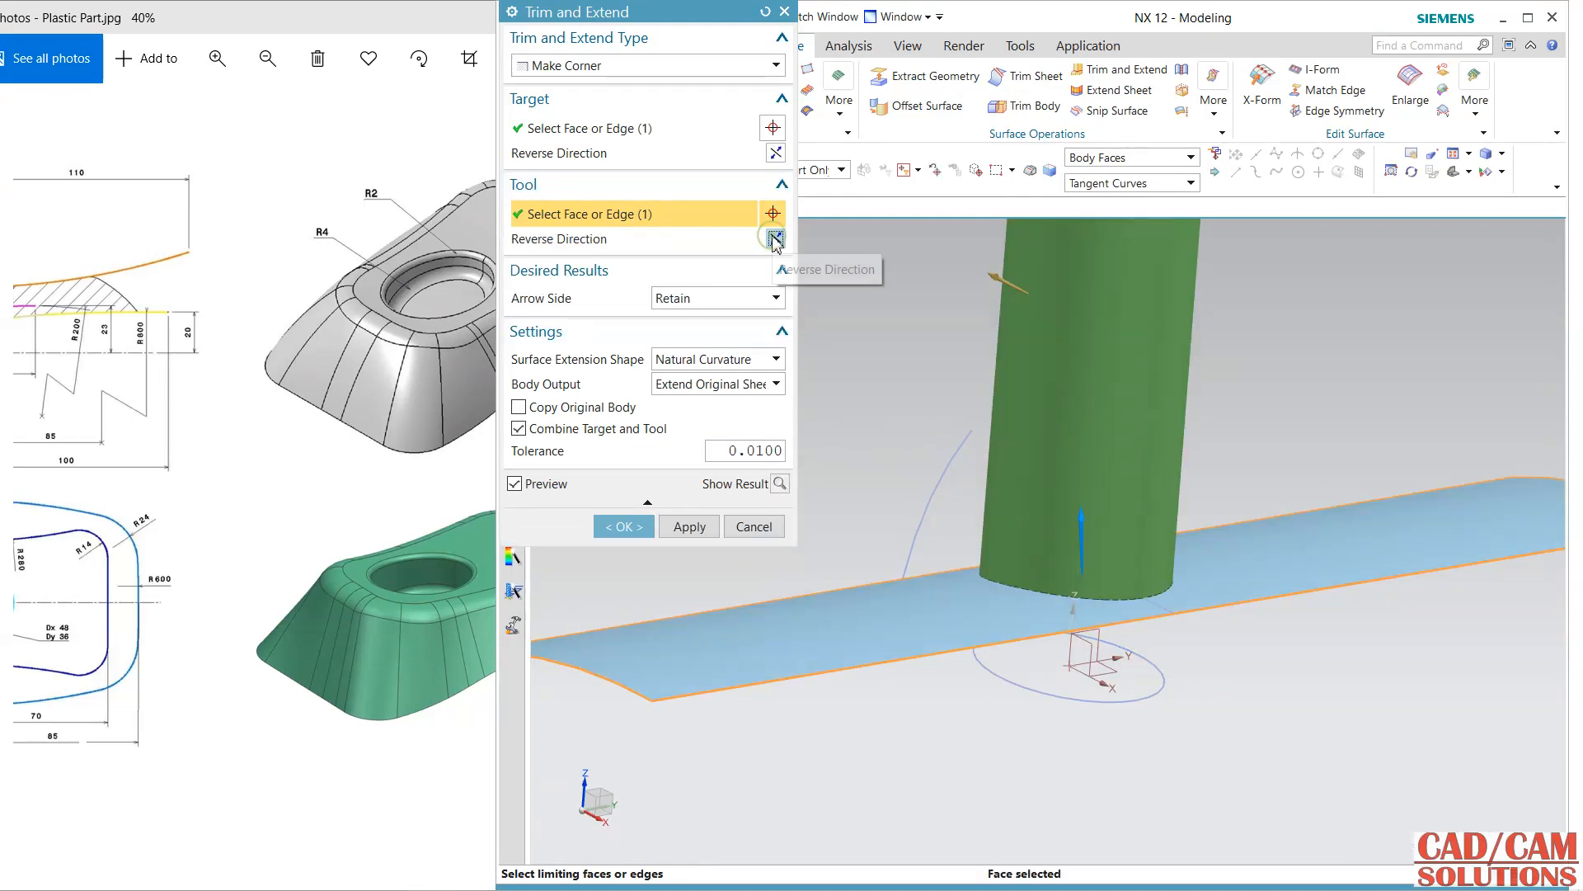
{"action": "left_click", "coordinate": [779, 484]}
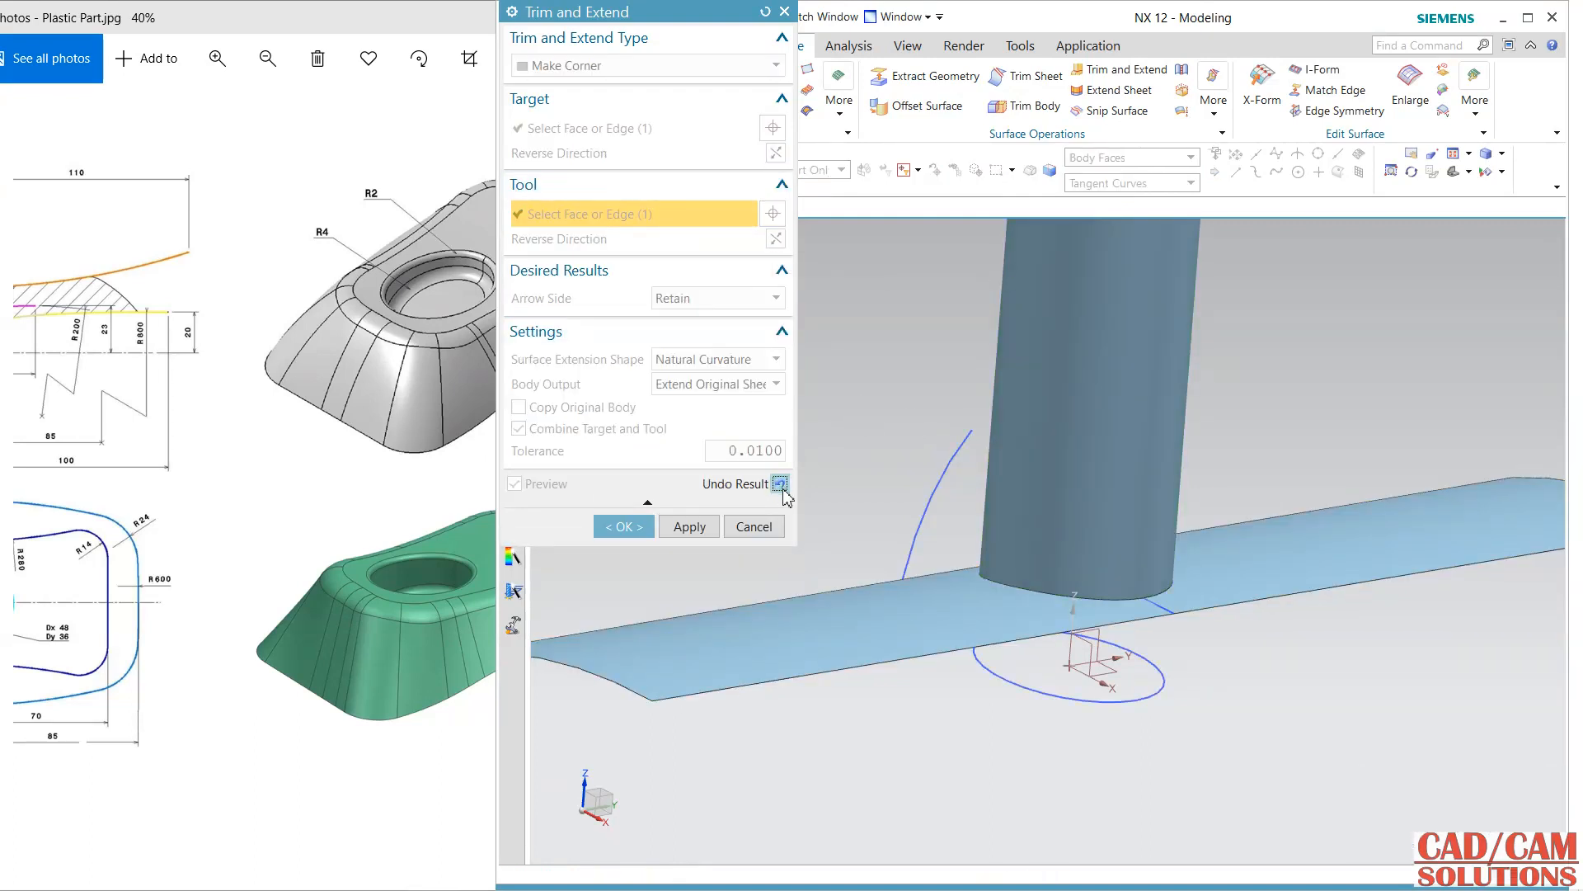
{"action": "left_click", "coordinate": [780, 484]}
{"action": "left_click", "coordinate": [775, 153]}
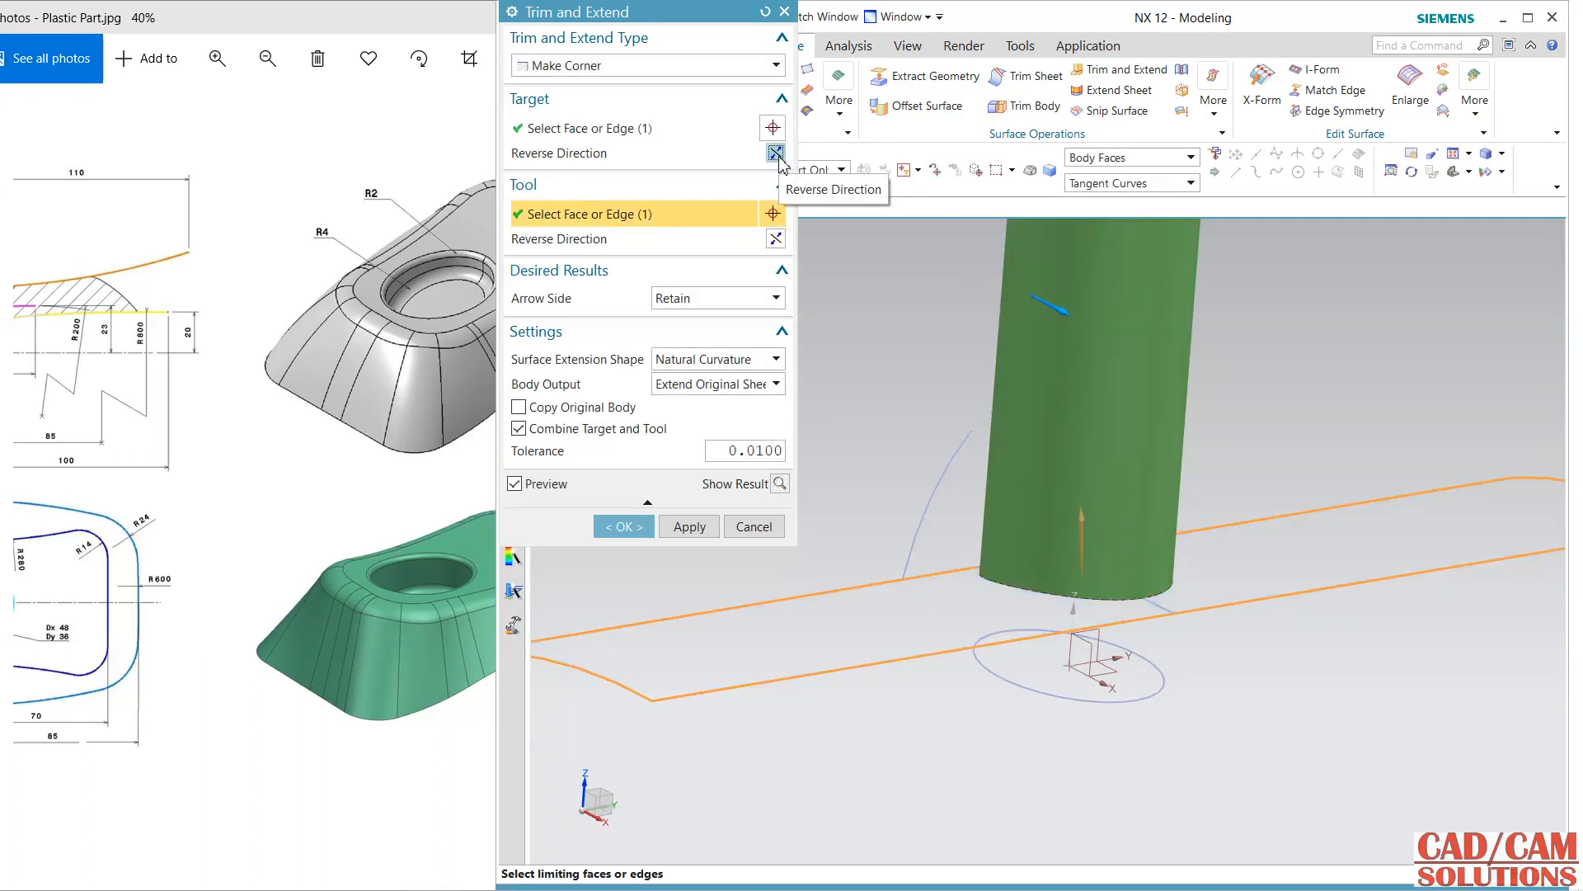
{"action": "left_click", "coordinate": [690, 526]}
{"action": "mouse_move", "coordinate": [858, 619]}
{"action": "middle_mouse_down"}
{"action": "mouse_move", "coordinate": [901, 626]}
{"action": "mouse_move", "coordinate": [870, 611]}
{"action": "middle_mouse_up"}
{"action": "left_click", "coordinate": [732, 528]}
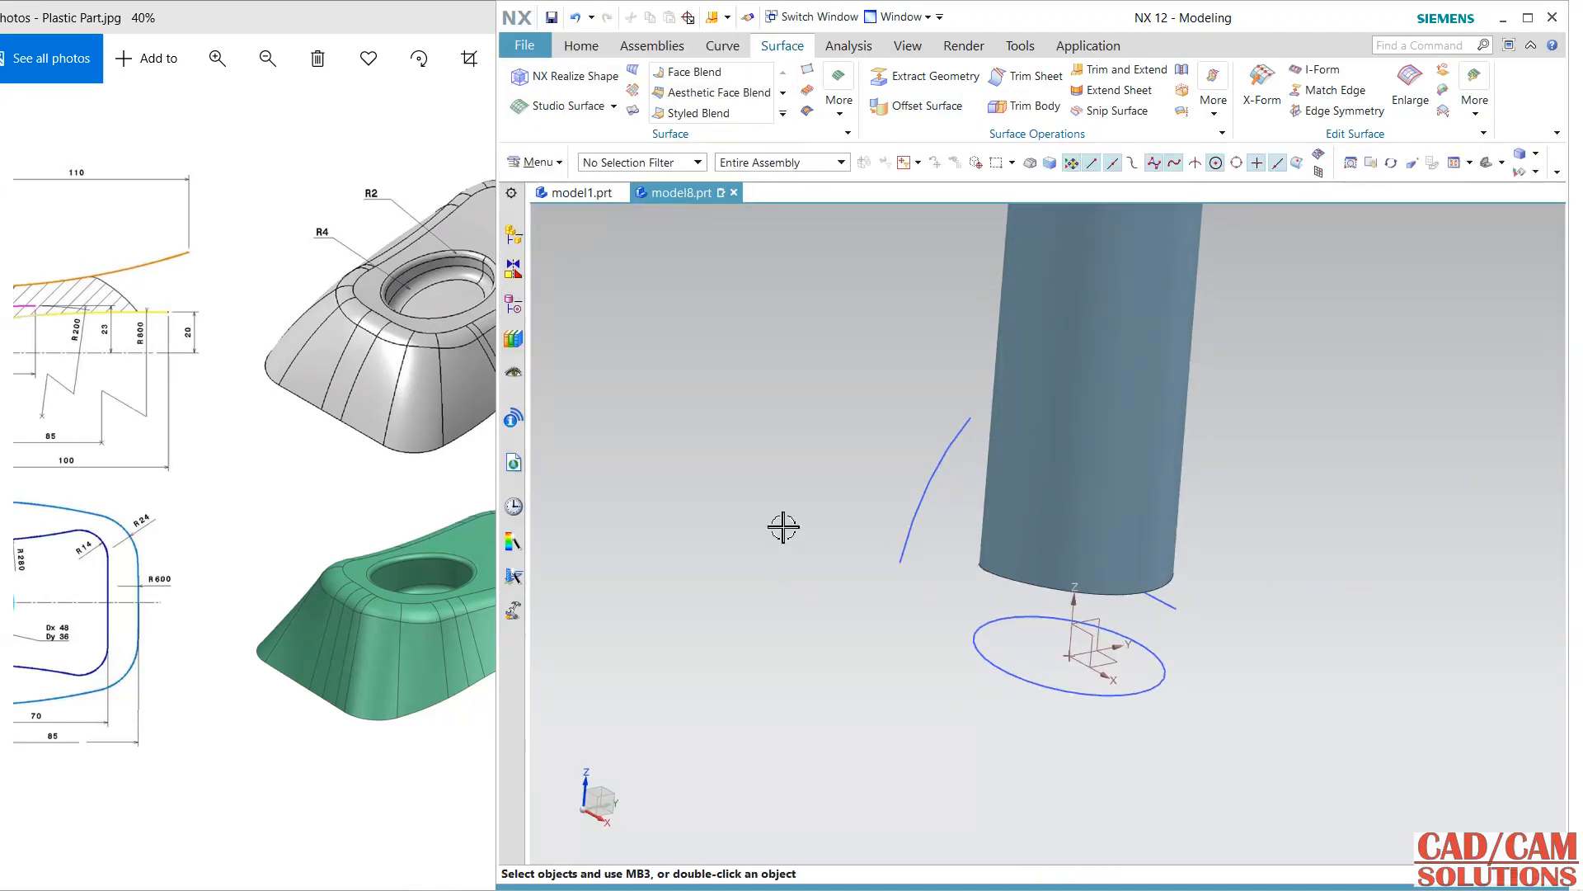
Step: Show the hidden blended body again from its N-Sided Surface entry in the model history
{"action": "left_click", "coordinate": [513, 303]}
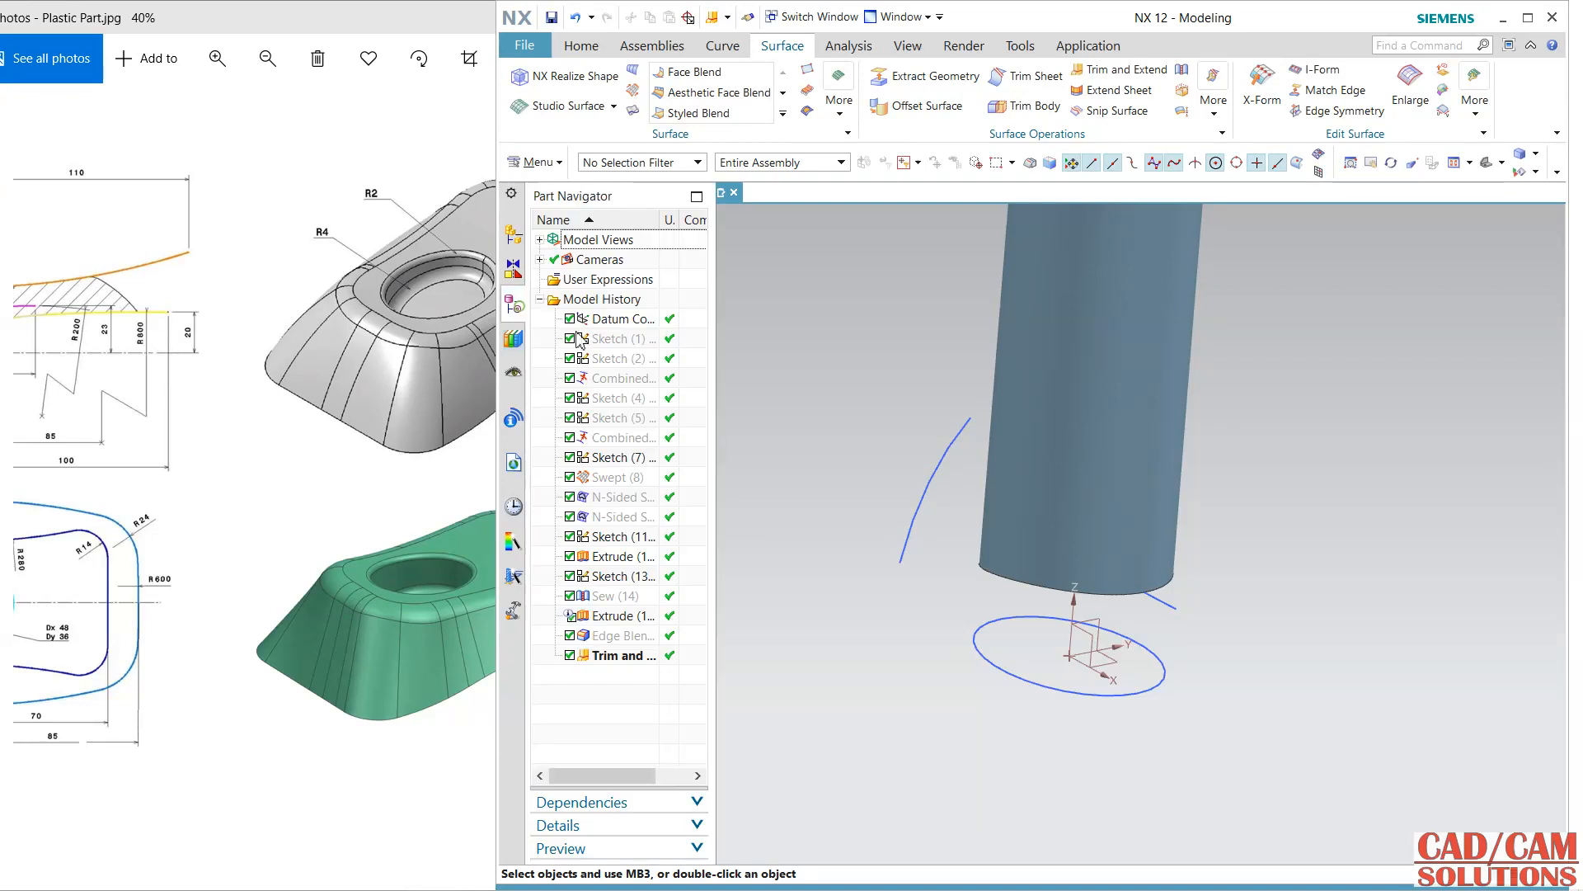
{"action": "right_click", "coordinate": [617, 525]}
{"action": "left_click", "coordinate": [689, 108]}
{"action": "middle_click_drag", "start_coordinate": [863, 437], "coordinate": [869, 487]}
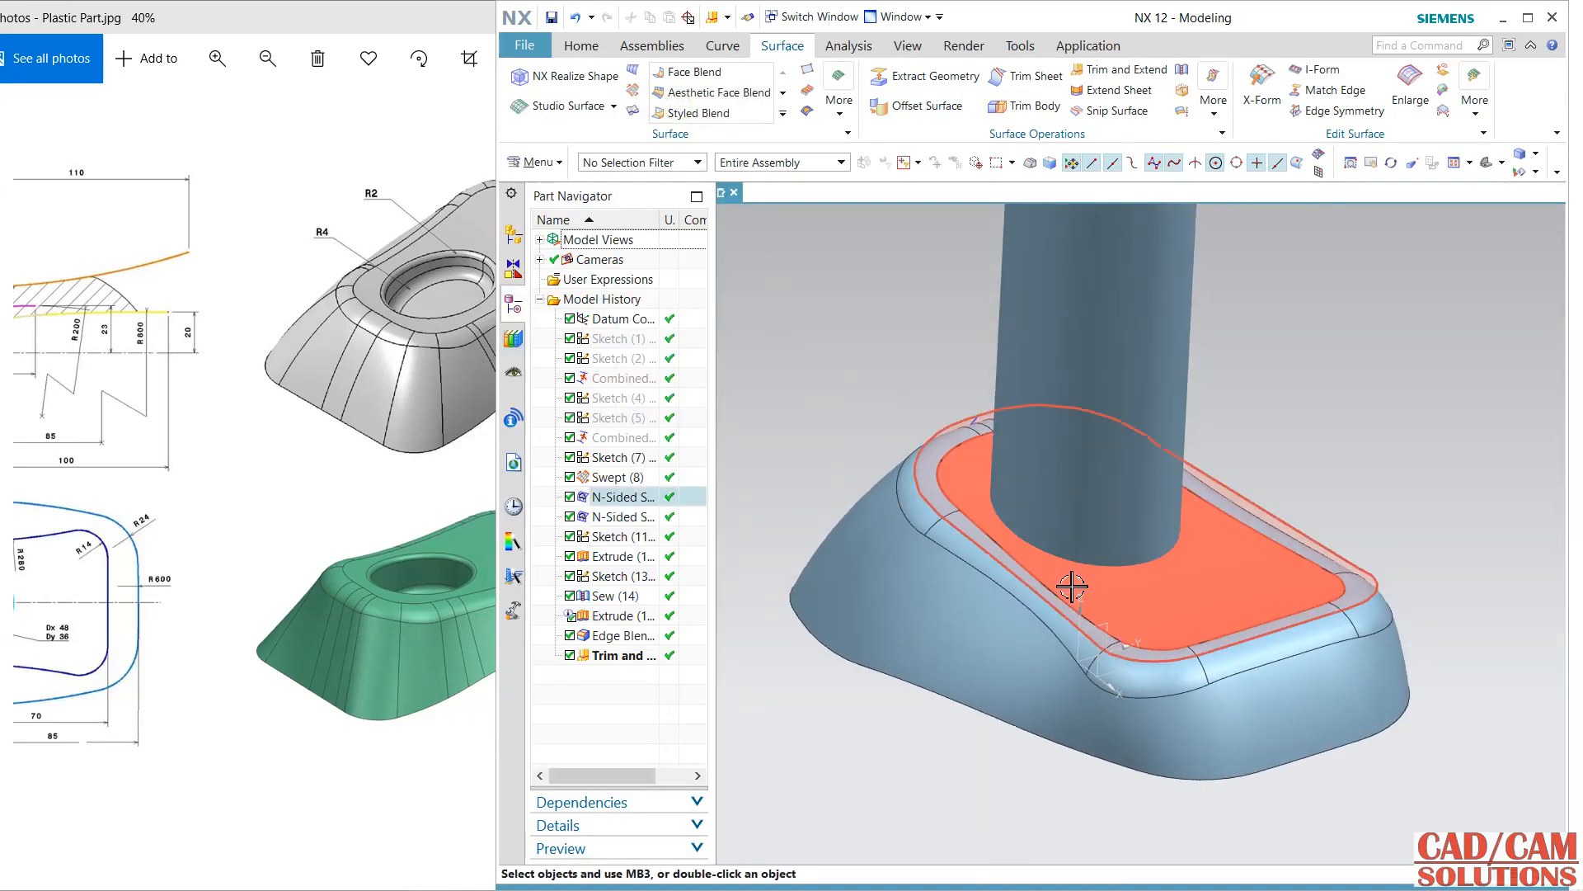
Step: Cut the elliptical recess with a Make Corner Trim and Extend, using the blended body as target and the closed elliptical sheet as tool
{"action": "scroll", "coordinate": [1072, 587], "scroll_direction": "up", "scroll_amount": 1}
{"action": "middle_click_drag", "start_coordinate": [1226, 555], "coordinate": [1021, 195]}
{"action": "left_click", "coordinate": [1114, 69]}
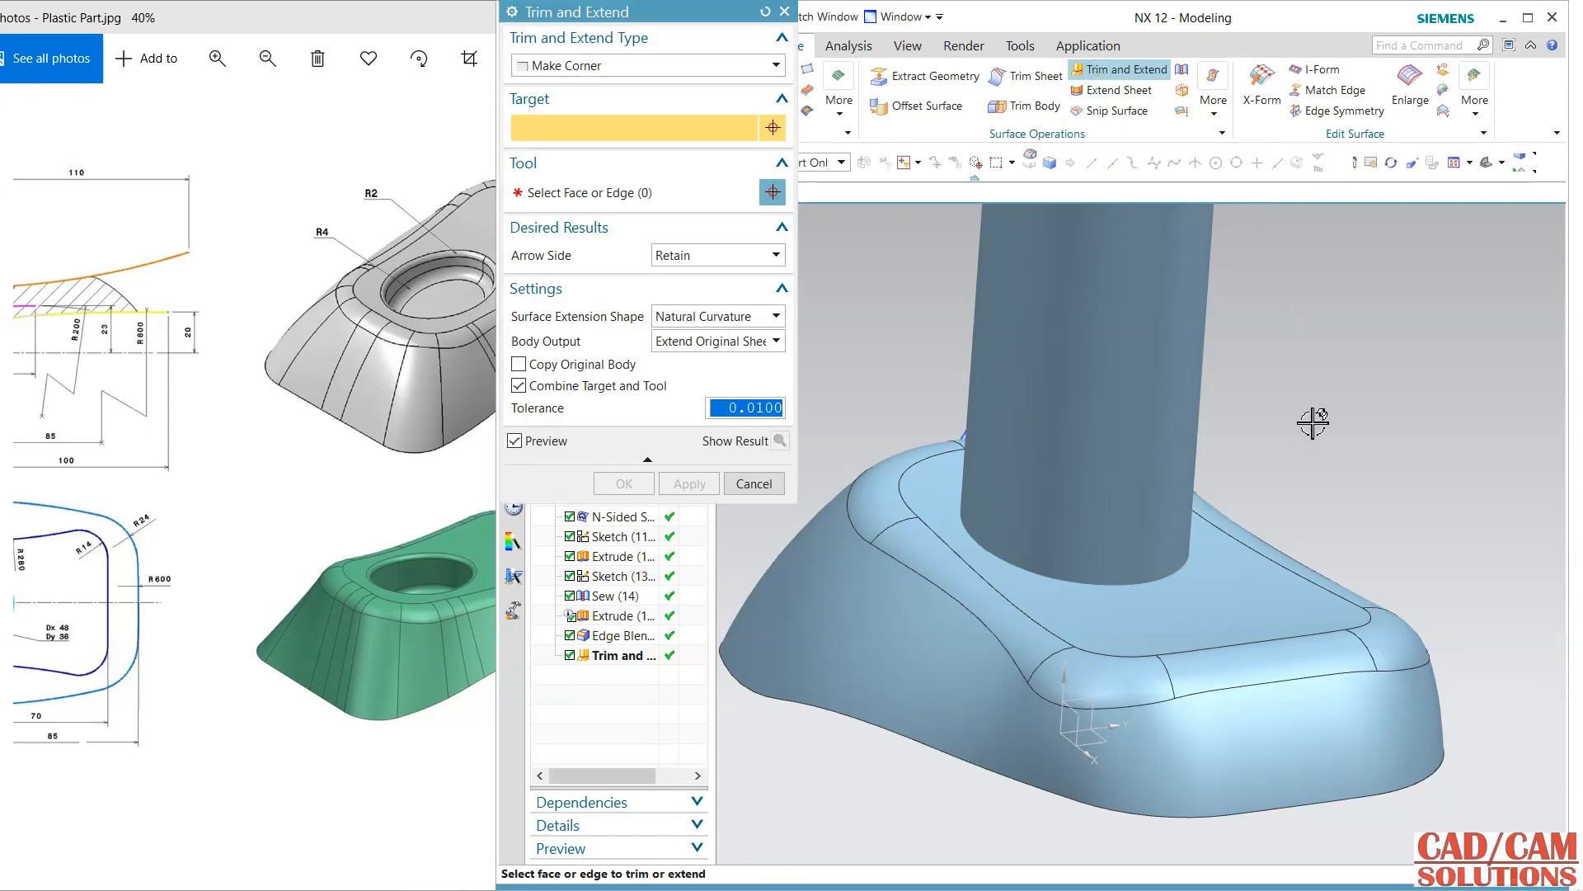
{"action": "left_click", "coordinate": [1174, 629]}
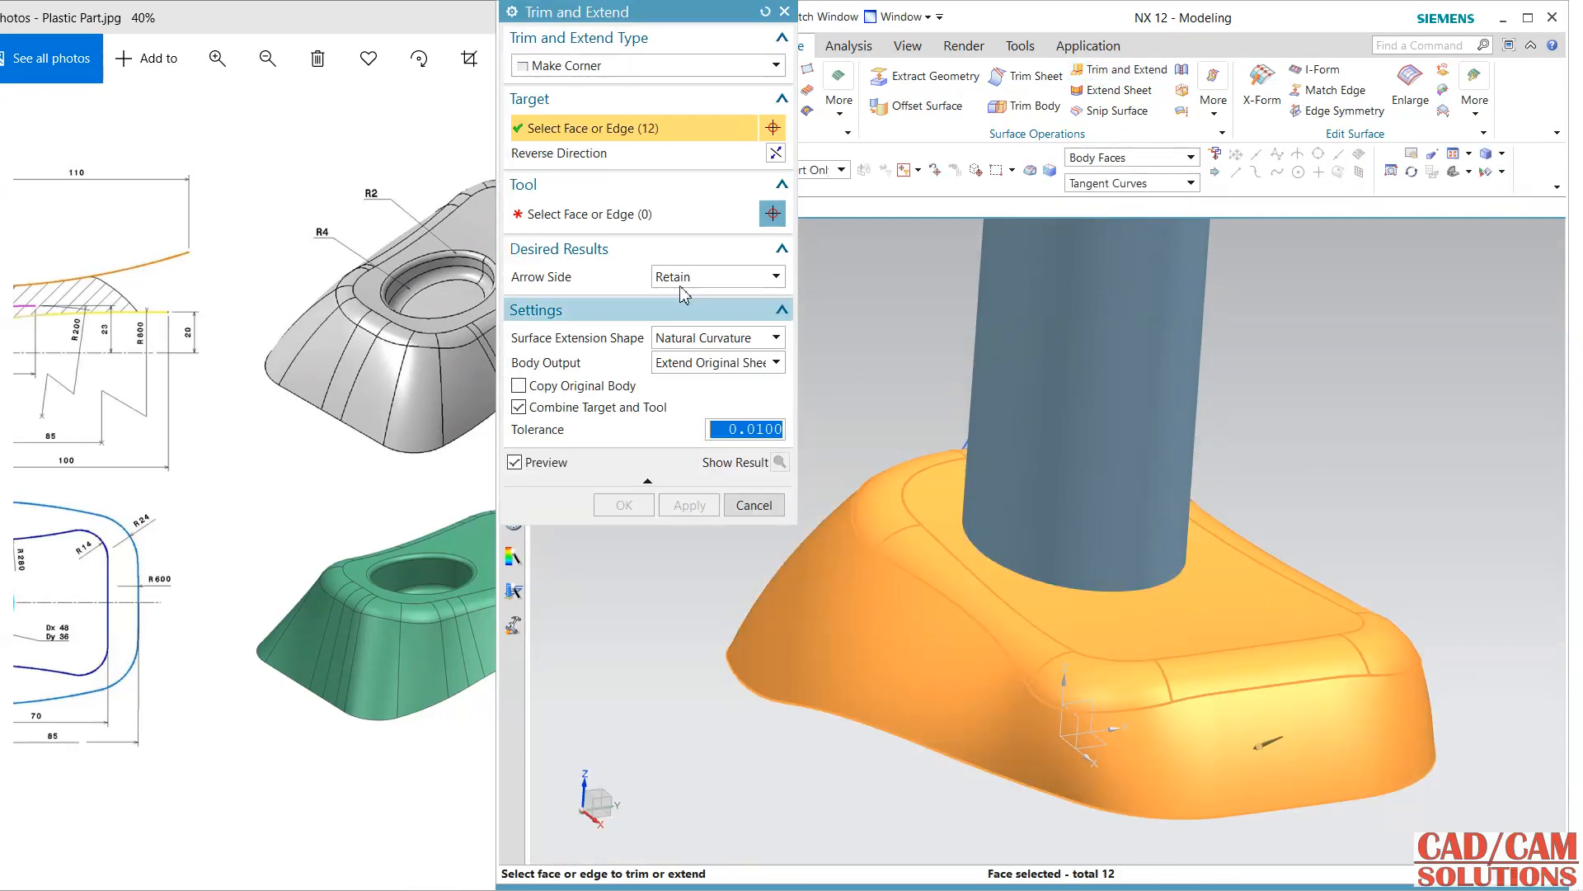
{"action": "middle_click", "coordinate": [1026, 493]}
{"action": "left_click", "coordinate": [1026, 494]}
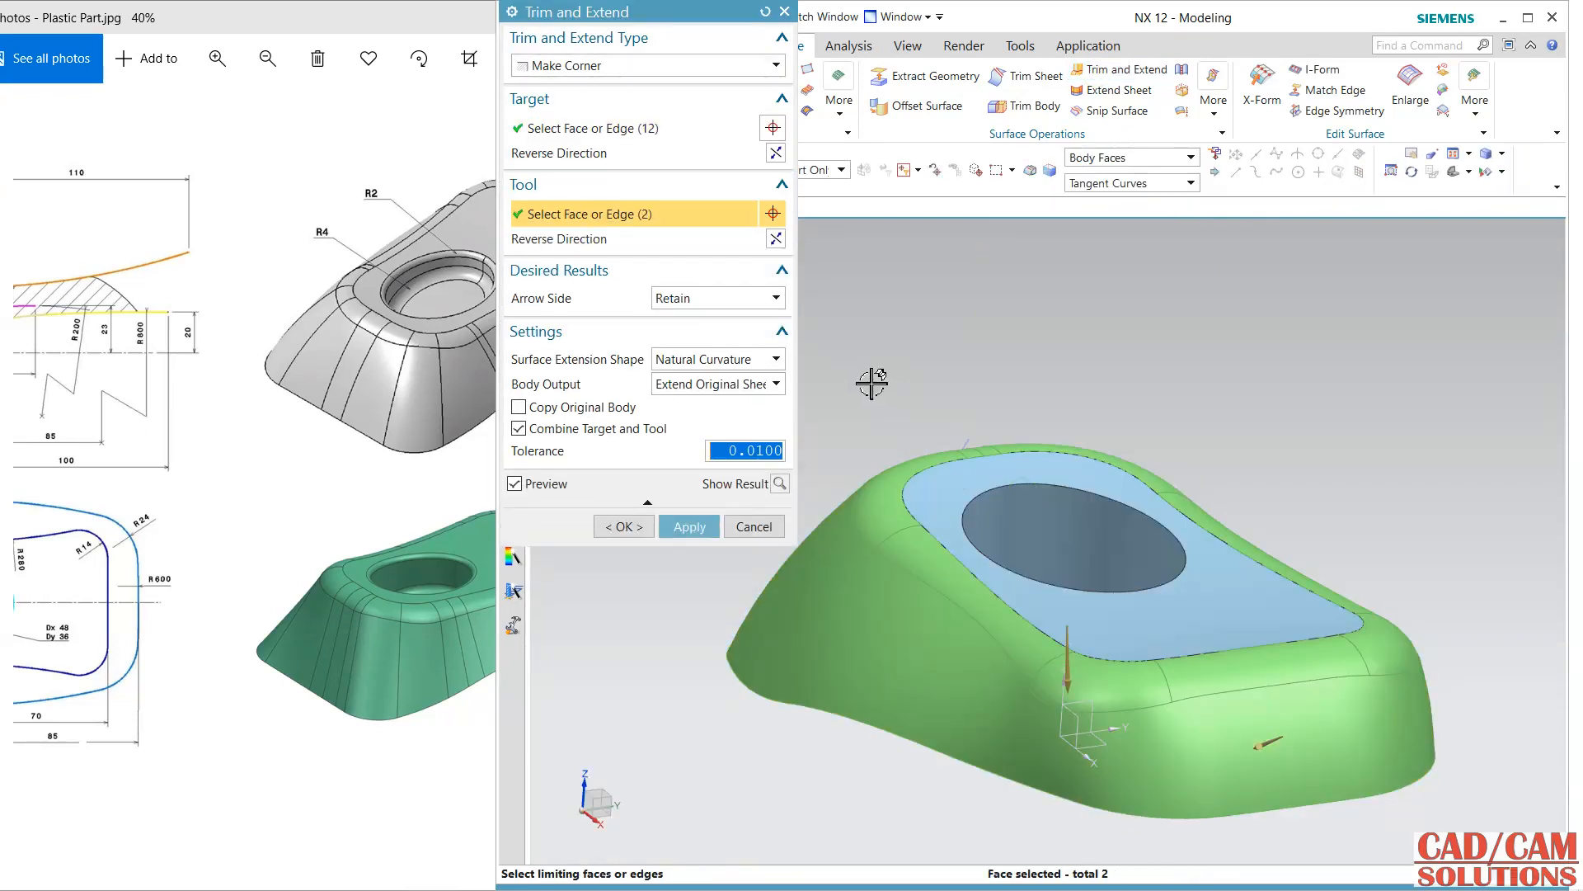
{"action": "middle_click_drag", "start_coordinate": [868, 388], "coordinate": [862, 422]}
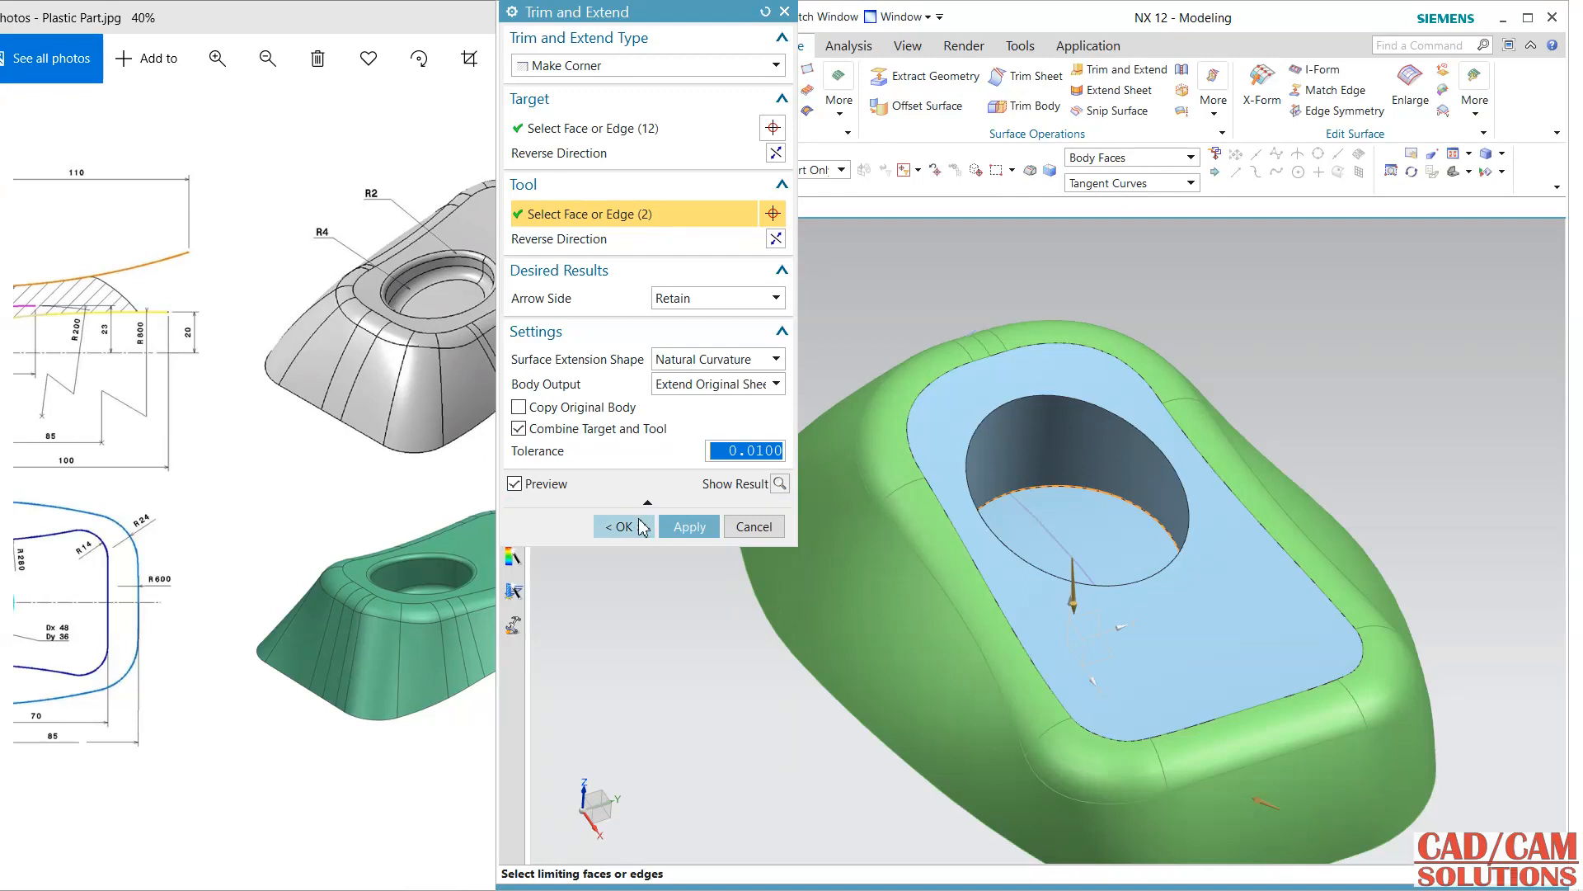
{"action": "left_click", "coordinate": [640, 521]}
{"action": "middle_click_drag", "start_coordinate": [650, 544], "coordinate": [700, 607]}
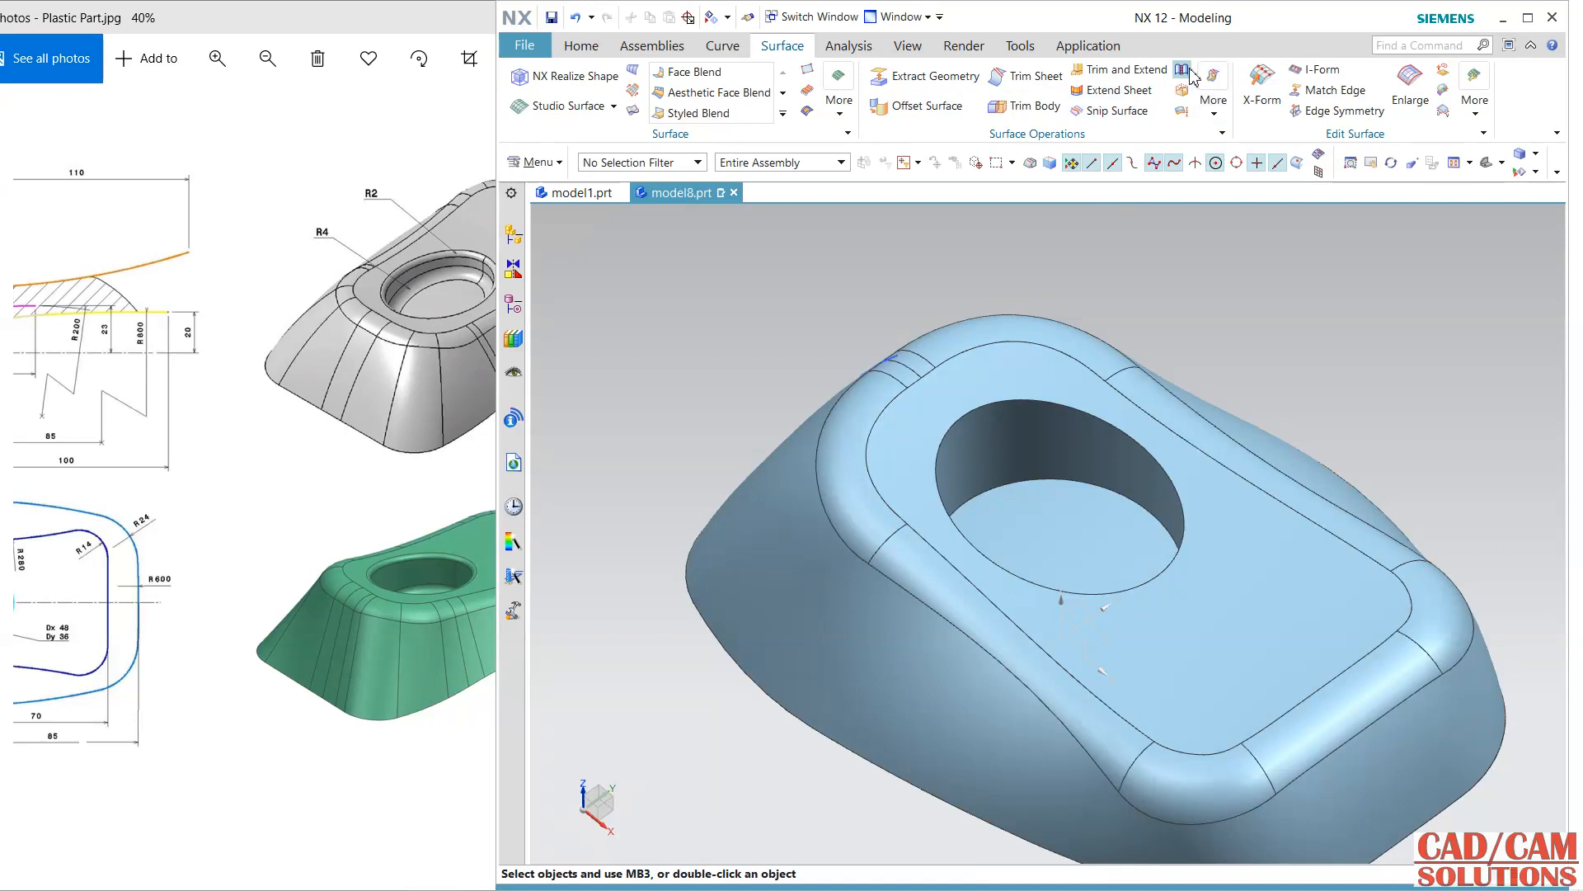
{"action": "left_click", "coordinate": [1181, 90]}
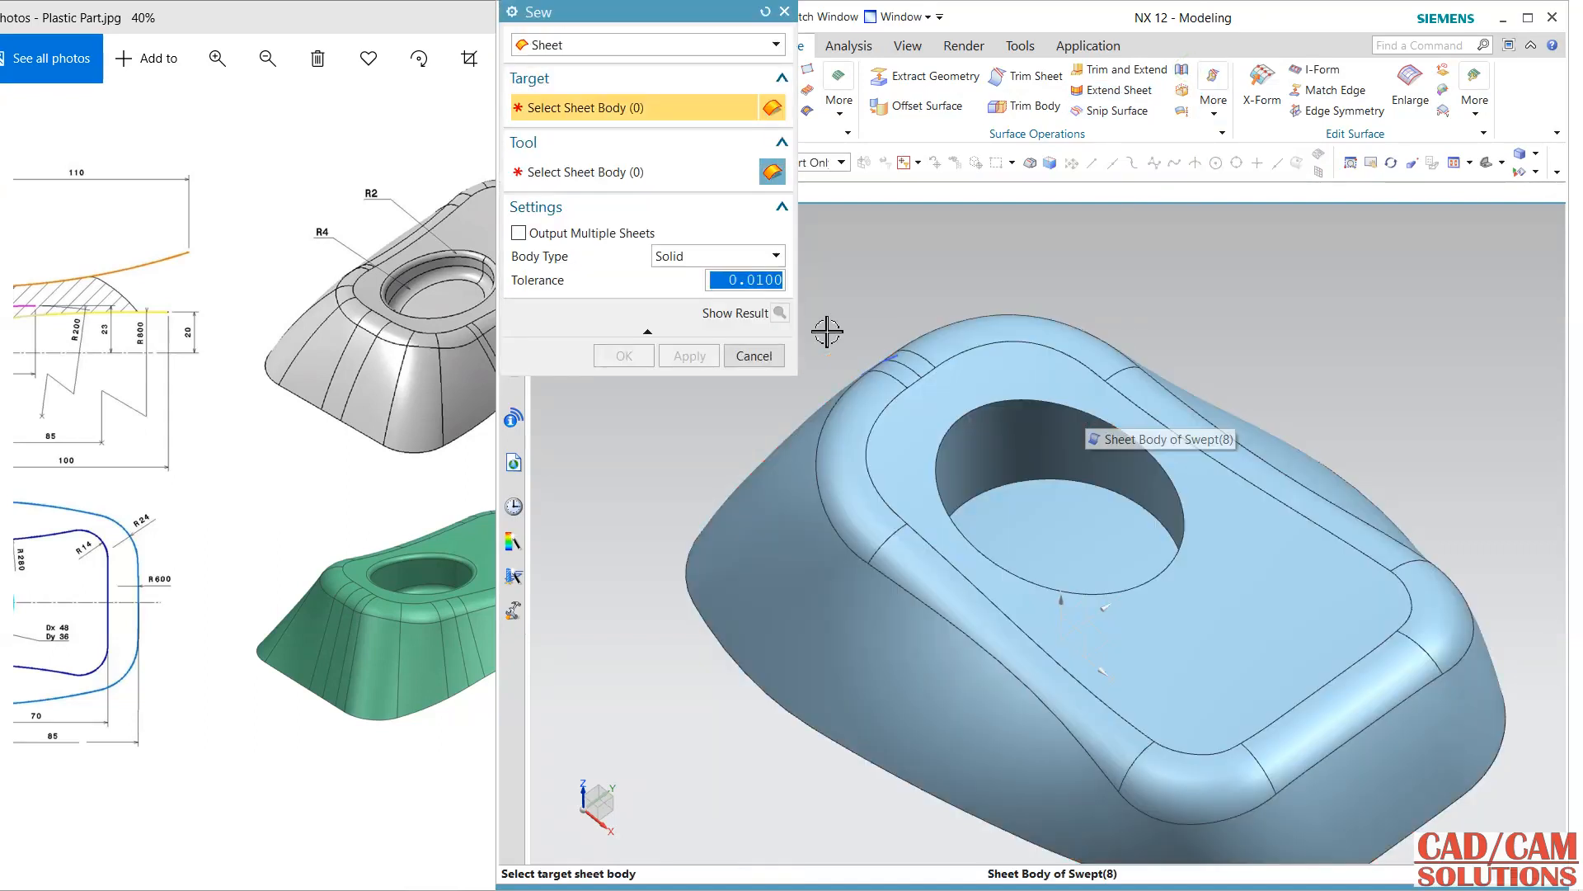
{"action": "left_click", "coordinate": [752, 356]}
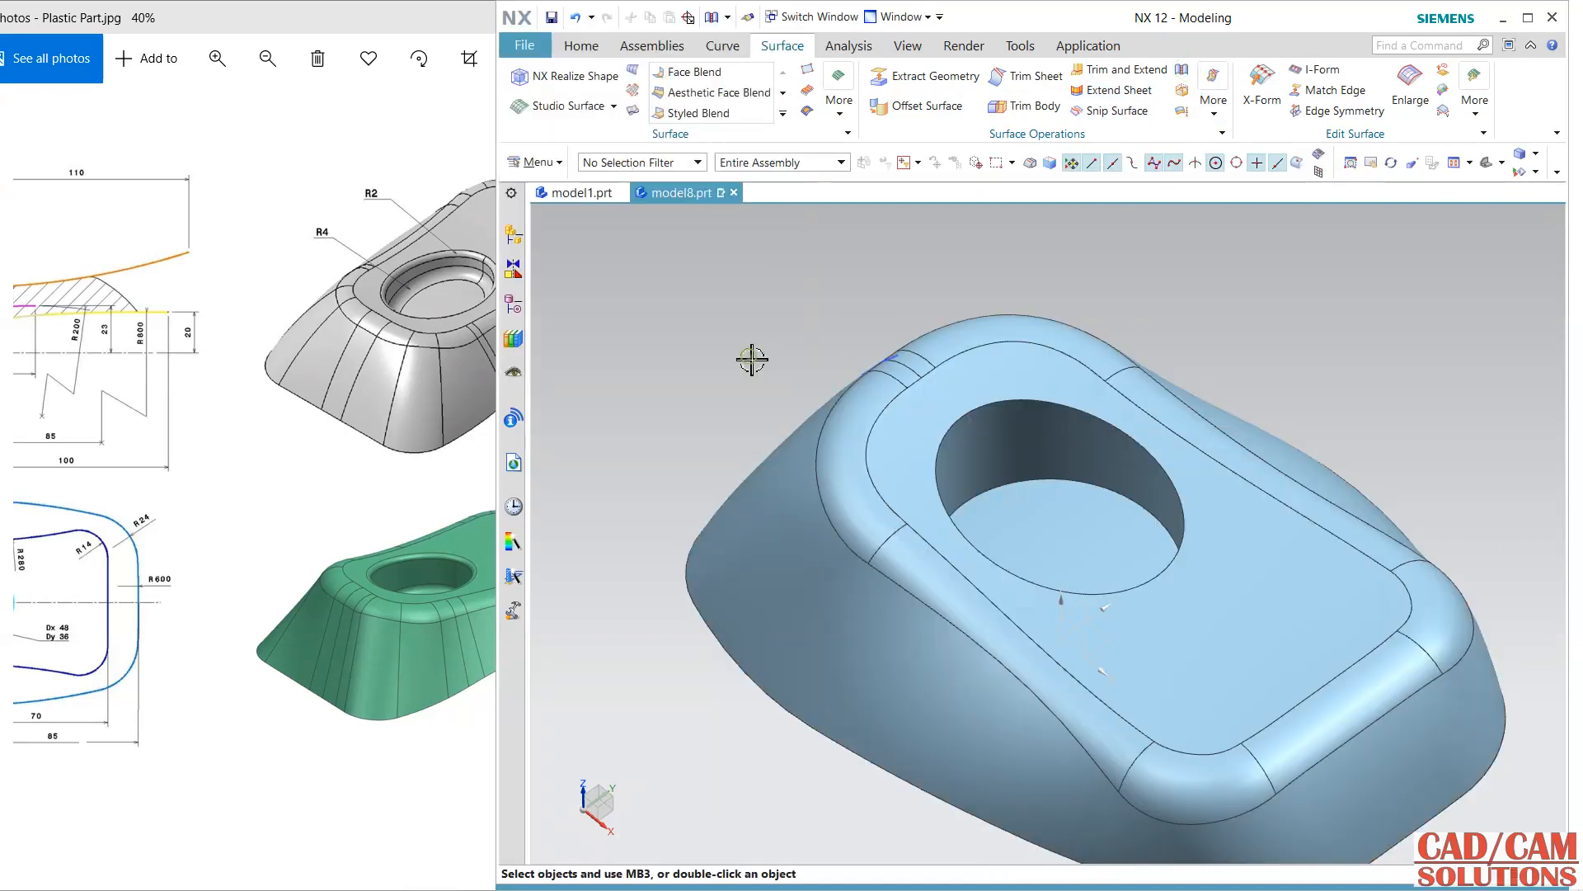
{"action": "left_click", "coordinate": [1186, 73]}
{"action": "left_click", "coordinate": [1084, 364]}
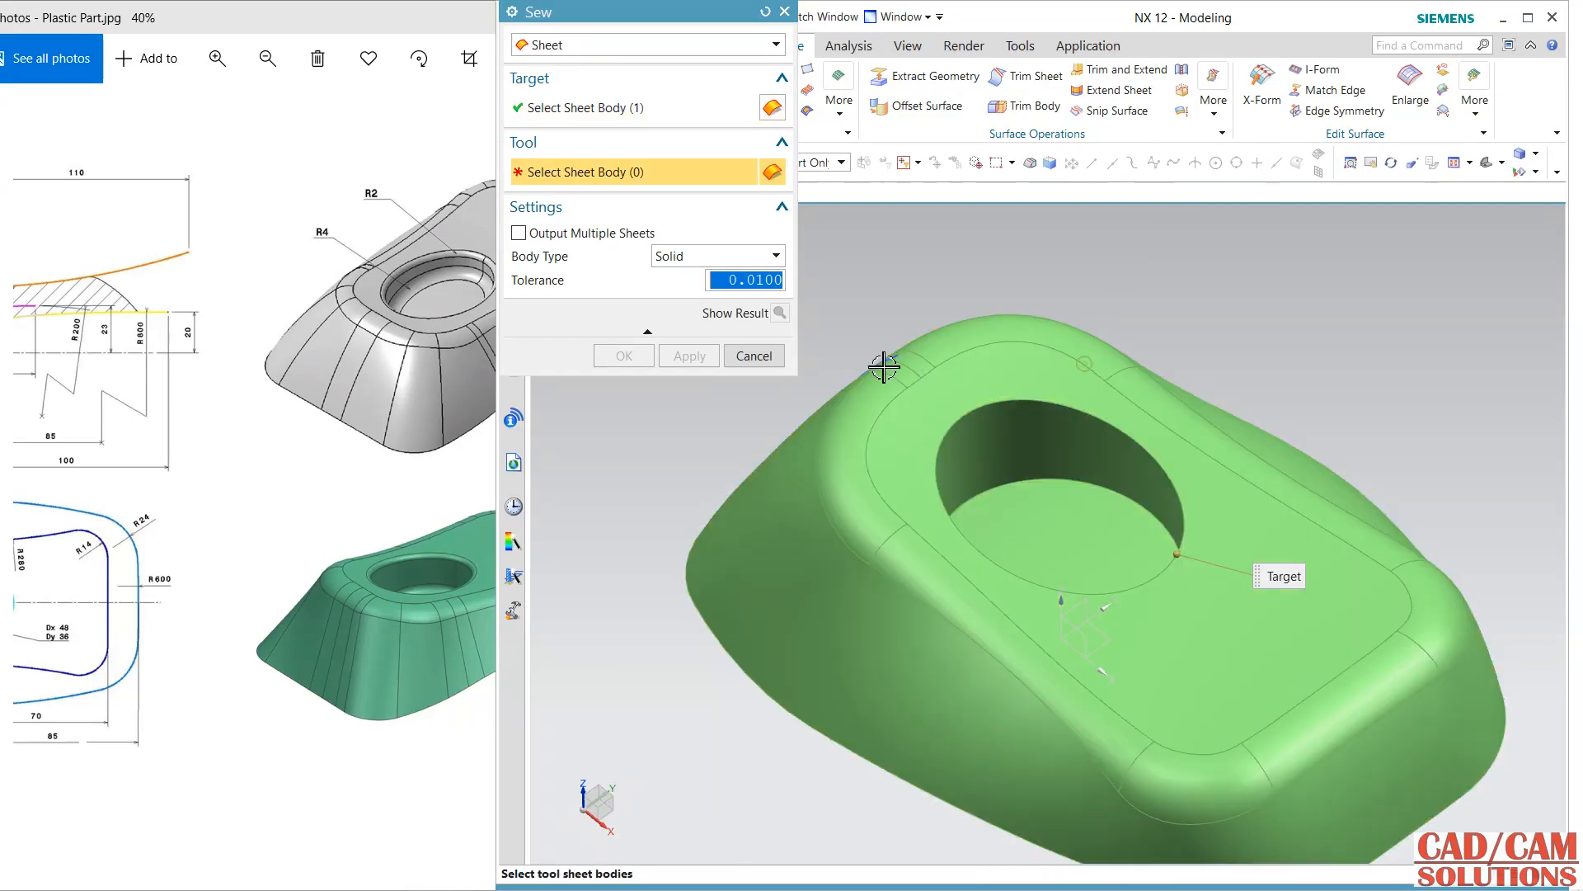
{"action": "left_click", "coordinate": [729, 357]}
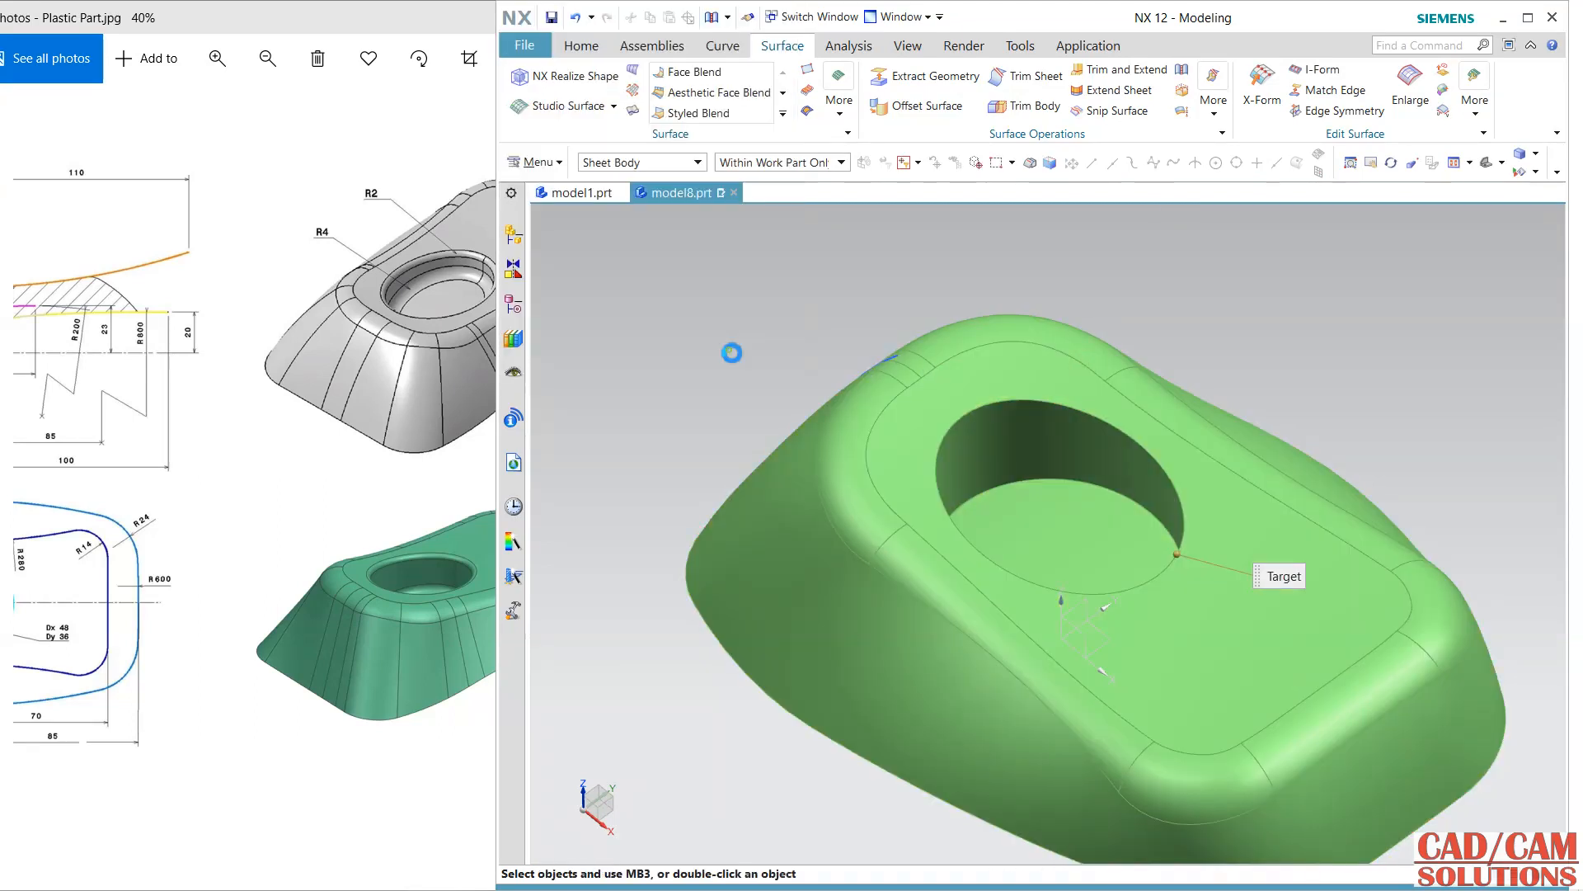
Step: Edge-blend the elliptical recess's upper rim with a 2 mm radius and its floor edge with a 4 mm radius
{"action": "left_click", "coordinate": [583, 48]}
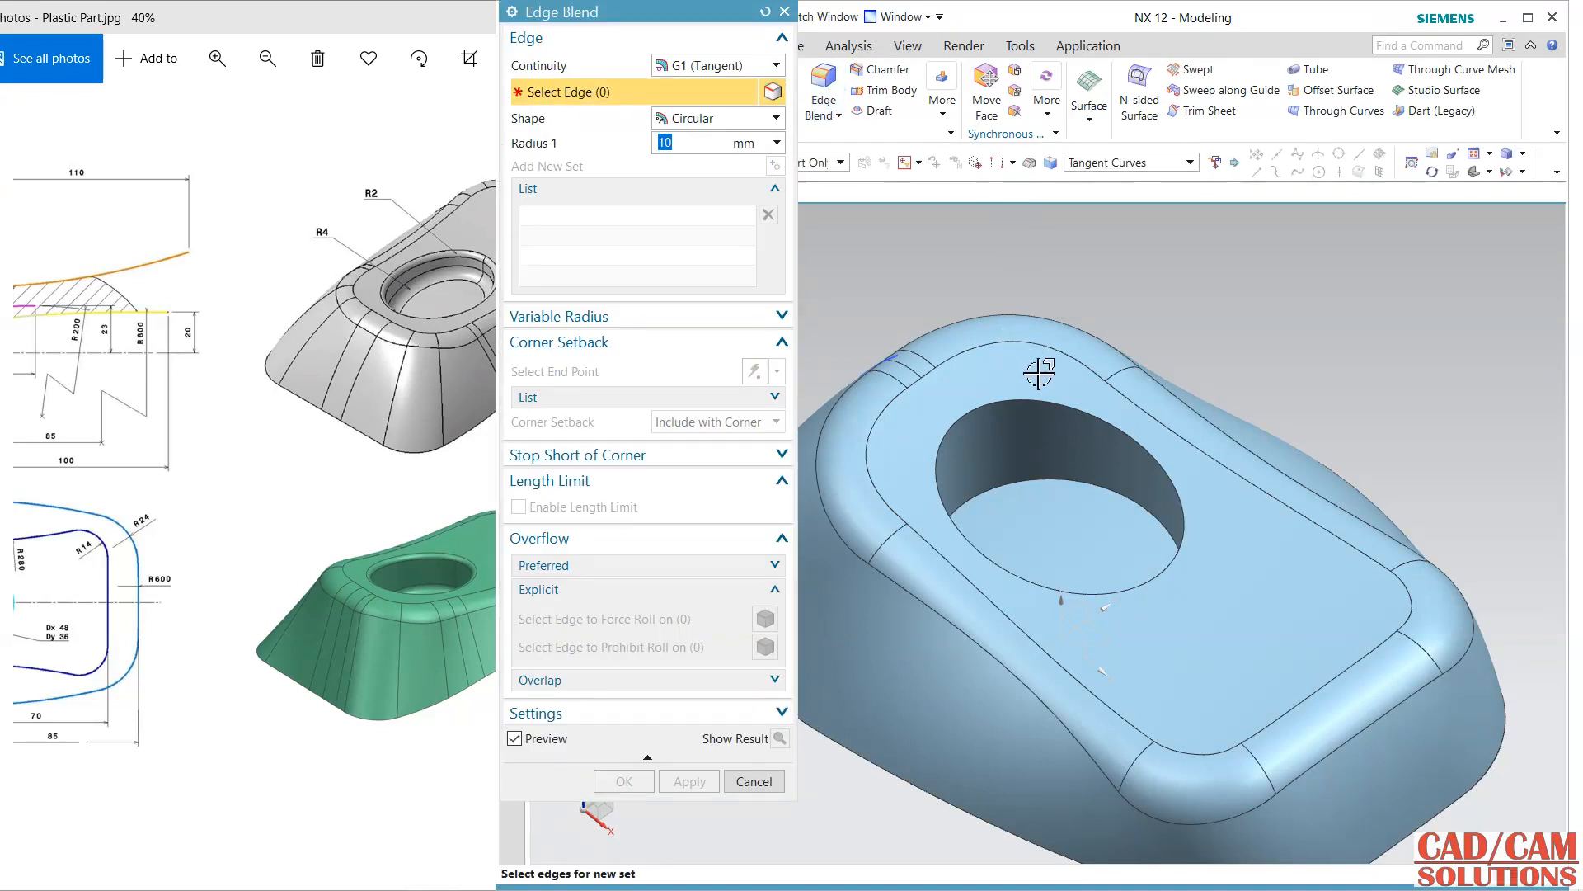
{"action": "left_click", "coordinate": [1065, 392]}
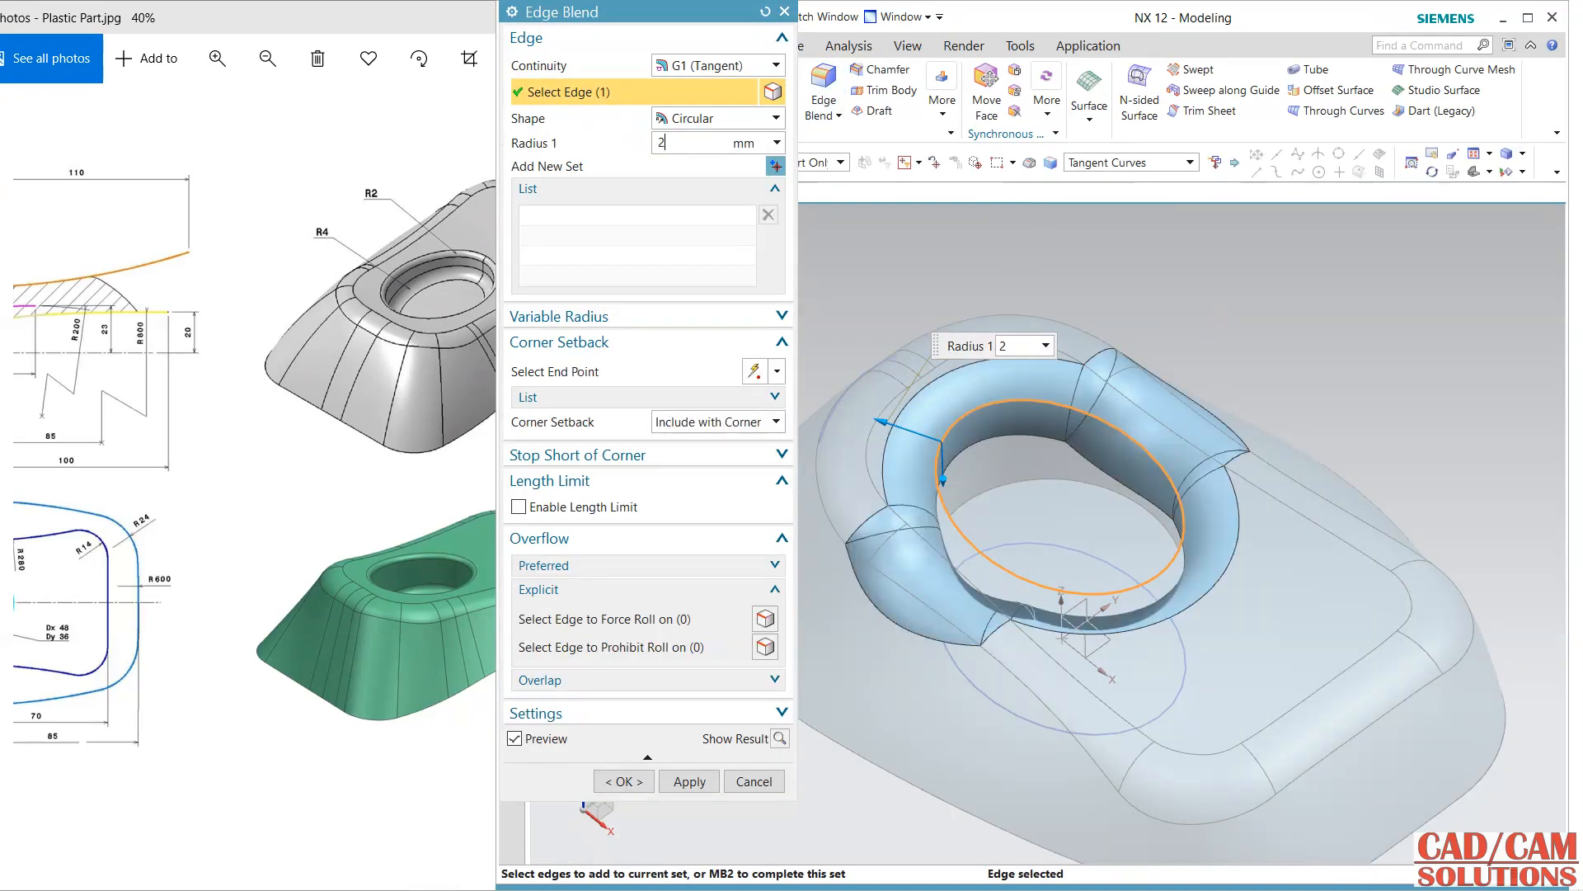
{"action": "key", "text": "Return"}
{"action": "left_click", "coordinate": [687, 782]}
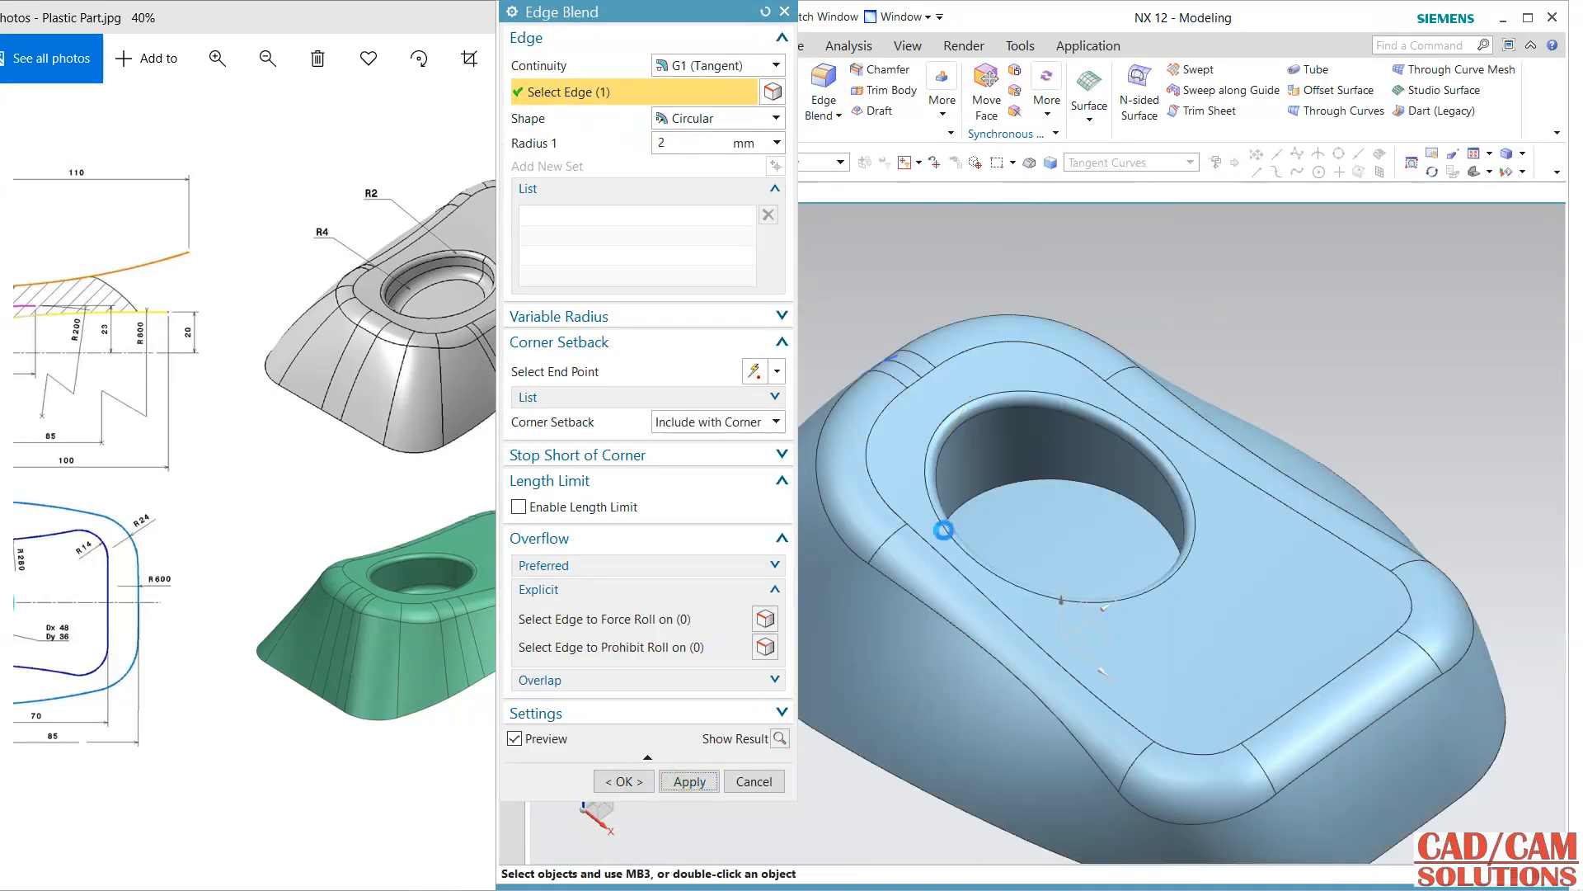
{"action": "left_click", "coordinate": [1017, 487]}
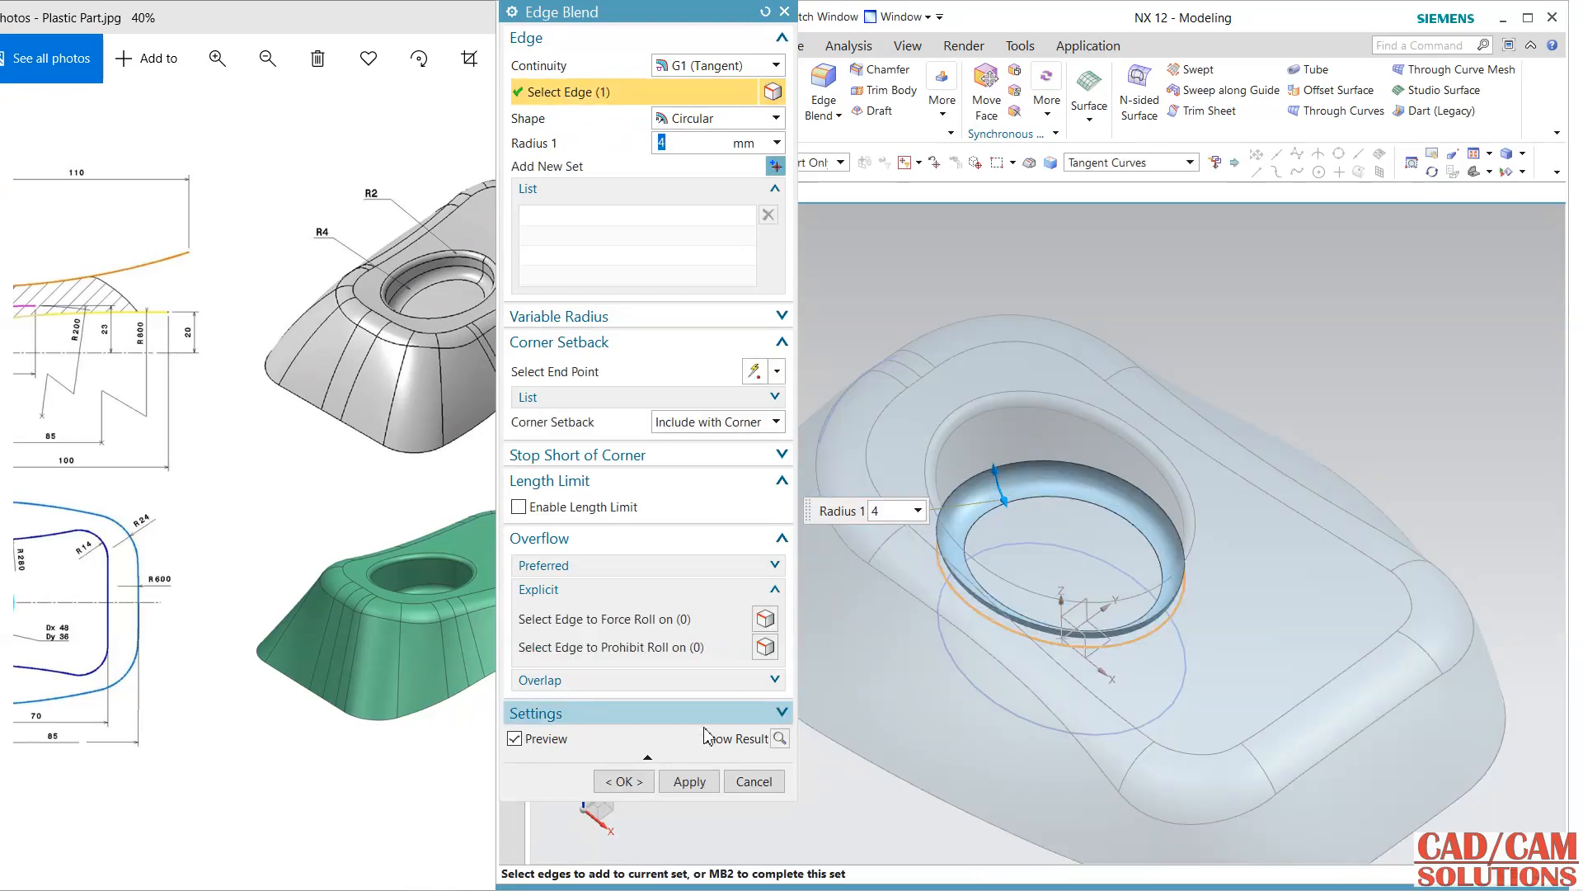
{"action": "left_click", "coordinate": [624, 781]}
Step: Display the part shaded without edges and examine its side profile and the underside of the blended recess
{"action": "middle_click_drag", "start_coordinate": [874, 548], "coordinate": [1031, 639]}
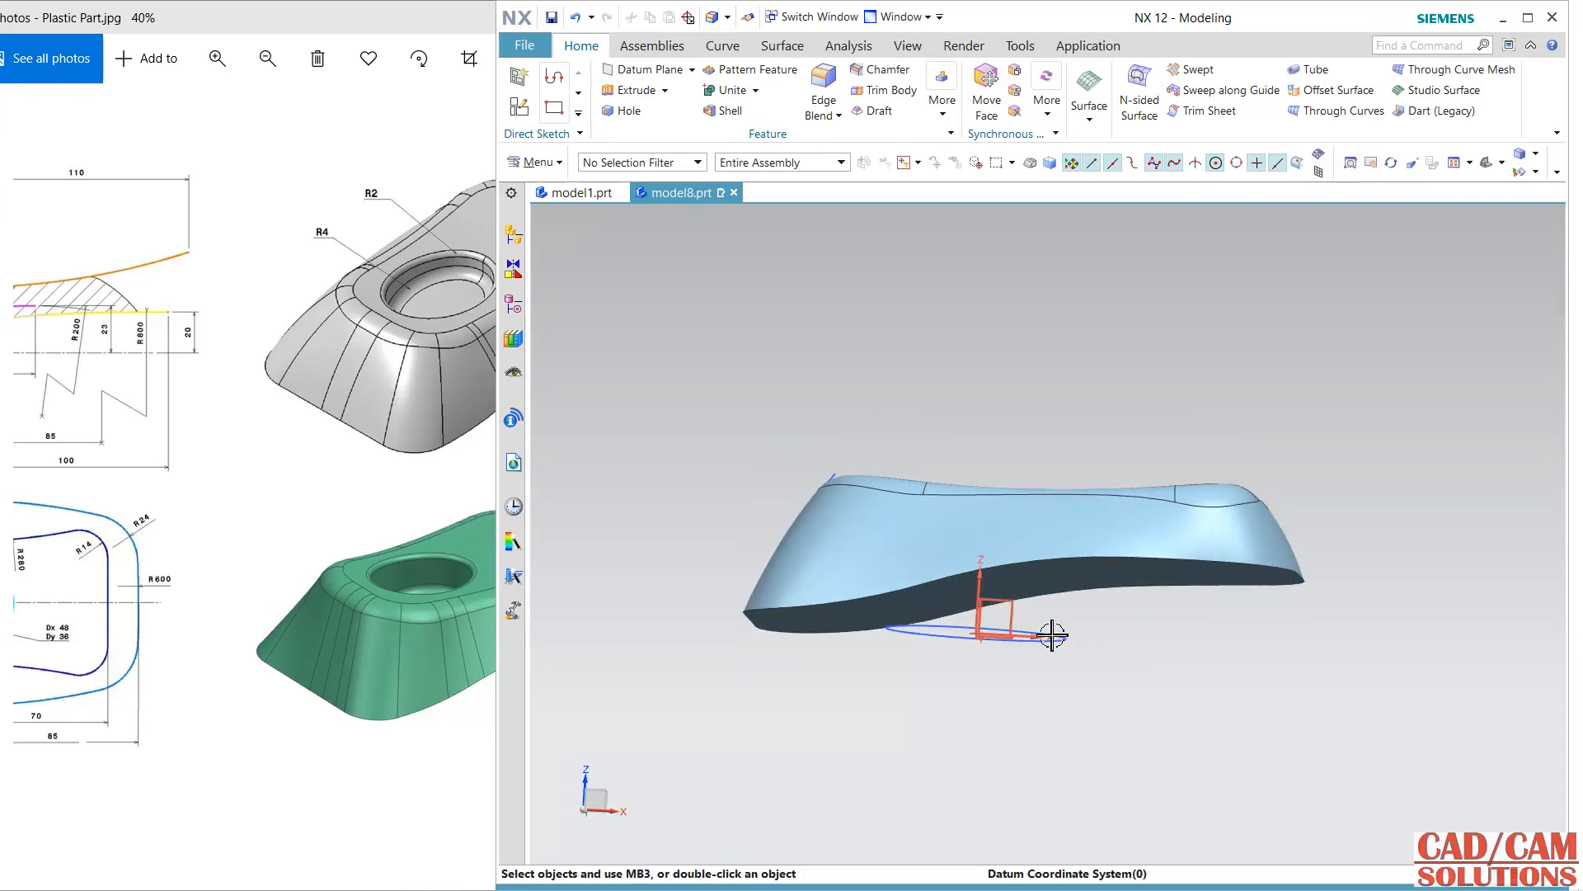
{"action": "mouse_move", "coordinate": [1113, 707]}
{"action": "middle_mouse_down"}
{"action": "mouse_move", "coordinate": [1150, 714]}
{"action": "mouse_move", "coordinate": [1138, 724]}
{"action": "middle_mouse_up"}
{"action": "mouse_move", "coordinate": [831, 731]}
{"action": "middle_mouse_down"}
{"action": "mouse_move", "coordinate": [869, 693]}
{"action": "mouse_move", "coordinate": [849, 749]}
{"action": "mouse_move", "coordinate": [858, 735]}
{"action": "mouse_move", "coordinate": [834, 734]}
{"action": "middle_mouse_up"}
{"action": "scroll", "coordinate": [834, 735], "scroll_direction": "up", "scroll_amount": 2}
{"action": "mouse_move", "coordinate": [754, 399]}
{"action": "right_mouse_down"}
{"action": "mouse_move", "coordinate": [774, 374]}
{"action": "mouse_move", "coordinate": [774, 410]}
{"action": "right_mouse_up"}
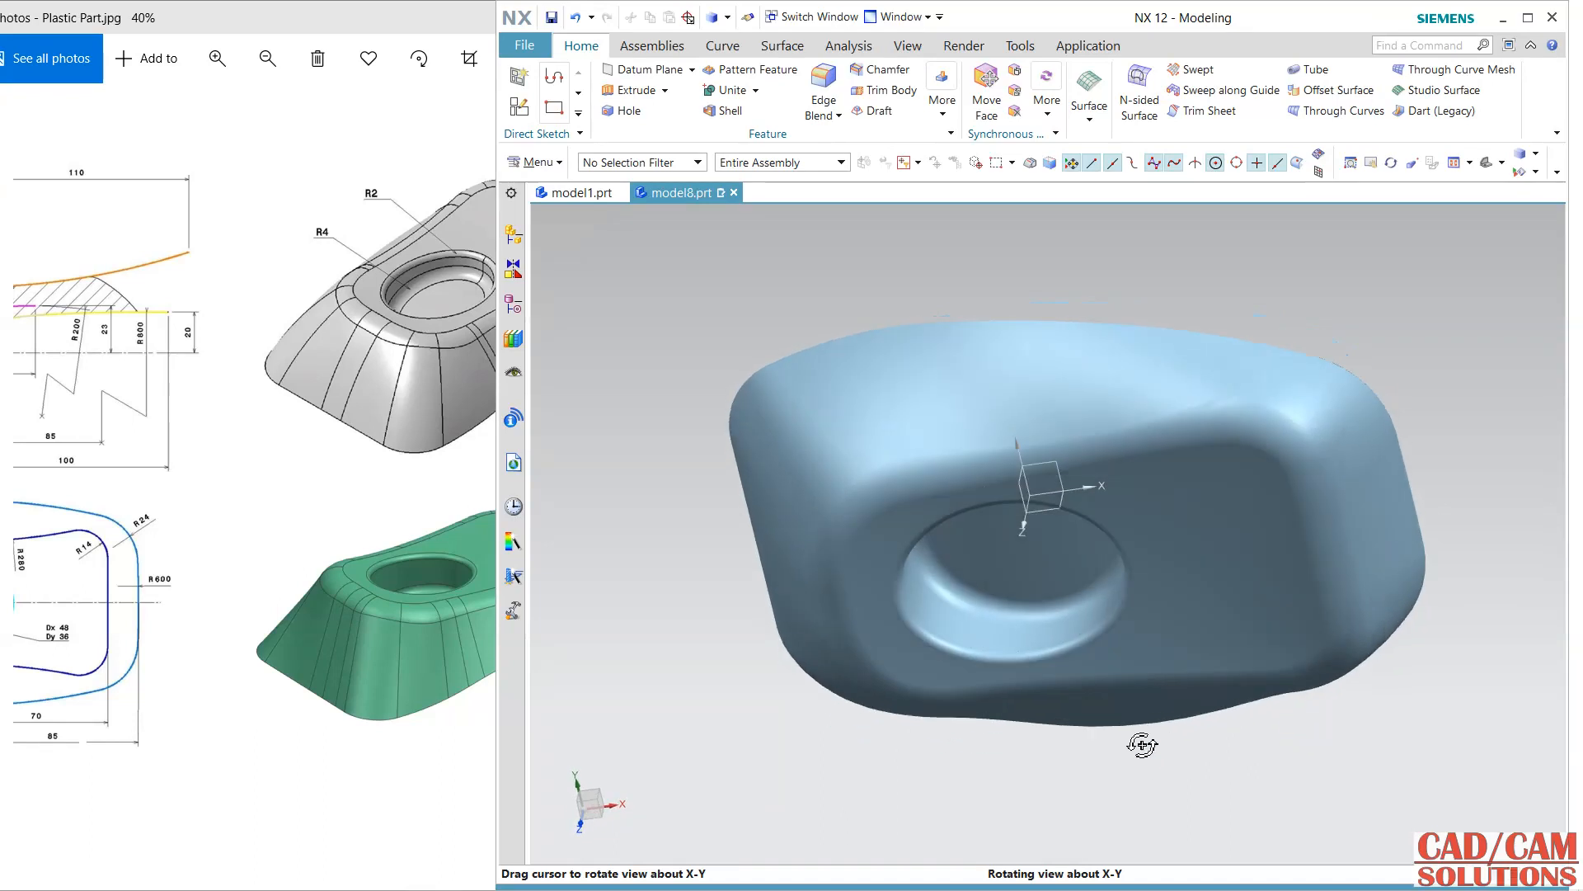